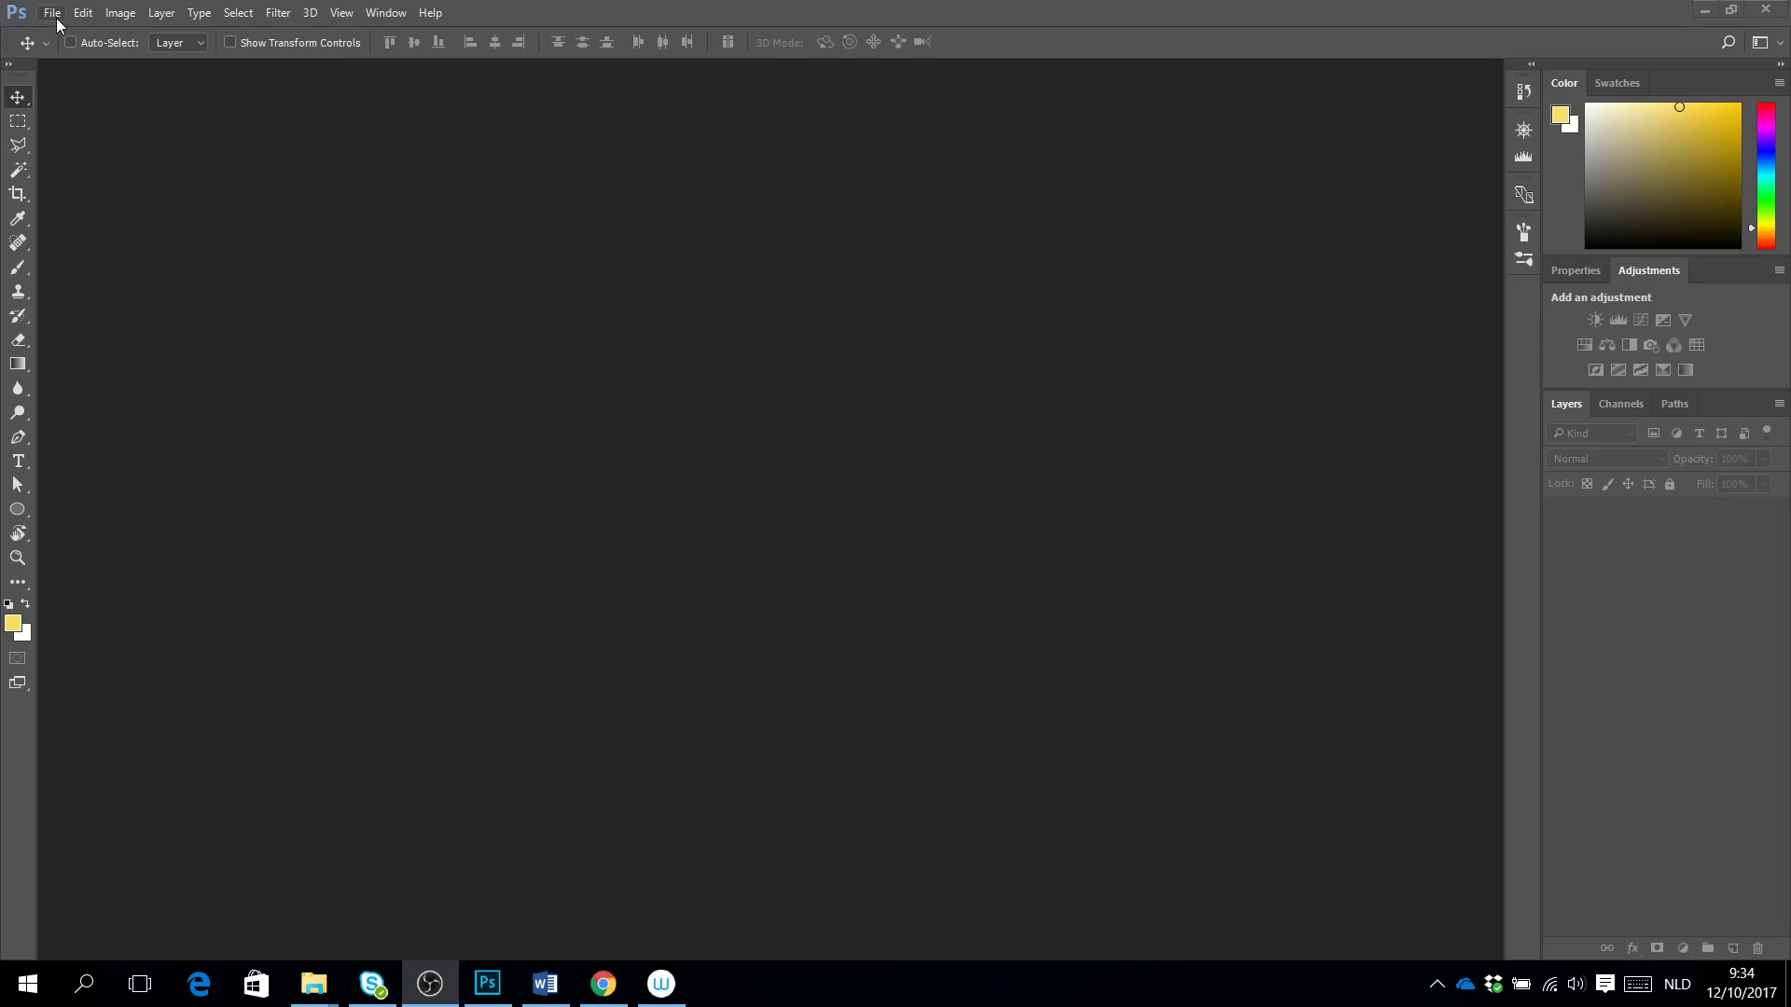
Open source_paint_tree.png from the ex paint tree folder.
left_click(52, 13)
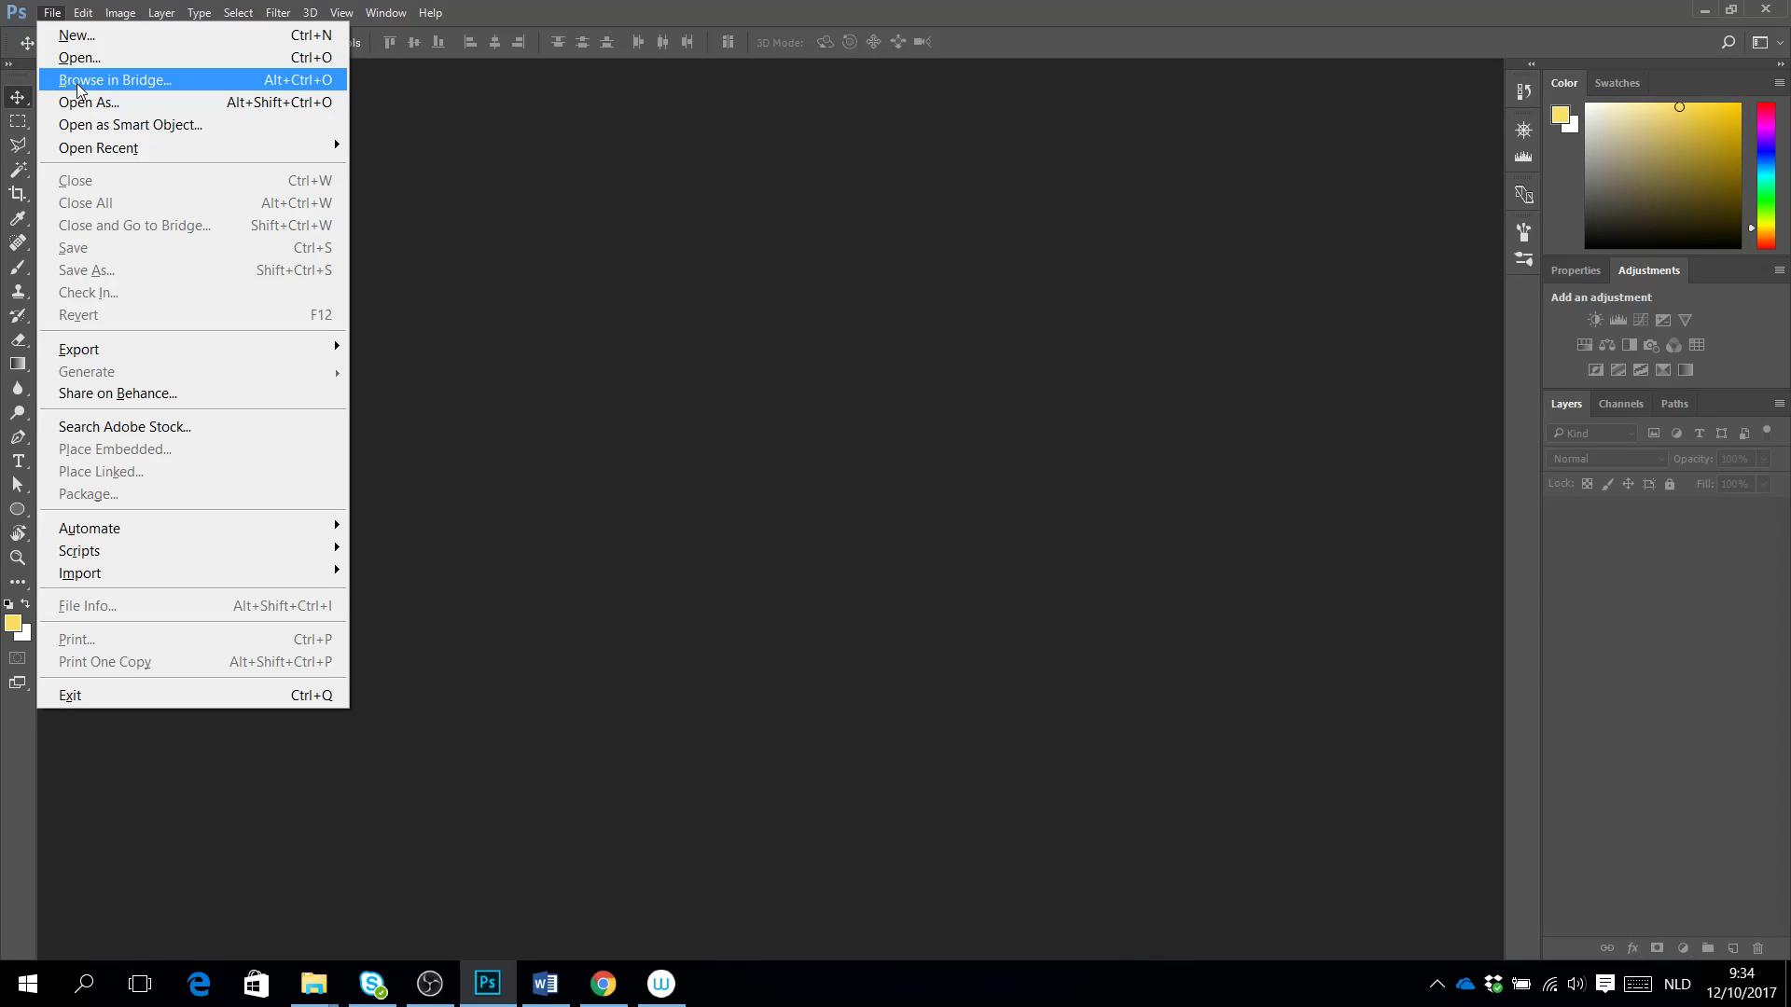
left_click(79, 57)
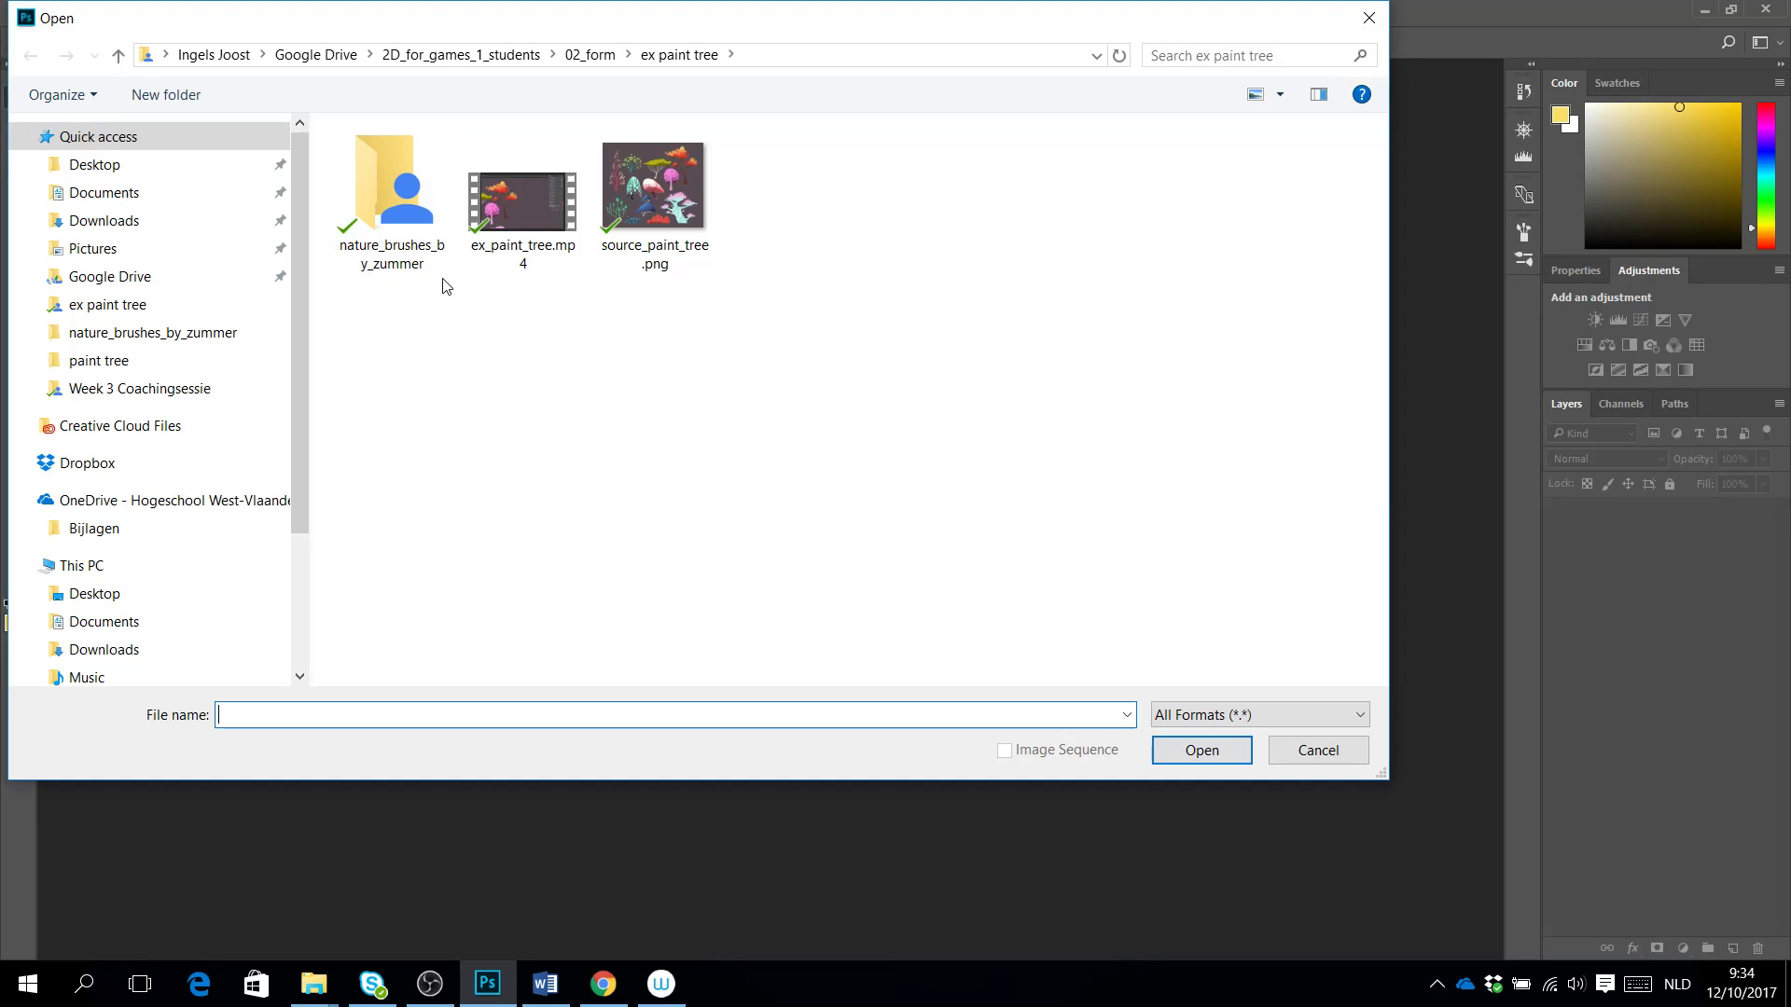
left_click(590, 54)
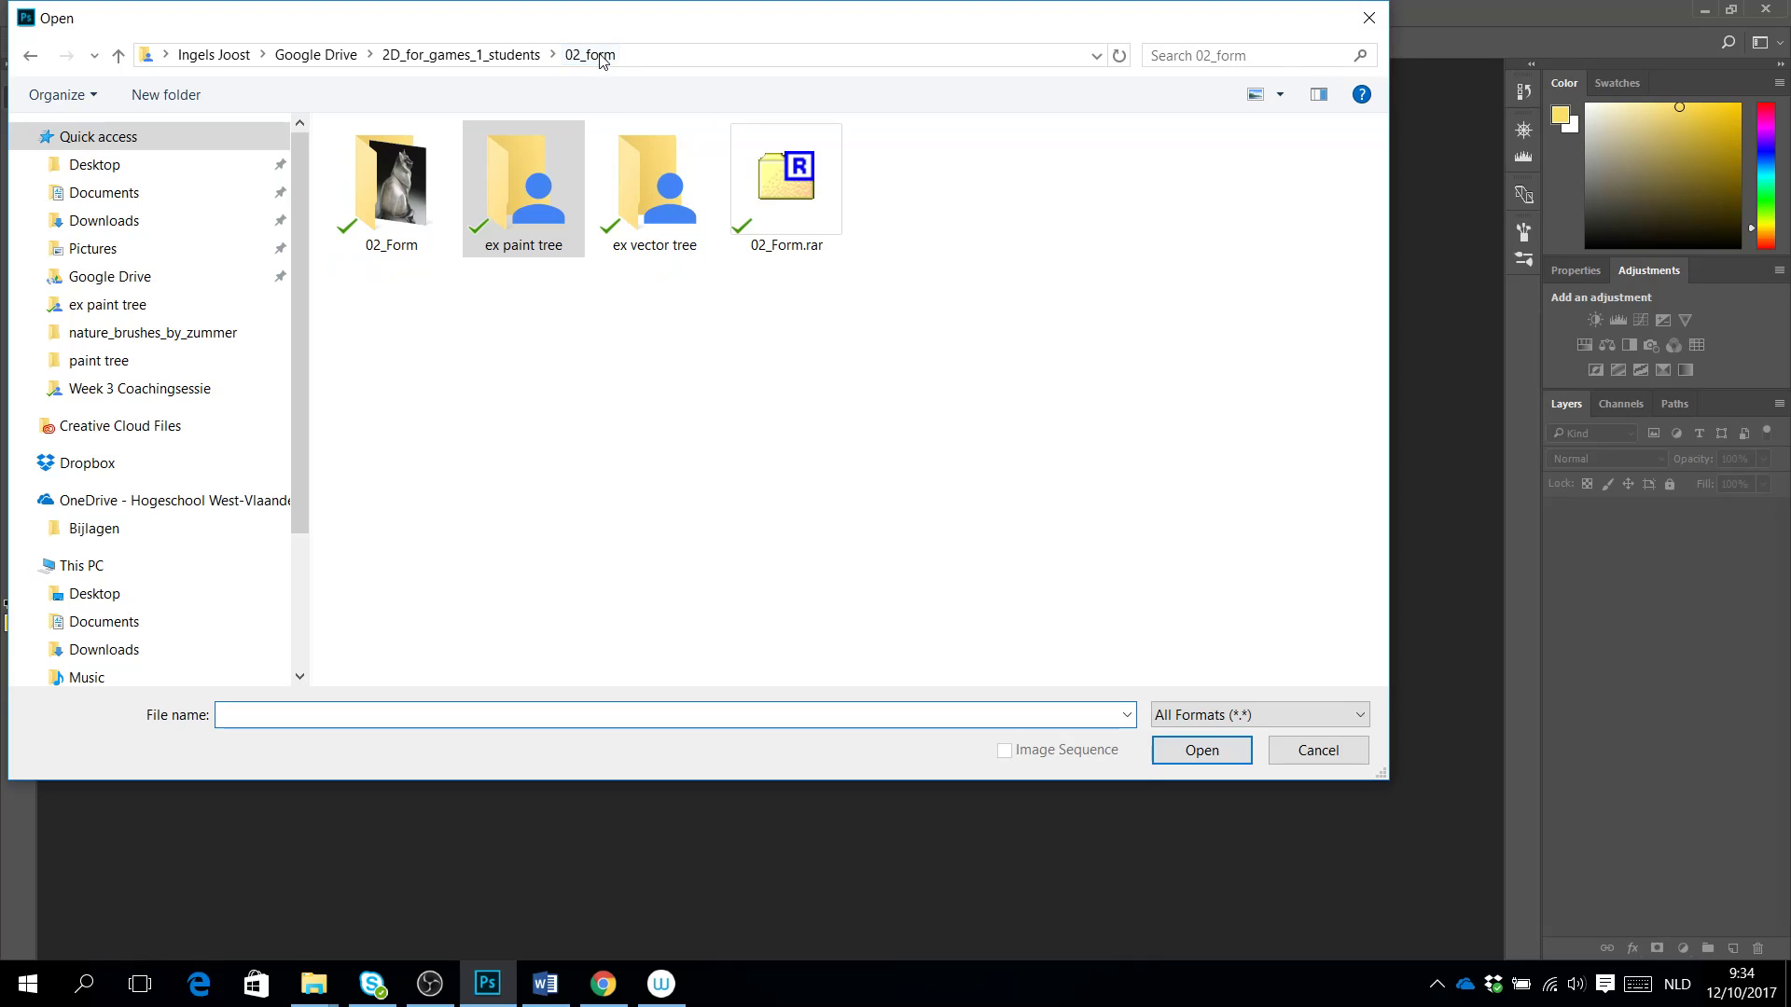
double_click(542, 227)
left_click(653, 253)
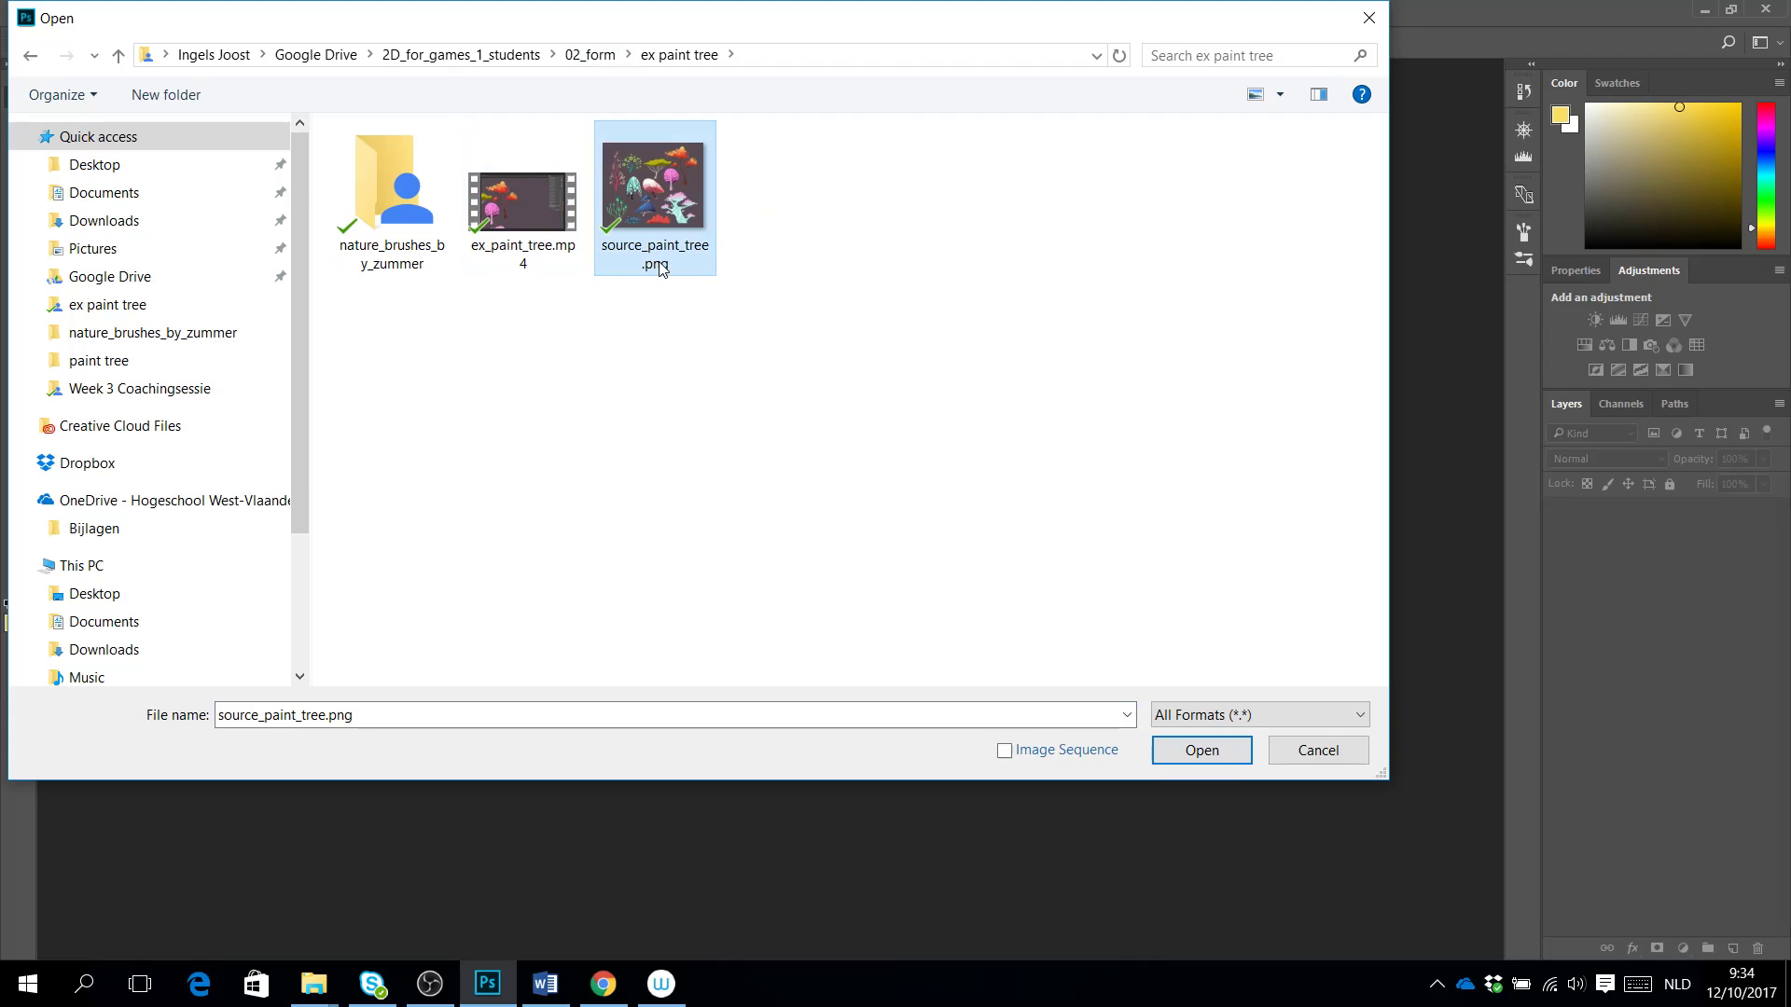
left_click(1202, 751)
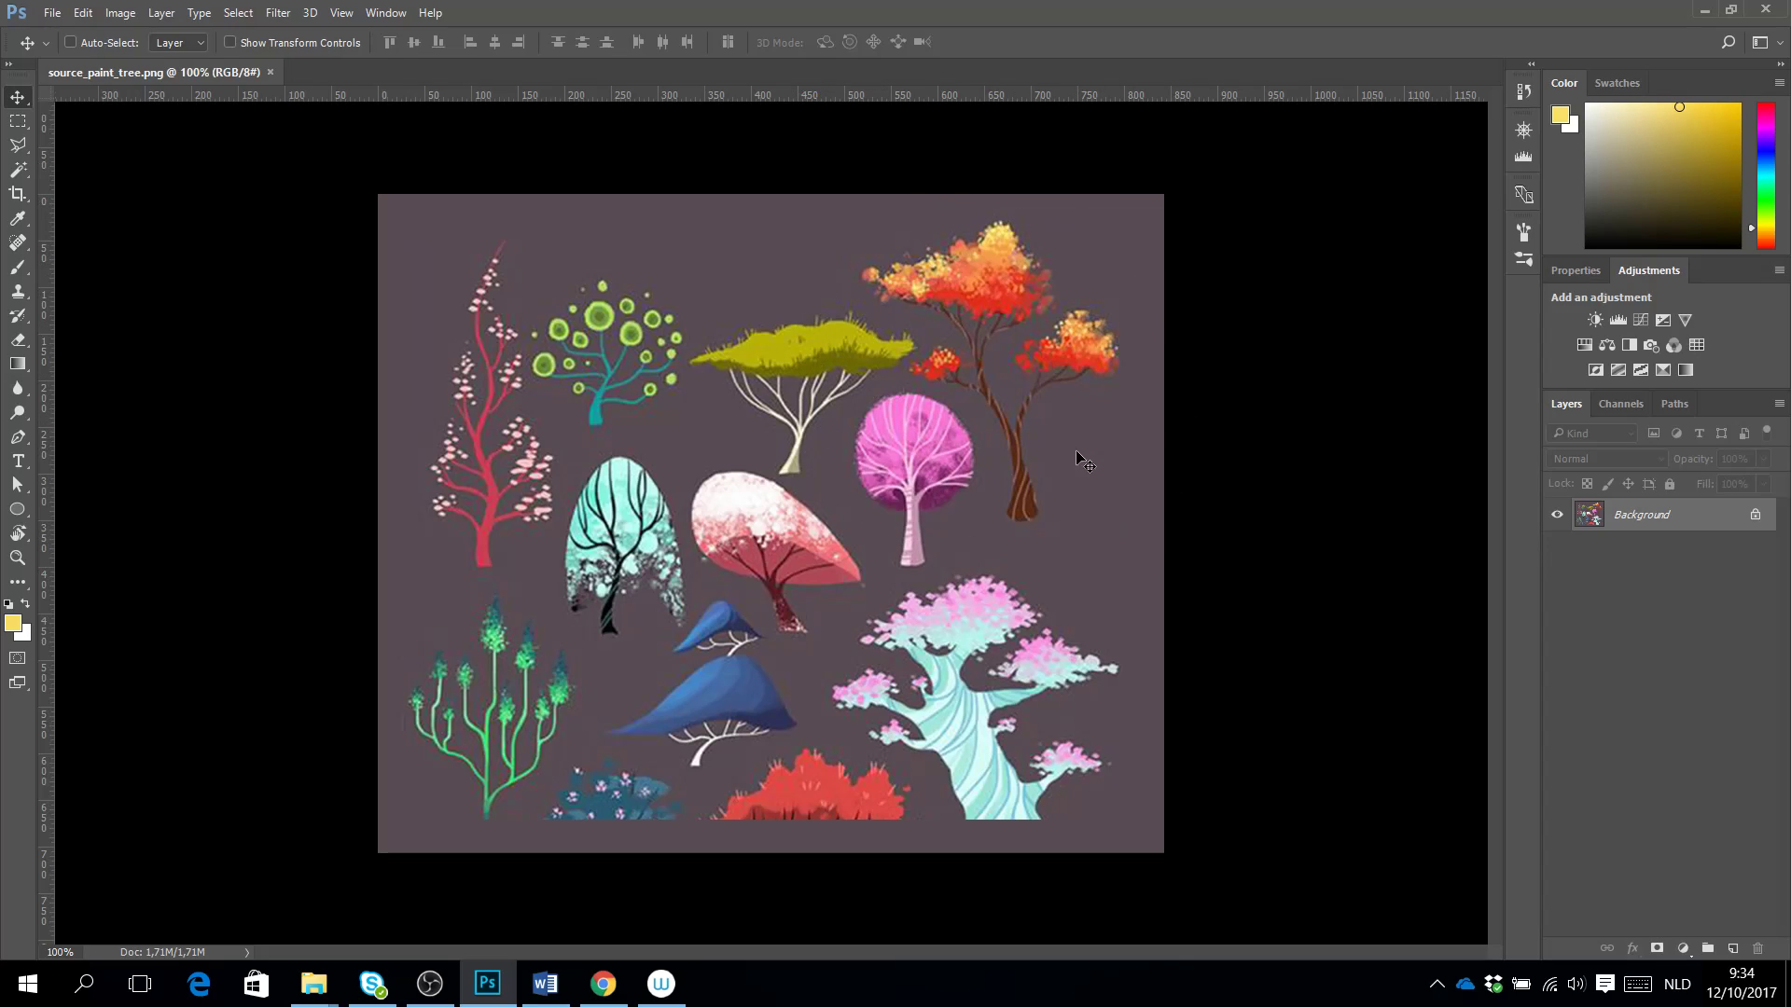
Convert the locked background into a regular layer named Layer 0 and add a layer group named Source.
double_click(1648, 525)
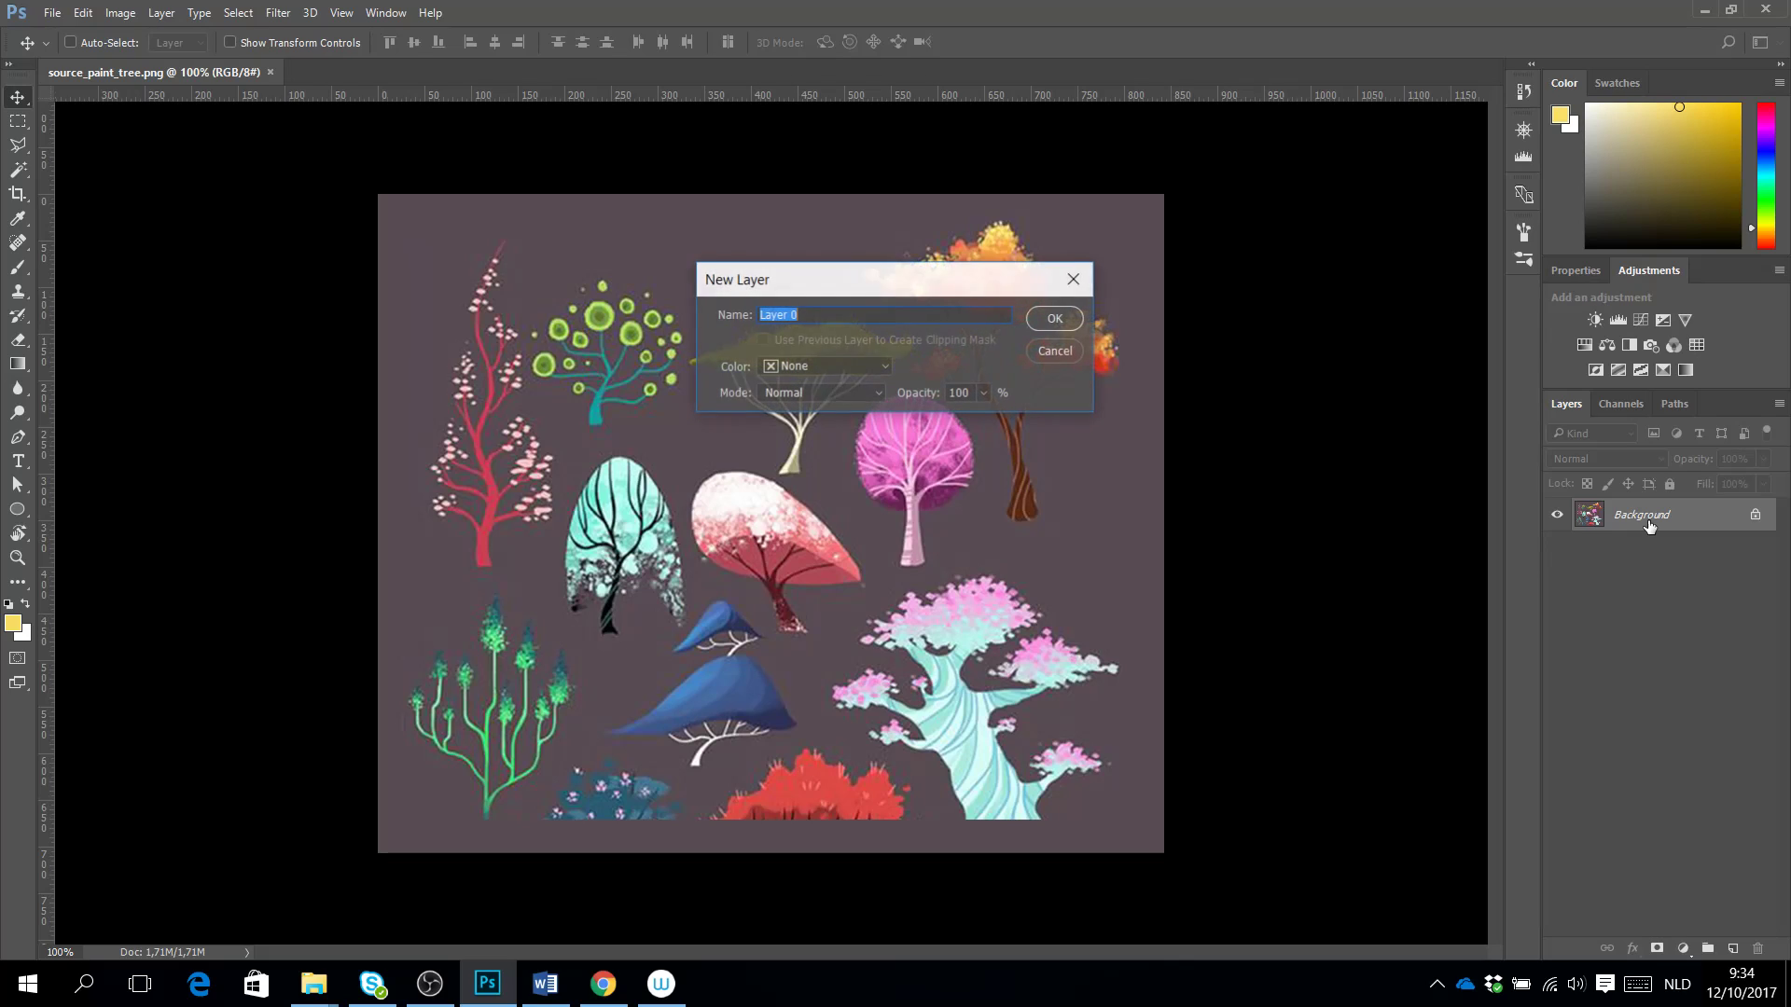
left_click(1056, 319)
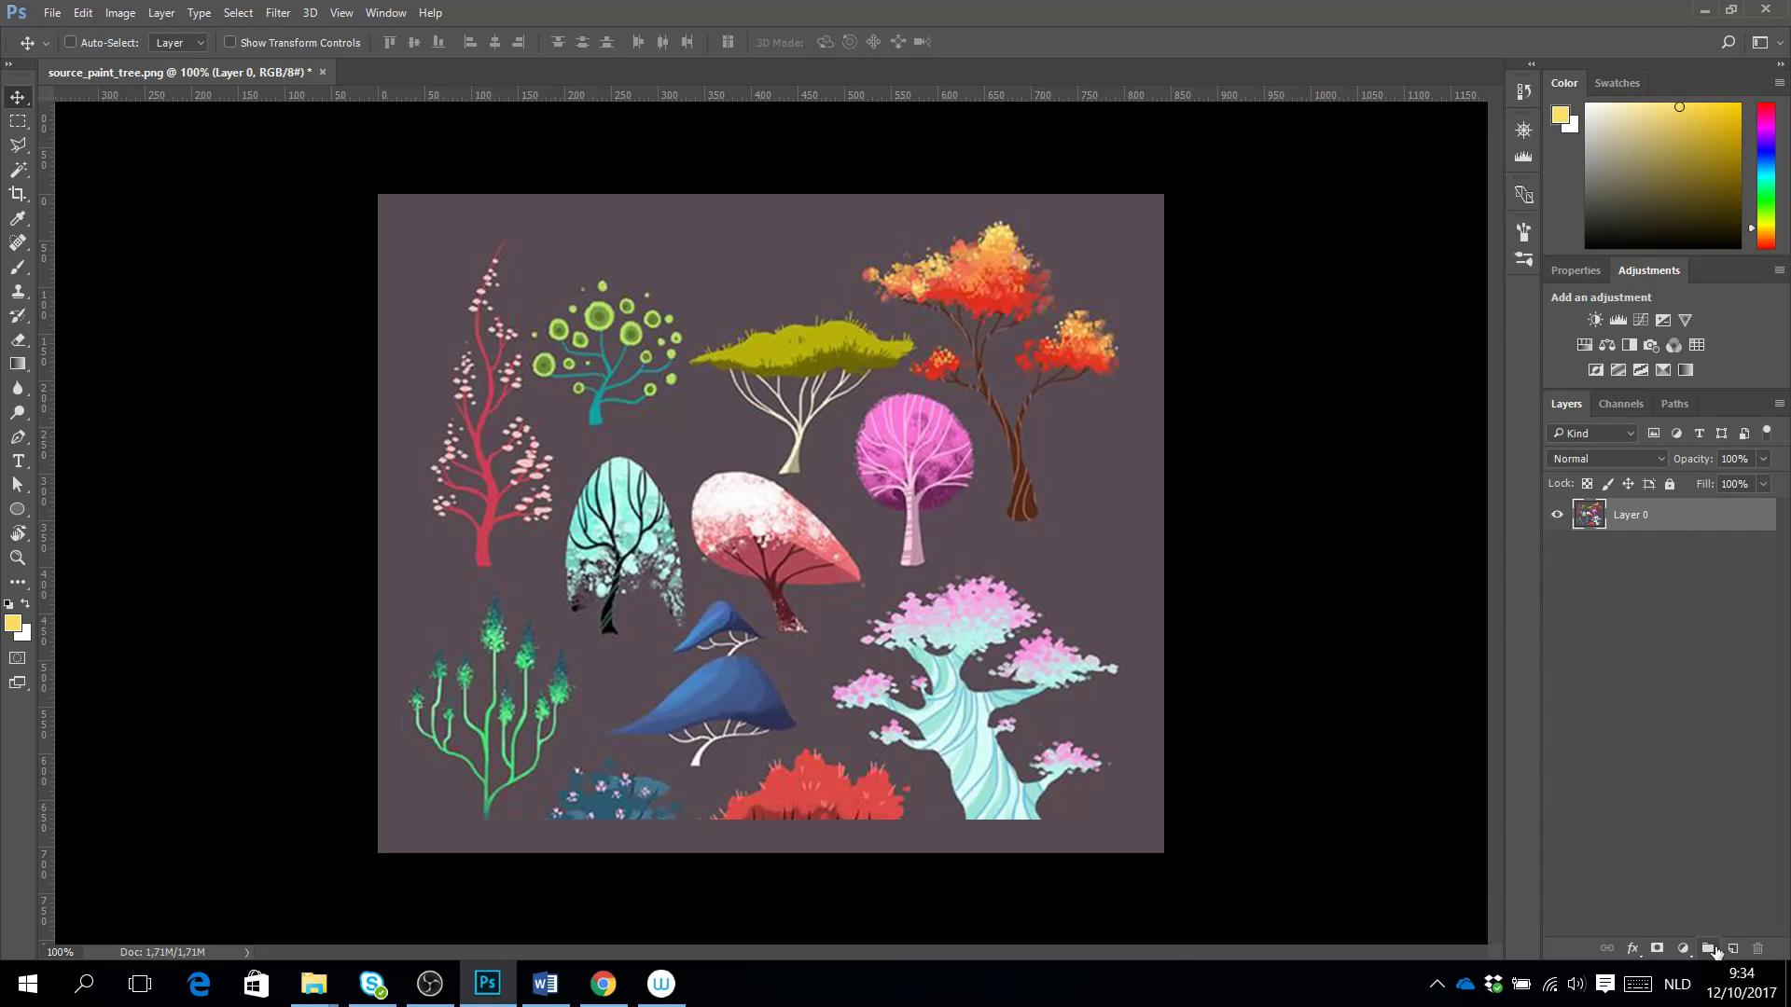
left_click(1710, 949)
double_click(1630, 509)
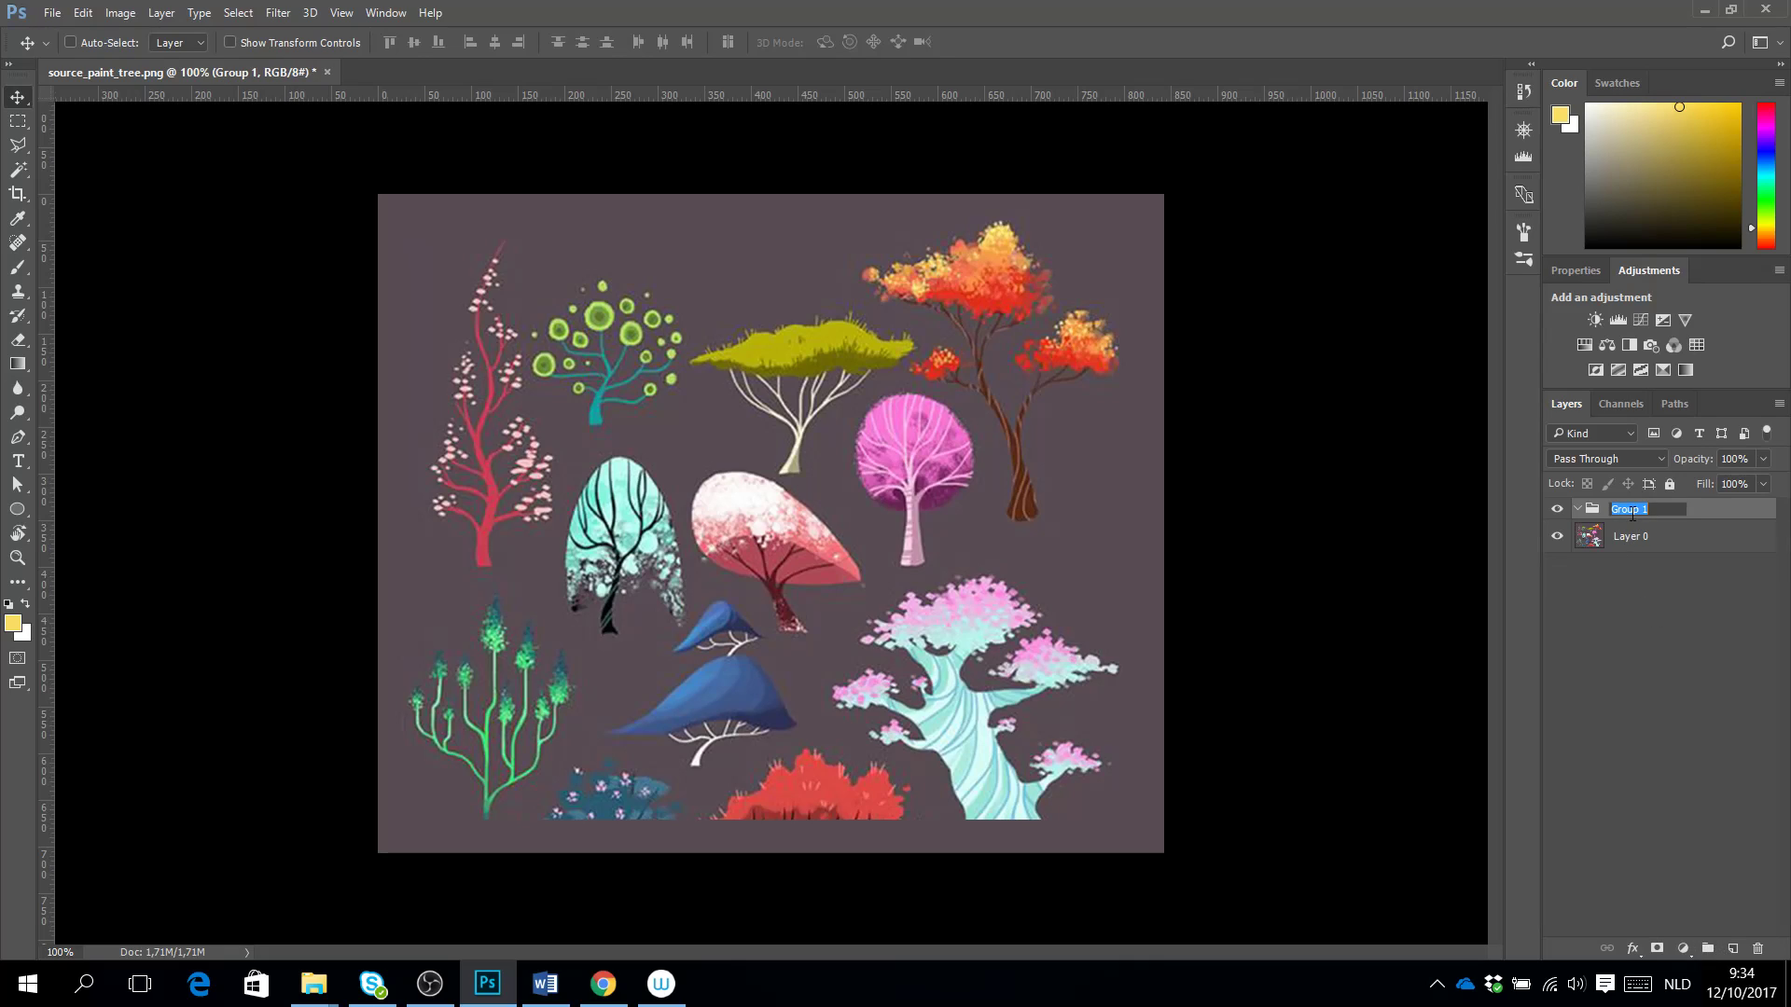
type("Source")
key("Return")
Give the Source group a red color label and move Layer 0 into it.
right_click(1666, 513)
left_click(1520, 814)
left_click_drag(1655, 547, 1646, 519)
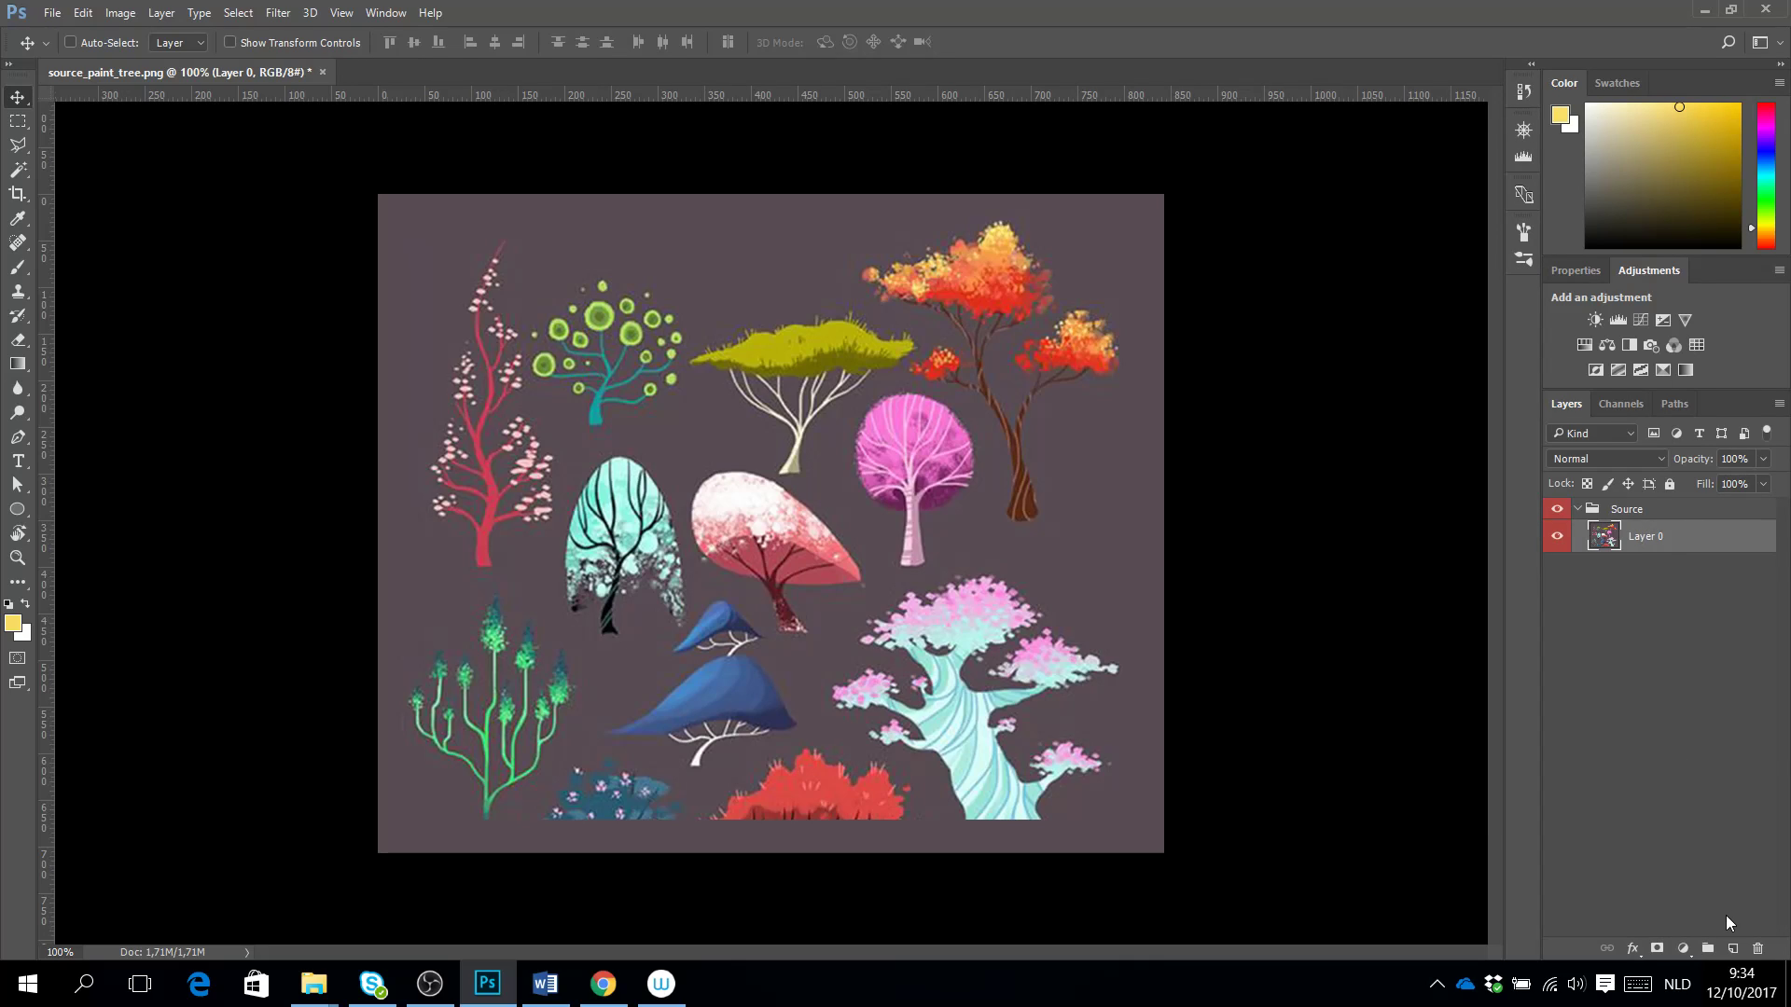
Add a new layer beneath Layer 0 and fill it with the gray-purple sampled from the picture's background.
left_click(1733, 949)
left_click_drag(1665, 540, 1653, 573)
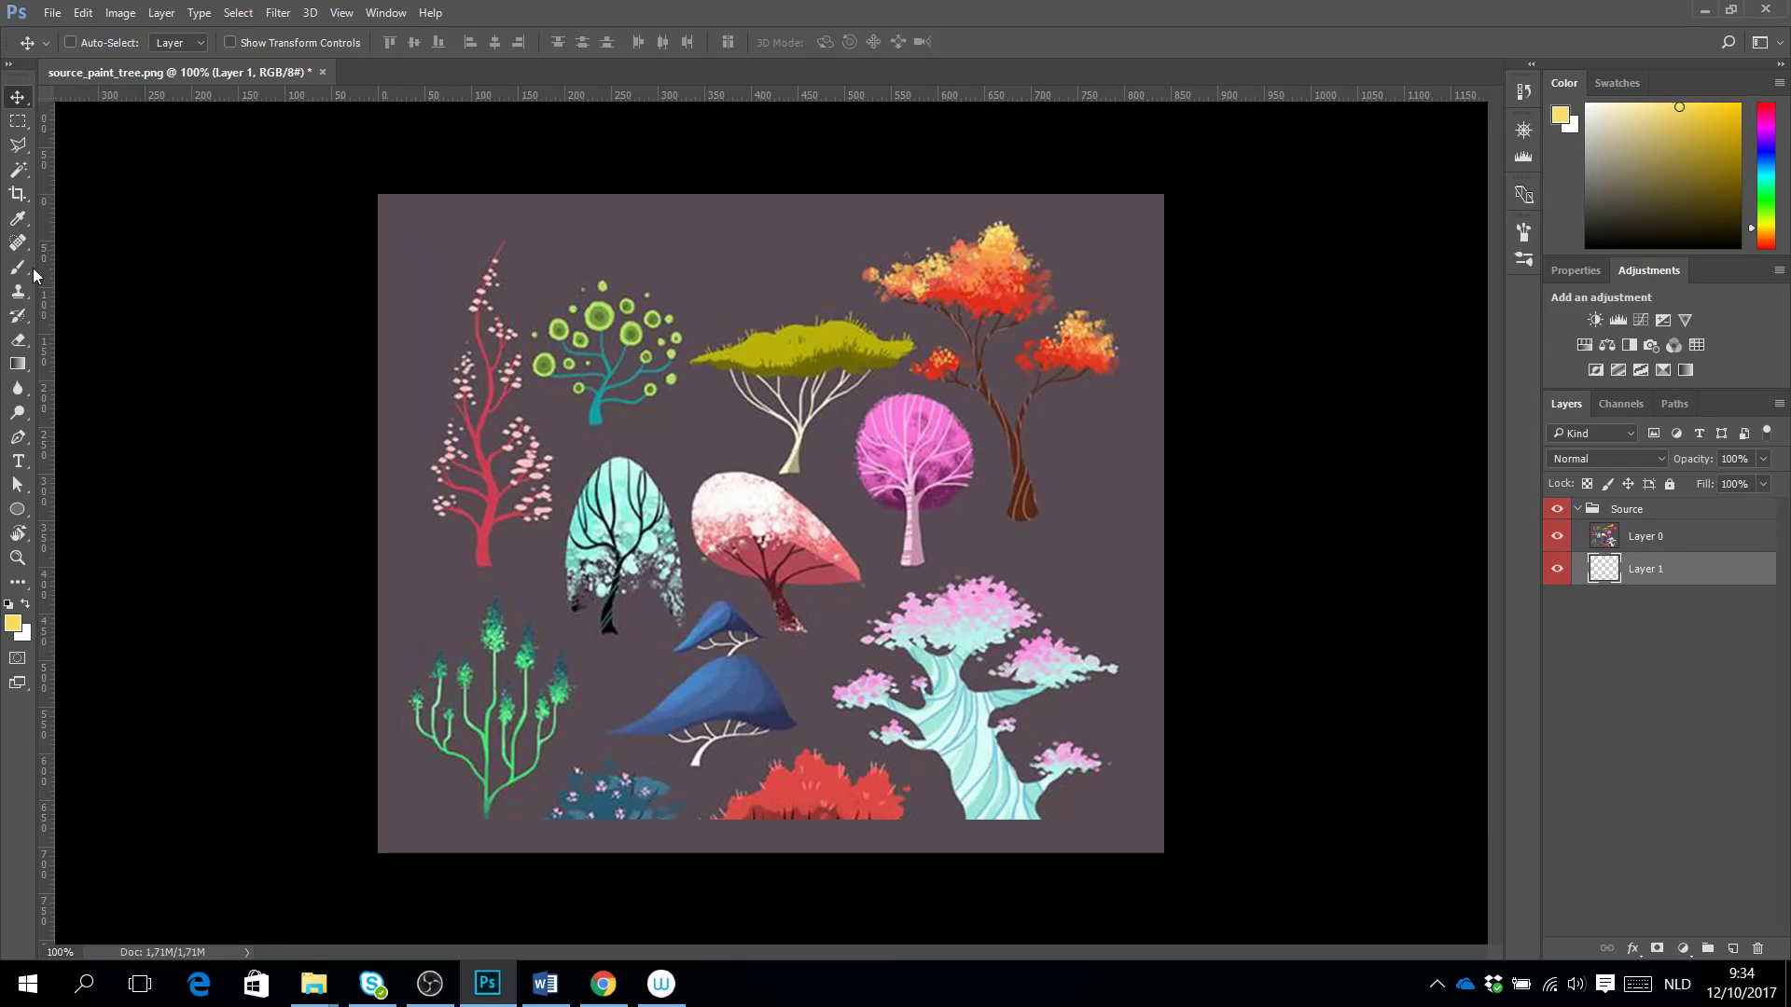
left_click(18, 218)
left_click(643, 227)
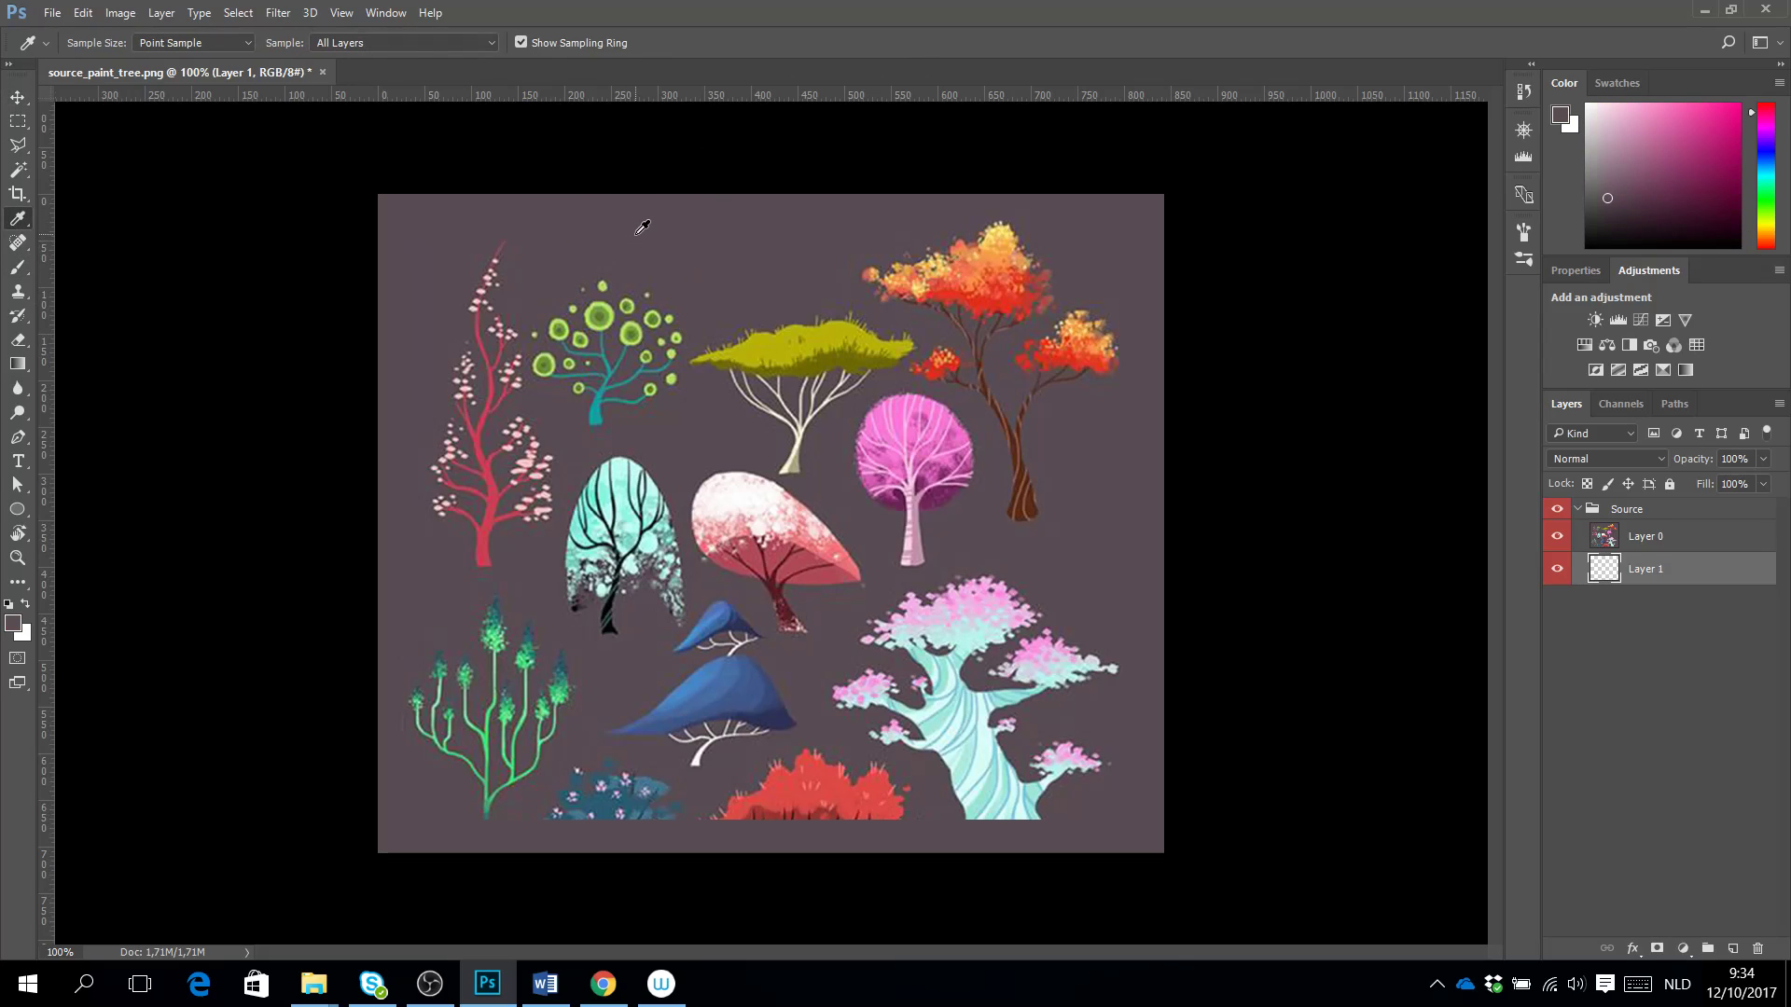
key("alt+BackSpace")
Shift the tree picture on Layer 0 horizontally to the left, clearing the right half of the canvas.
left_click(18, 97)
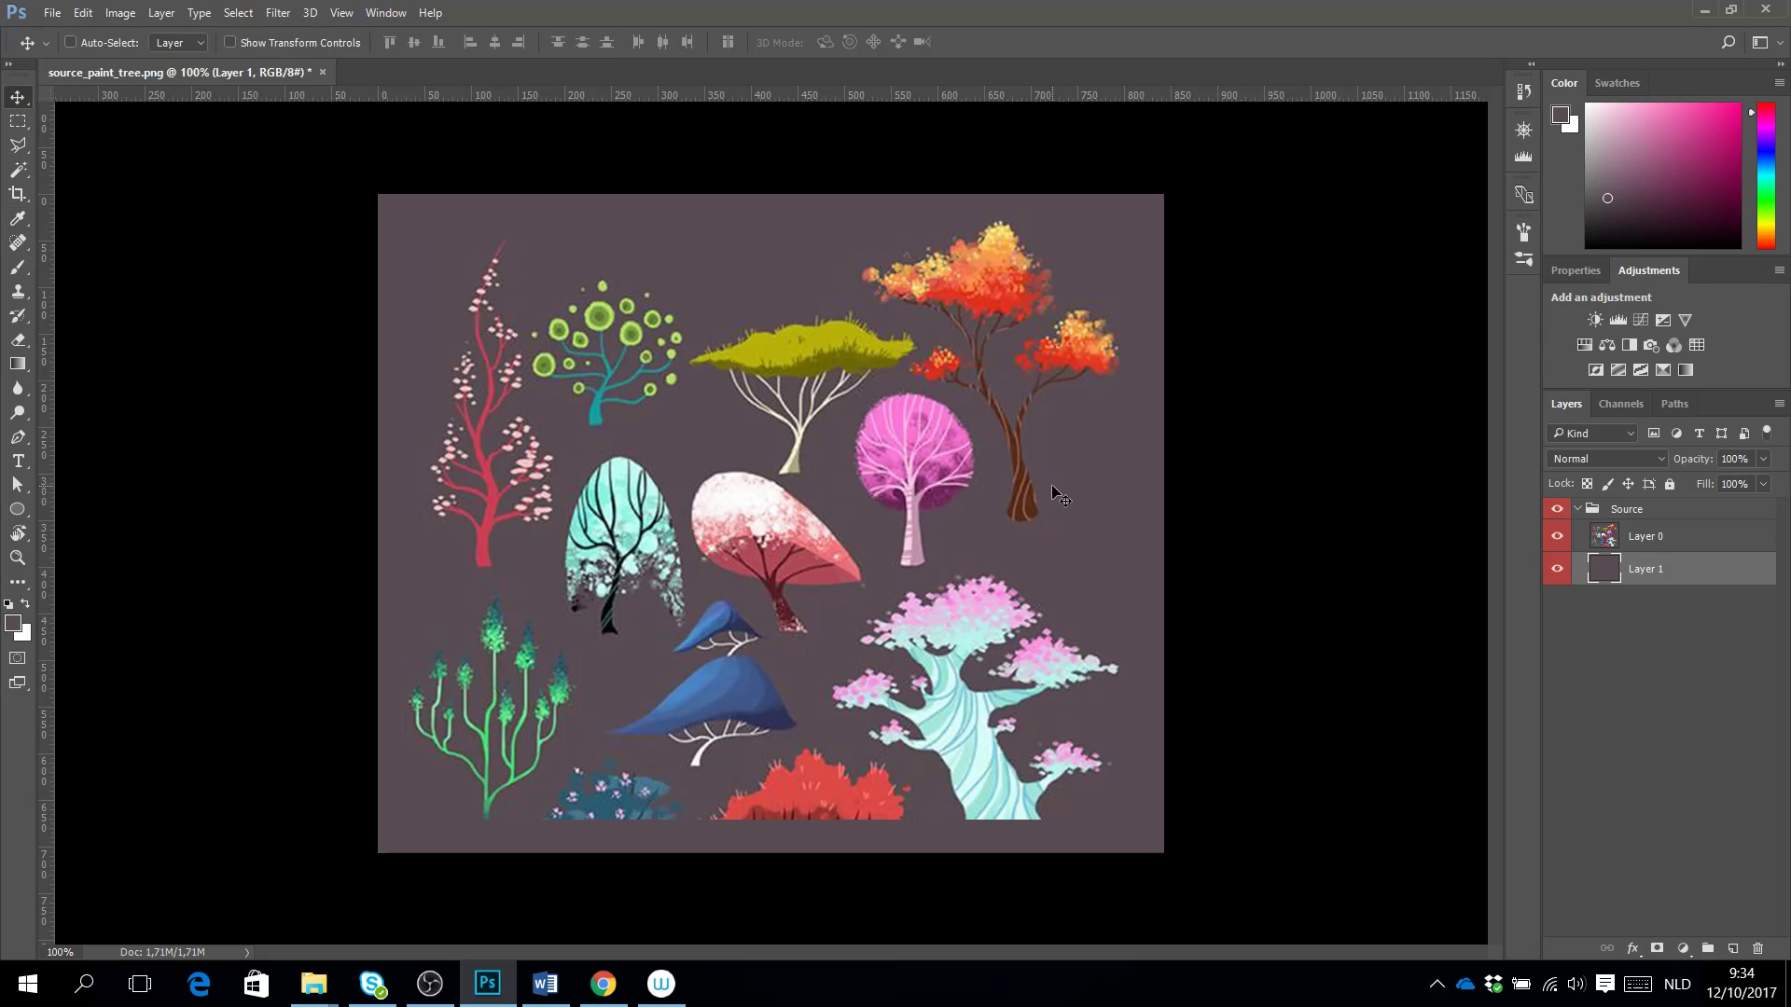
left_click(1659, 541)
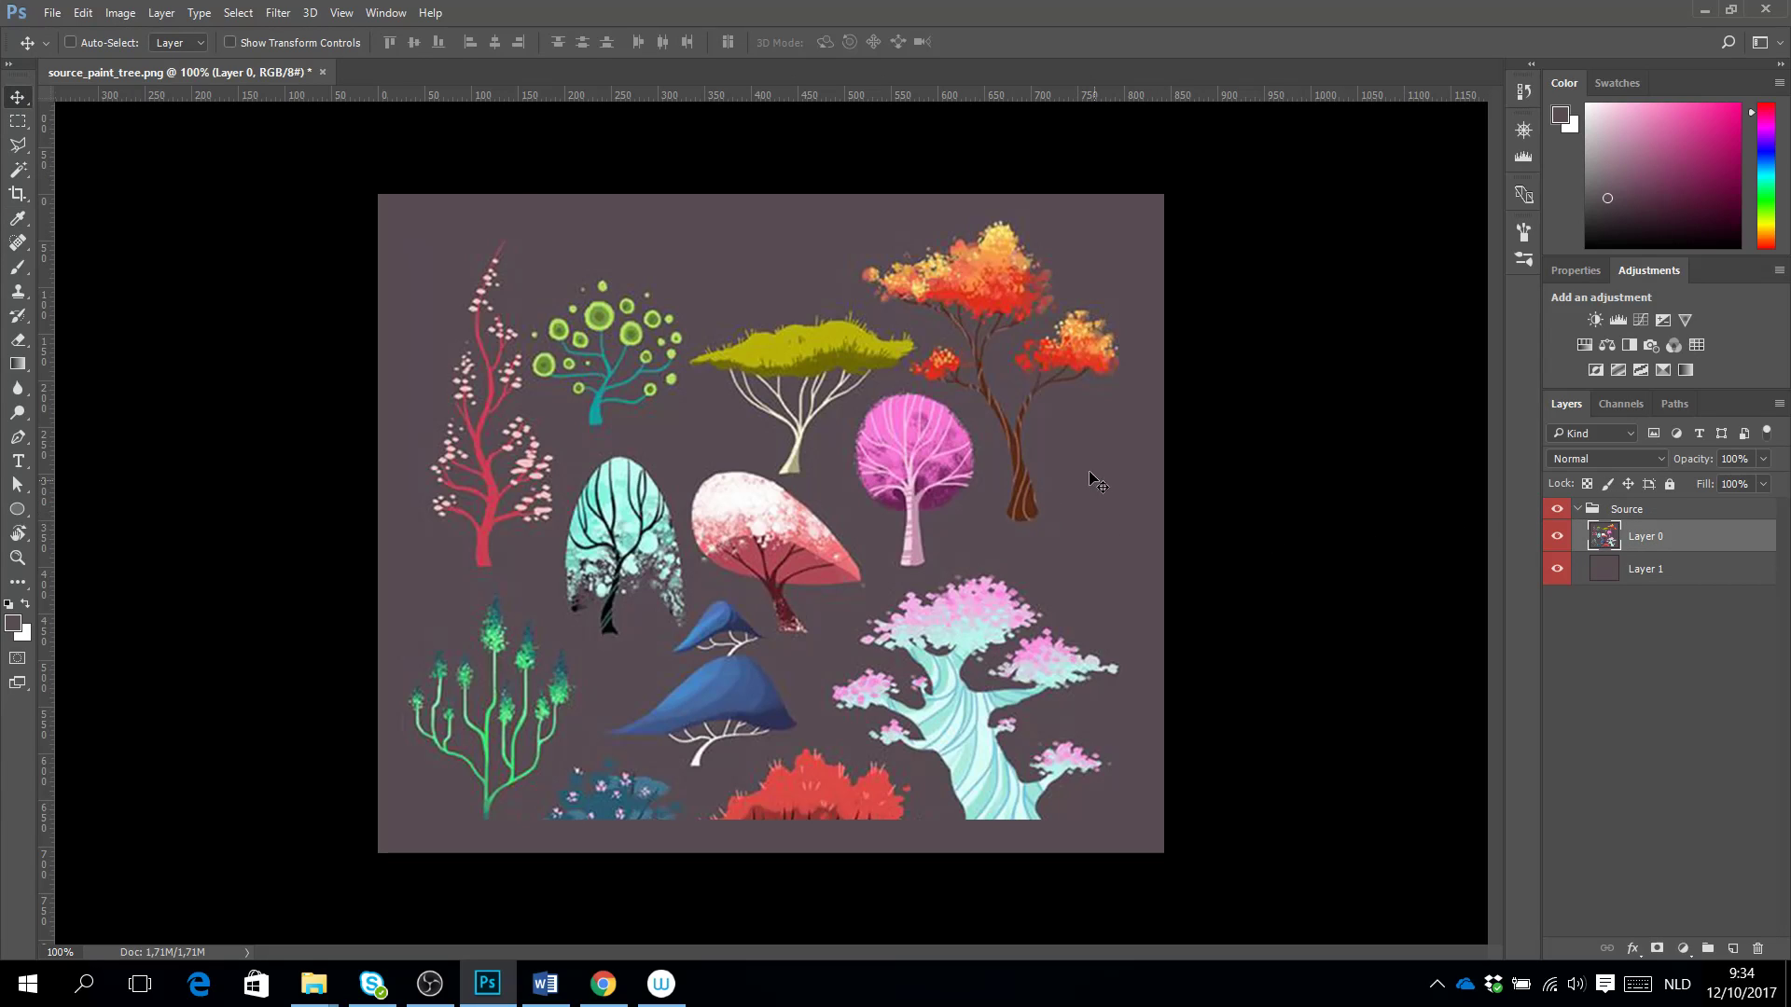
left_click_drag(1038, 494, 565, 490)
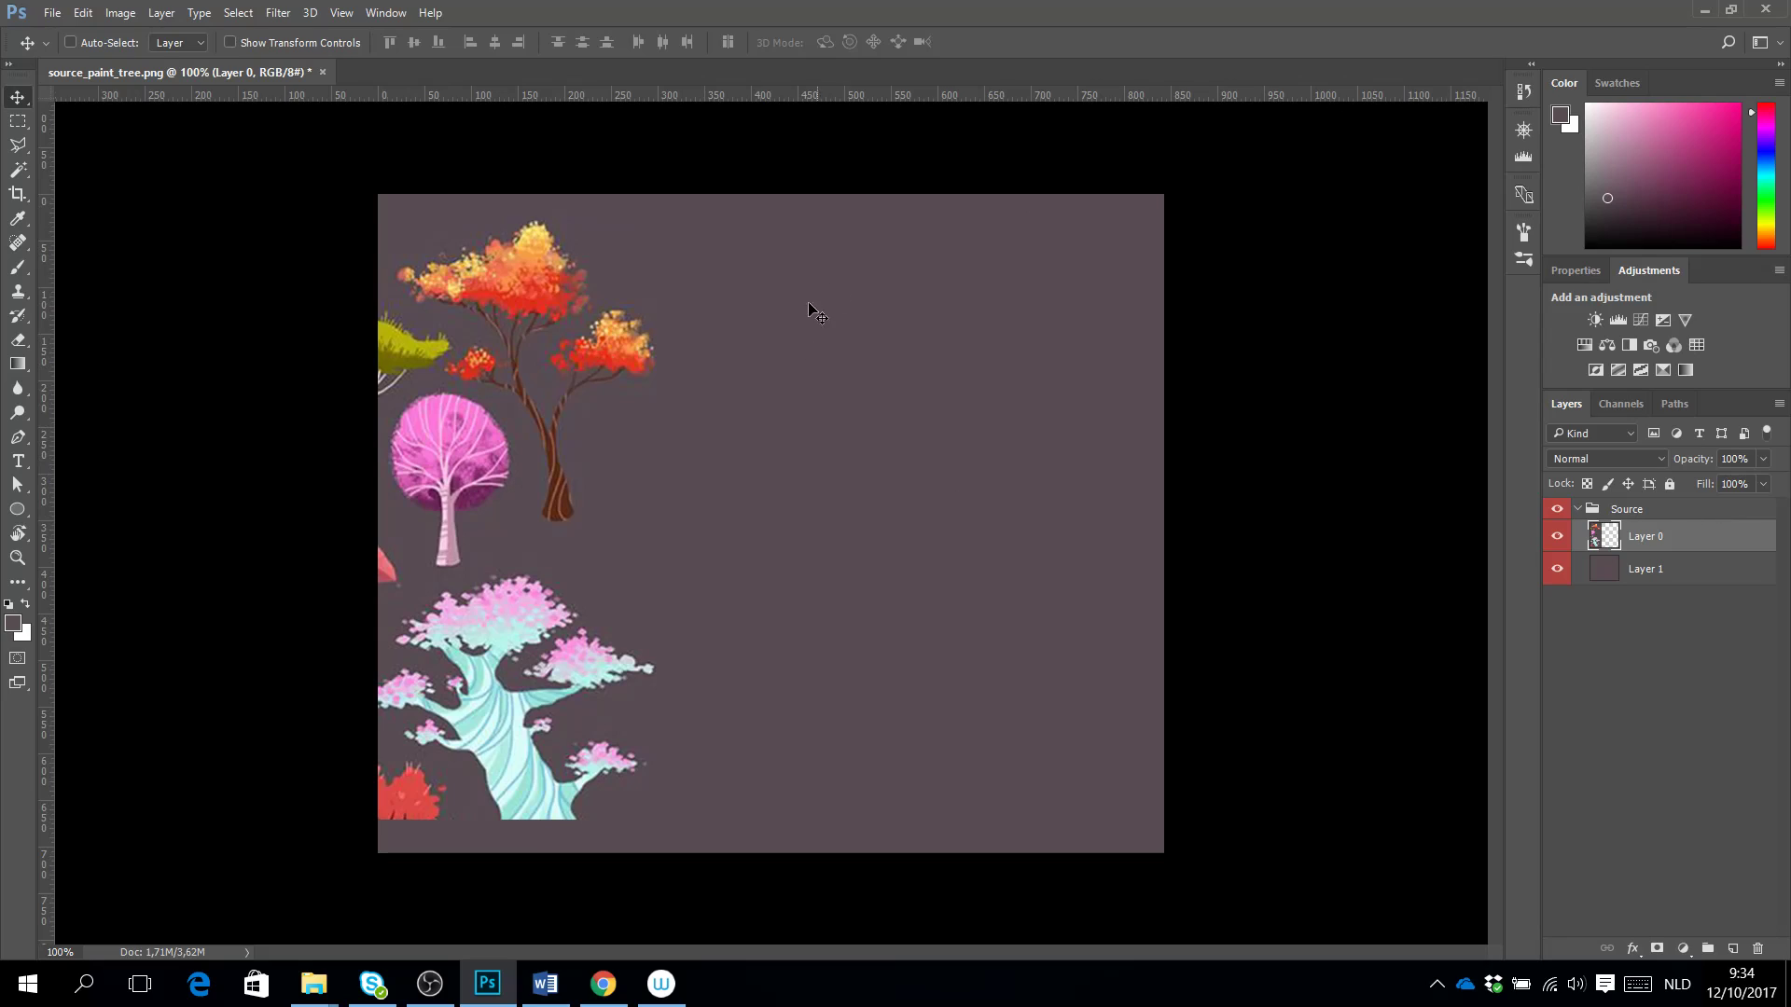
Create a group named Tree above the Source group and add an empty layer inside it.
left_click(1673, 512)
left_click(1706, 948)
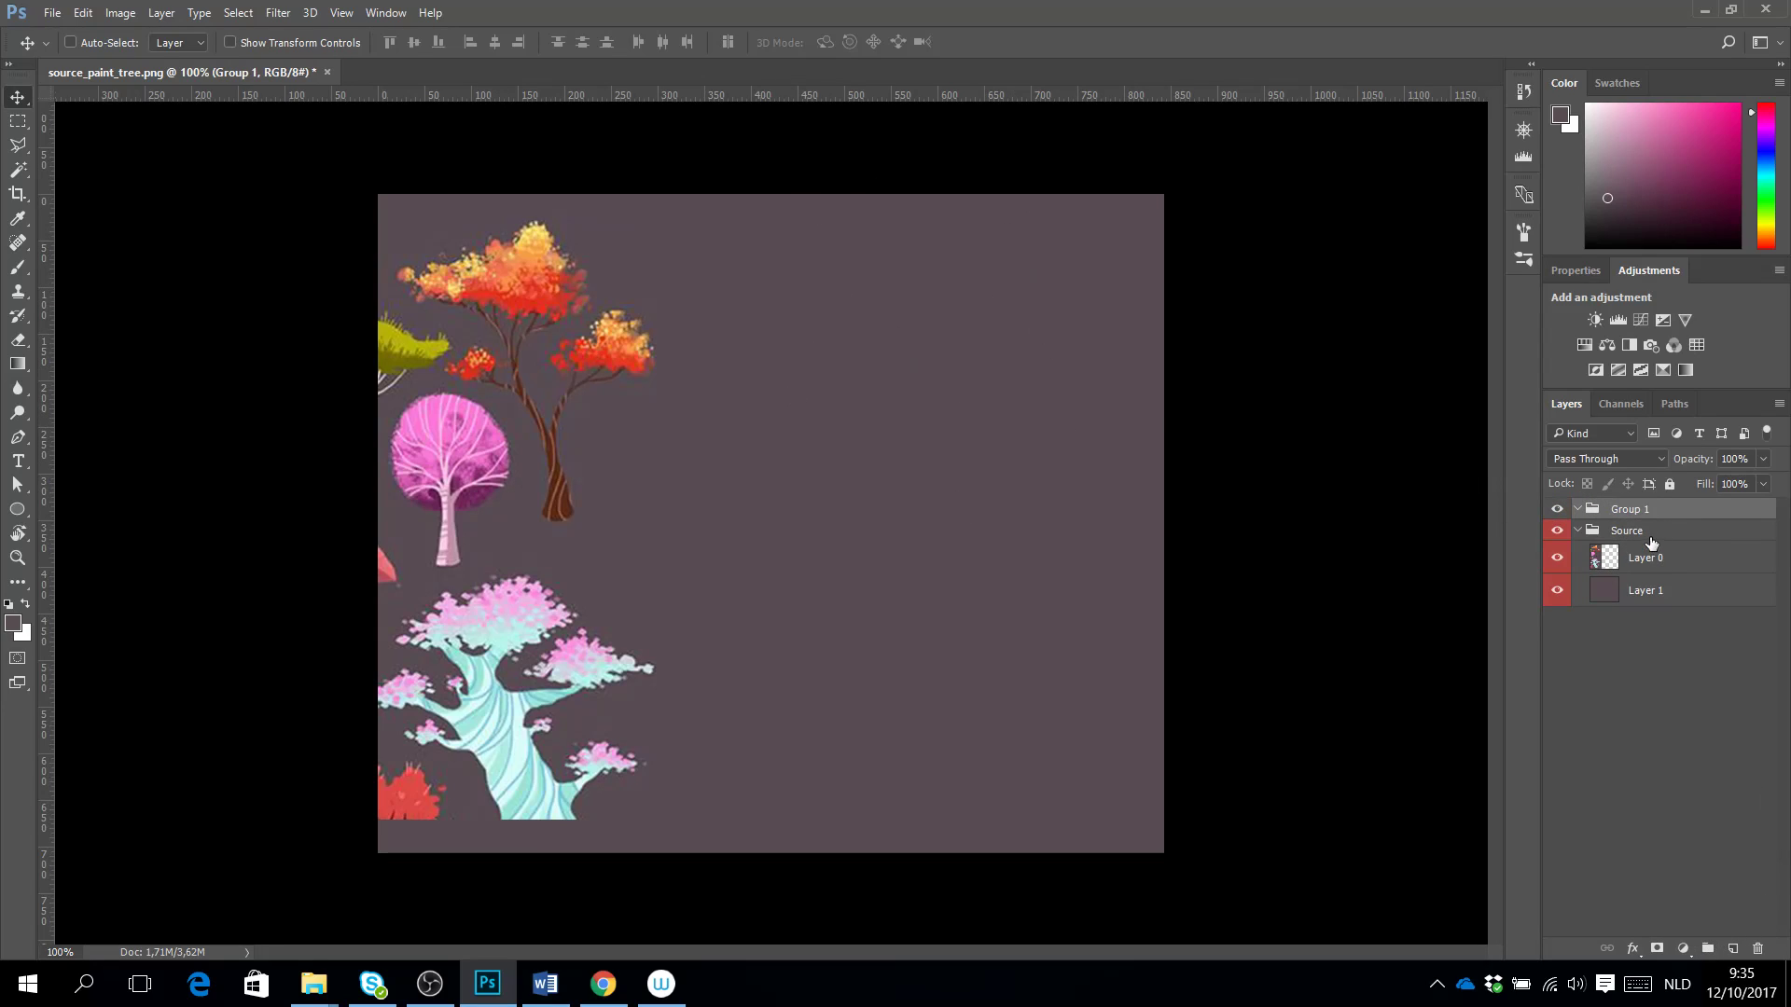
double_click(1629, 509)
type("Tree")
key("Return")
left_click(1734, 949)
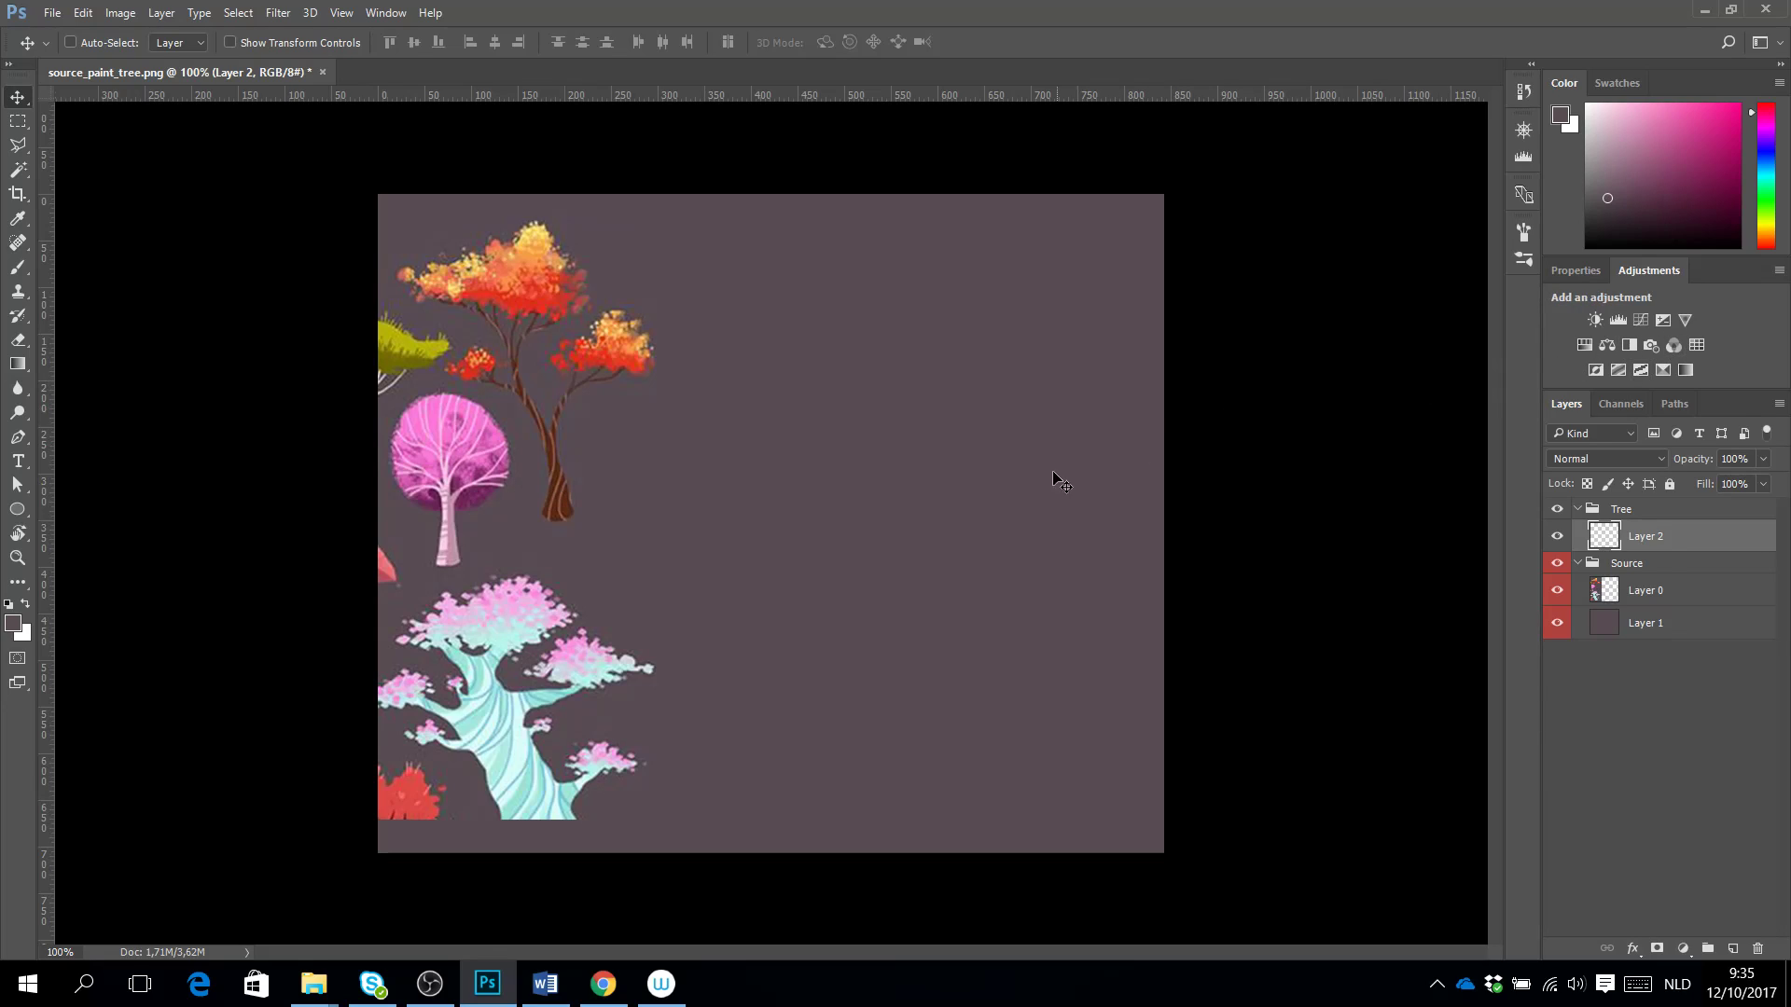
Set the grip pen's tip feel midway between soft and firm in Wacom Desktop Center's pen settings, then return to Photoshop.
left_click(663, 980)
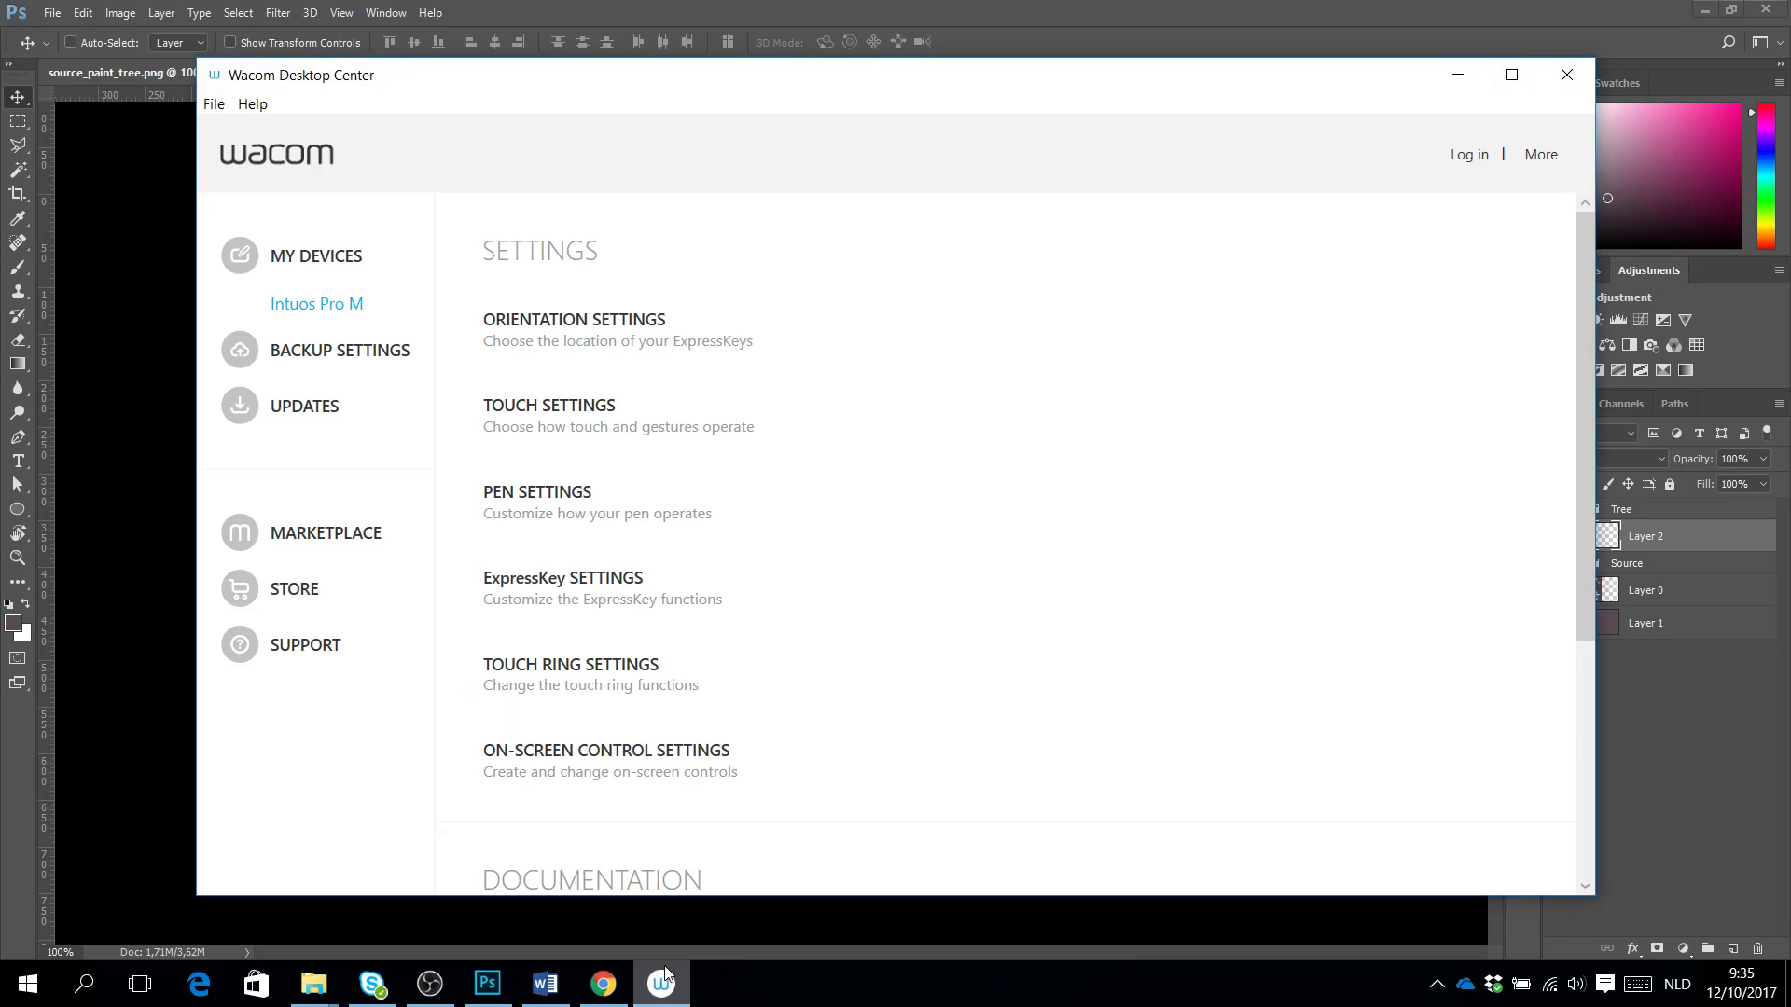
left_click(535, 501)
left_click(728, 450)
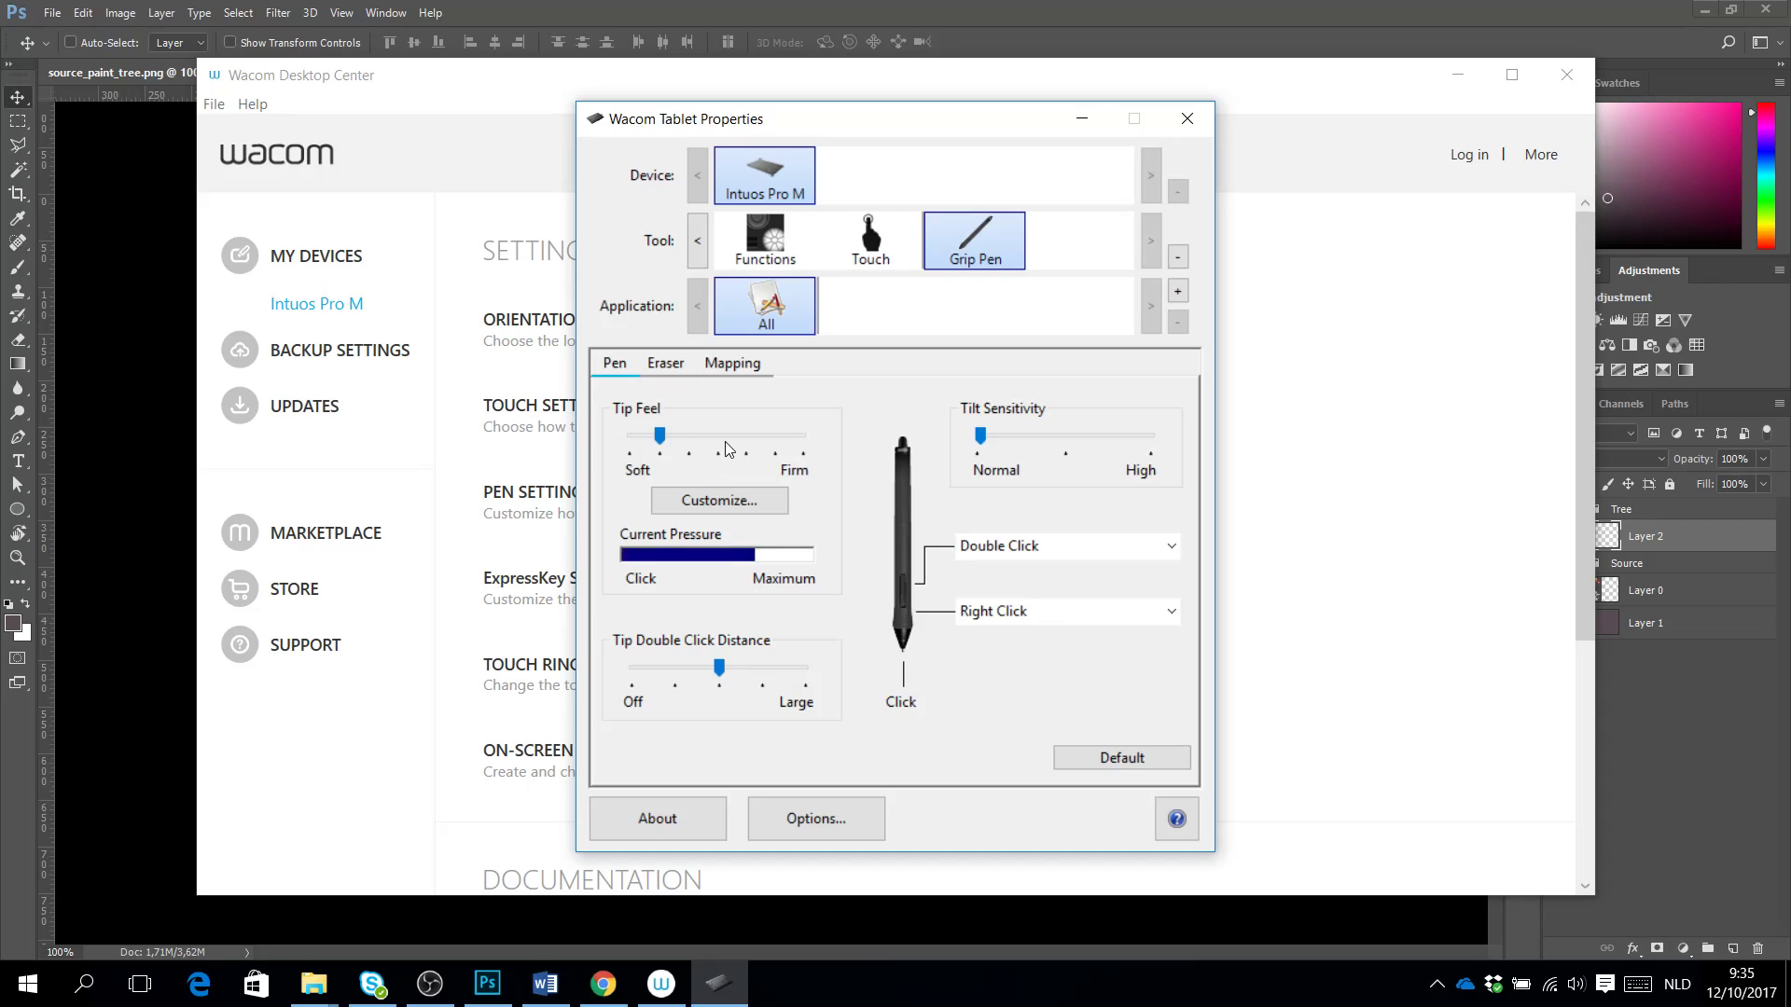
left_click(728, 450)
left_click(728, 449)
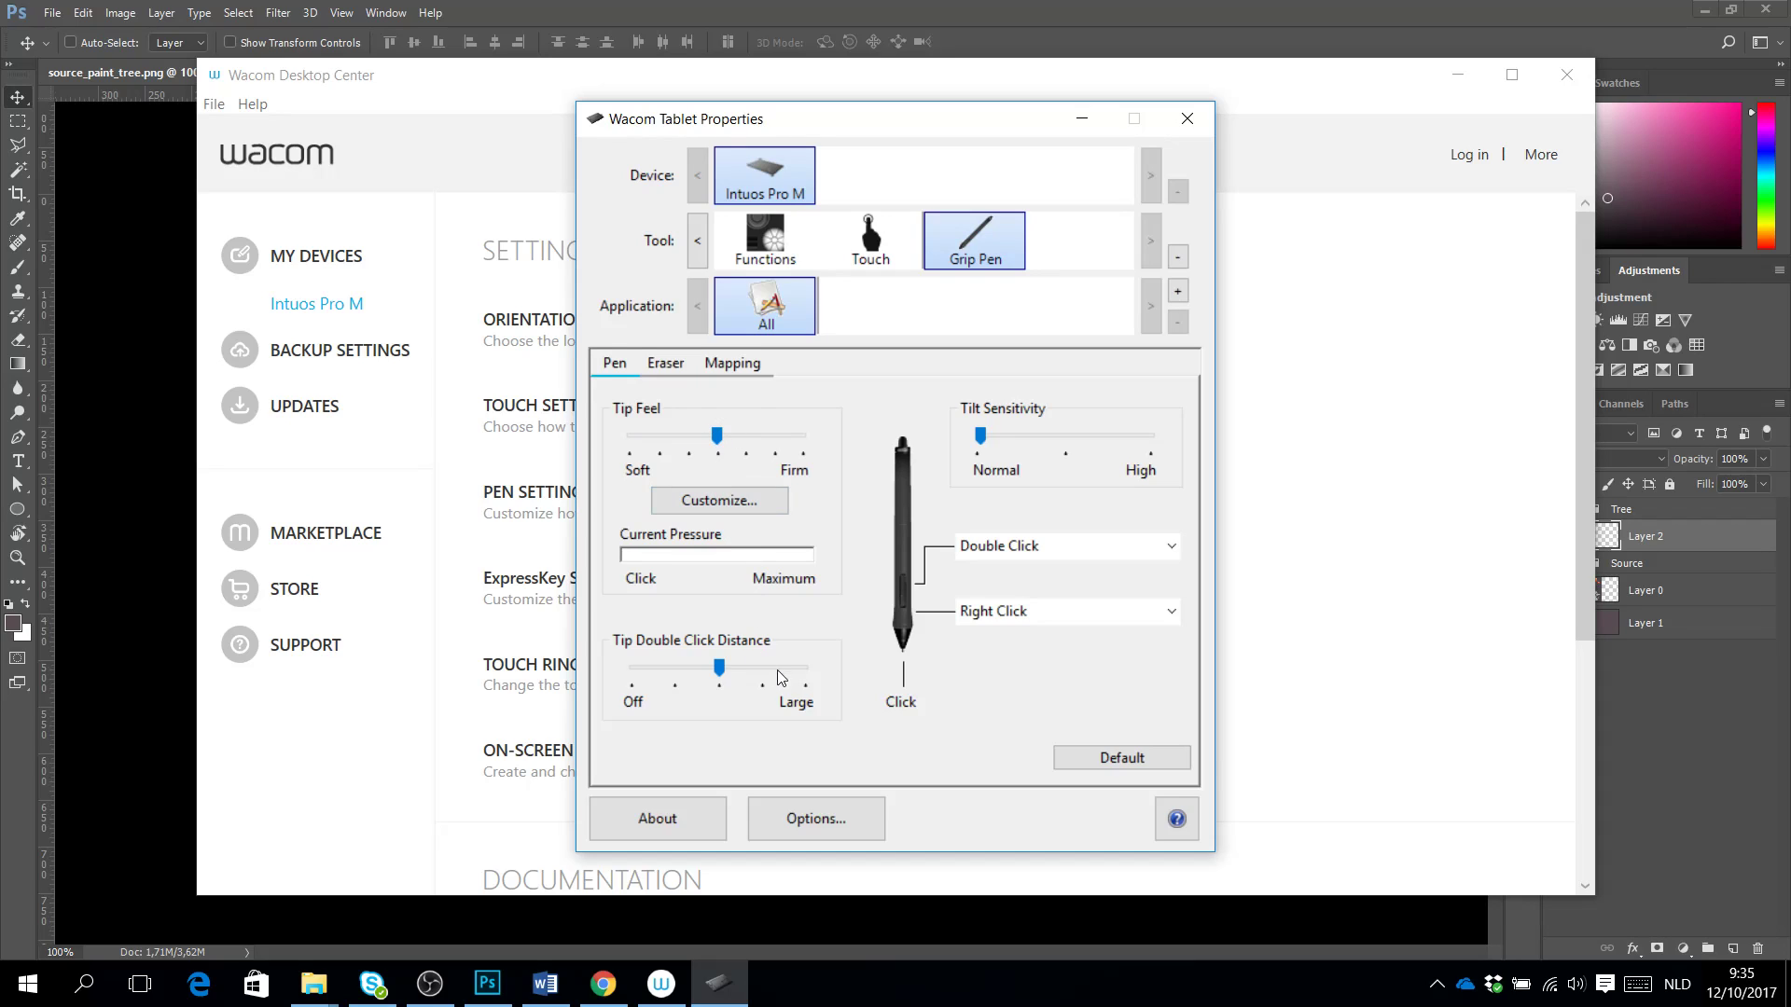
left_click(1187, 118)
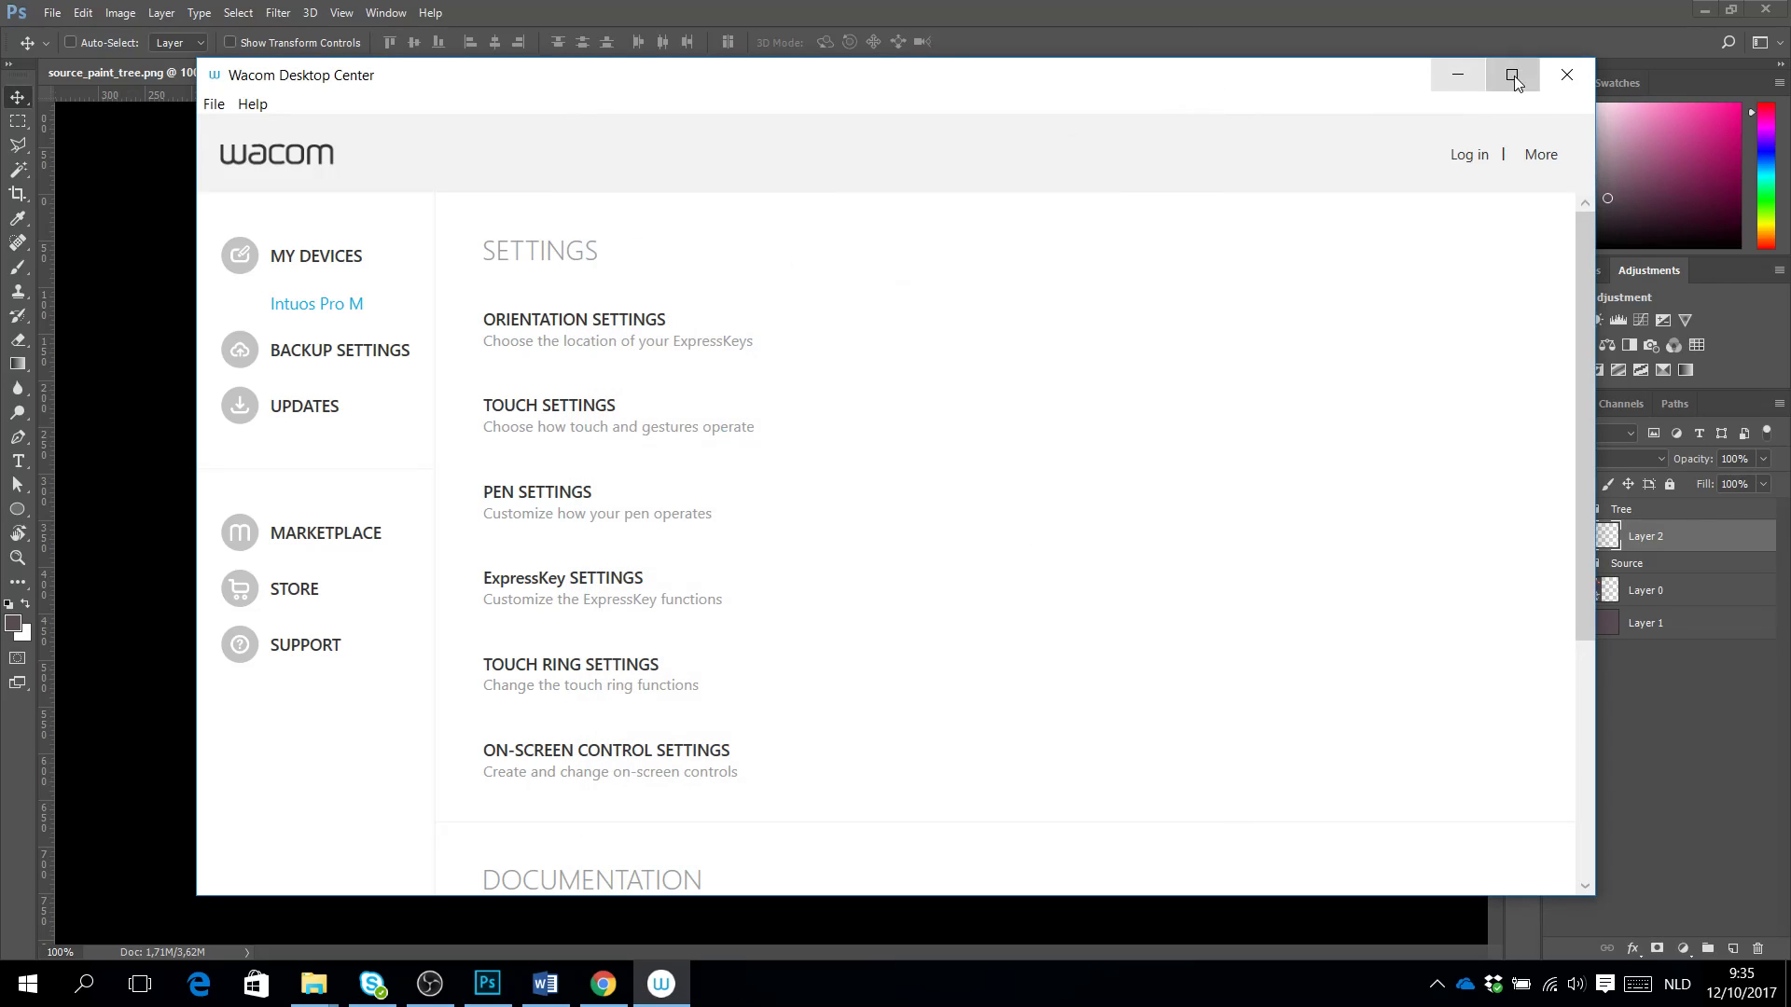
left_click(1457, 77)
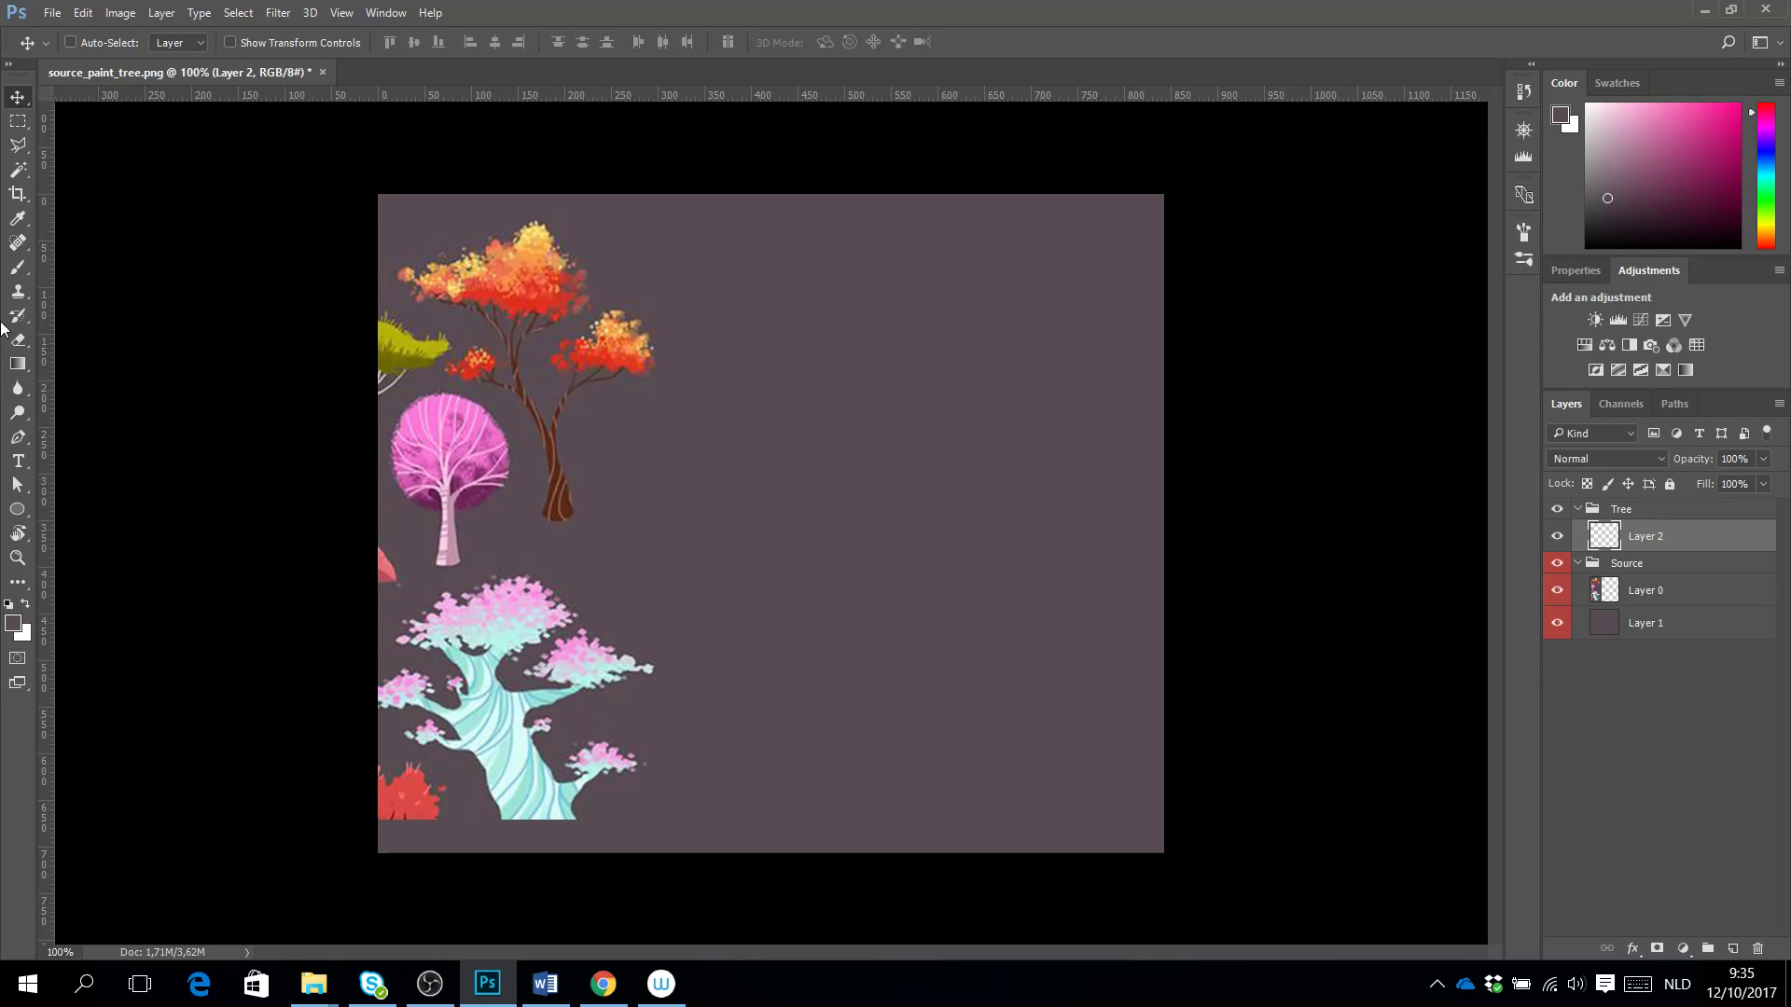
Activate the Brush tool and choose the hard round preset from the brush presets.
left_click(26, 269)
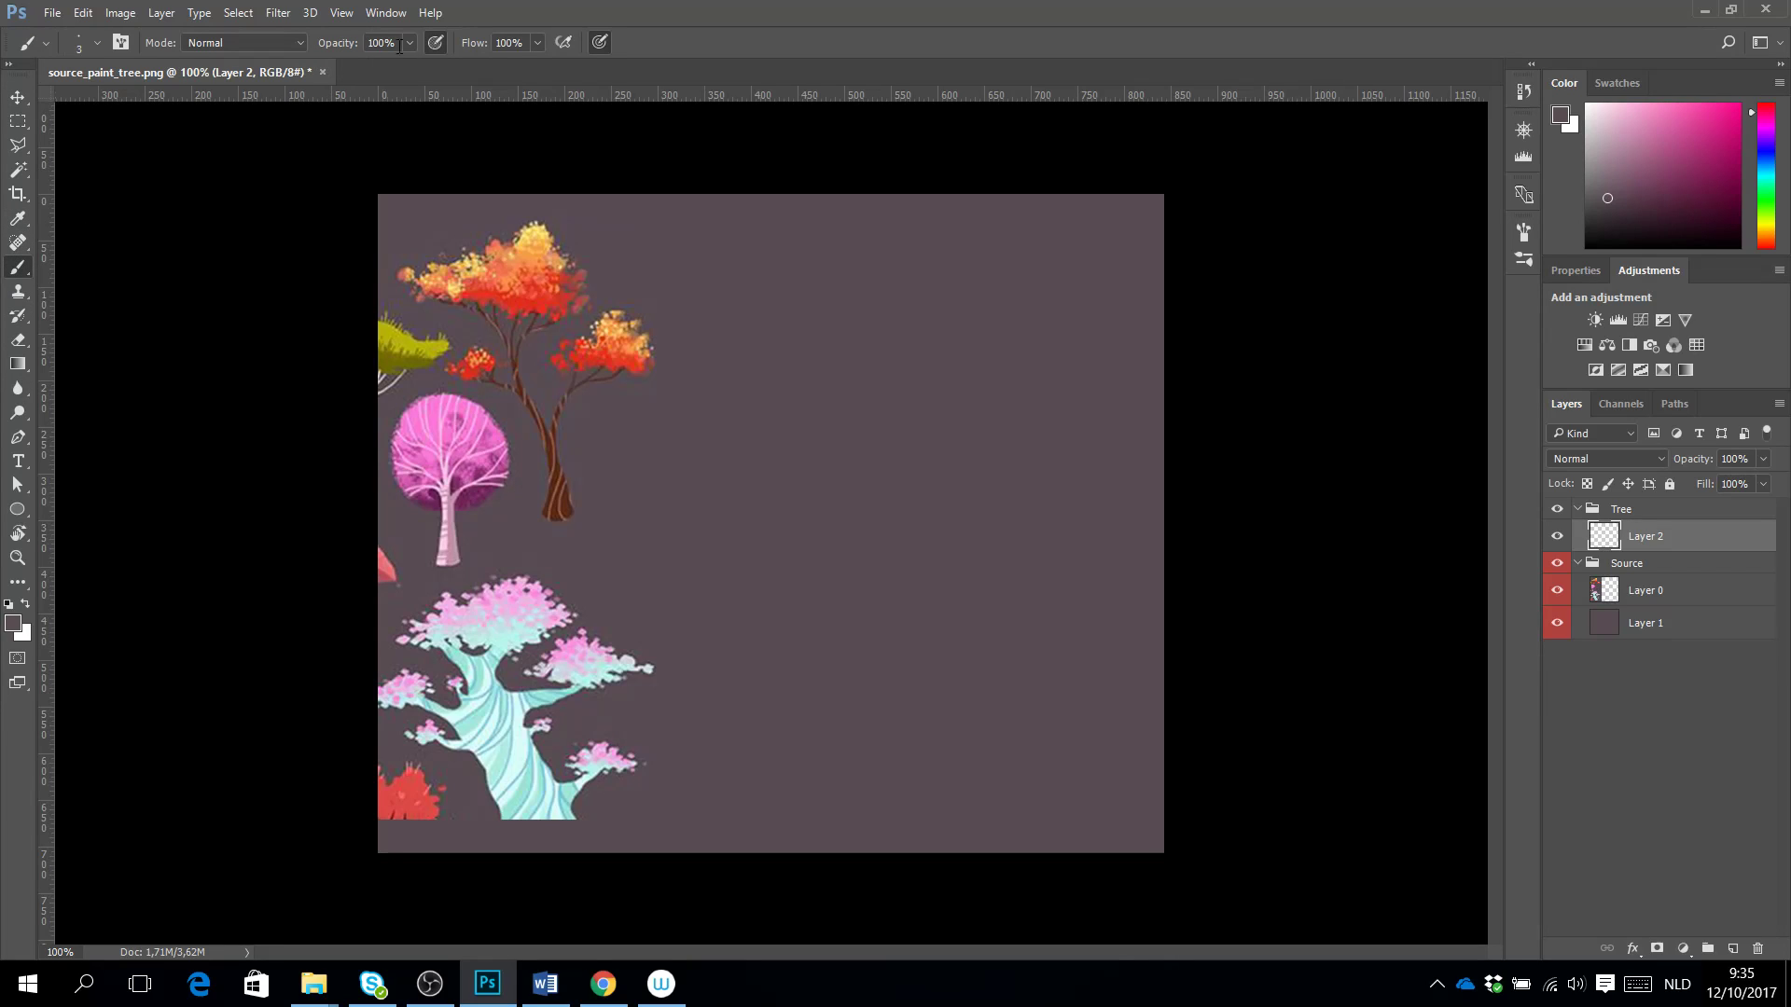
left_click(388, 18)
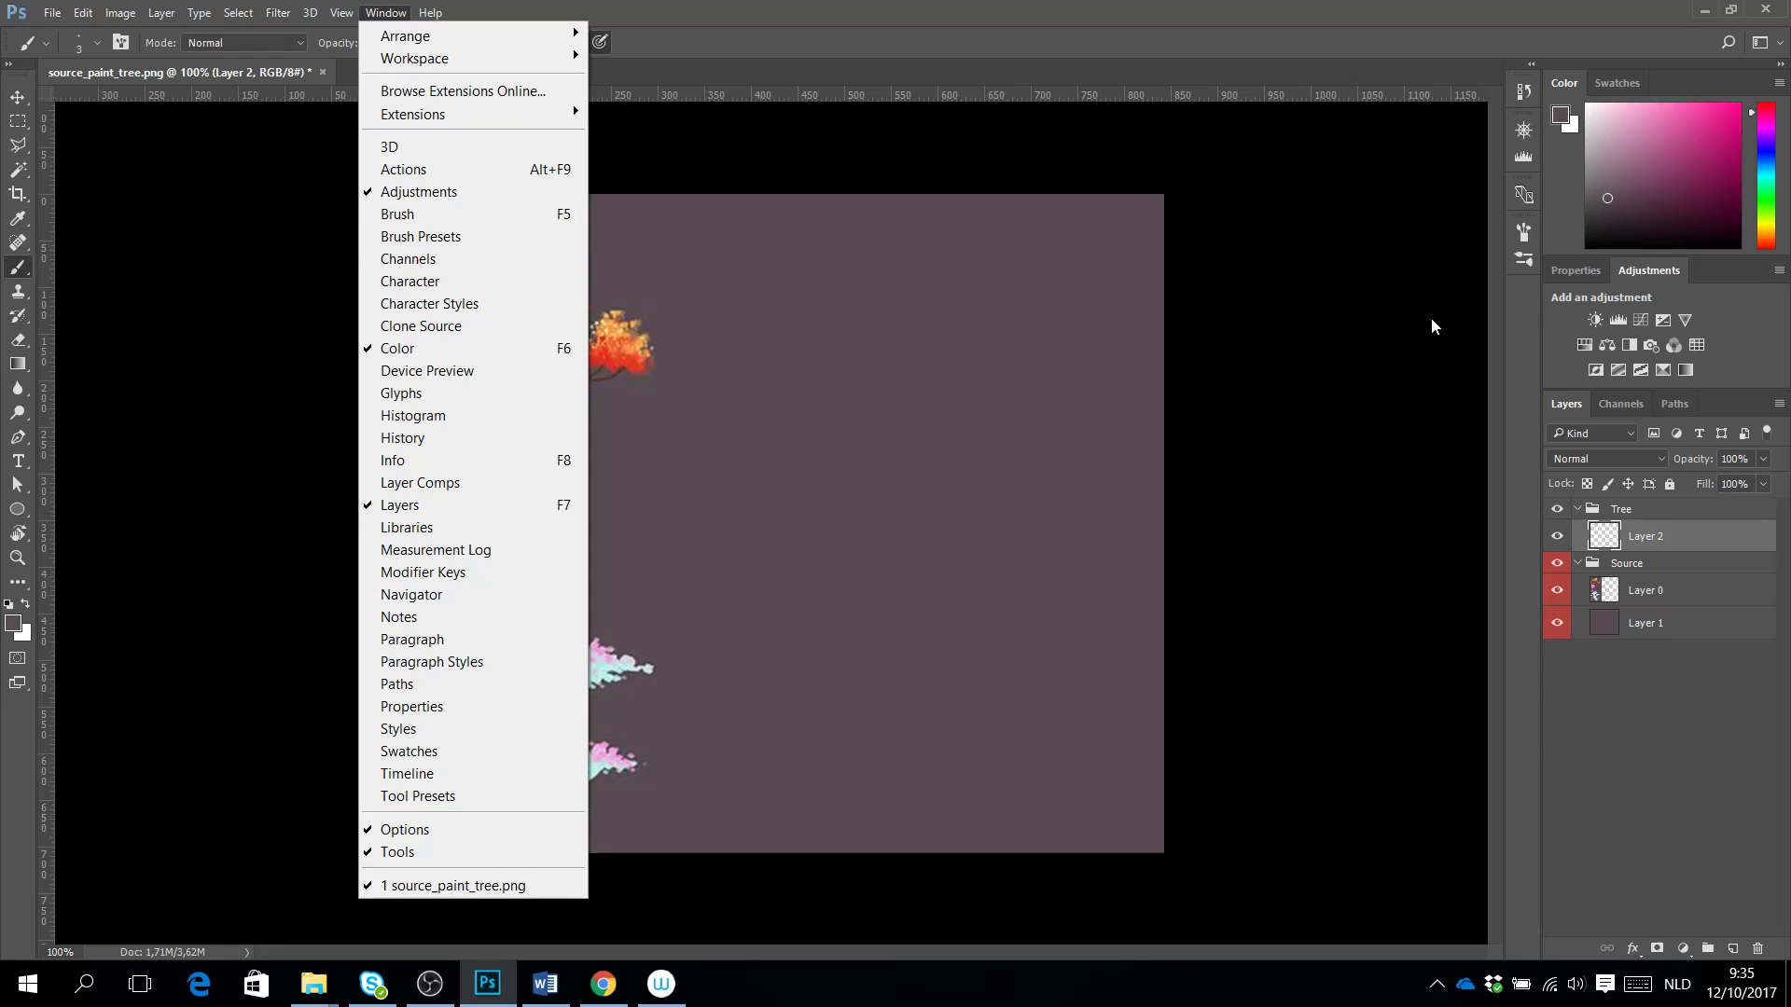
left_click(1530, 318)
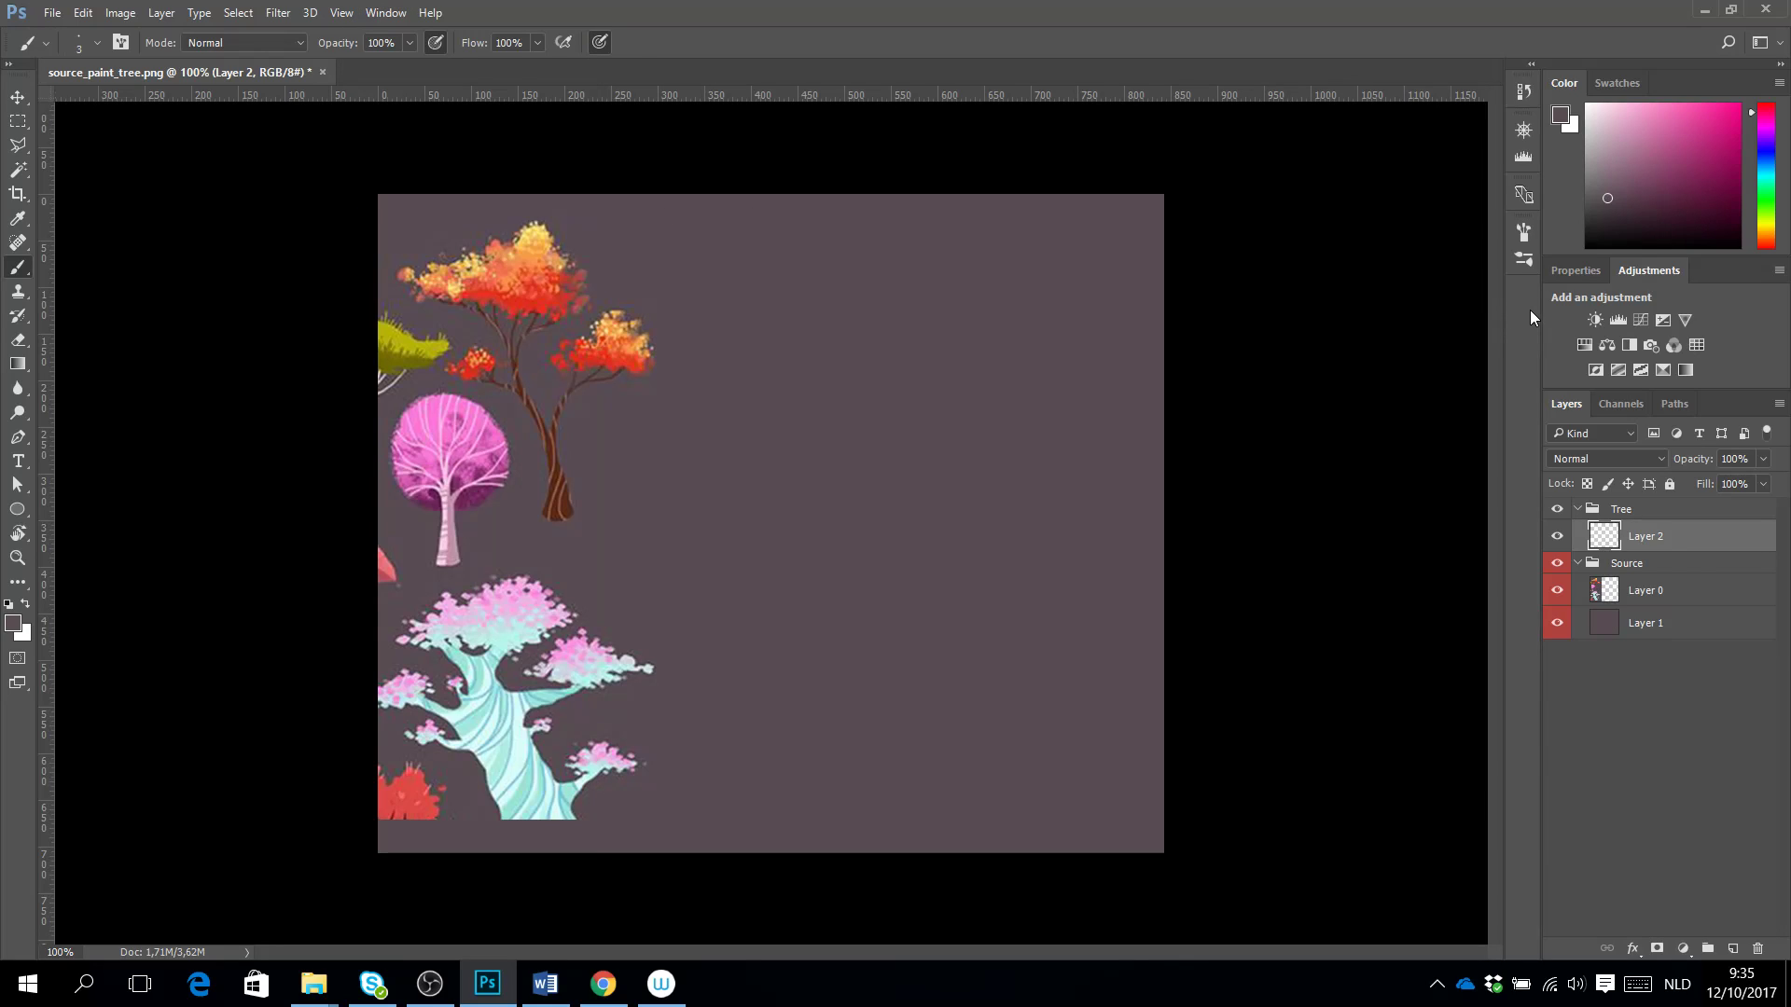
left_click(1521, 234)
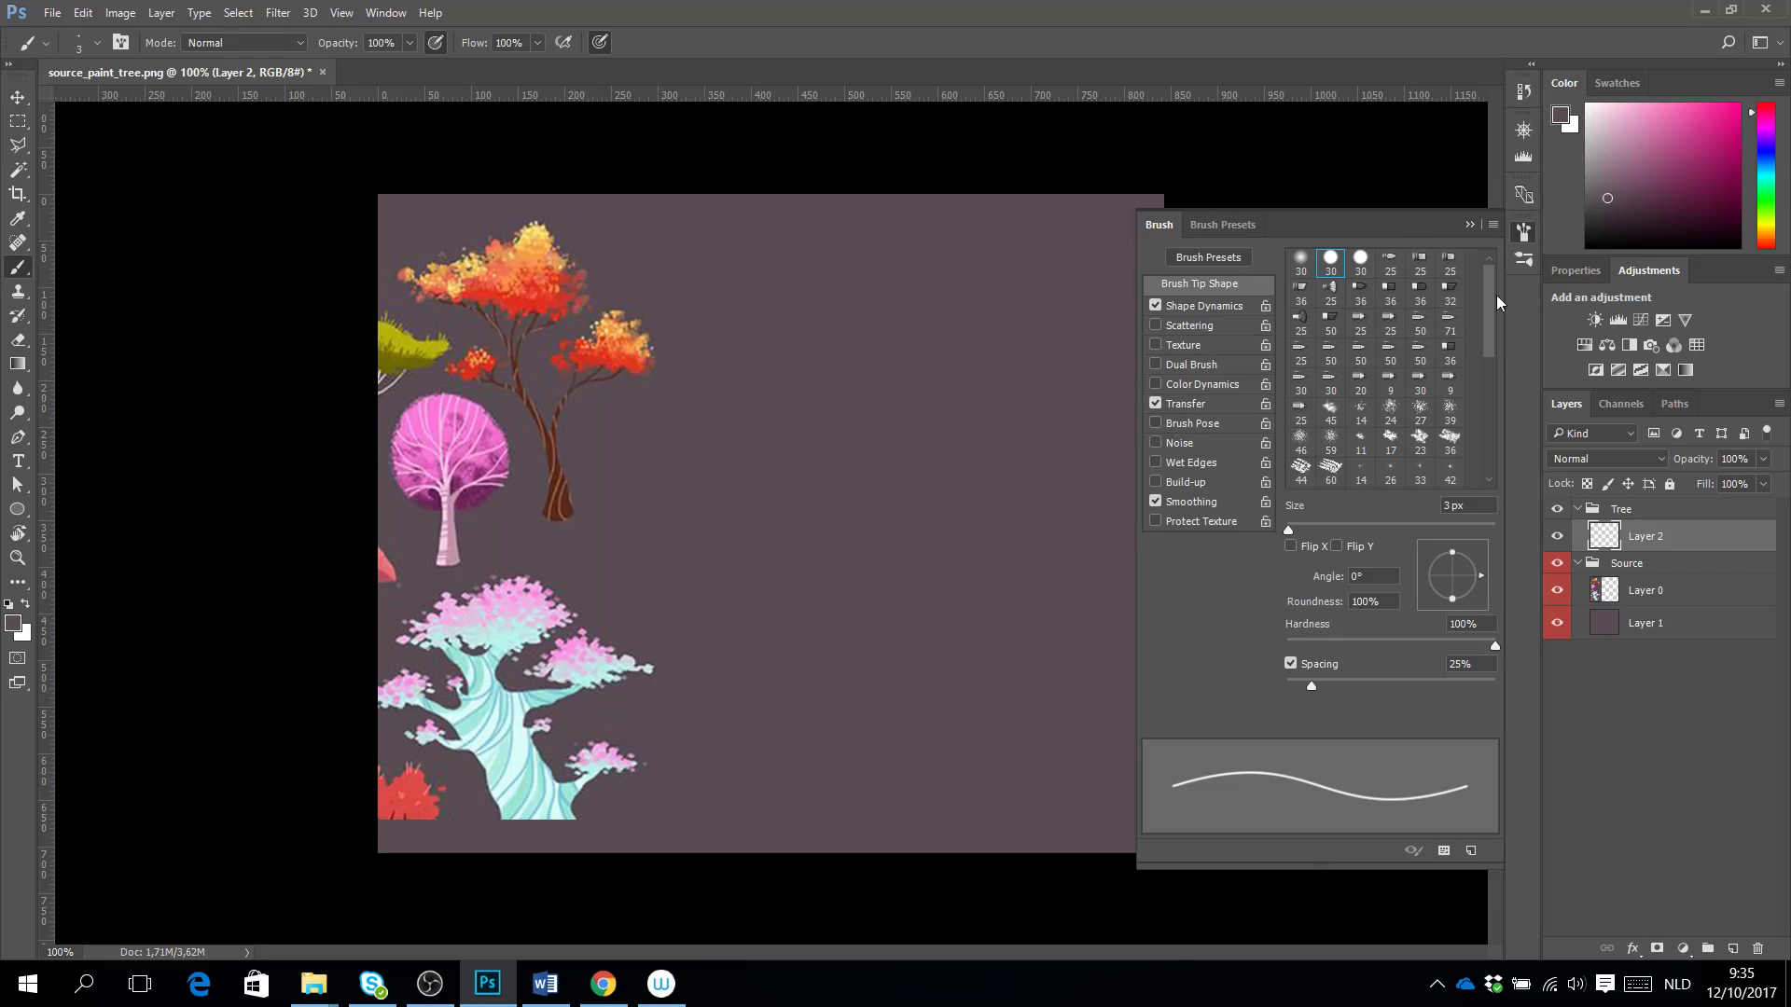
scroll(1485, 298, "down", 2)
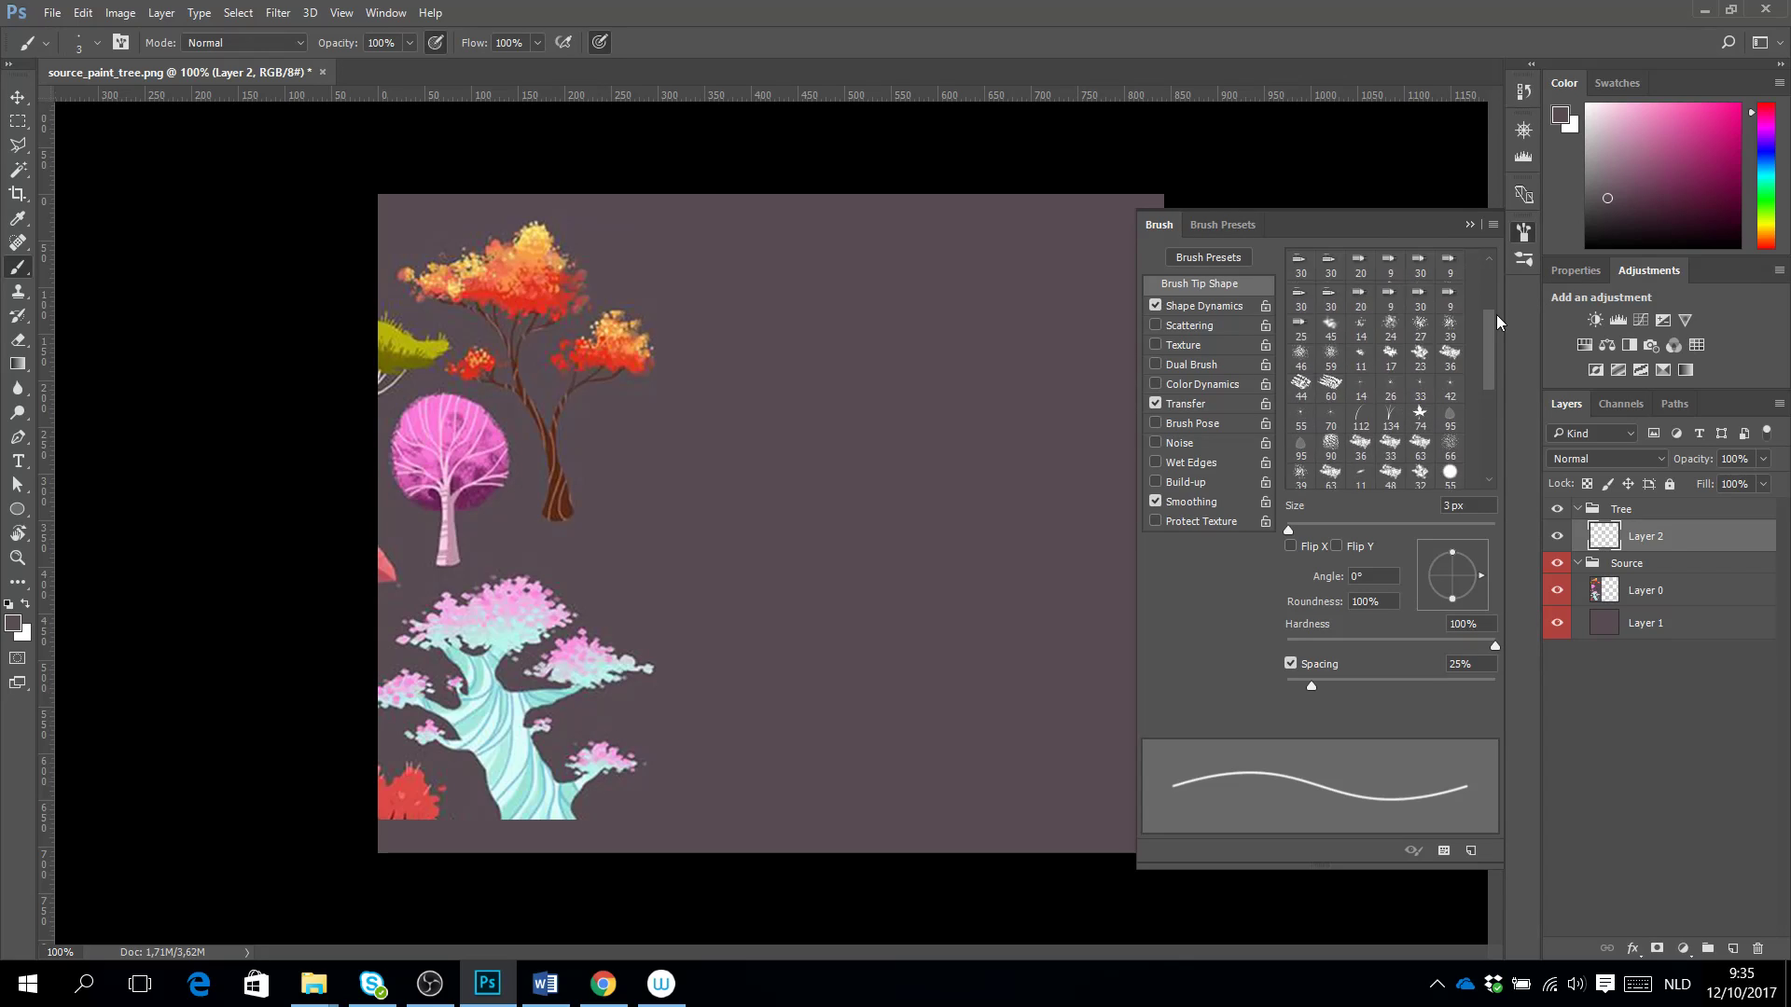
left_click(1222, 225)
left_click(1166, 226)
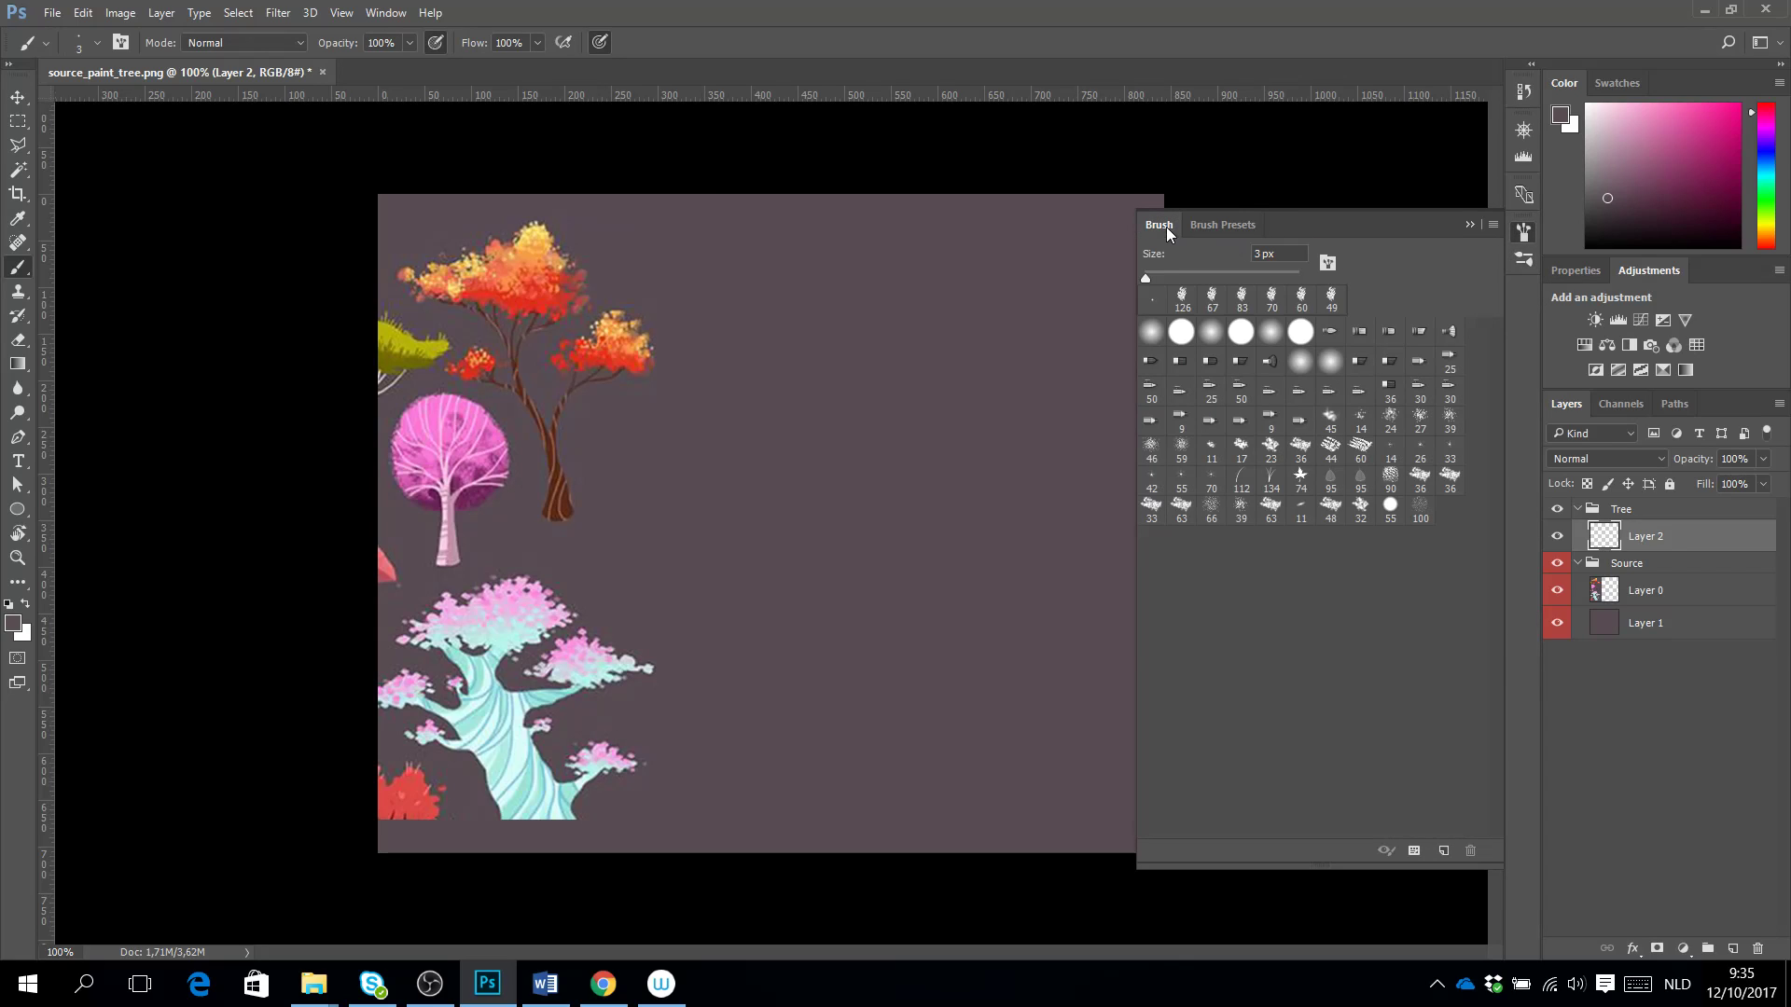
left_click(1216, 228)
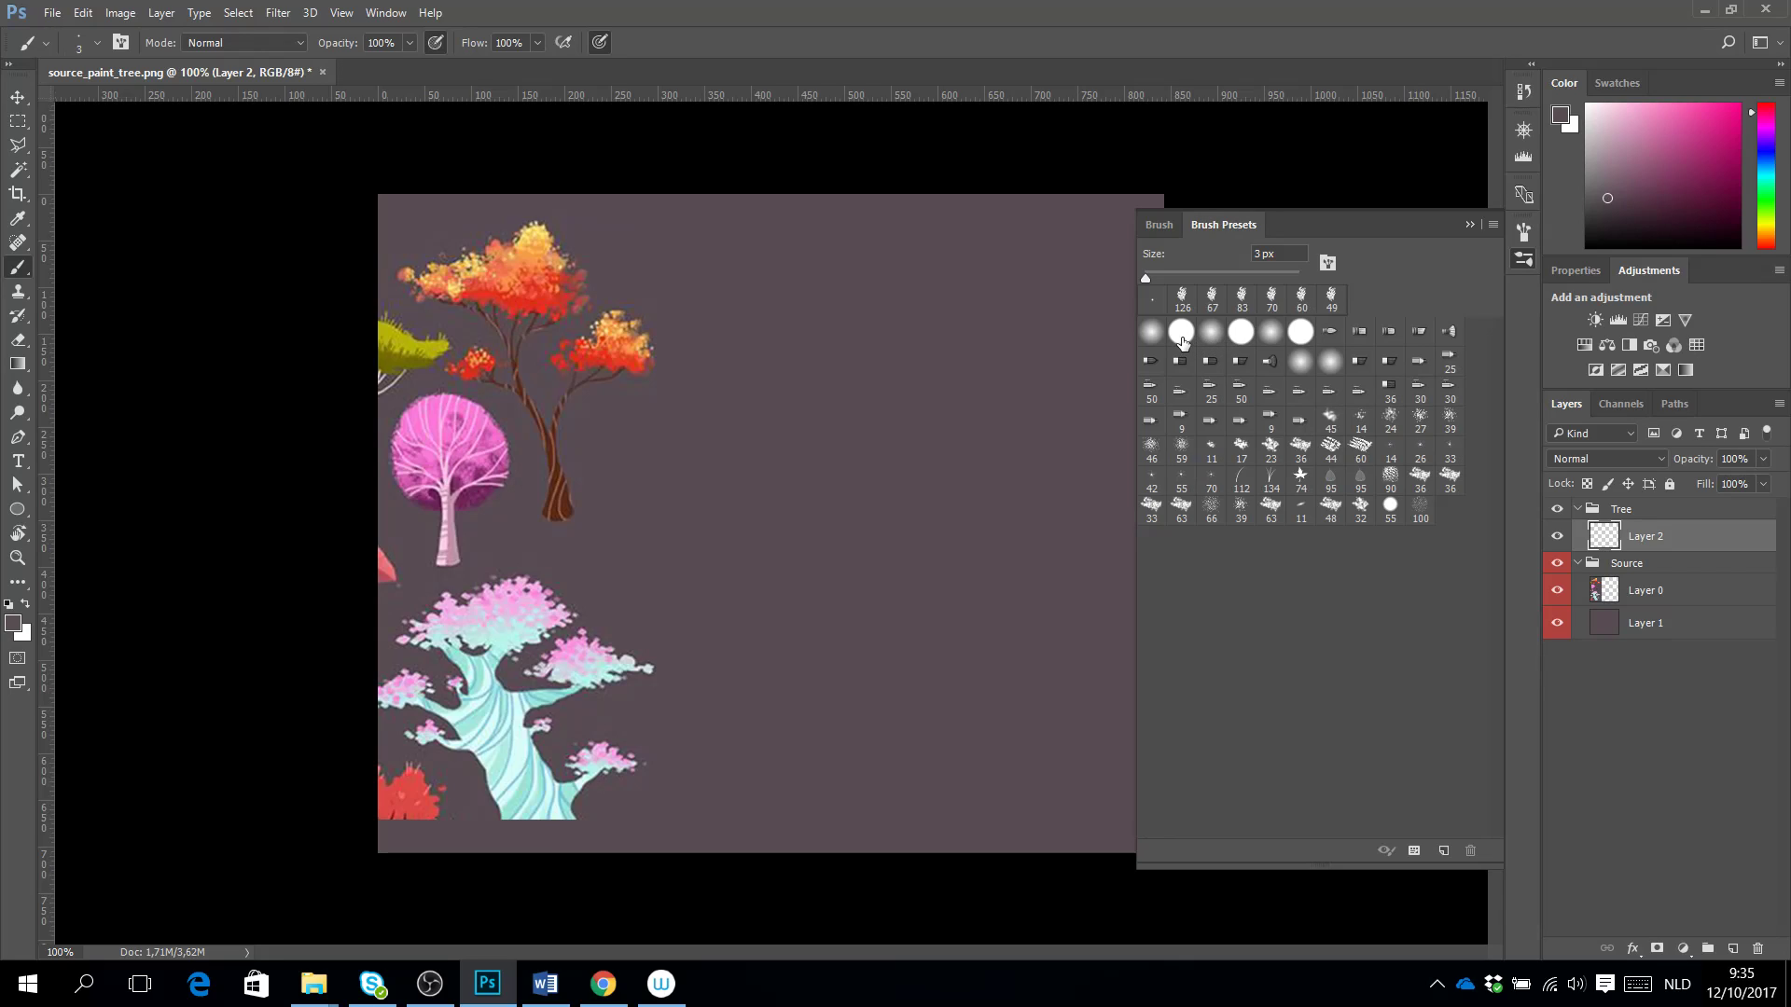
left_click(1182, 335)
left_click(1469, 226)
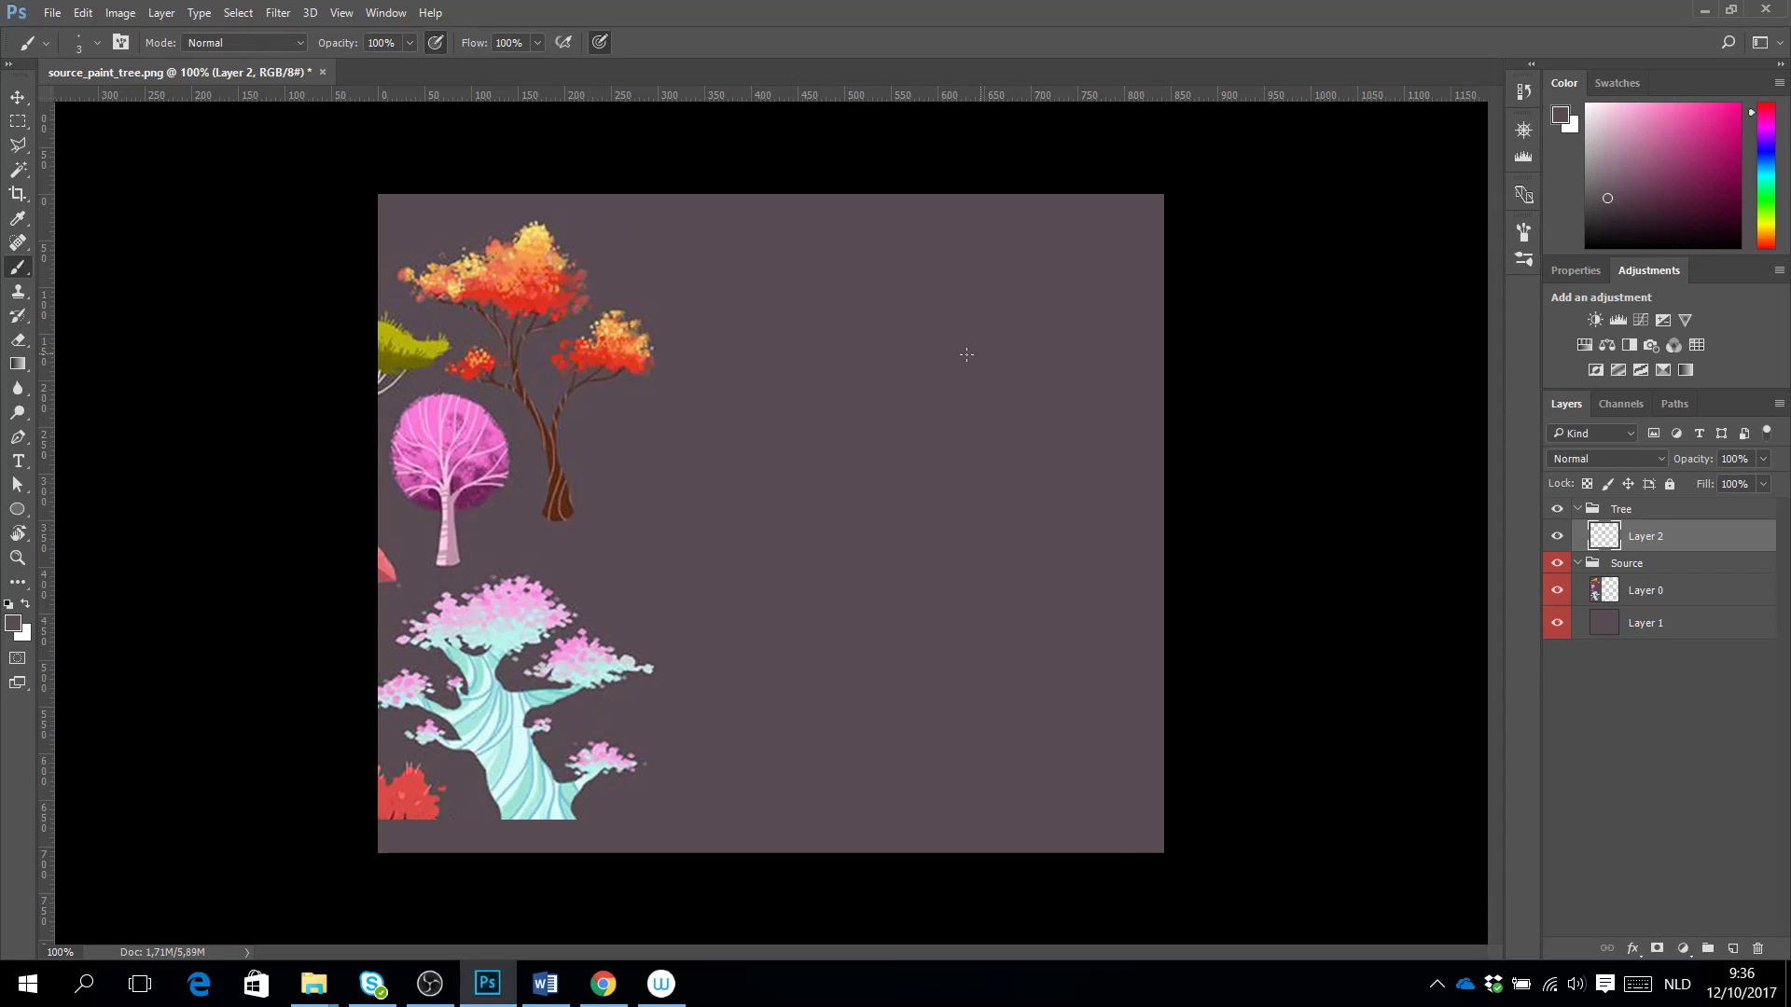
Sample the olive-green foliage color and paint one thin and one thick horizontal test stroke on the empty canvas area.
left_click(20, 220)
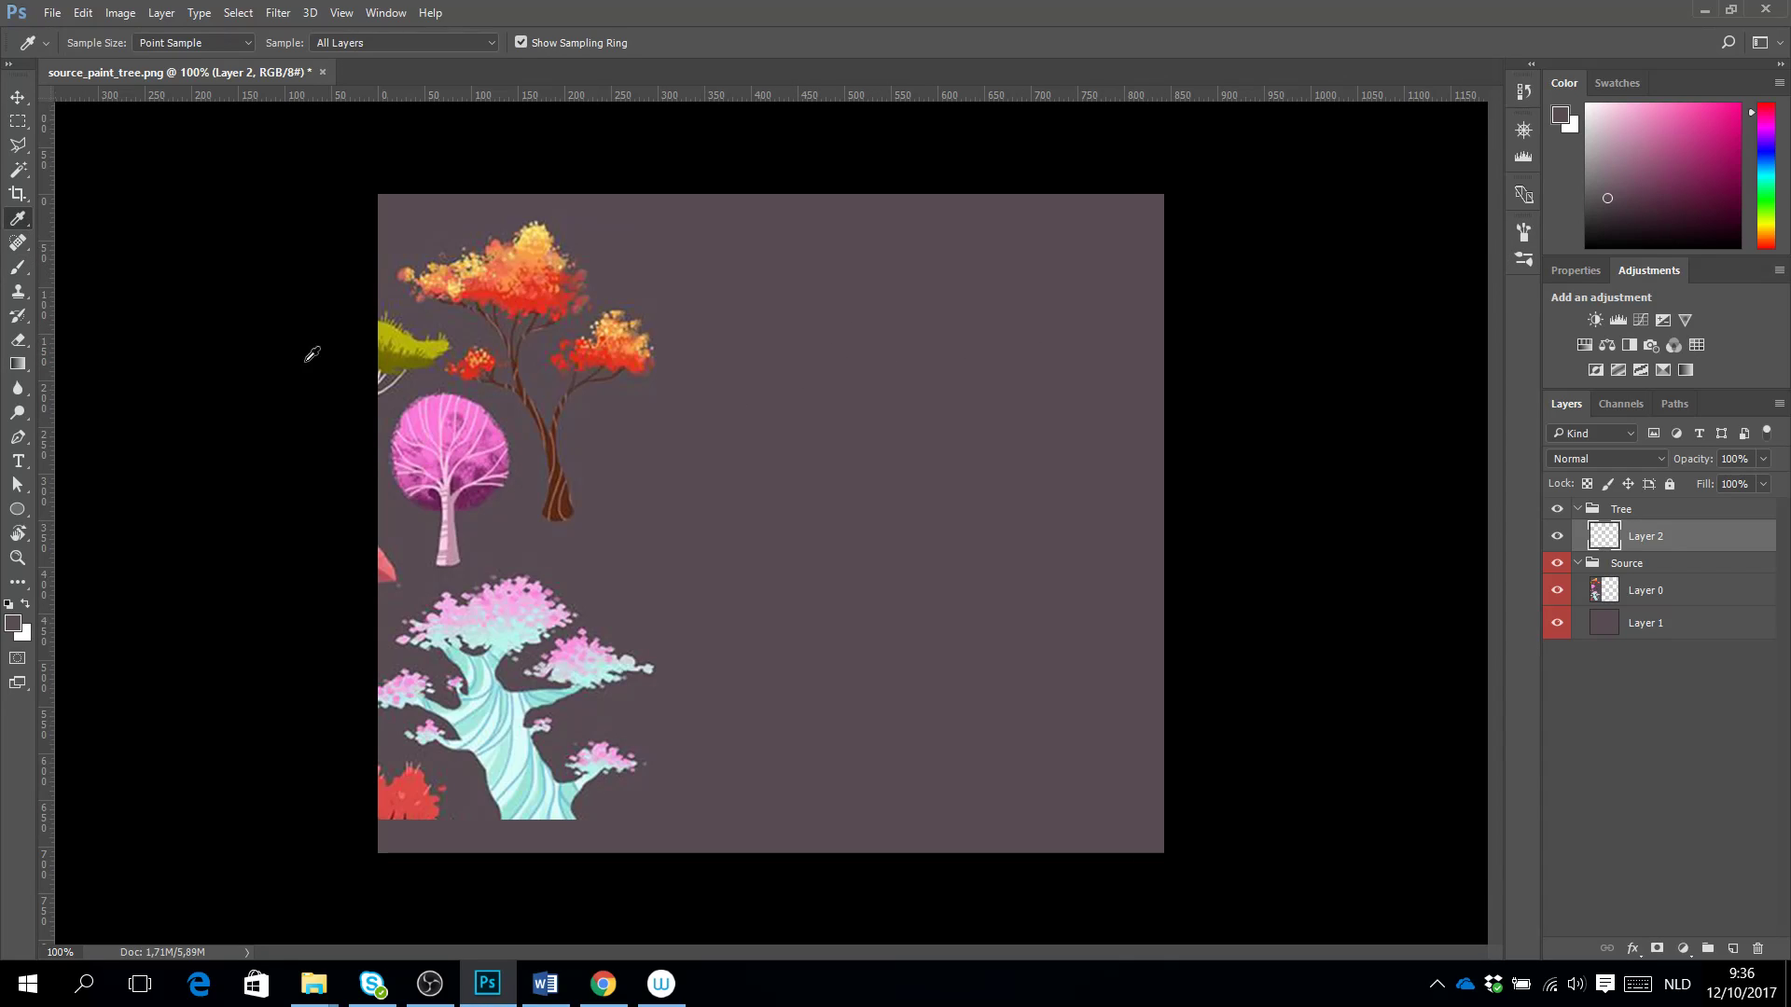
left_click(406, 328)
left_click(18, 268)
left_click_drag(914, 366, 929, 375)
left_click_drag(780, 331, 1061, 333)
left_click_drag(770, 406, 1008, 443)
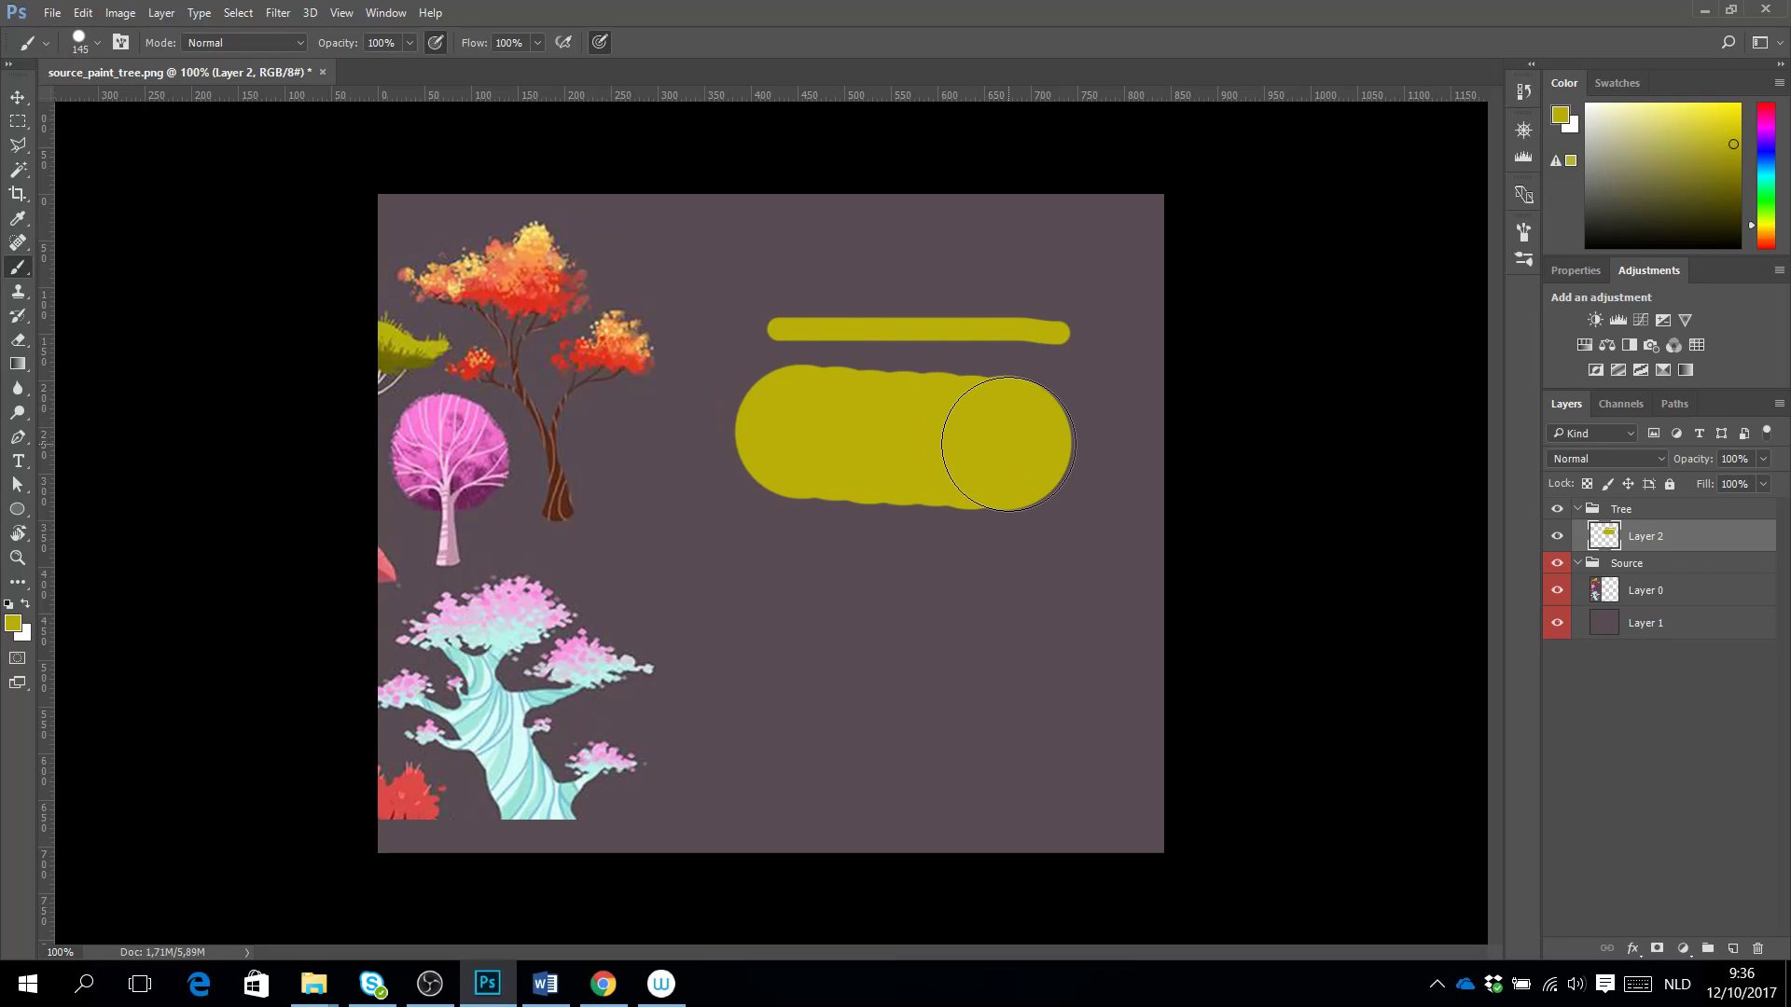
Erase the thick olive test stroke using the Eraser with a hard round 126 px brush.
key("e")
key("alt+e")
left_click(1001, 438)
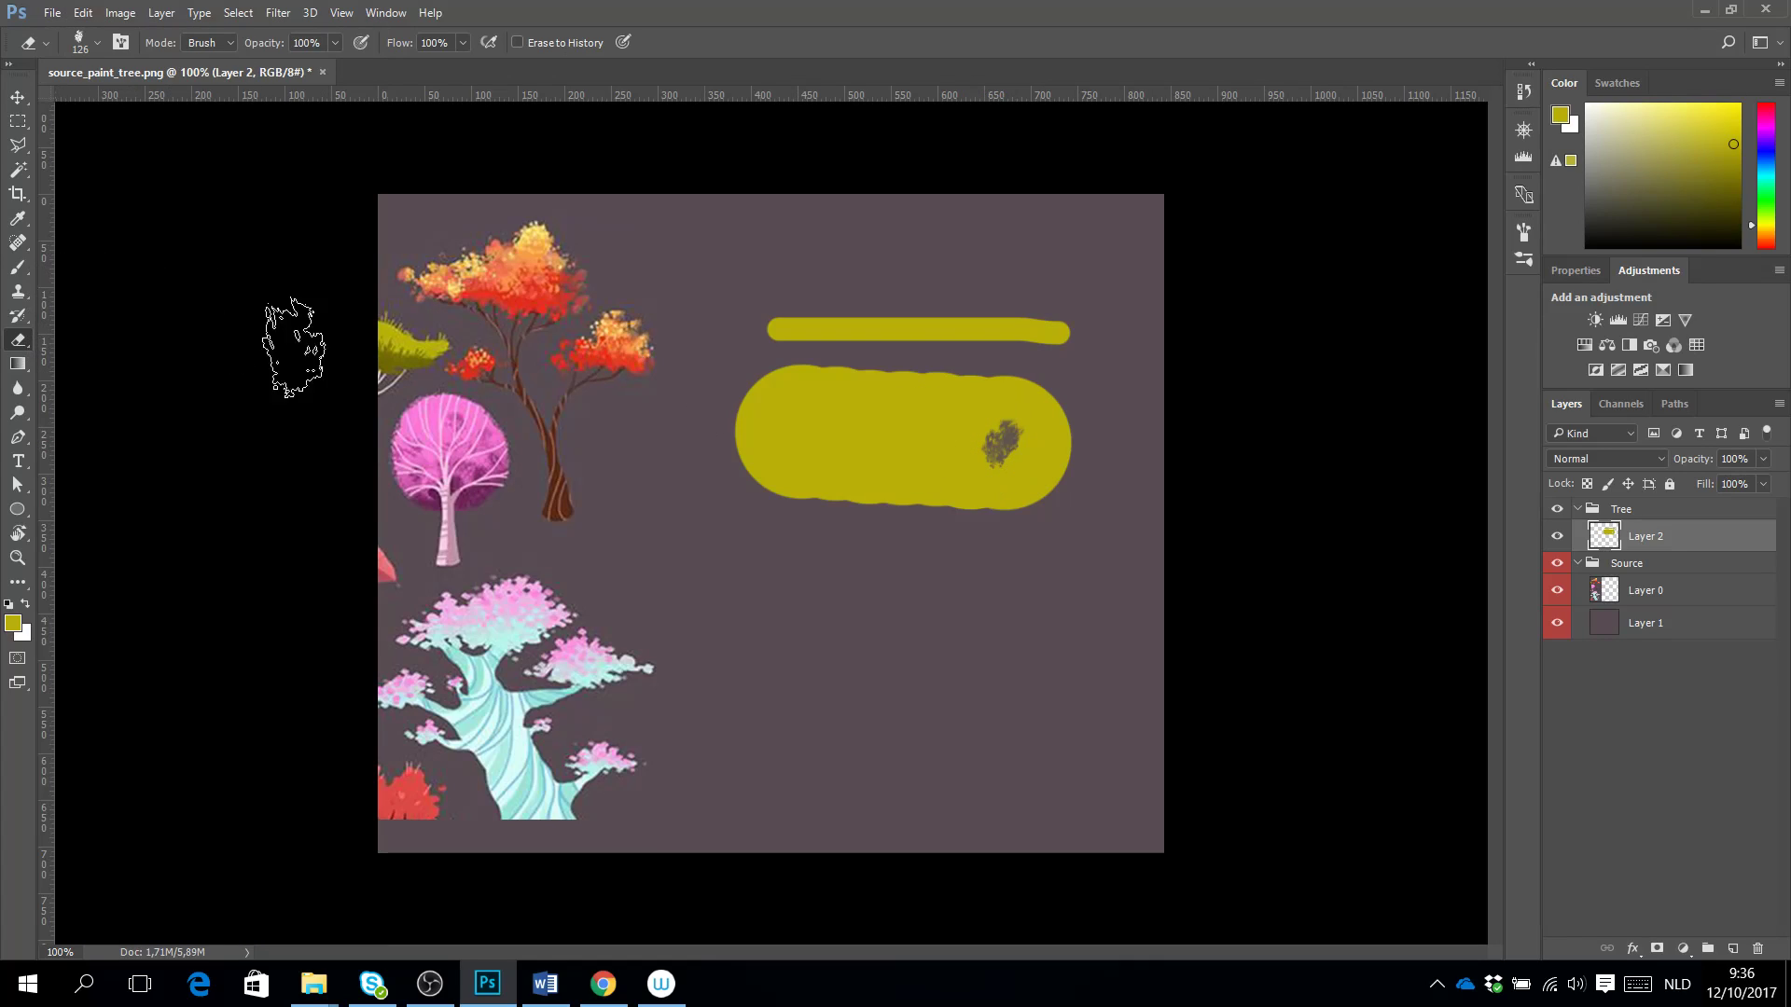
left_click(1520, 260)
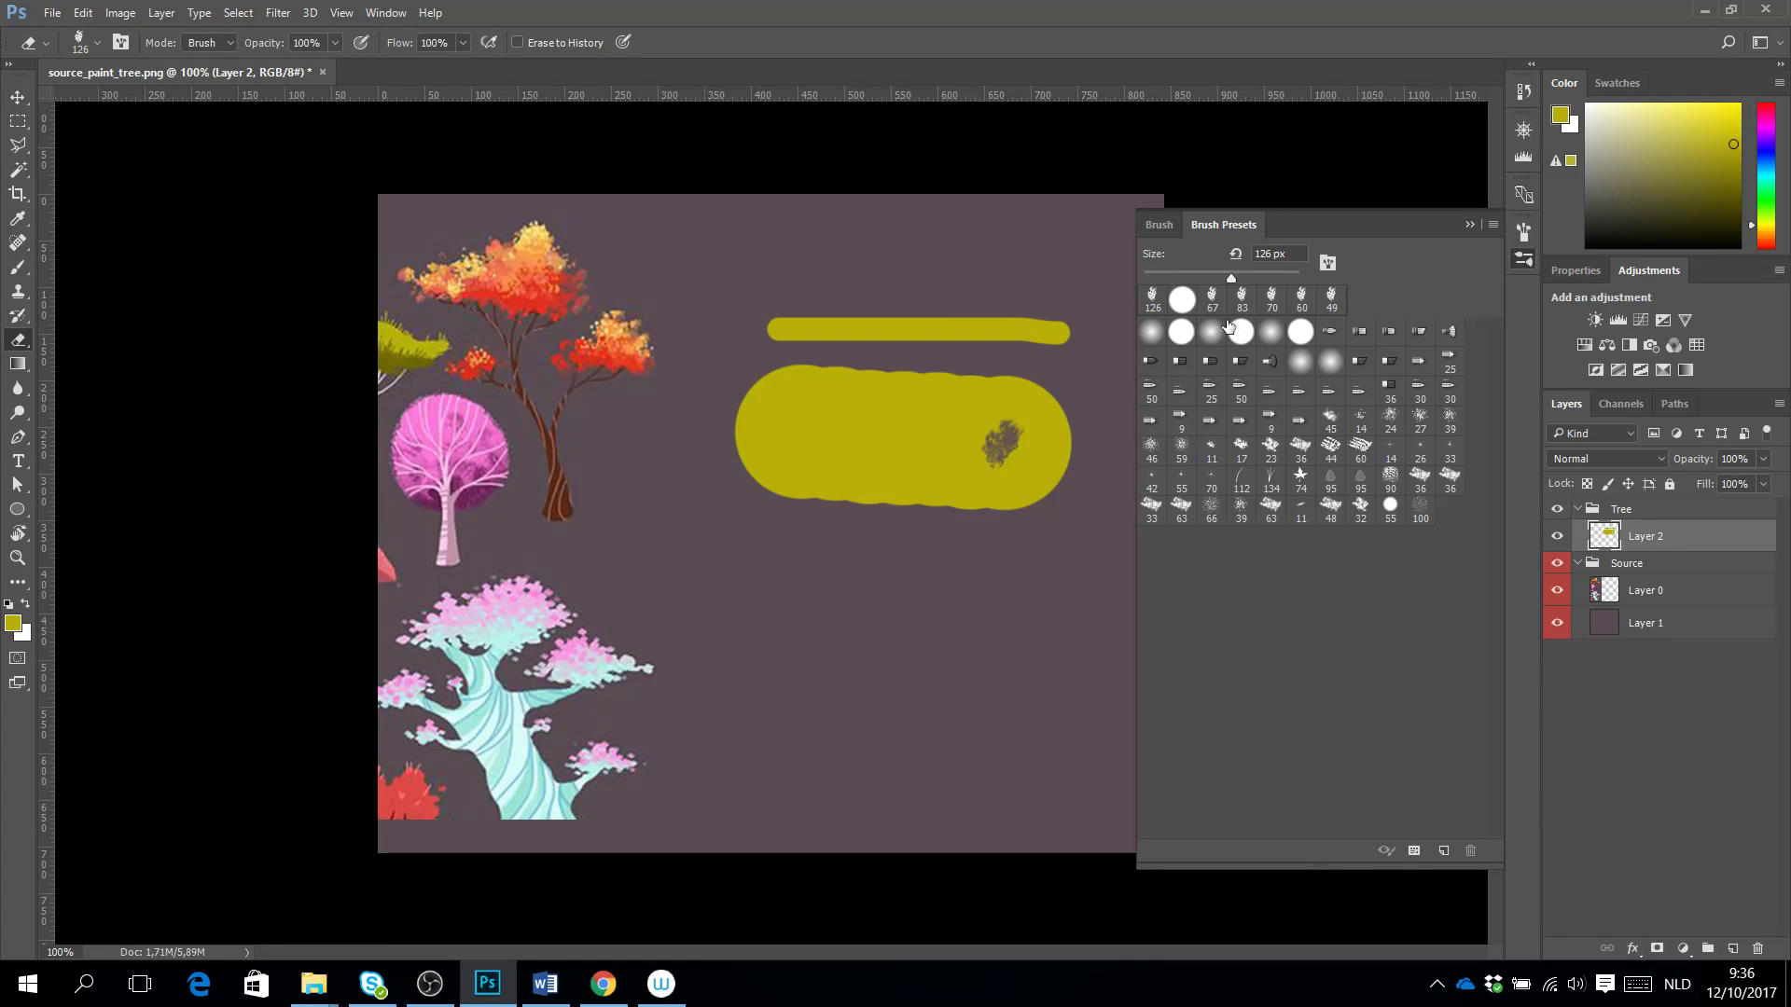
left_click(1175, 334)
mouse_move(1008, 432)
left_mouse_down()
mouse_move(1064, 416)
mouse_move(808, 406)
mouse_move(747, 434)
mouse_move(885, 492)
mouse_move(1095, 467)
left_mouse_up()
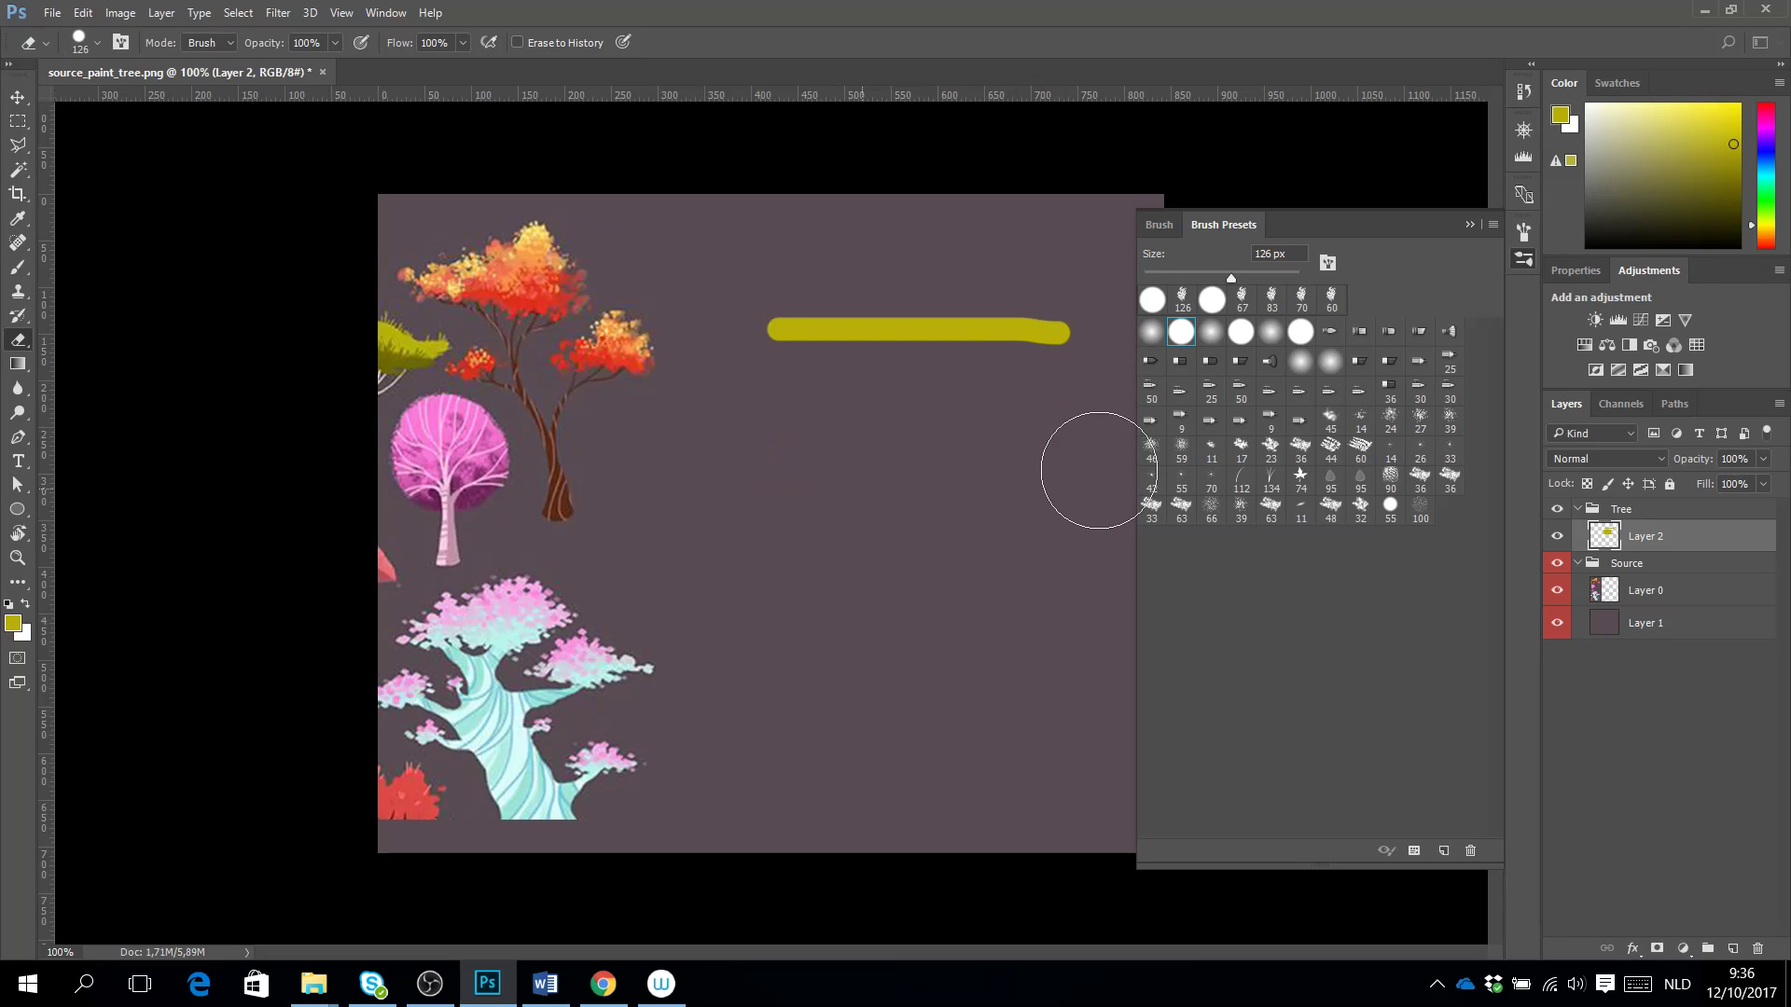
left_click(1470, 224)
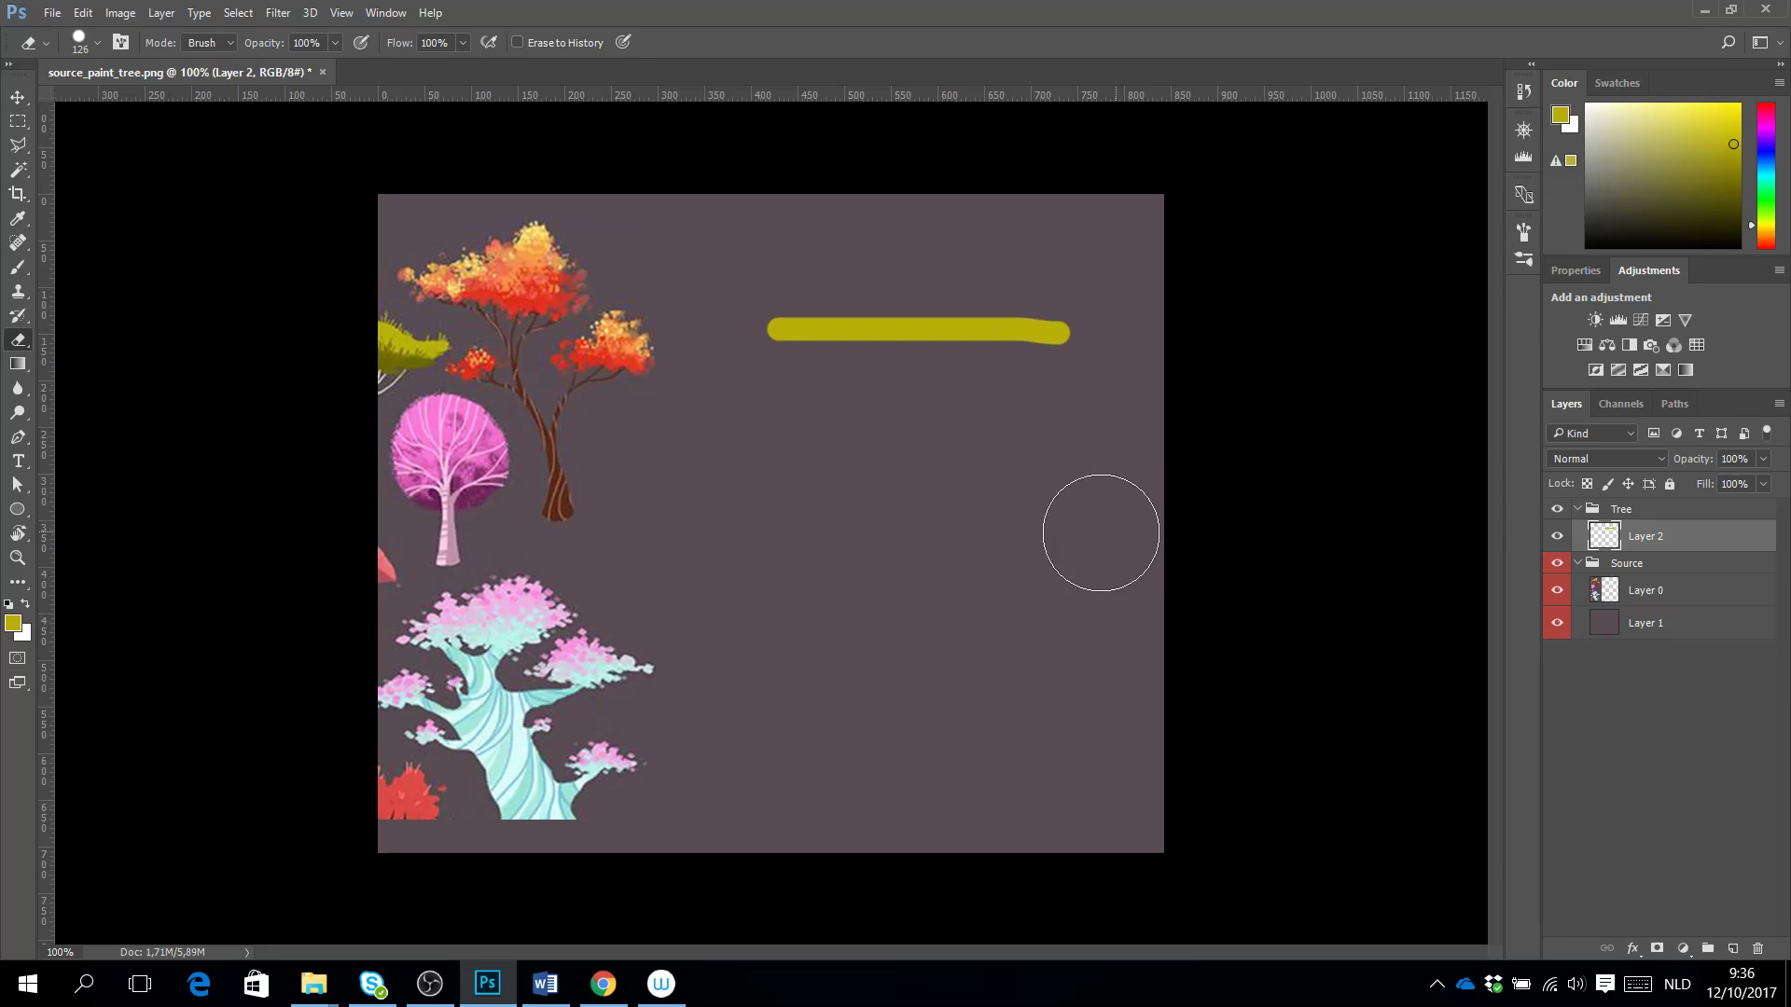
Activate the Brush tool and set its size to 60 px.
key("b")
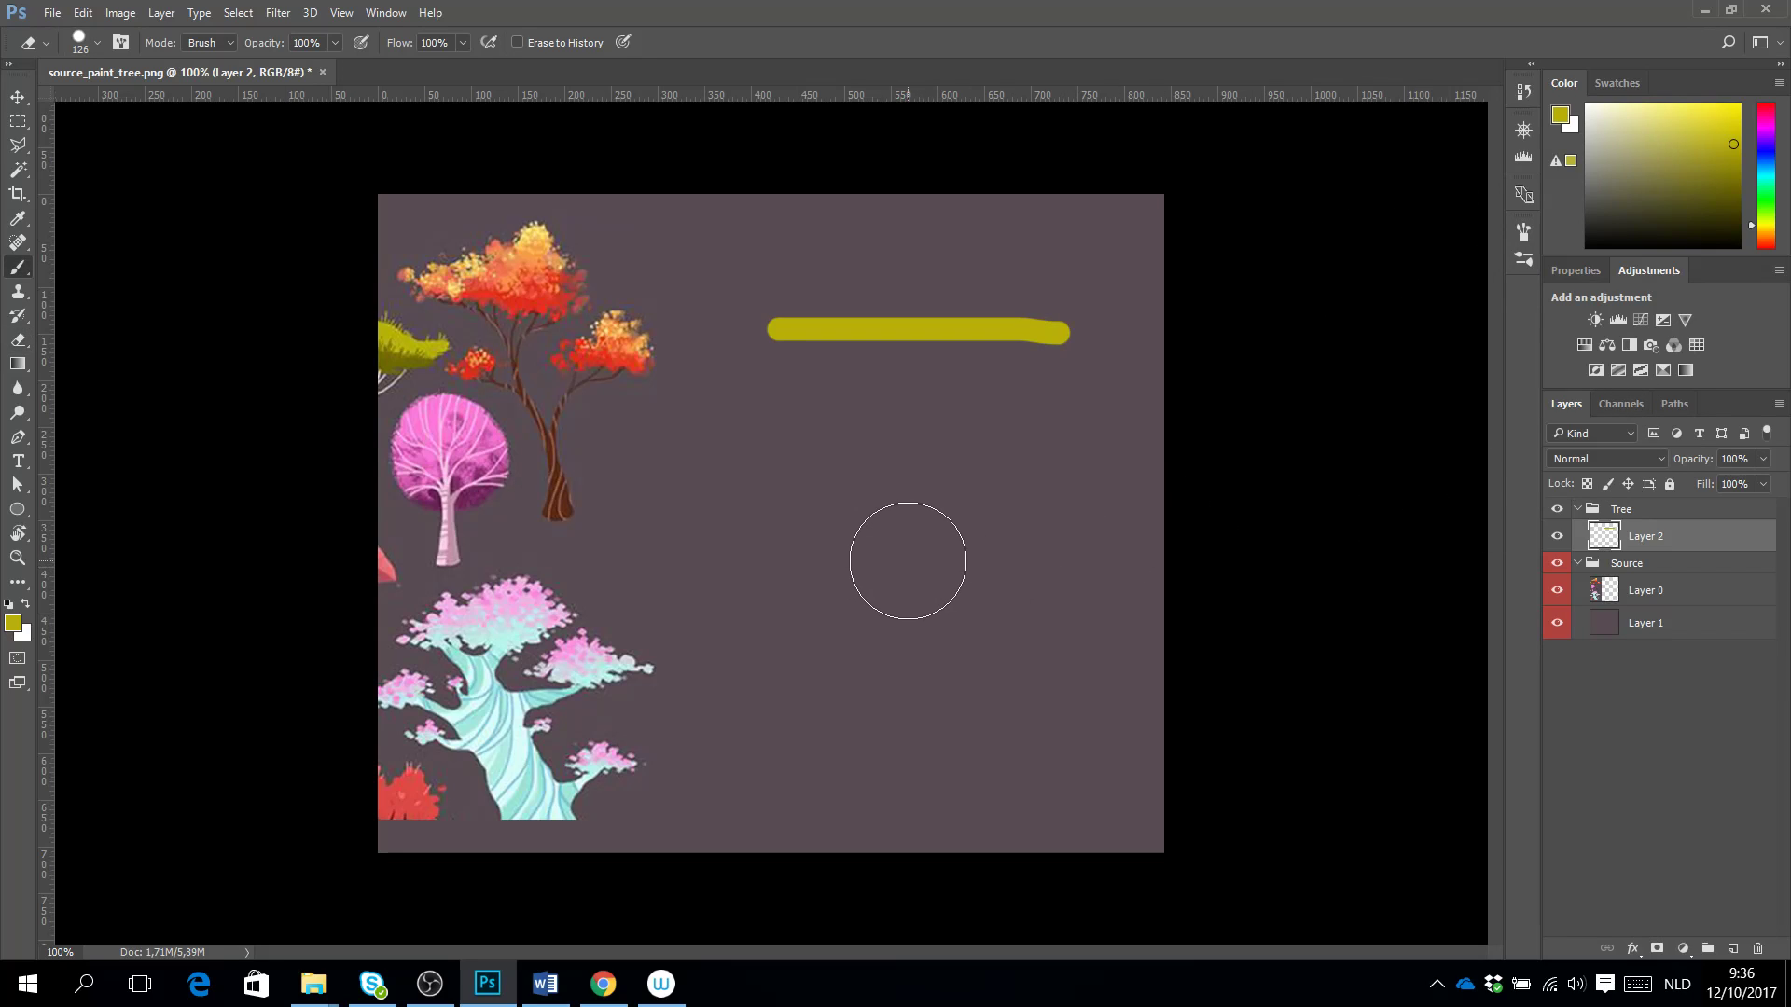
key("bracketleft")
key("bracketleft")
key("bracketleft")
key("bracketleft")
key("bracketleft")
key("bracketleft")
key("bracketleft")
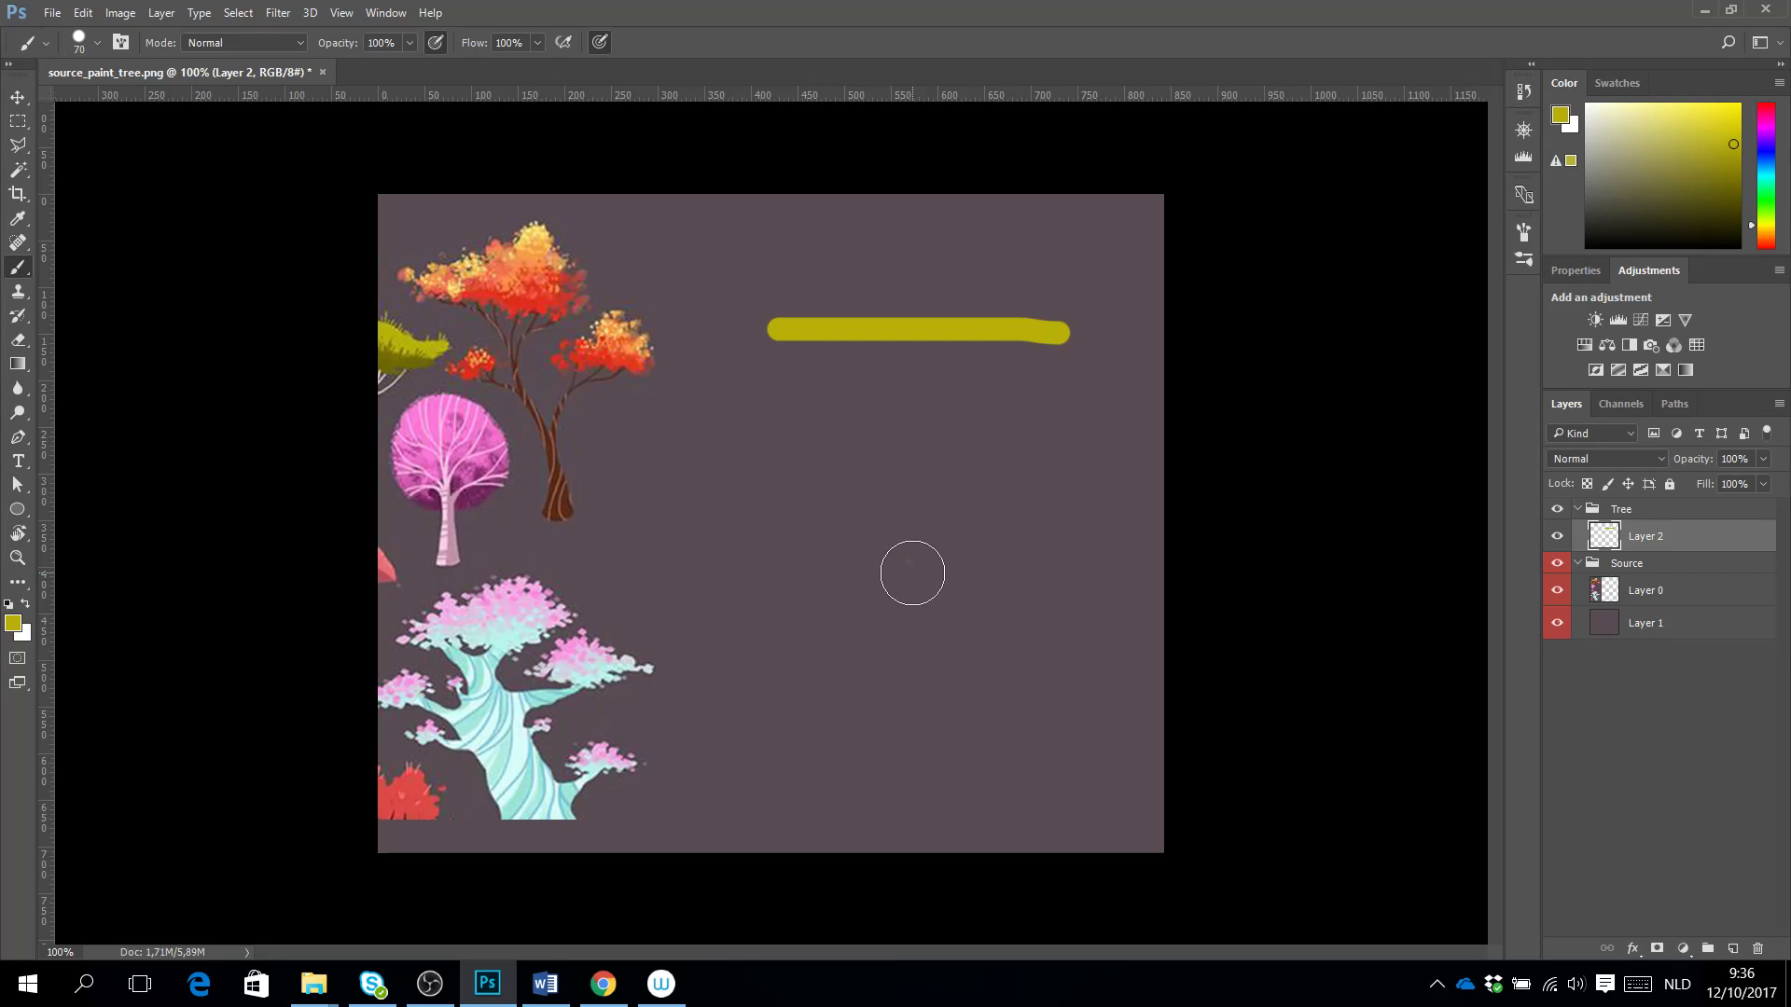
key("bracketleft")
key("bracketright")
Inspect the Decrease and Increase Brush Size entries among the tool keyboard shortcuts and close the dialog without changing them.
left_click(83, 12)
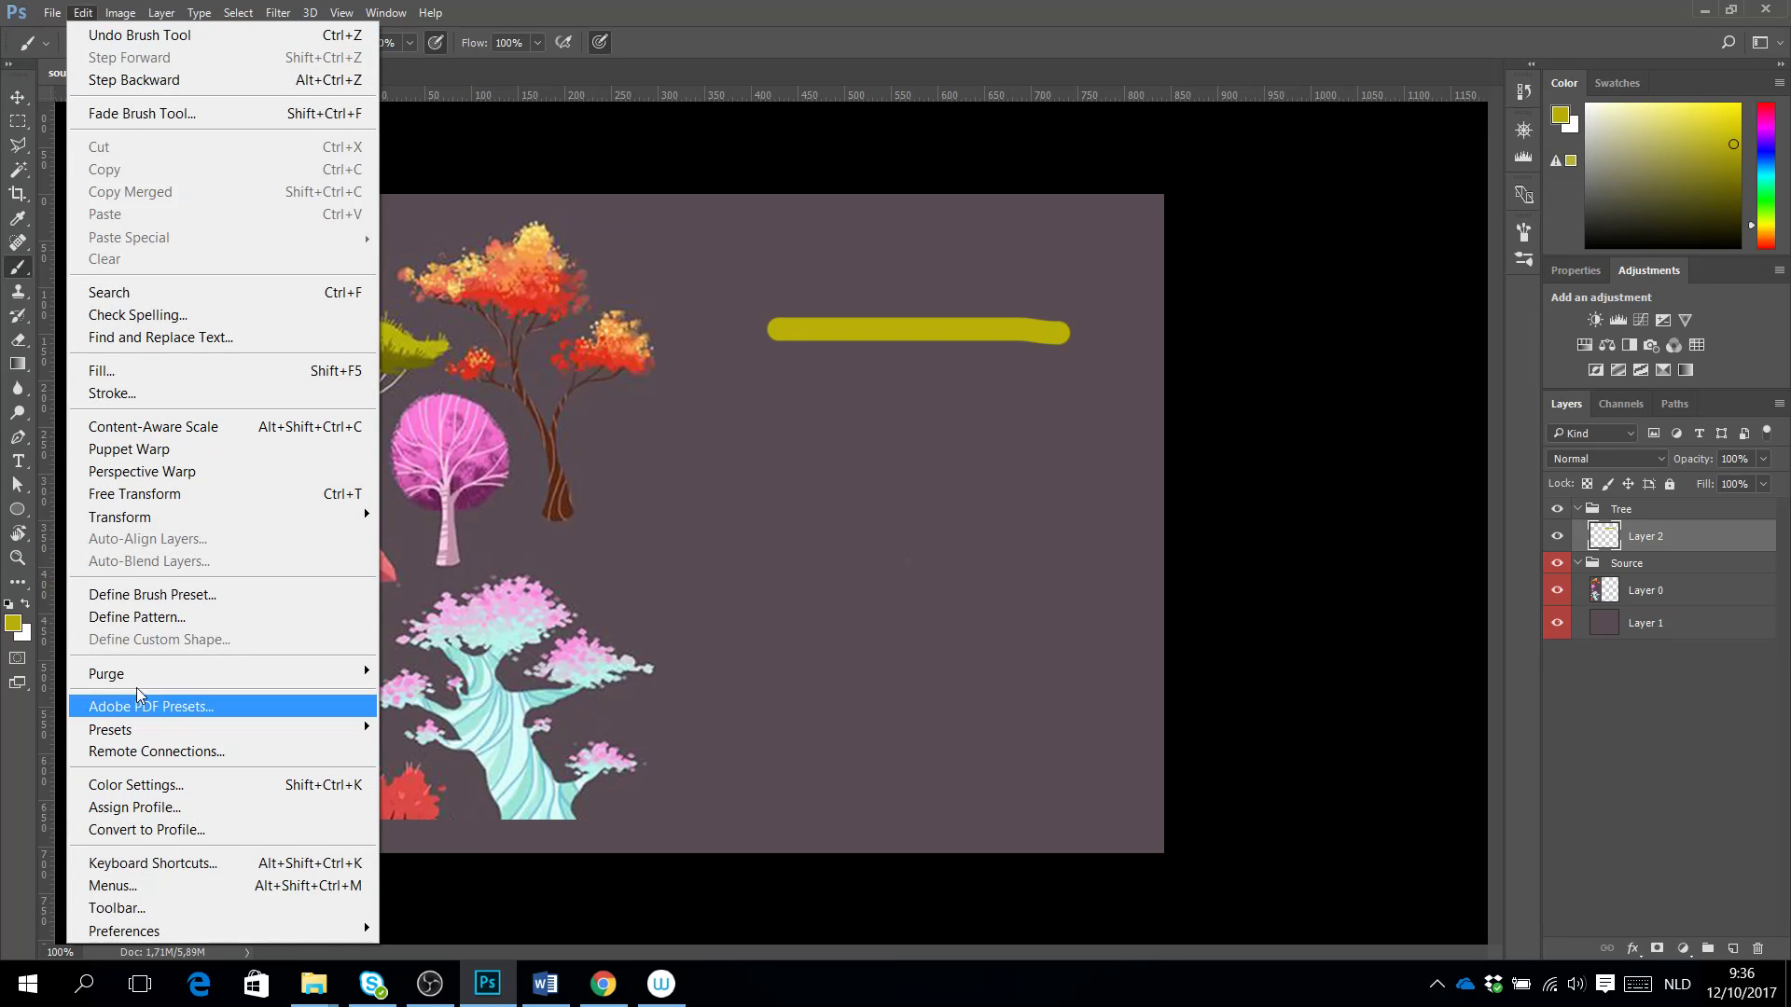
left_click(164, 863)
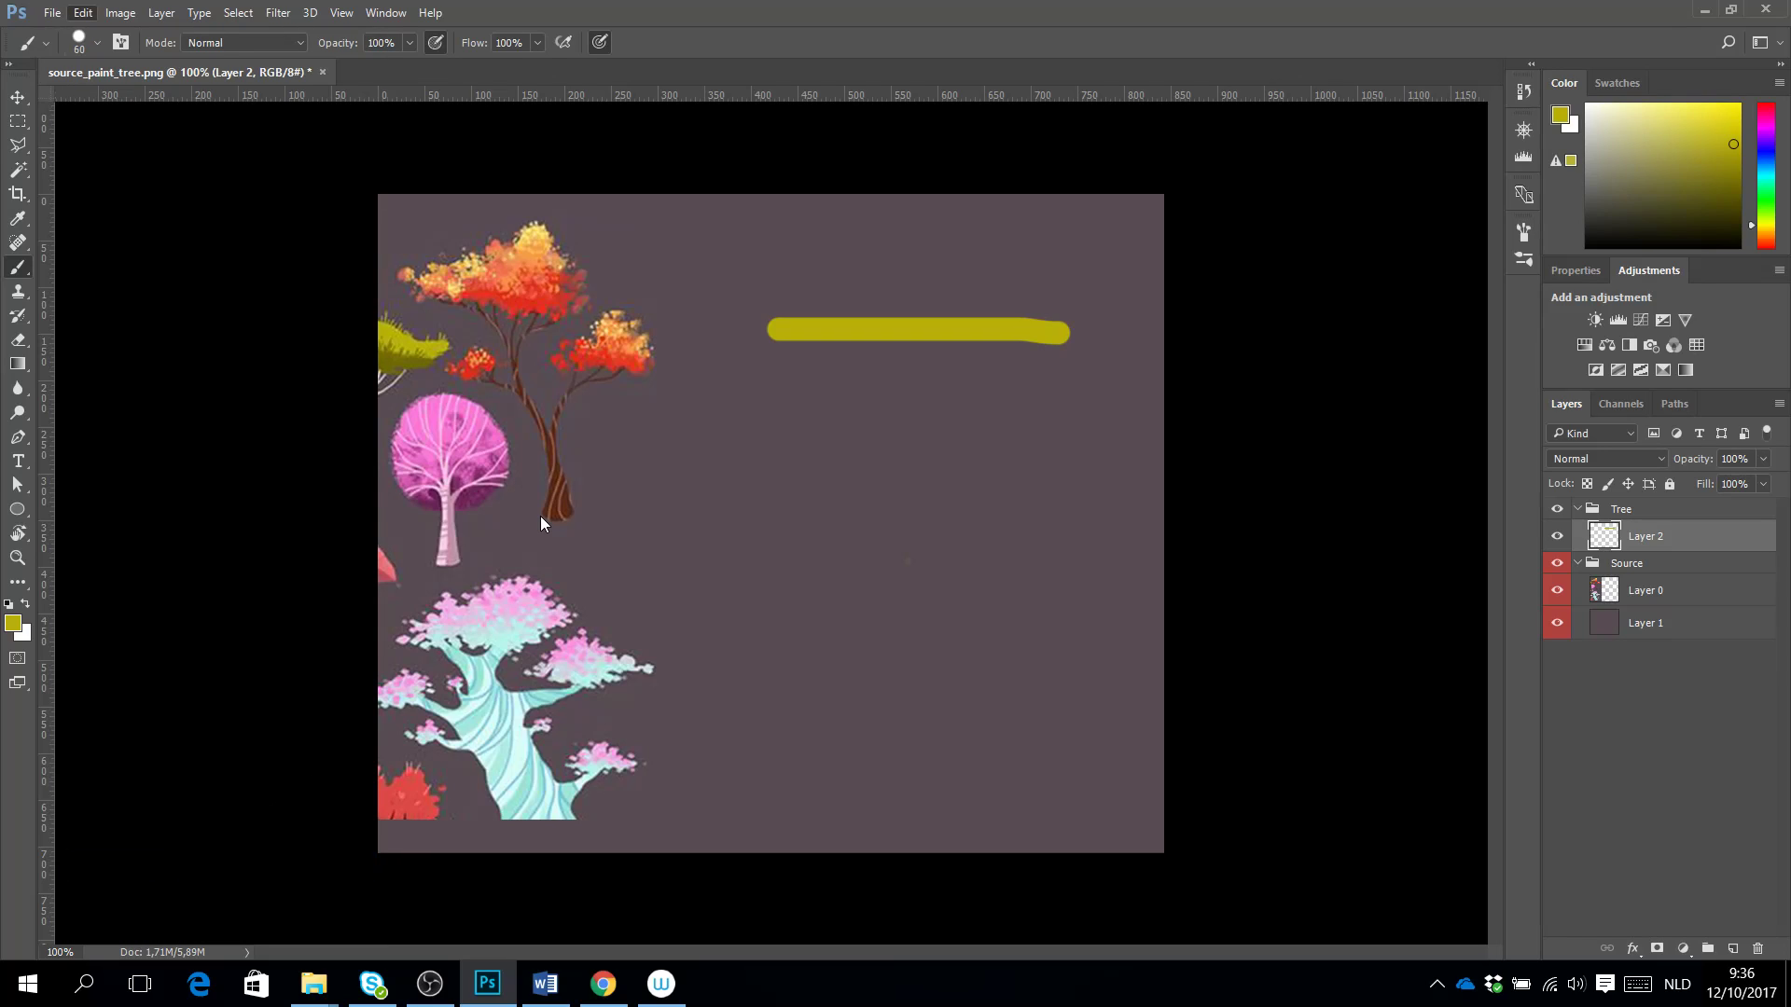
left_click_drag(1051, 330, 1061, 456)
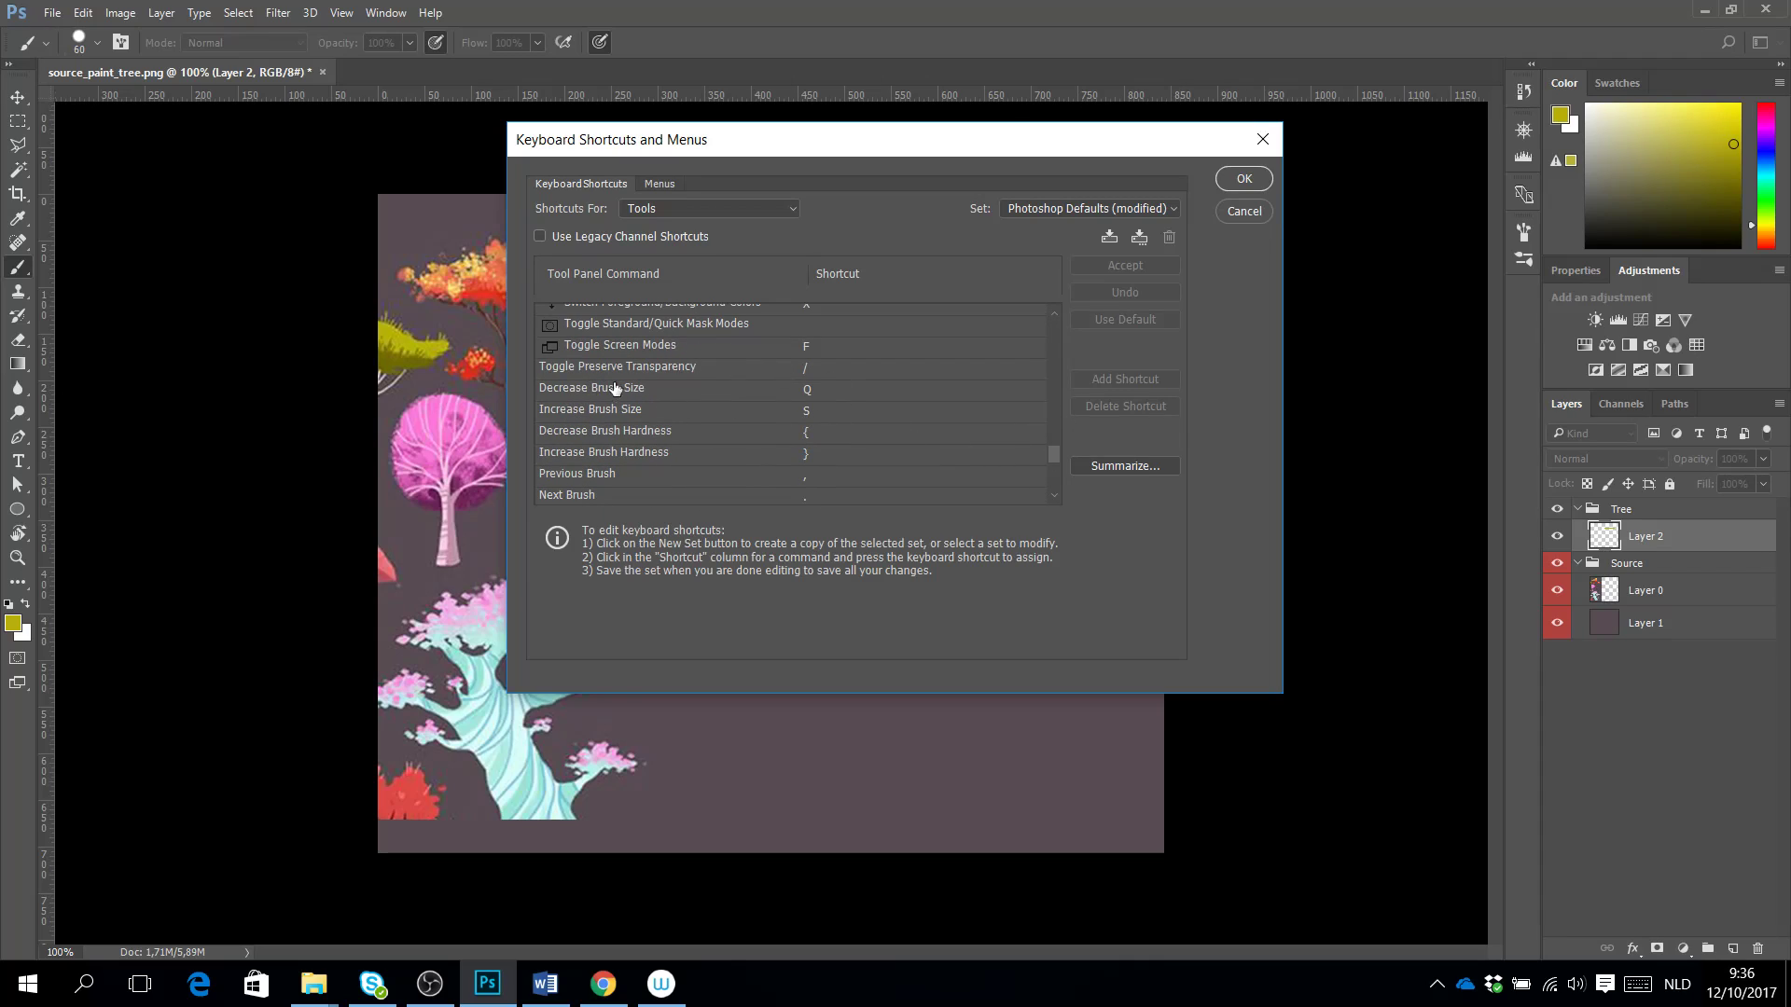
left_click(810, 392)
left_click(813, 417)
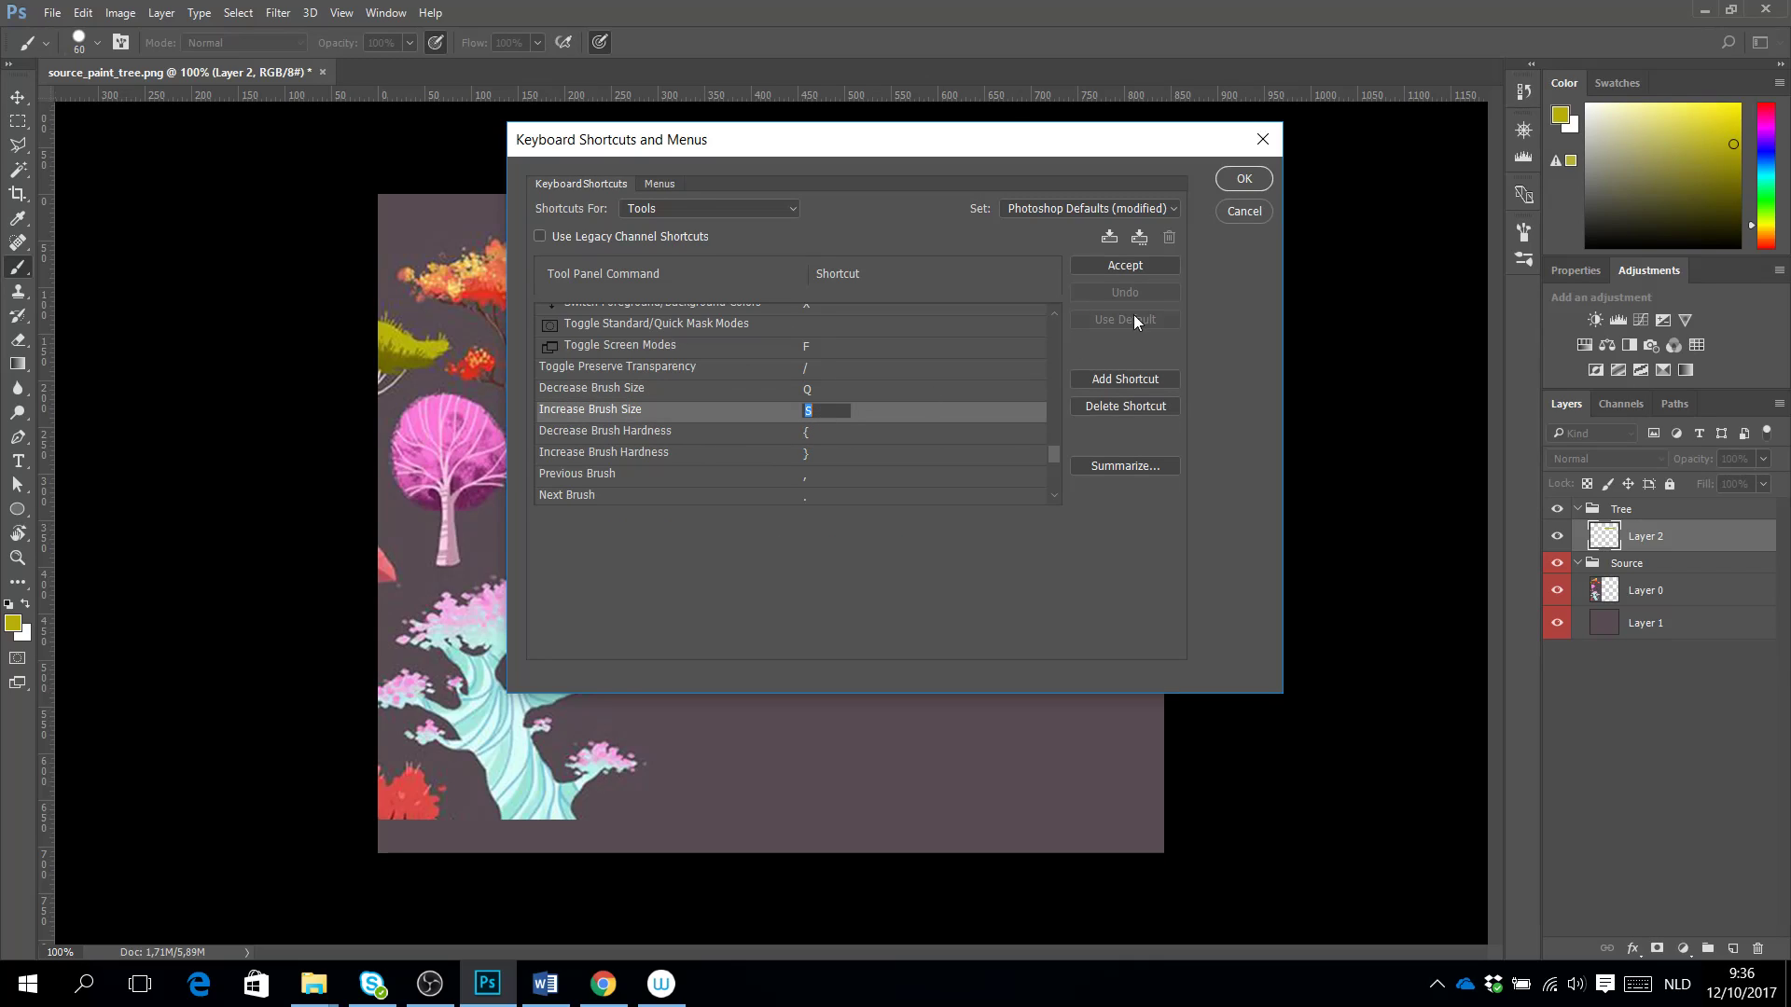
key("Return")
left_click(1246, 178)
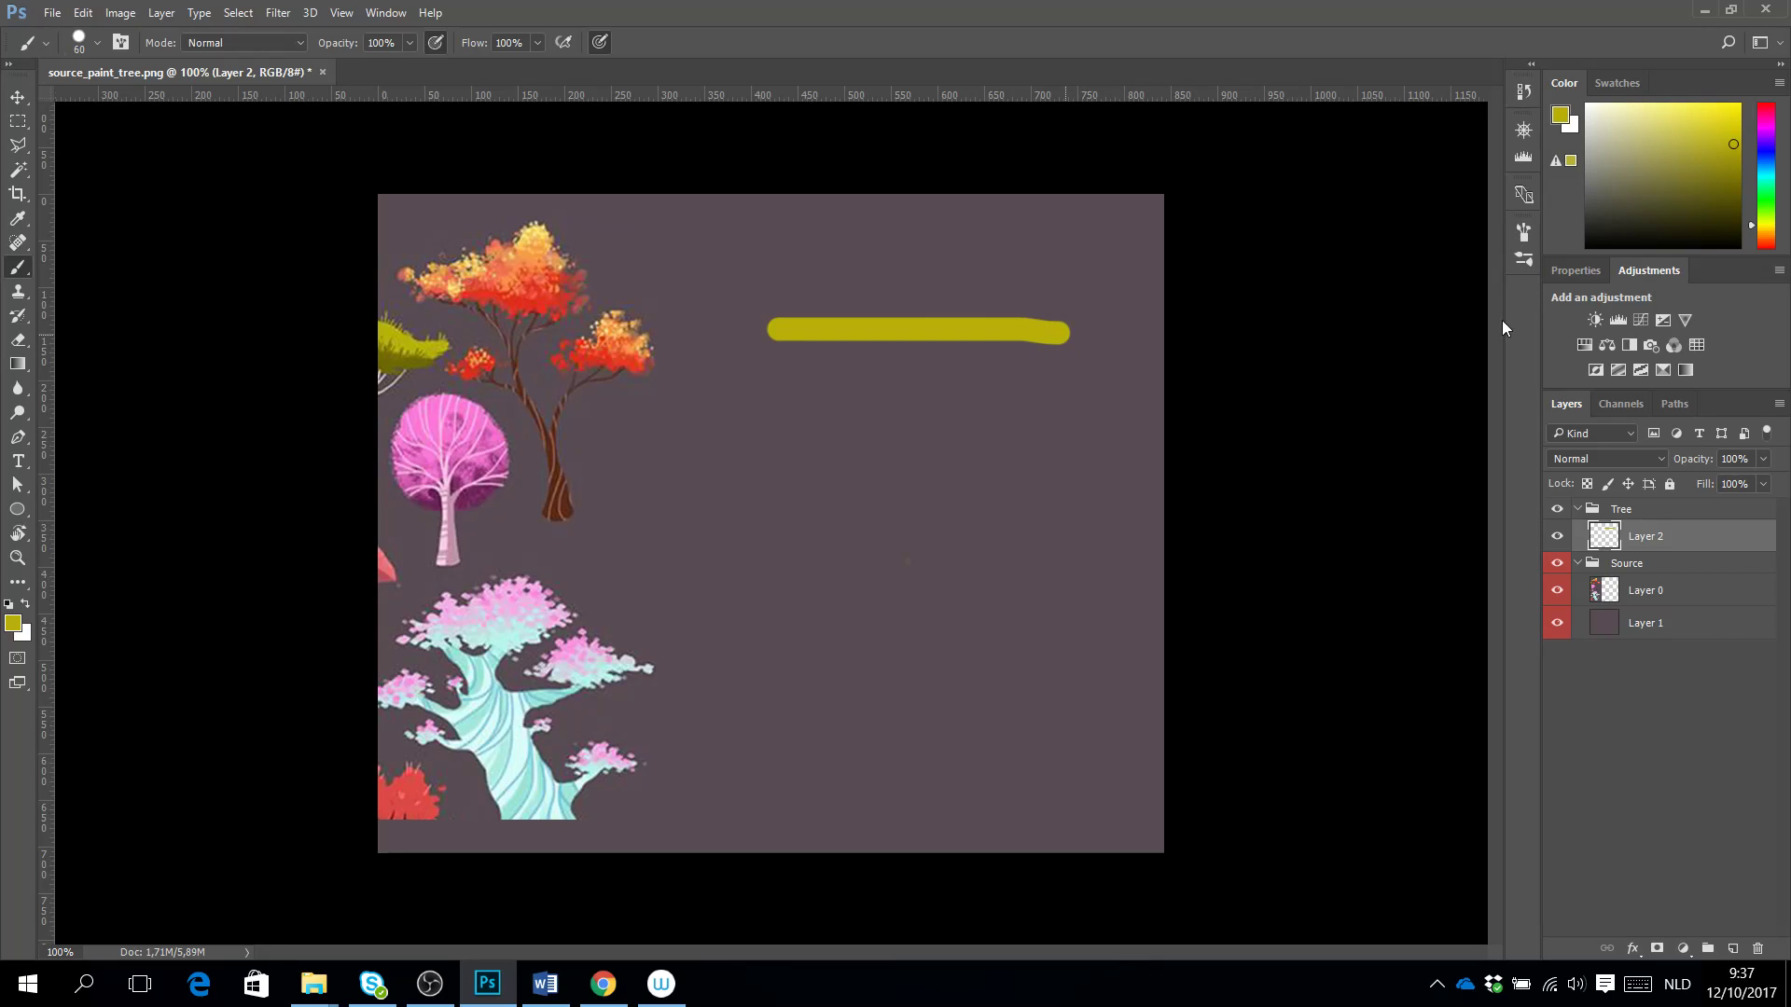
Reduce the brush to 15 px and paint several olive test strokes with varying pen pressure on the empty canvas area.
key("bracketleft")
key("bracketleft")
key("bracketleft")
key("bracketleft")
key("bracketleft")
key("bracketleft")
left_click_drag(789, 585, 896, 459)
left_click_drag(843, 581, 985, 411)
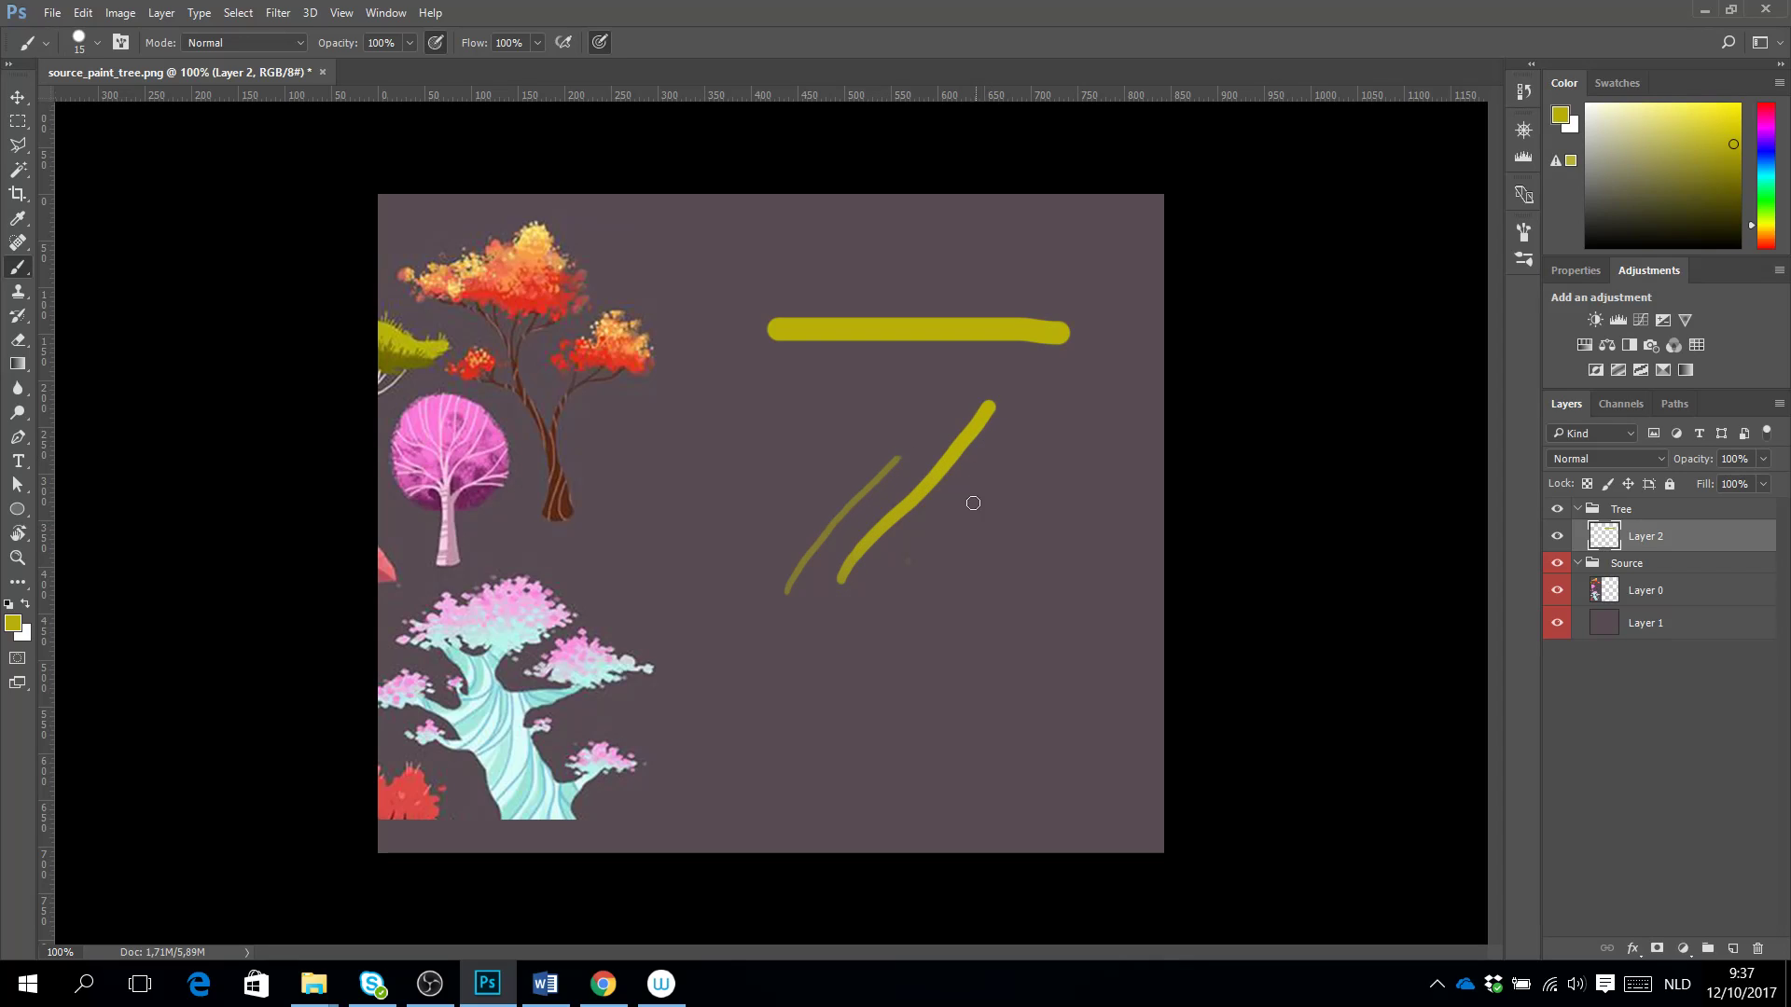
left_click_drag(951, 560, 1019, 461)
mouse_move(792, 421)
left_mouse_down()
mouse_move(818, 478)
mouse_move(808, 446)
mouse_move(864, 430)
mouse_move(810, 455)
mouse_move(839, 482)
left_mouse_up()
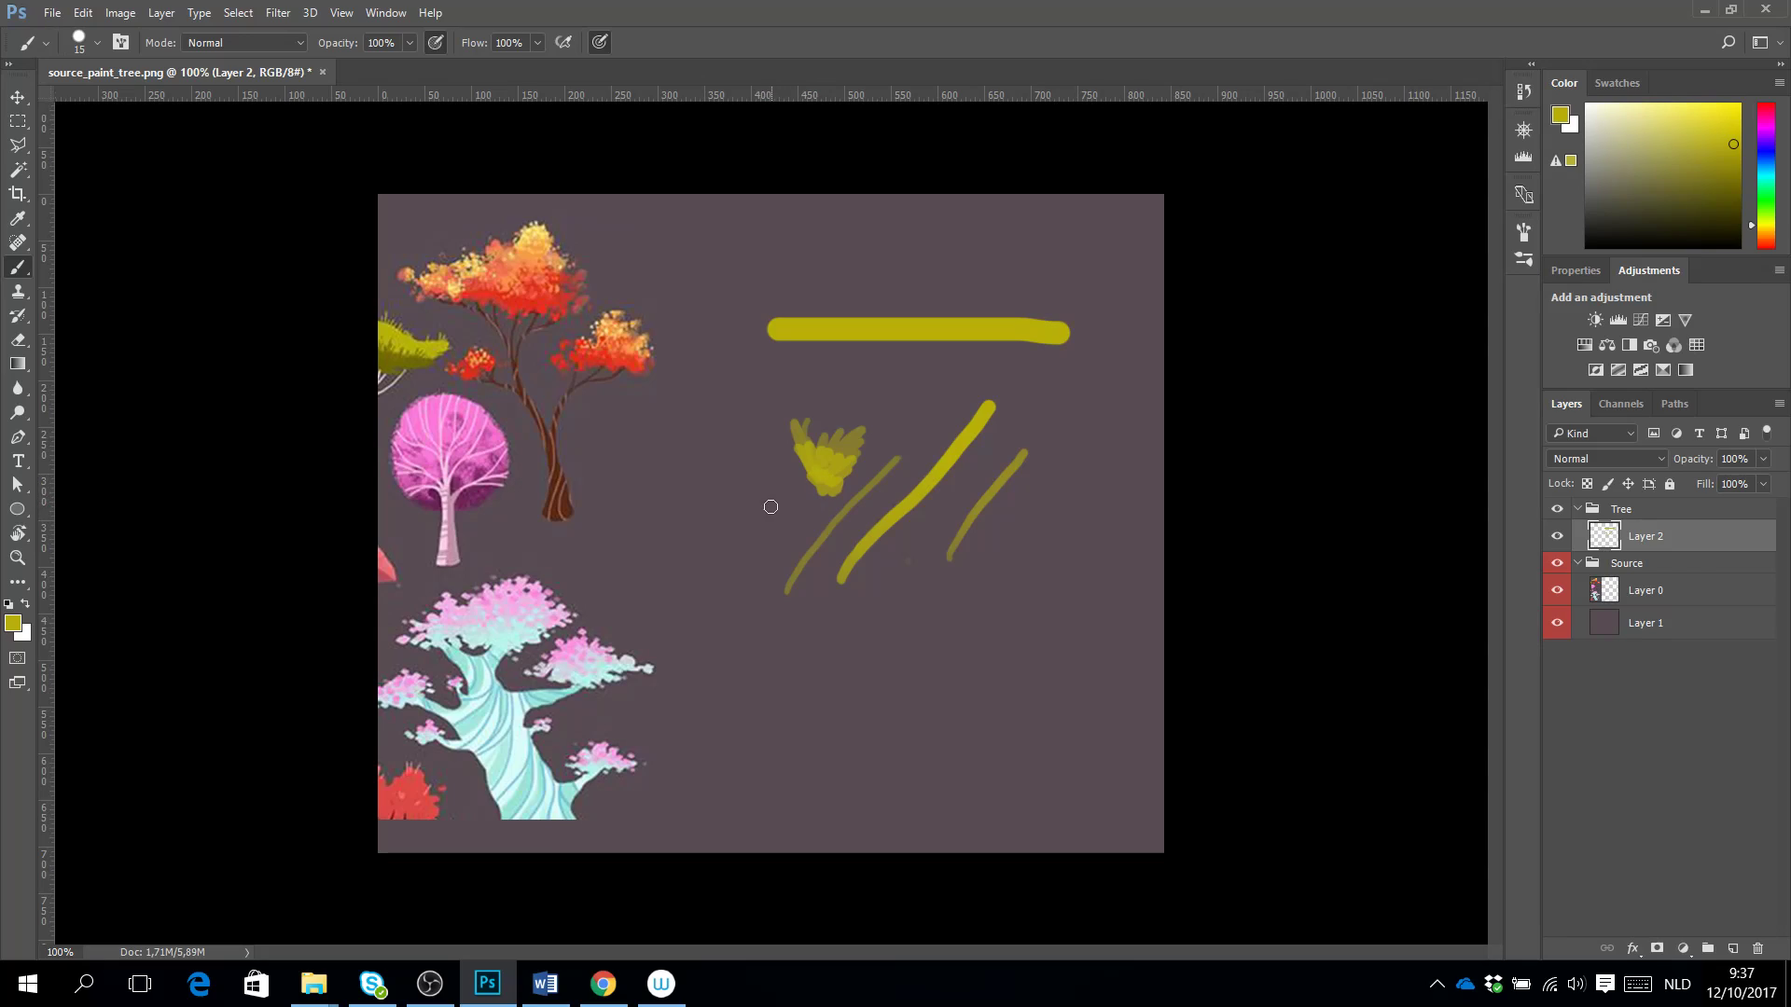
left_click_drag(725, 585, 737, 515)
Select the whole canvas and delete all olive test strokes from Layer 2.
key("ctrl+a")
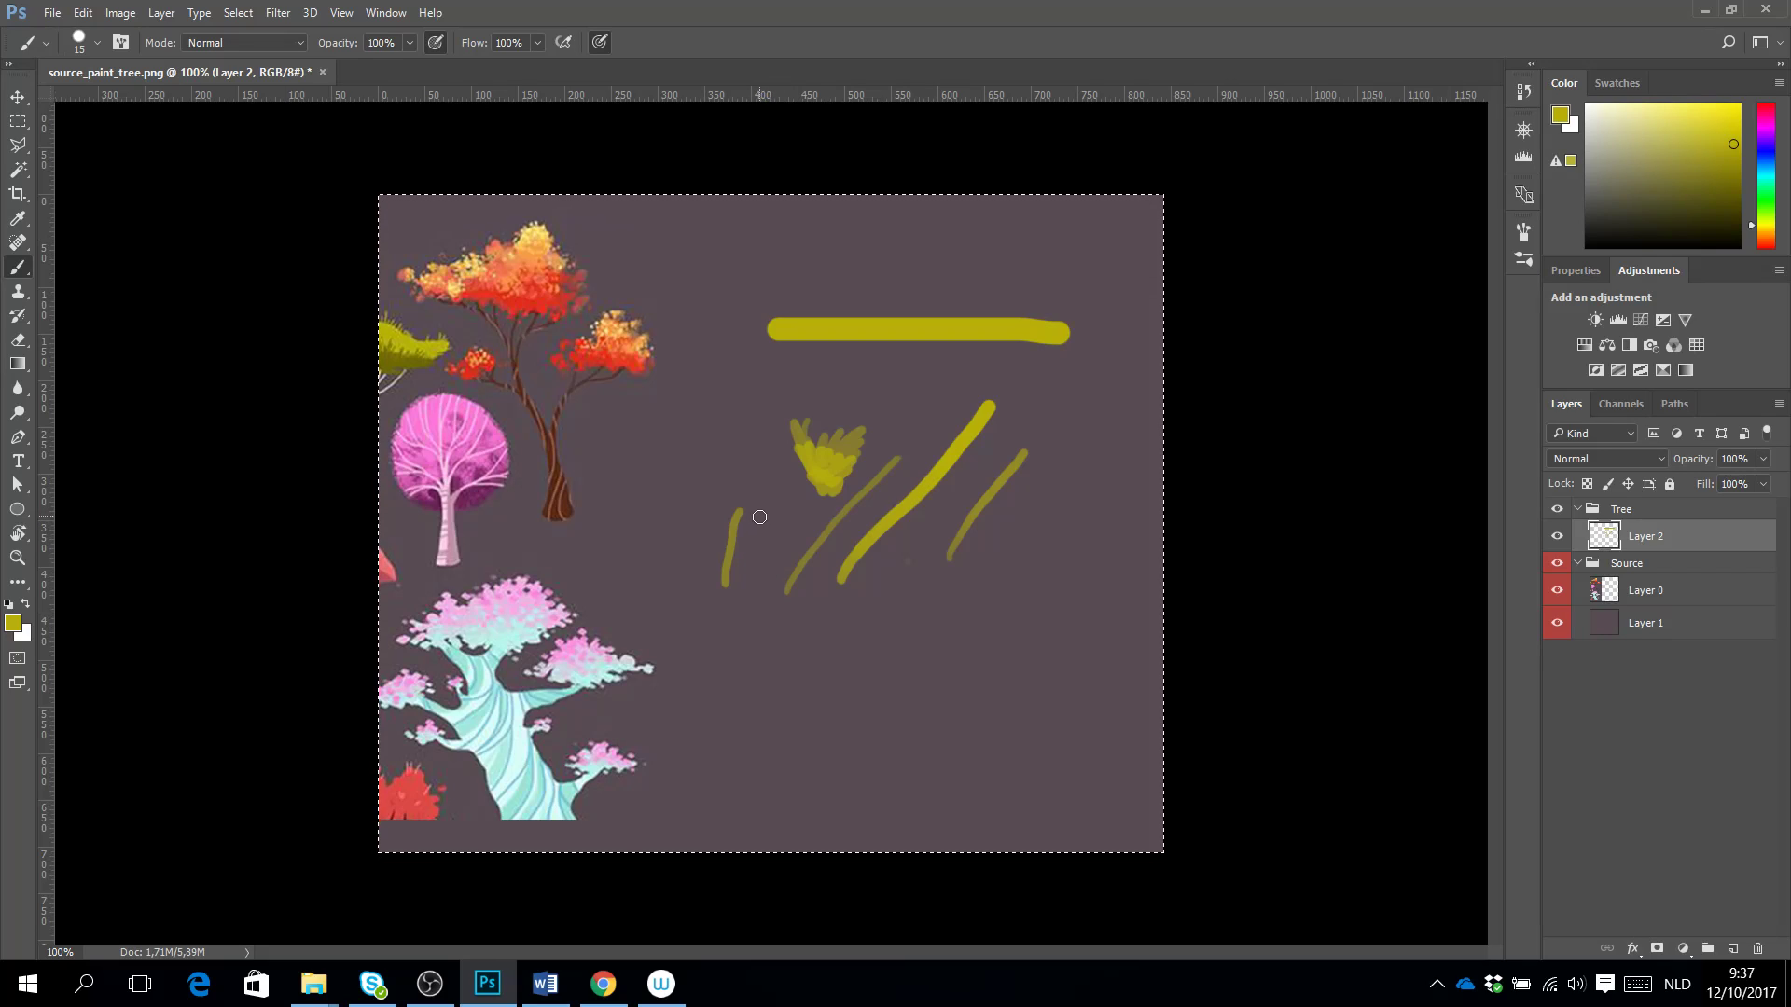
key("Delete")
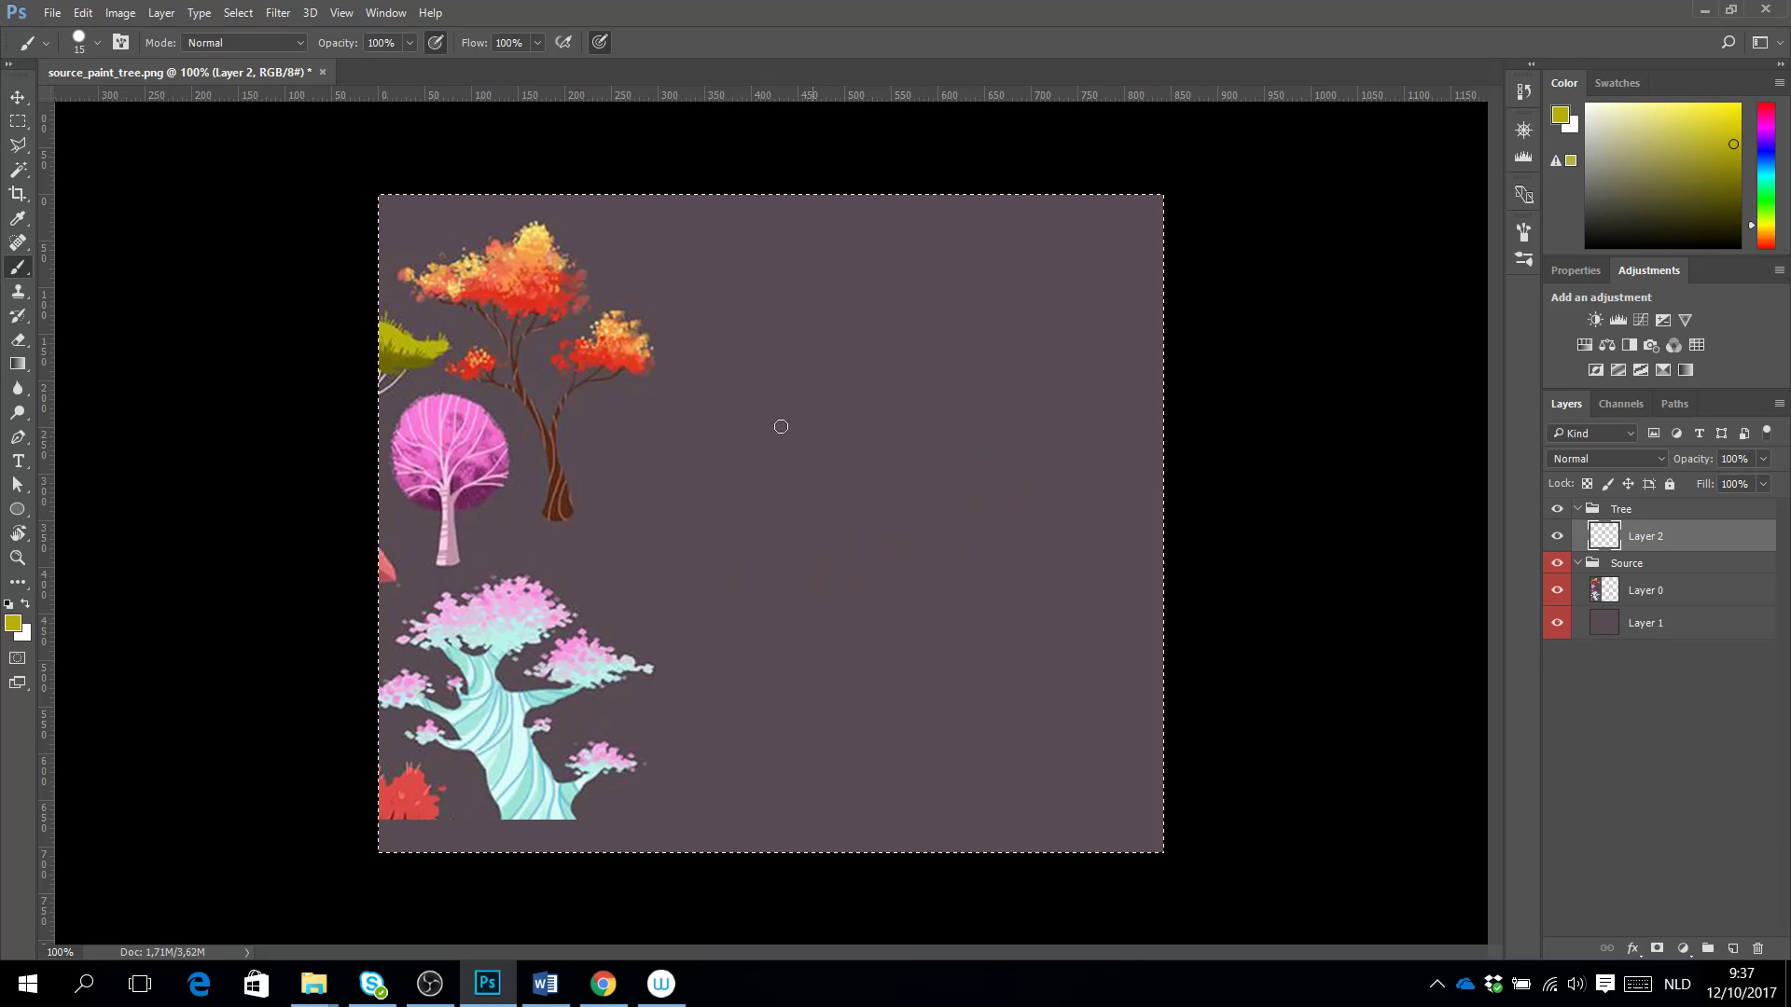
Set the grip pen's tip feel to the softest level in Wacom Desktop Center's pen settings, then return to Photoshop.
left_click(662, 984)
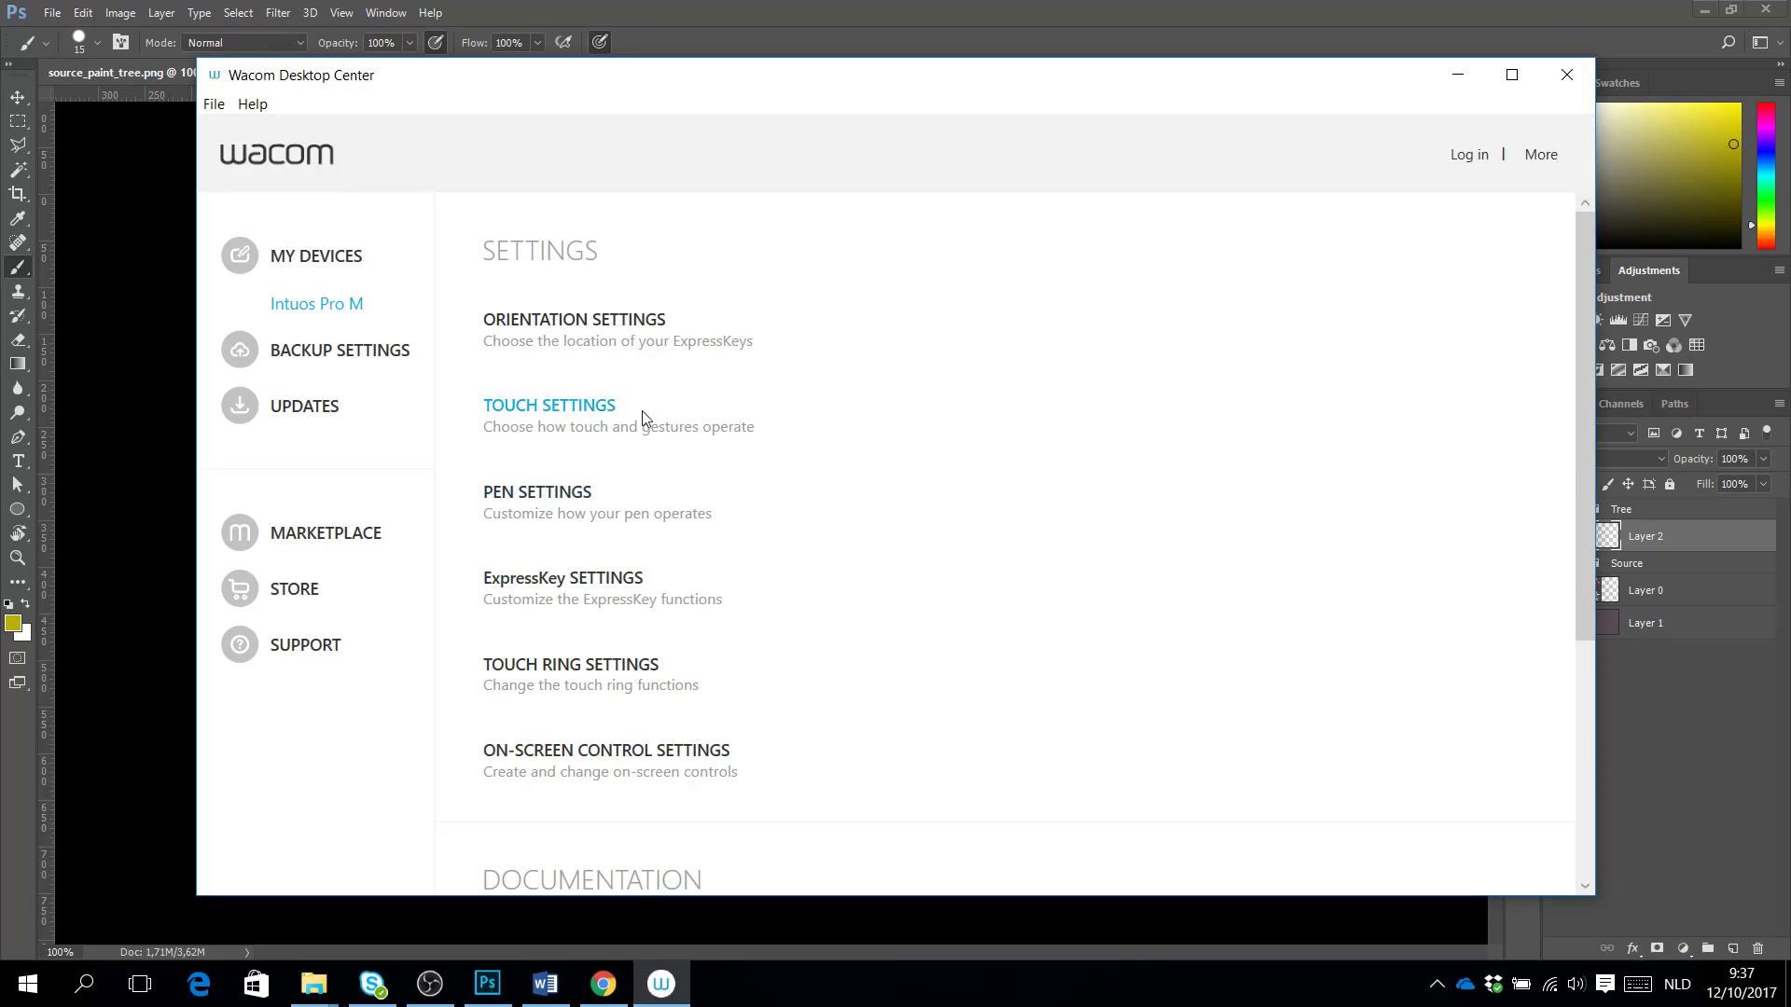
left_click(554, 494)
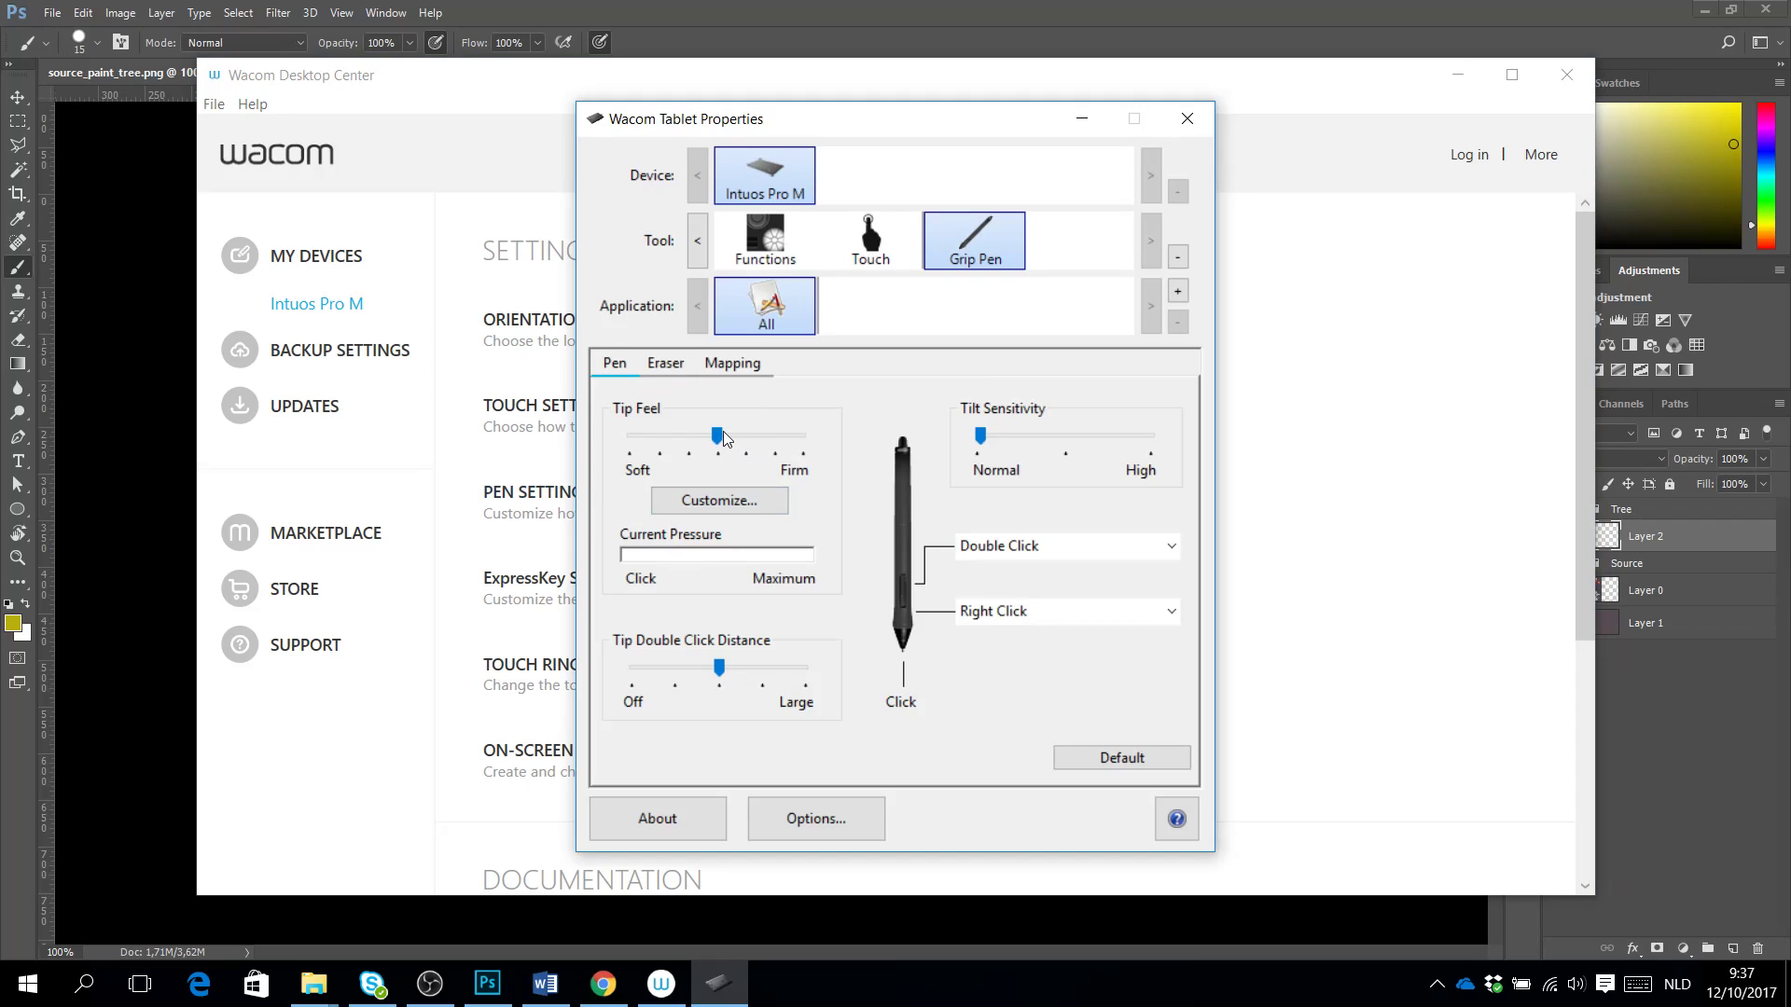
left_click_drag(718, 439, 631, 439)
left_click(1082, 119)
left_click(1463, 70)
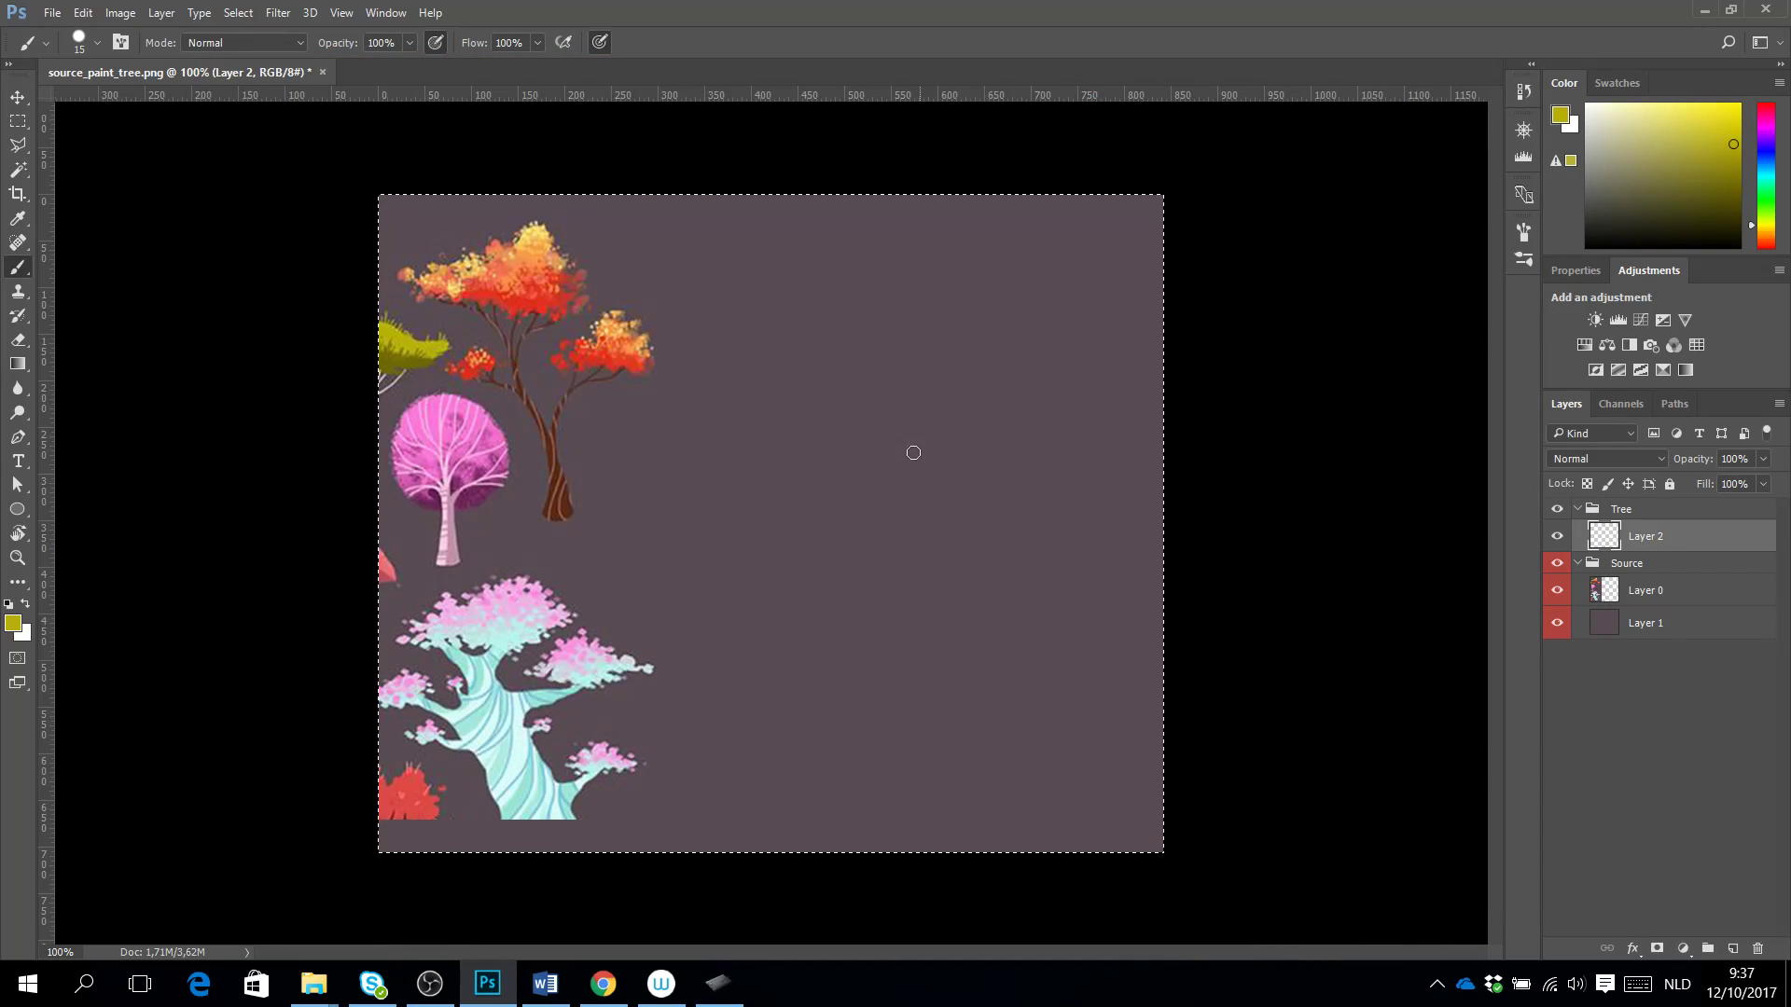
Paint a few short olive test strokes on the empty canvas area and delete them.
right_click(796, 514)
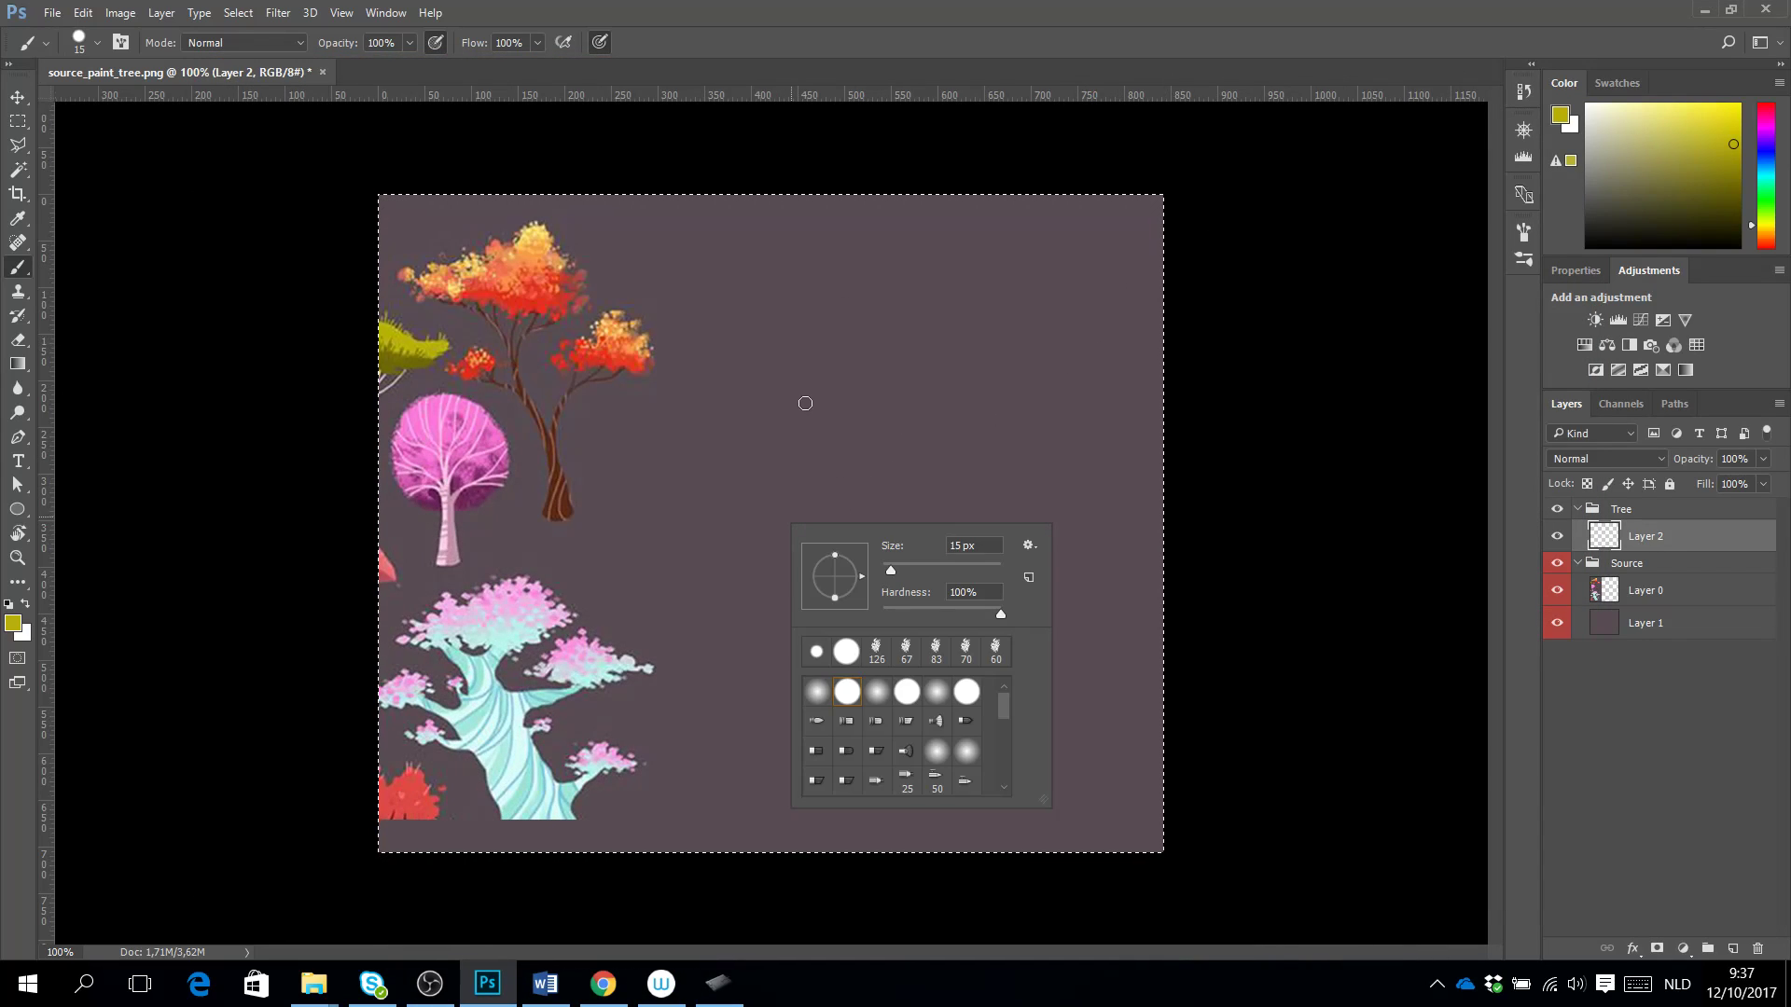
left_click(801, 517)
mouse_move(844, 432)
left_mouse_down()
mouse_move(791, 514)
mouse_move(815, 411)
mouse_move(893, 351)
mouse_move(992, 469)
mouse_move(929, 466)
mouse_move(885, 518)
left_mouse_up()
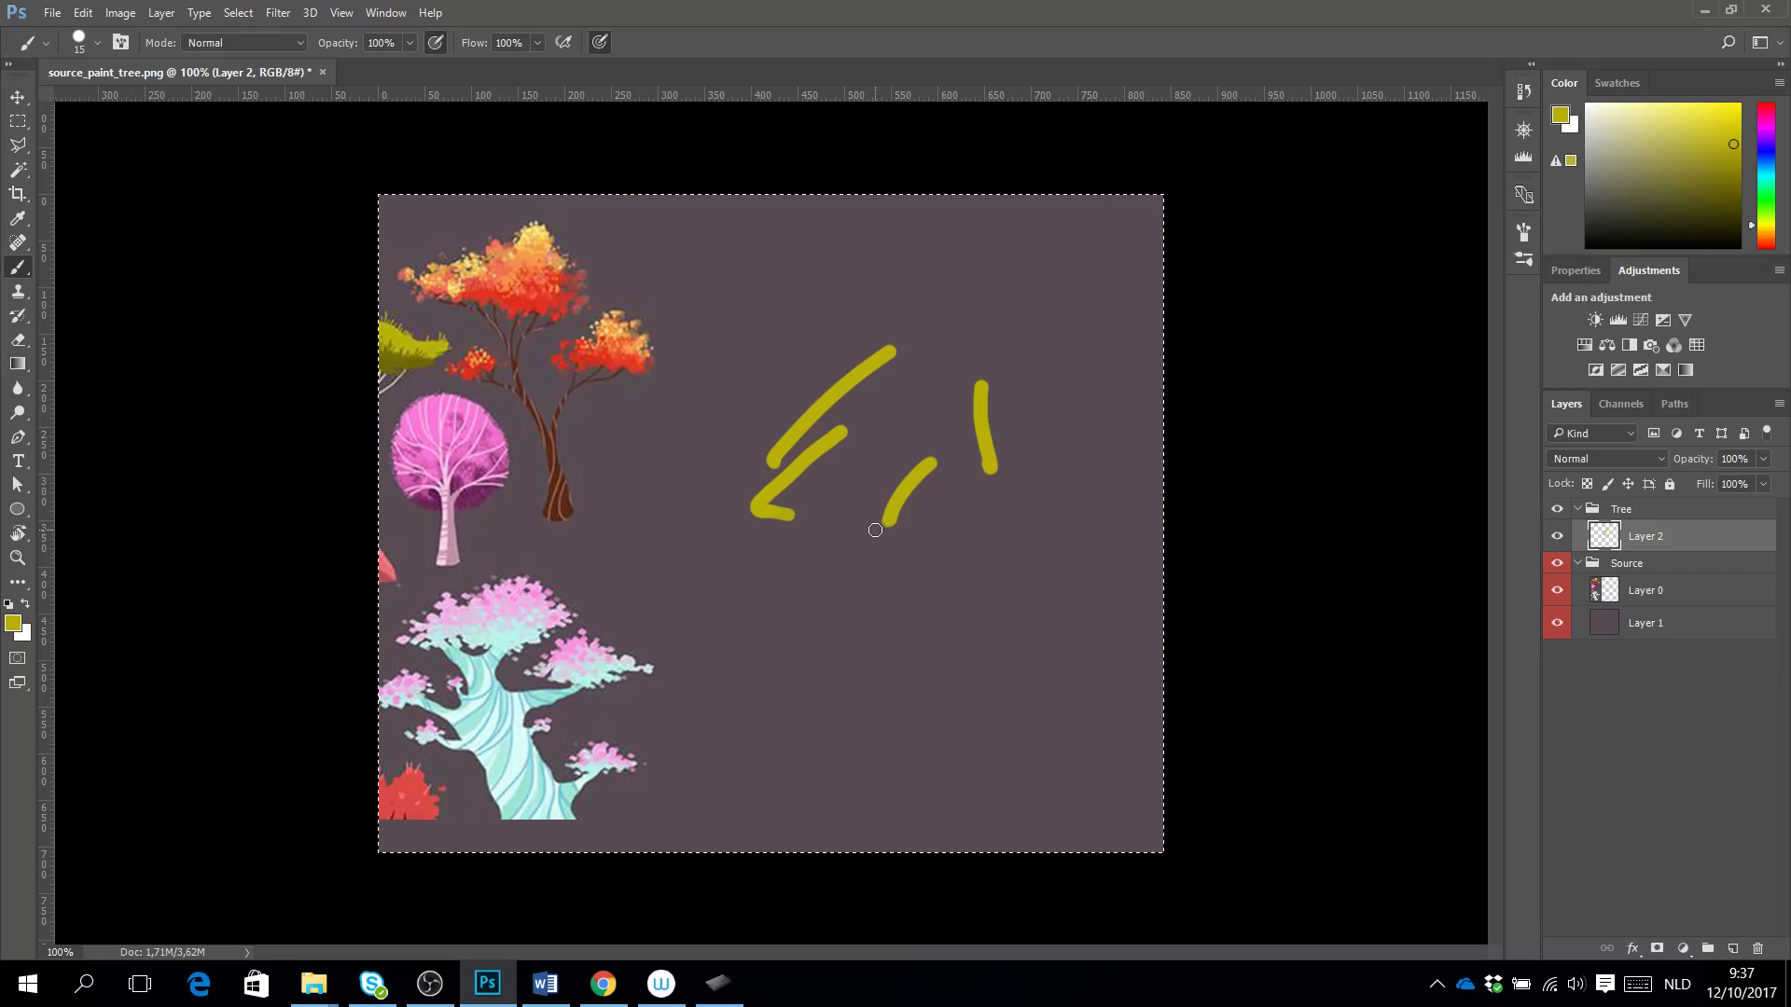
key("Delete")
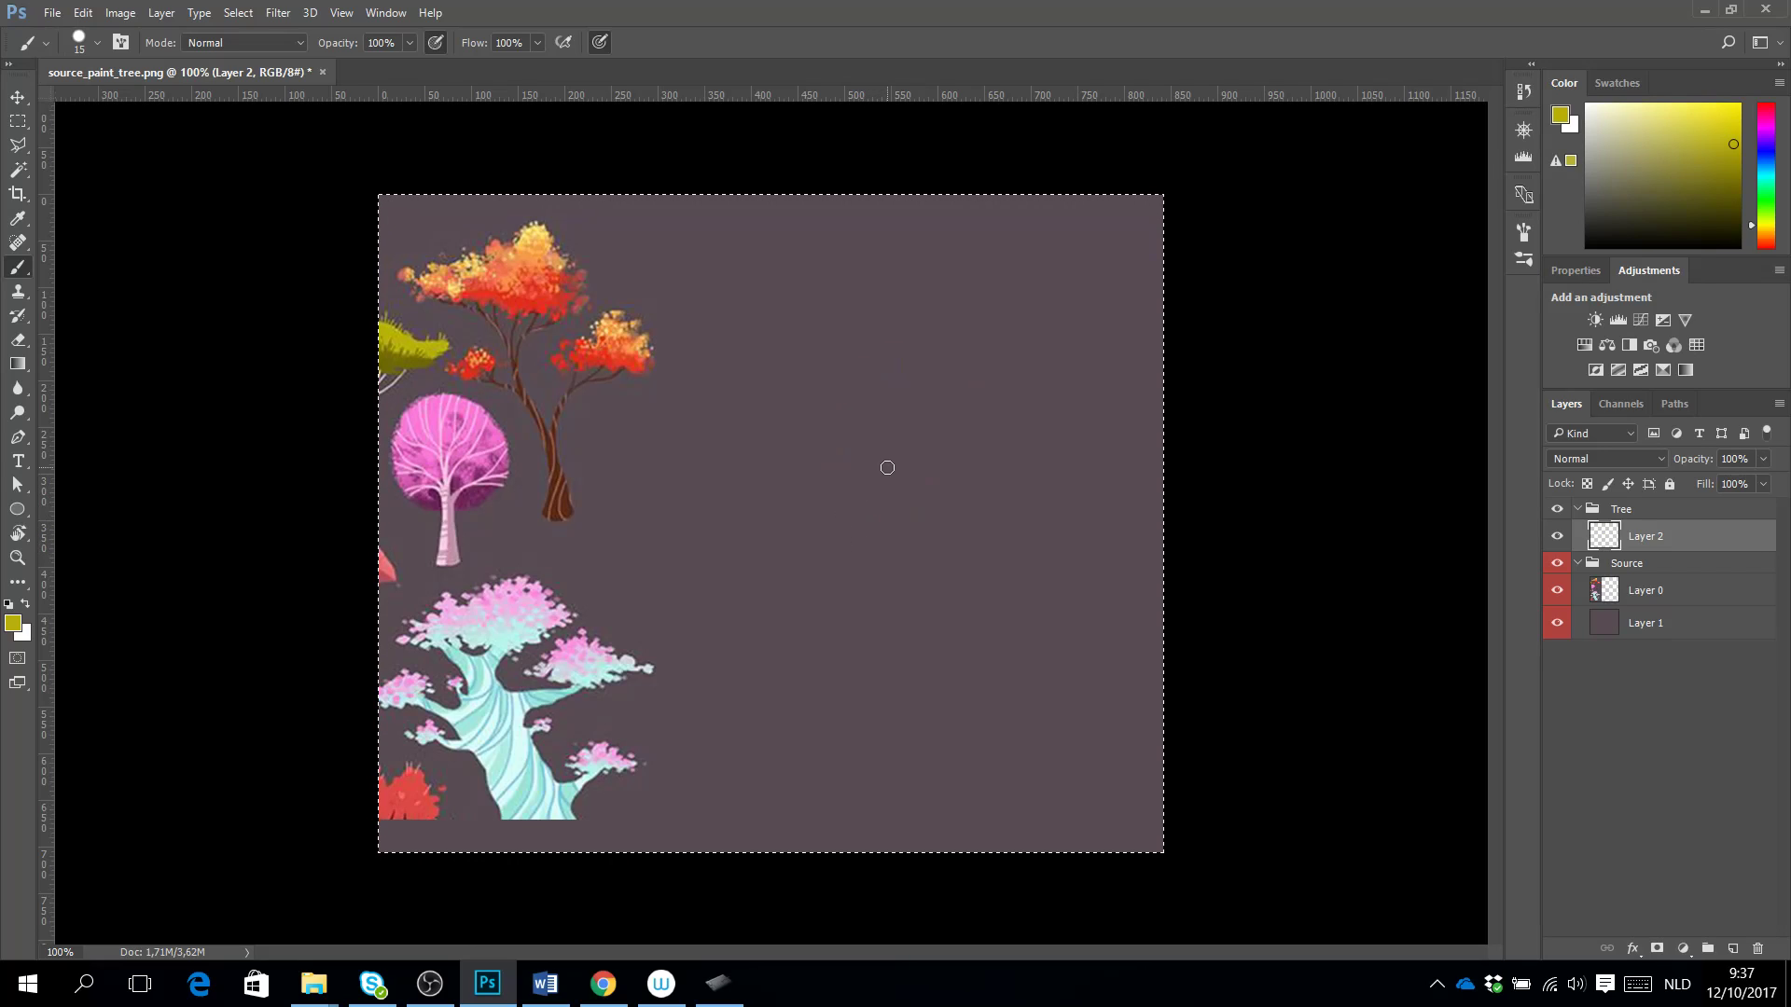
Set the brush to 4 px and draw an olive guide line along the orange reference tree's trunk, from crown to base.
key("z")
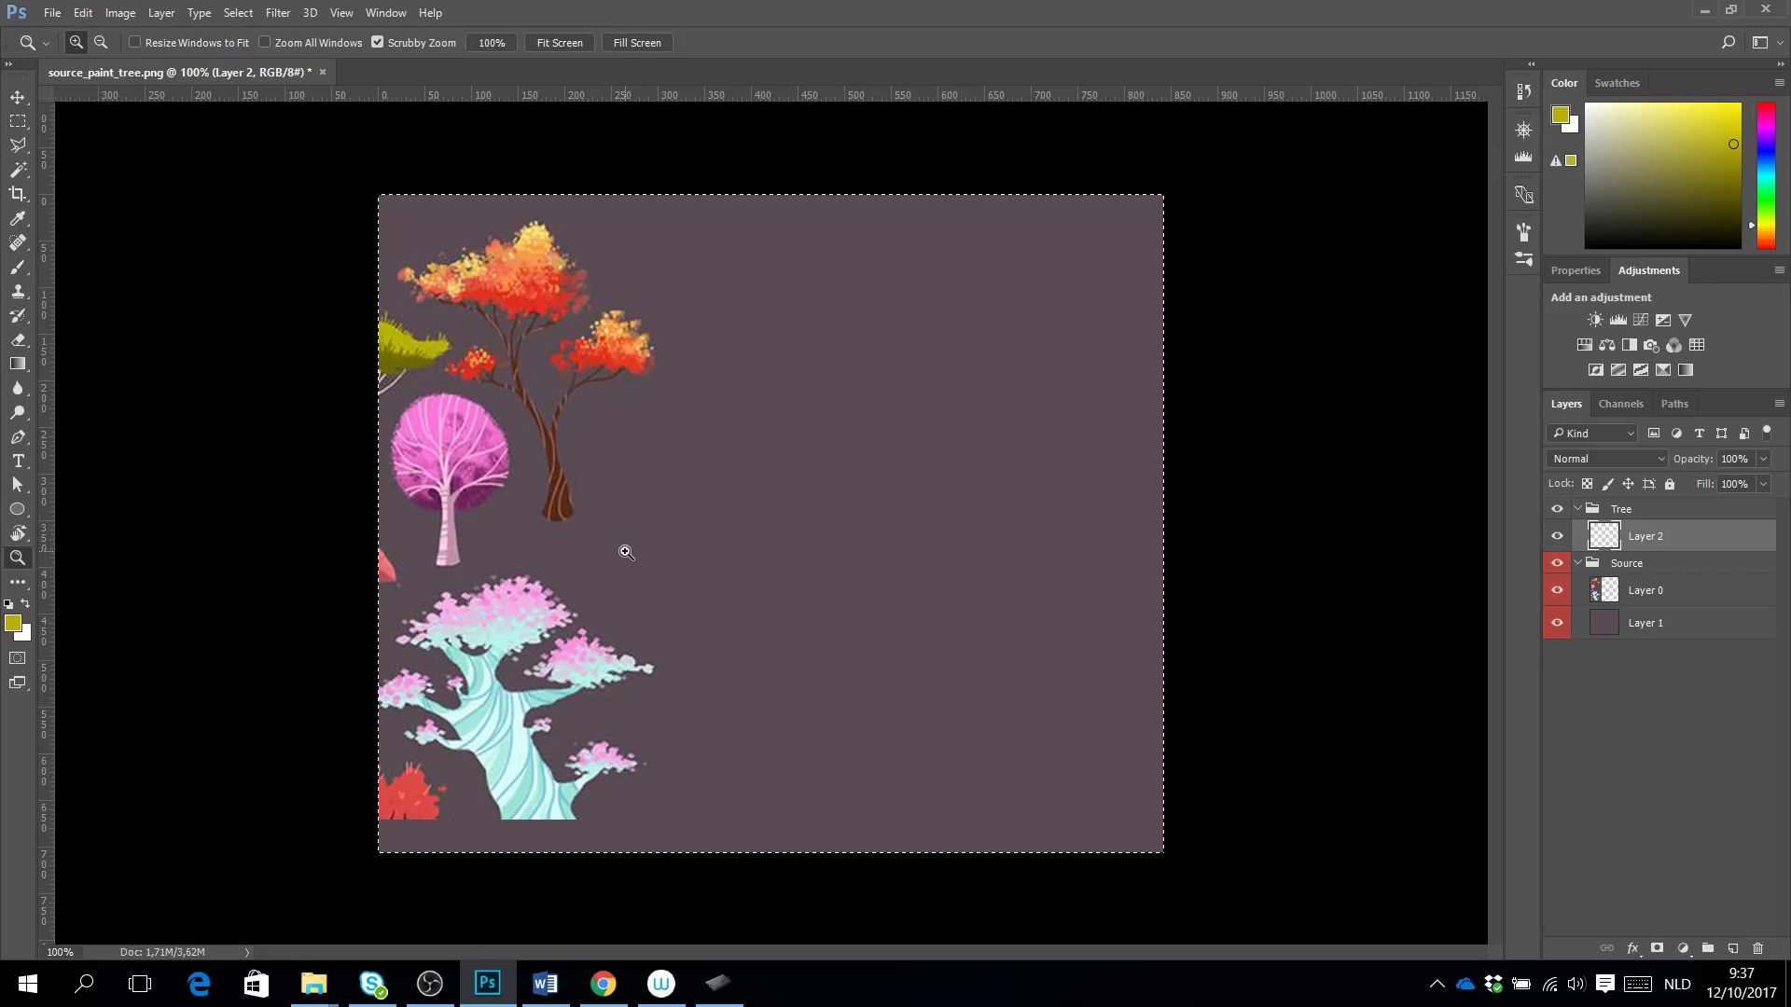
left_click(626, 552)
left_click_drag(663, 436, 866, 627)
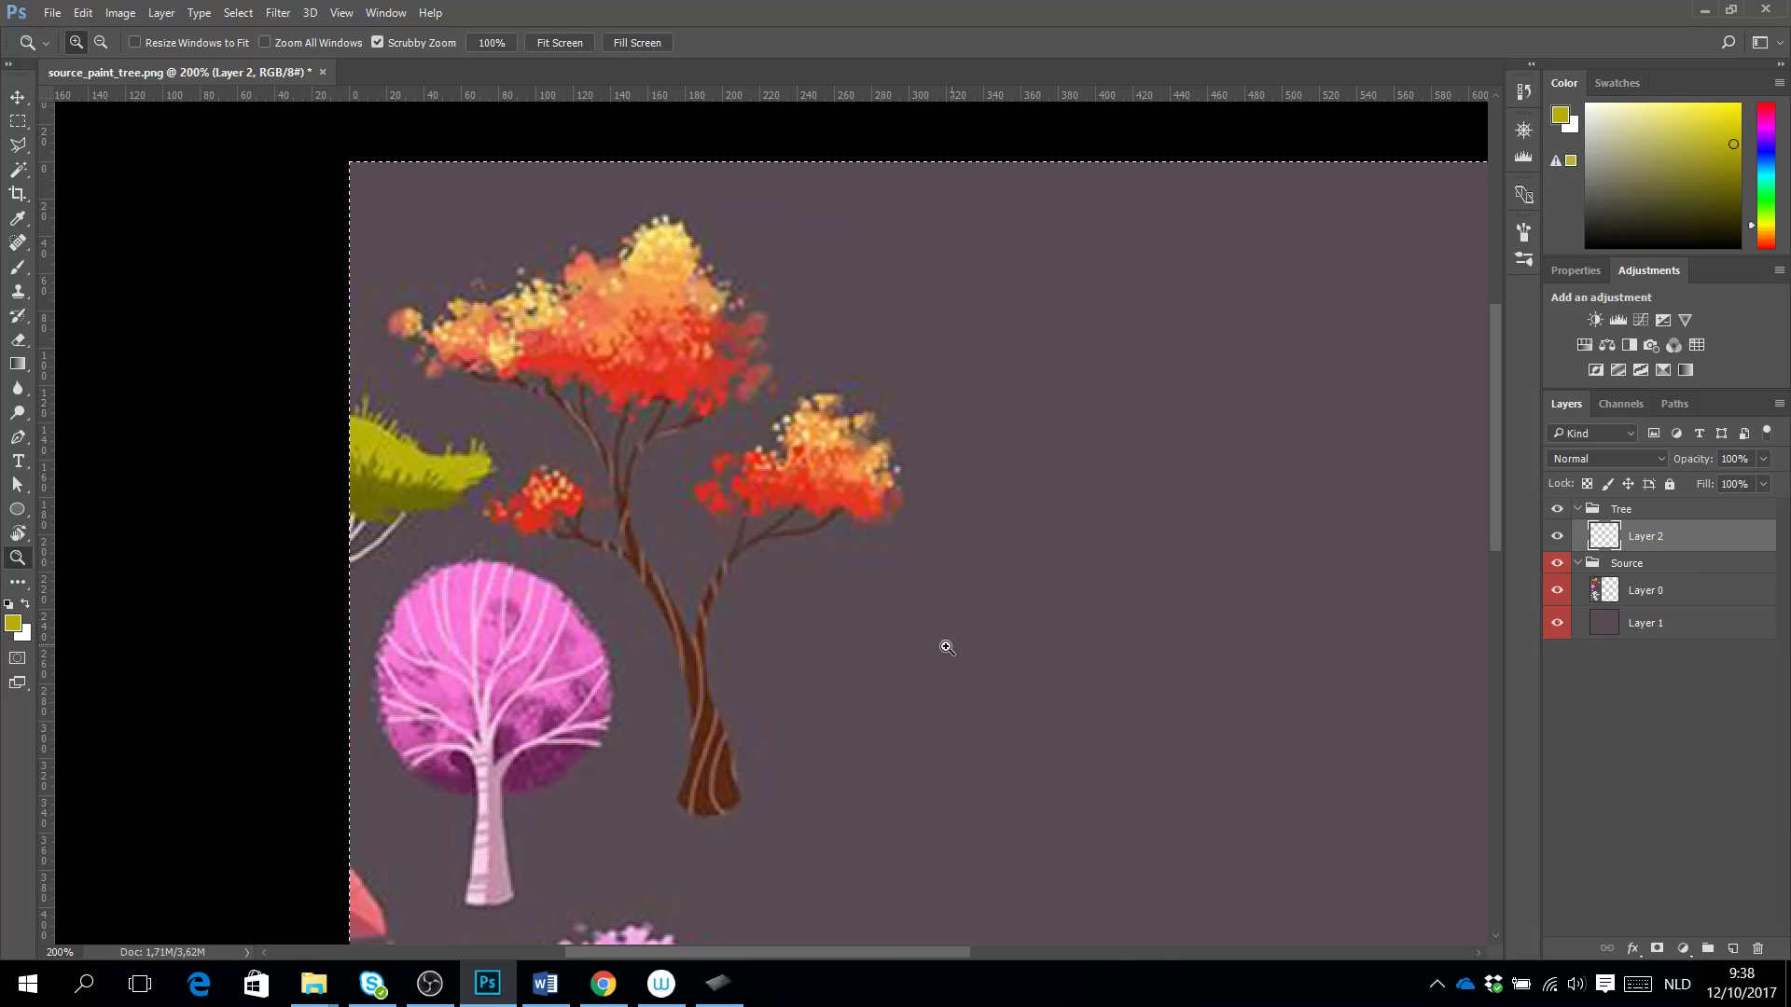
left_click(17, 268)
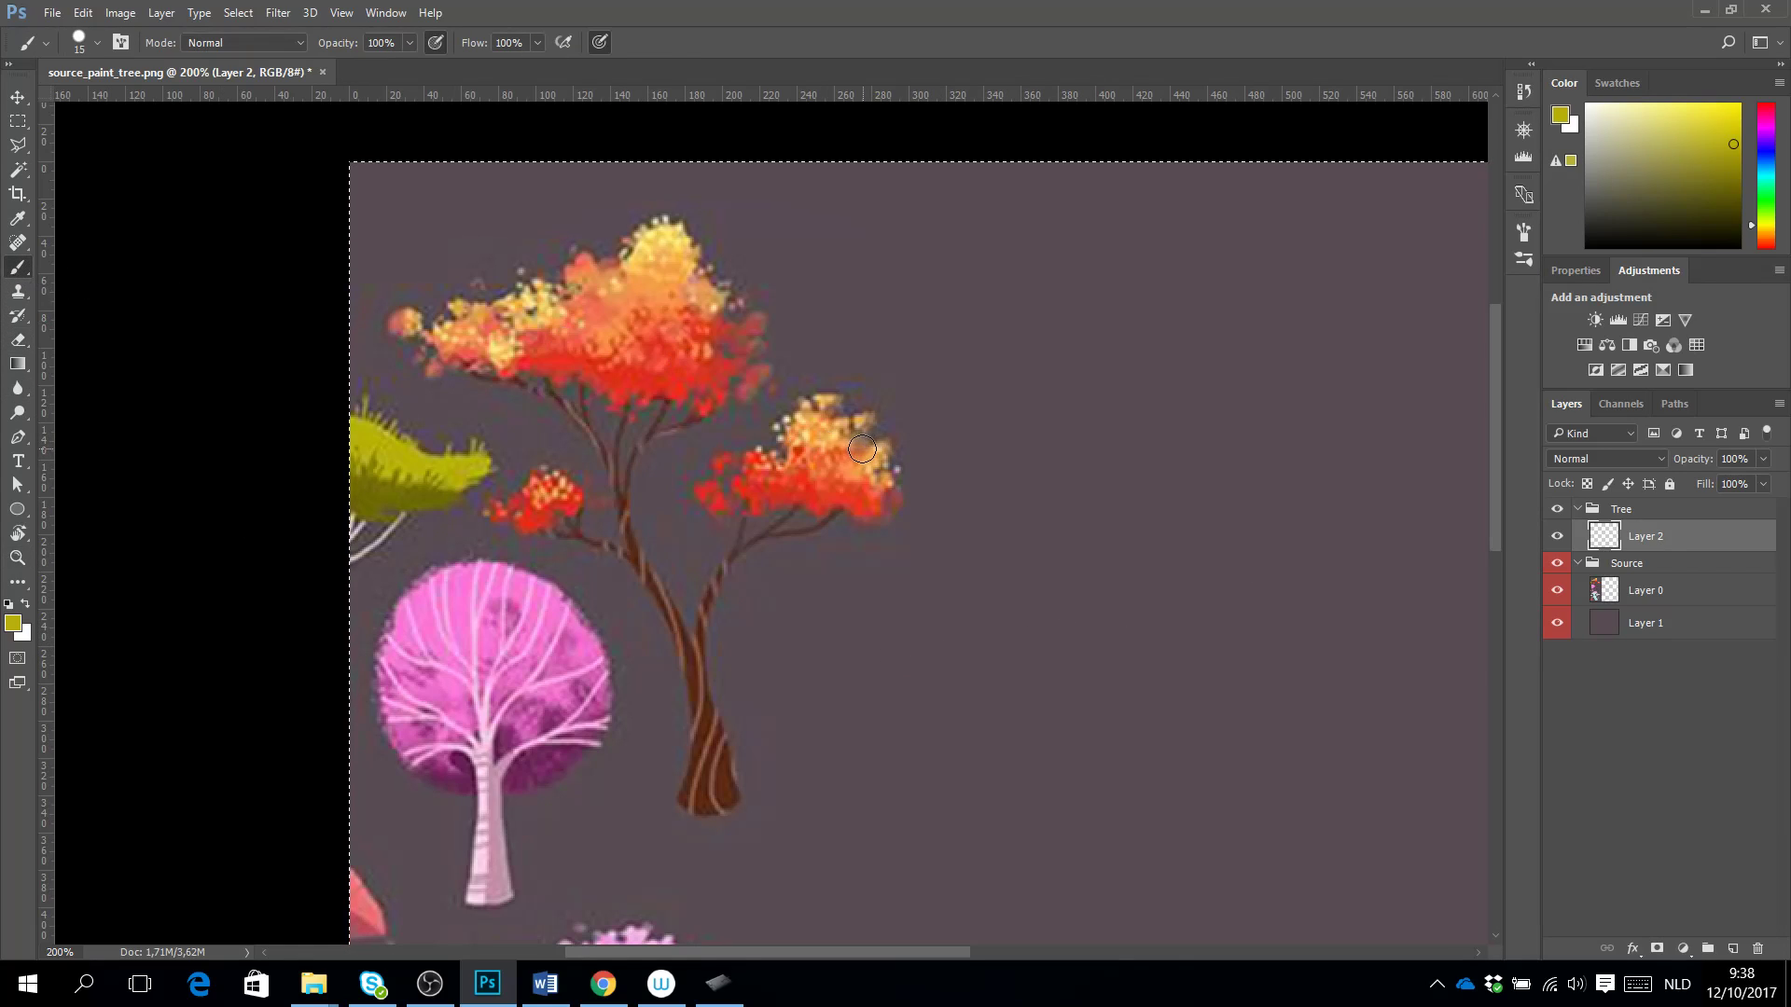
key("bracketleft")
key("bracketleft")
key("bracketleft")
mouse_move(652, 366)
left_mouse_down()
mouse_move(631, 488)
mouse_move(646, 556)
mouse_move(730, 687)
mouse_move(758, 818)
left_mouse_up()
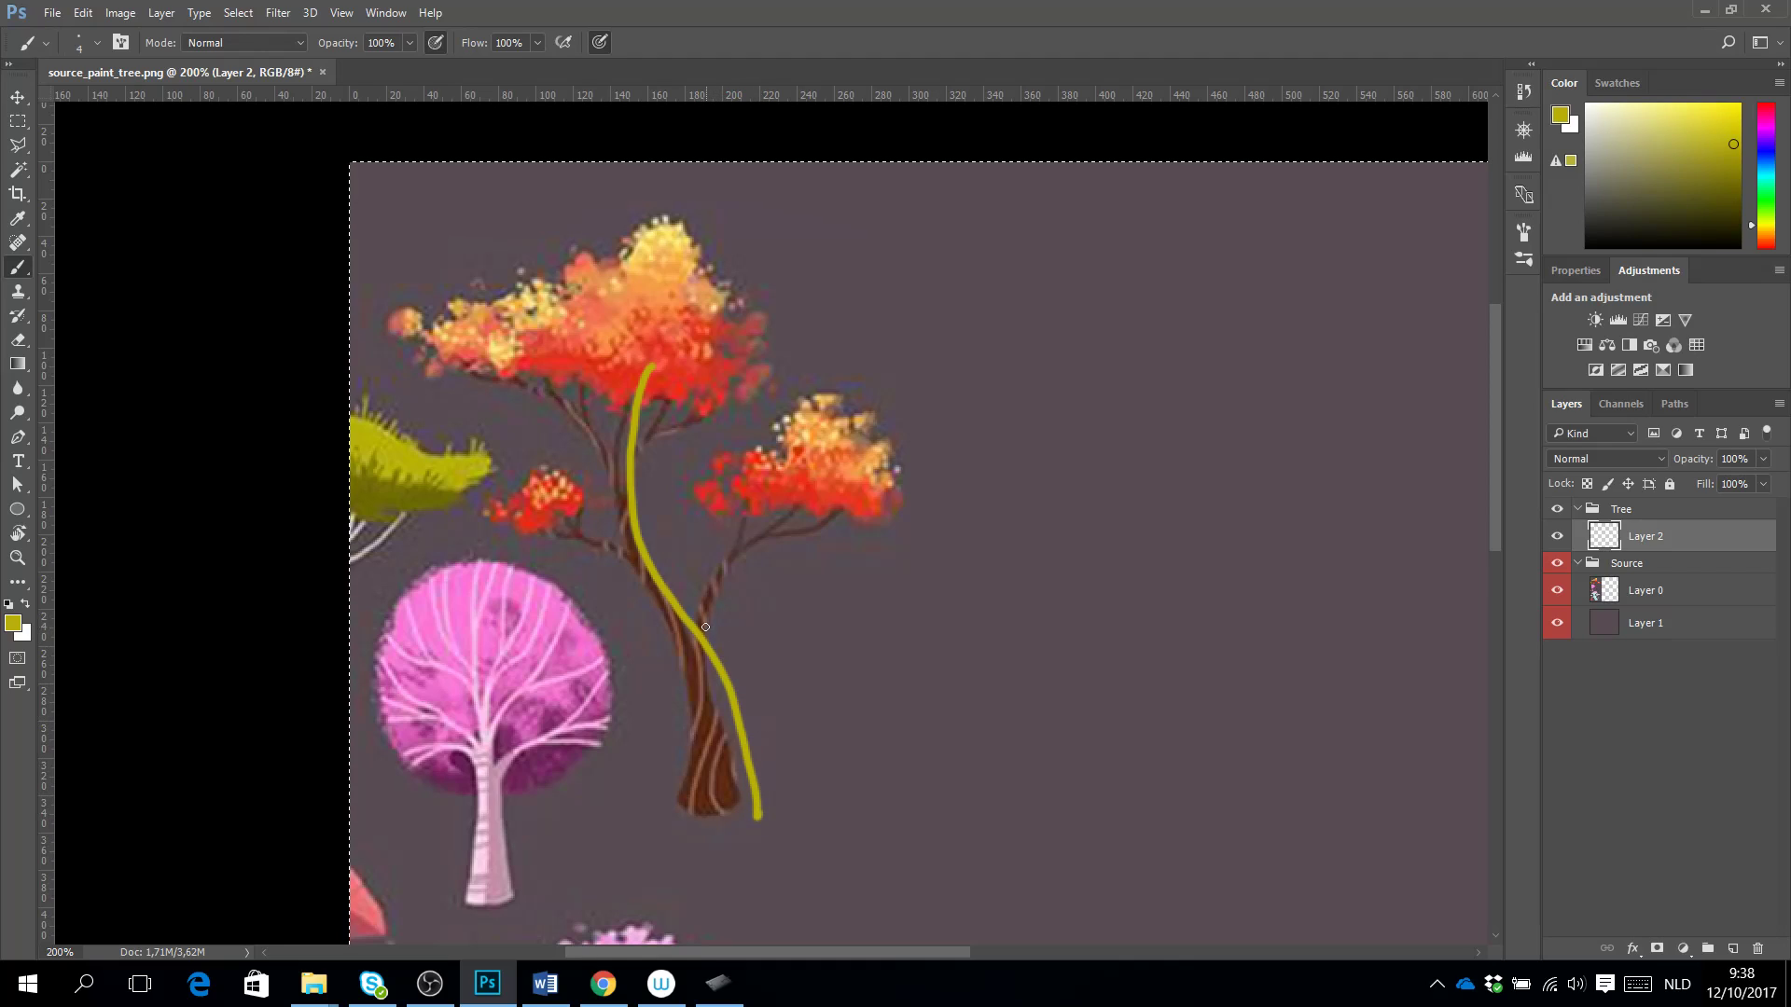
Trace the orange tree's right branch from the trunk fork into its foliage, adding two smaller twigs.
mouse_move(700, 635)
left_mouse_down()
mouse_move(725, 571)
mouse_move(828, 479)
left_mouse_up()
left_click_drag(764, 528, 861, 499)
left_click_drag(758, 532, 781, 483)
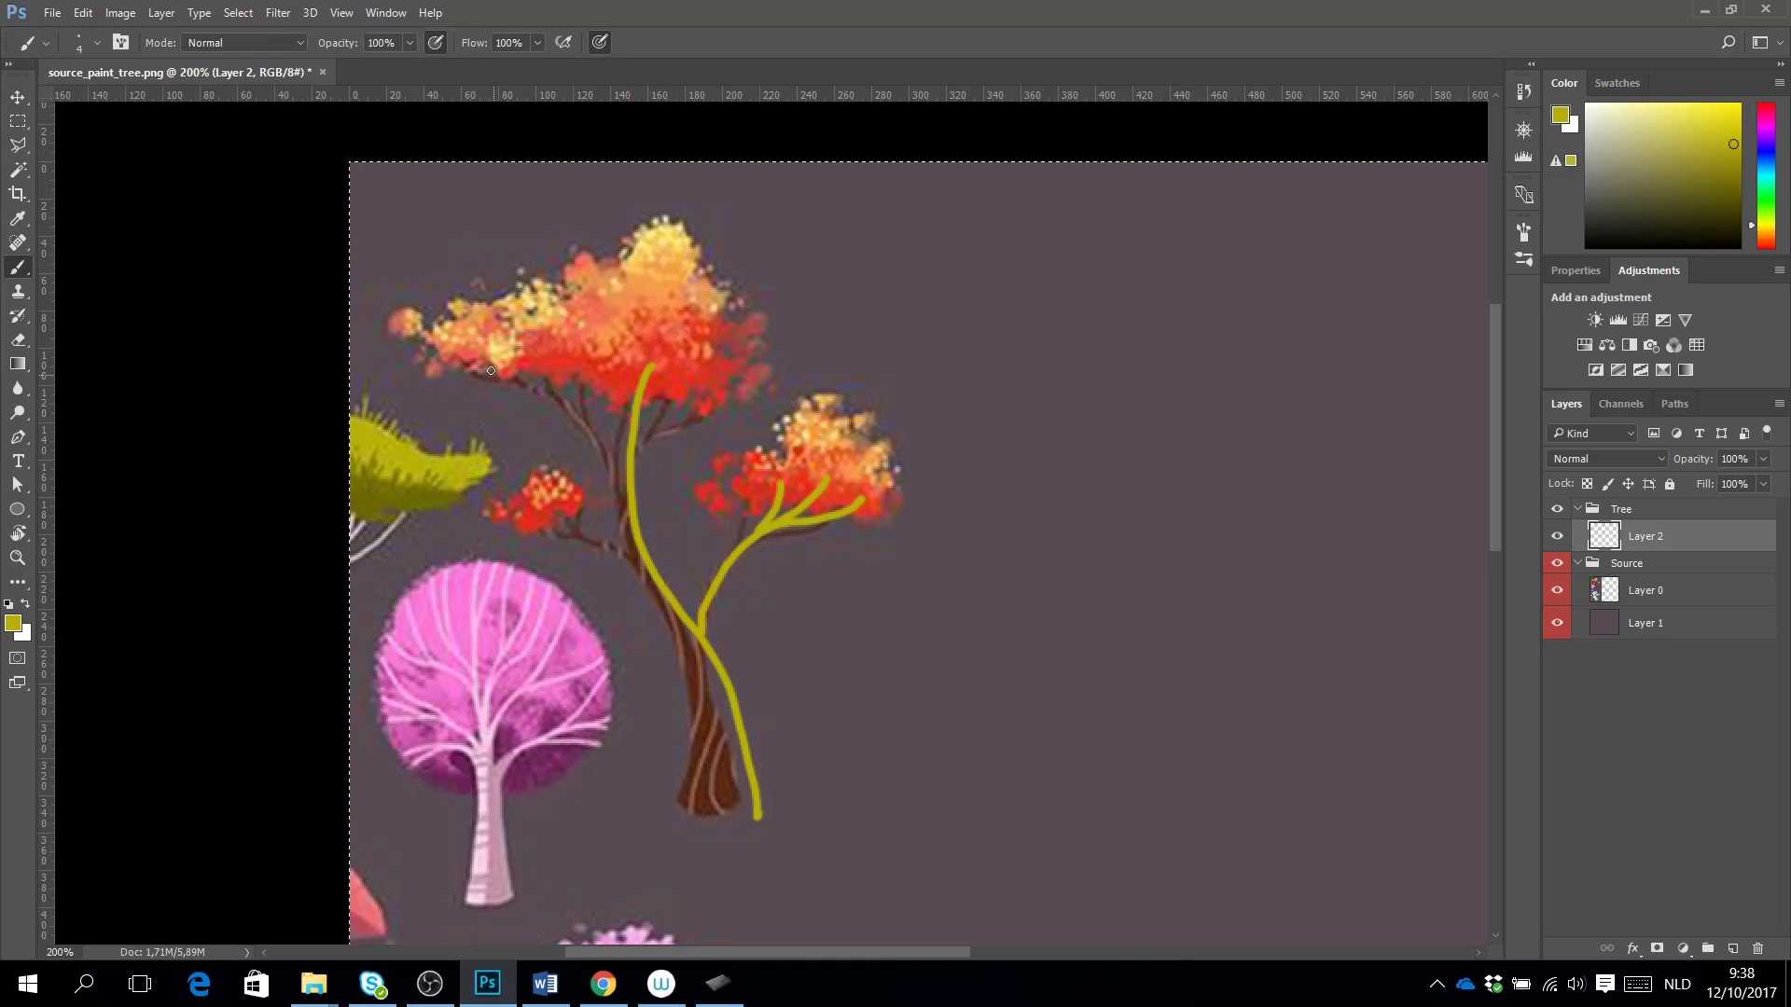
Trace the orange tree's upper crown branches and the small left branch with its twigs in olive.
left_click_drag(525, 380, 627, 442)
left_click_drag(588, 362, 630, 431)
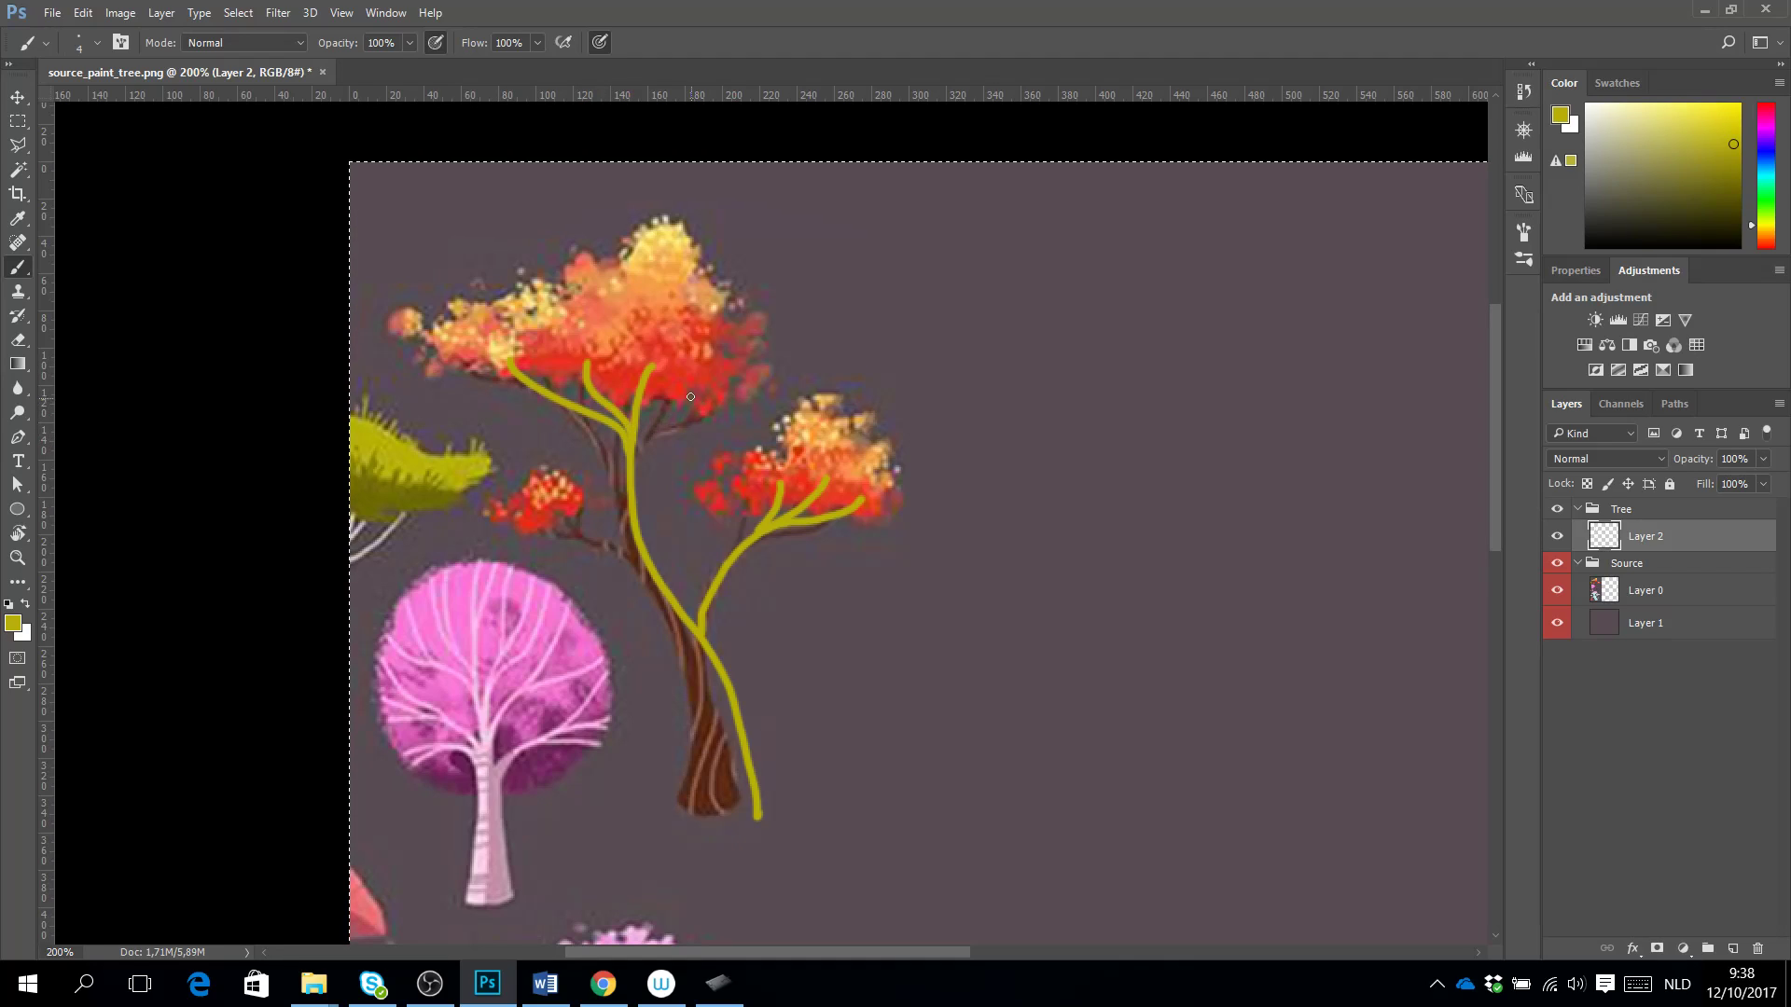
left_click_drag(682, 376, 636, 413)
left_click_drag(730, 378, 635, 480)
mouse_move(563, 528)
left_mouse_down()
mouse_move(654, 569)
mouse_move(574, 511)
mouse_move(535, 537)
left_mouse_up()
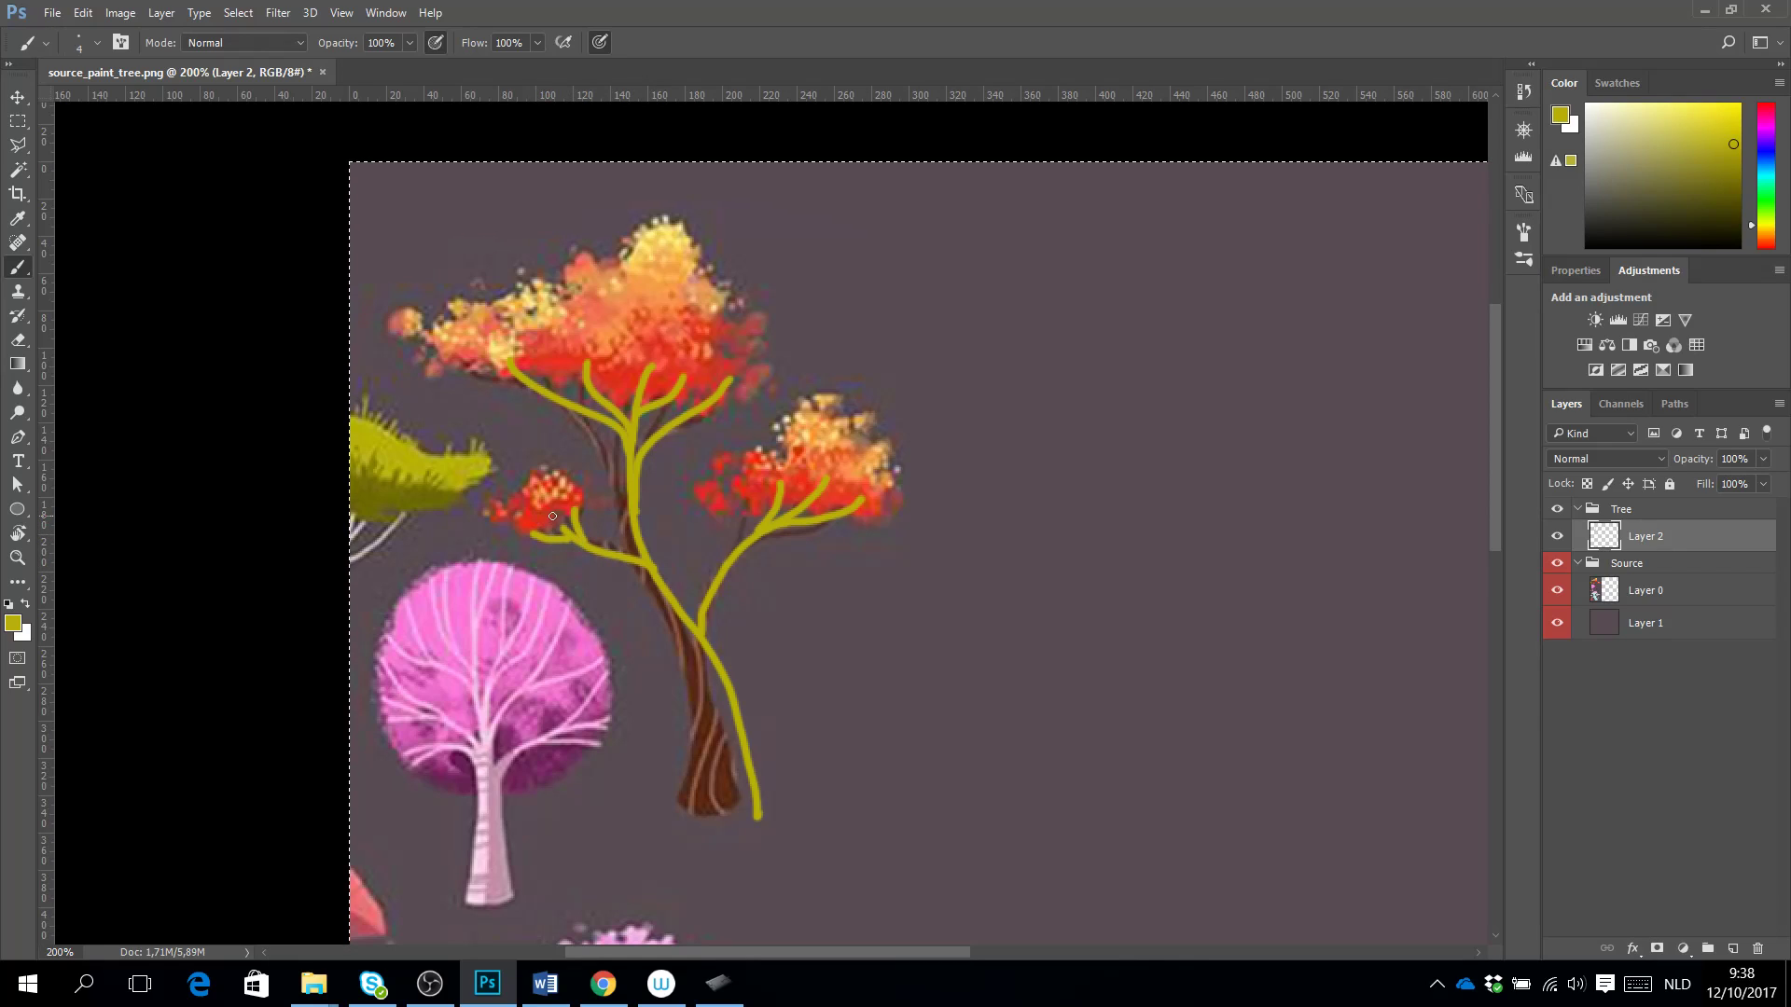
Deselect the canvas and move the olive tree skeleton onto the empty area right of the reference trees.
left_click(18, 97)
key("ctrl+d")
left_click_drag(675, 590, 1185, 567)
Thicken the skeleton's right branch with the Brush, widening it from the twigs down to the trunk fork.
left_click_drag(1296, 589, 960, 529)
key("z")
left_click(948, 556)
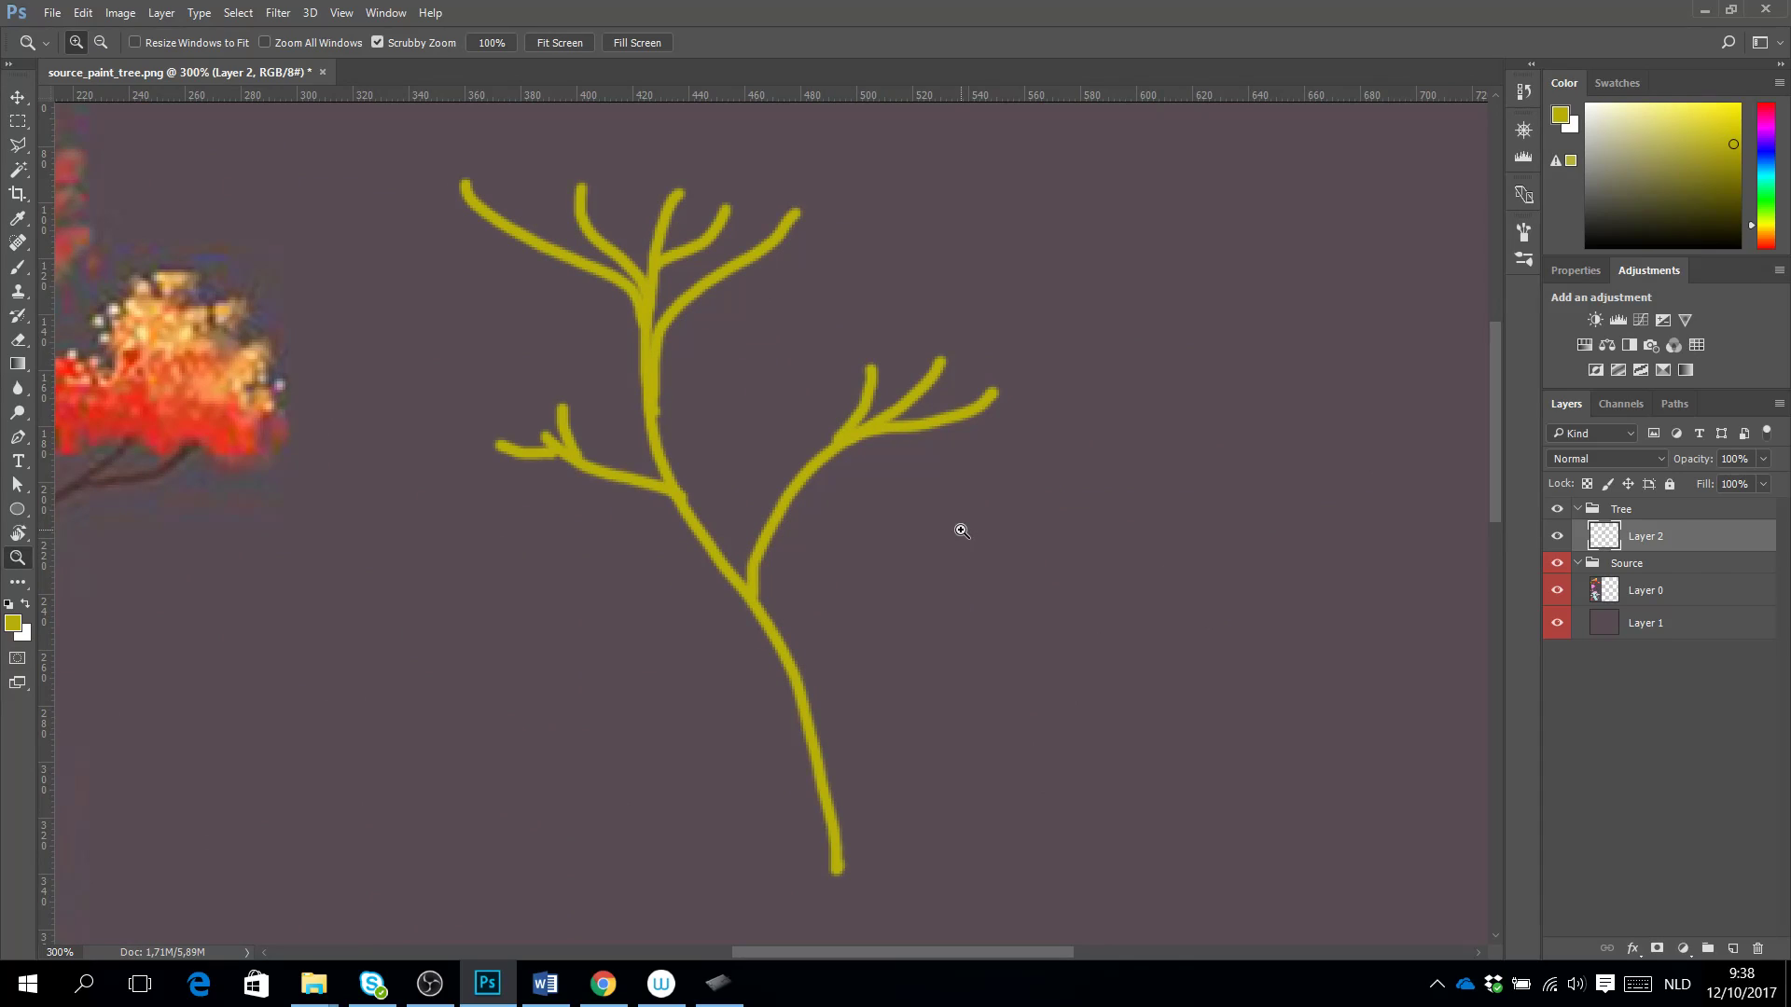
key("b")
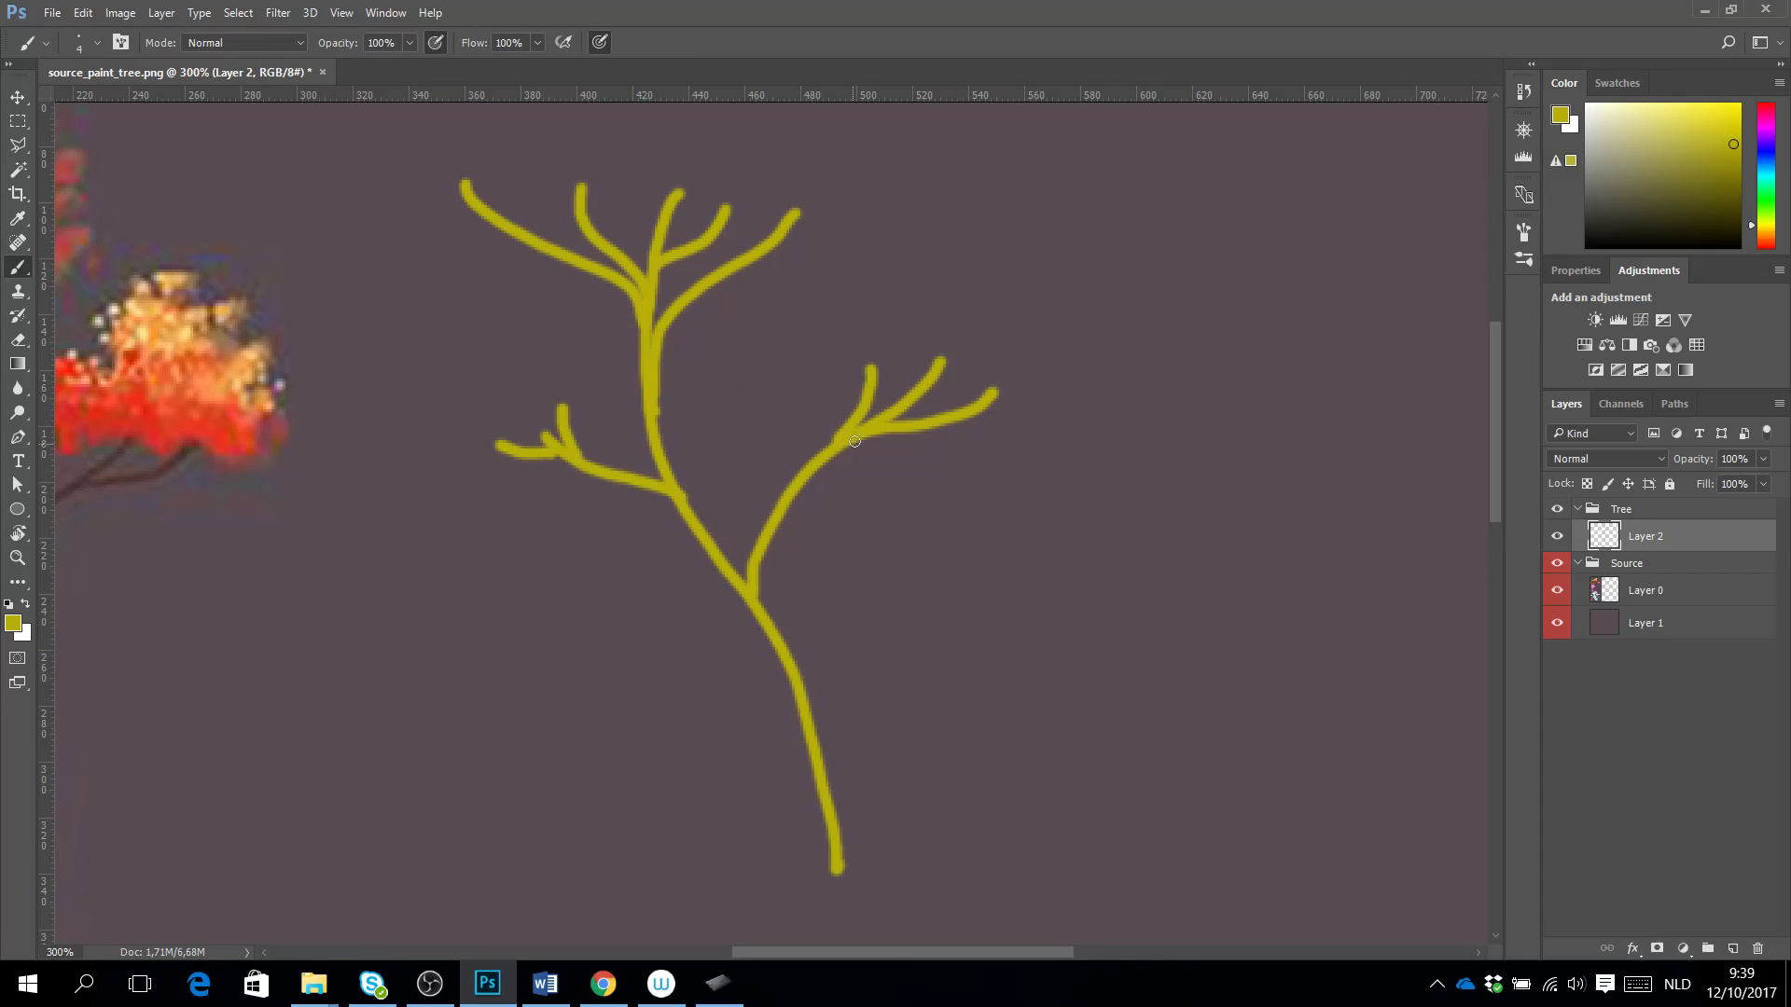
left_click_drag(823, 458, 808, 476)
mouse_move(804, 487)
left_mouse_down()
mouse_move(780, 634)
mouse_move(756, 572)
mouse_move(766, 605)
mouse_move(761, 563)
mouse_move(801, 483)
mouse_move(767, 586)
left_mouse_up()
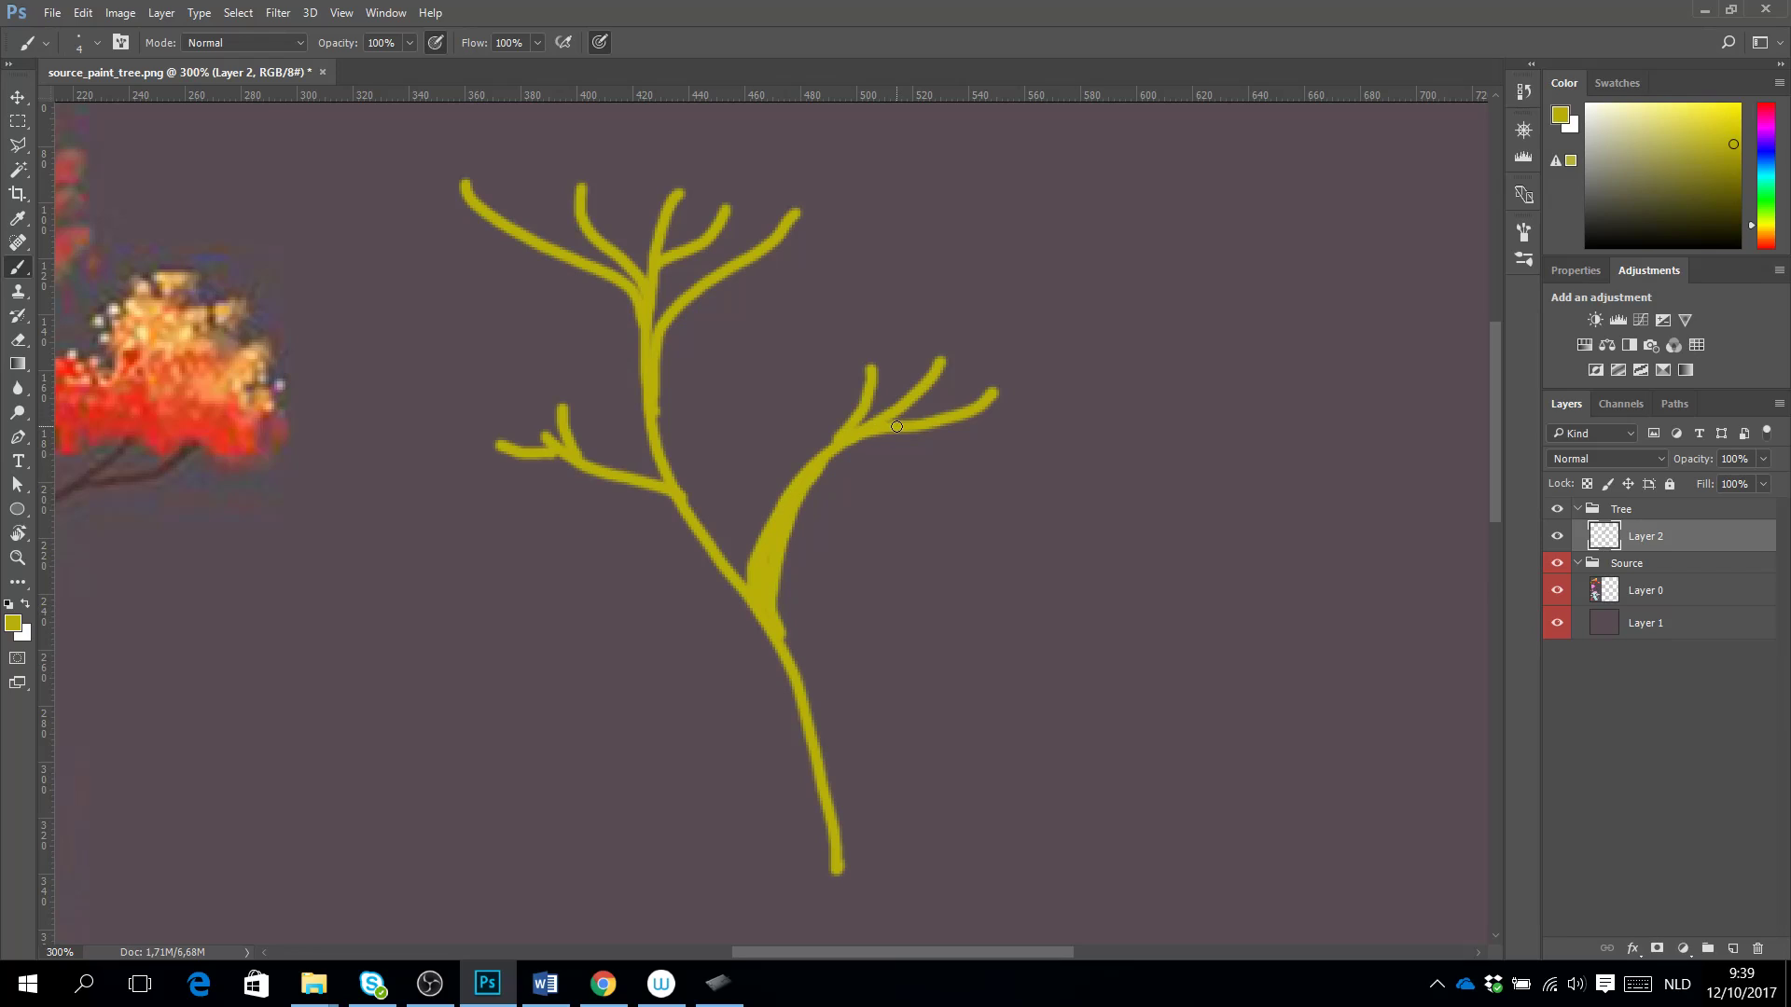
mouse_move(896, 428)
left_mouse_down()
mouse_move(825, 467)
mouse_move(787, 552)
left_mouse_up()
Draw the right outline of the lower trunk from the fork down to the base.
right_click(757, 616)
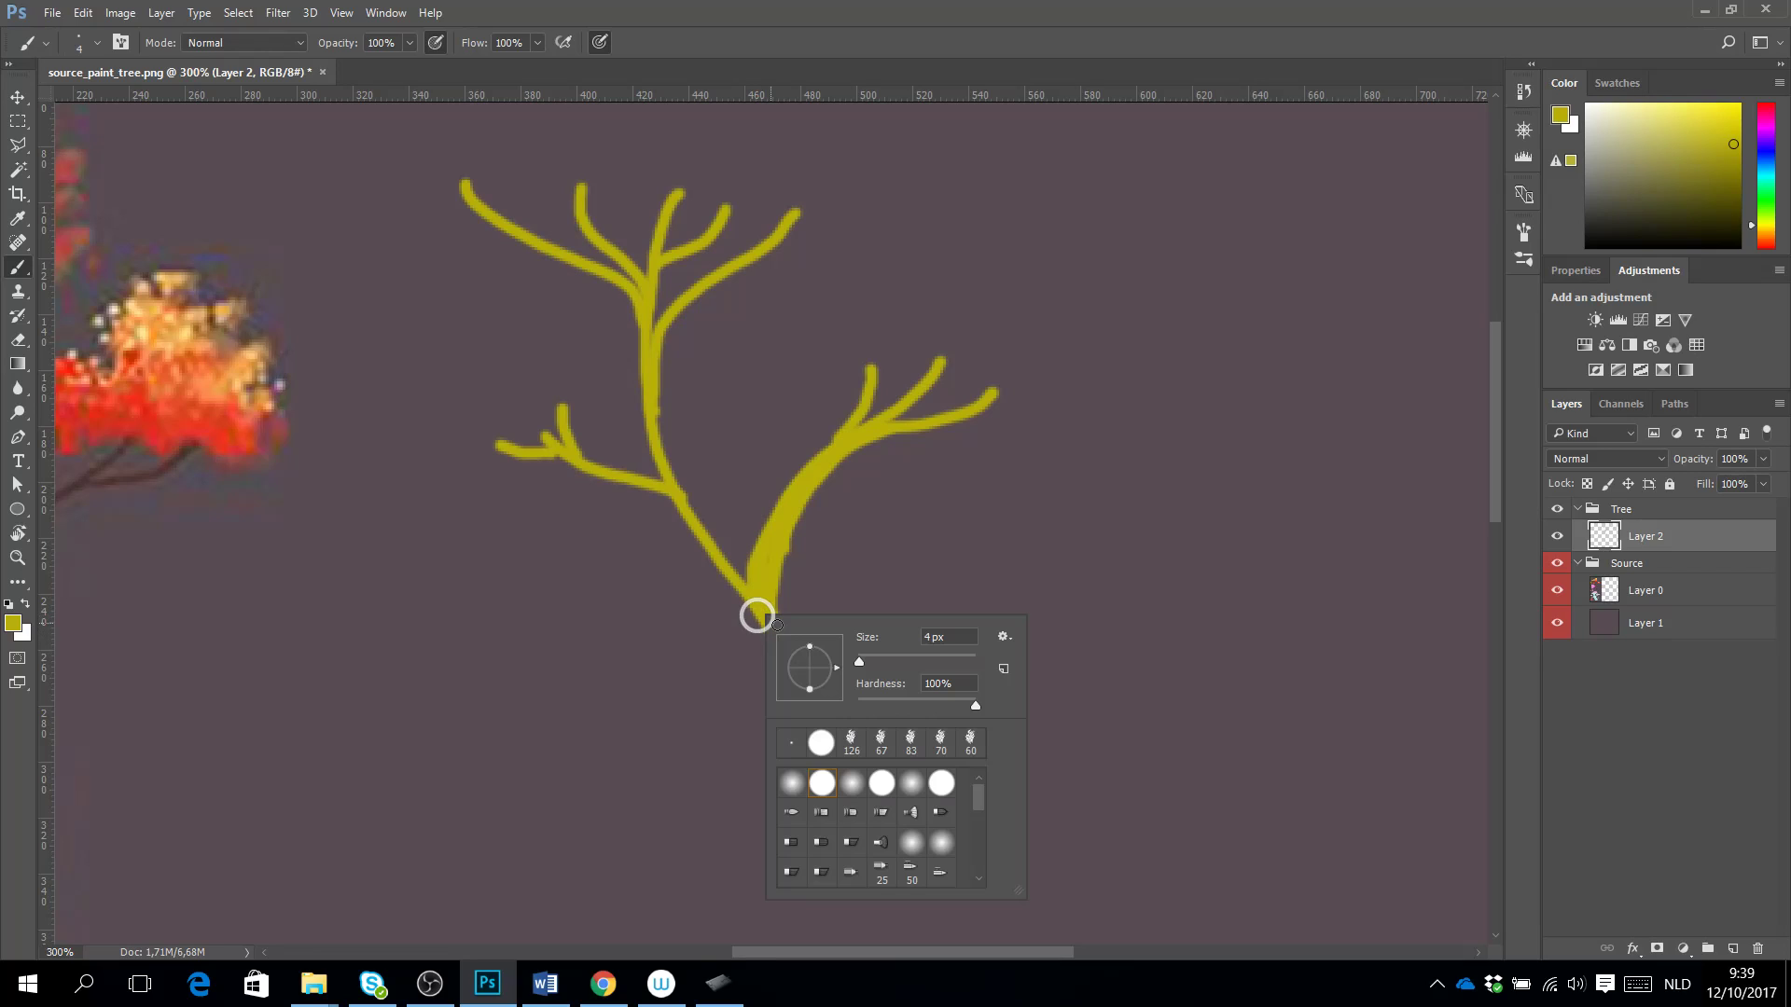
key("Escape")
mouse_move(775, 622)
left_mouse_down()
mouse_move(857, 714)
mouse_move(871, 871)
left_mouse_up()
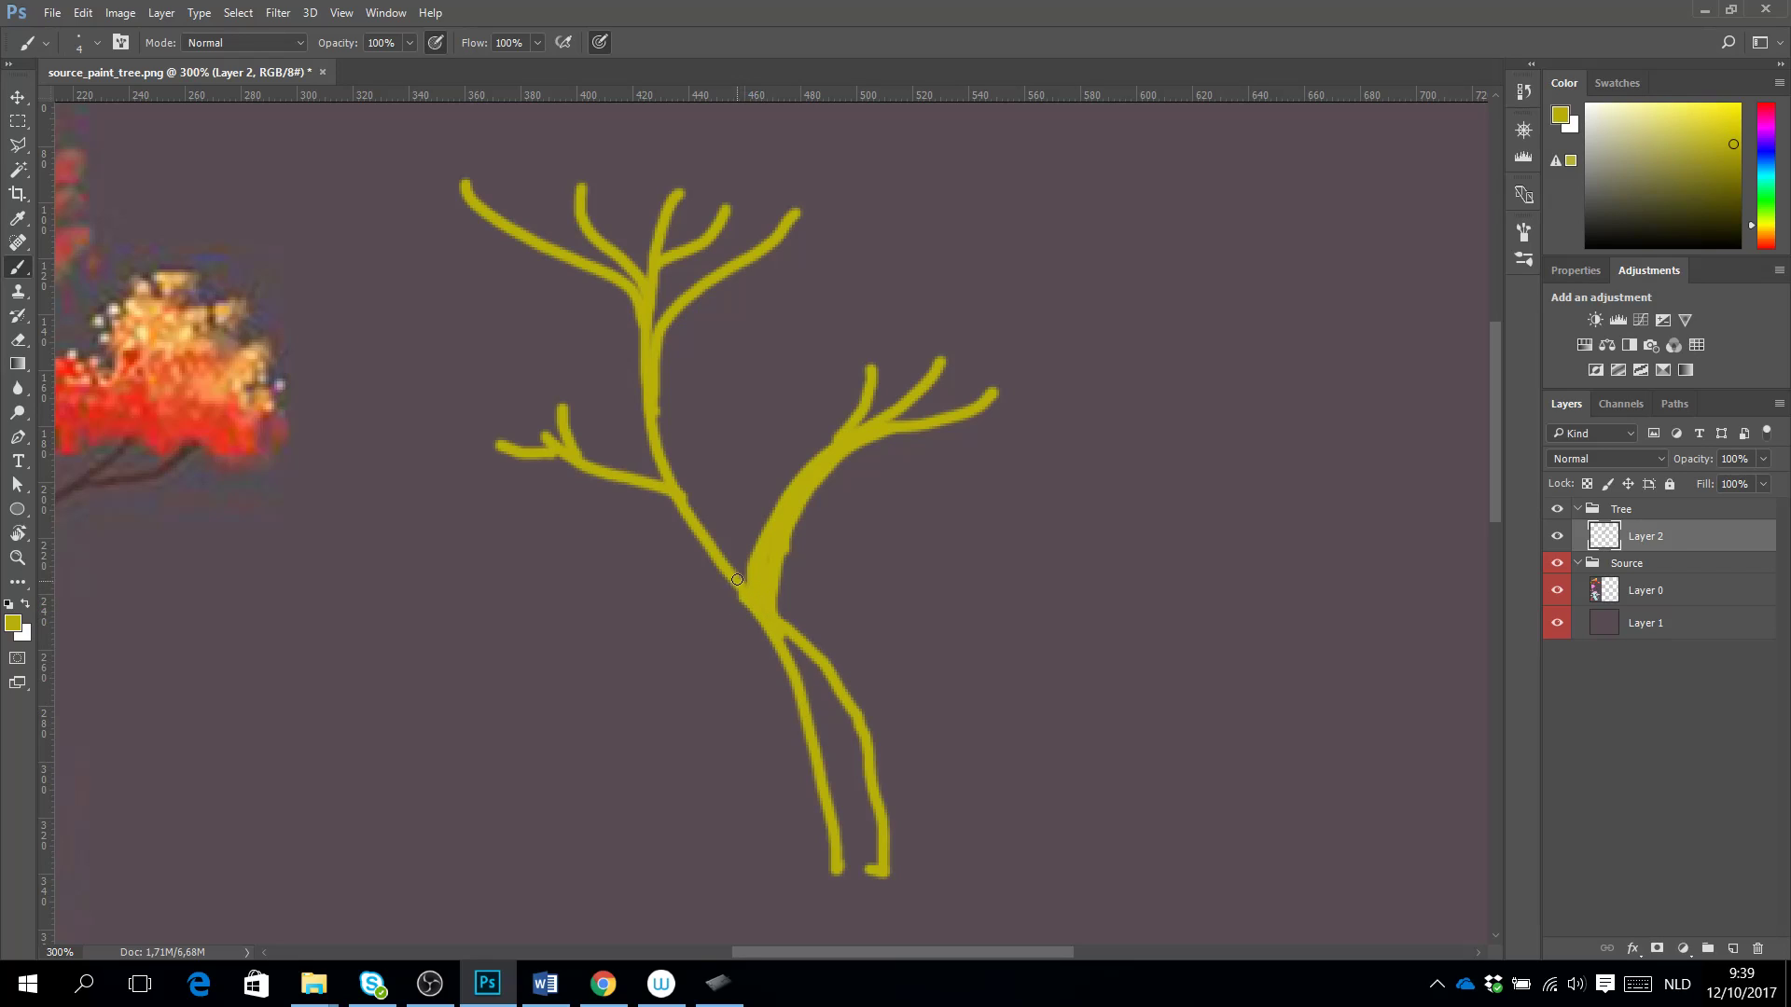
right_click(620, 476)
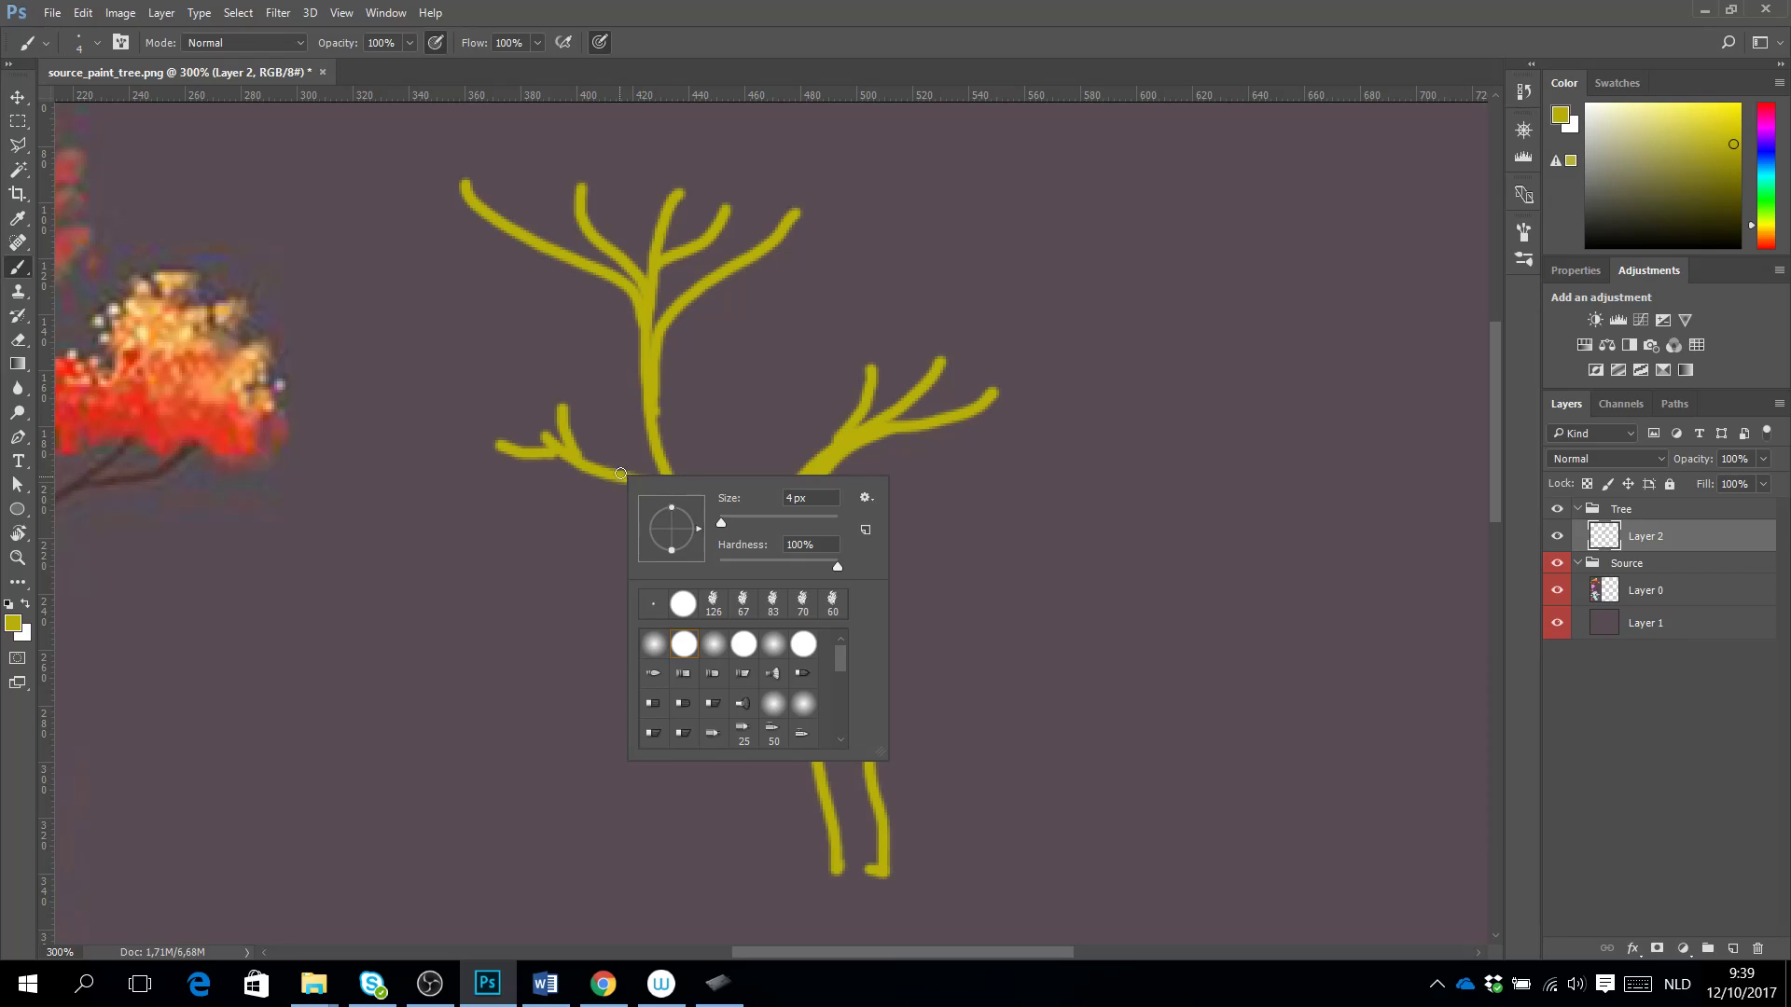
left_click(619, 478)
right_click(622, 479)
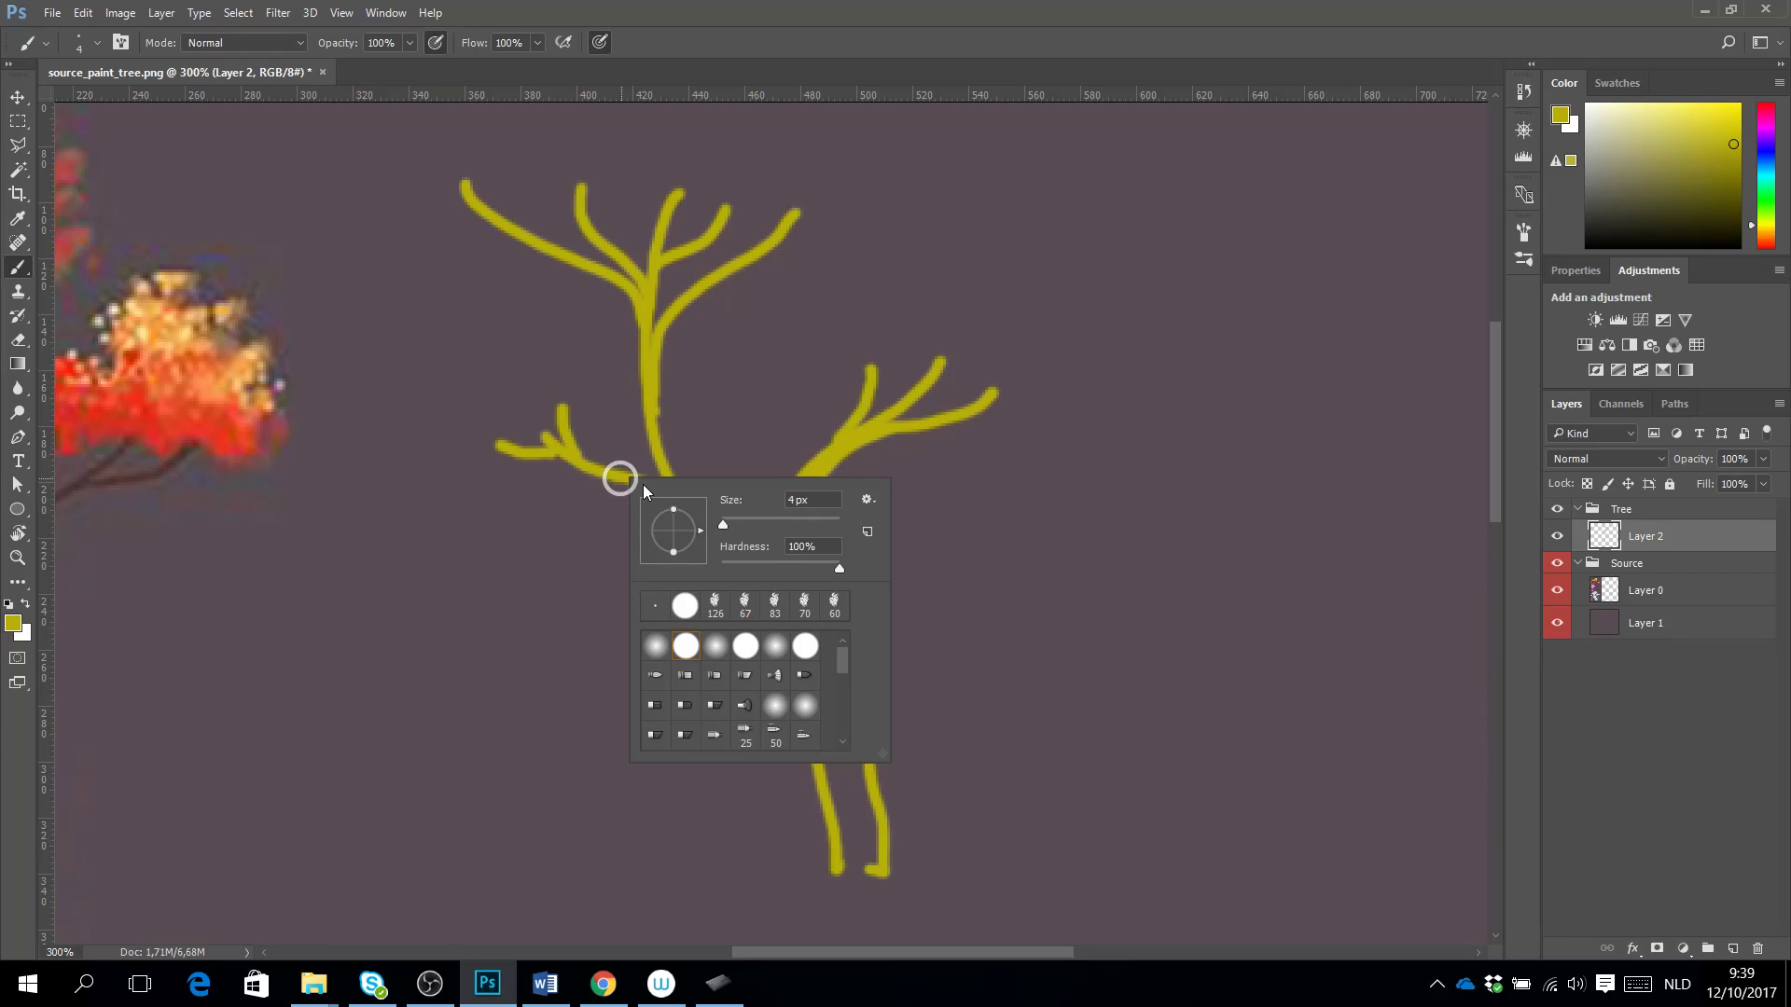
left_click(622, 479)
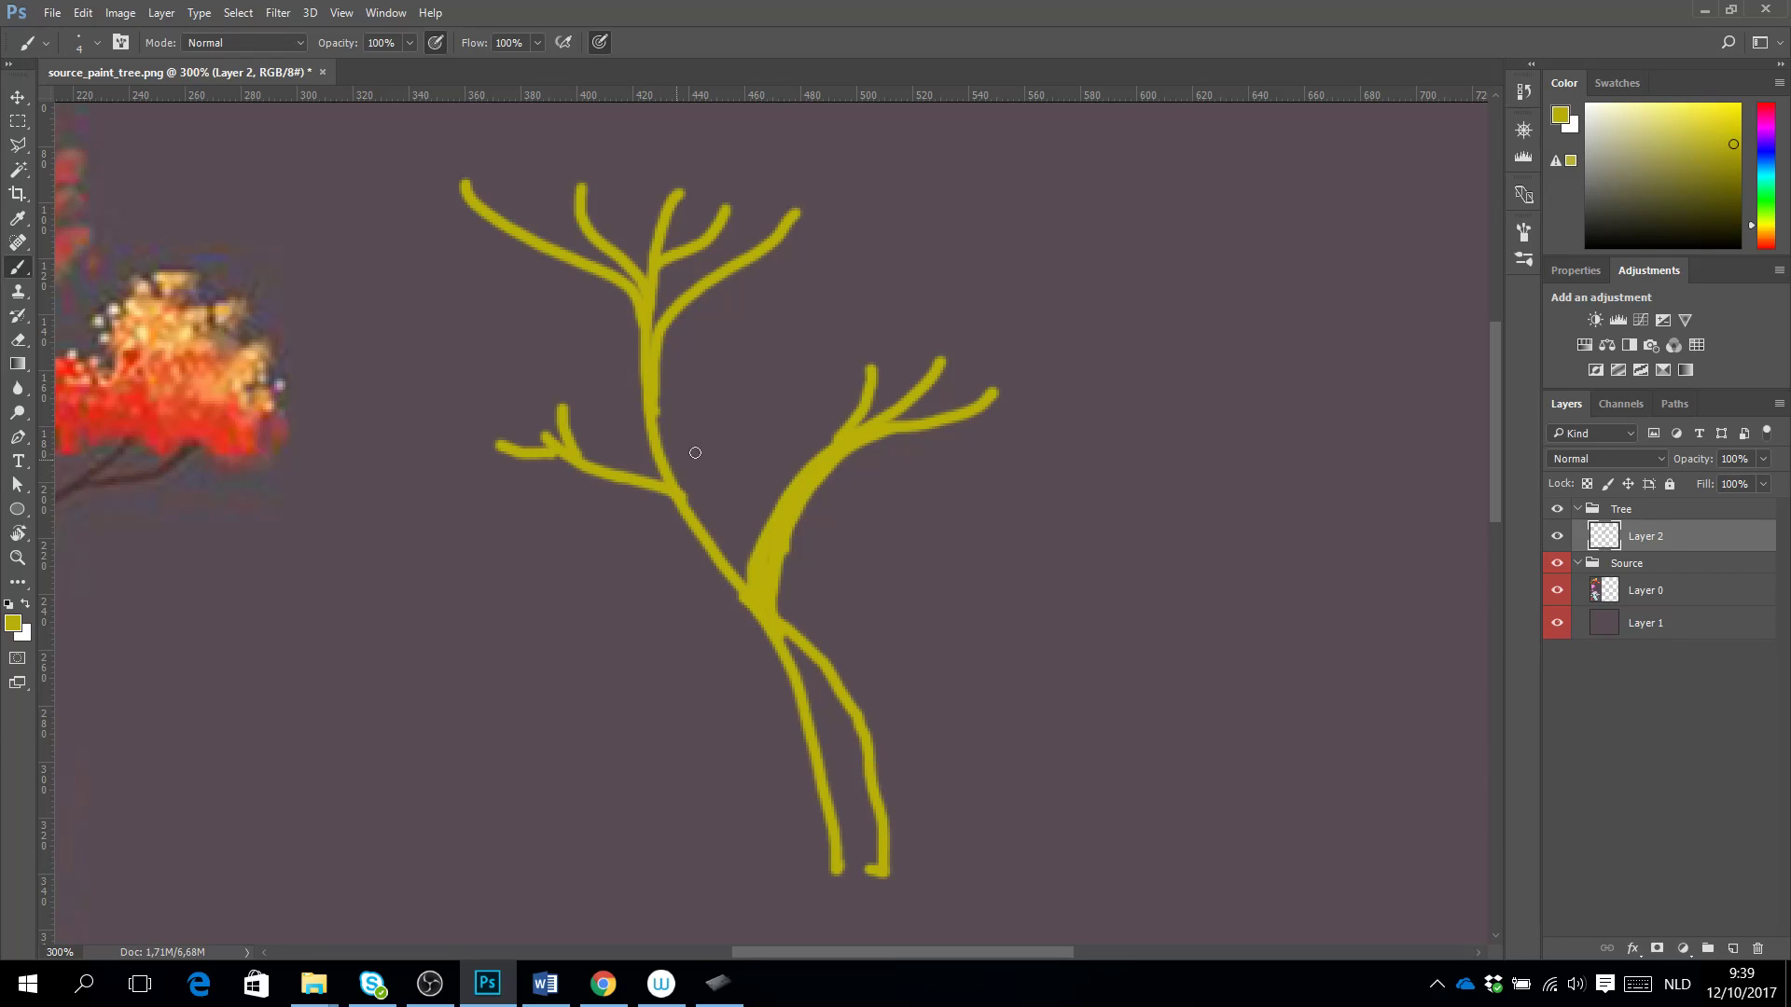
right_click(634, 481)
left_click(637, 481)
right_click(631, 483)
left_click(628, 482)
Thicken the junction of the small left branch and the trunk section running down to the fork.
mouse_move(628, 481)
left_mouse_down()
mouse_move(688, 511)
mouse_move(737, 582)
left_mouse_up()
mouse_move(617, 479)
left_mouse_down()
mouse_move(683, 519)
mouse_move(732, 584)
left_mouse_up()
Fill the lower trunk with olive between its left and right outlines.
left_click_drag(834, 731, 860, 776)
mouse_move(783, 659)
left_mouse_down()
mouse_move(841, 746)
mouse_move(854, 868)
mouse_move(808, 720)
mouse_move(819, 702)
mouse_move(840, 712)
mouse_move(848, 739)
mouse_move(771, 671)
mouse_move(810, 681)
left_mouse_up()
key("]")
key("bracketleft")
key("bracketleft")
key("bracketleft")
key("bracketleft")
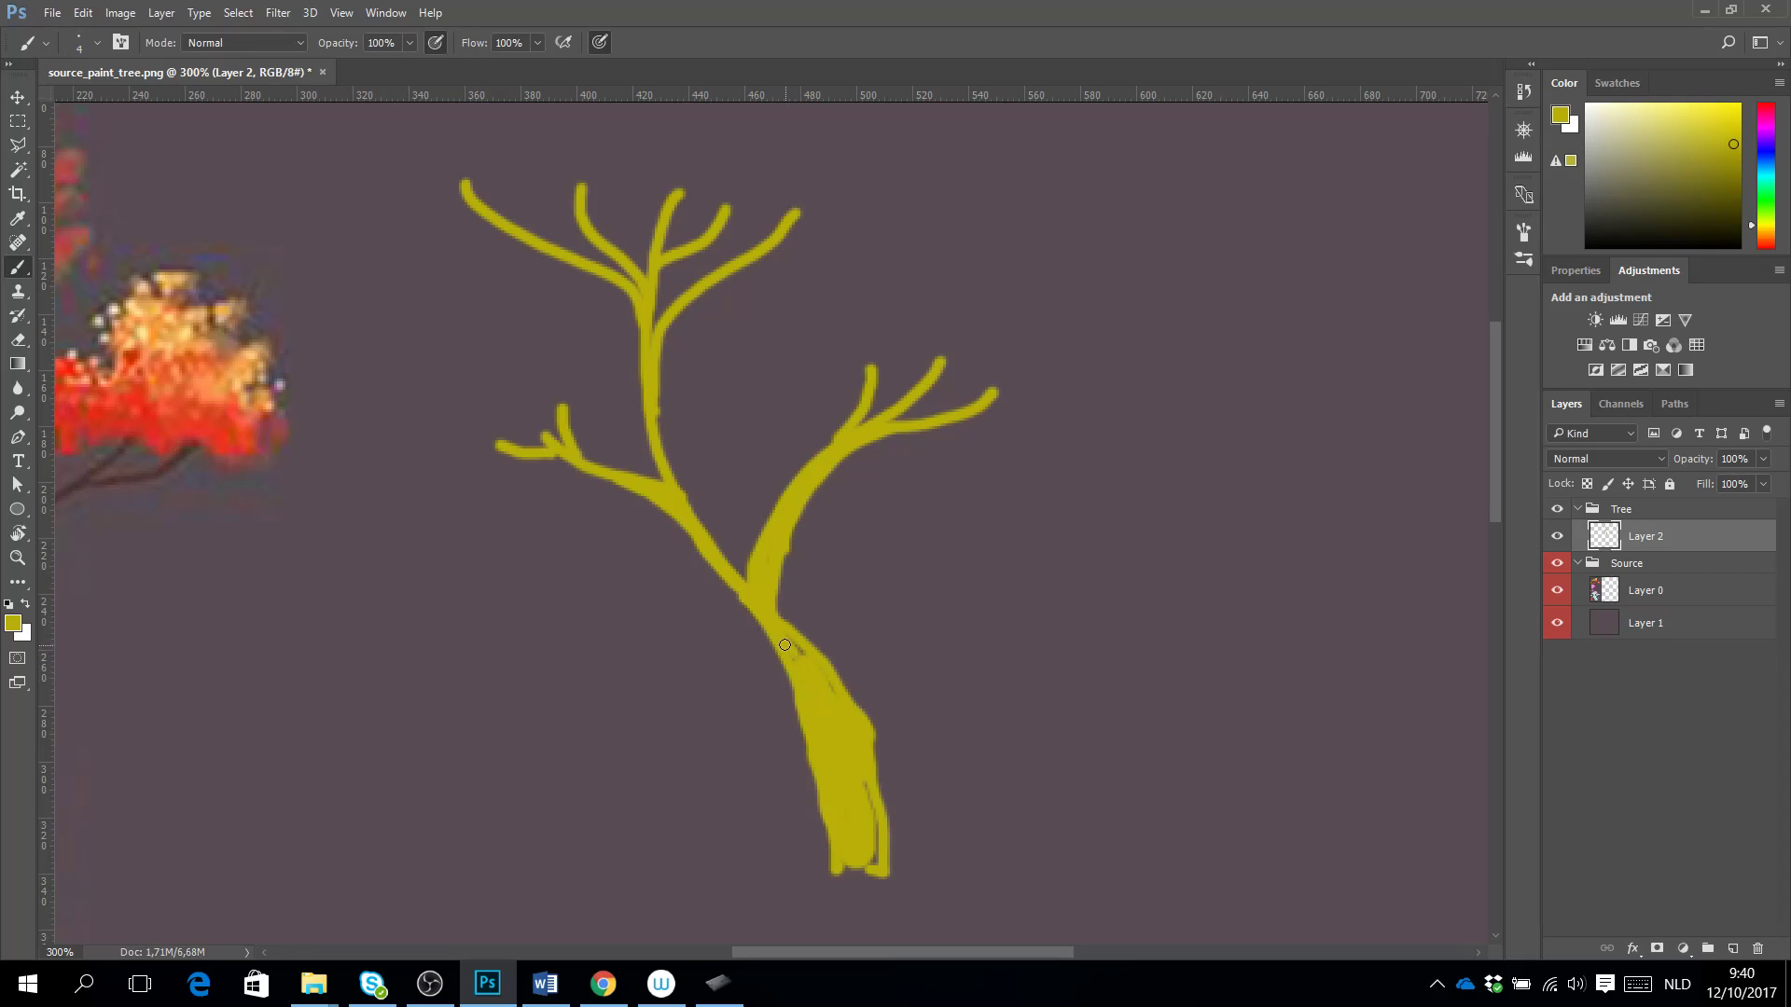
Close the gap at the top of the lower trunk, widen its left edge and thicken the right branch's base.
left_click_drag(783, 641, 804, 662)
left_click_drag(774, 640, 804, 719)
left_click_drag(746, 607, 799, 720)
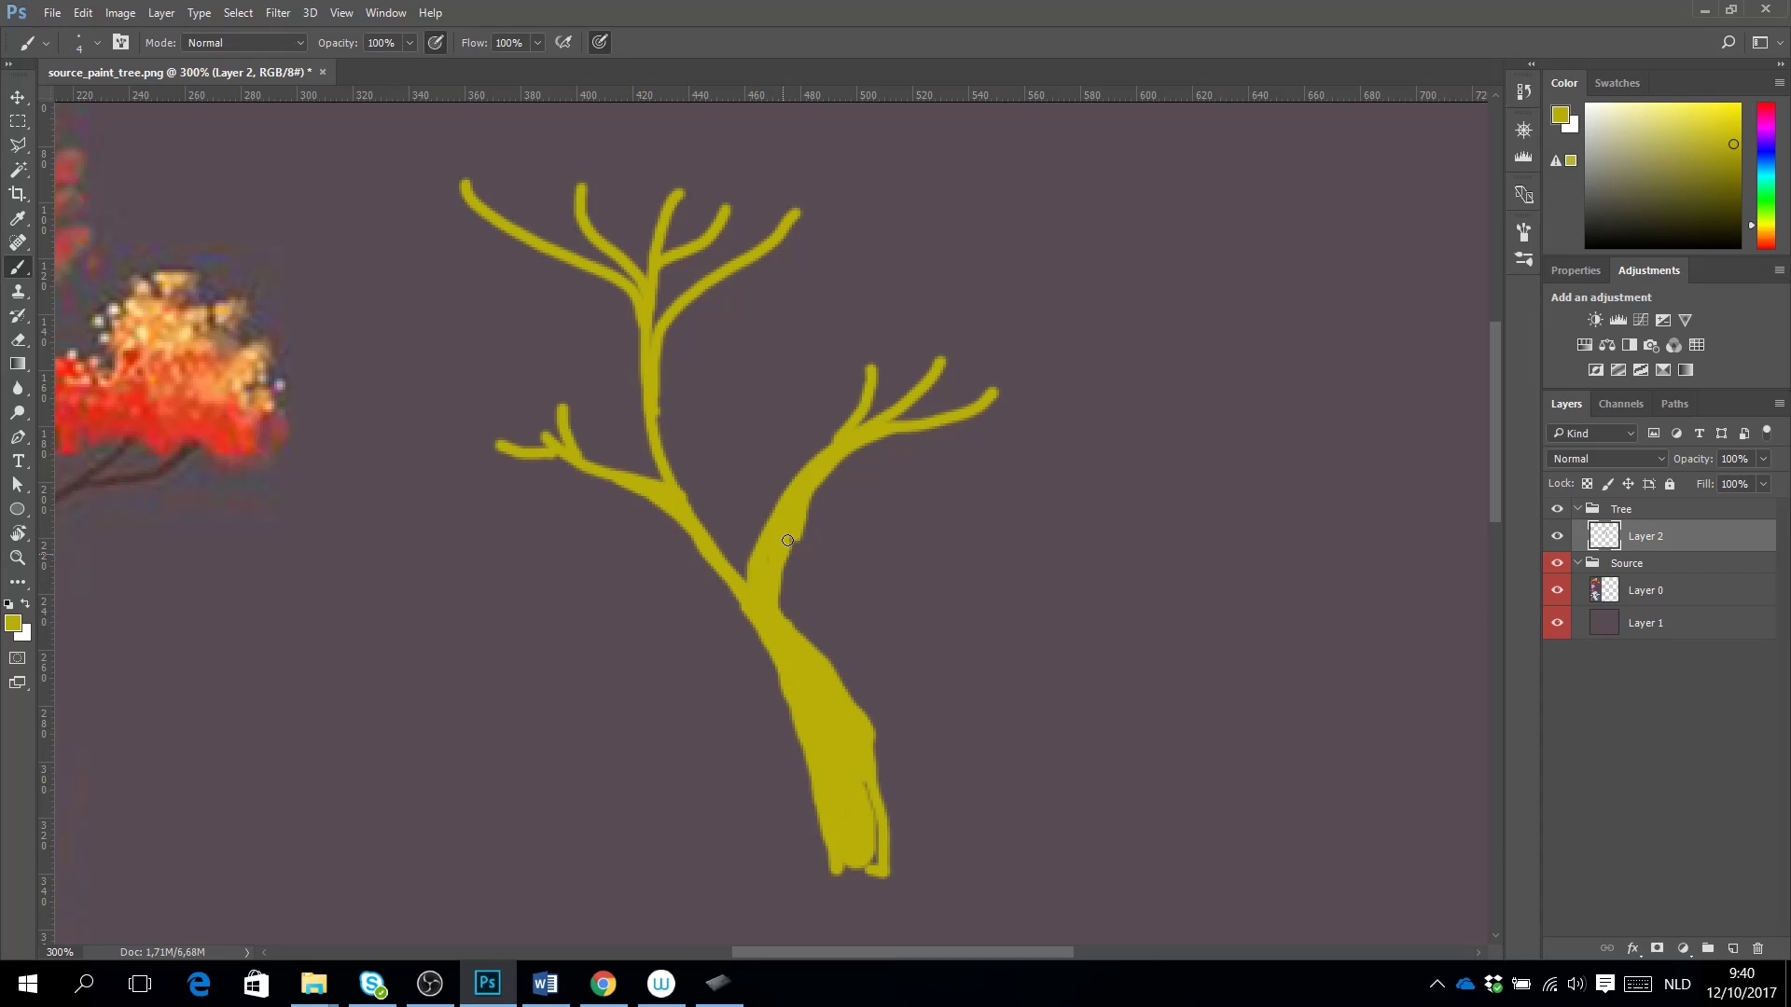
mouse_move(792, 568)
left_mouse_down()
mouse_move(793, 632)
mouse_move(778, 557)
left_mouse_up()
Trim the outer edge of the right branch's base down to the trunk with the Eraser reduced to 10 px.
key("e")
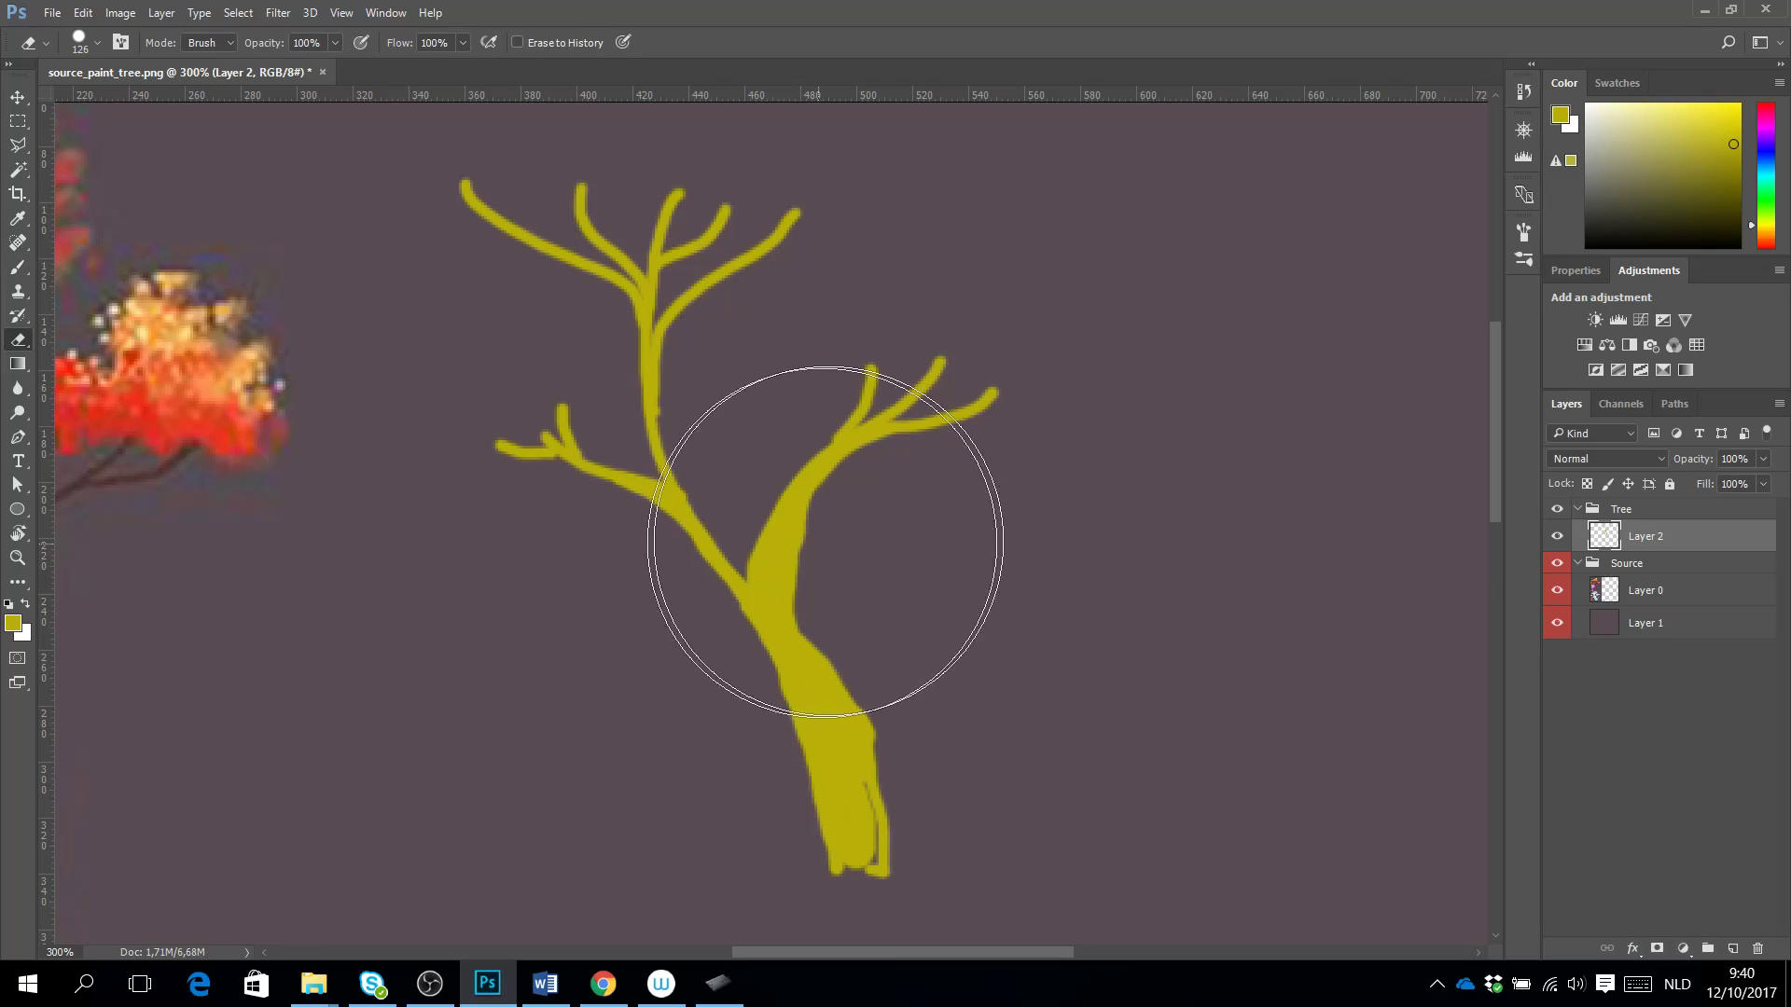
key("bracketleft")
key("bracketleft")
key("bracketleft")
key("bracketleft")
key("bracketleft")
key("bracketleft")
key("bracketleft")
key("bracketleft")
key("bracketleft")
key("bracketleft")
key("bracketleft")
key("bracketleft")
key("bracketleft")
key("bracketleft")
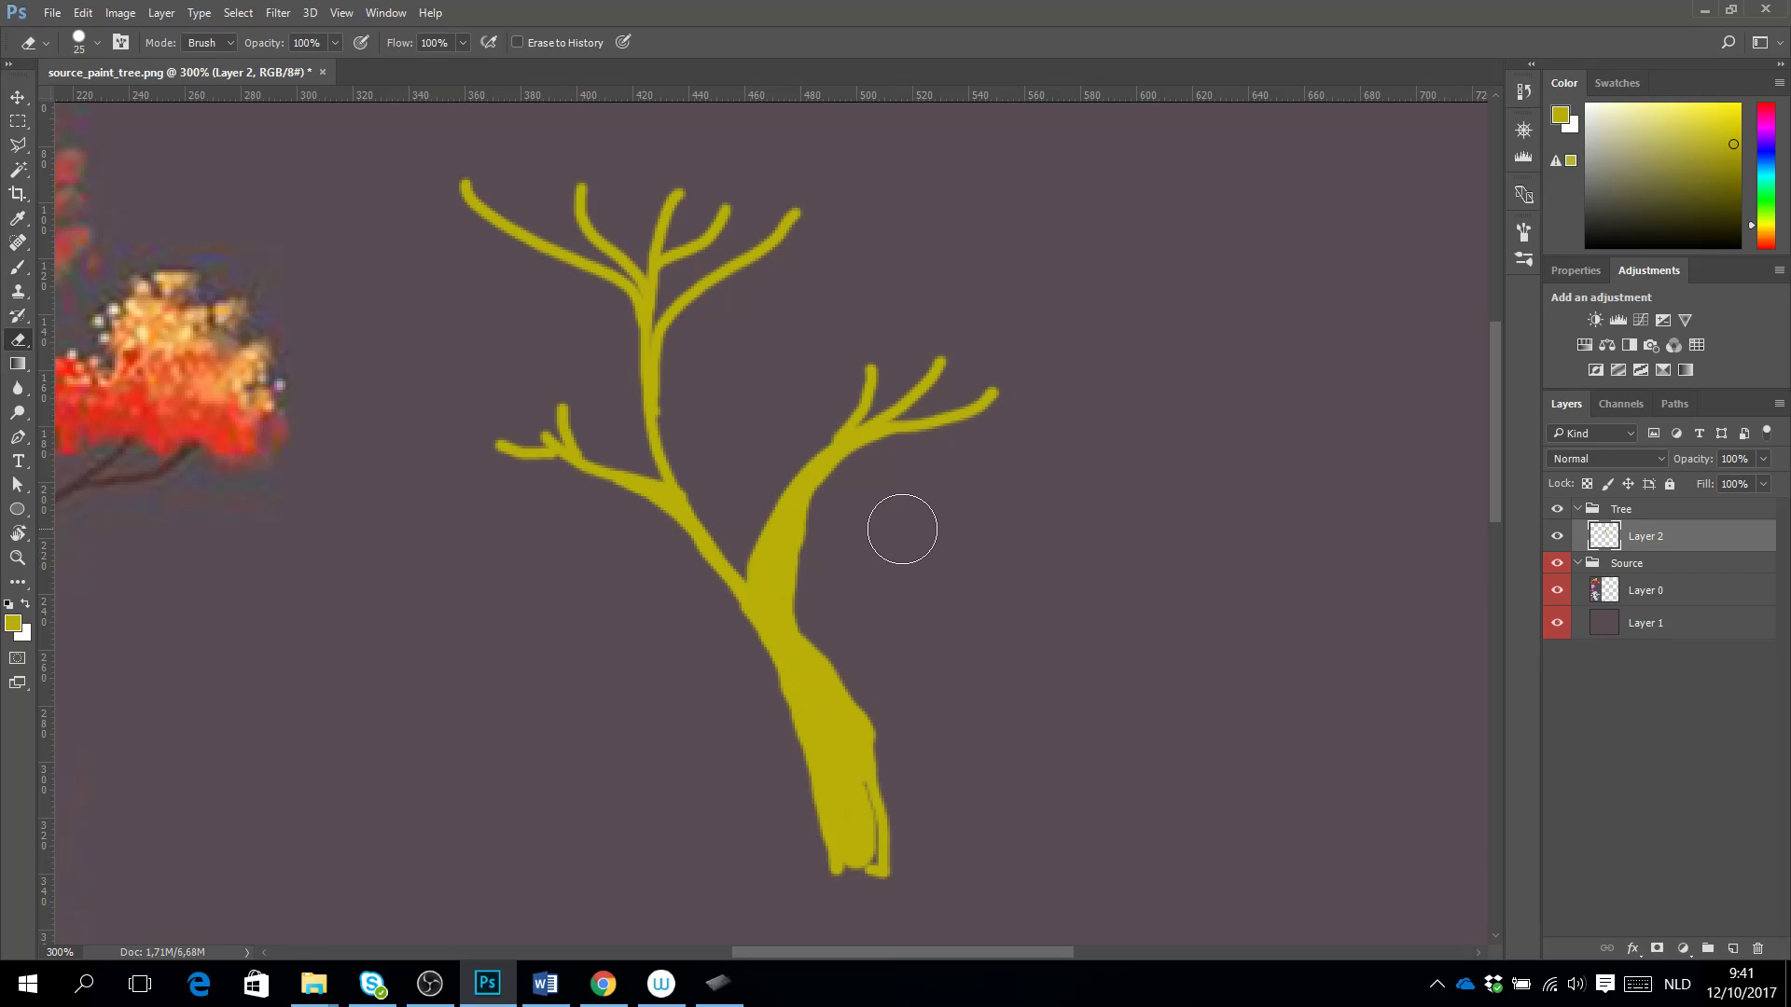
right_click(821, 522)
key("Escape")
left_click_drag(803, 591, 812, 612)
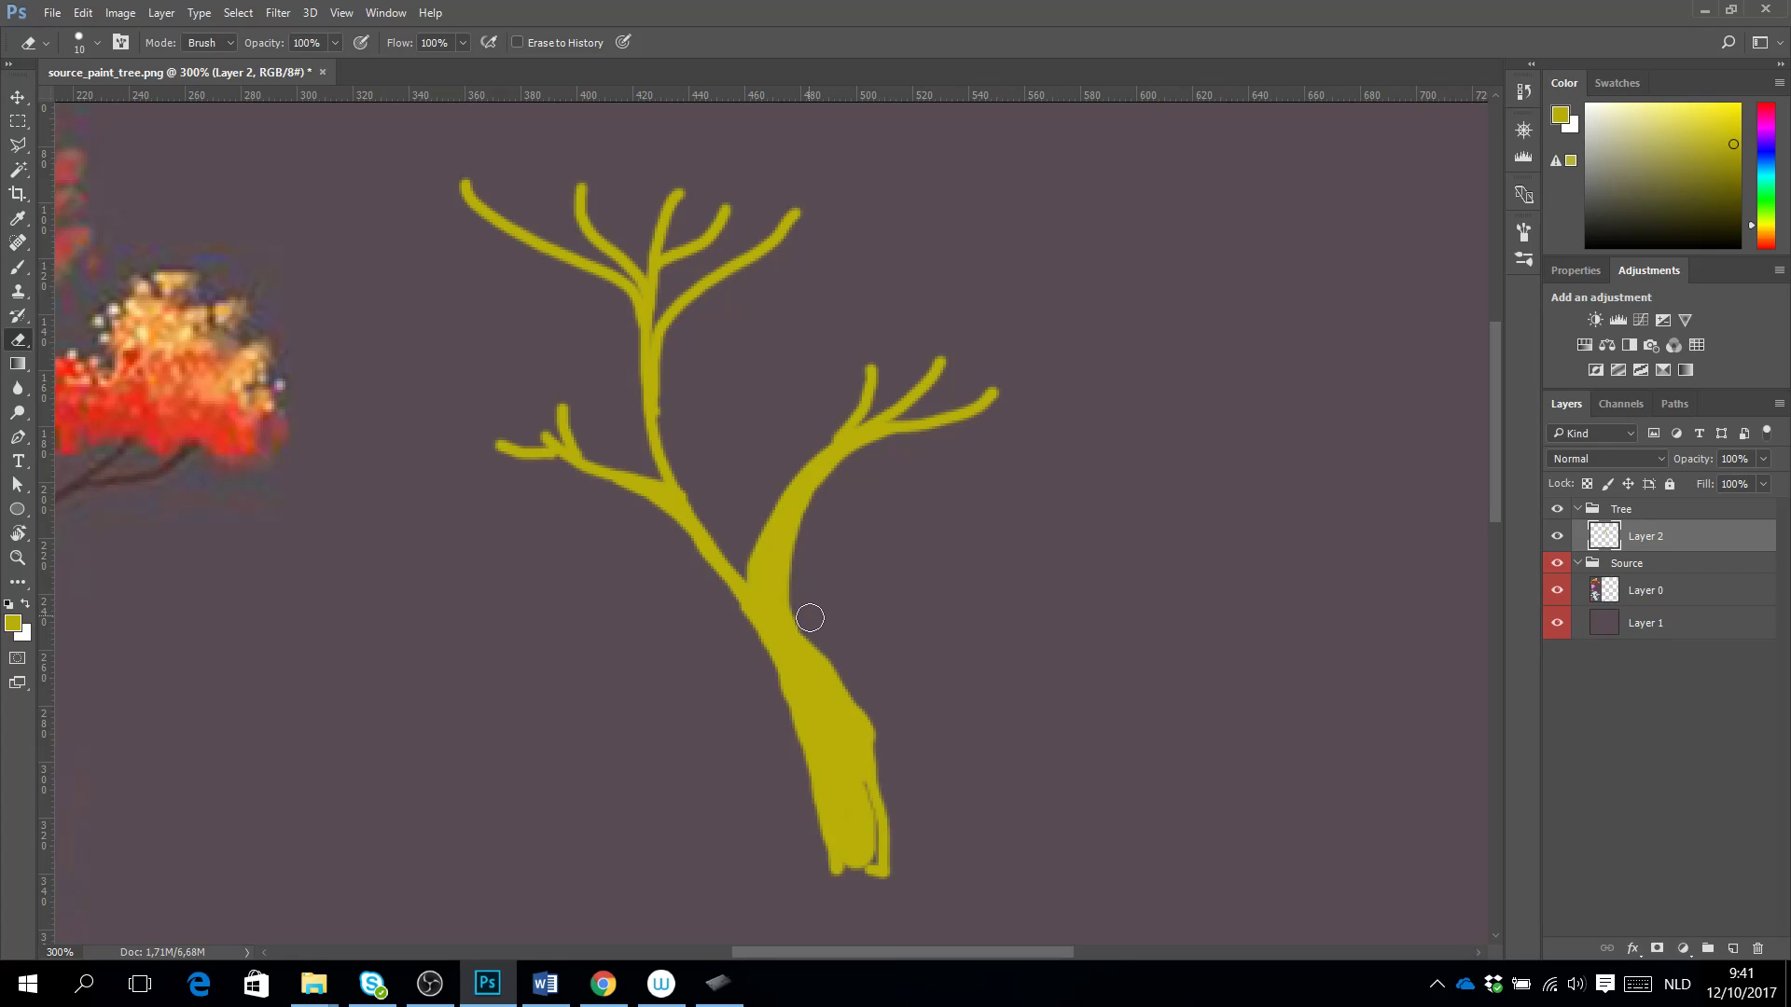
Paint a flared, filled trunk base and smooth the trunk's left edge below the small left branch.
key("b")
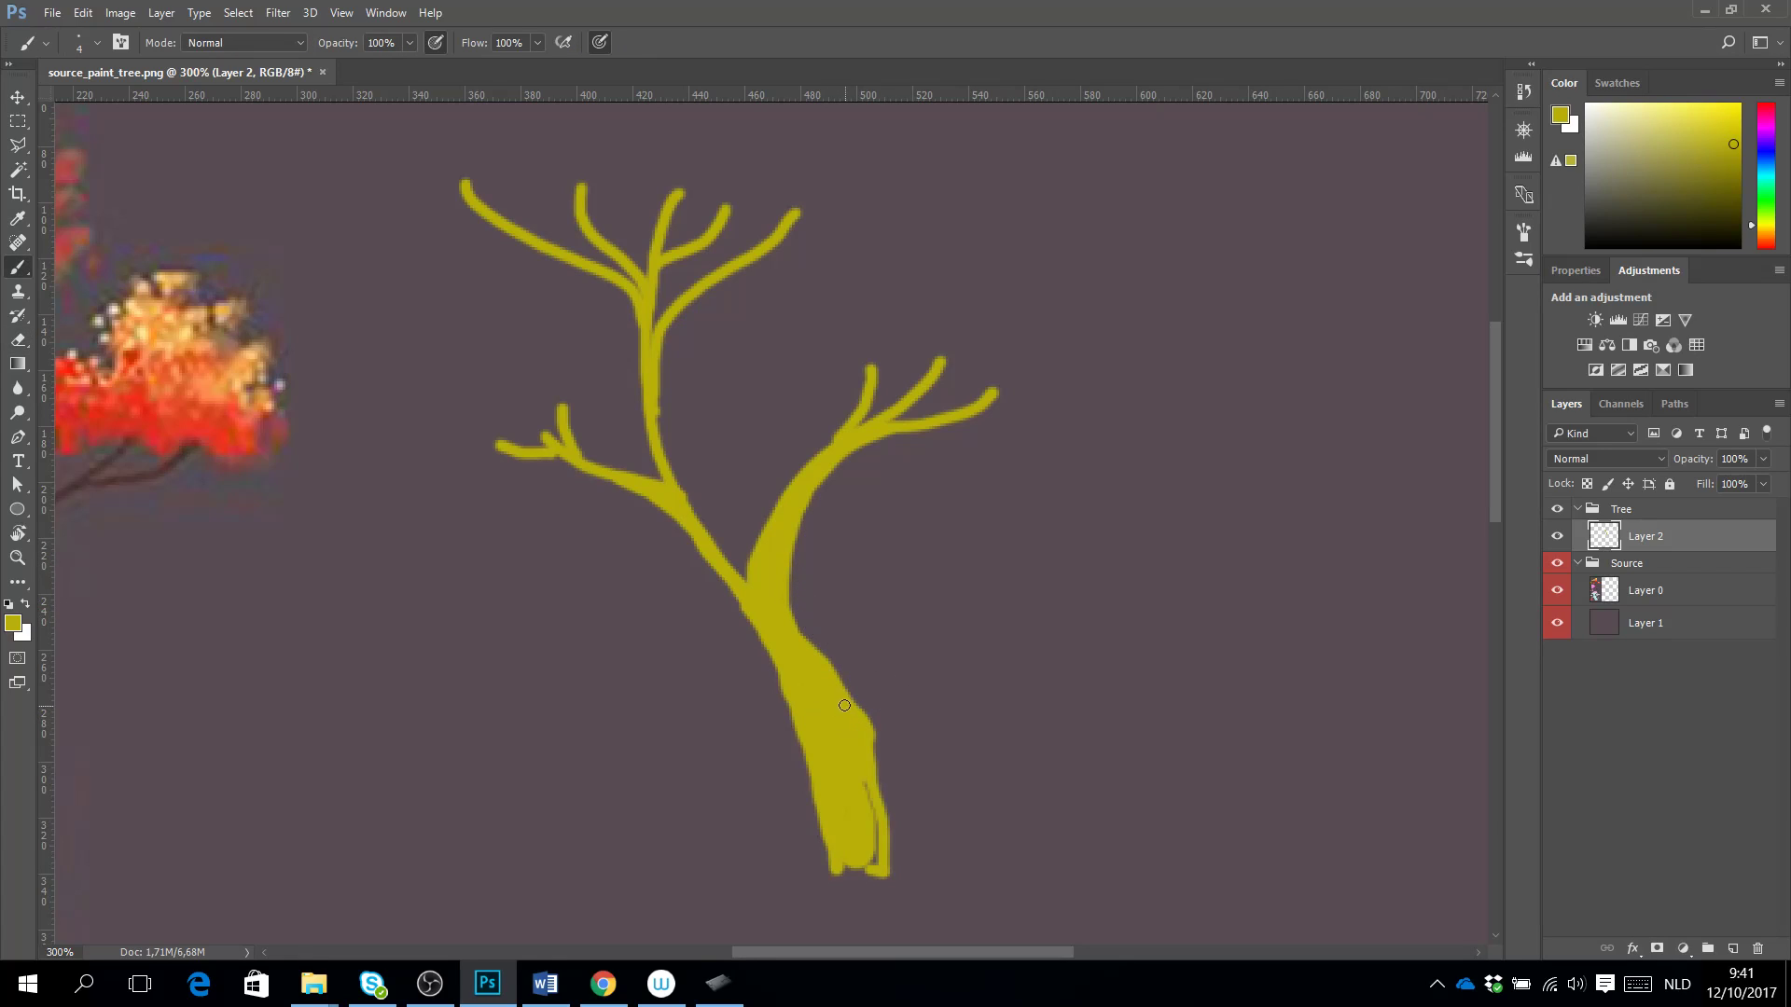
key("bracketright")
right_click(819, 676)
key("Escape")
left_click_drag(861, 720, 902, 872)
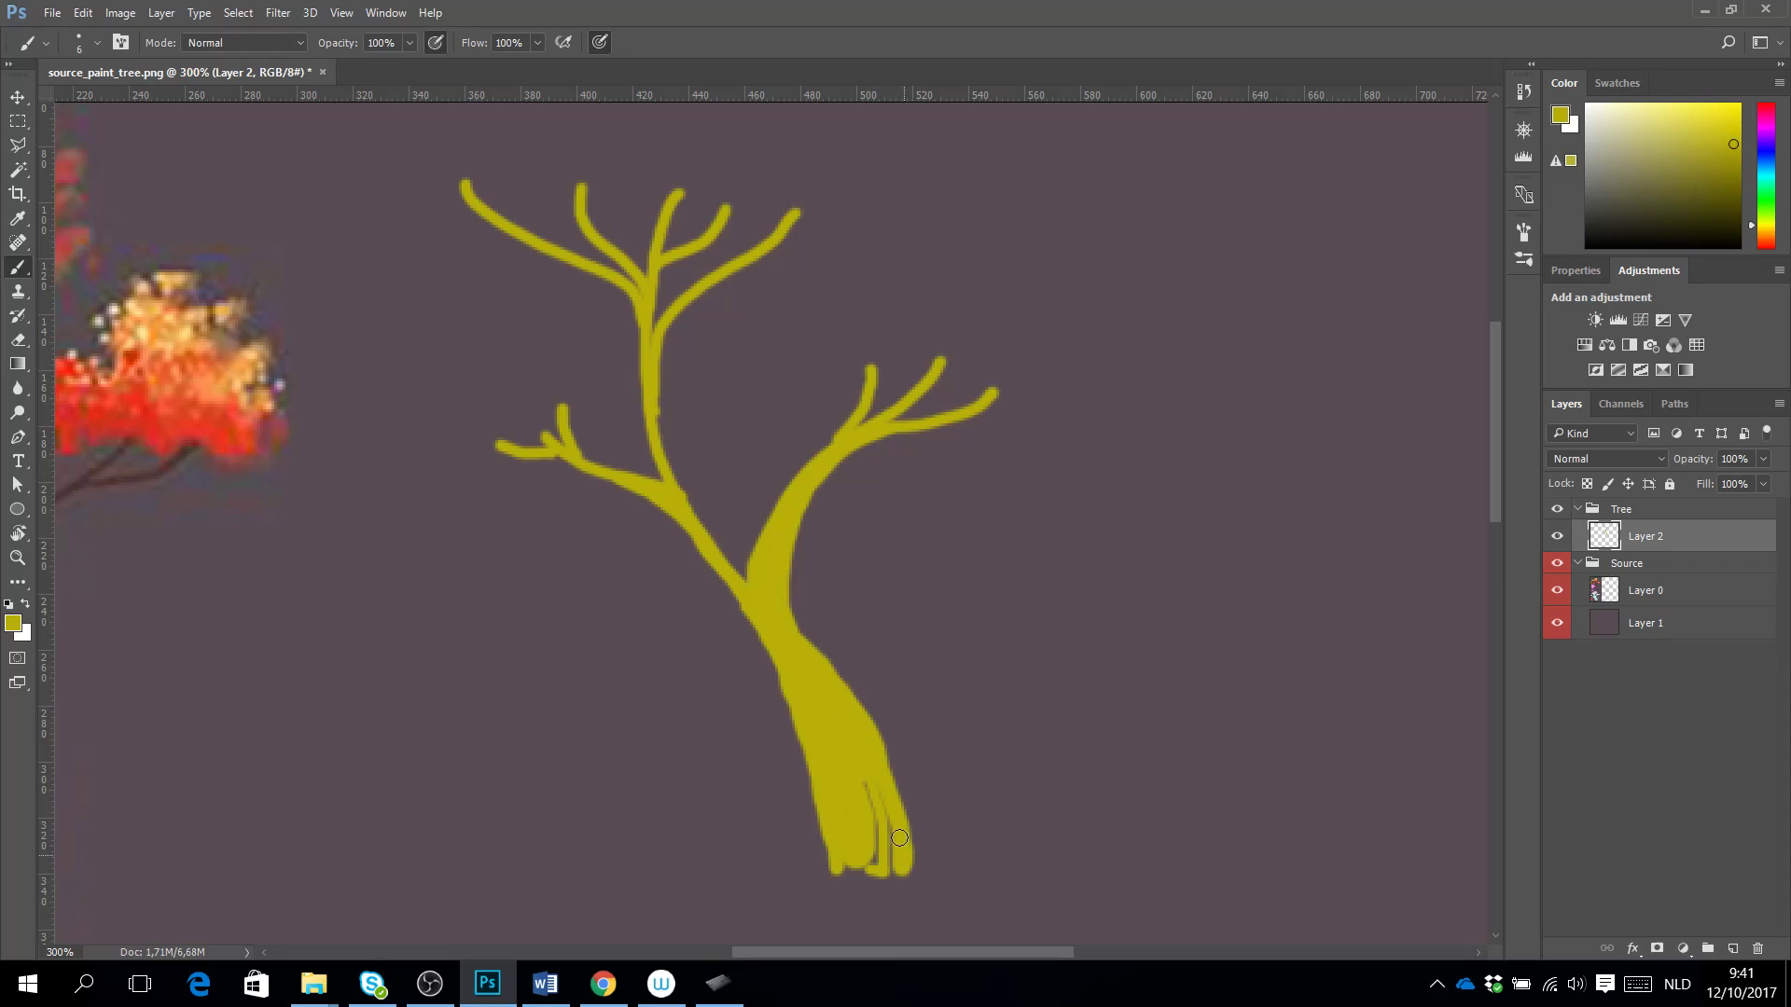
mouse_move(885, 768)
left_mouse_down()
mouse_move(906, 860)
mouse_move(851, 793)
mouse_move(891, 841)
mouse_move(865, 849)
mouse_move(842, 743)
mouse_move(809, 716)
mouse_move(821, 805)
mouse_move(802, 863)
mouse_move(825, 824)
left_mouse_up()
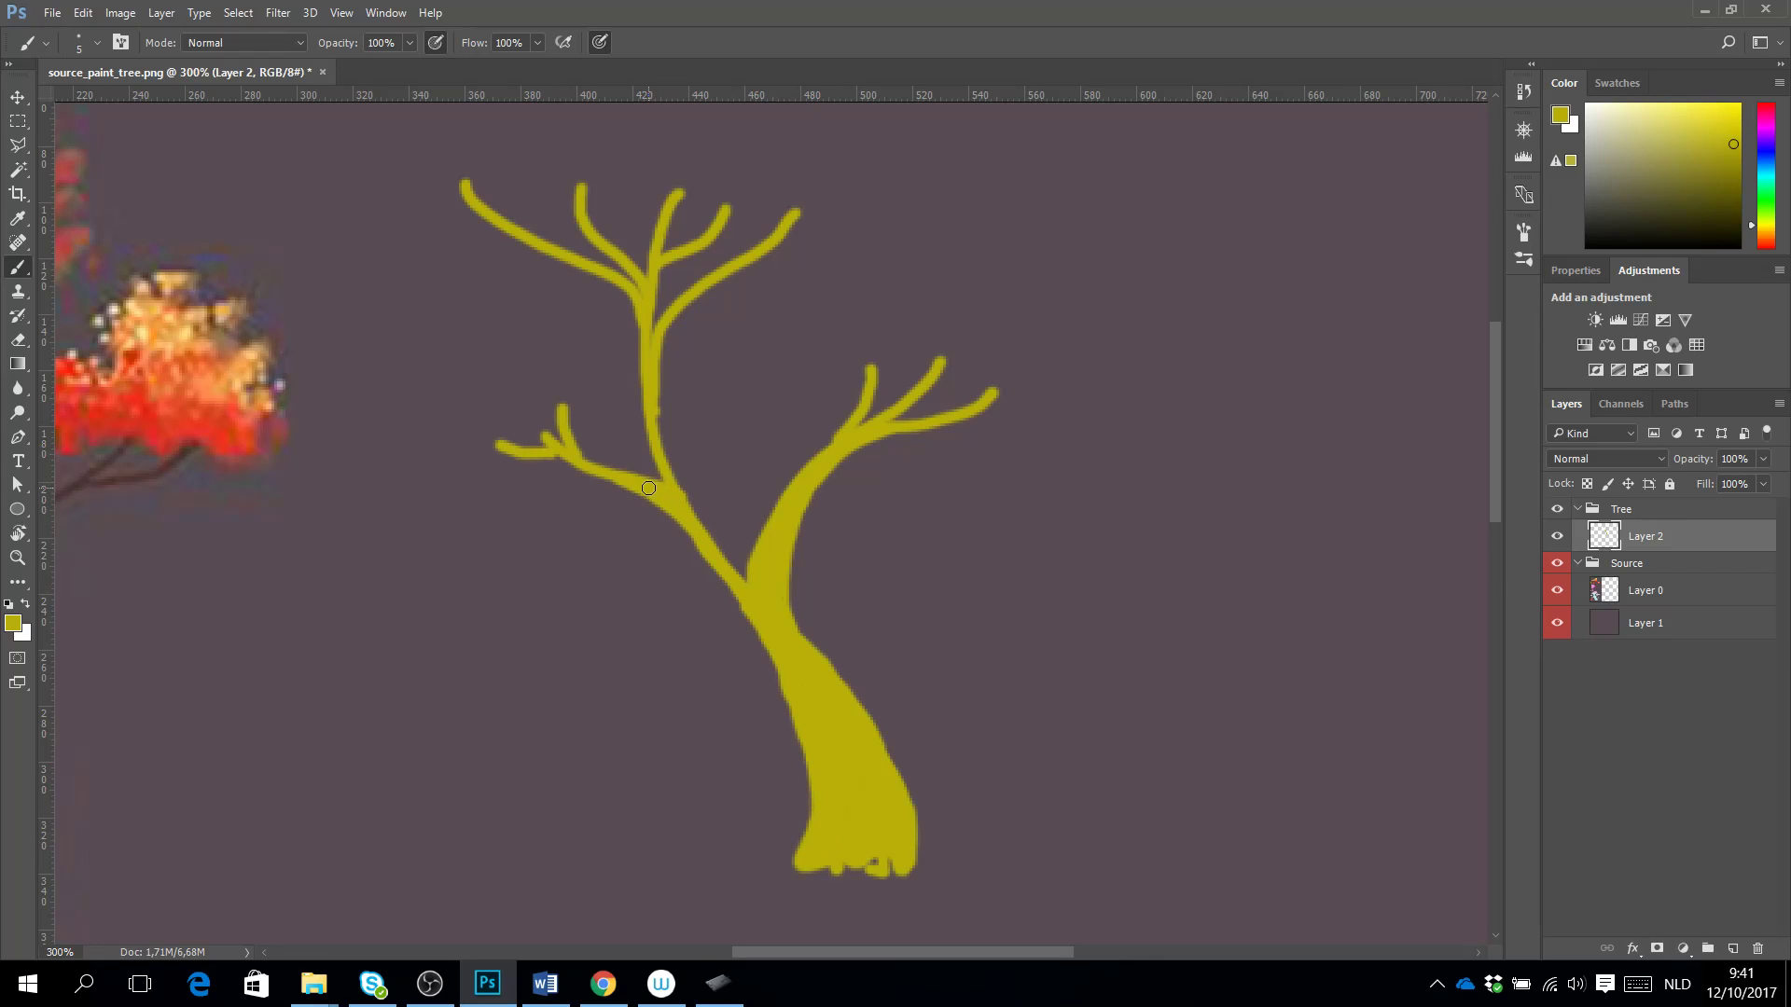
left_click_drag(648, 490, 790, 689)
left_click(559, 456)
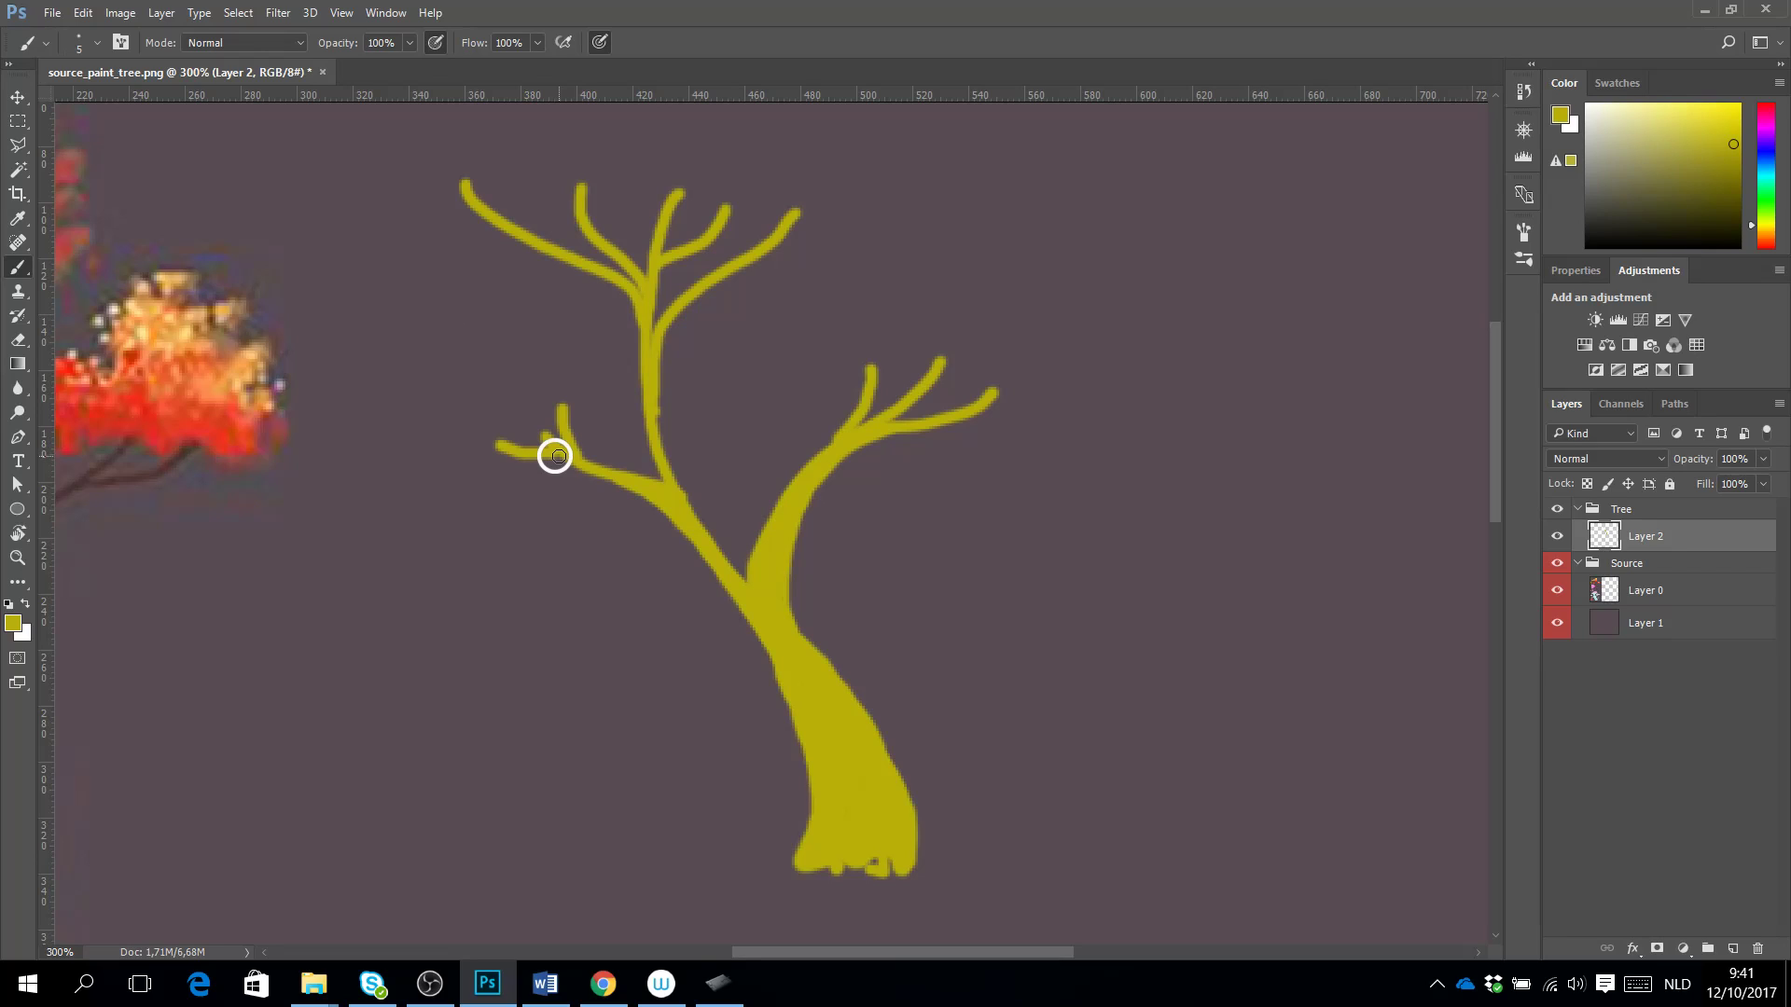
right_click(553, 457)
left_click(555, 453)
right_click(555, 453)
left_click(556, 454)
right_click(563, 457)
left_click(570, 461)
right_click(569, 459)
Widen the upper trunk with a curved stroke from the crown to the right branch and fill the gap inside the fork.
left_click(718, 308)
right_click(673, 350)
left_click(674, 350)
mouse_move(658, 261)
left_mouse_down()
mouse_move(672, 435)
mouse_move(749, 534)
left_mouse_up()
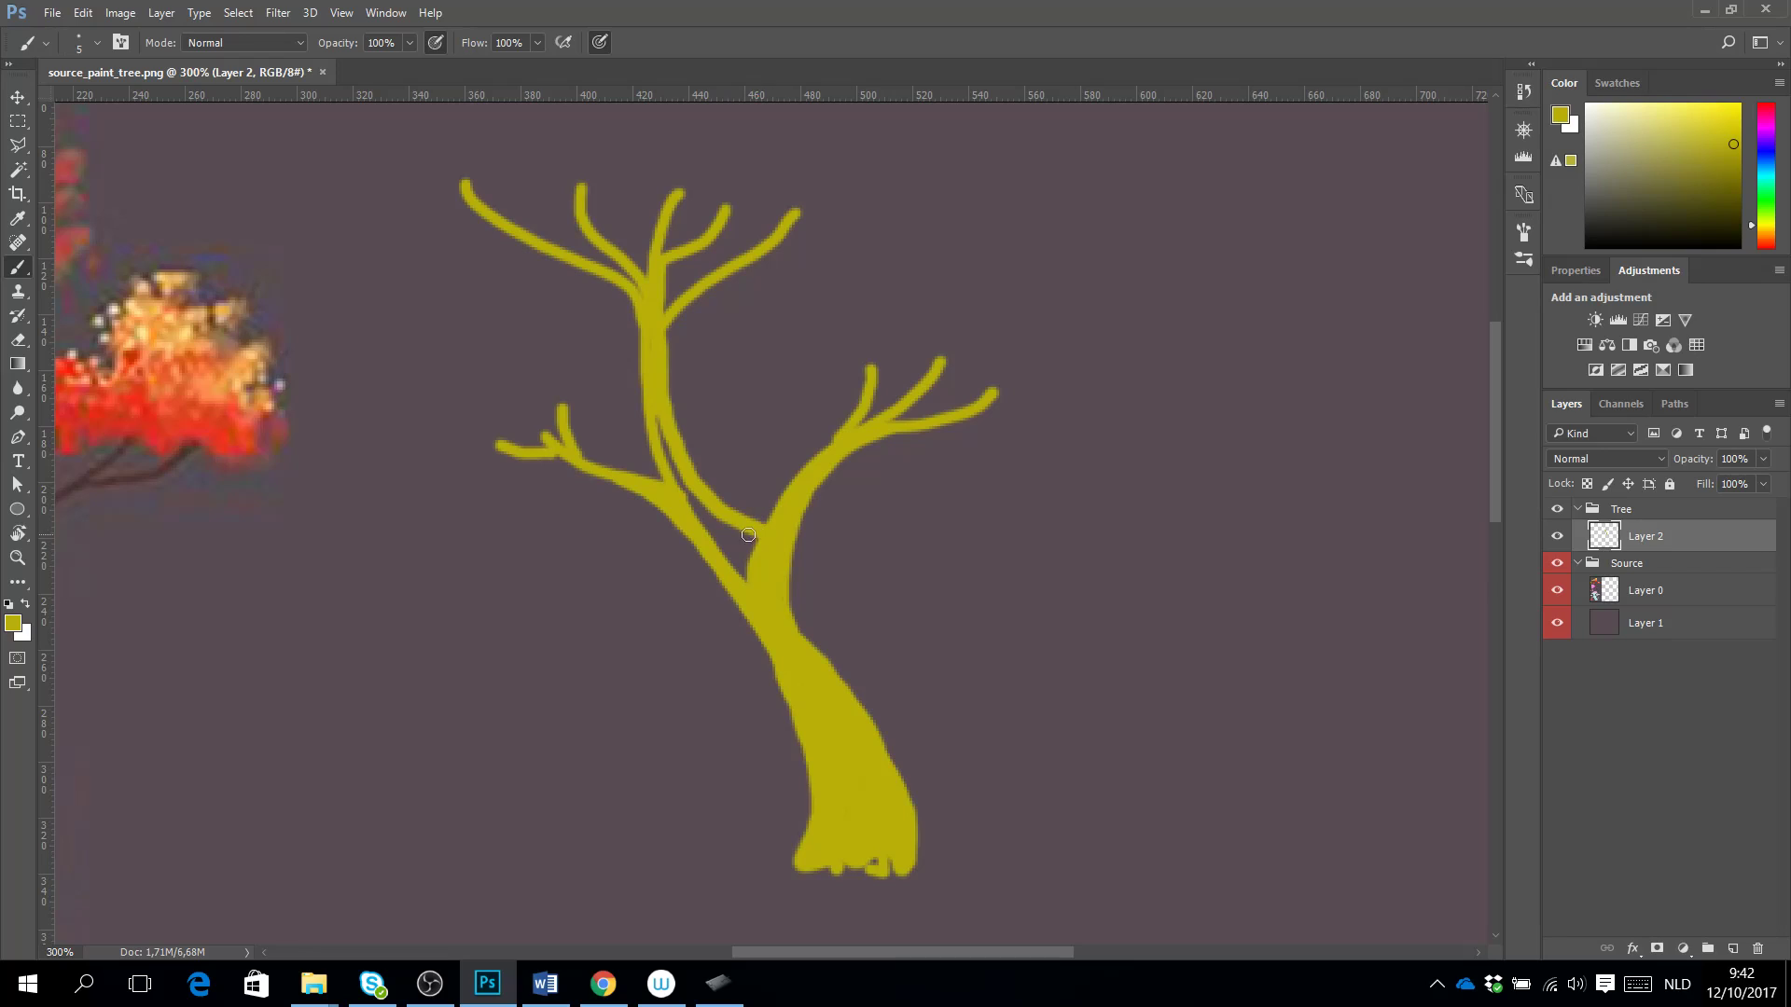
mouse_move(659, 426)
left_mouse_down()
mouse_move(708, 529)
mouse_move(676, 514)
mouse_move(681, 494)
mouse_move(711, 524)
mouse_move(667, 477)
mouse_move(746, 532)
mouse_move(712, 522)
mouse_move(739, 548)
mouse_move(725, 526)
mouse_move(751, 537)
mouse_move(707, 539)
mouse_move(724, 551)
mouse_move(705, 530)
mouse_move(751, 578)
left_mouse_up()
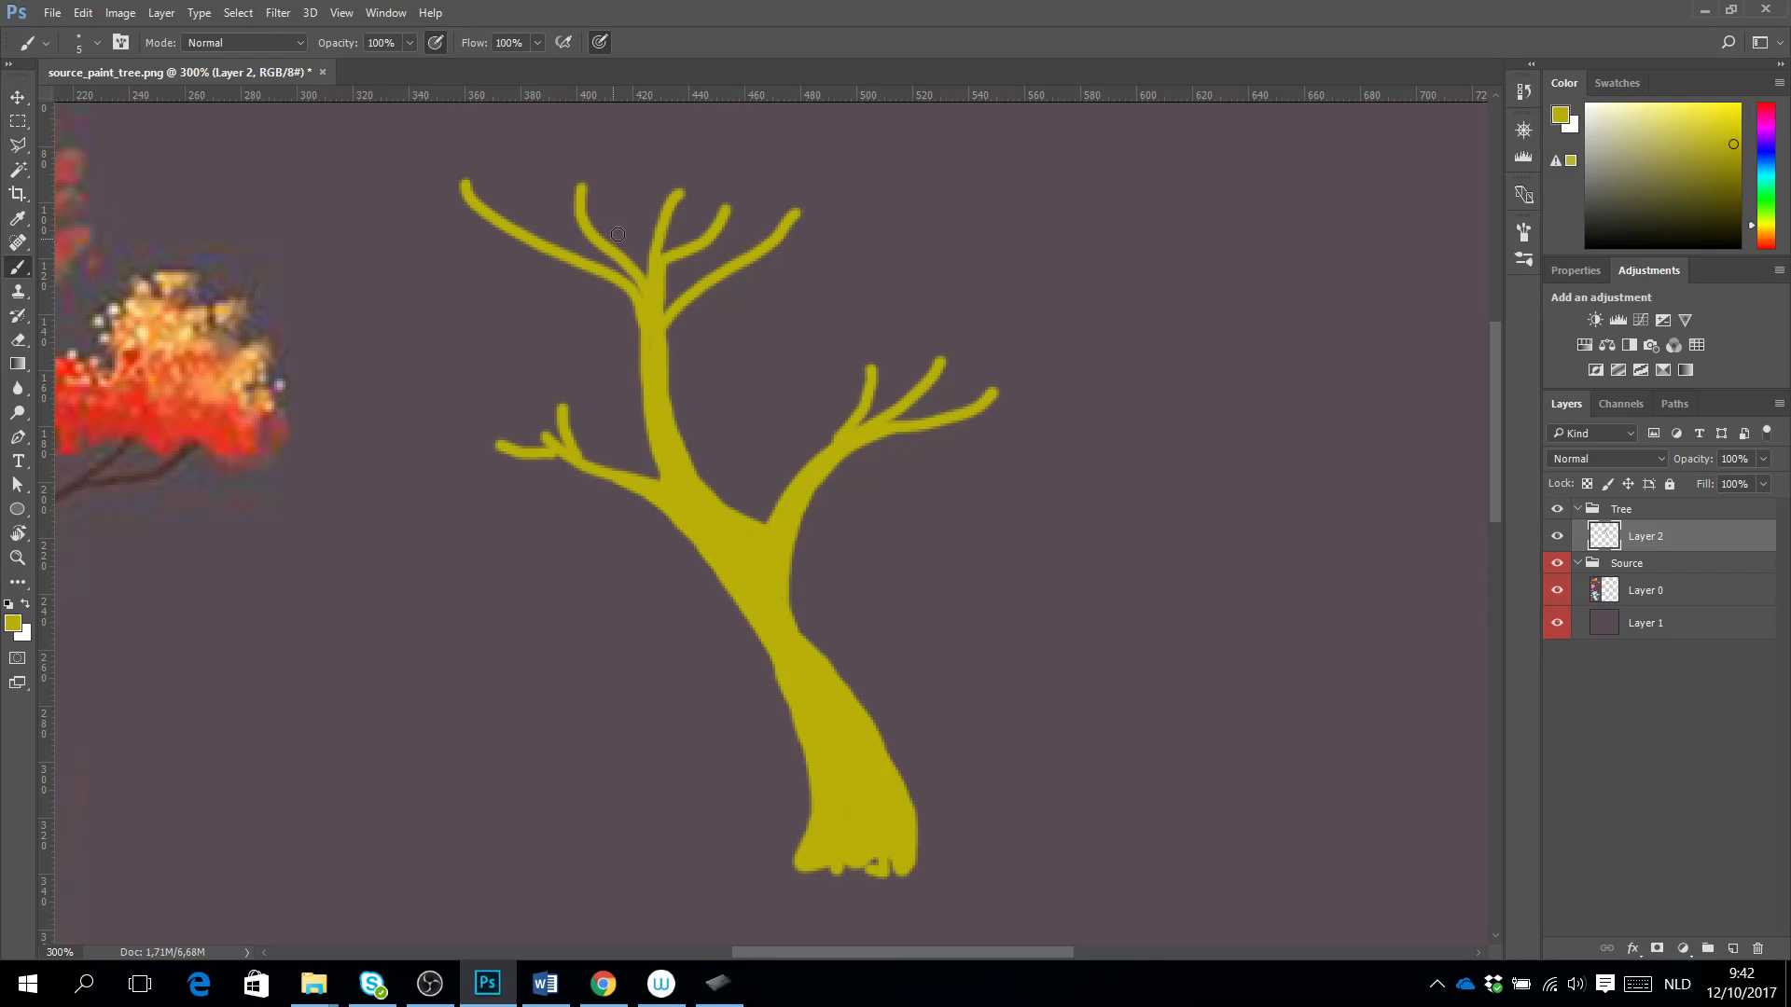
Thicken the underside of the long upper-left branch from its middle to the trunk with the 5 px brush.
right_click(575, 262)
left_click(570, 250)
right_click(572, 248)
left_click(578, 260)
right_click(588, 265)
left_click(591, 269)
right_click(592, 270)
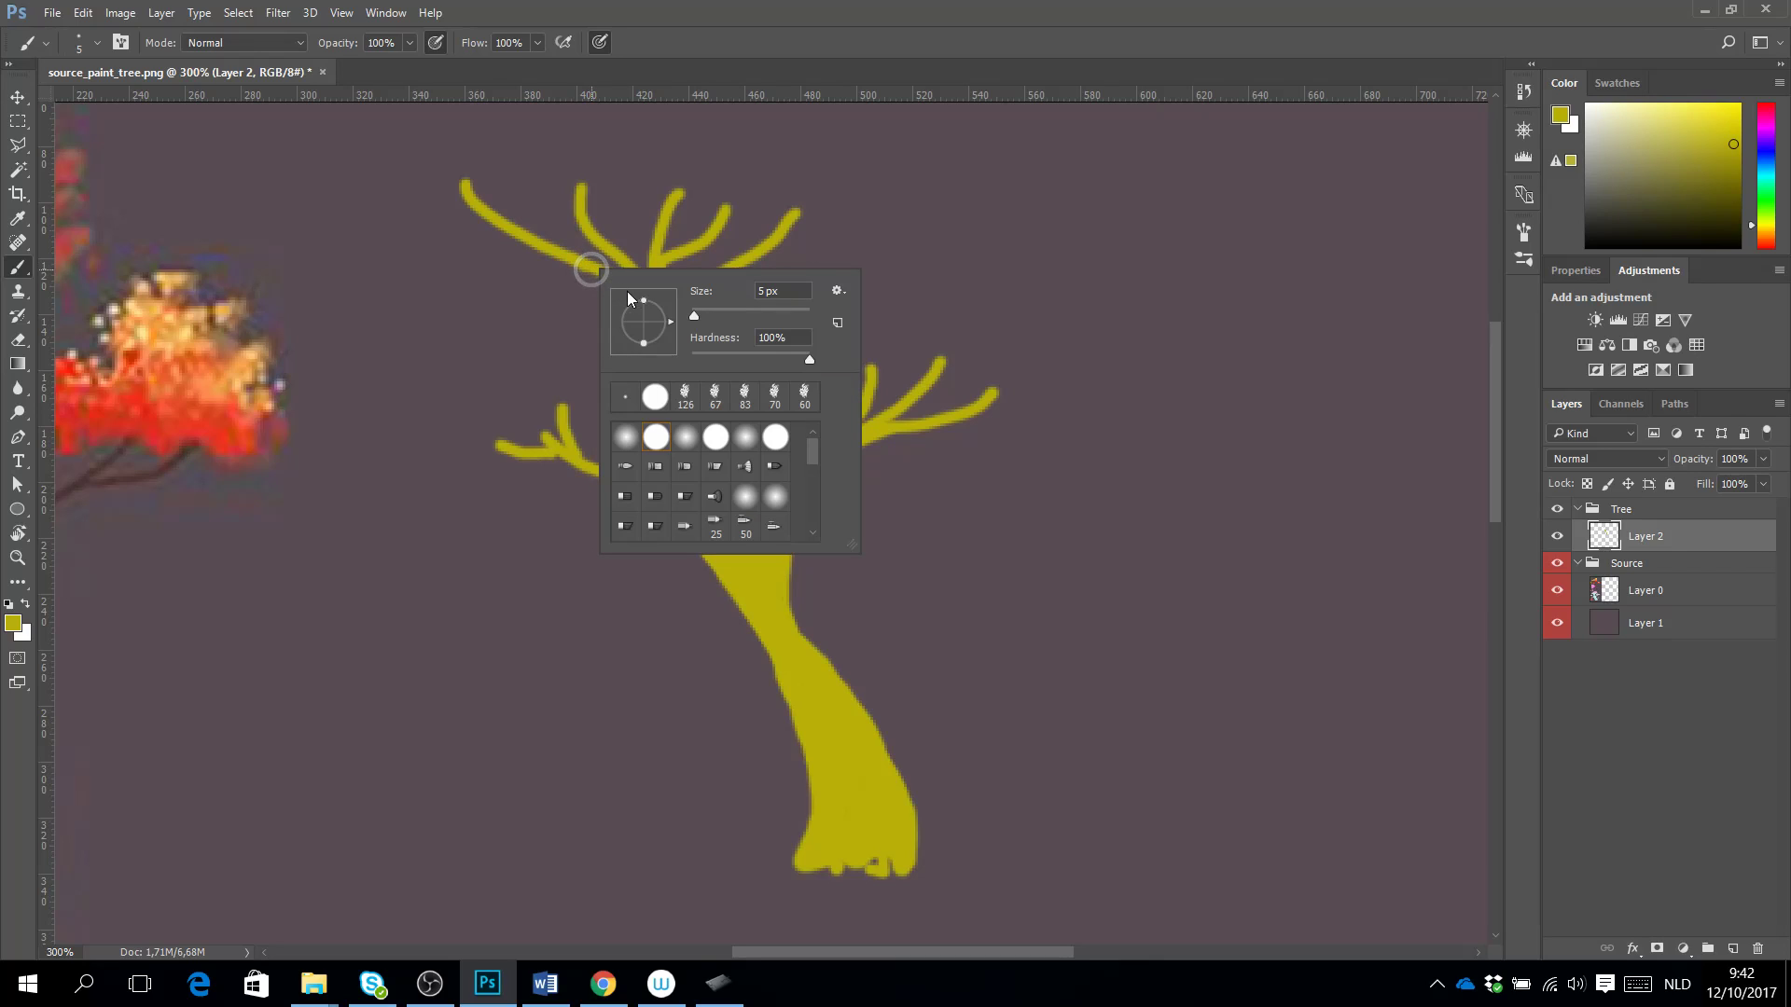
left_click(755, 569)
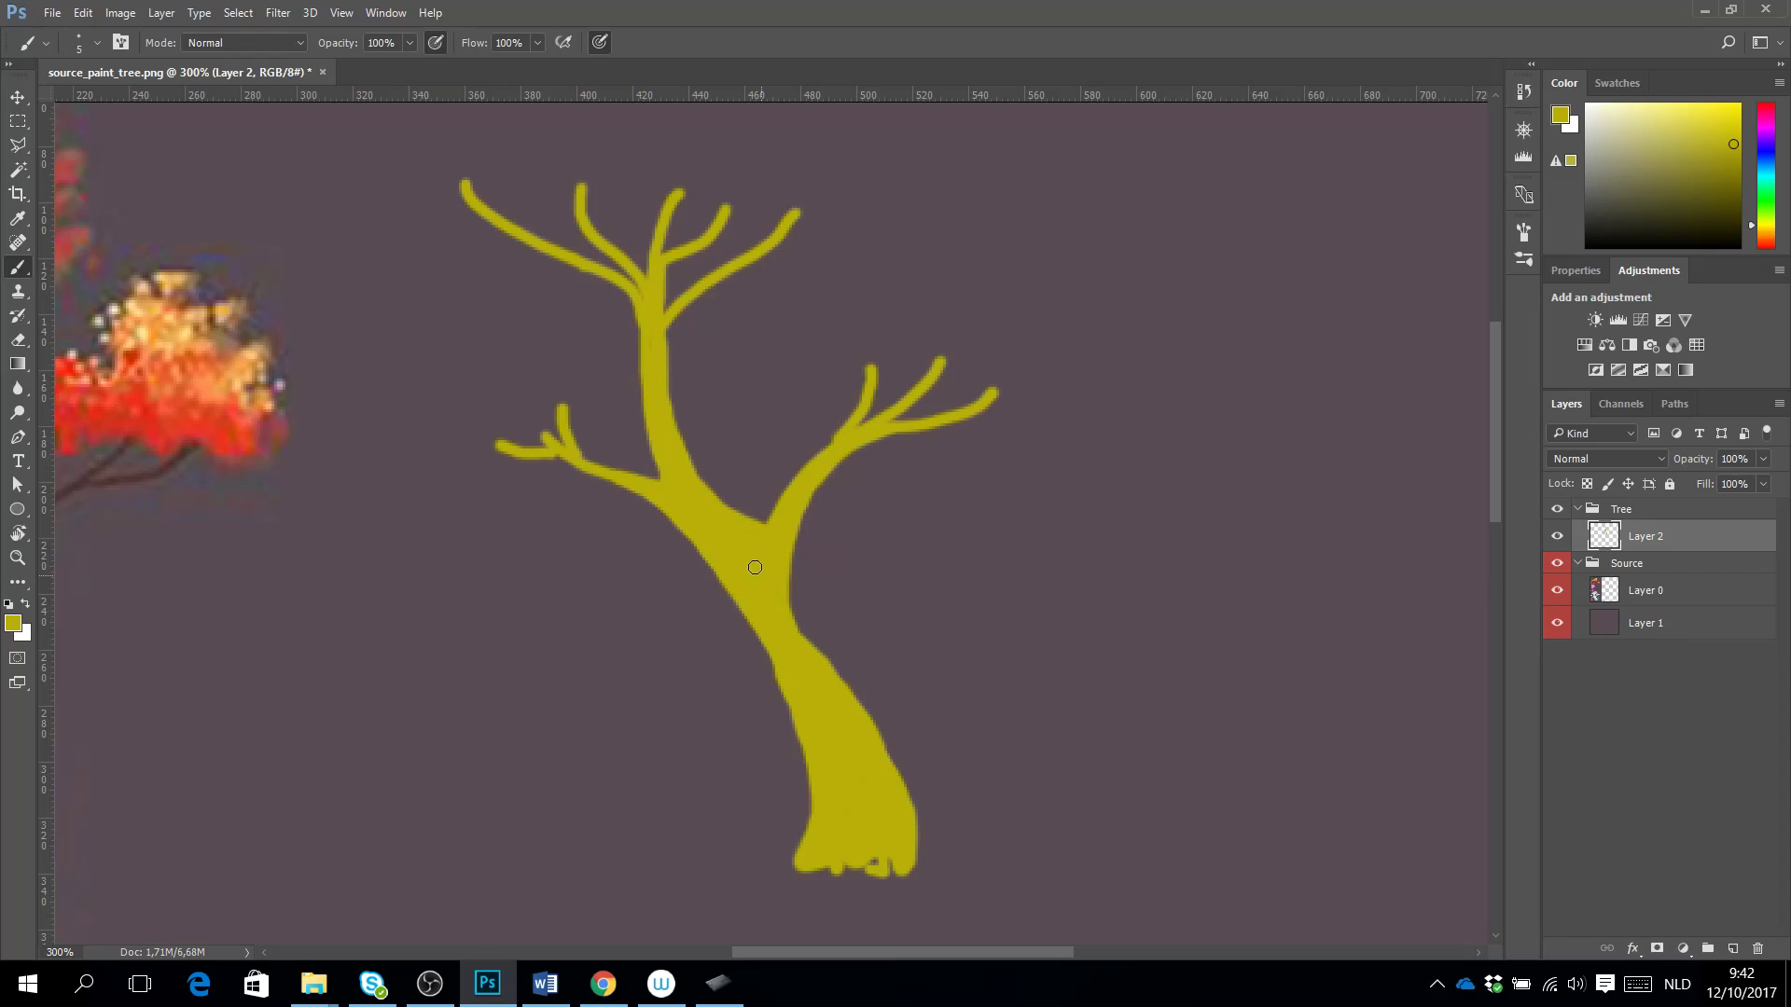
right_click(586, 270)
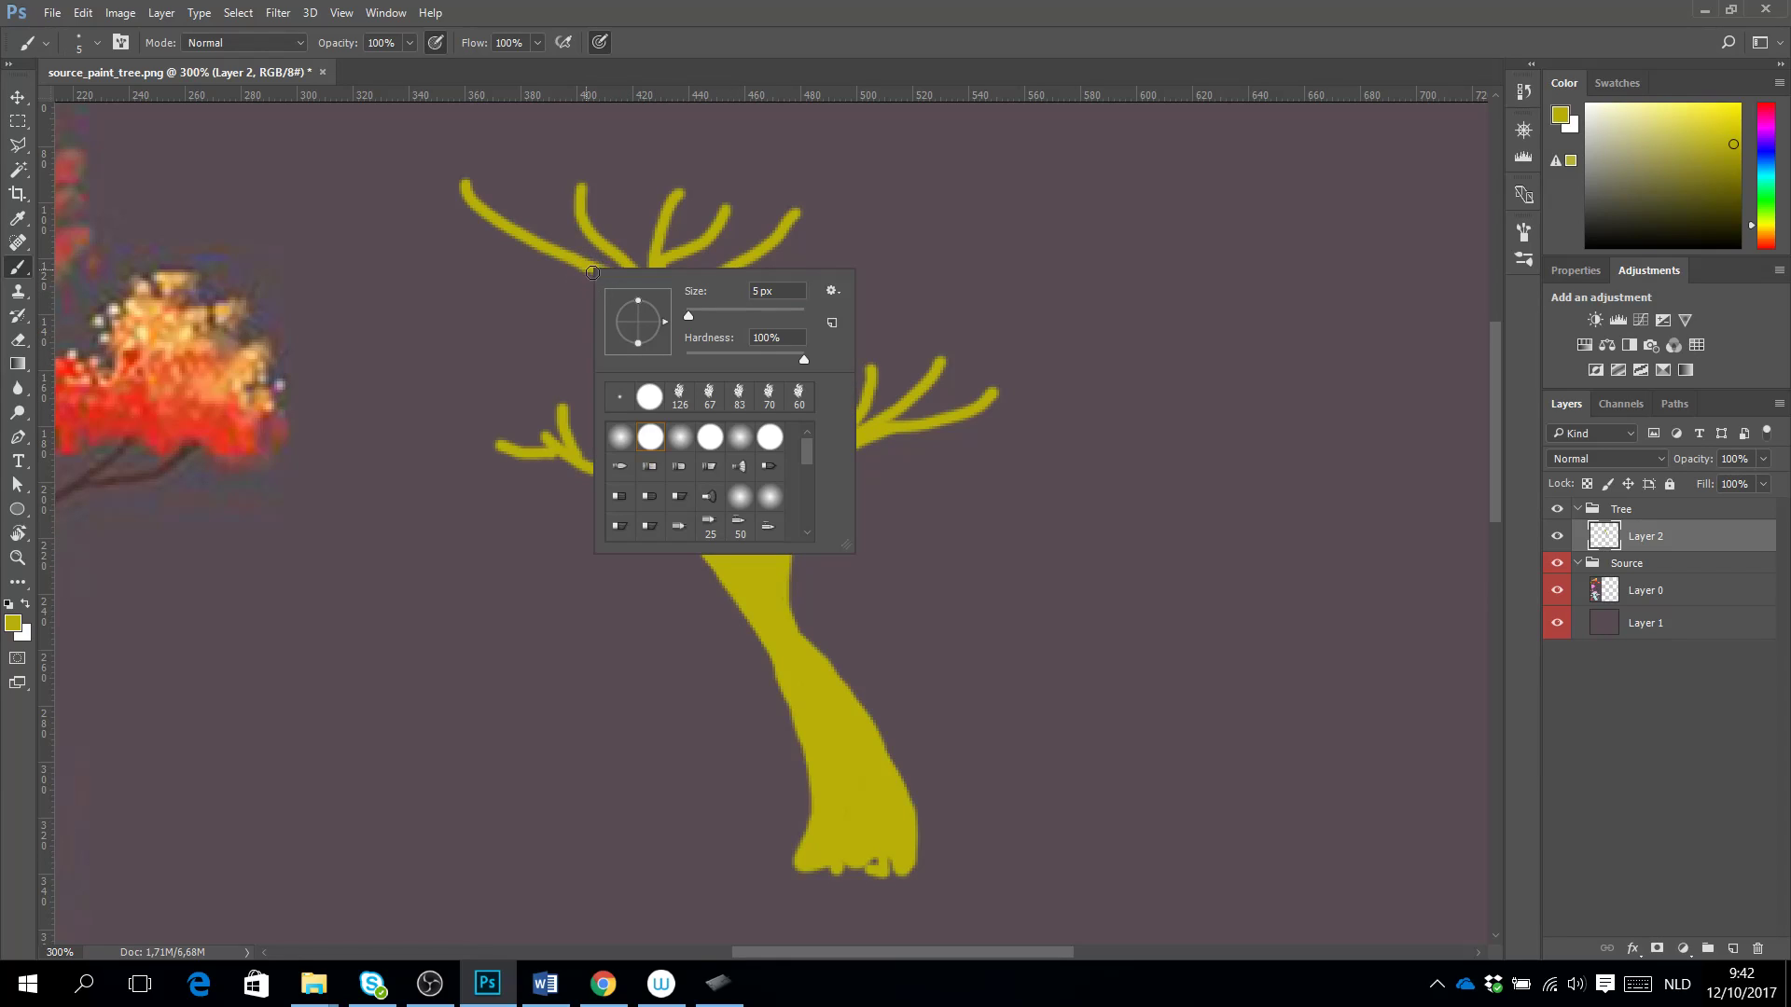
left_click(595, 273)
right_click(591, 267)
left_click(584, 265)
left_click_drag(618, 291, 633, 305)
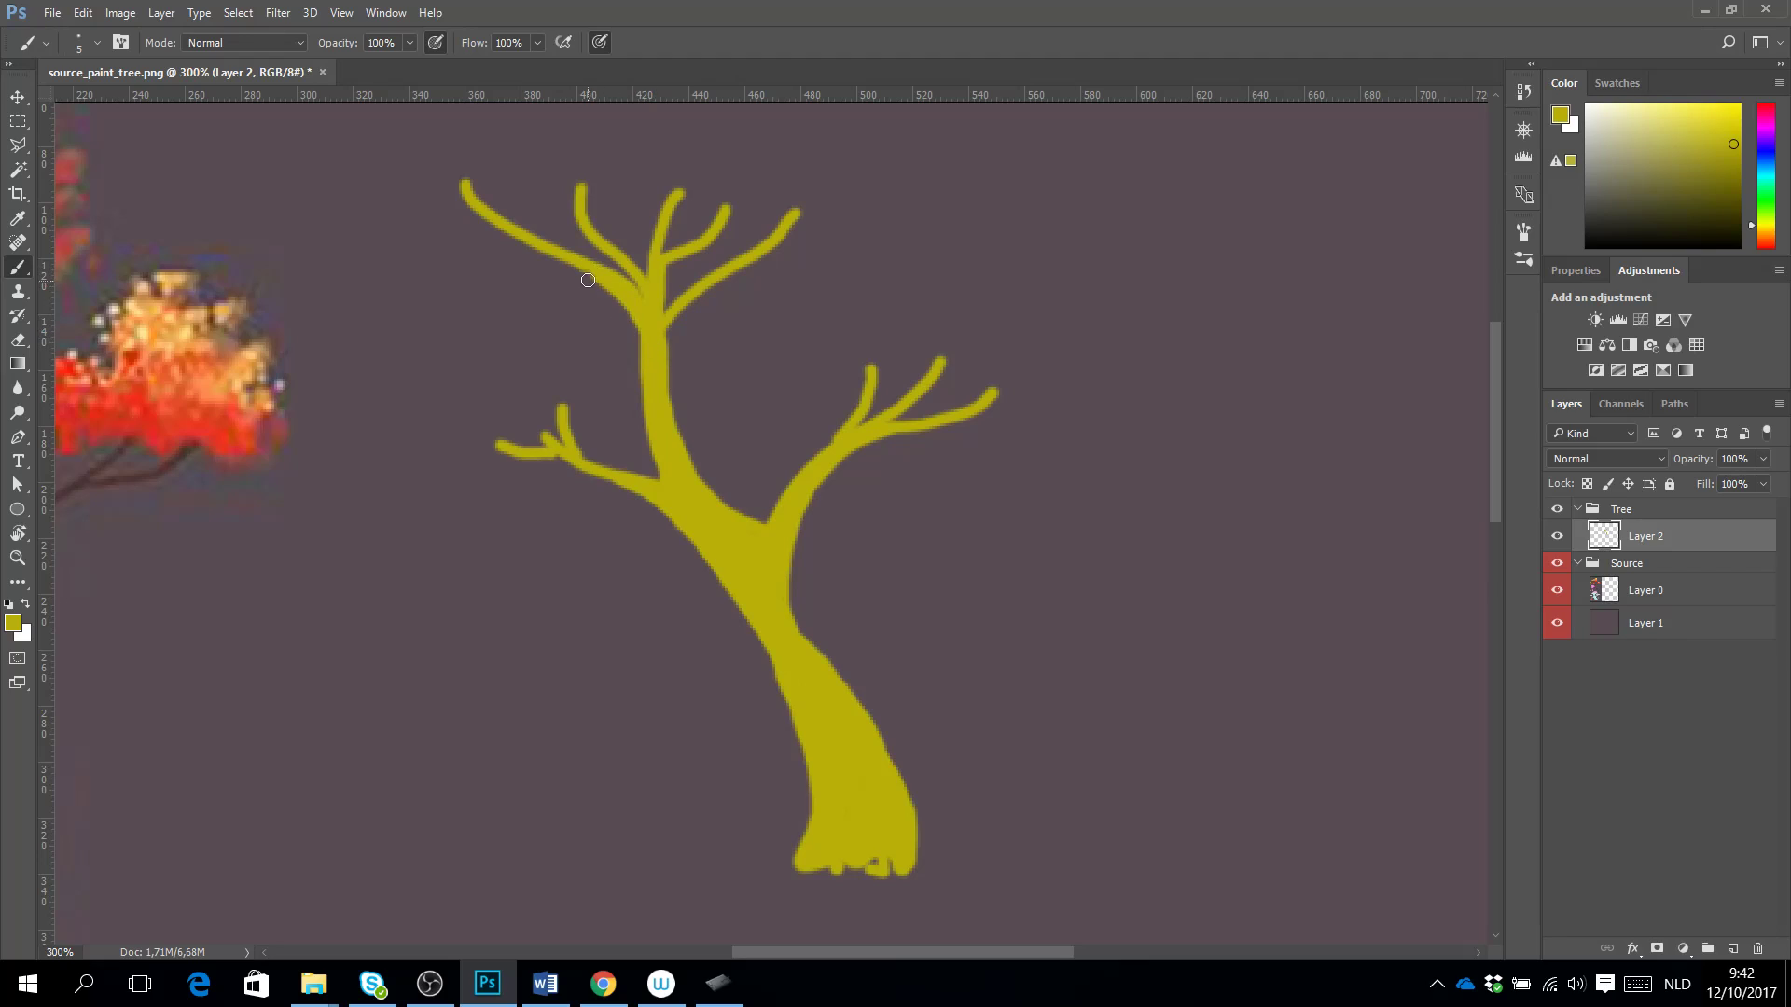
left_click_drag(546, 251, 587, 272)
Extend the thickening along the underside of the long upper-left branch toward its tip.
right_click(518, 232)
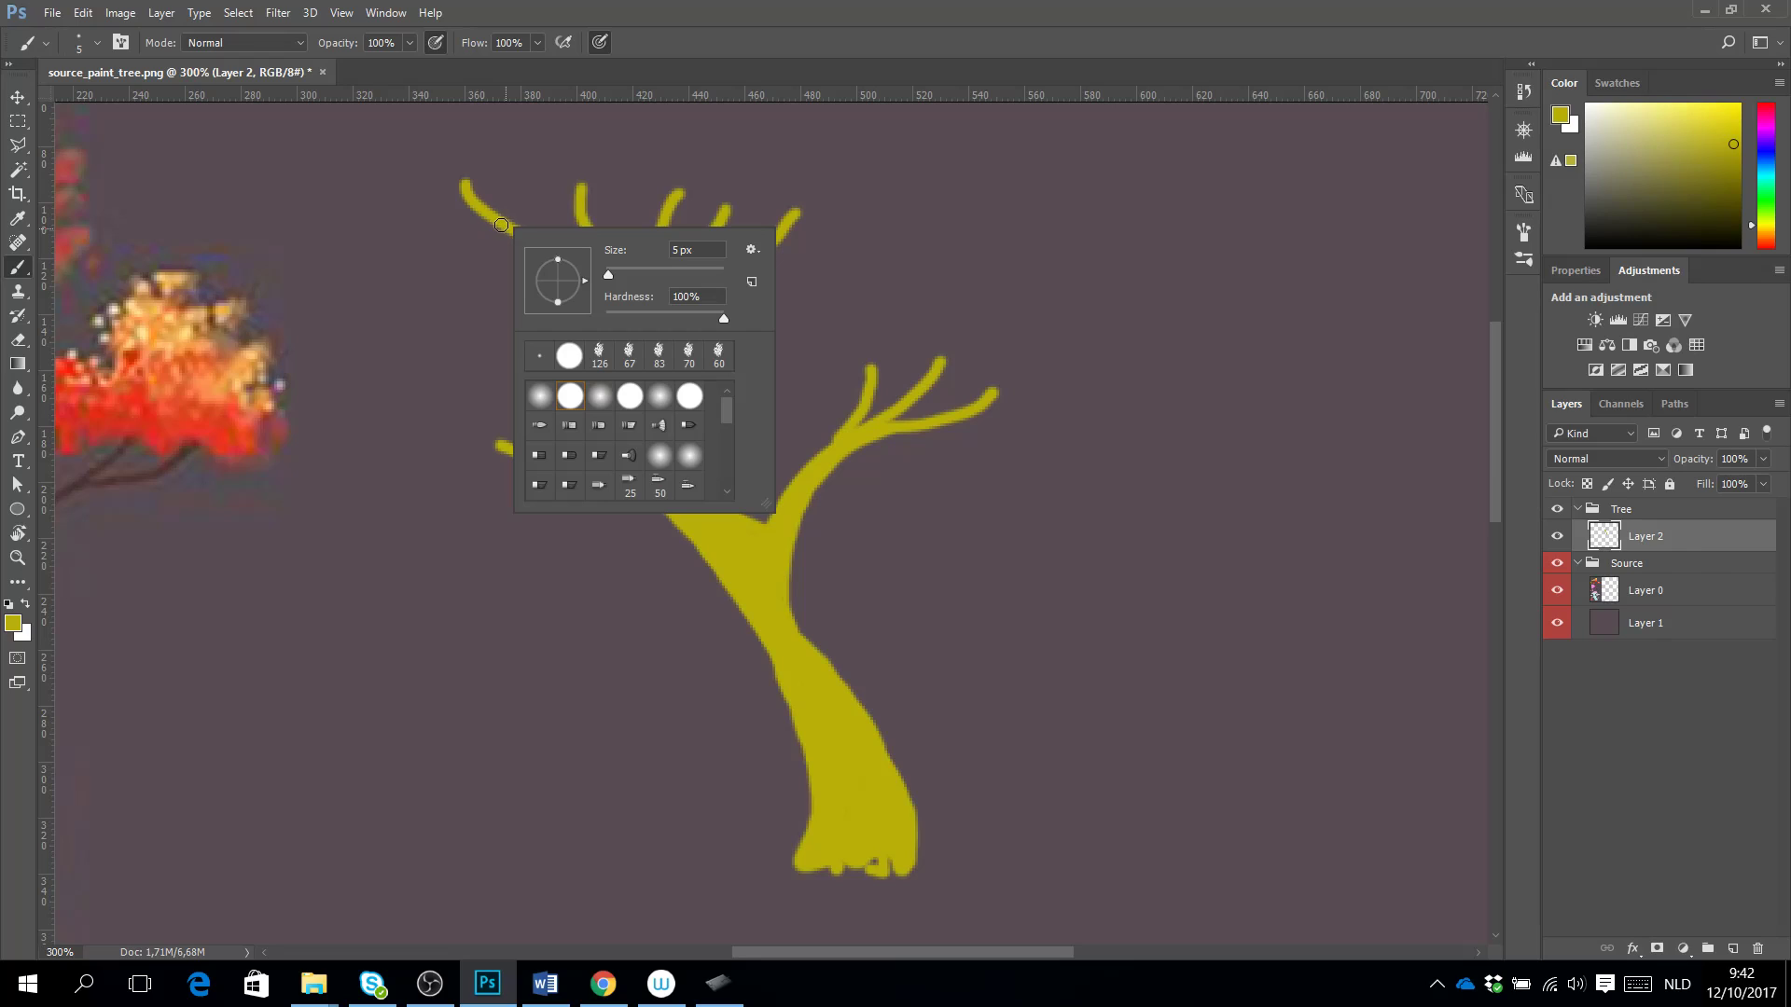
left_click(504, 226)
right_click(504, 225)
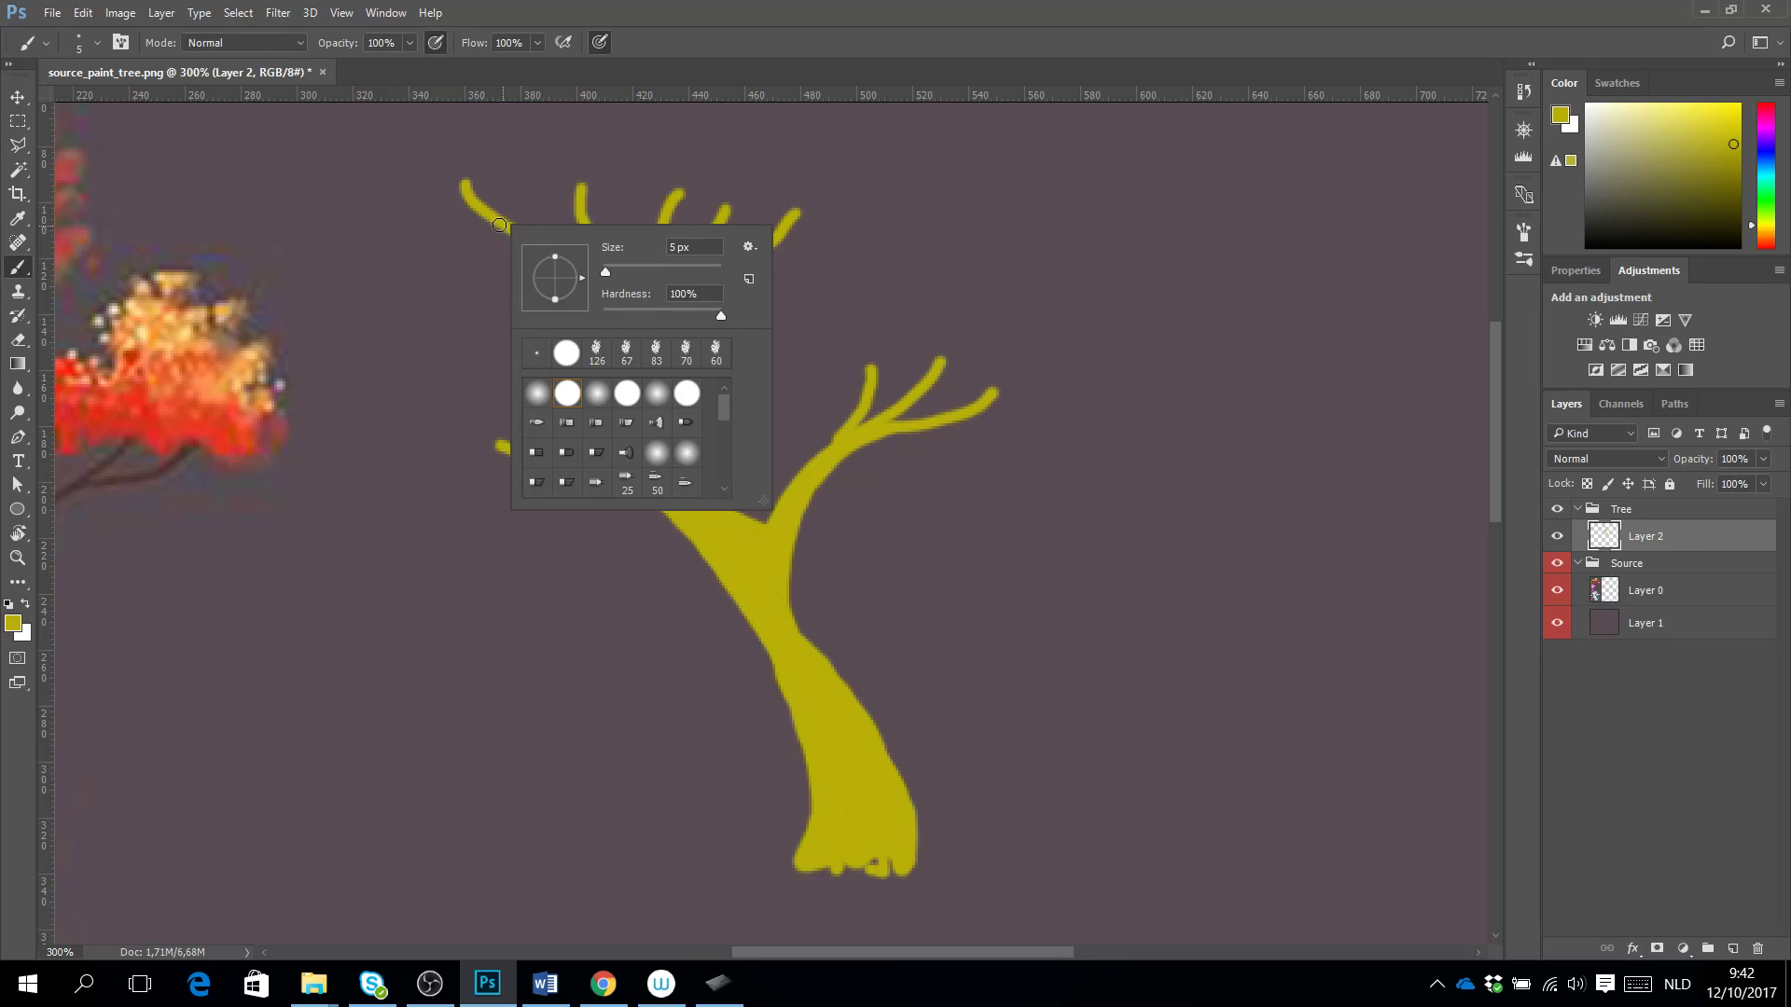
left_click(504, 225)
right_click(502, 225)
left_click(502, 225)
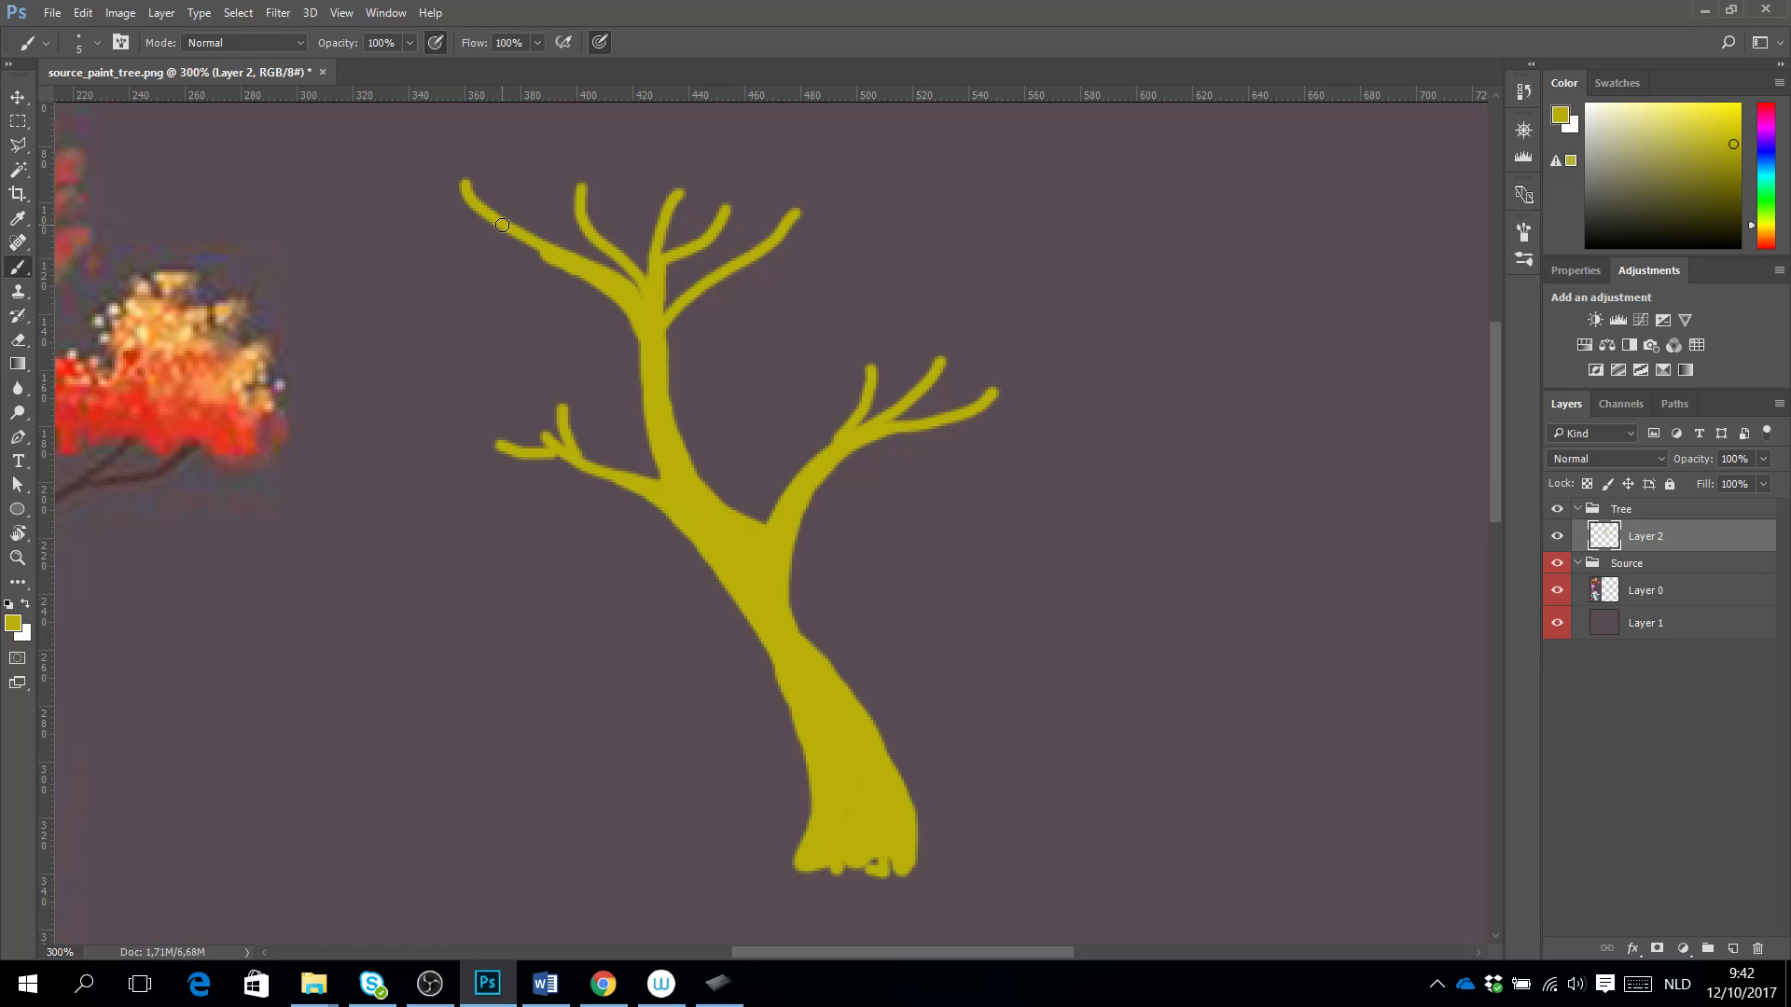
right_click(502, 225)
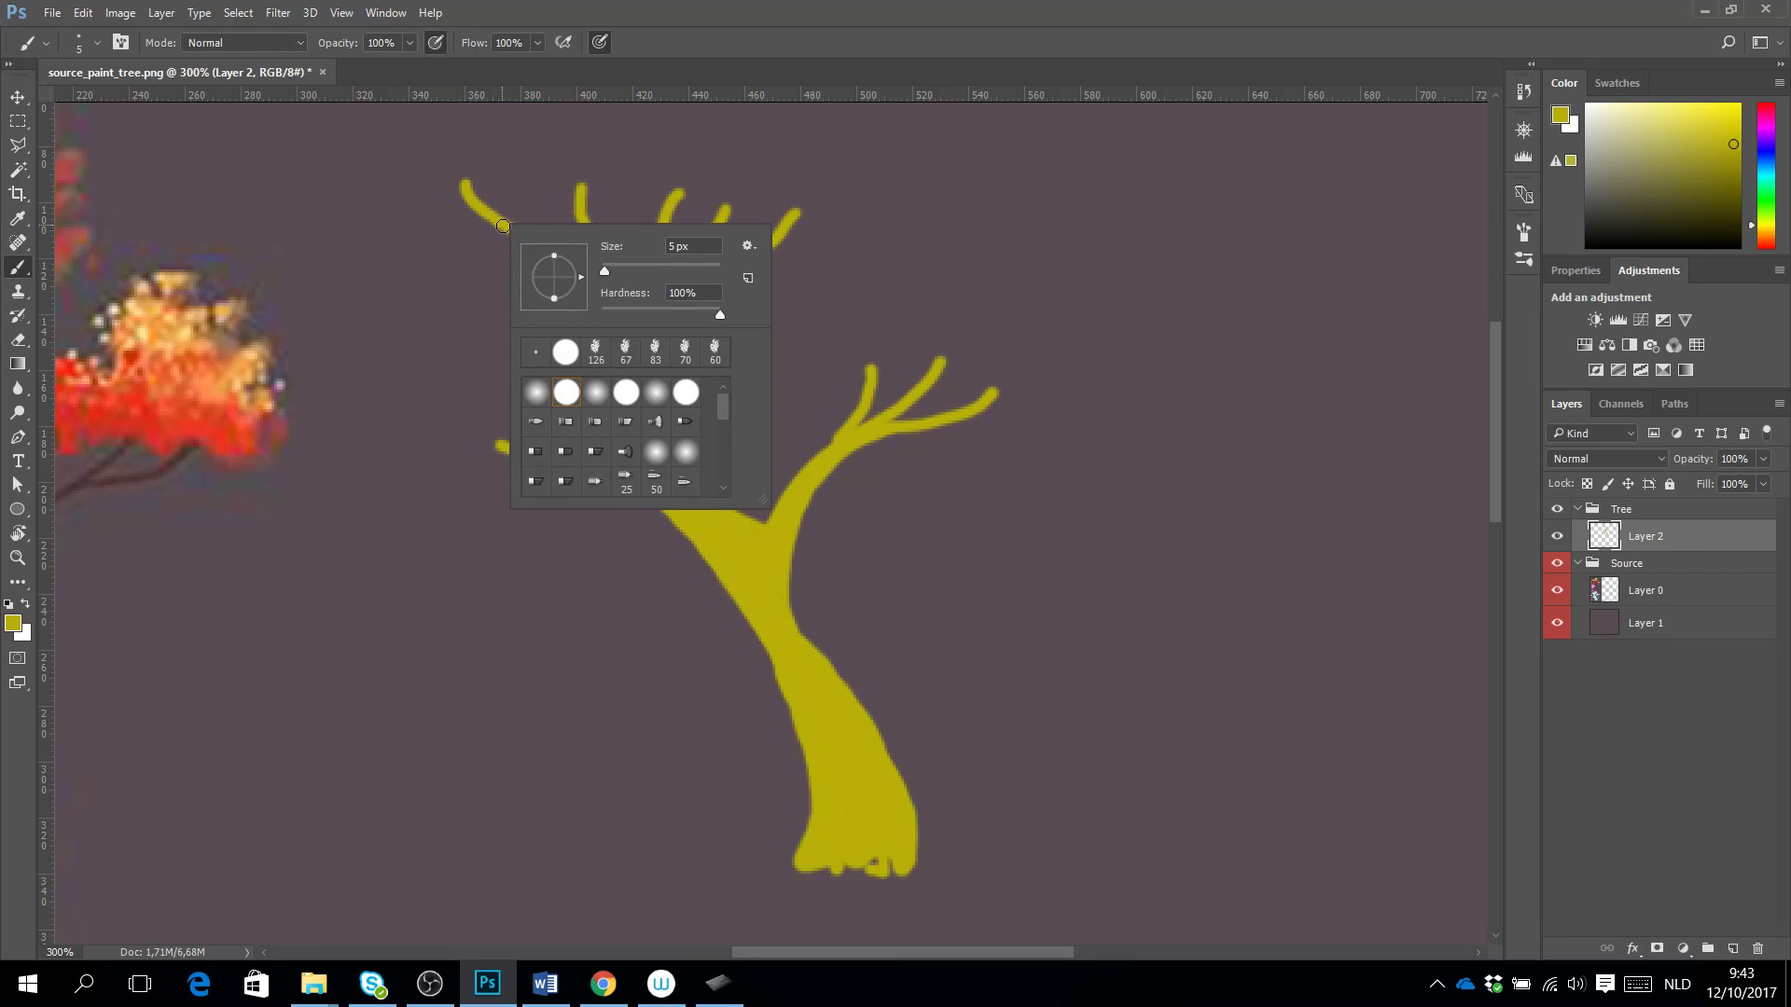
left_click(503, 225)
right_click(500, 224)
left_click(500, 223)
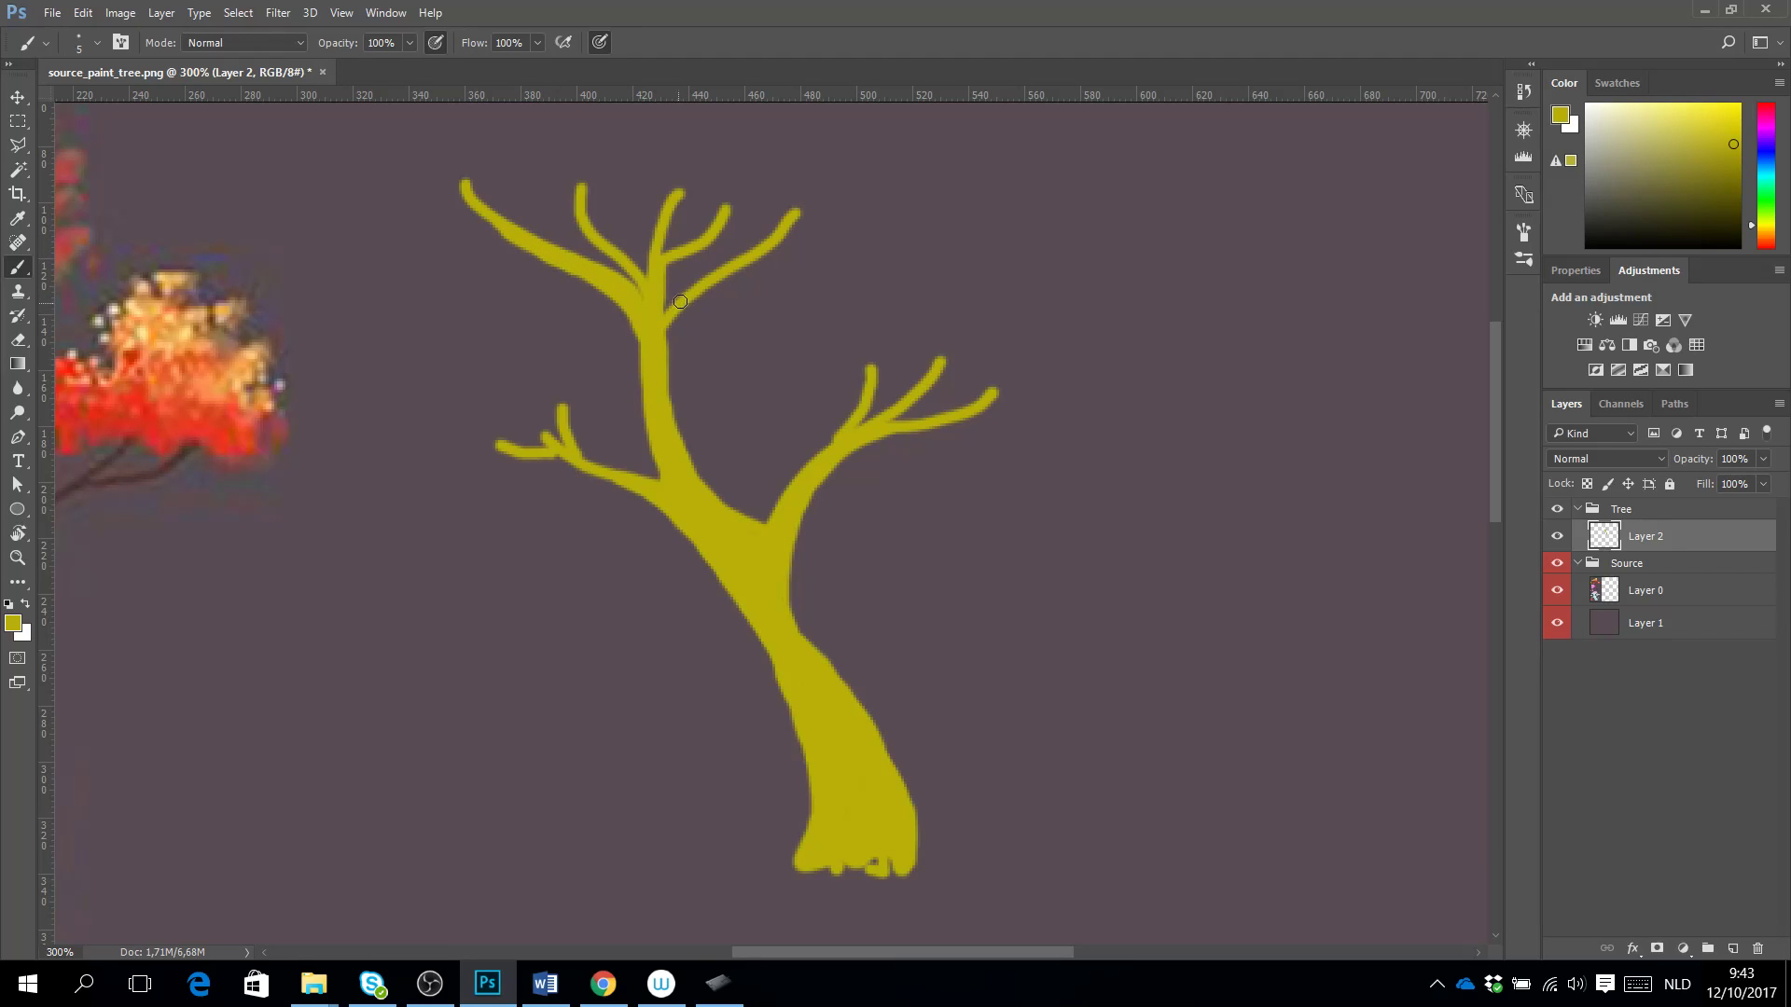
left_click_drag(691, 302, 674, 377)
key("e")
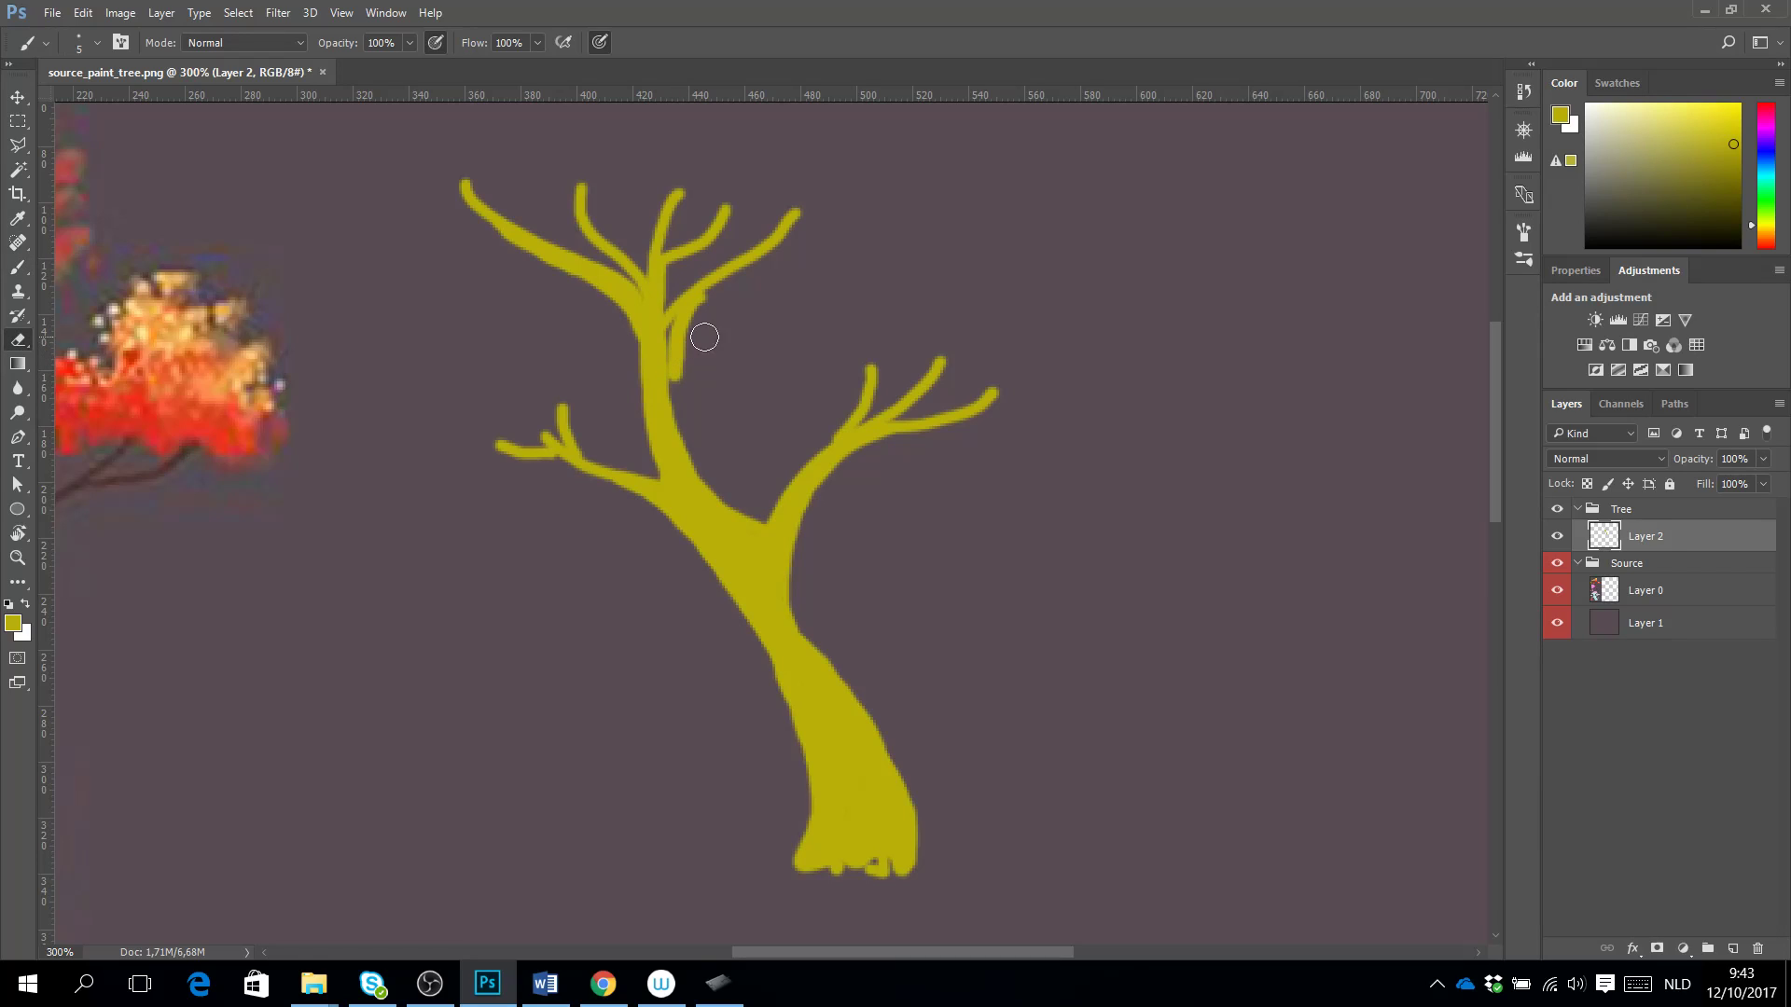
mouse_move(680, 377)
left_mouse_down()
mouse_move(684, 323)
mouse_move(720, 288)
mouse_move(704, 307)
left_mouse_up()
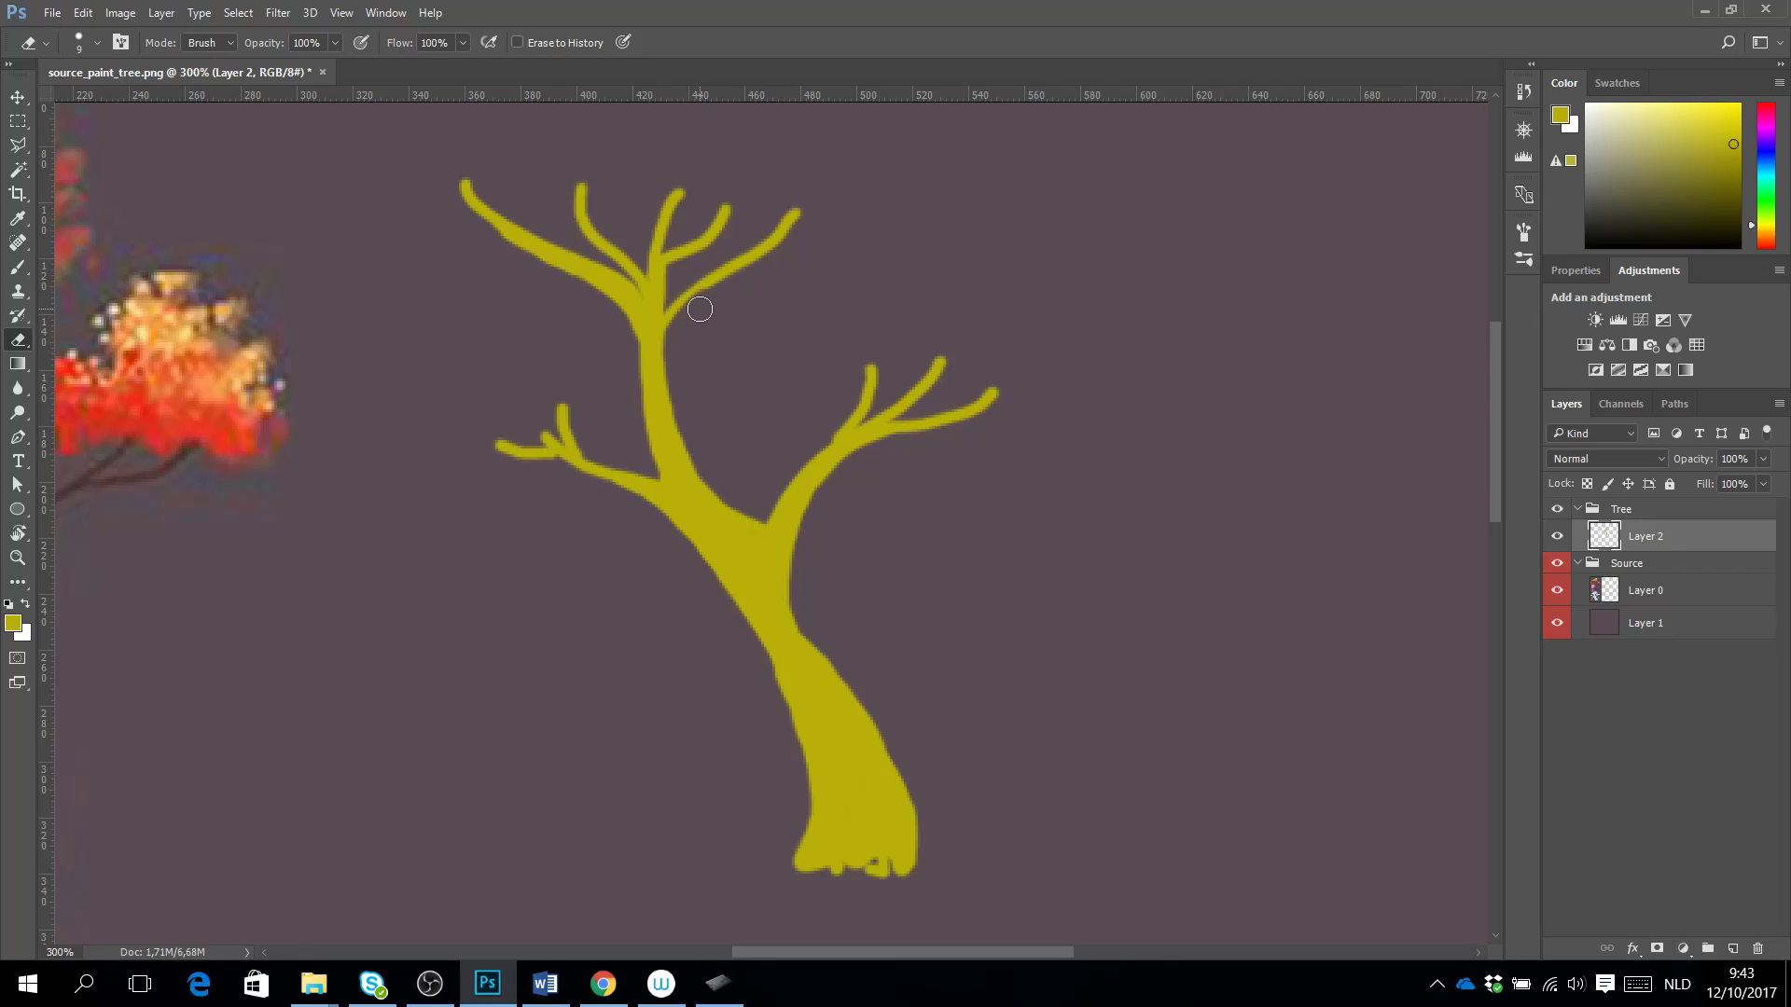
Thicken the upper-right branch's base where it curves into the trunk and add a short extra twig to the small left branch.
key("b")
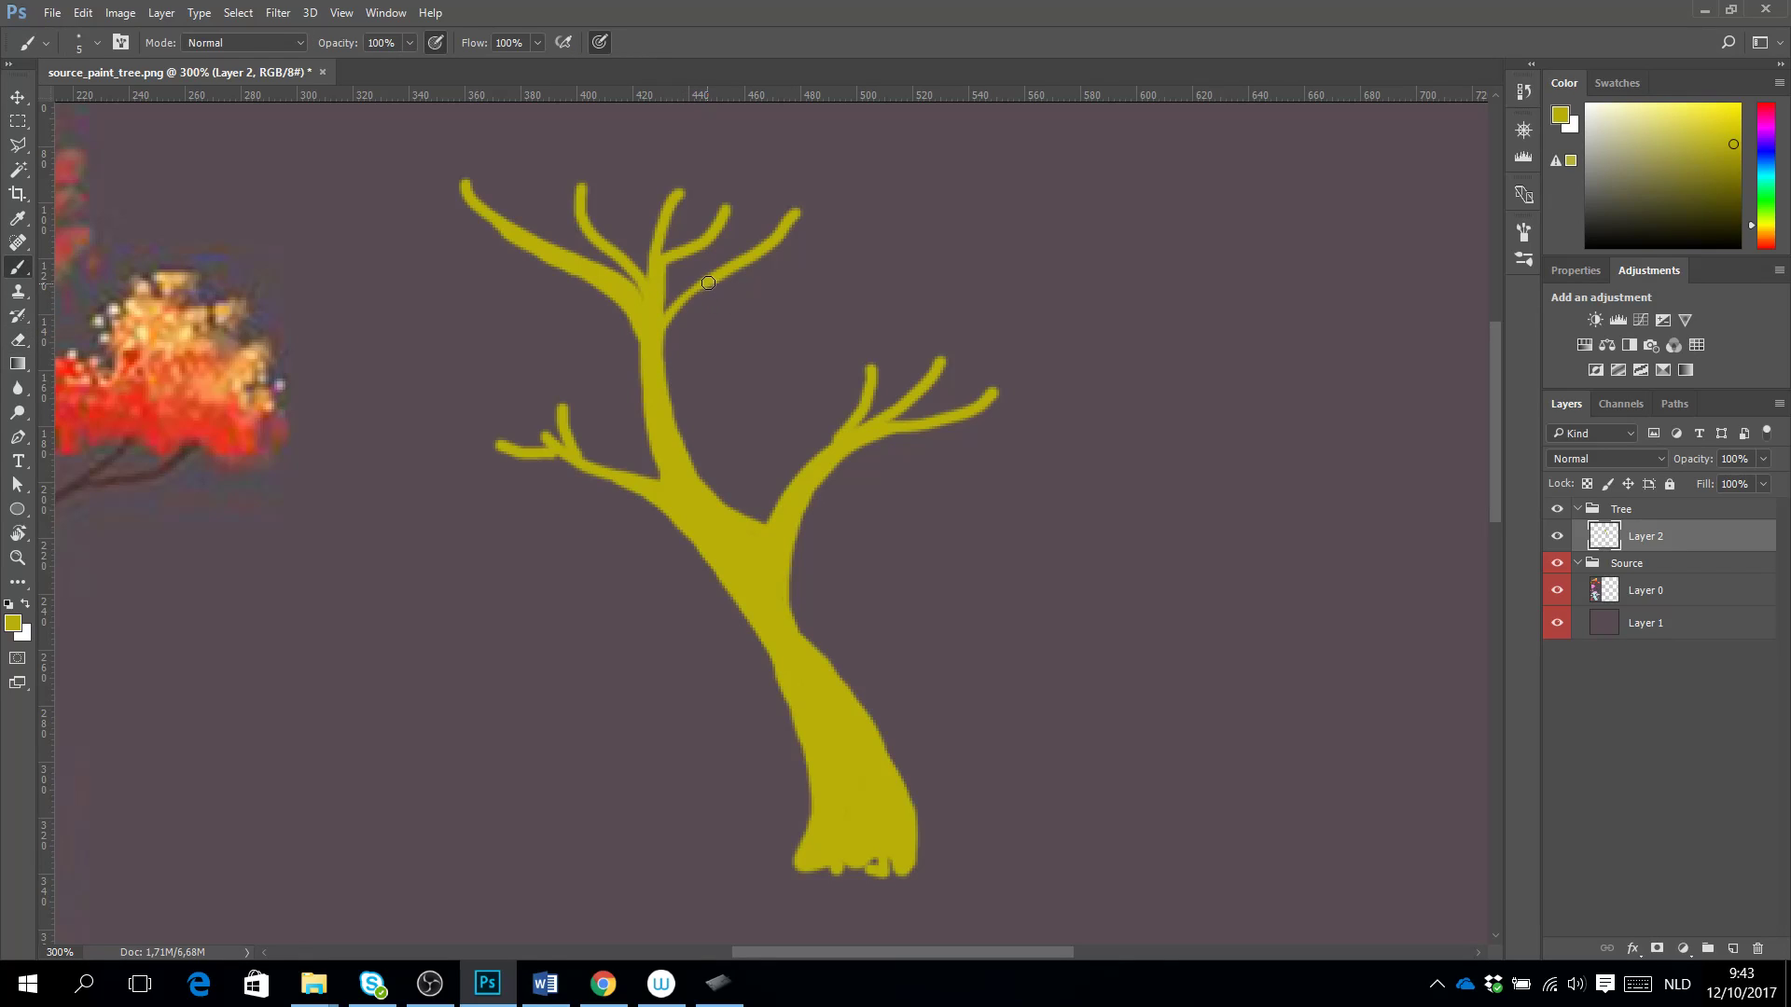
mouse_move(710, 283)
left_mouse_down()
mouse_move(674, 328)
mouse_move(666, 413)
left_mouse_up()
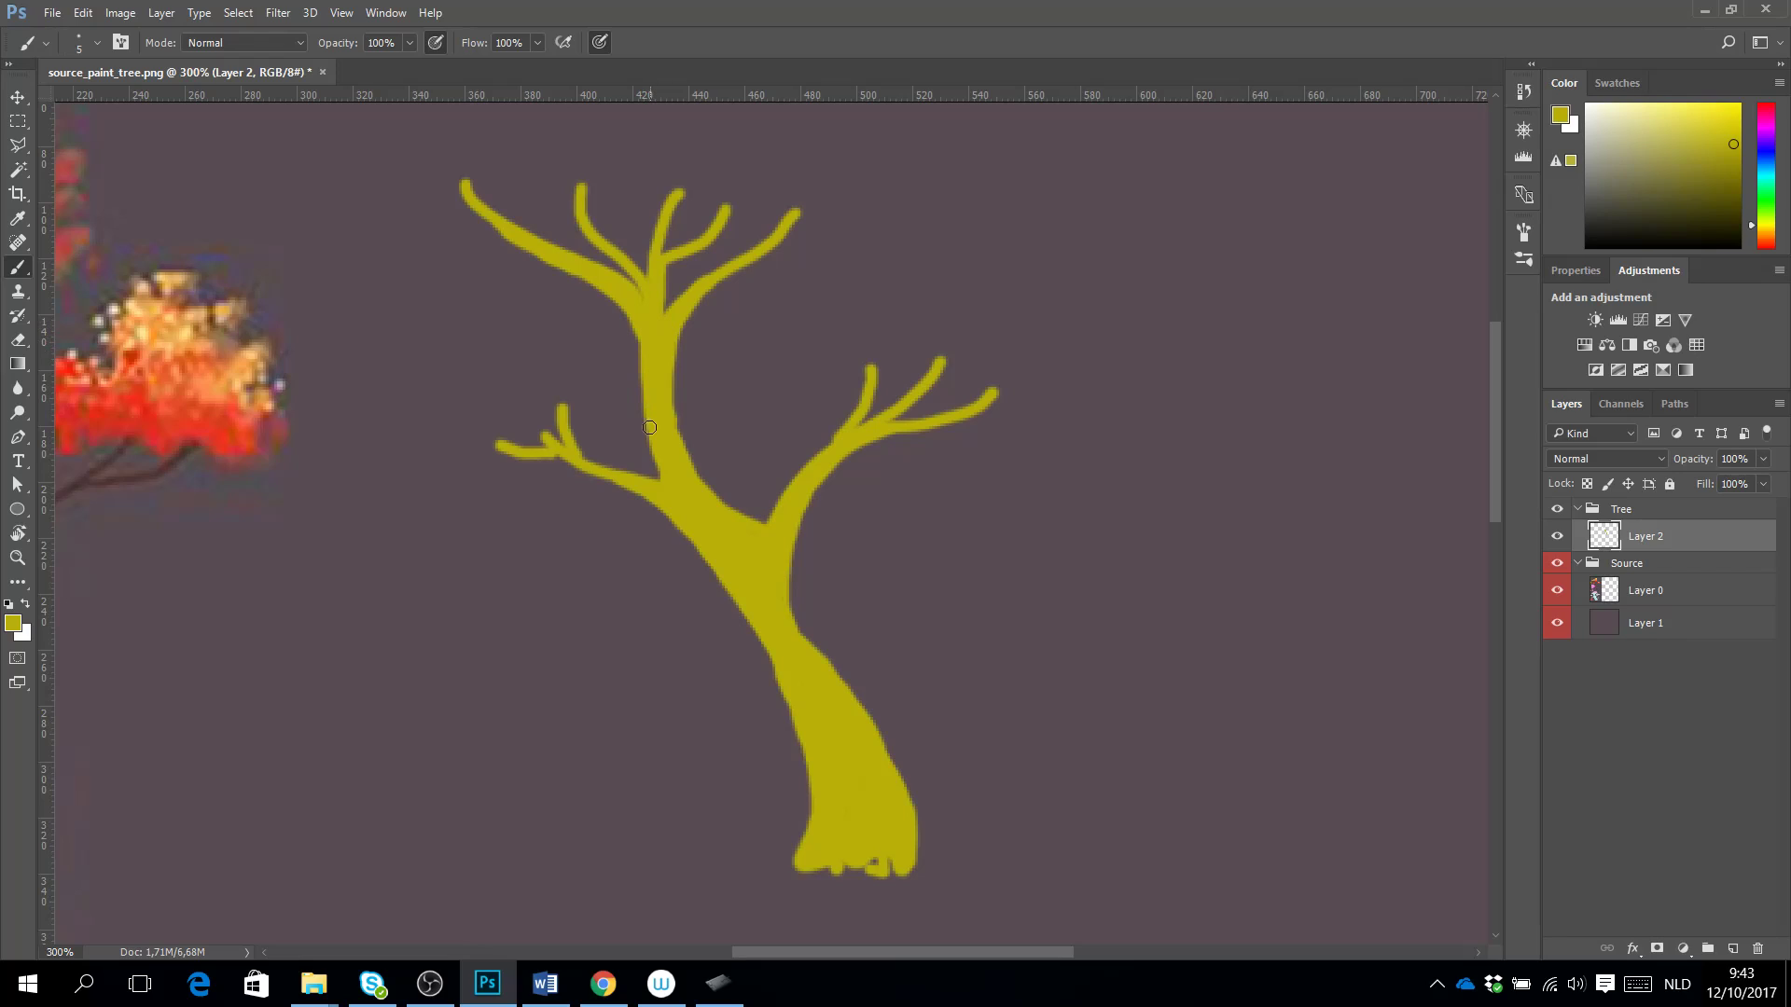
right_click(553, 453)
key("Escape")
left_click_drag(548, 439, 518, 423)
Smooth the trunk's left edge below the fork with the 20 px Eraser.
key("e")
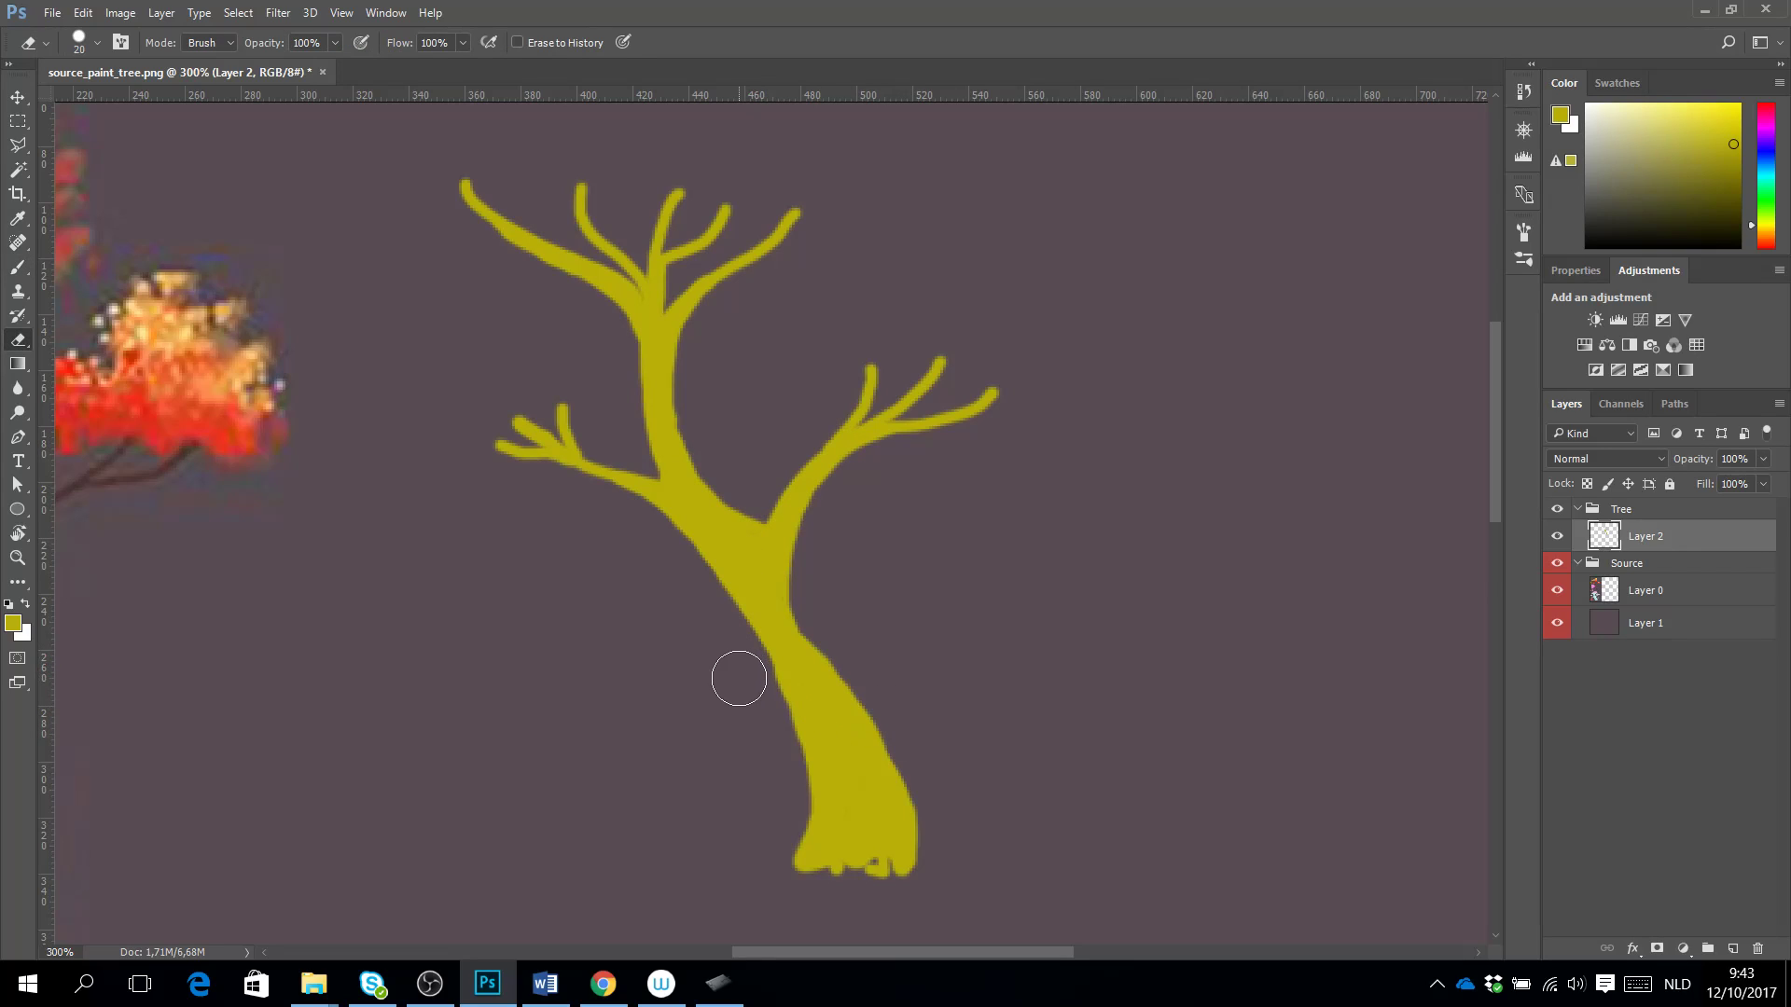
left_click(744, 682)
right_click(744, 681)
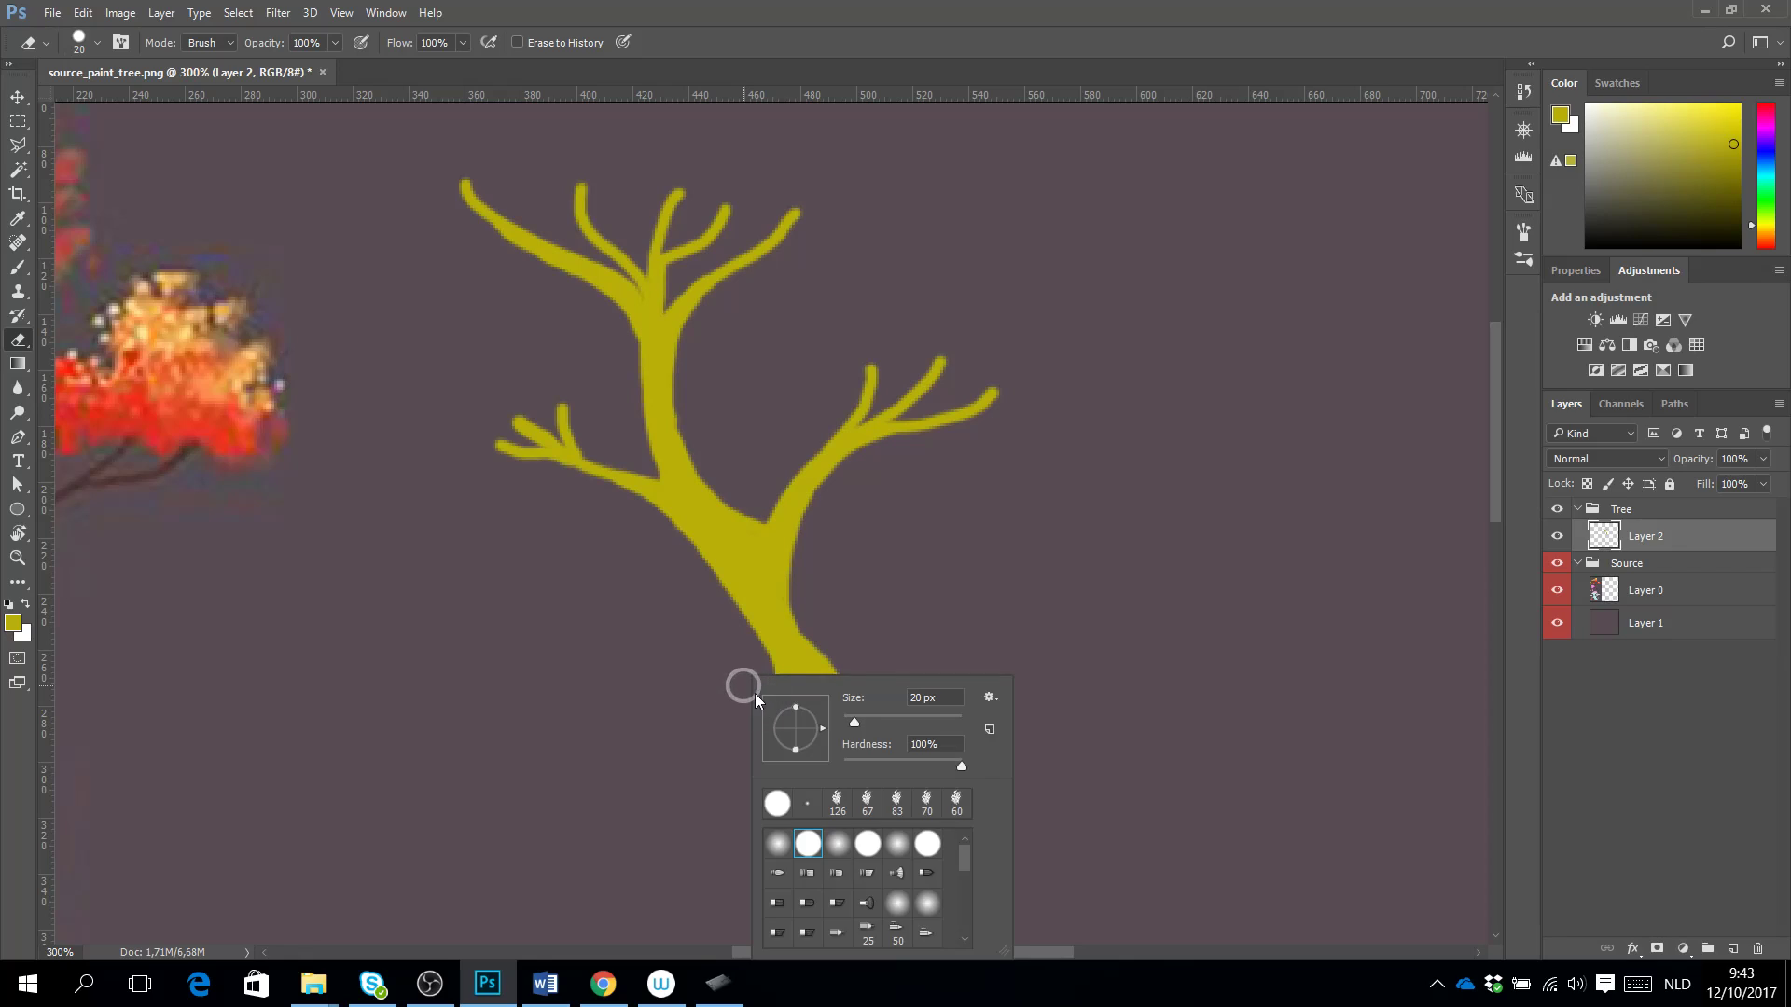
key("Escape")
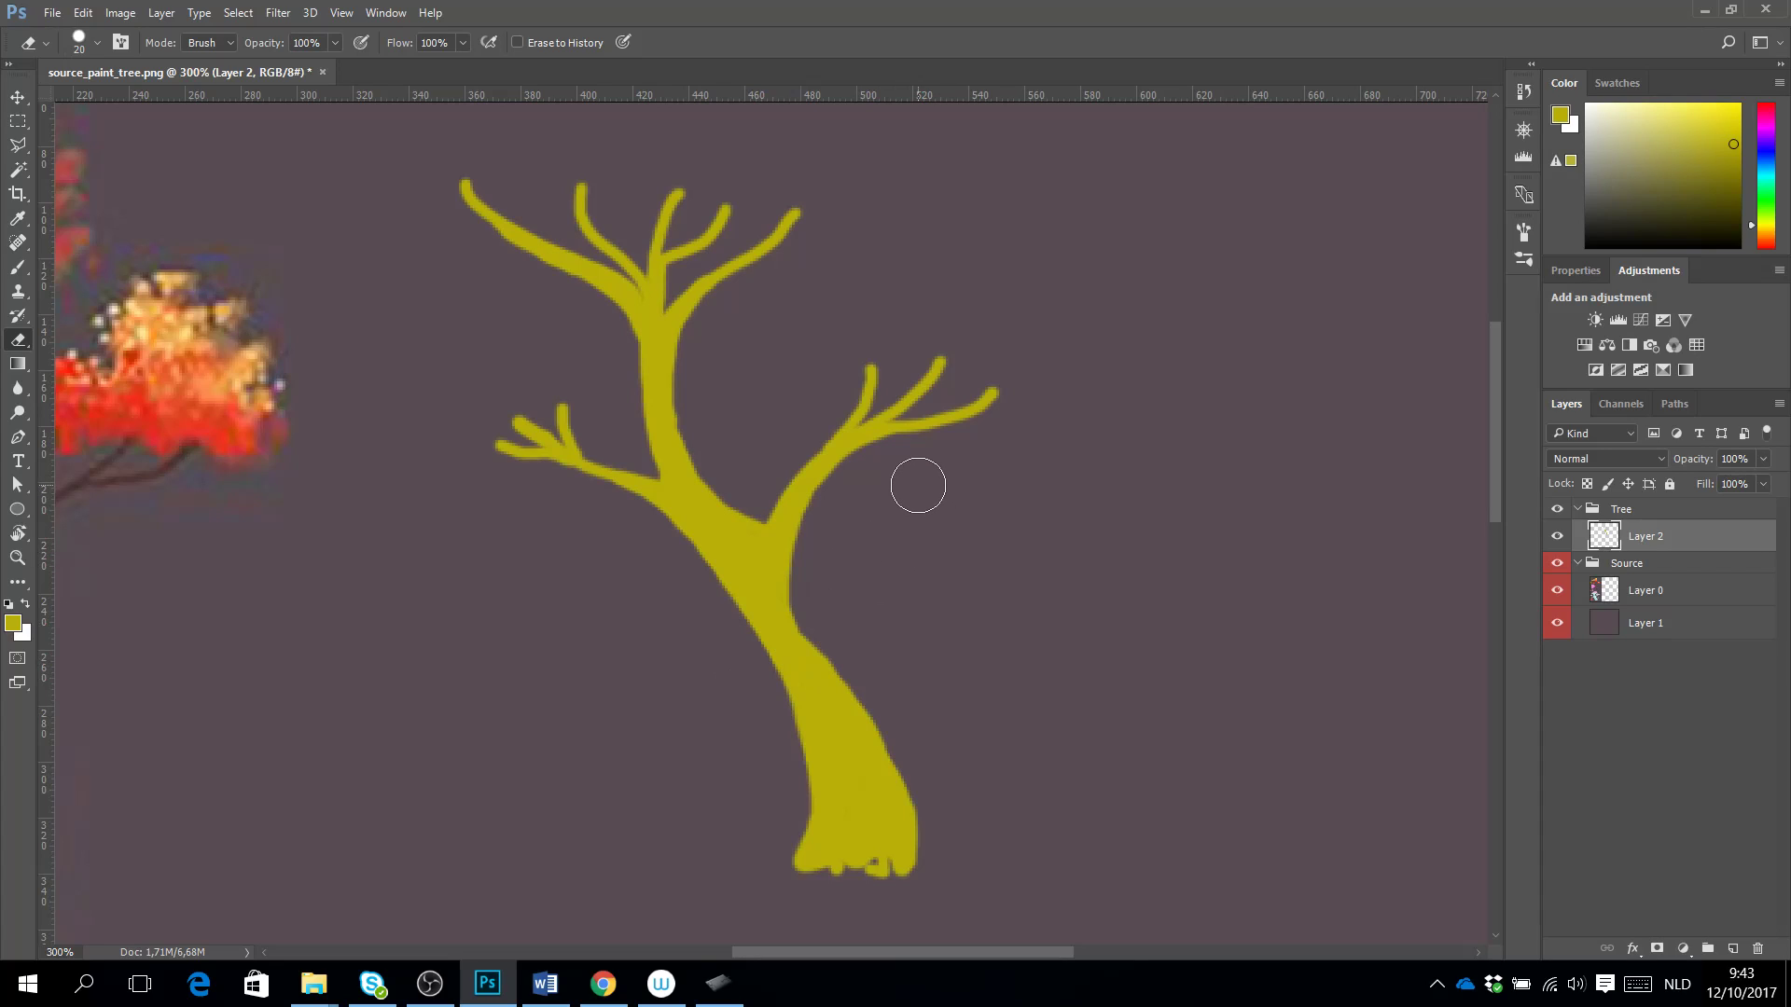
Move the finished tree silhouette farther to the right of the reference trees, viewing the whole canvas at 100%.
left_click(18, 97)
key("z")
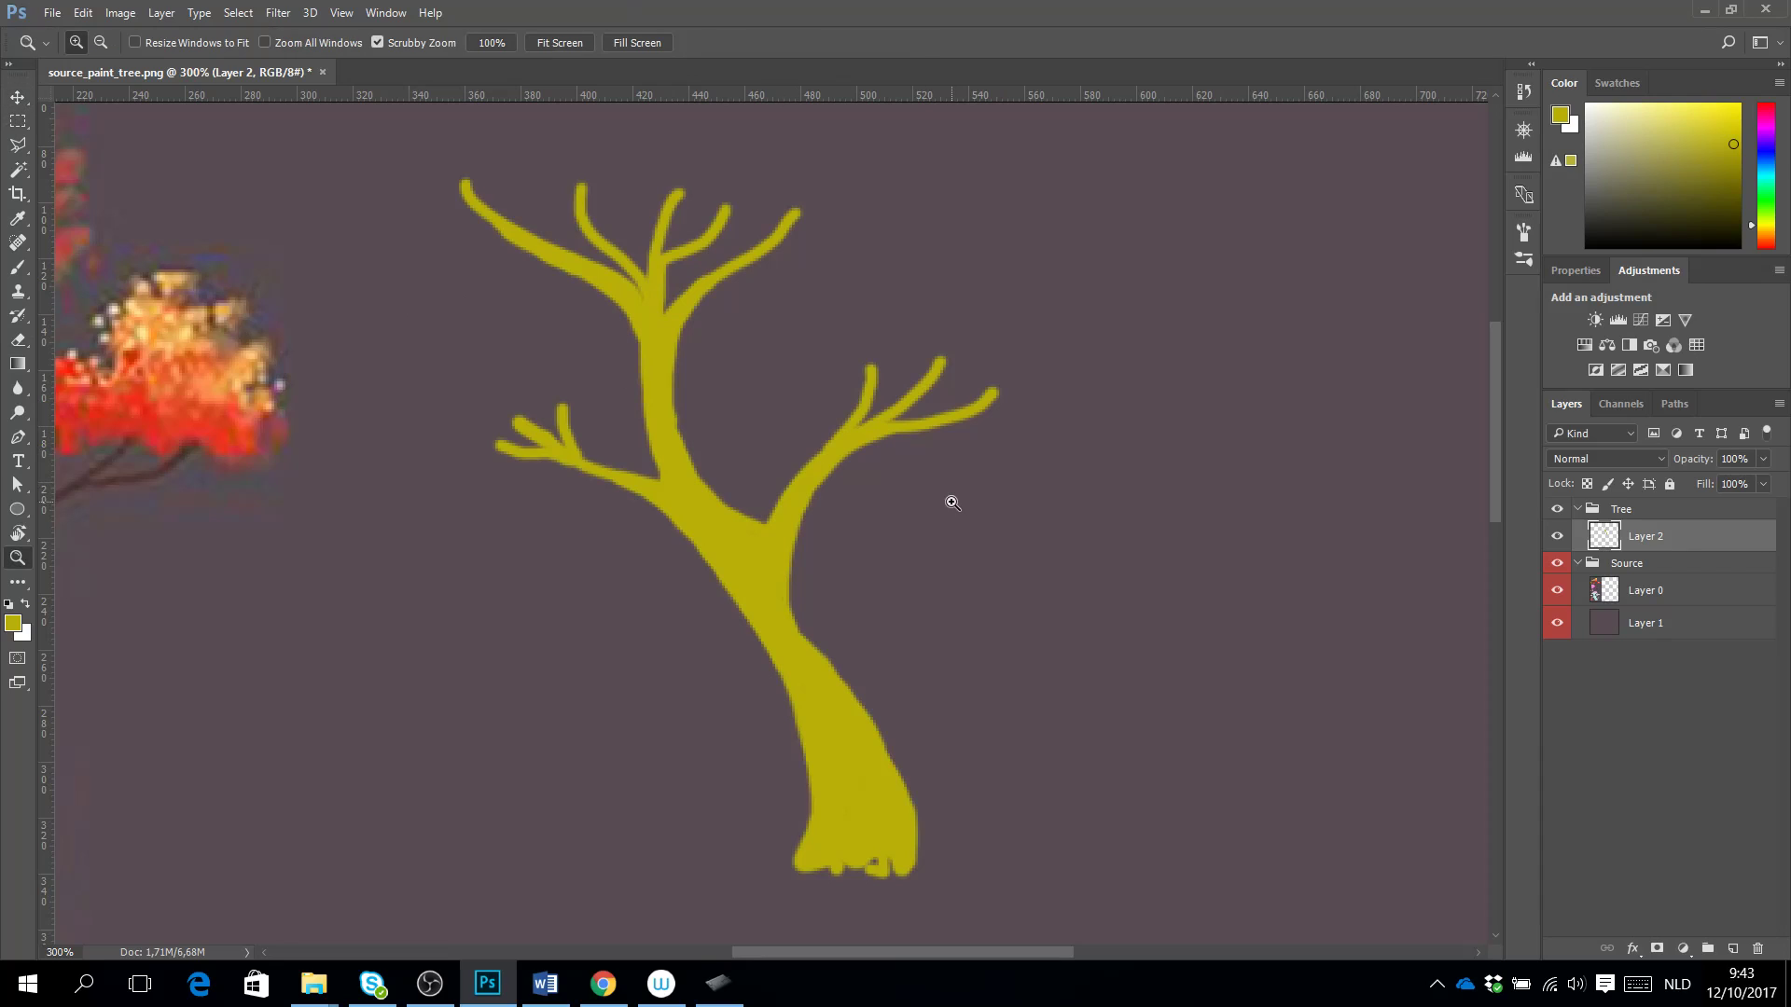
left_click(948, 500, "alt")
left_click(872, 489, "alt")
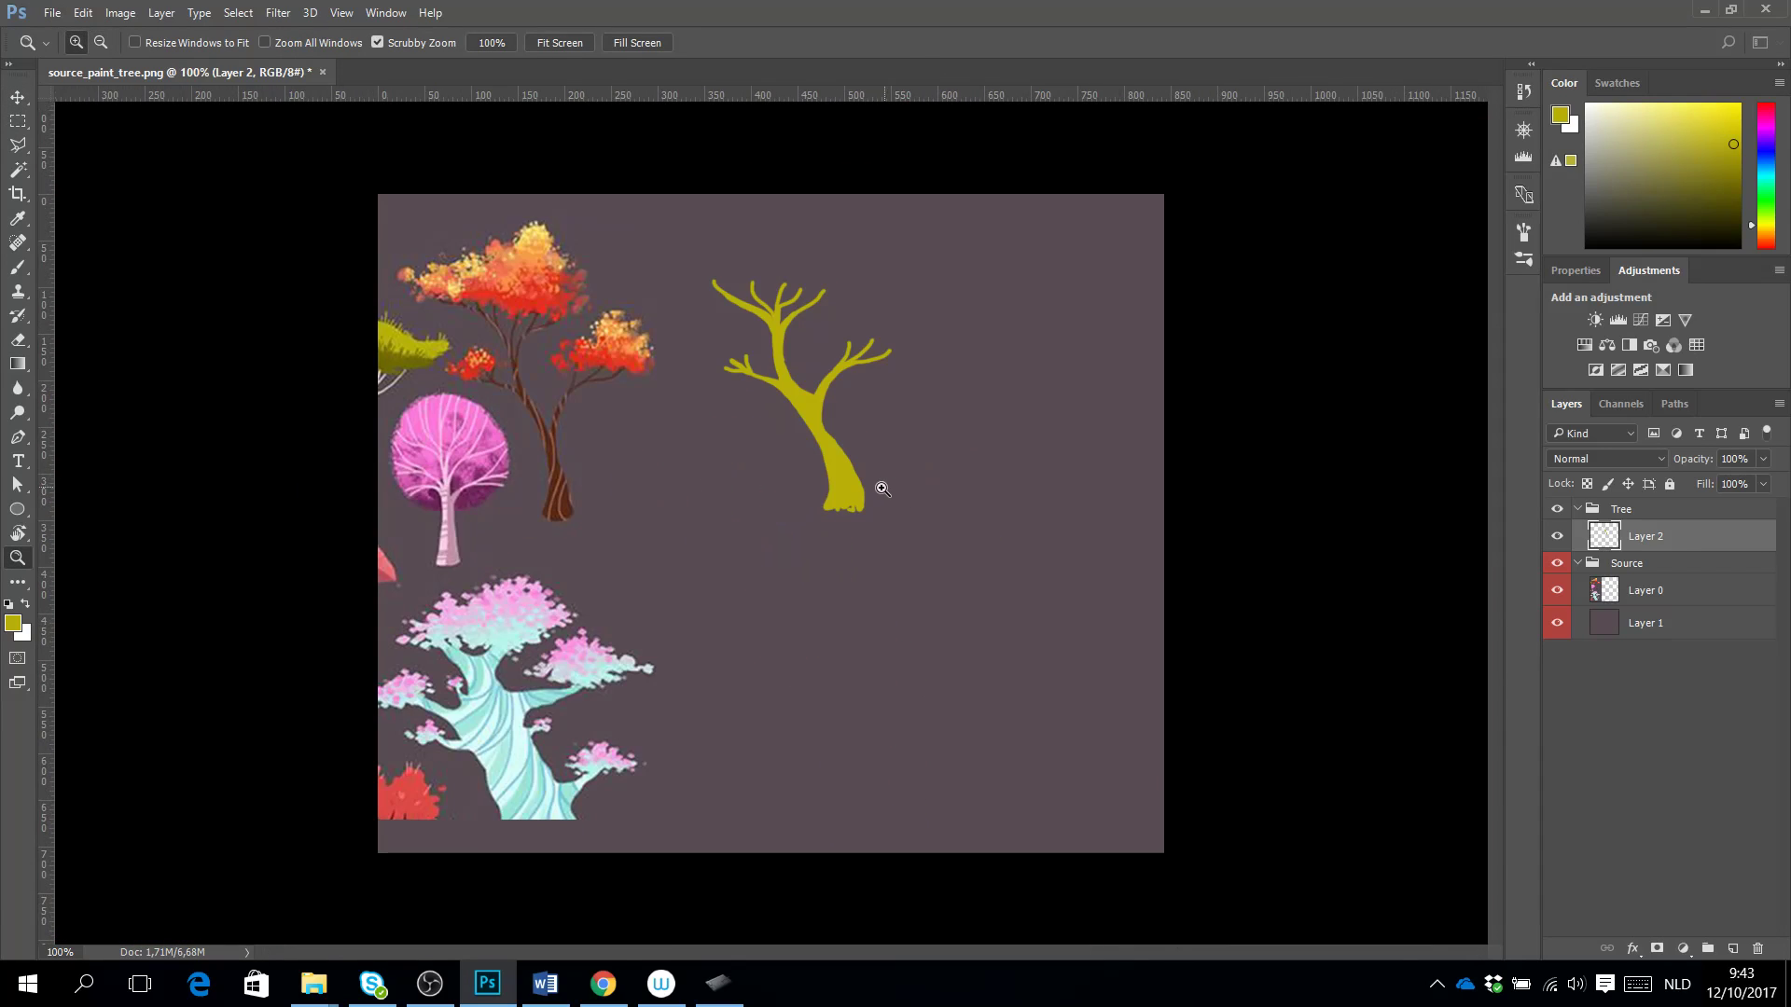
key("v")
left_click_drag(867, 480, 946, 502)
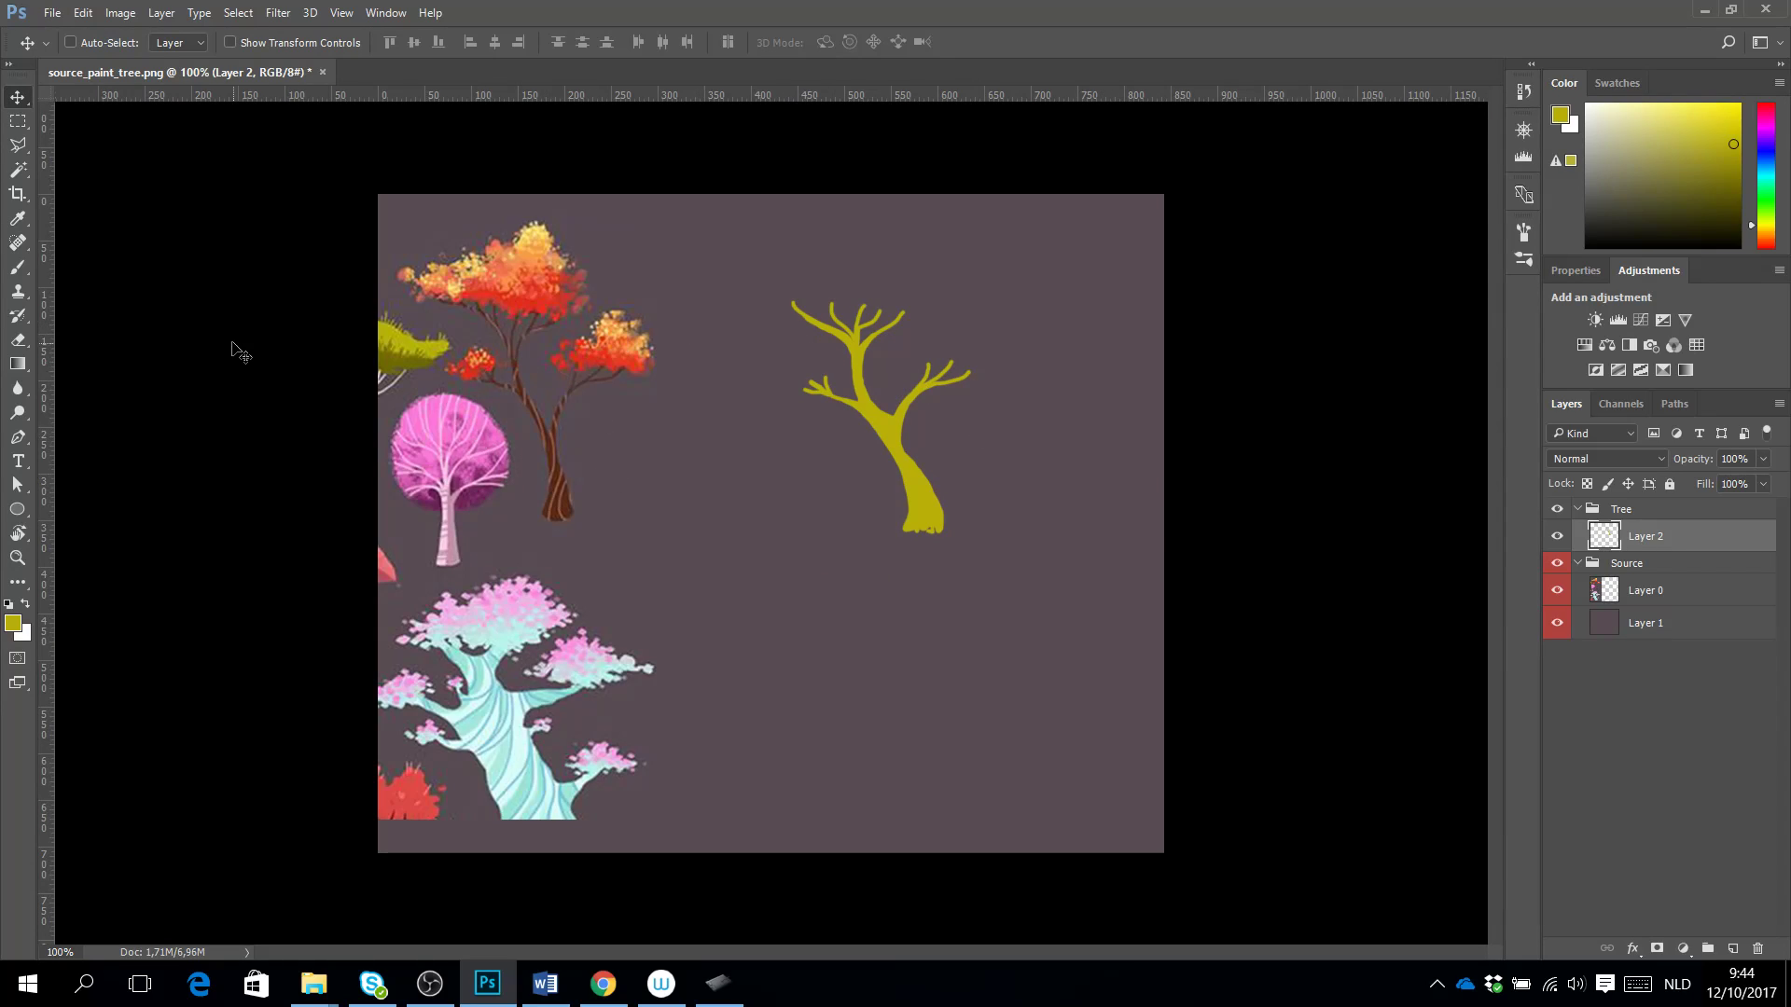
Sample brown from the orange tree's trunk, lock Layer 2's transparent pixels and fill the silhouette with that brown.
key("i")
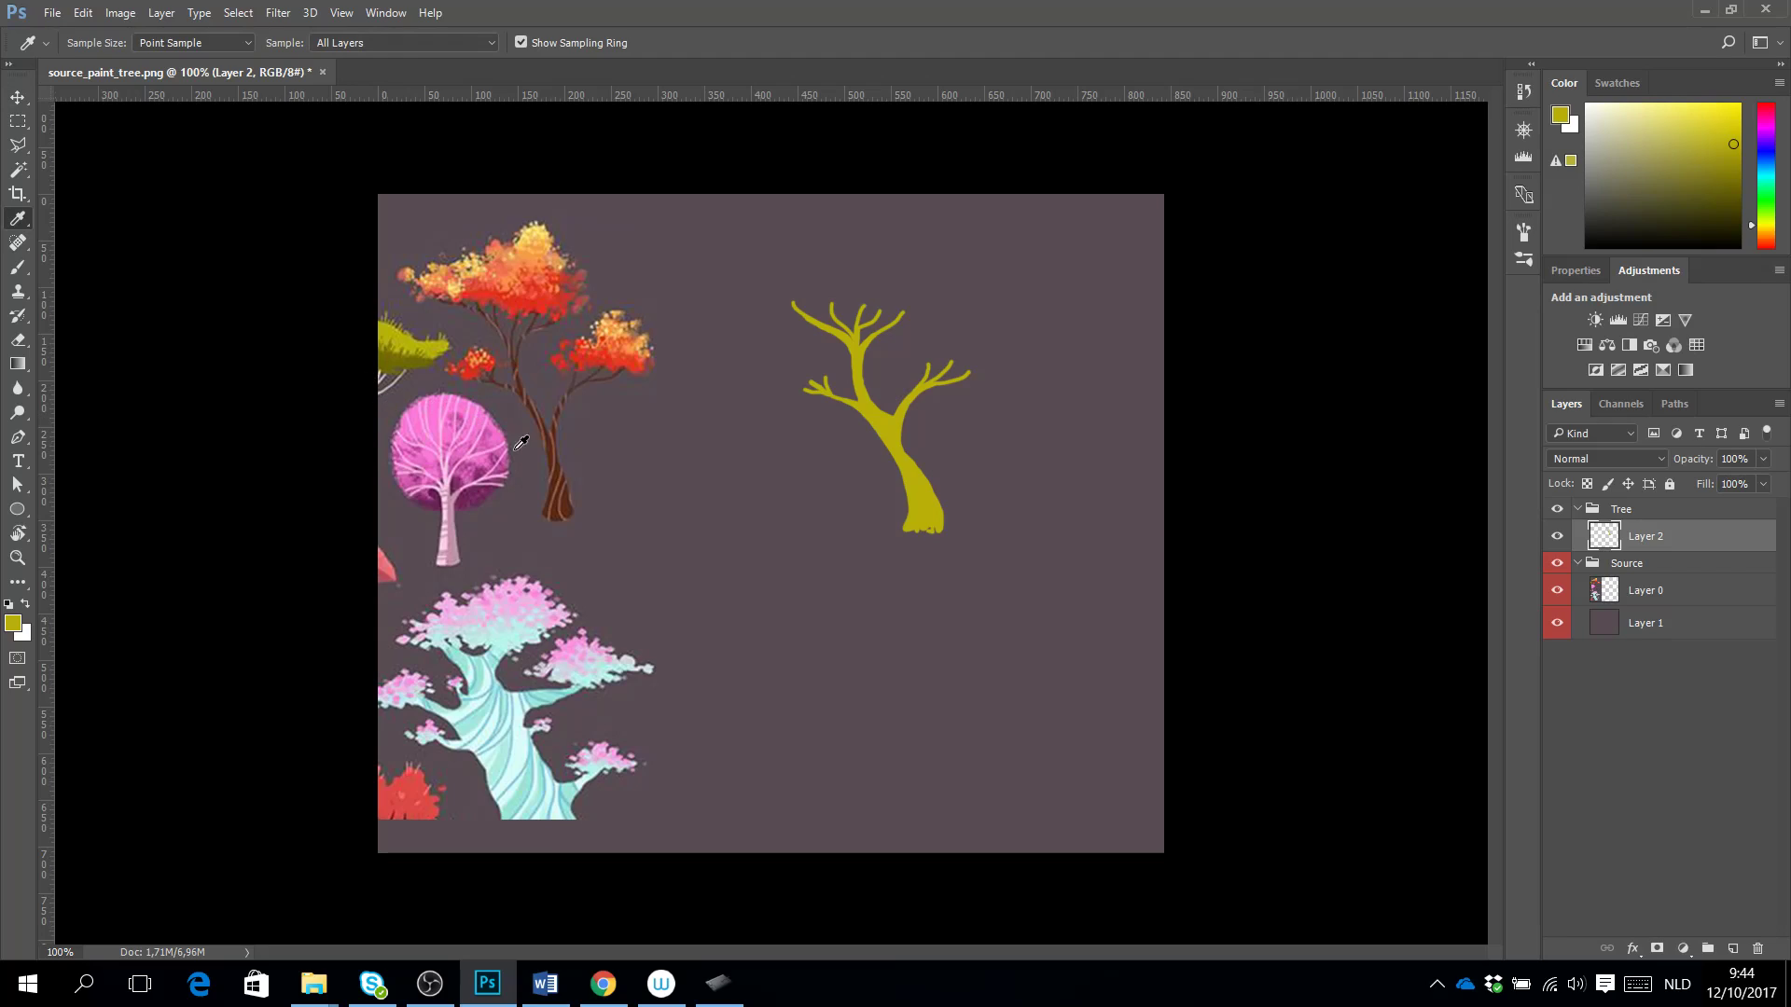
left_click(557, 440)
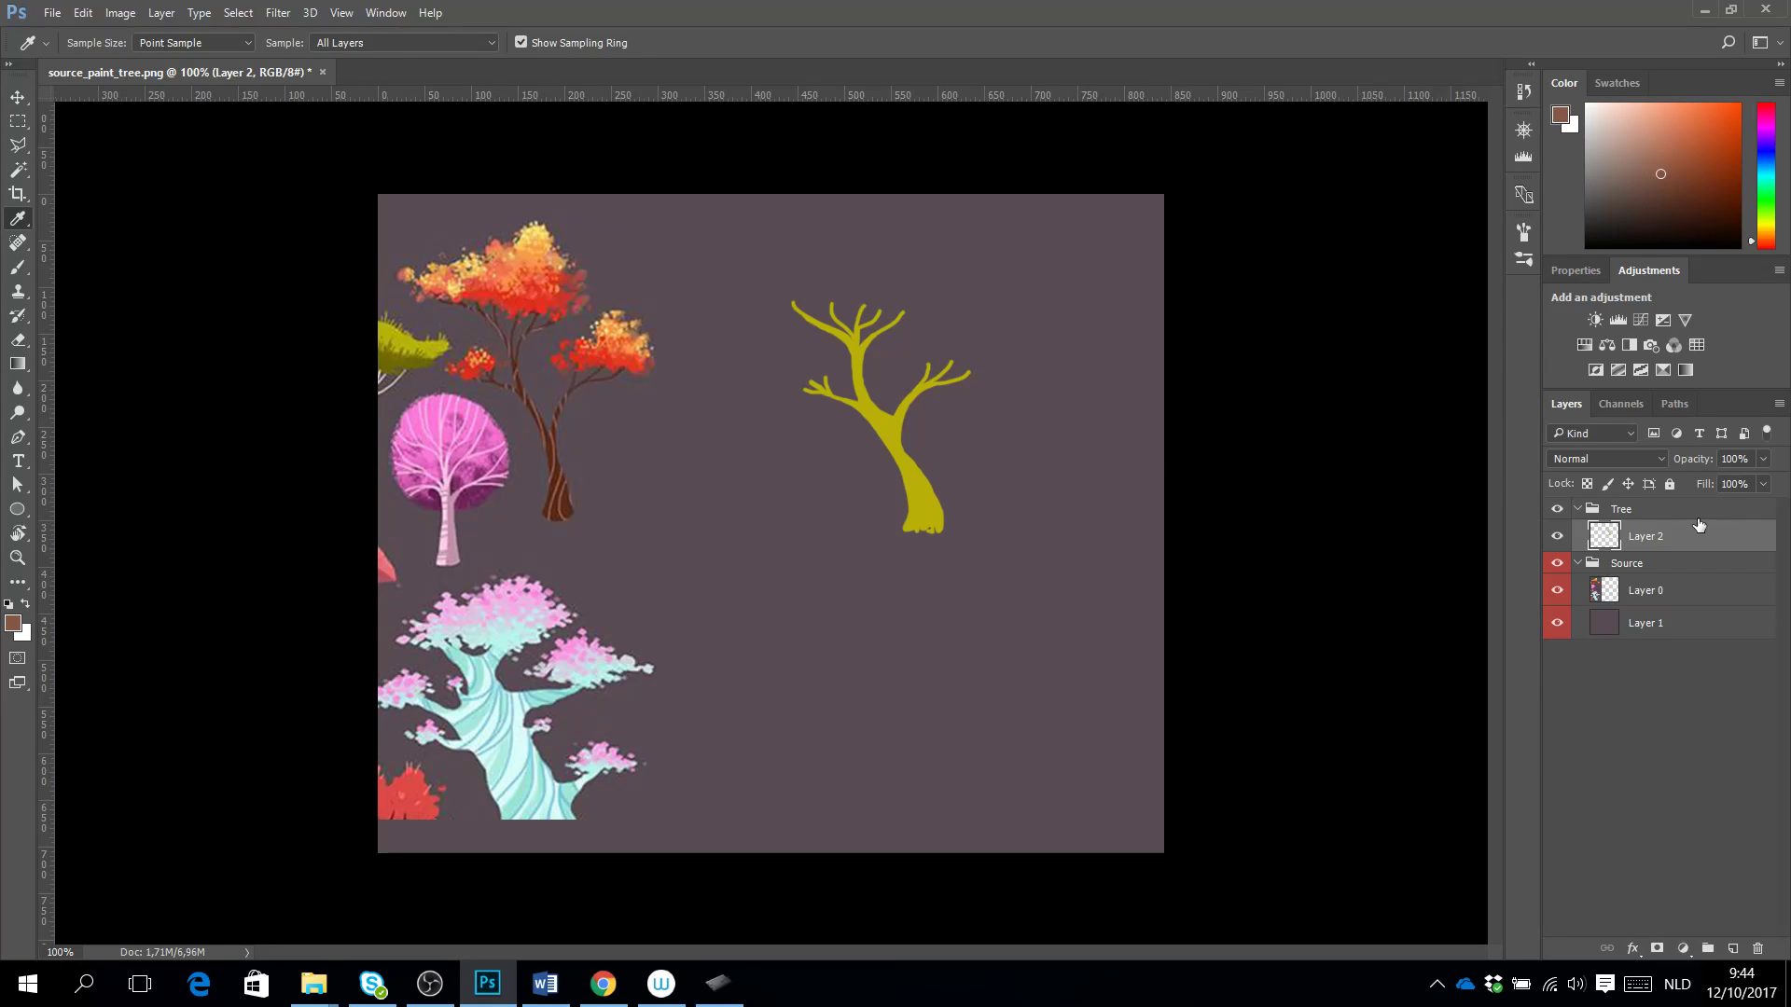
key("alt+BackSpace")
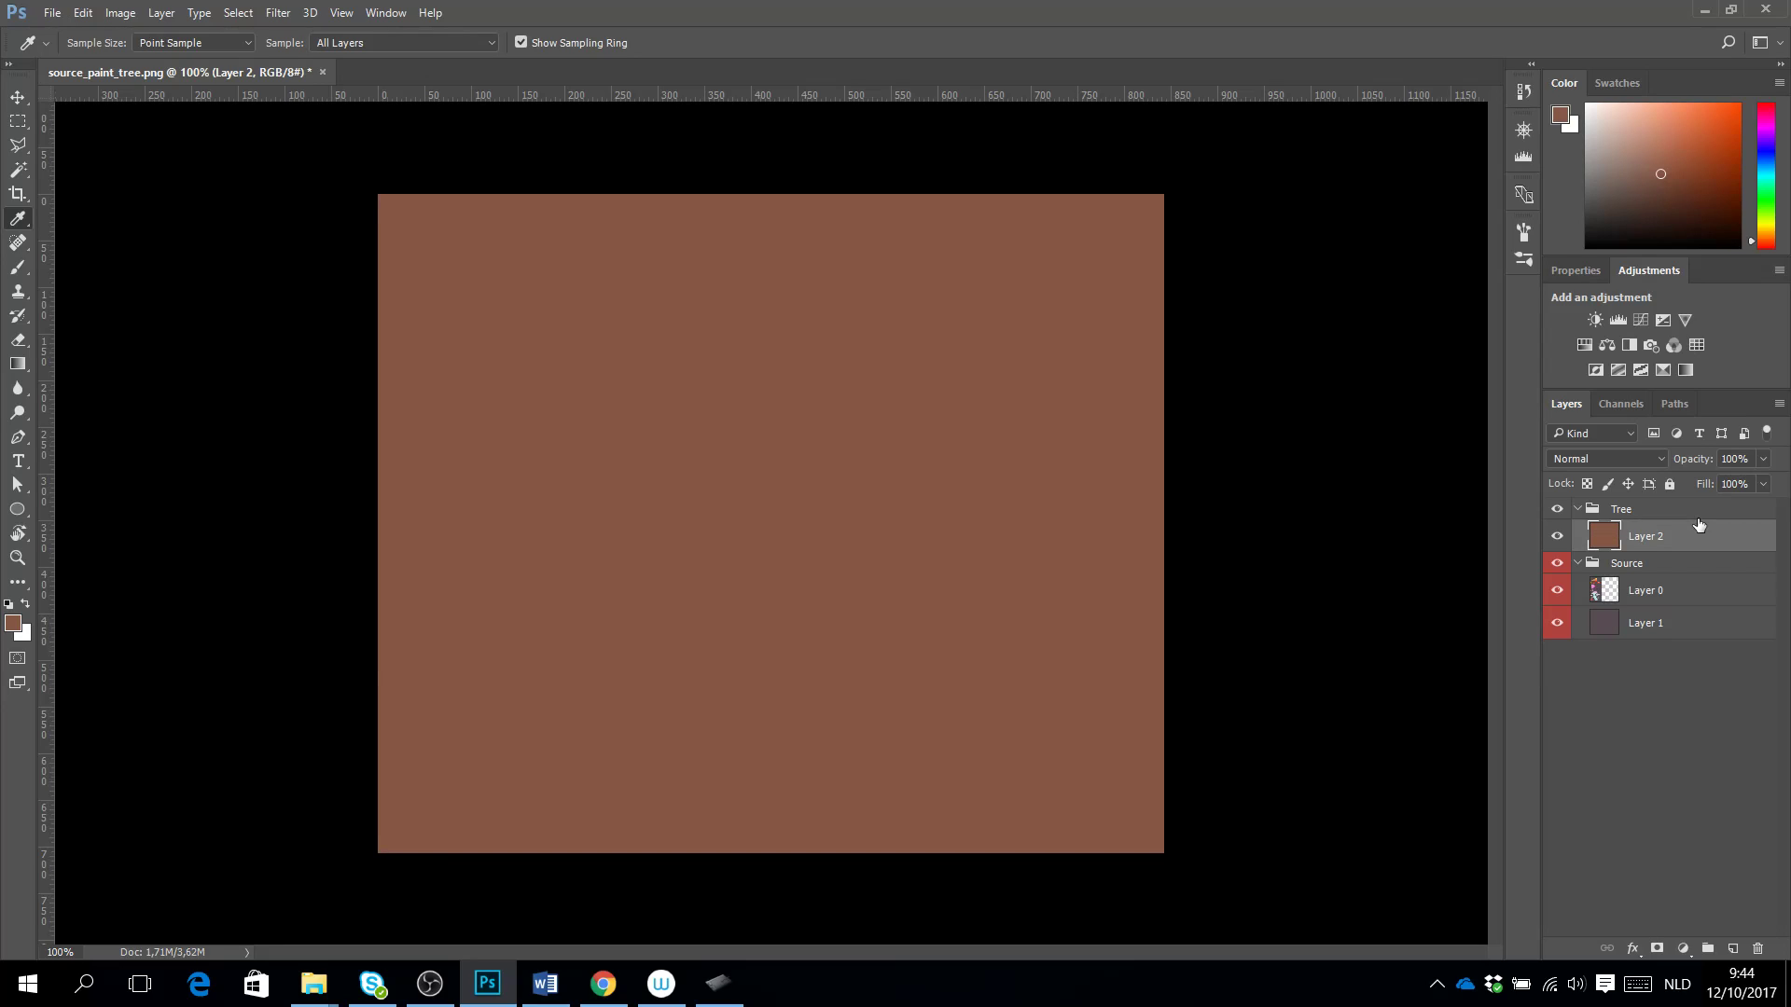
key("ctrl+z")
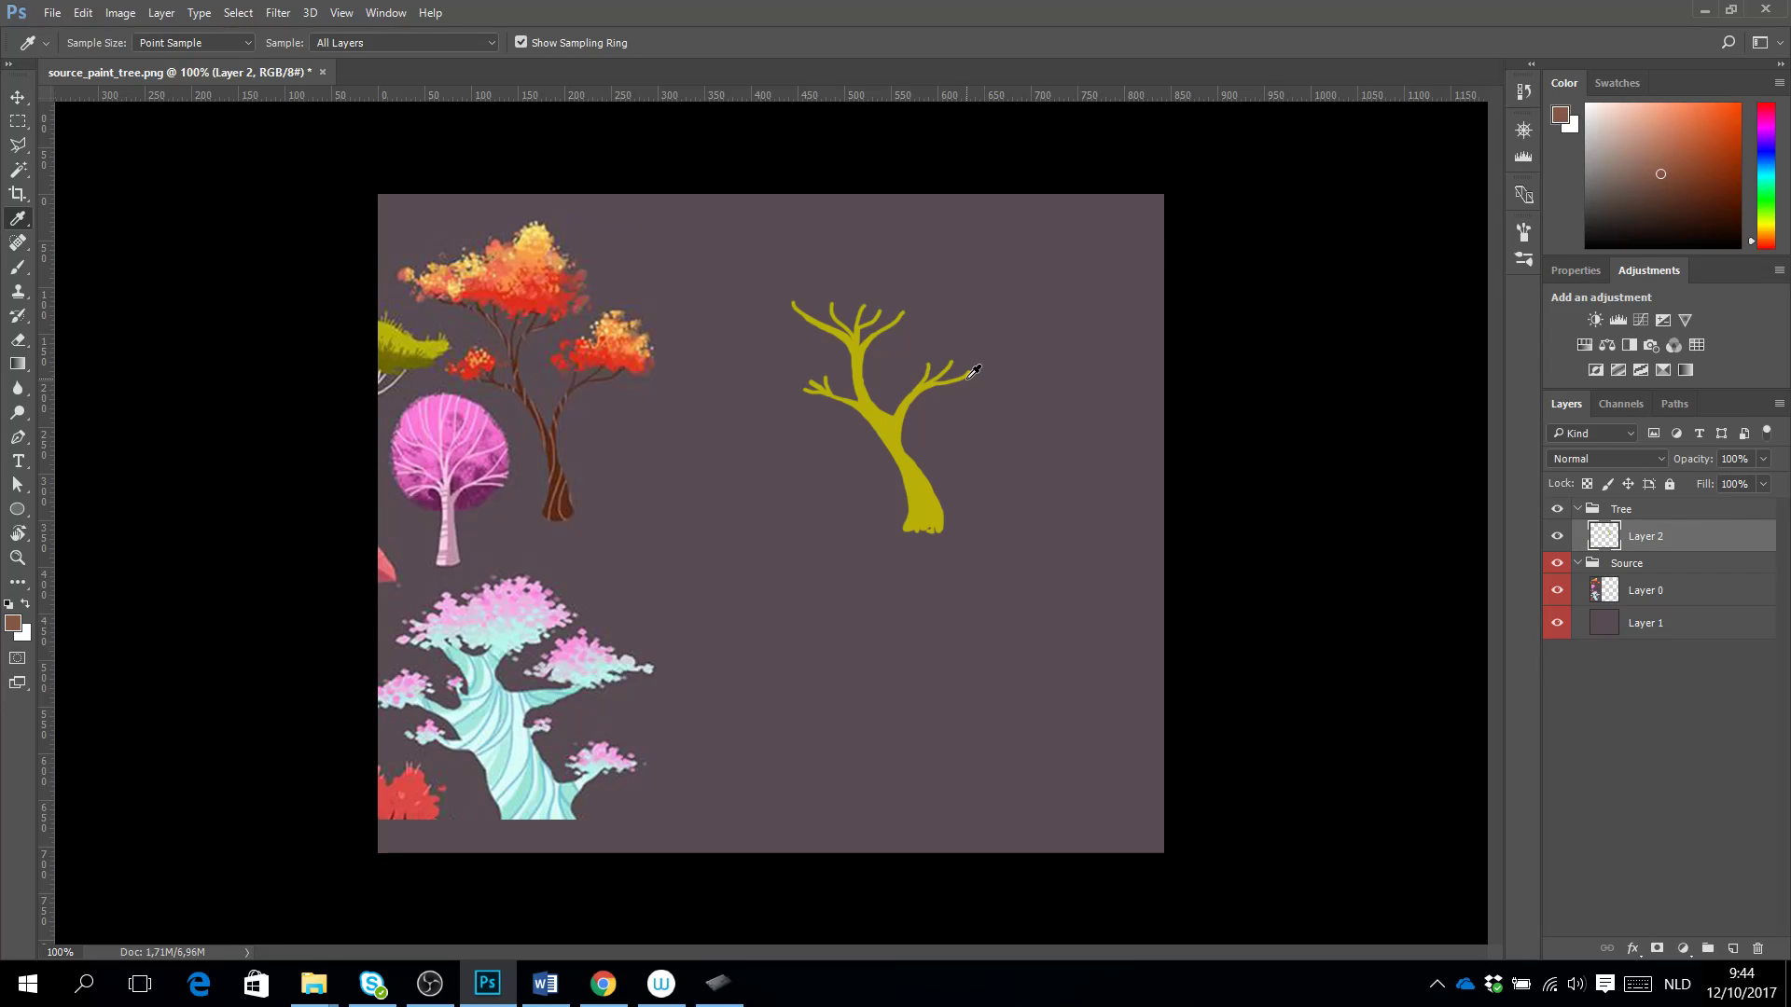
left_click(1588, 483)
key("alt+BackSpace")
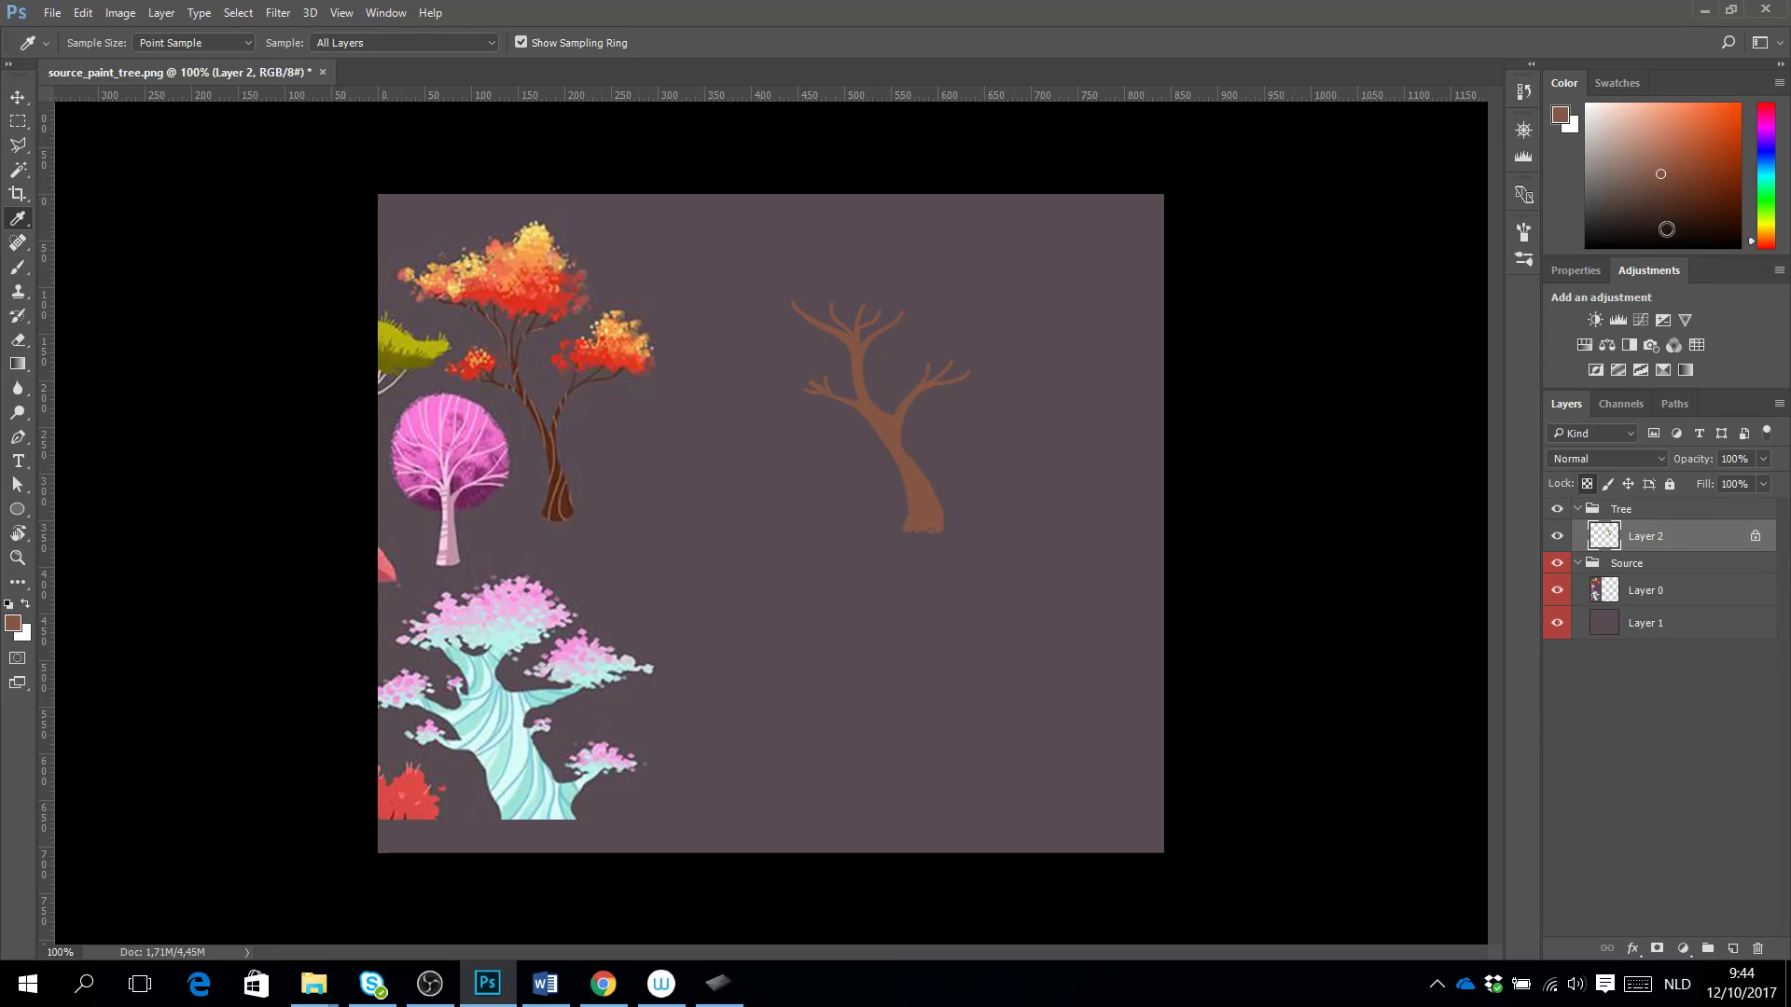
Choose a much darker brown as the foreground color and refill the tree silhouette with it.
left_click(1687, 213)
key("alt+BackSpace")
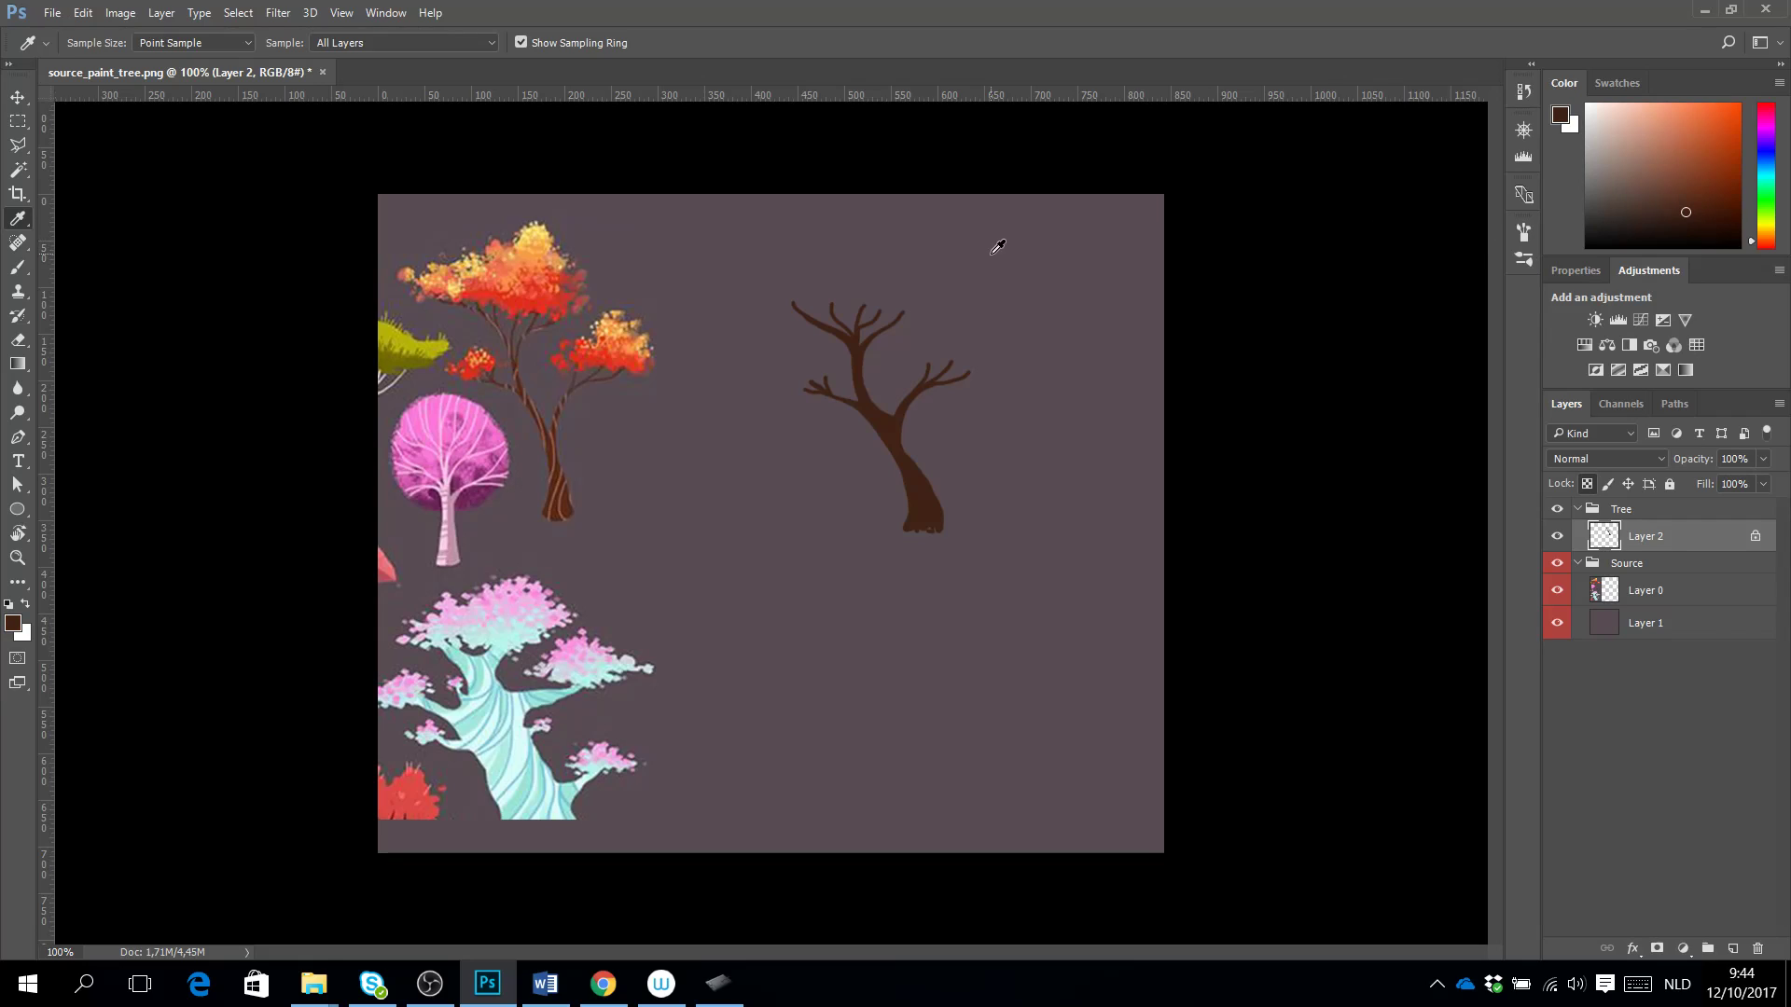
left_click(17, 97)
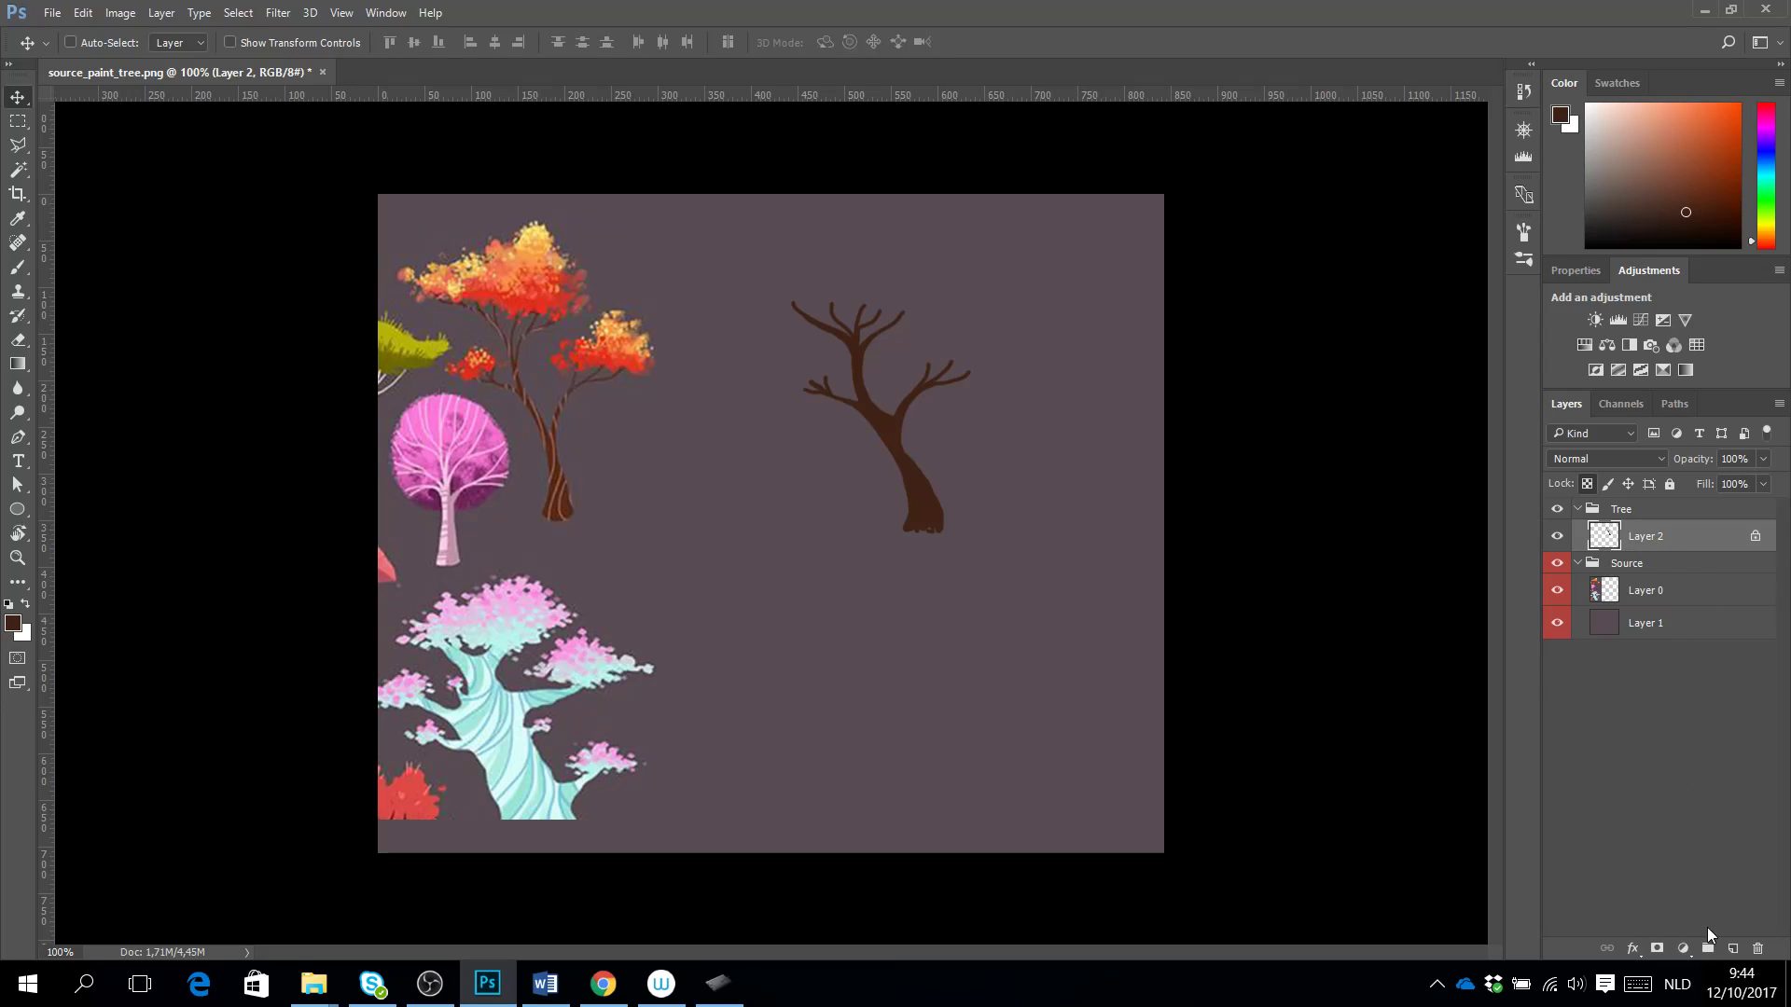
Add a new layer above Layer 2 in the Tree group and name it "Leaf 1".
left_click(1732, 948)
double_click(1645, 537)
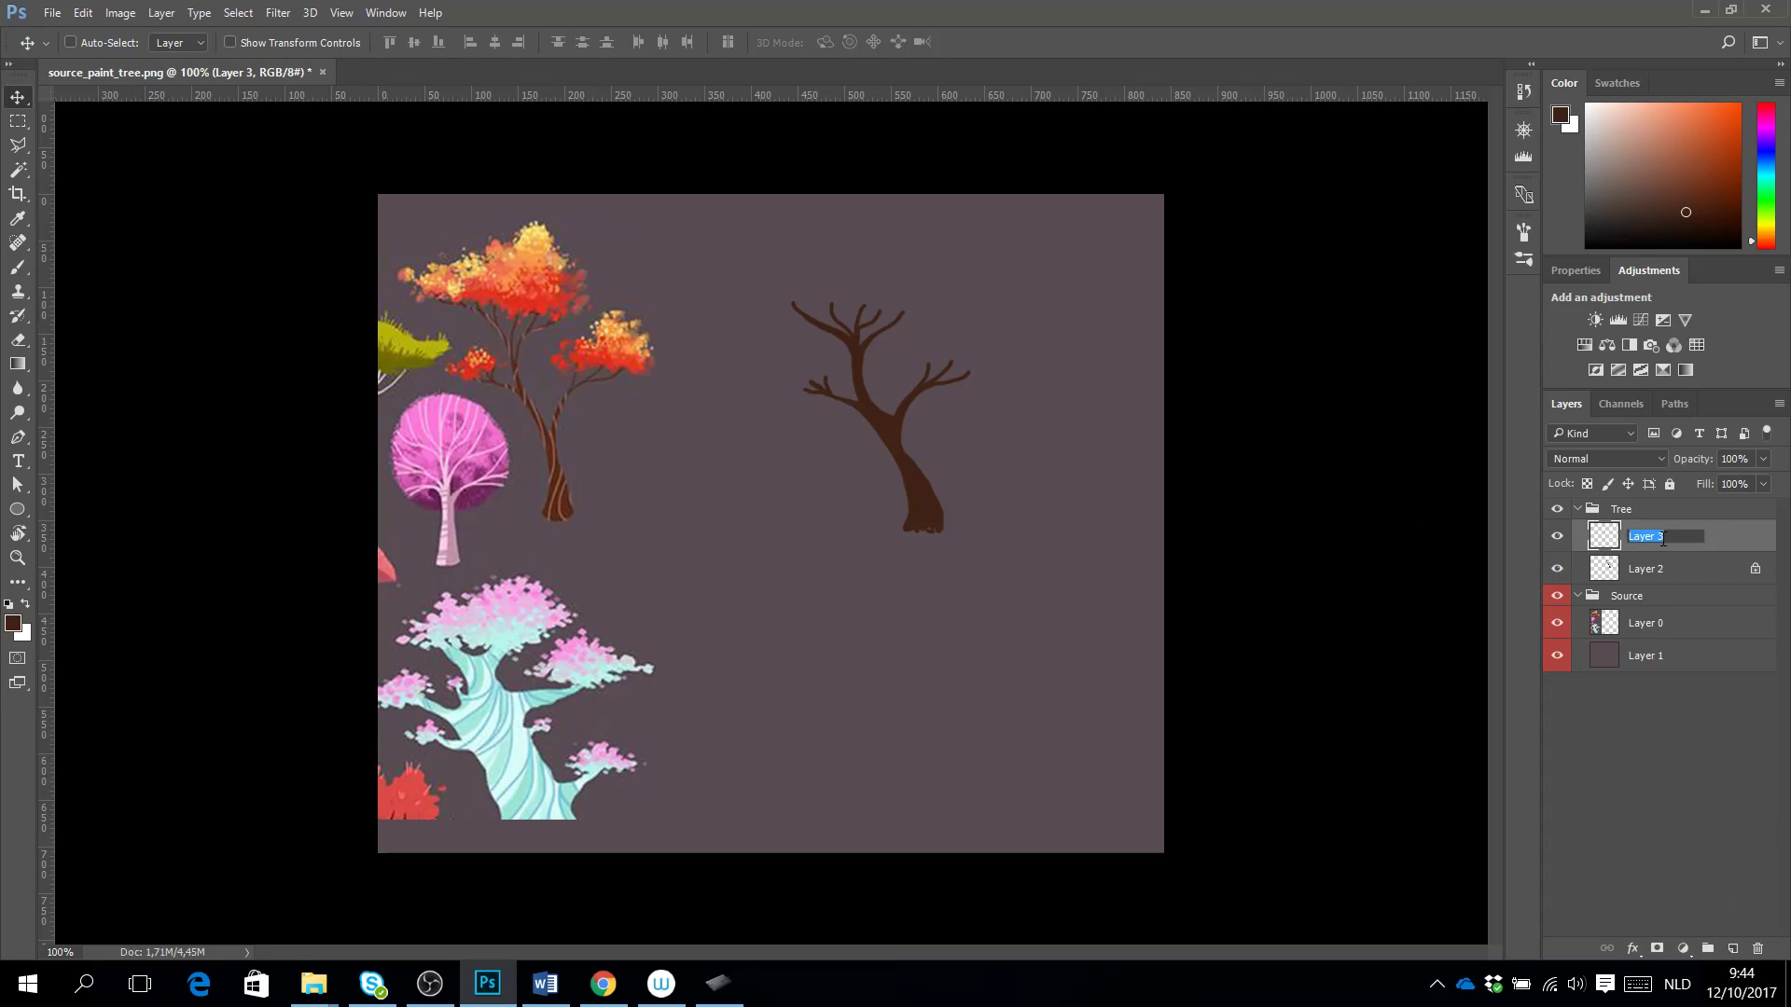
type("Leaf 1")
key("Return")
Rename Layer 2 as "Trunk" and make Leaf 1 the active layer.
left_click(1676, 571)
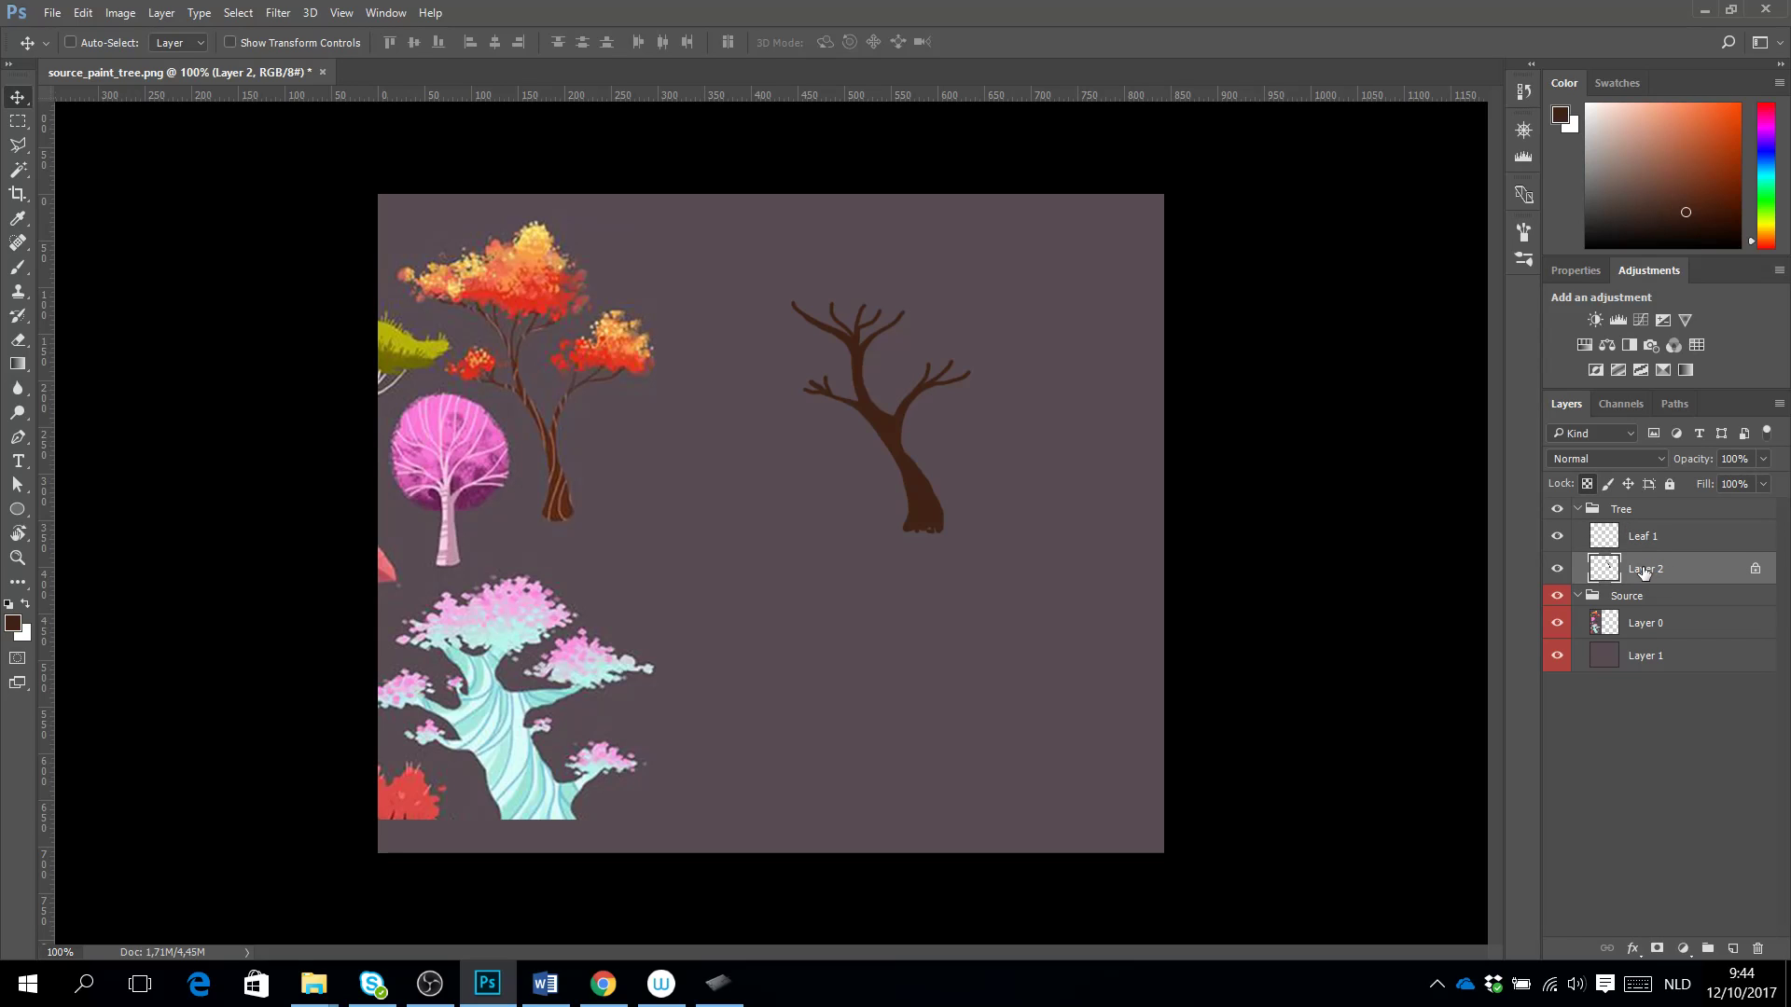
double_click(1670, 571)
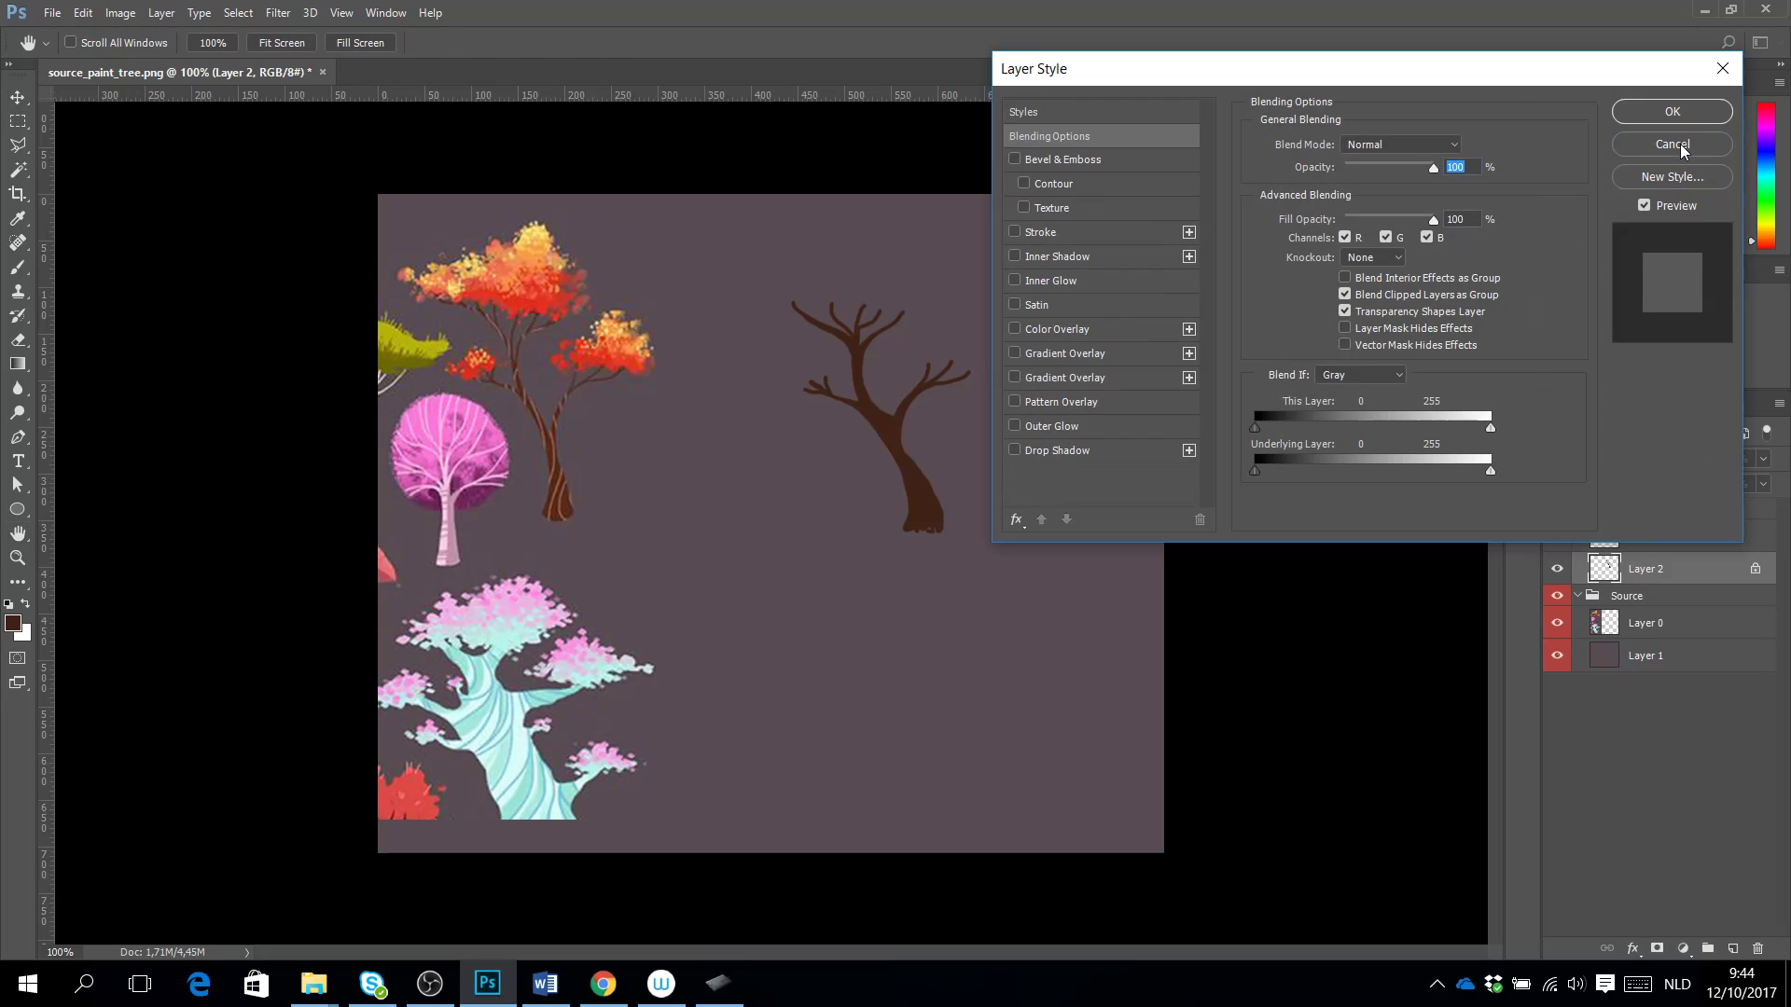
left_click(1679, 144)
double_click(1645, 571)
type("Trunk")
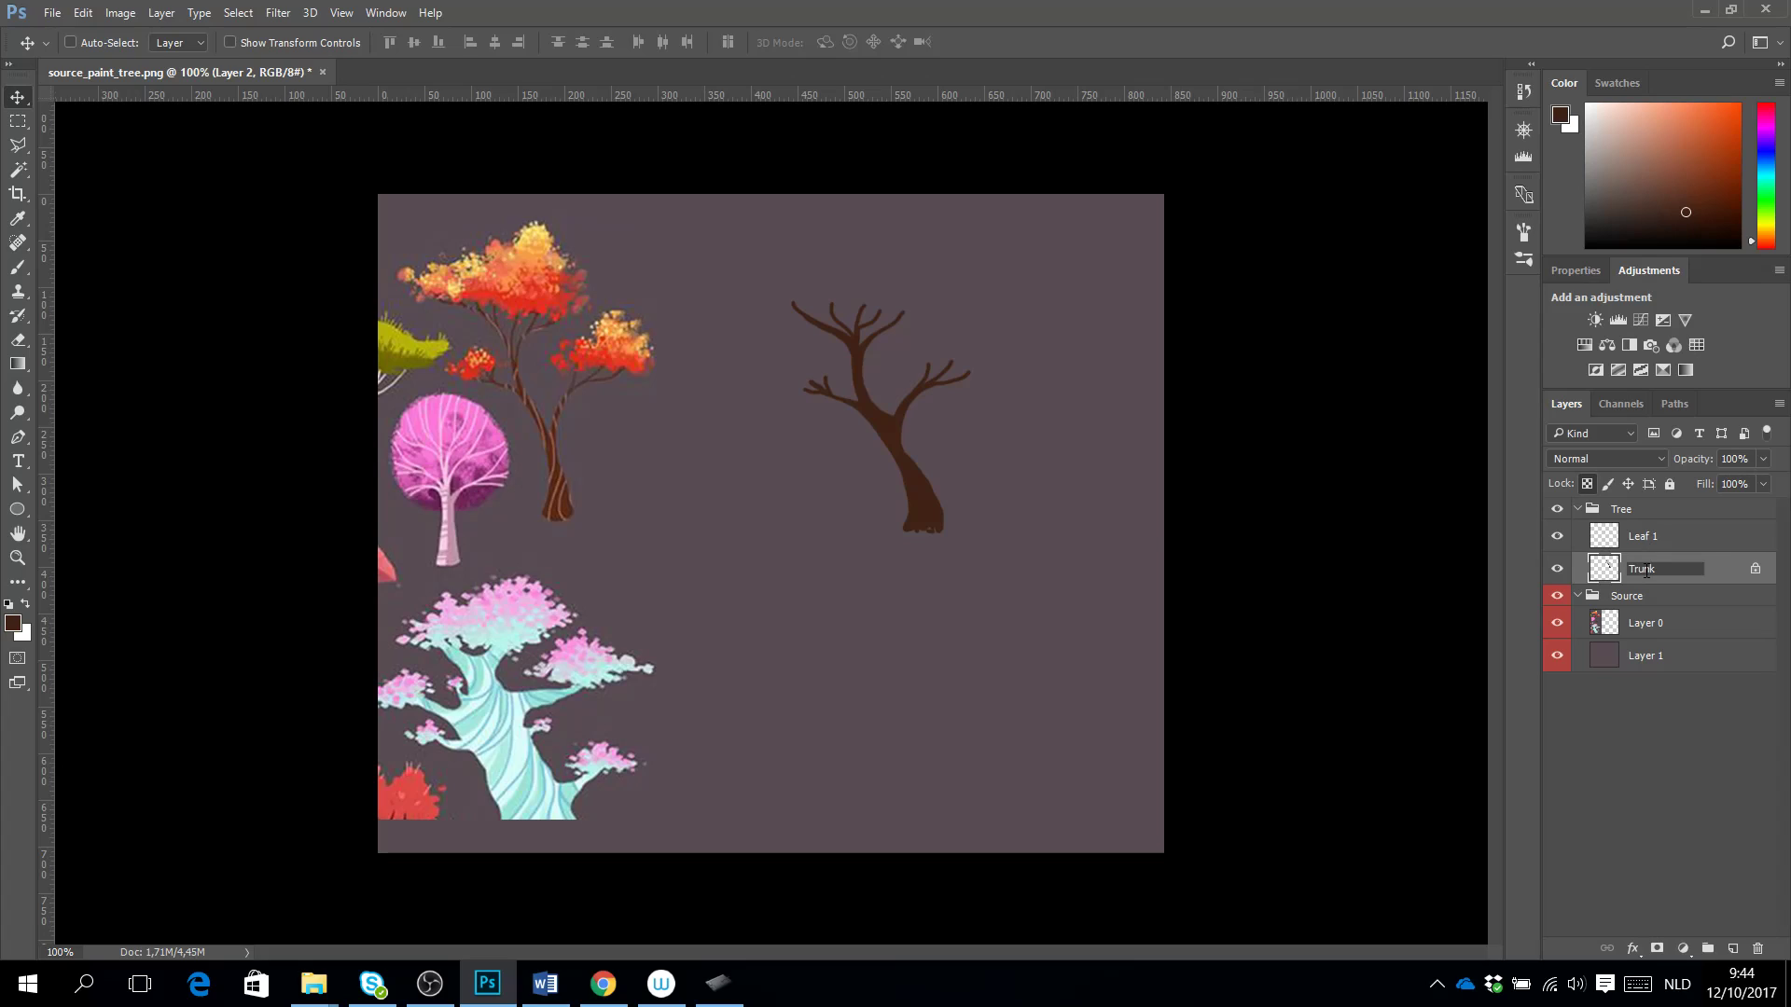
left_click(1656, 537)
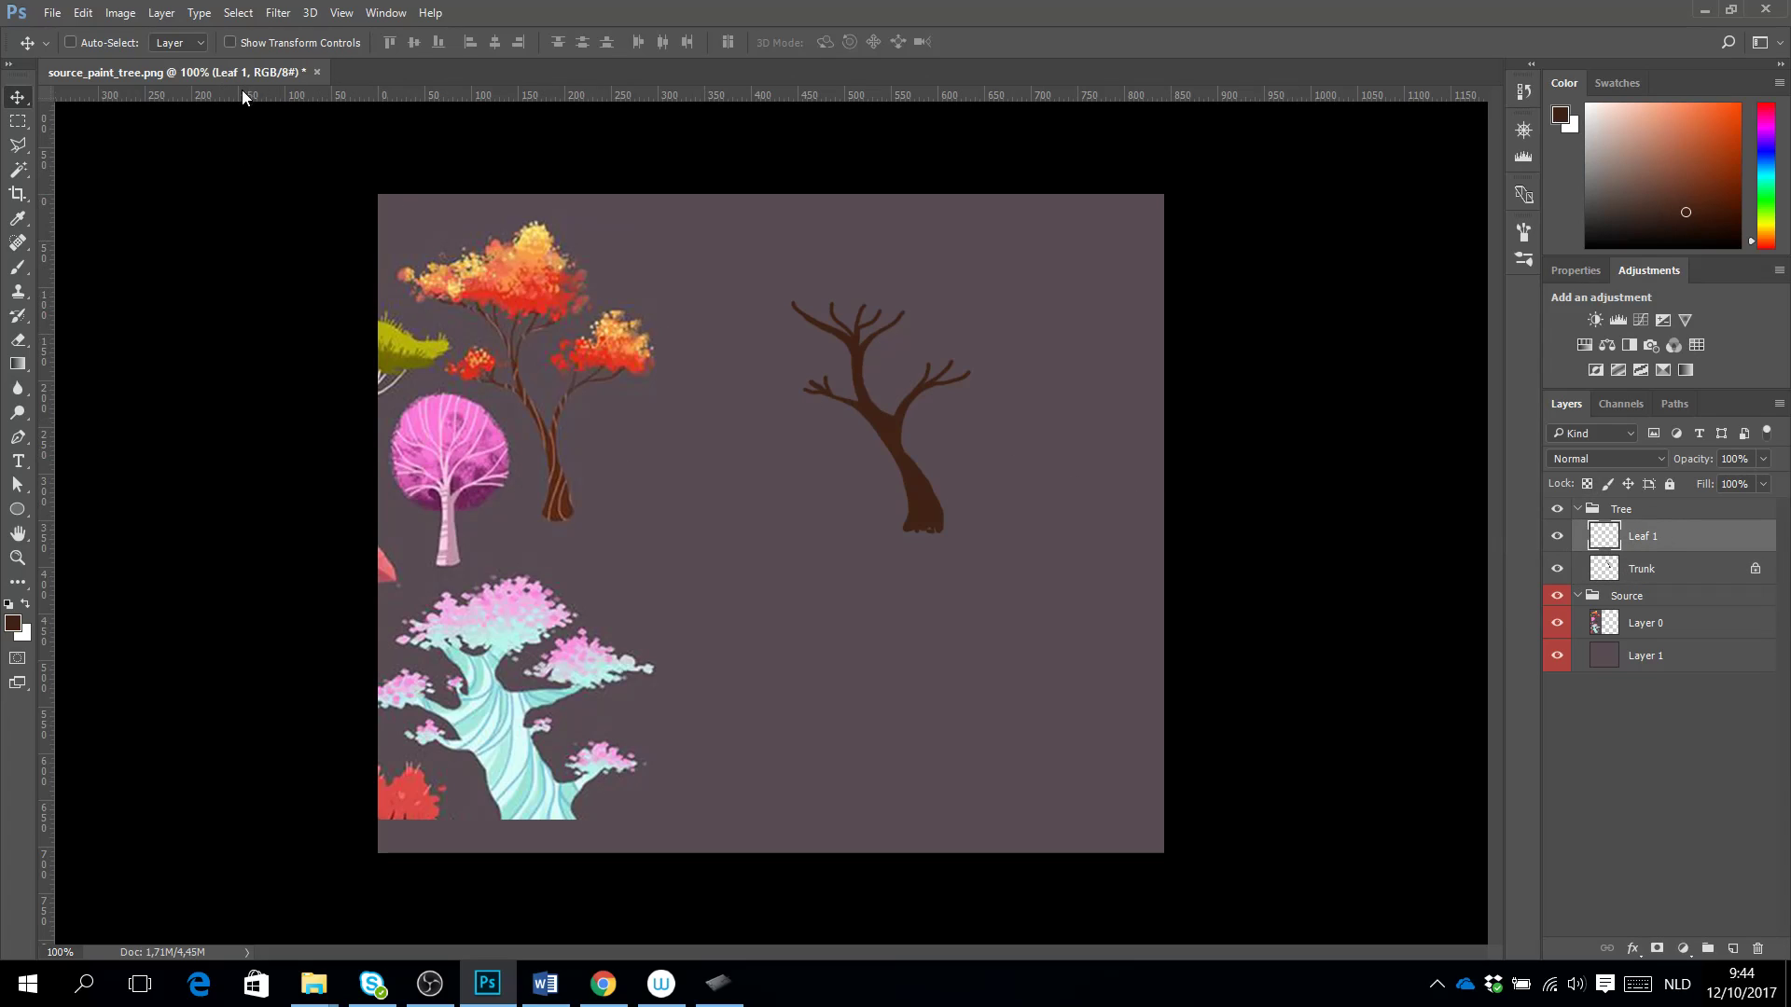
Activate the Brush tool, show the brush presets and reset them to the default set.
left_click(18, 268)
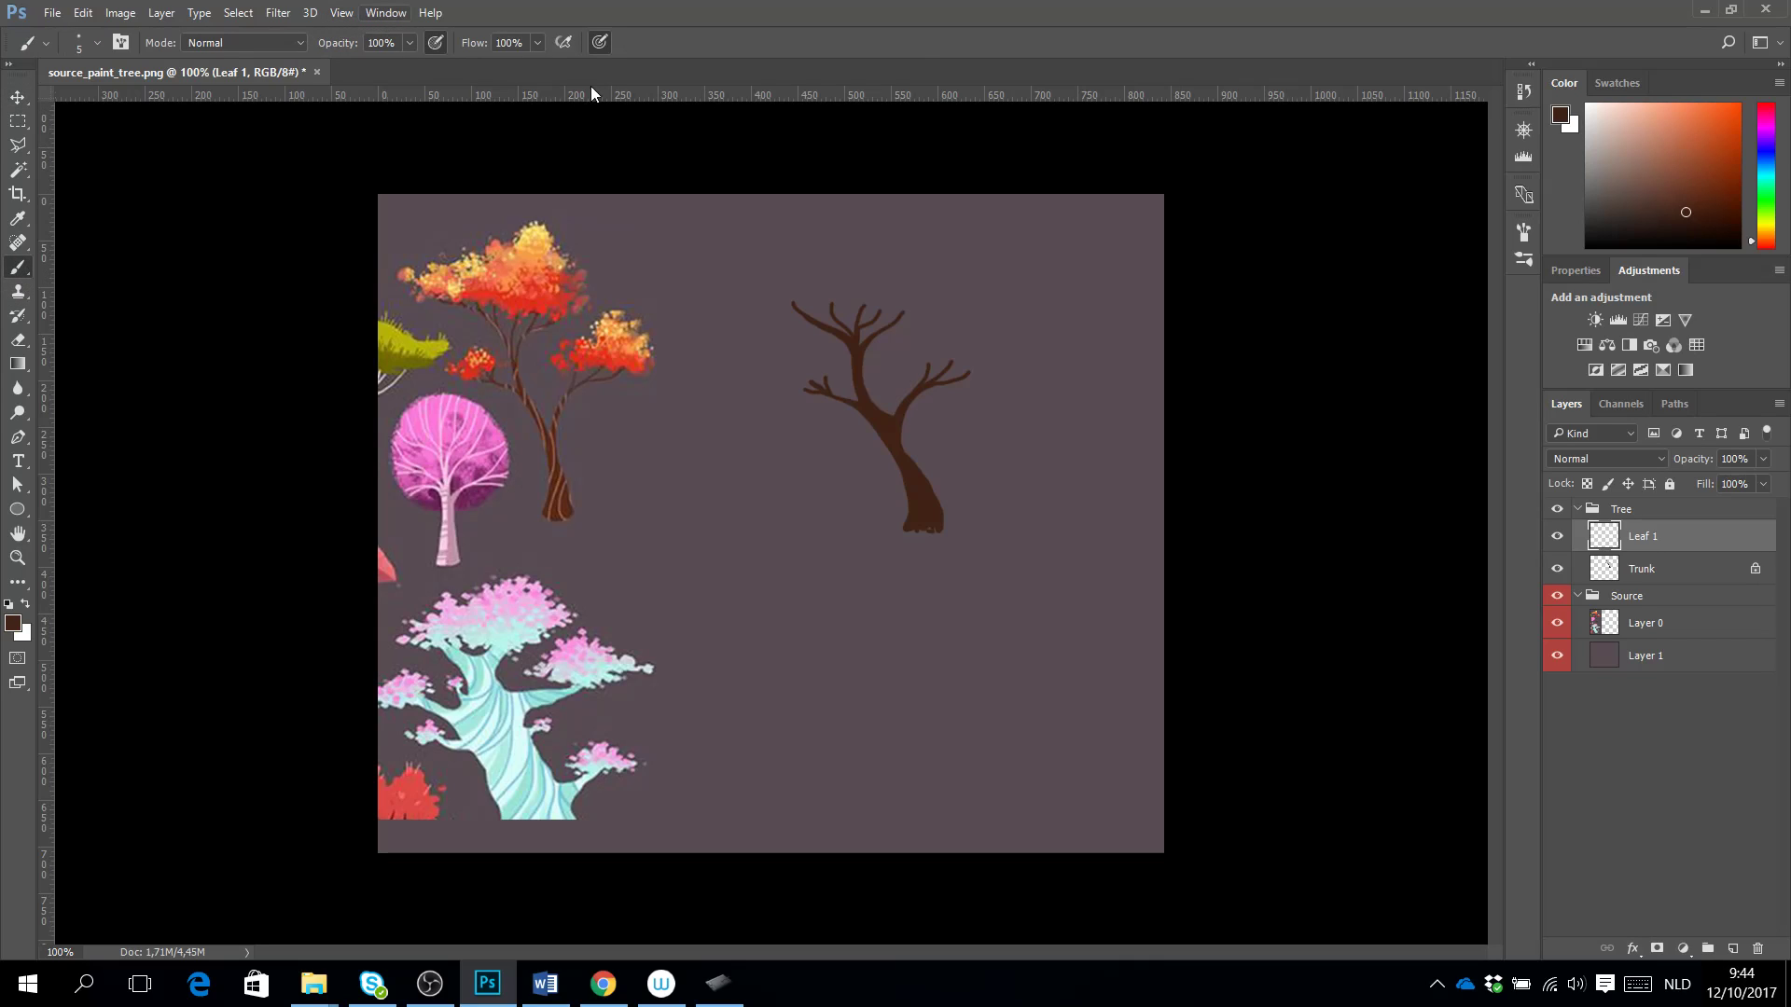
left_click(1526, 233)
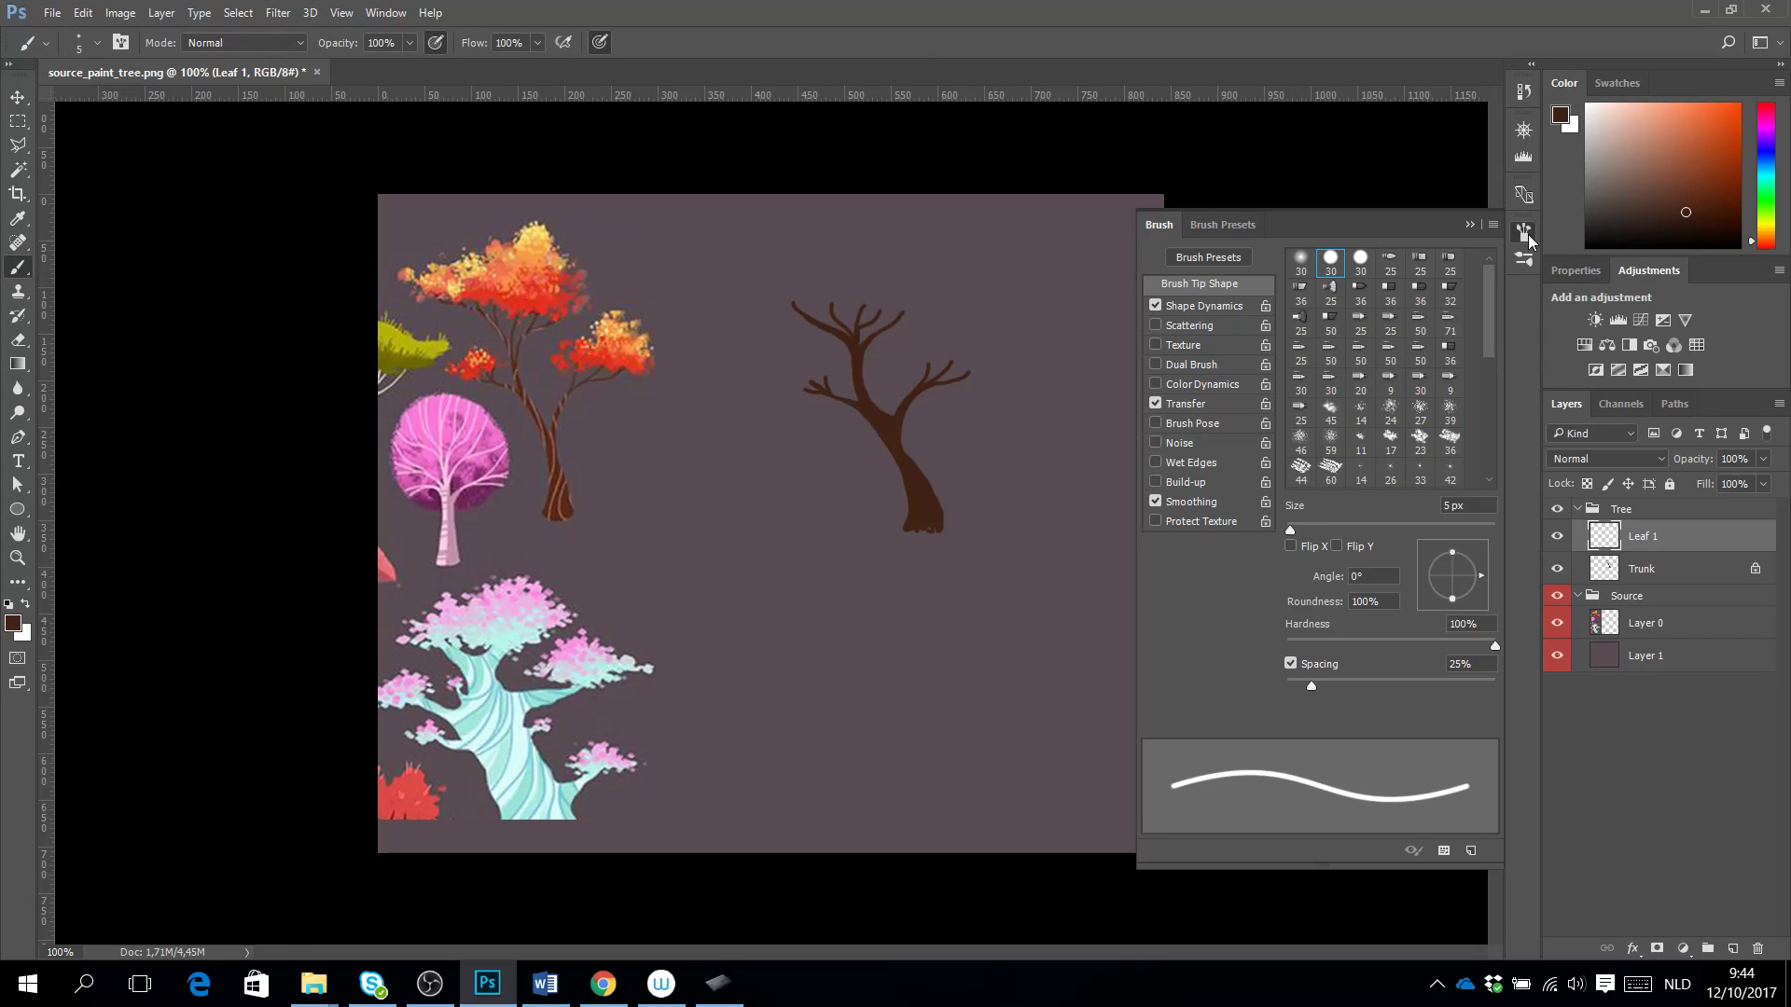
left_click(1494, 226)
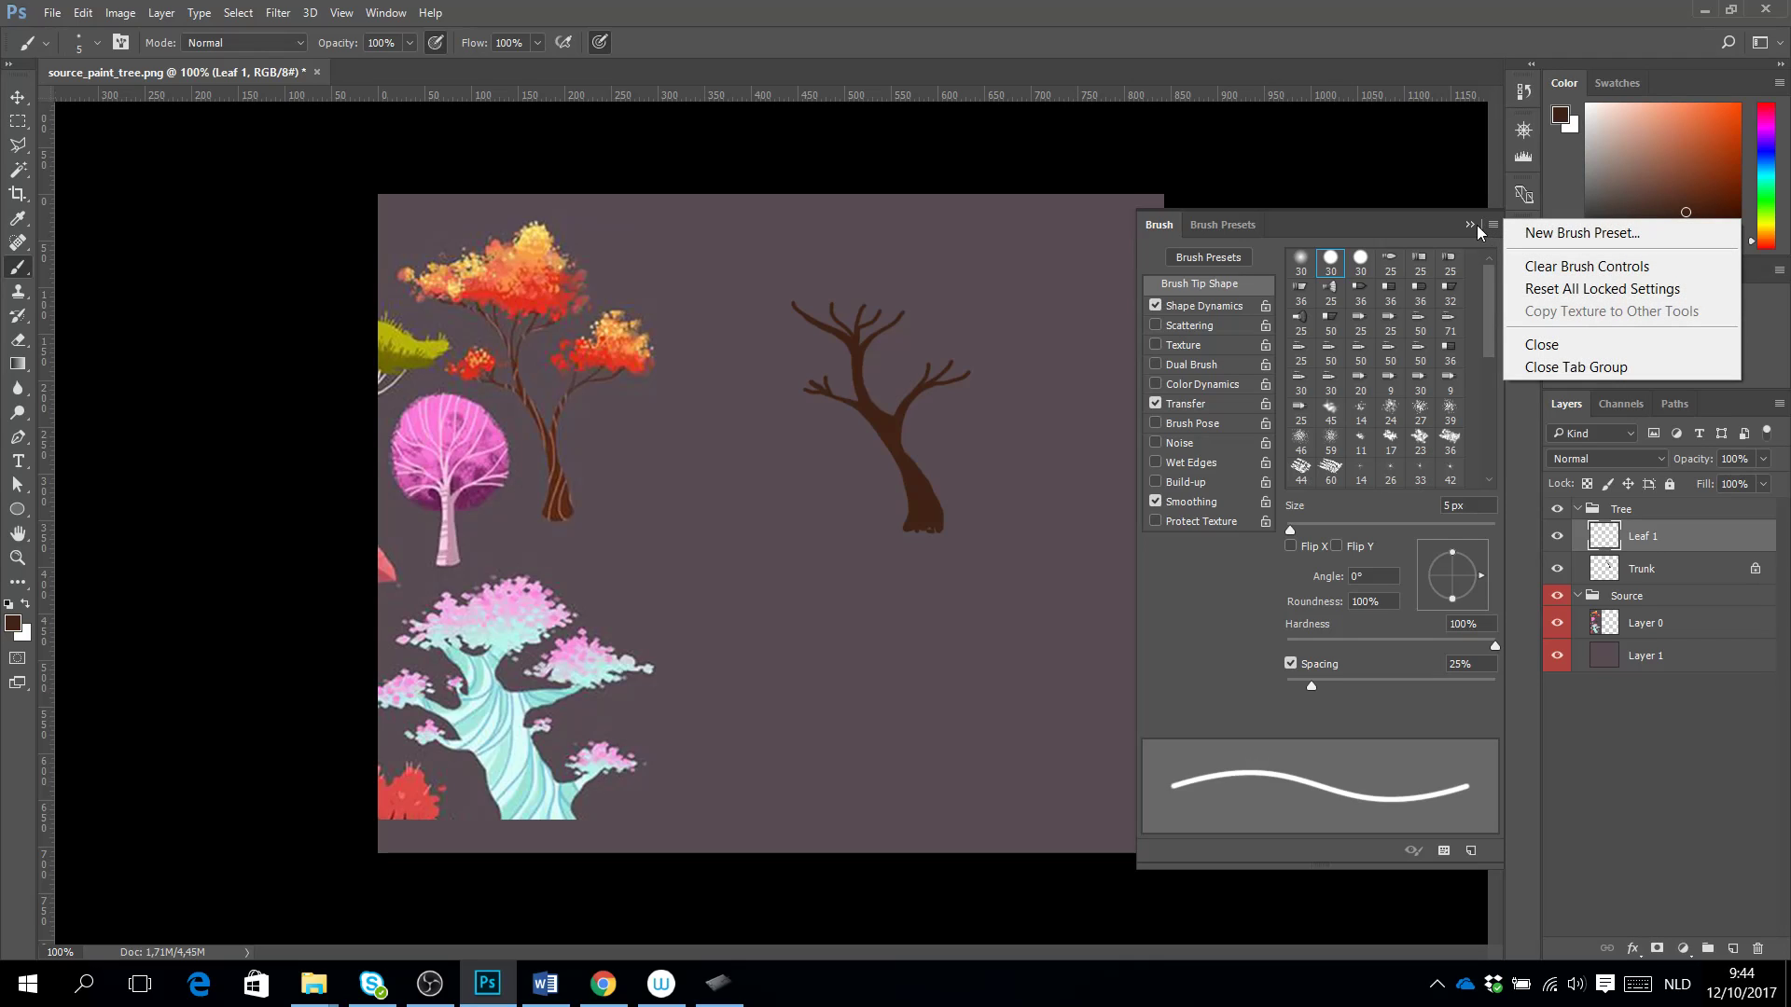
left_click(1234, 222)
left_click(1233, 224)
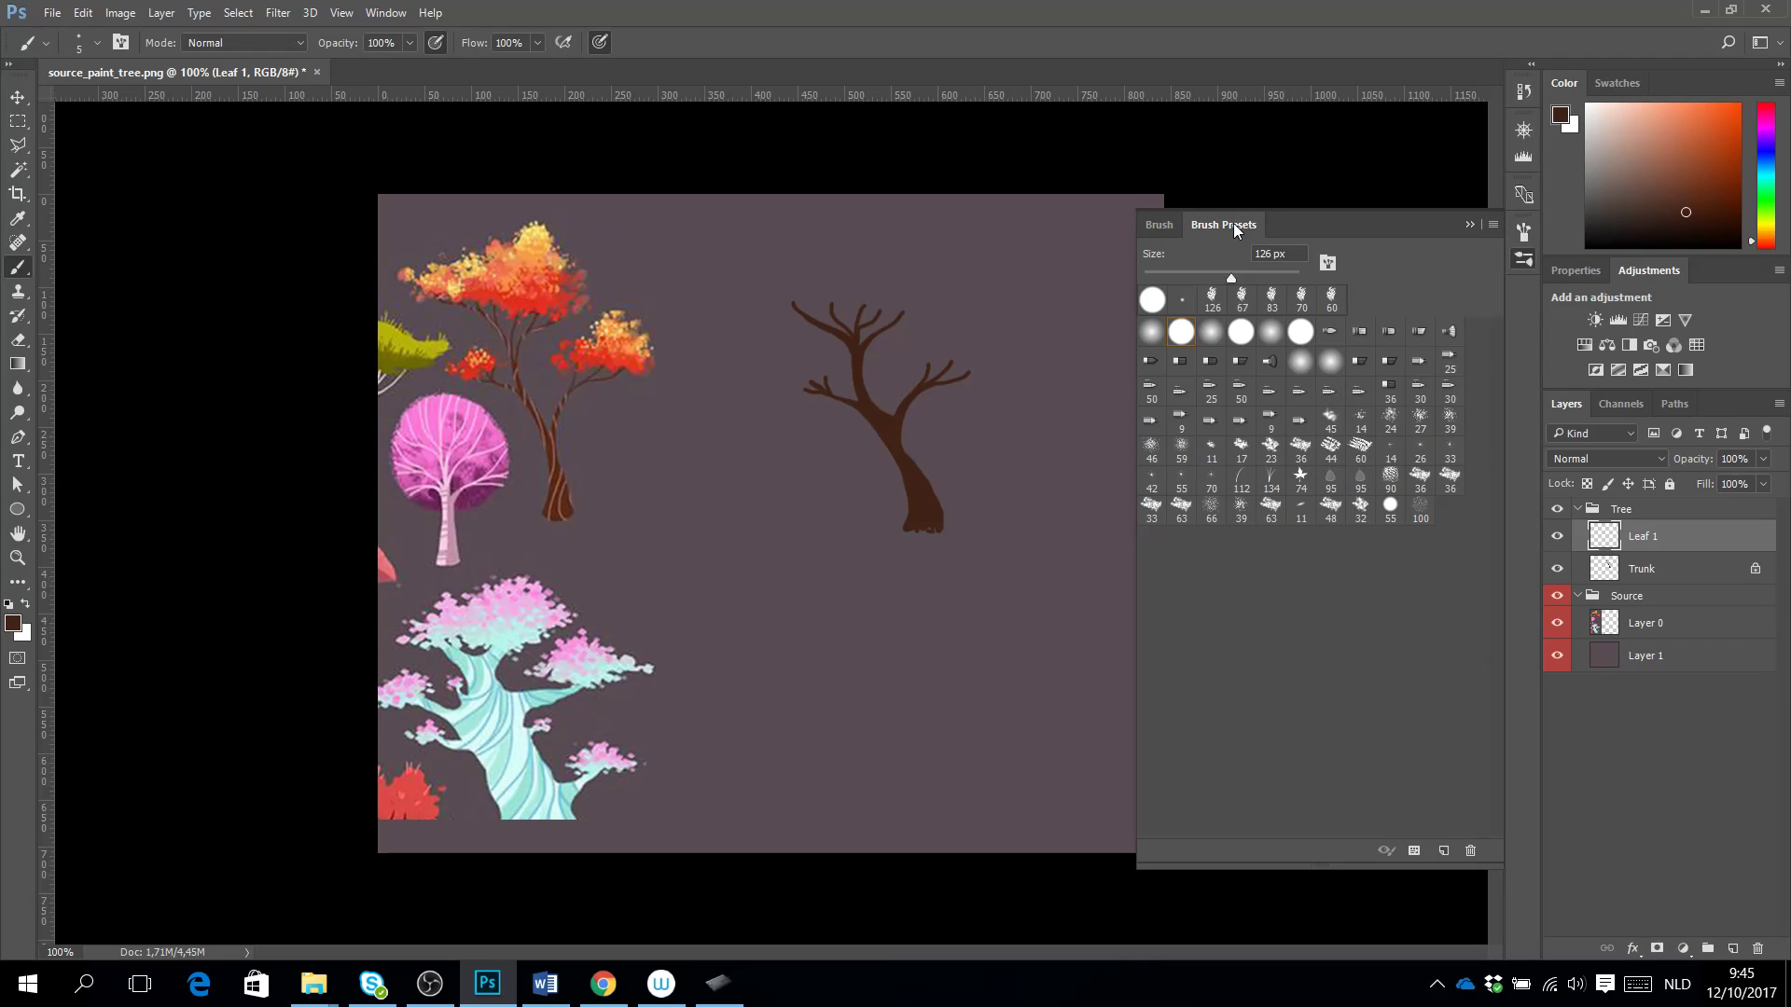
left_click(1493, 227)
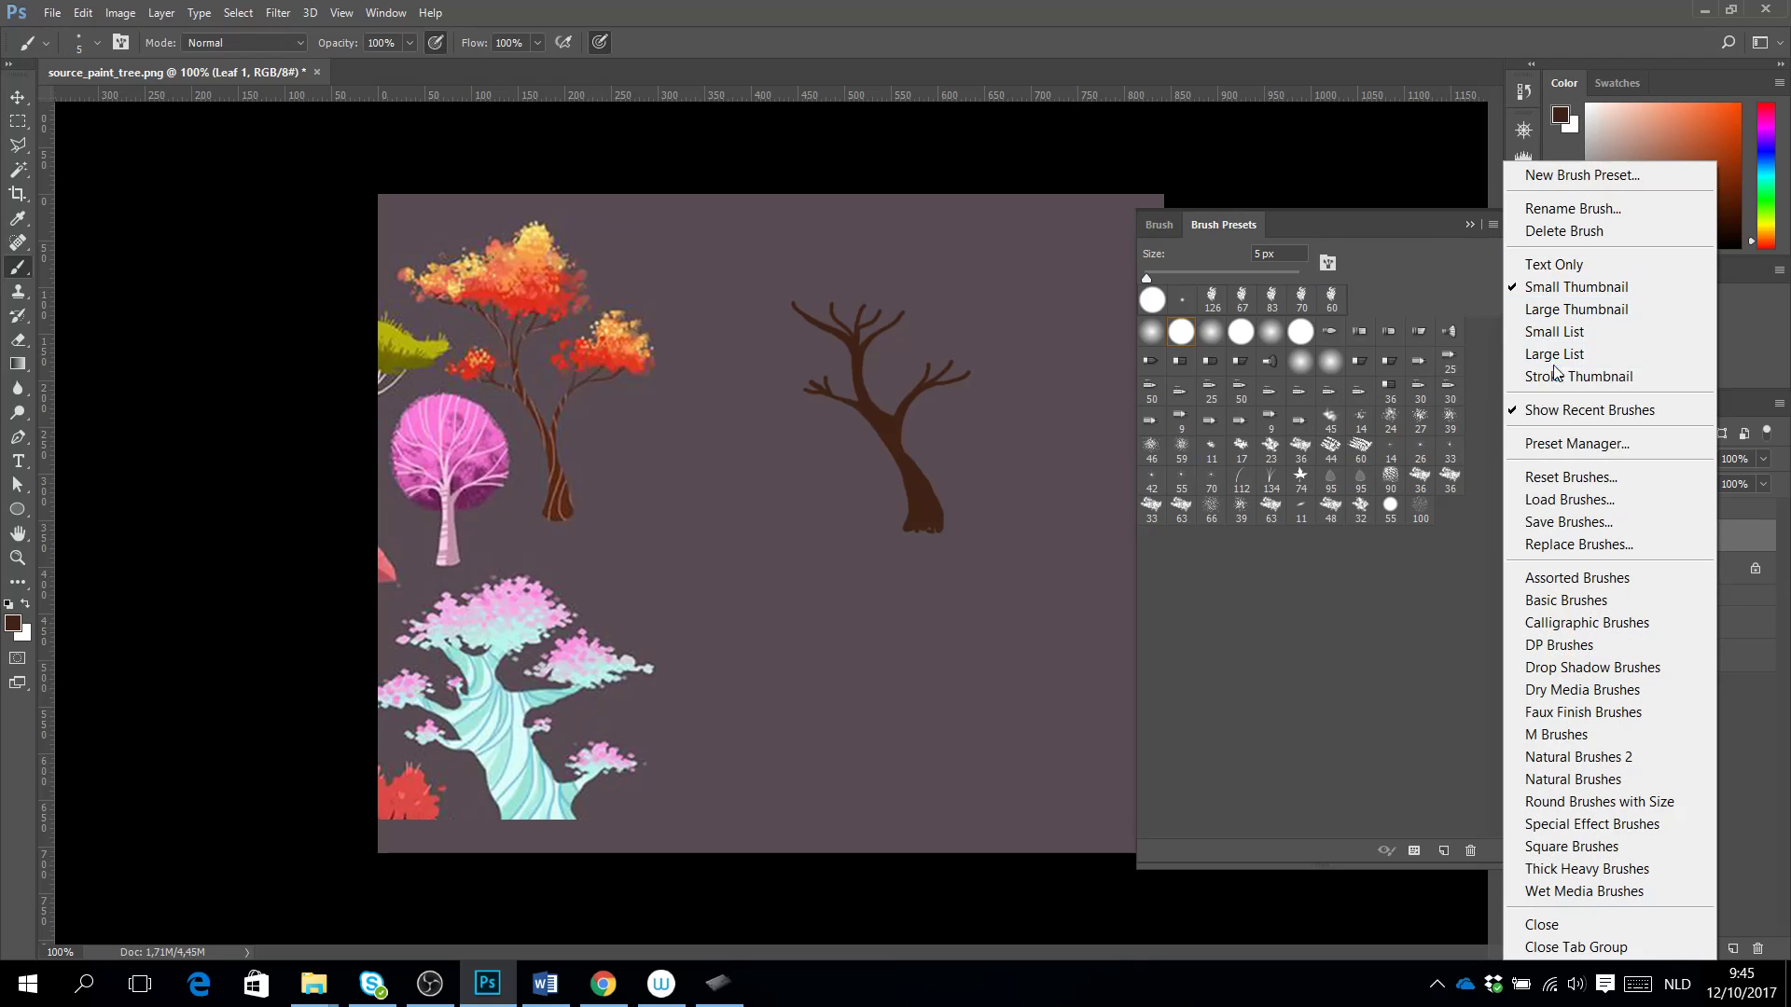
left_click(1575, 478)
left_click(817, 378)
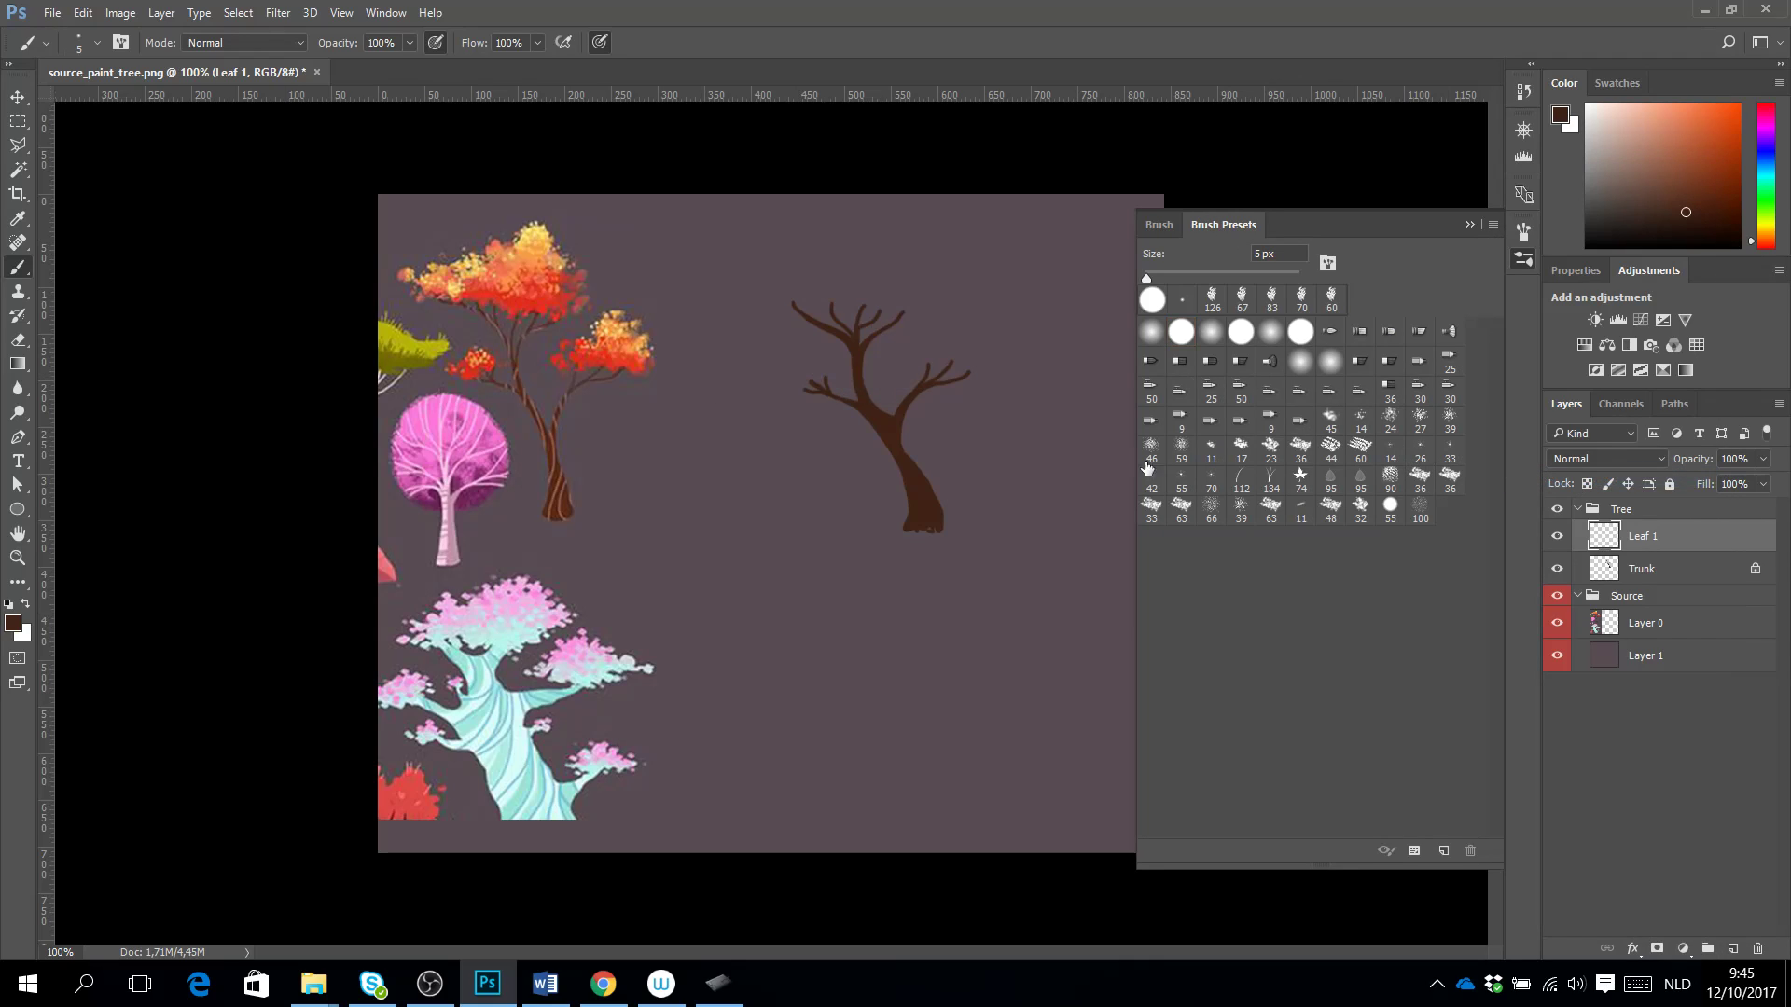
Switch to Chrome, search Google Images for "nature brushes photoshop" and preview Zummerfish's Nature Brushes.
left_click(1492, 225)
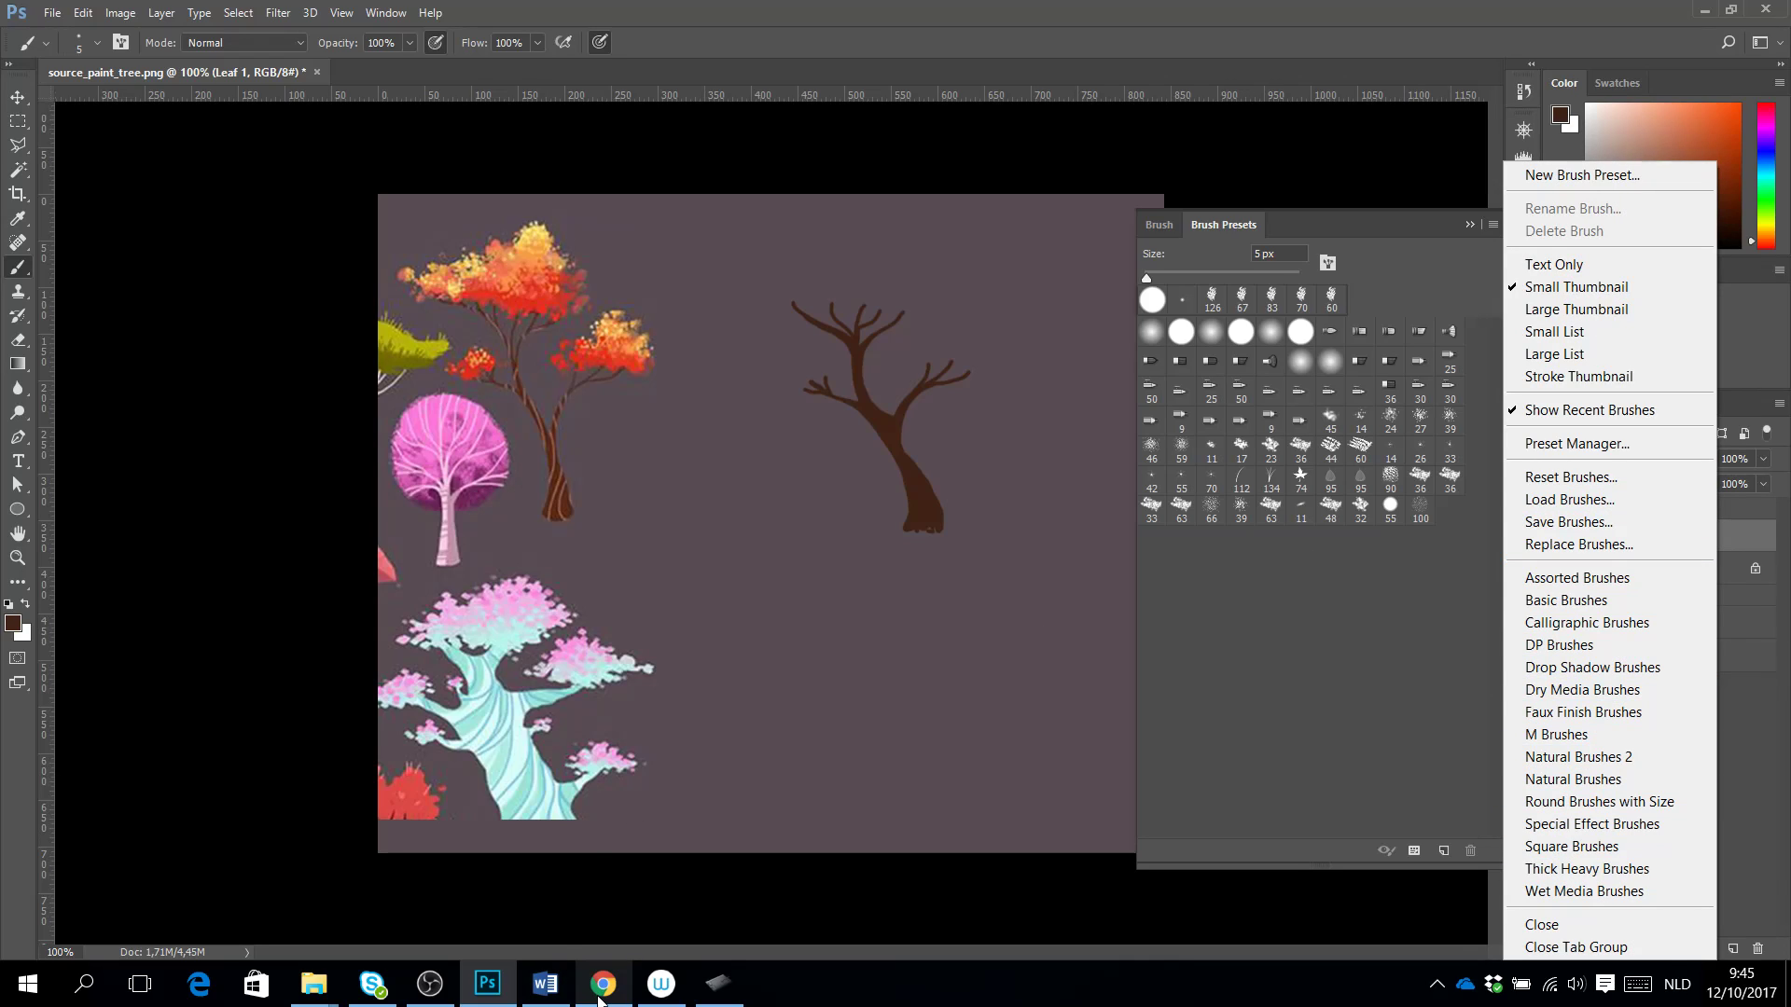
mouse_move(600, 991)
left_click(597, 867)
left_click(574, 517)
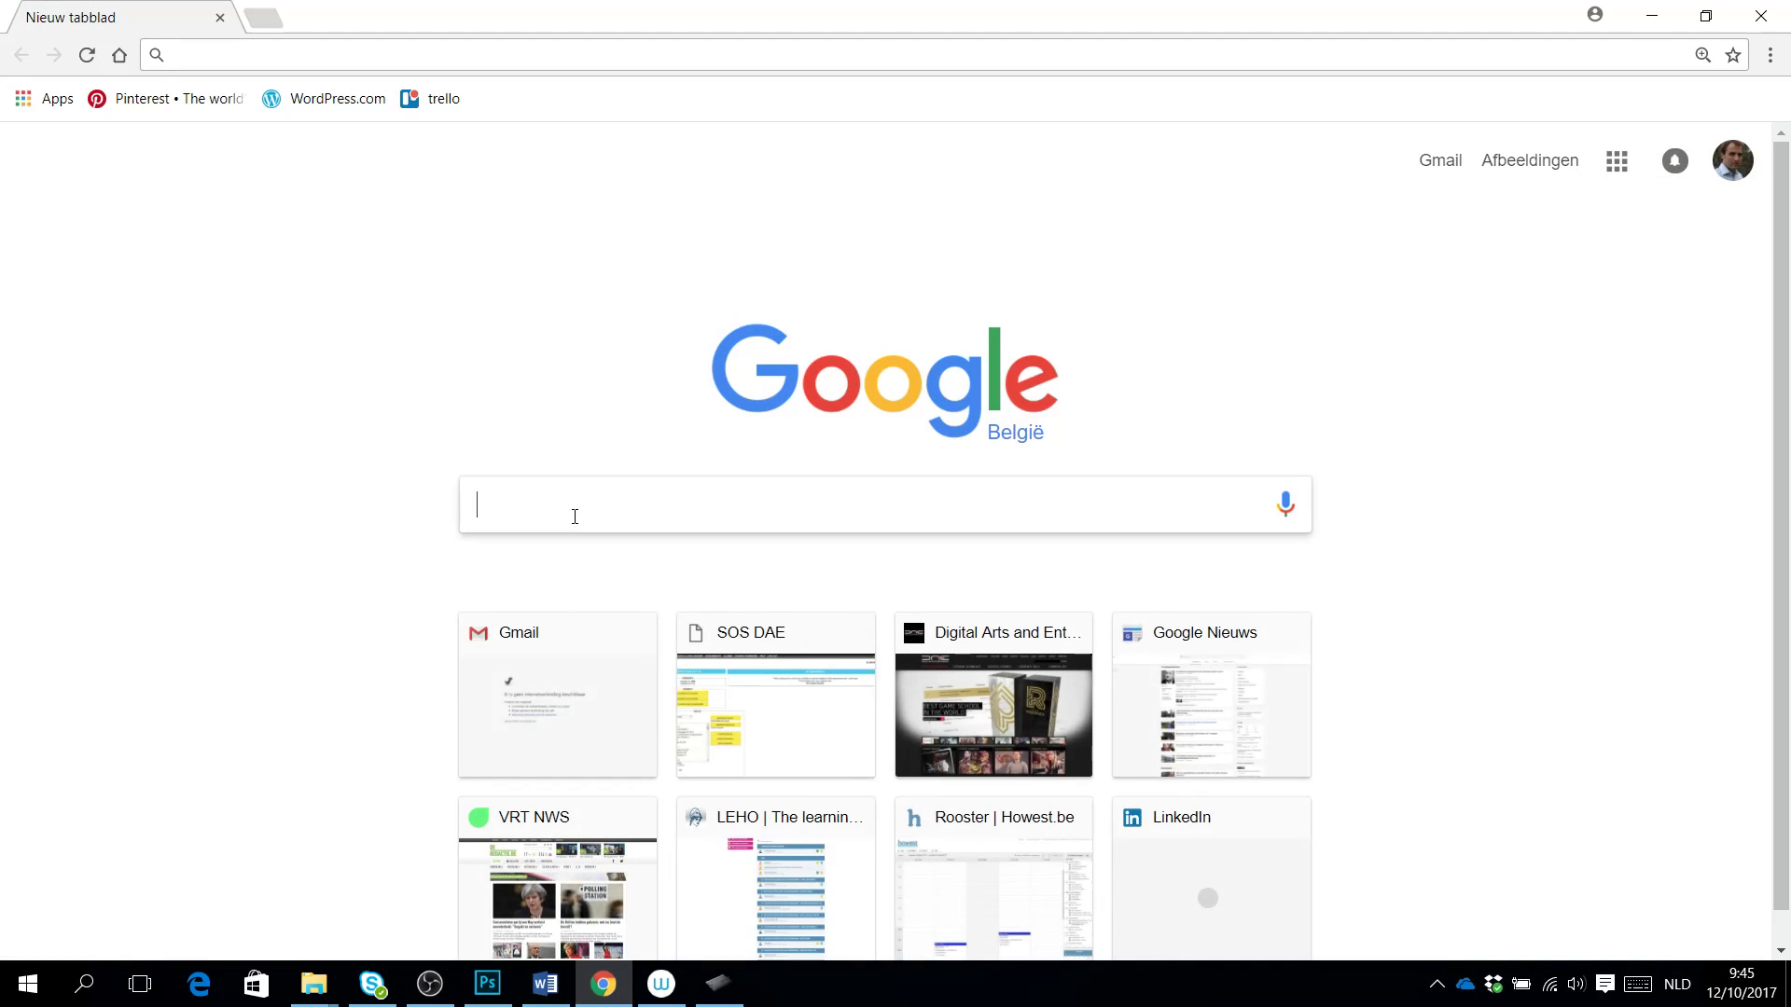
type("nature brushes photoshop")
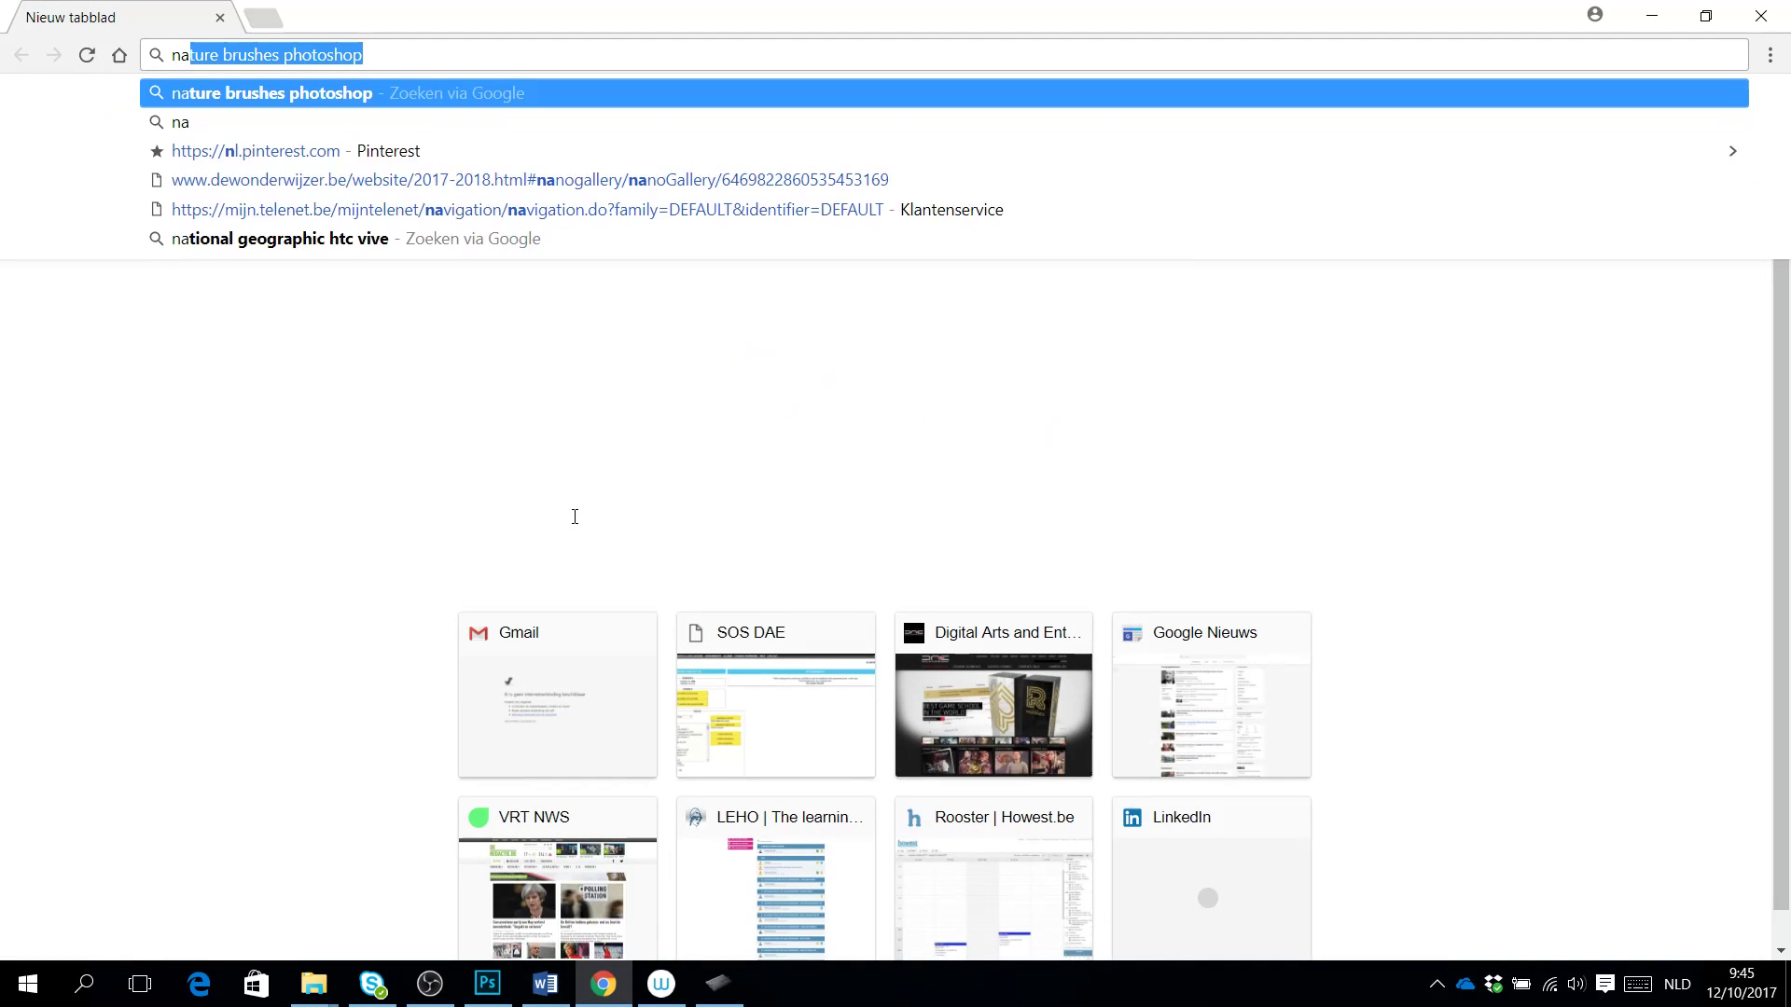
key("End")
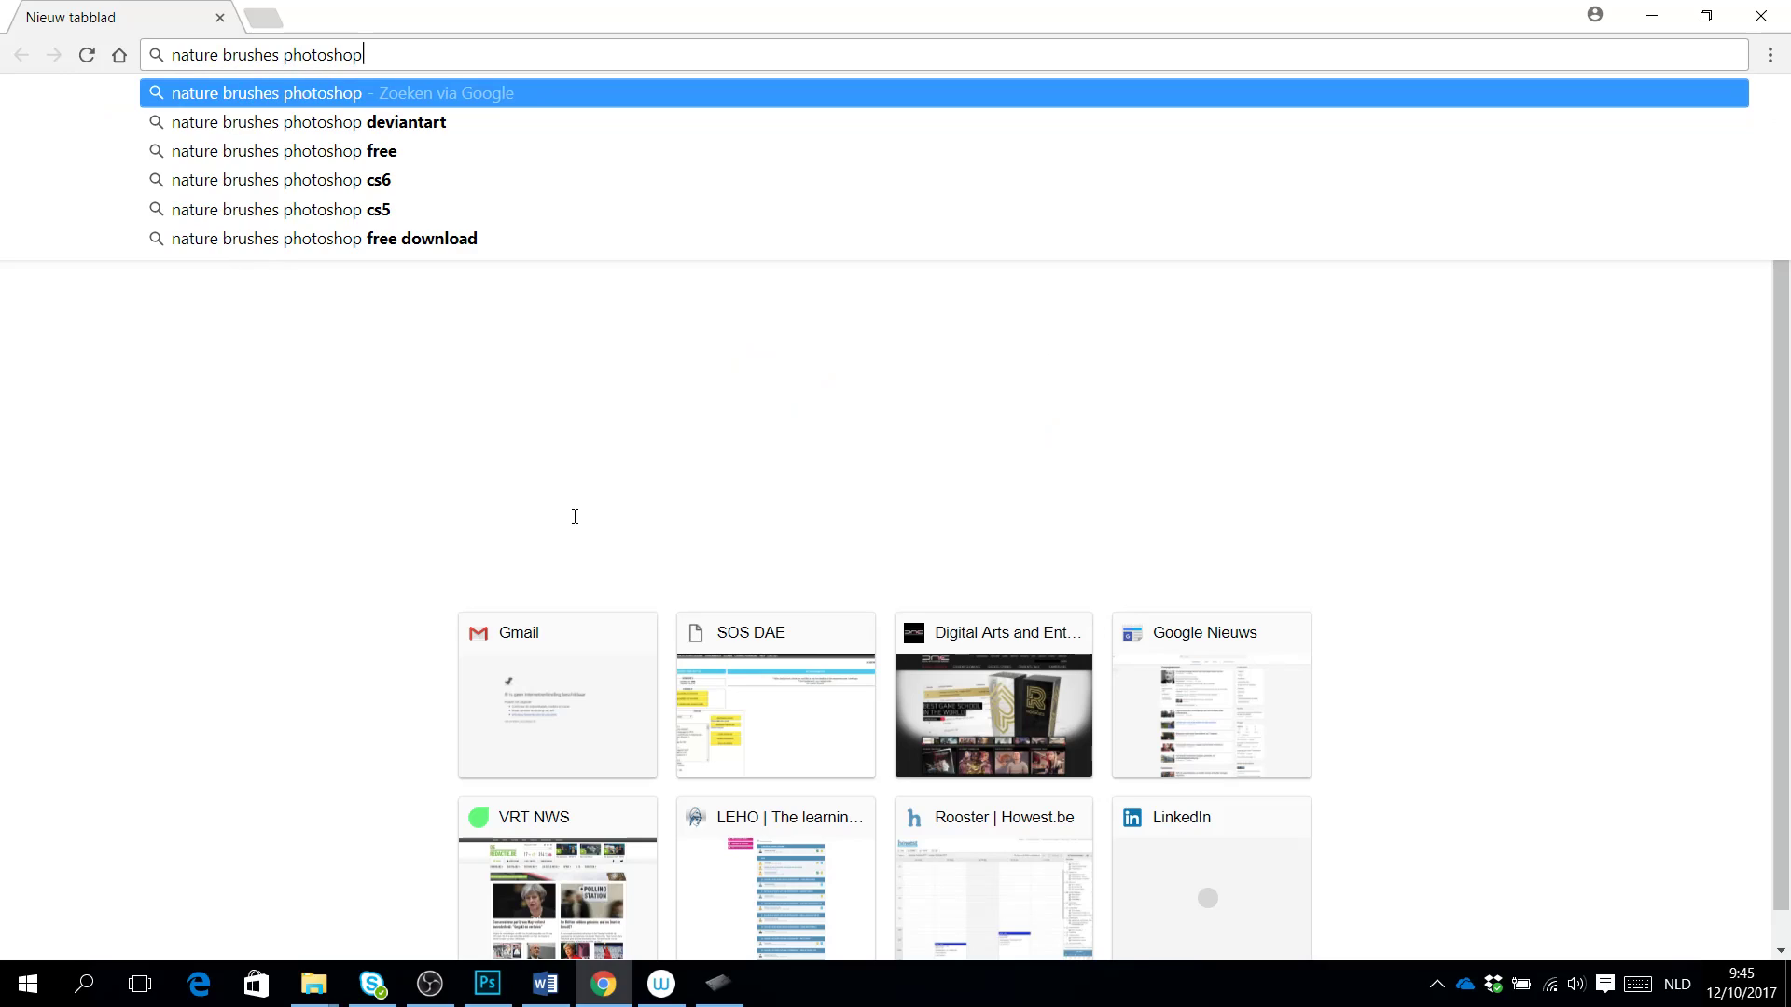
key("Return")
left_click(364, 205)
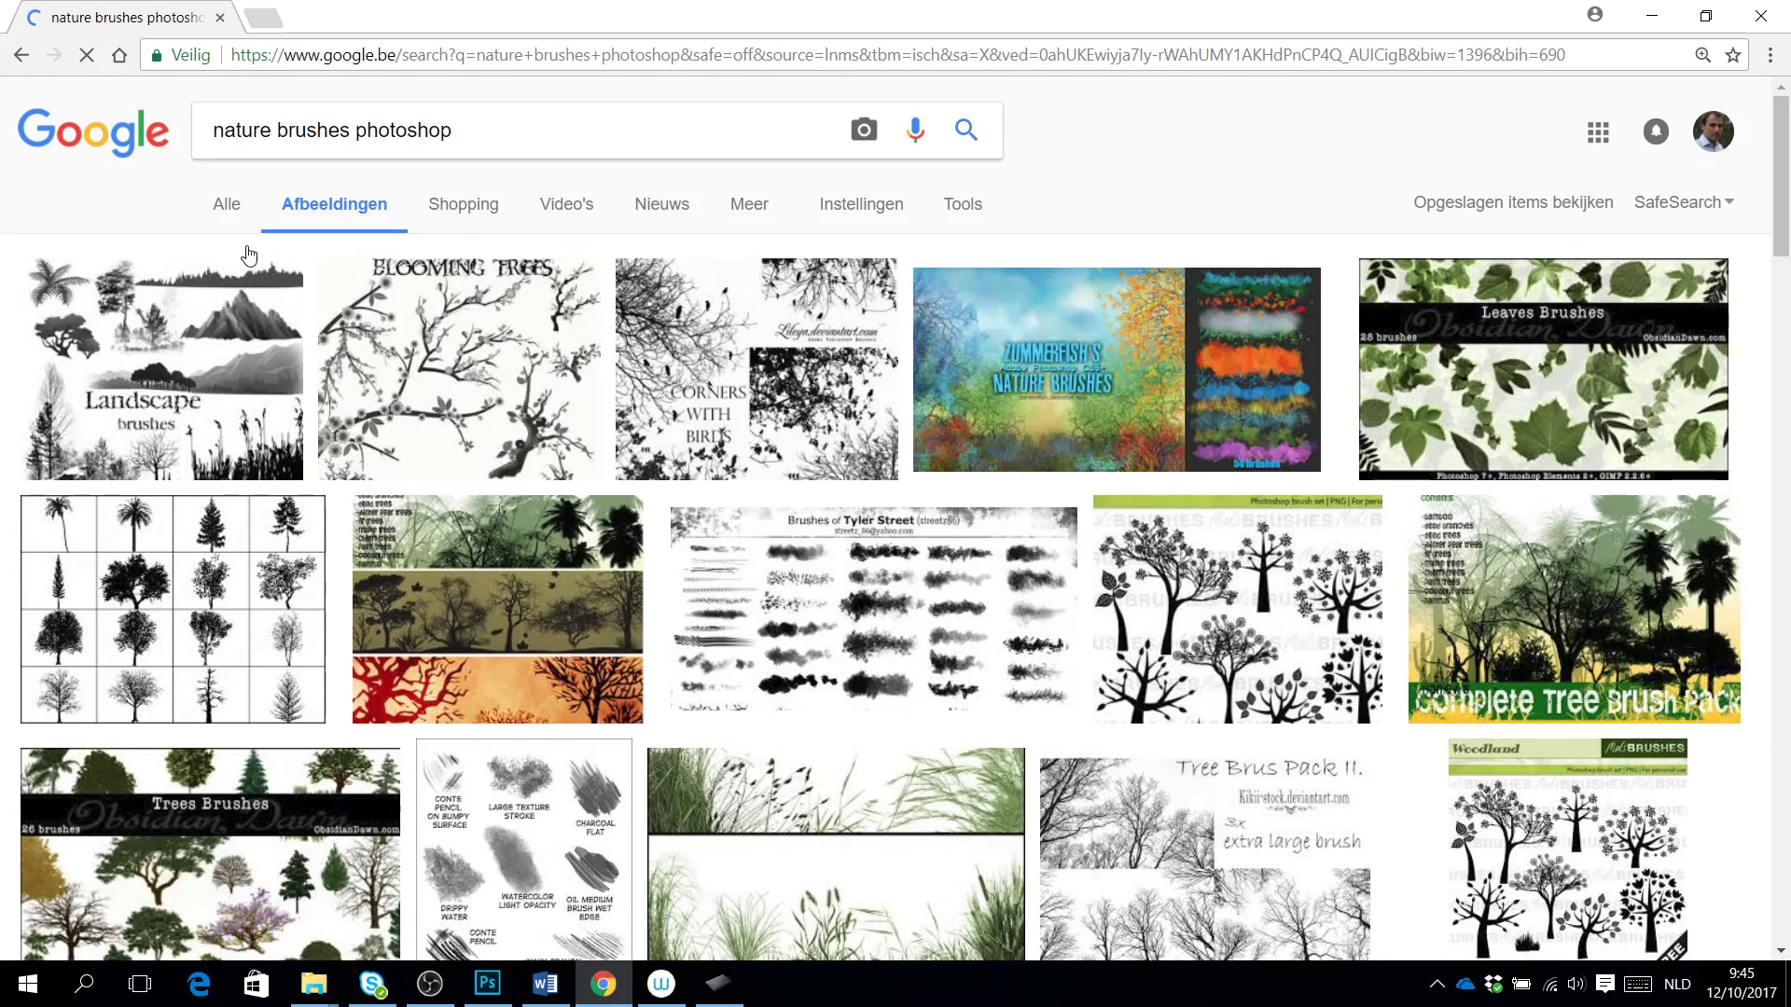
left_click(1153, 347)
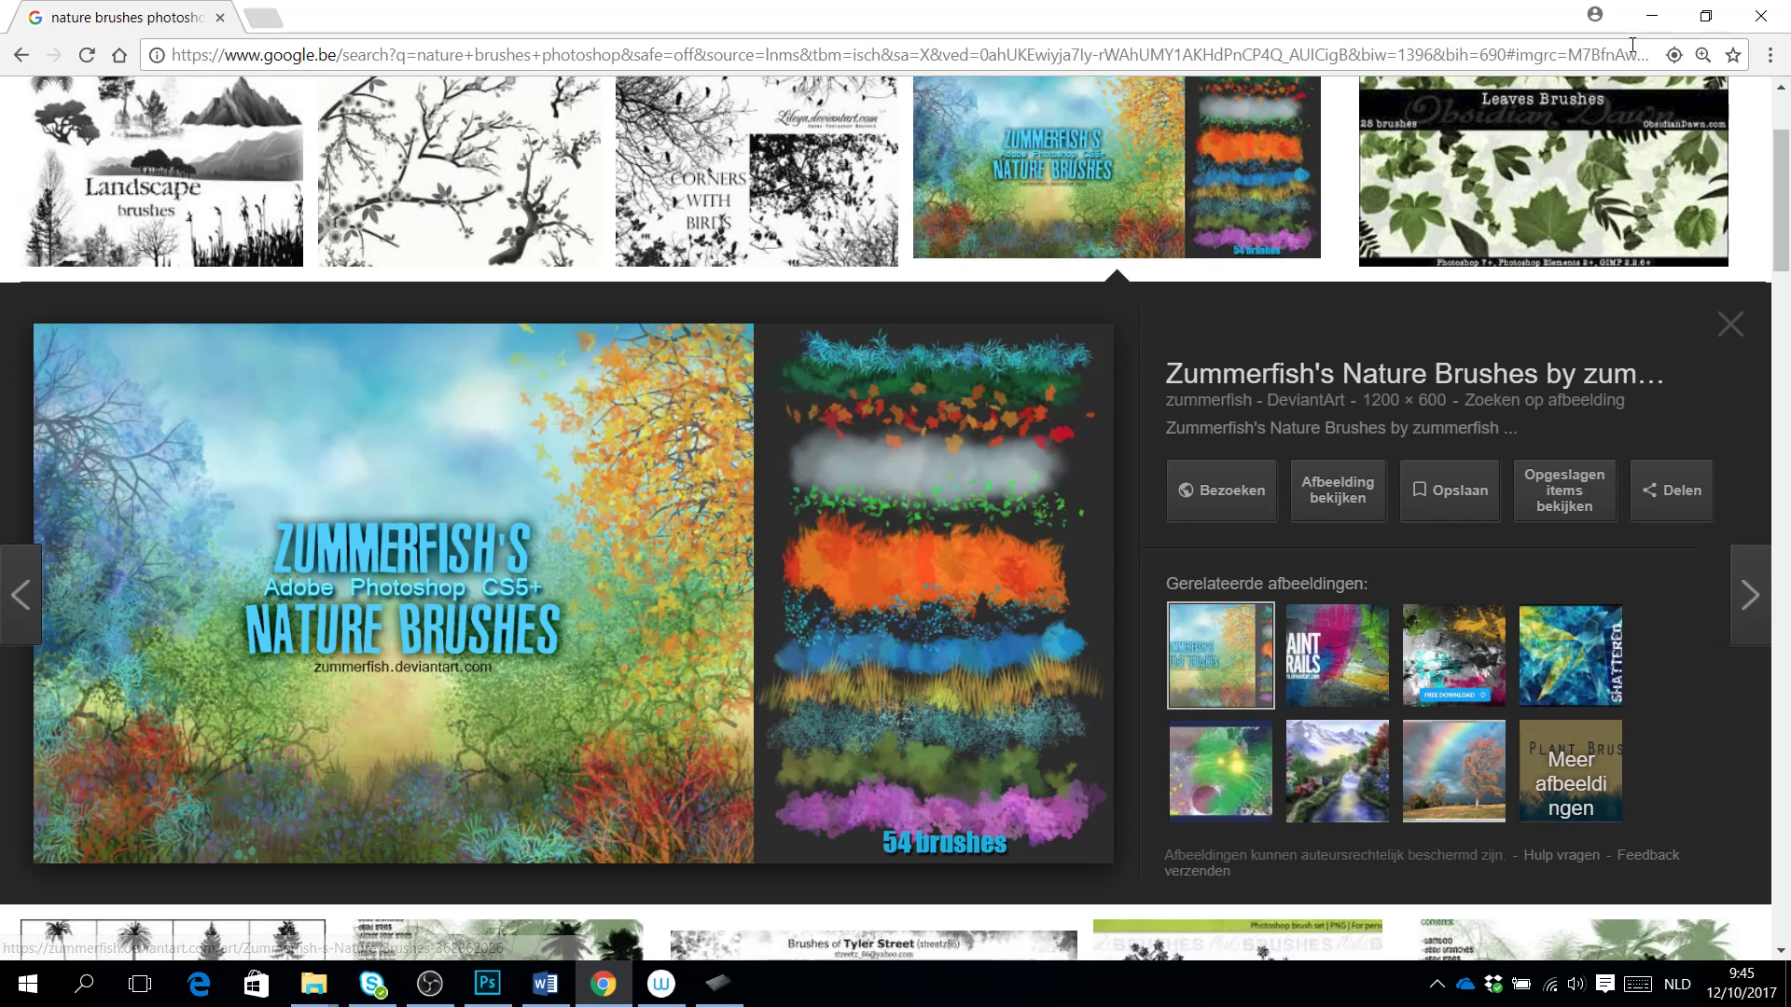
Return to Photoshop and load the Zummerfish nature brushes from the "ex paint tree" folder in Google Drive's 2D_for_games_1_students/02_form.
left_click(1650, 17)
left_click(1493, 226)
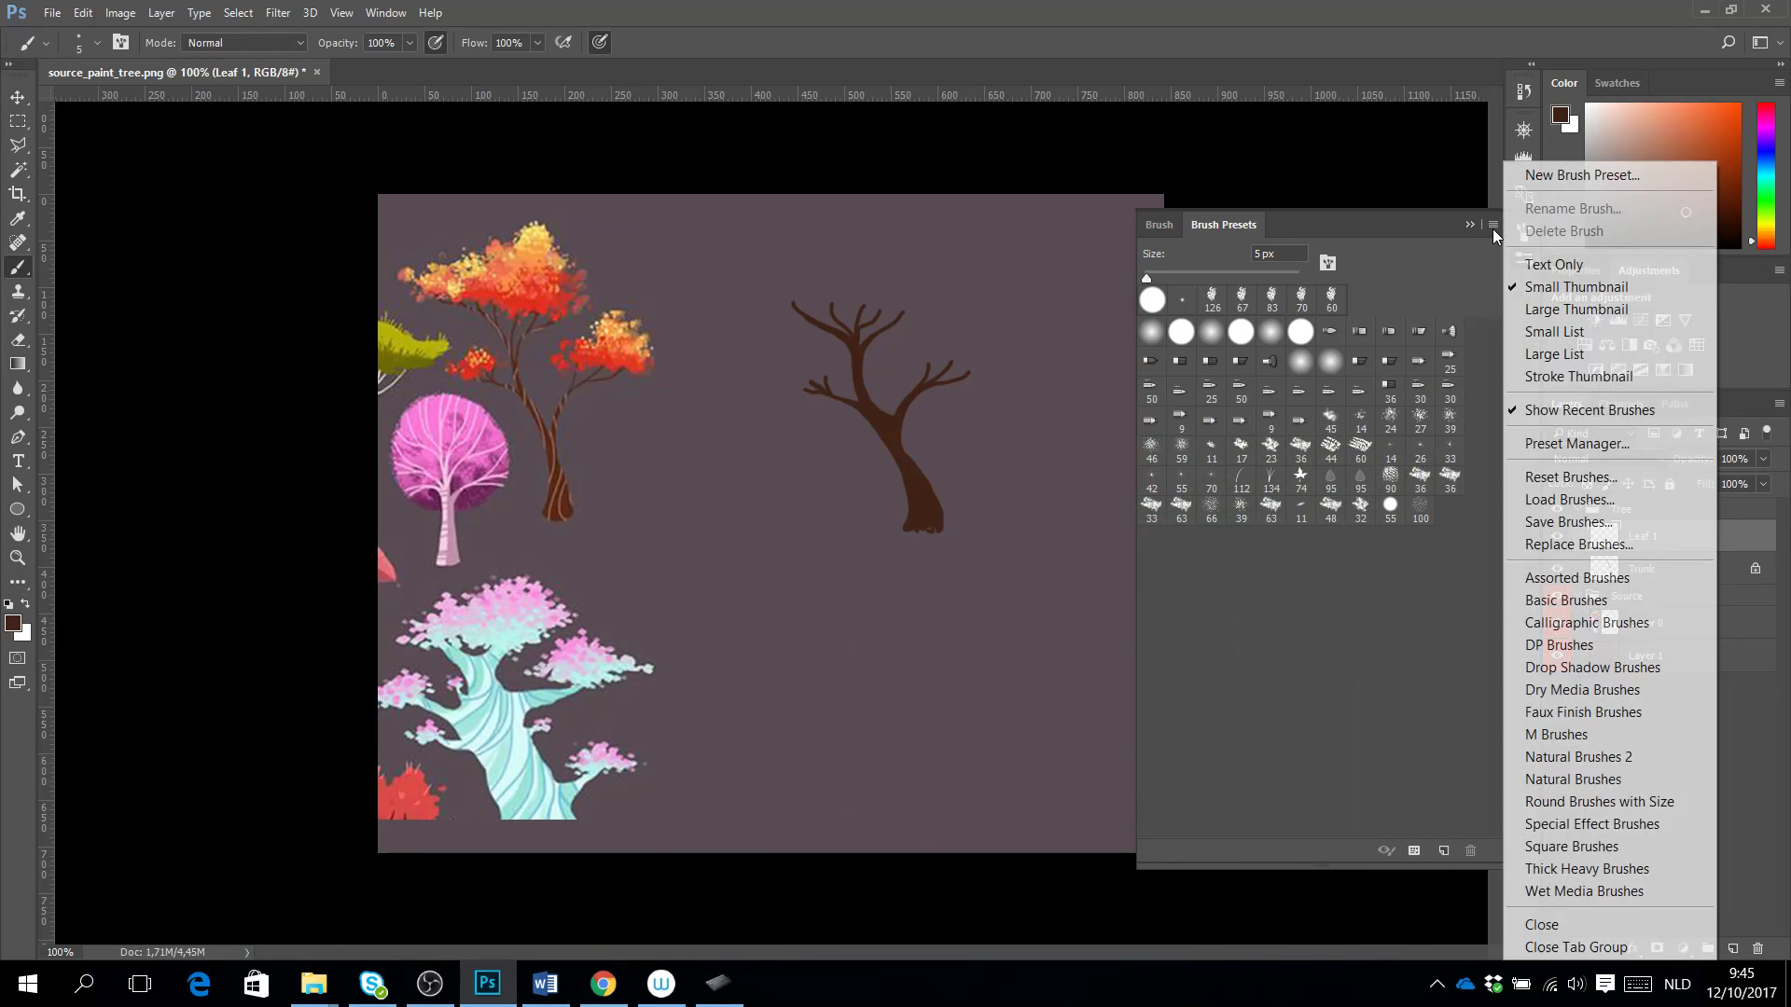
left_click(1537, 499)
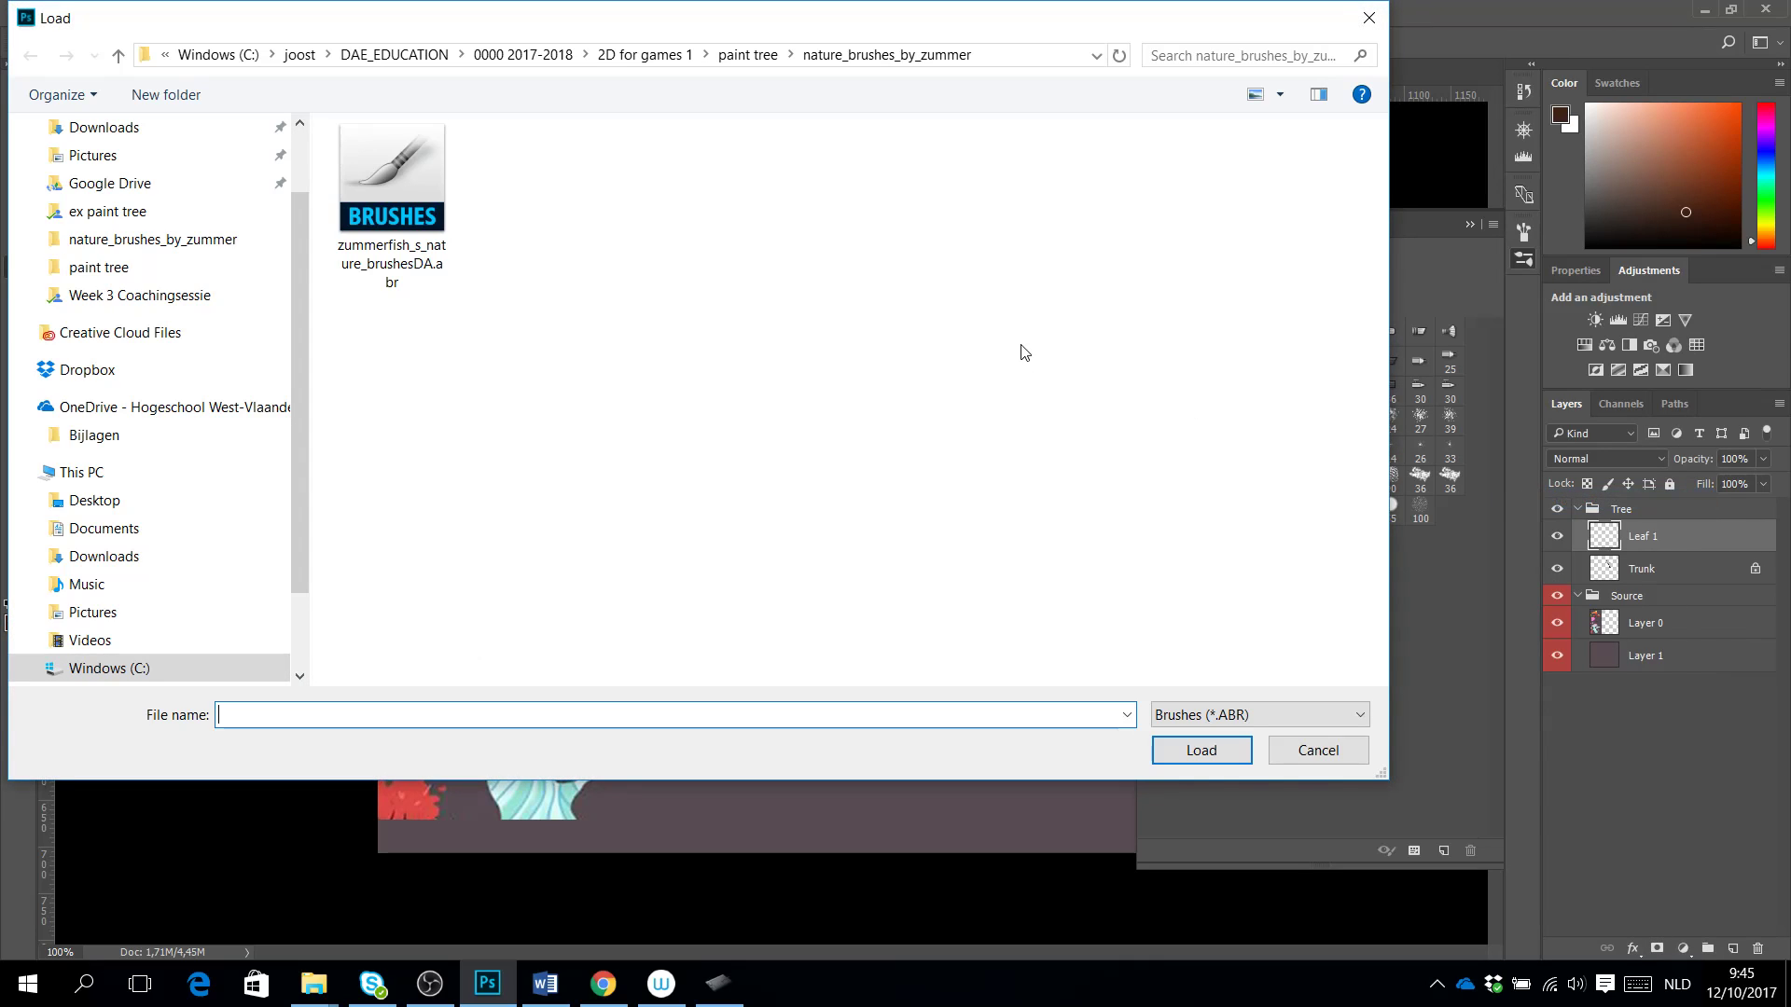
left_click(158, 184)
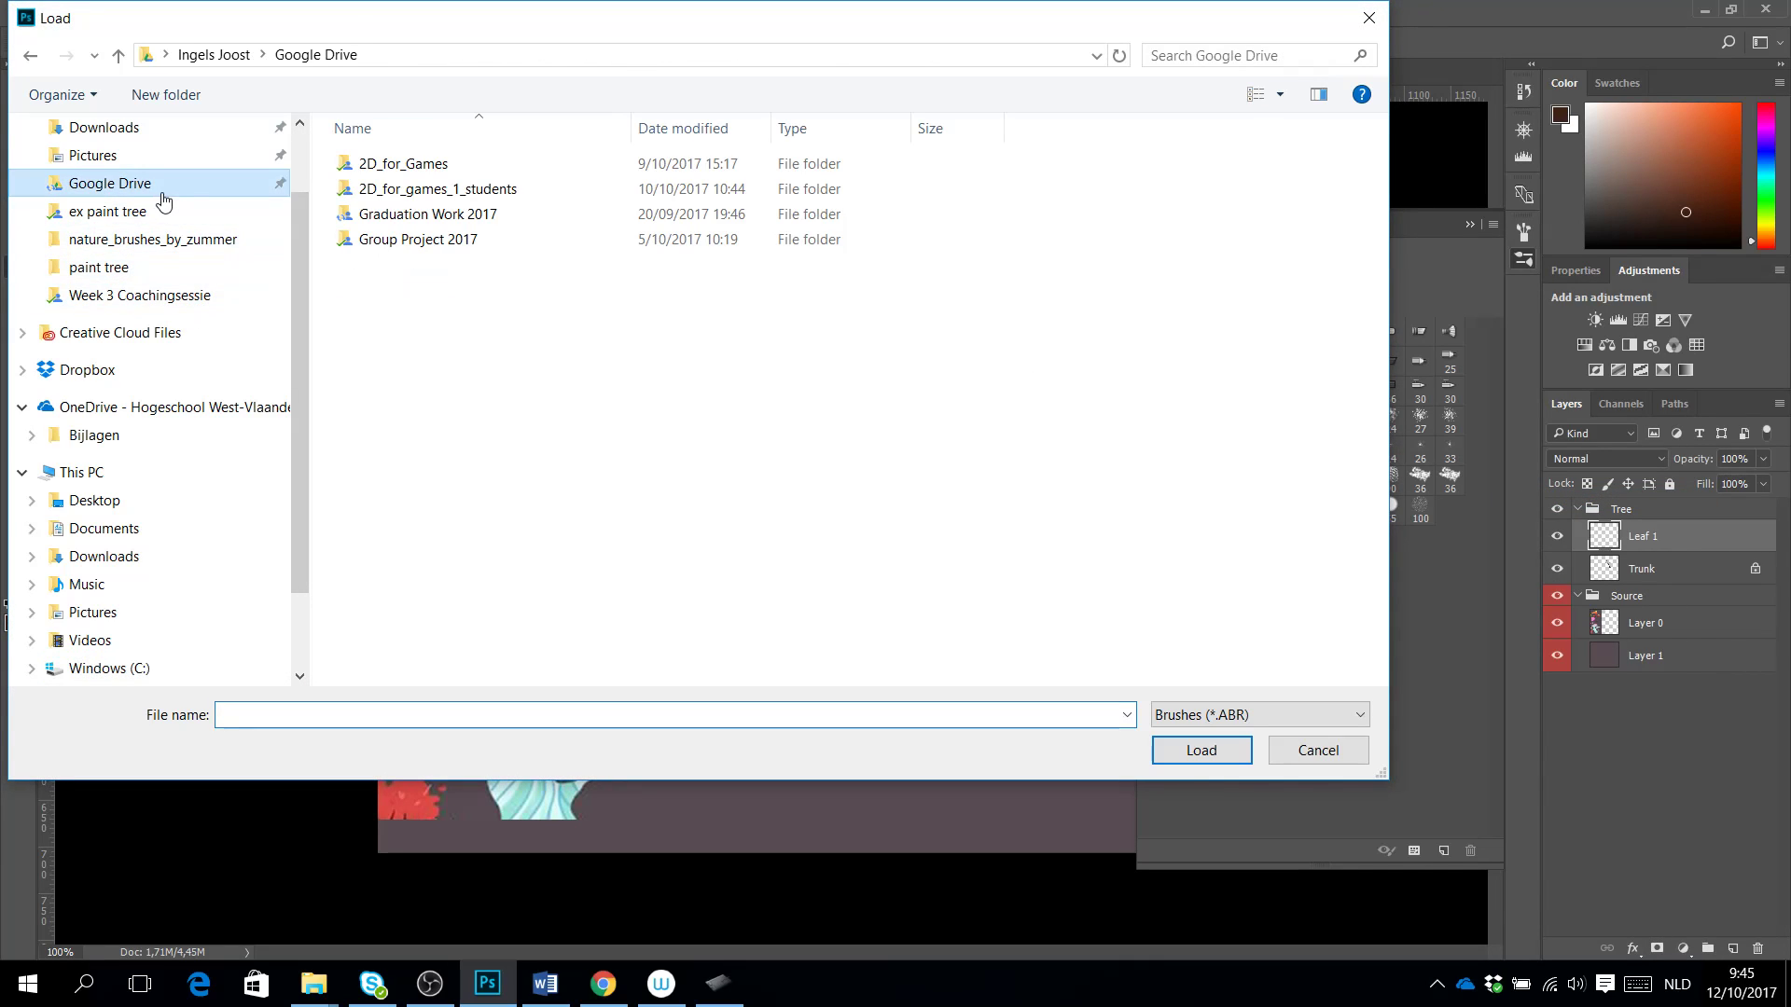
double_click(436, 196)
left_click(389, 224)
double_click(389, 224)
left_click(514, 209)
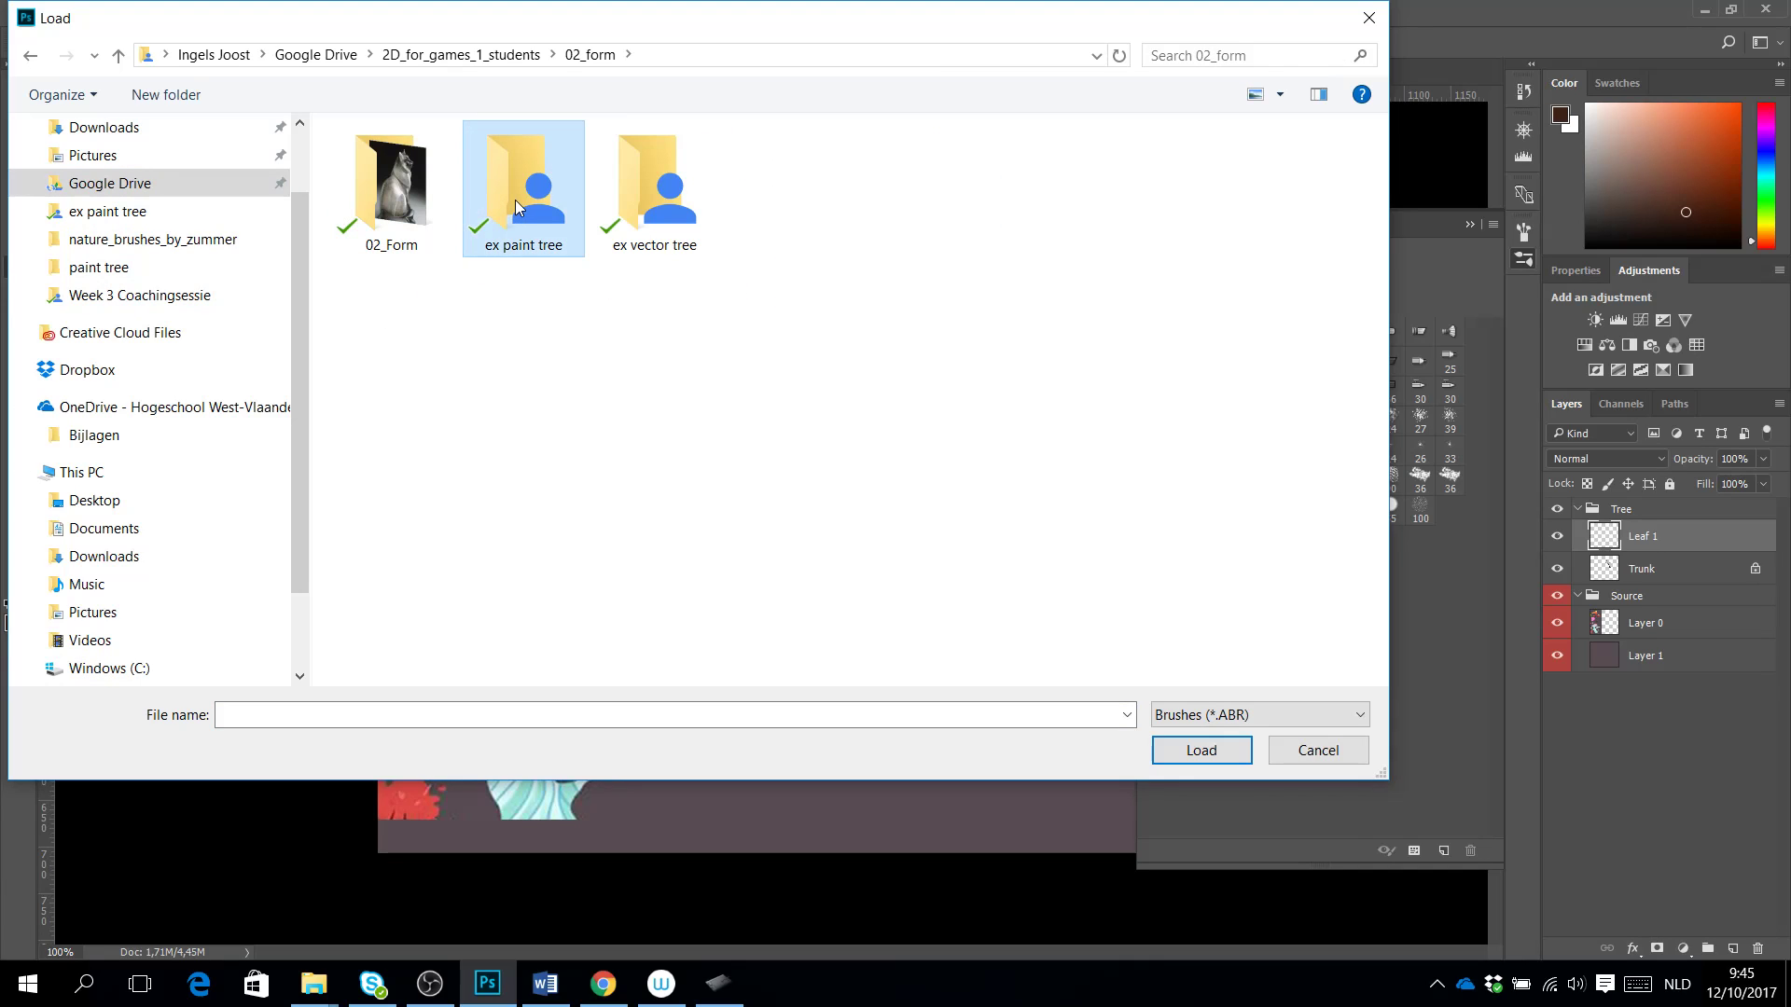
double_click(517, 207)
double_click(398, 212)
left_click(370, 231)
left_click(1201, 751)
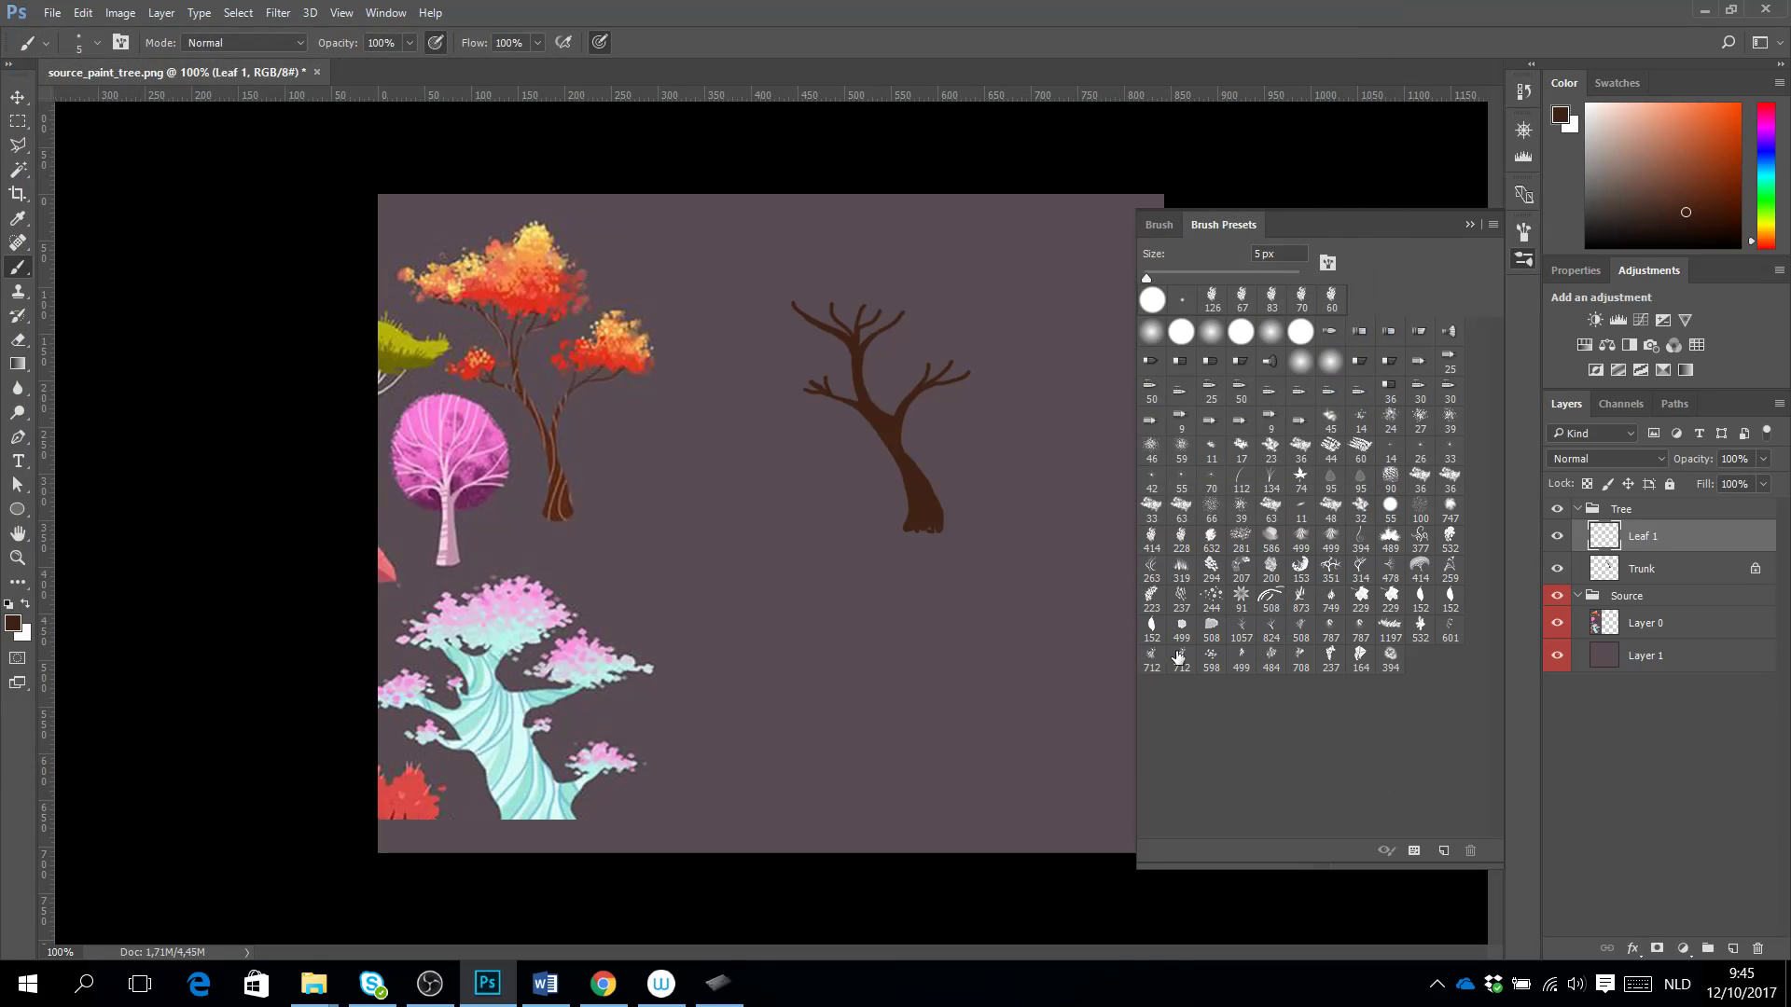
Choose the 414 px foliage brush and sample yellow from the top of the orange tree's crown for painting.
left_click(1152, 538)
left_click(1469, 225)
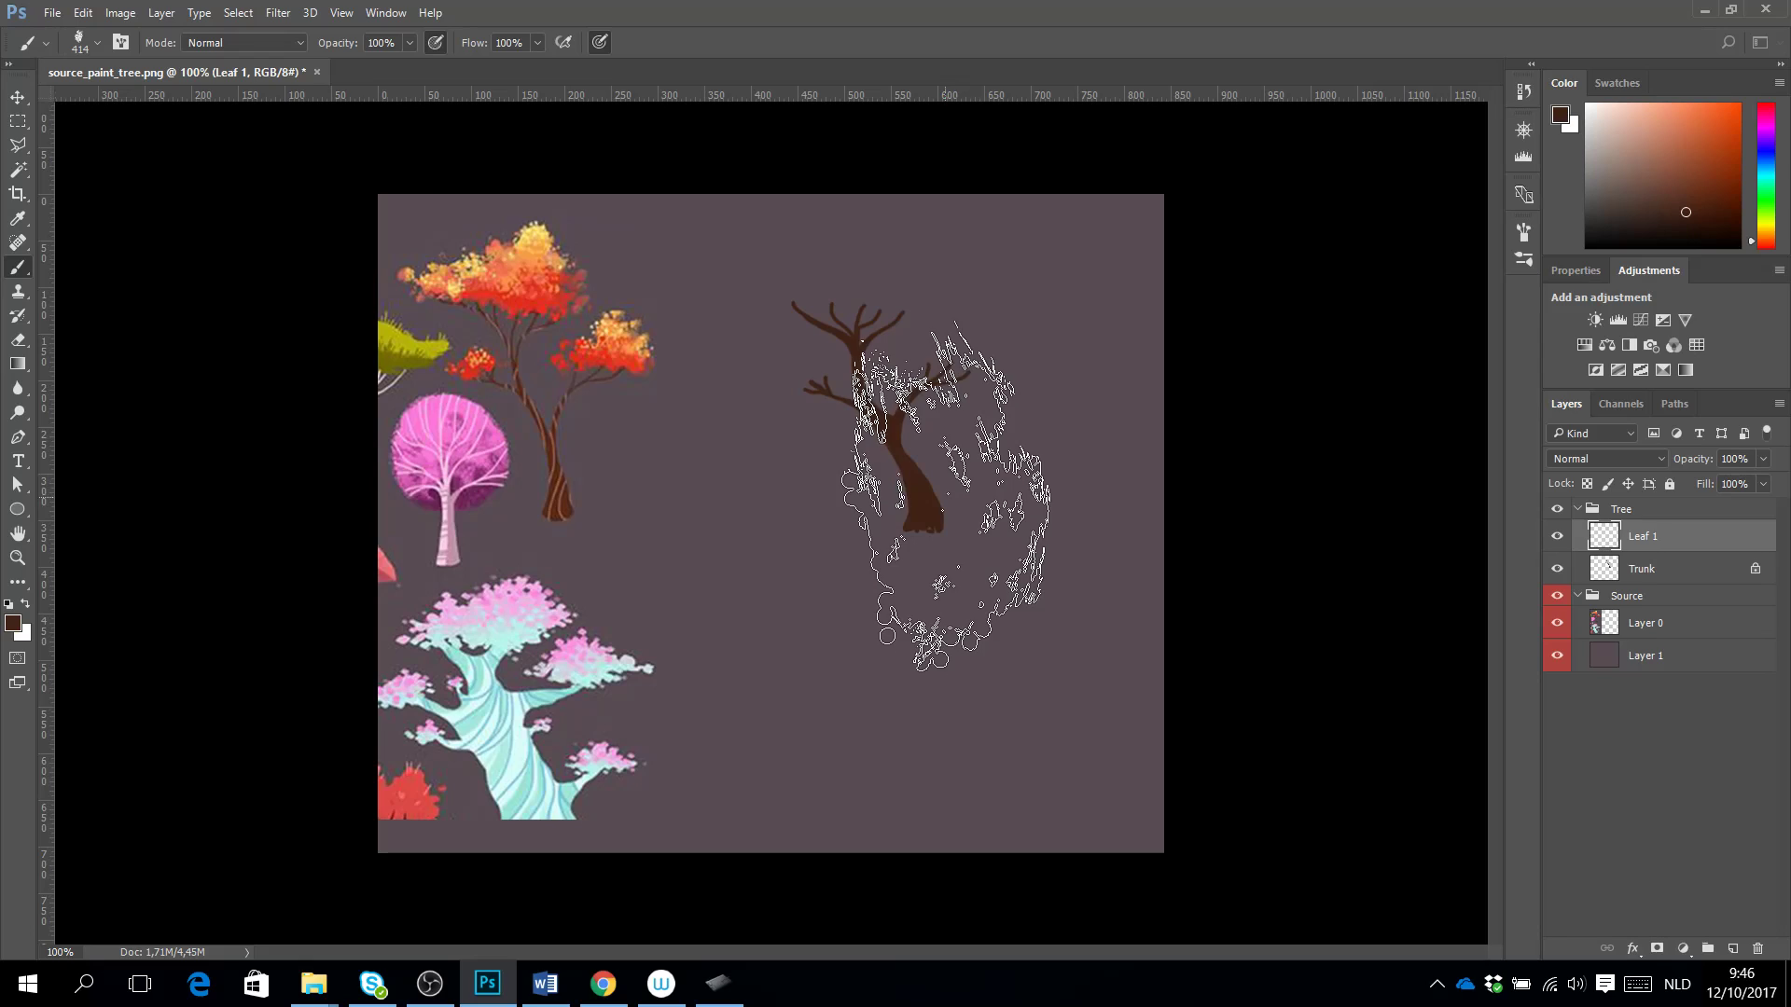
left_click(17, 217)
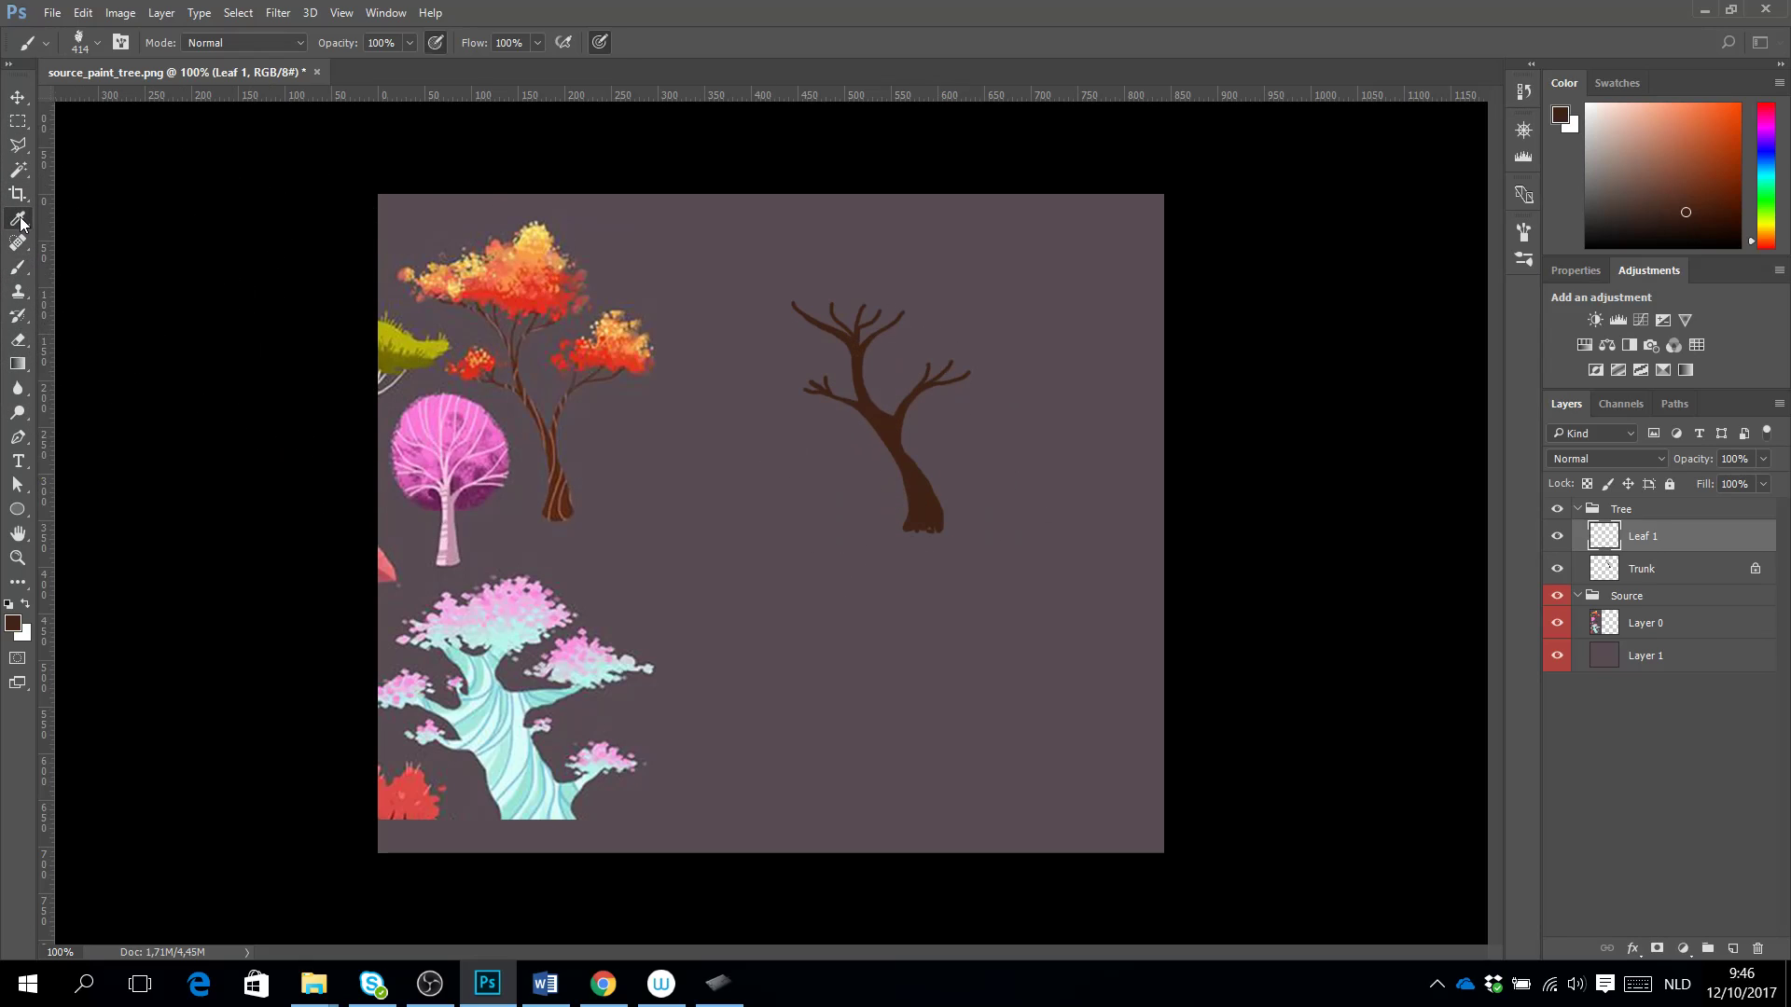
left_click(537, 230)
left_click(17, 267)
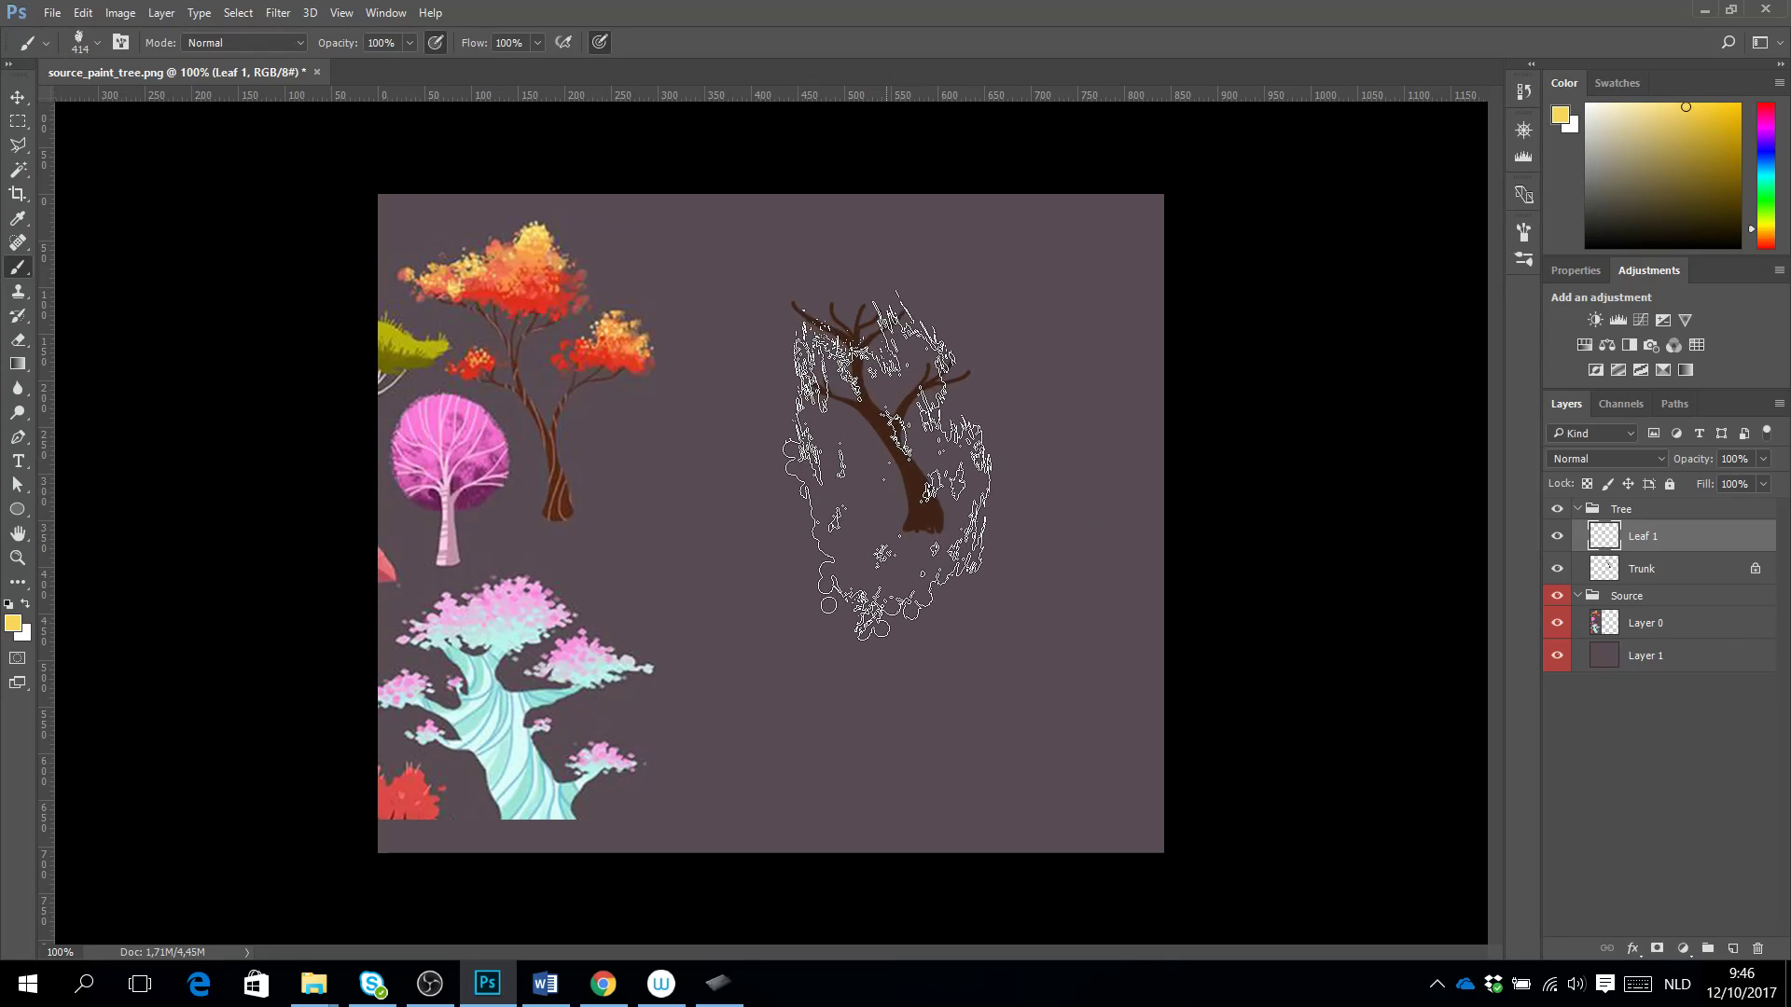
Paint large yellow test strokes over the tree on Leaf 1 with the 414 px brush and clear the layer.
left_click_drag(867, 480, 933, 457)
left_click(1030, 401)
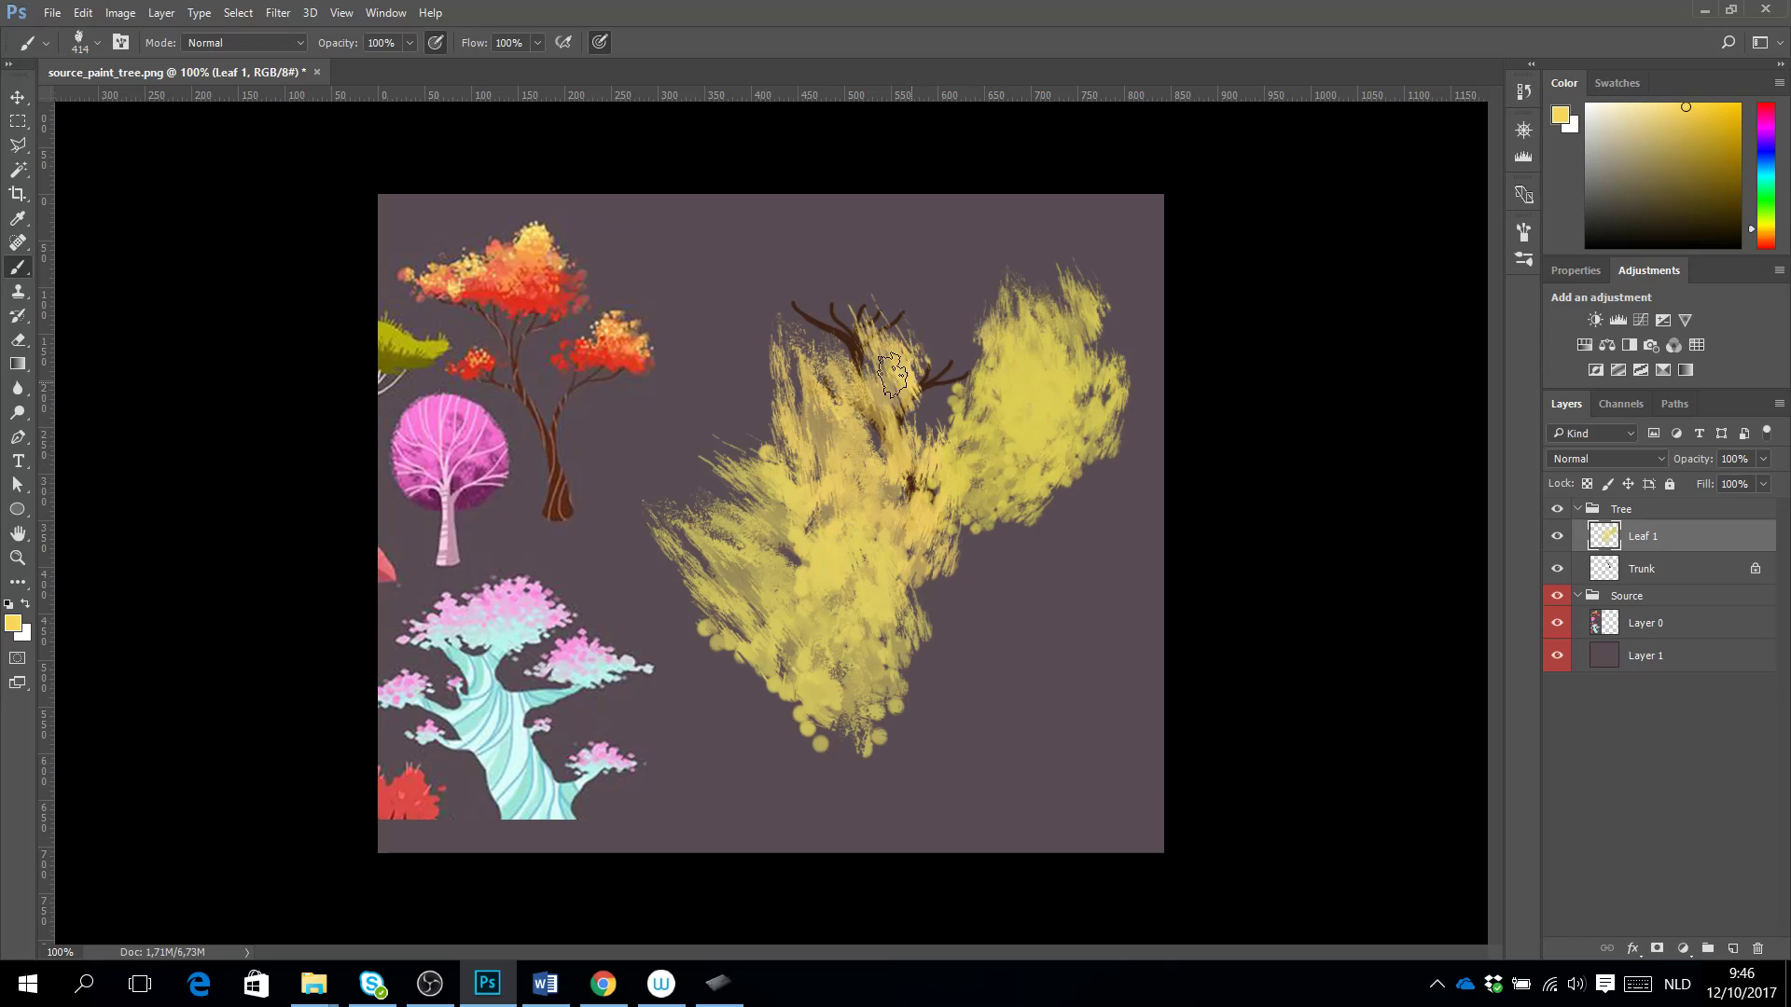
left_click(709, 322)
left_click(674, 519)
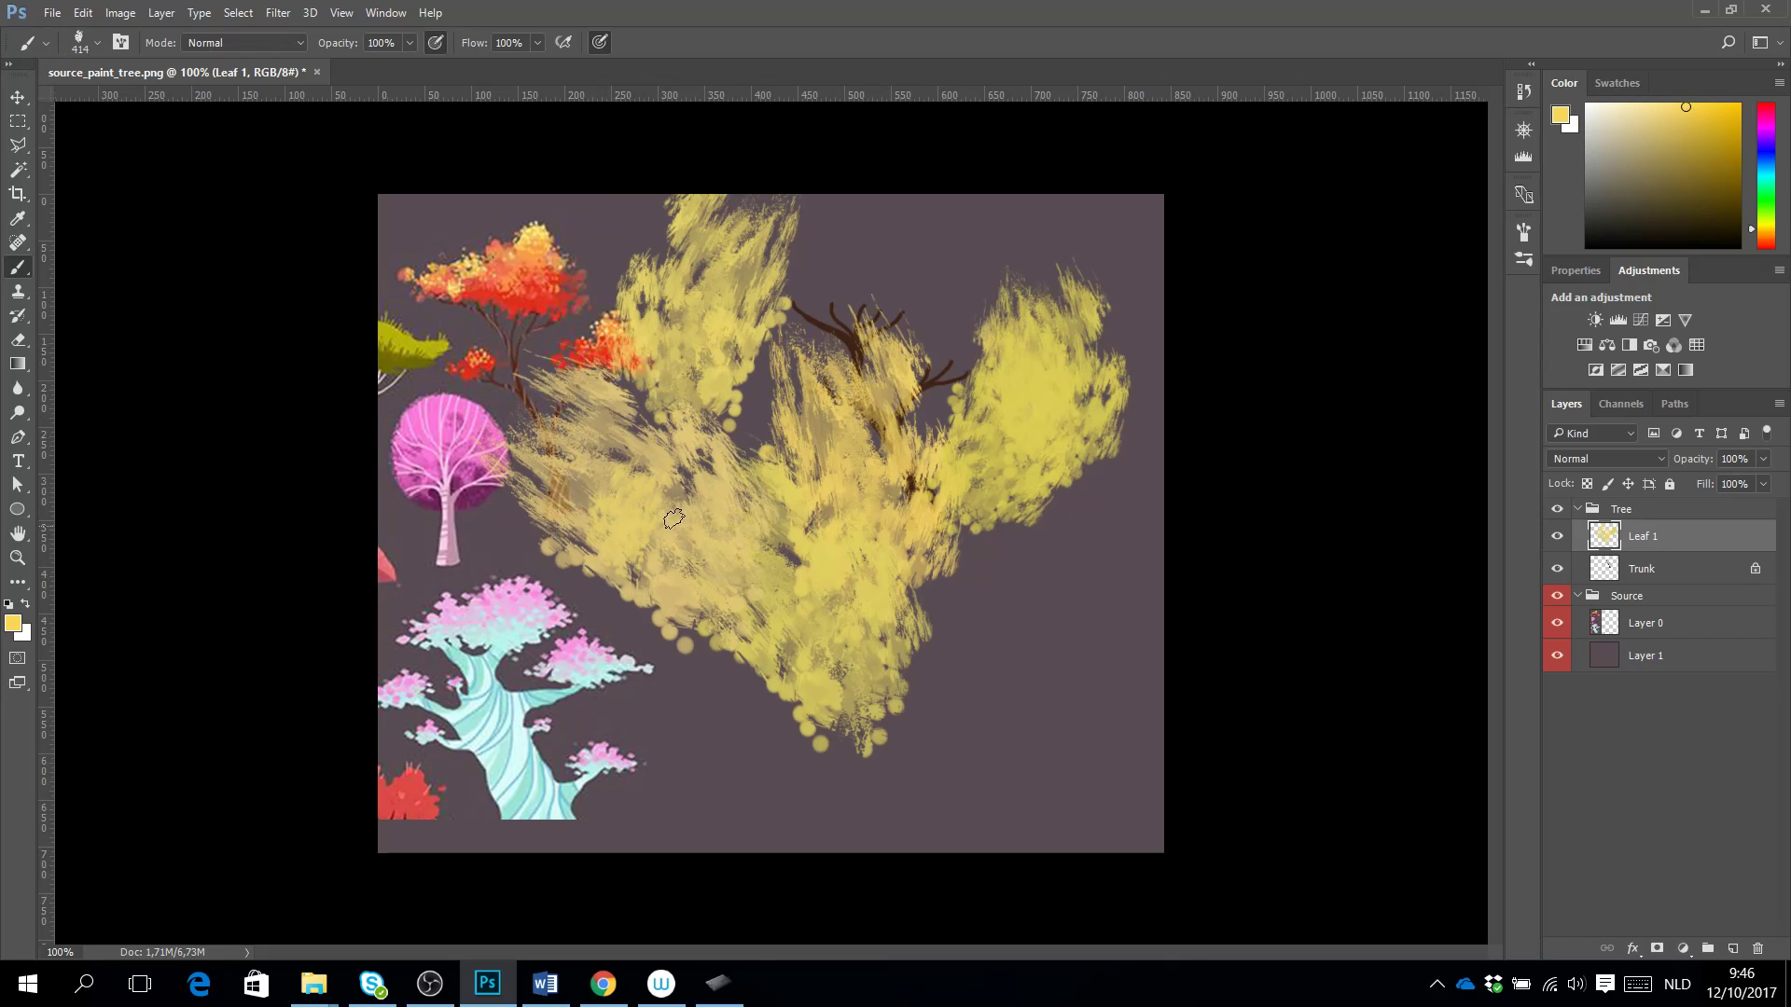
left_click(910, 317)
left_click(719, 429)
left_click(782, 387)
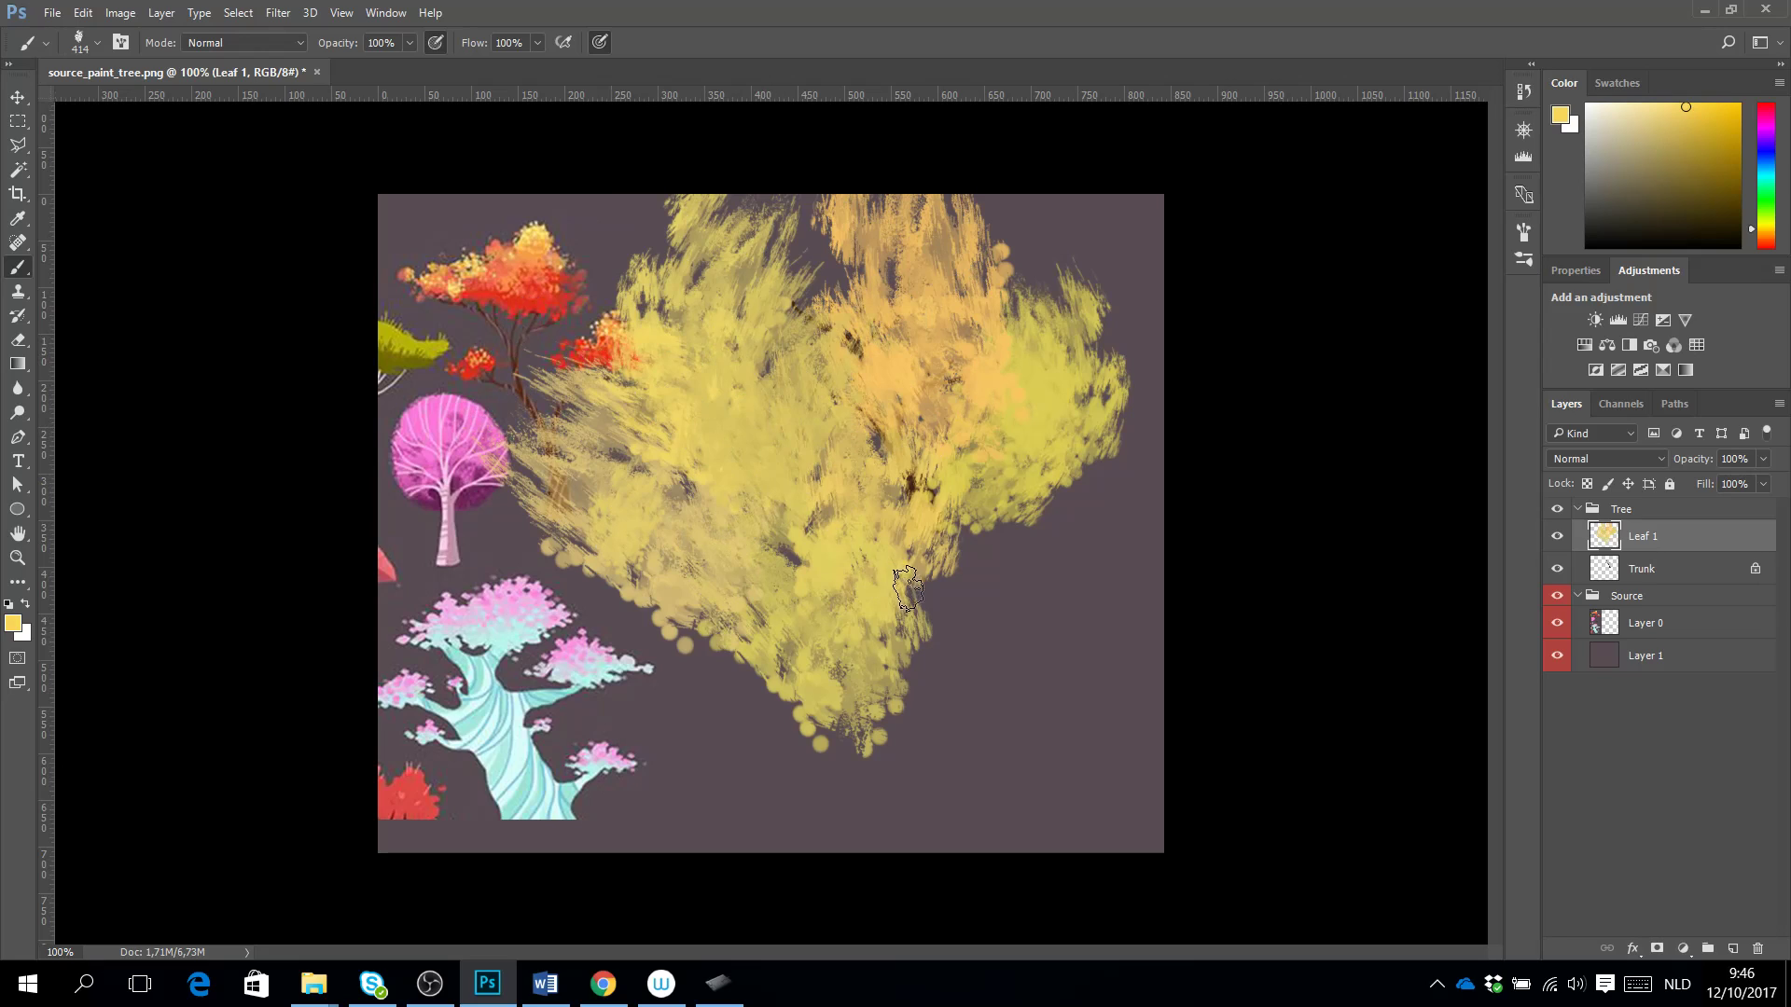
left_click(961, 616)
mouse_move(961, 616)
left_mouse_down()
mouse_move(913, 632)
mouse_move(741, 591)
mouse_move(778, 549)
mouse_move(820, 400)
left_mouse_up()
left_click(844, 464)
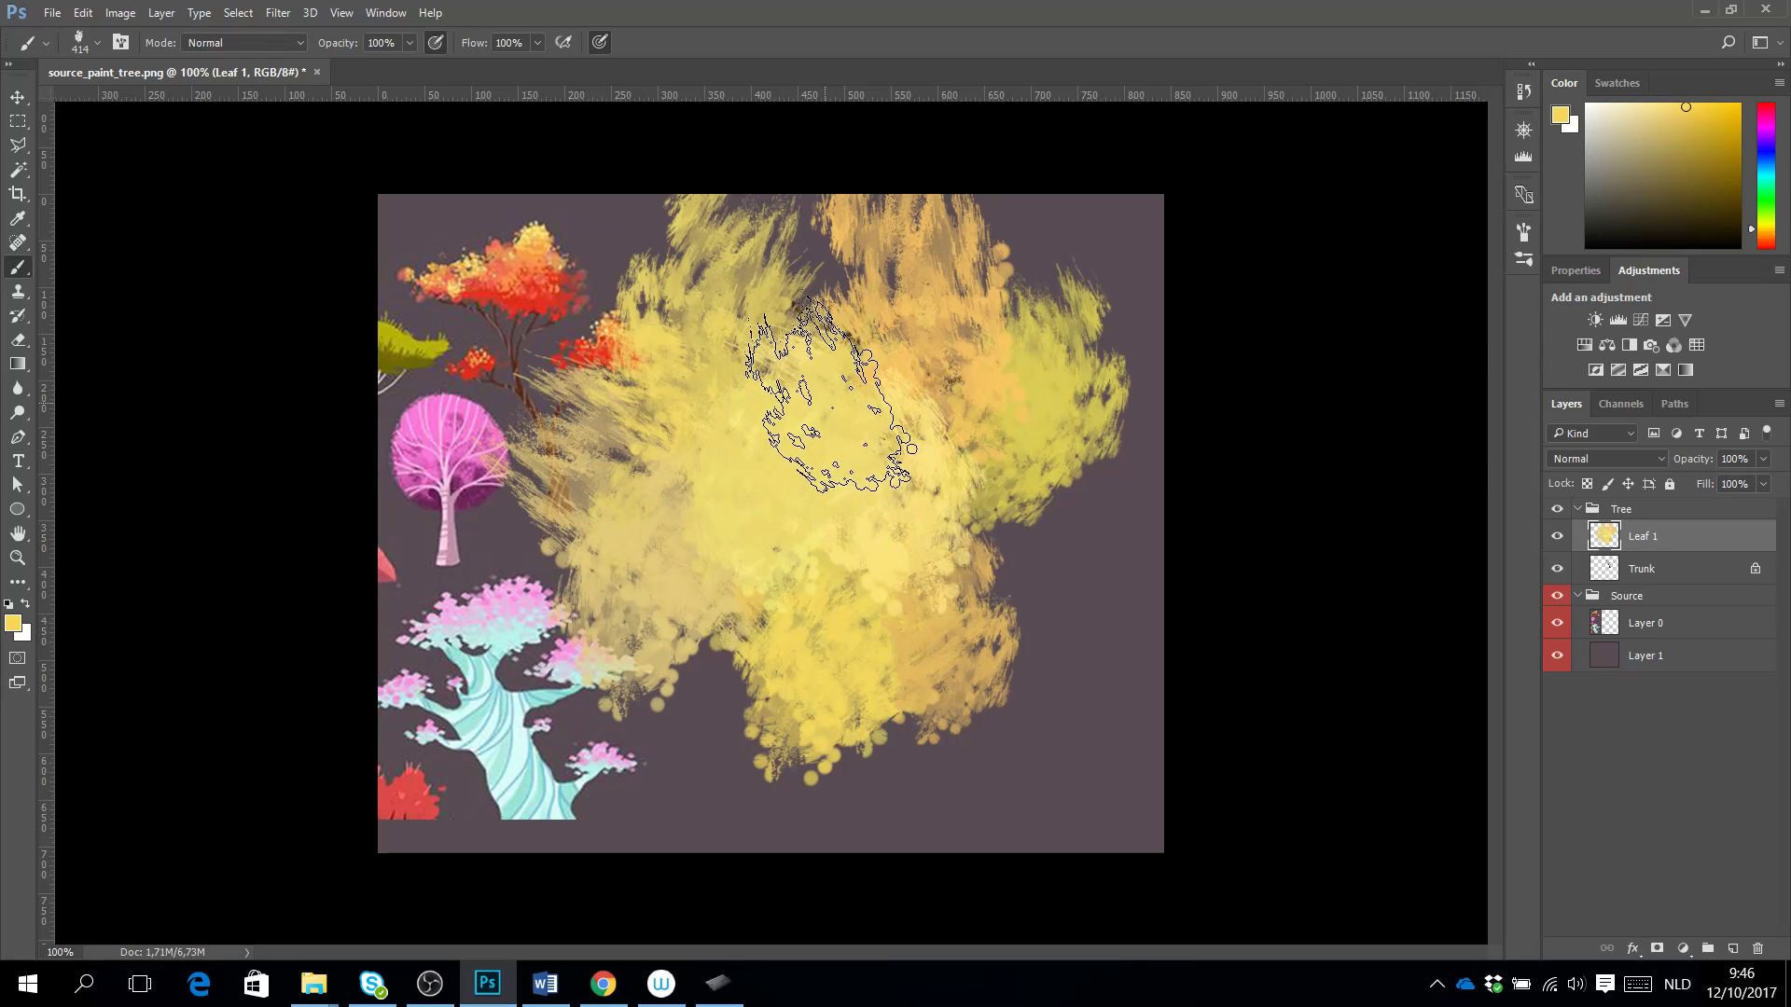
key("ctrl+a")
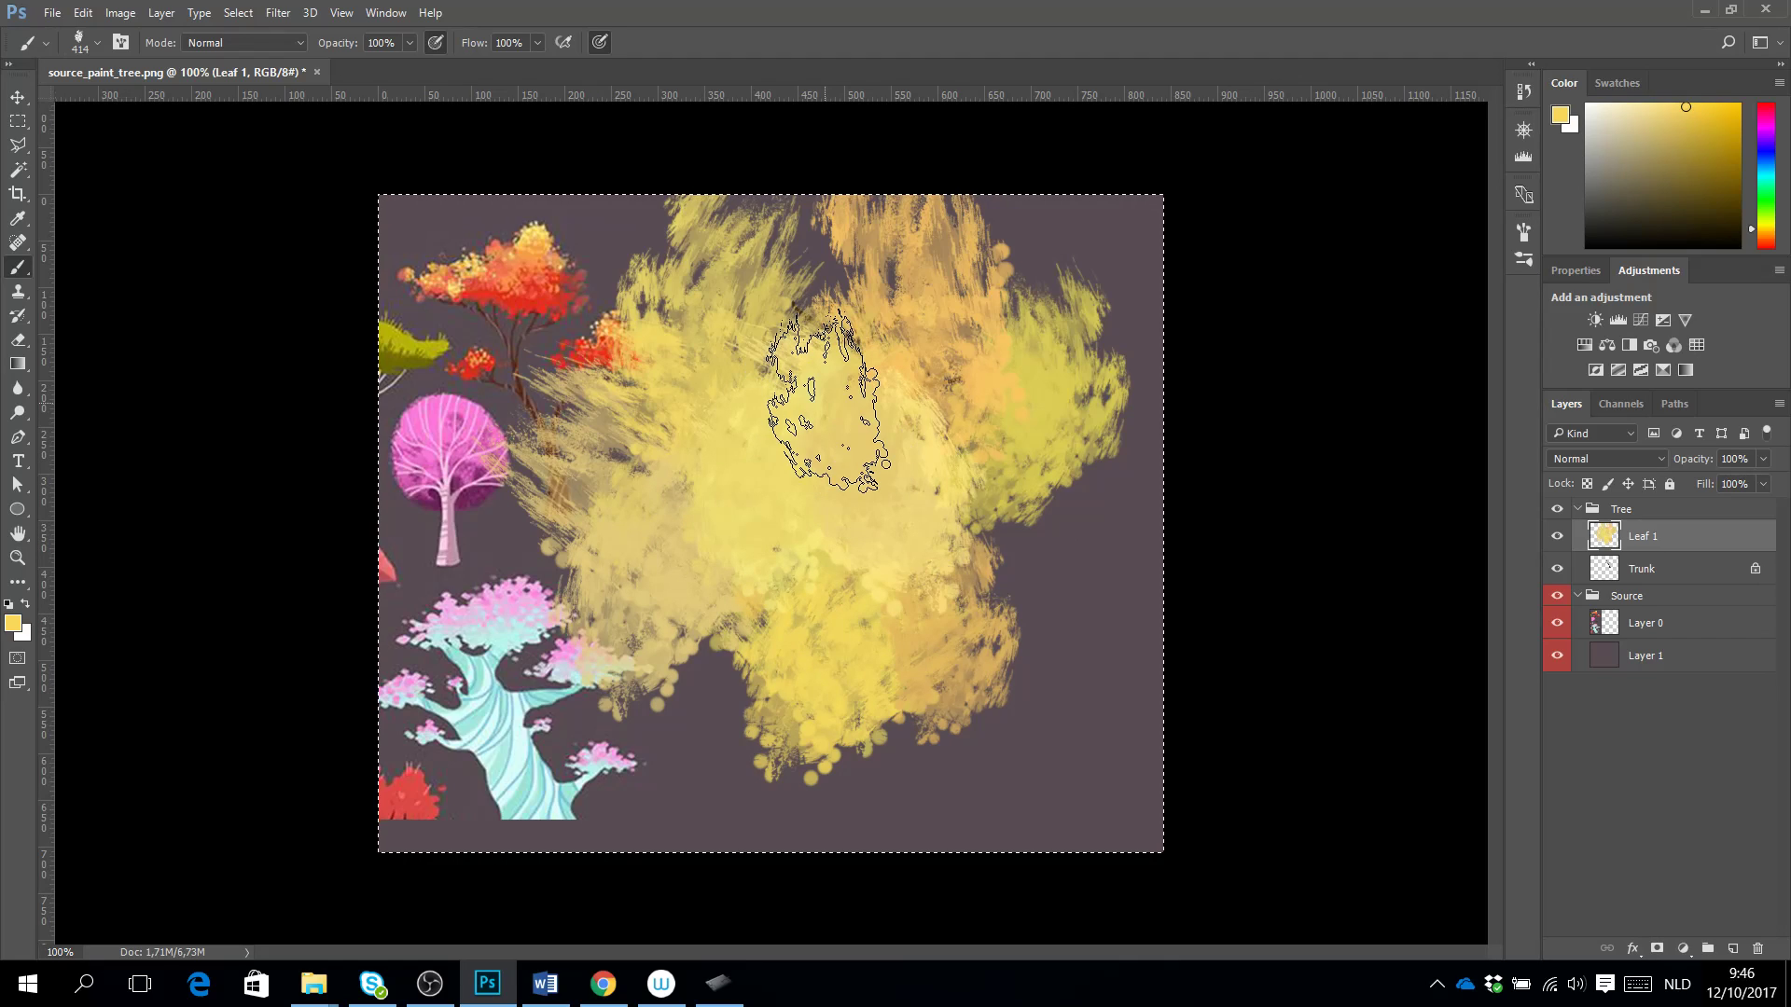
key("Delete")
Turn off Smoothing, Transfer, Color Dynamics, Scattering and Shape Dynamics for the 414 px foliage brush.
left_click(1523, 259)
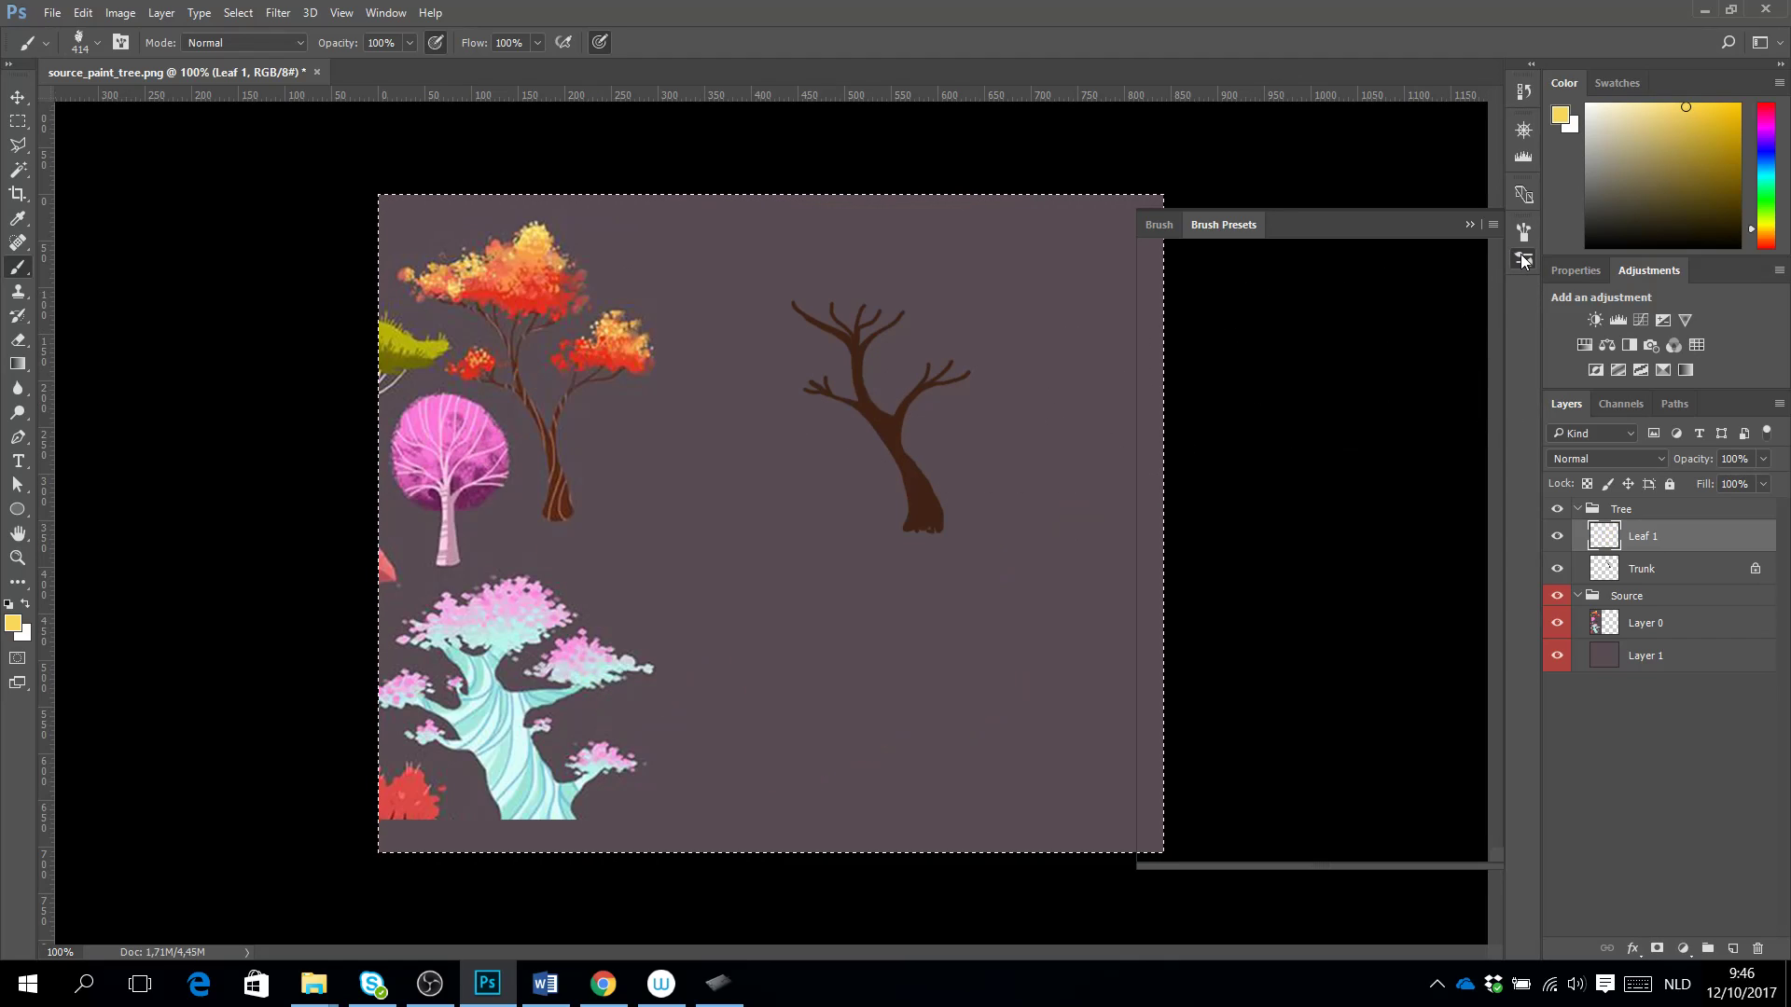
left_click(1161, 225)
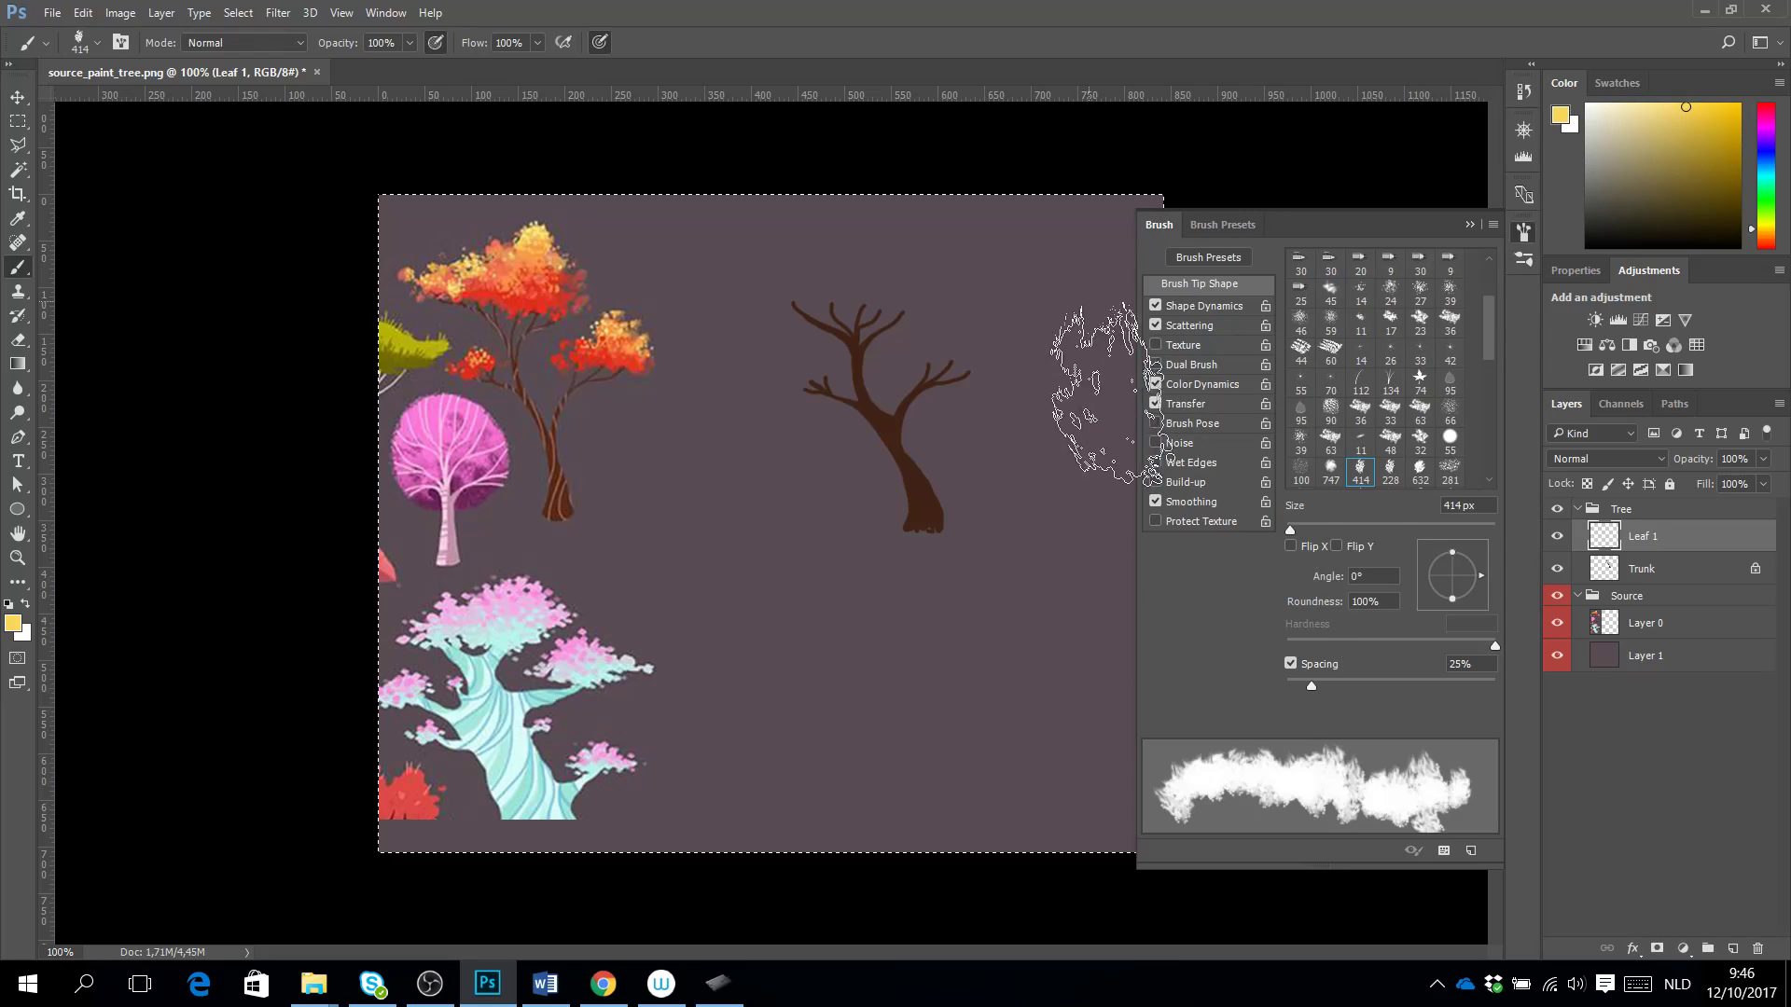
scroll(1491, 343, "up", 3)
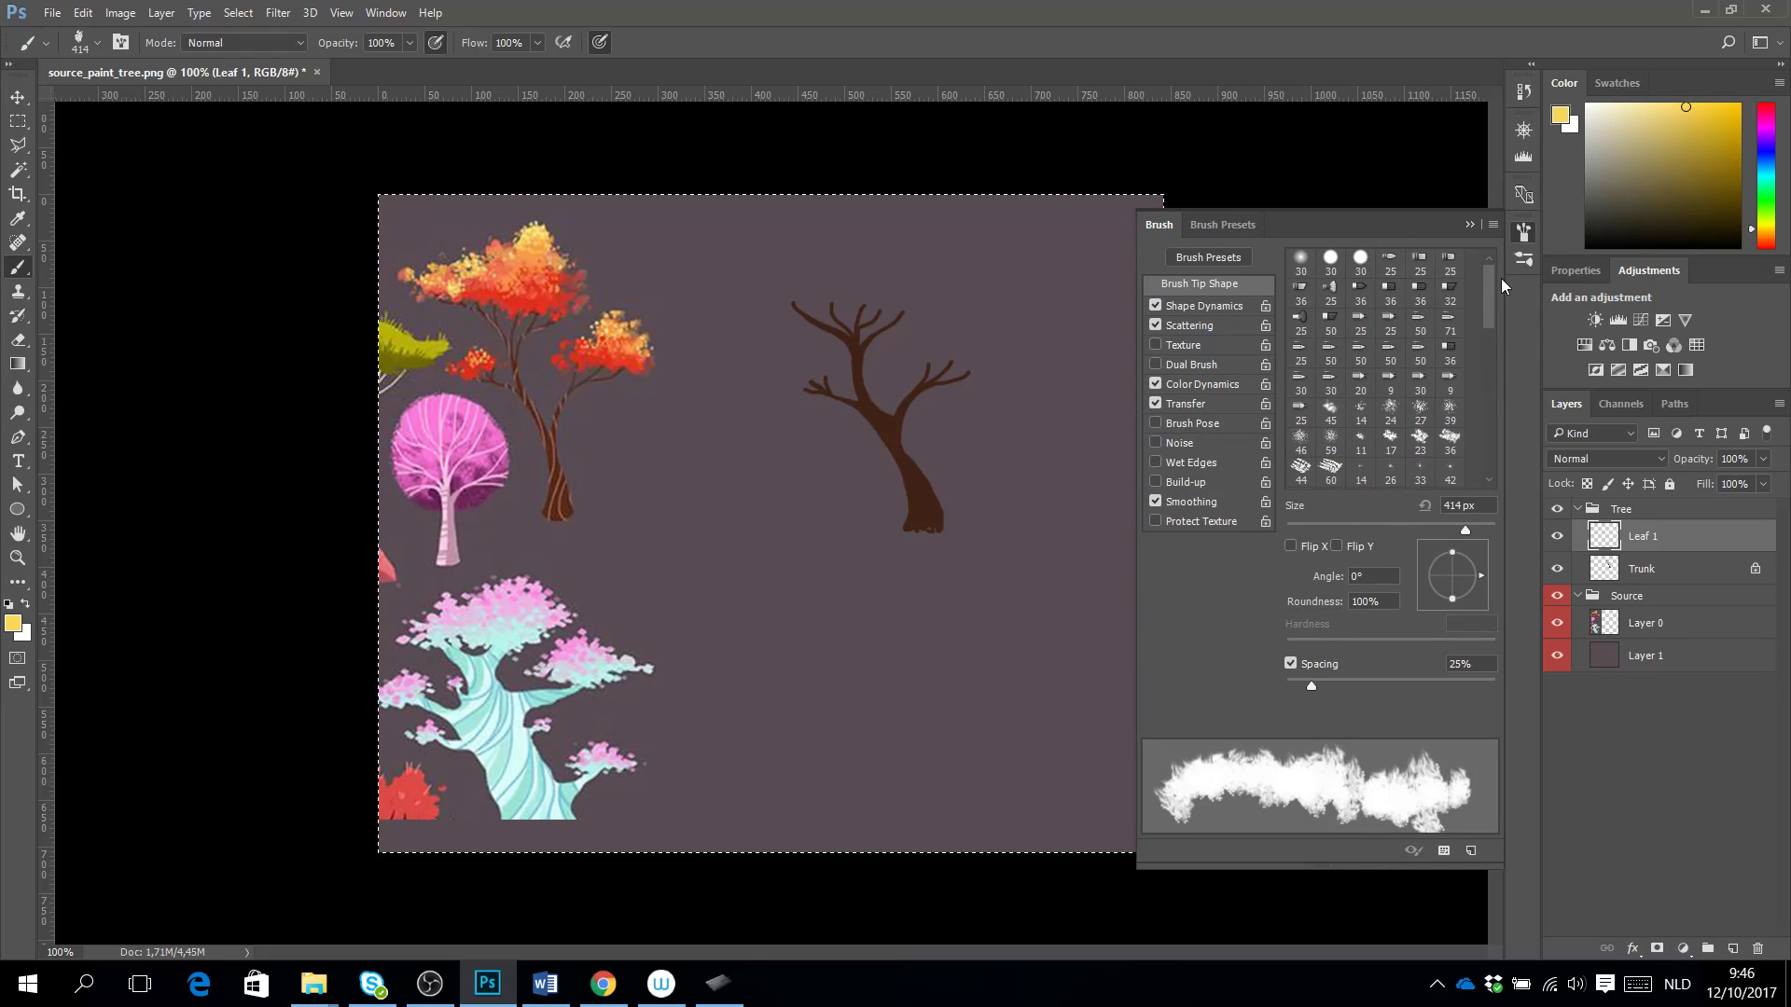
left_click(1198, 303)
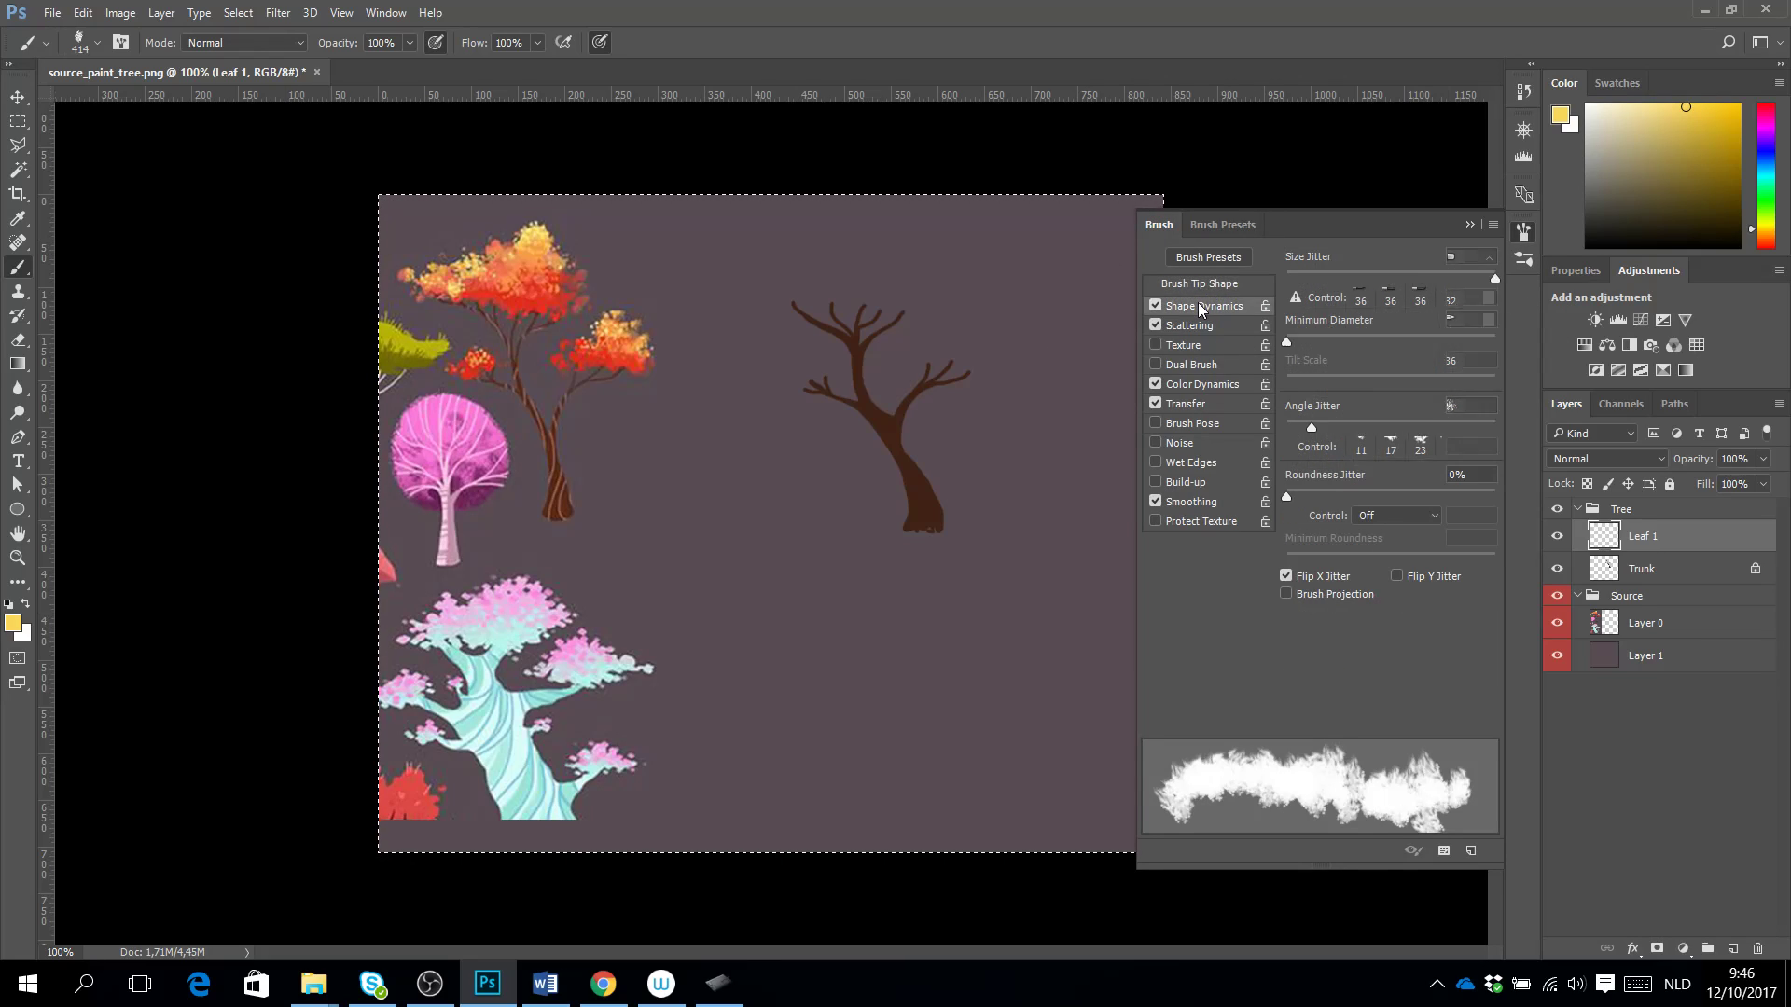
left_click(1213, 384)
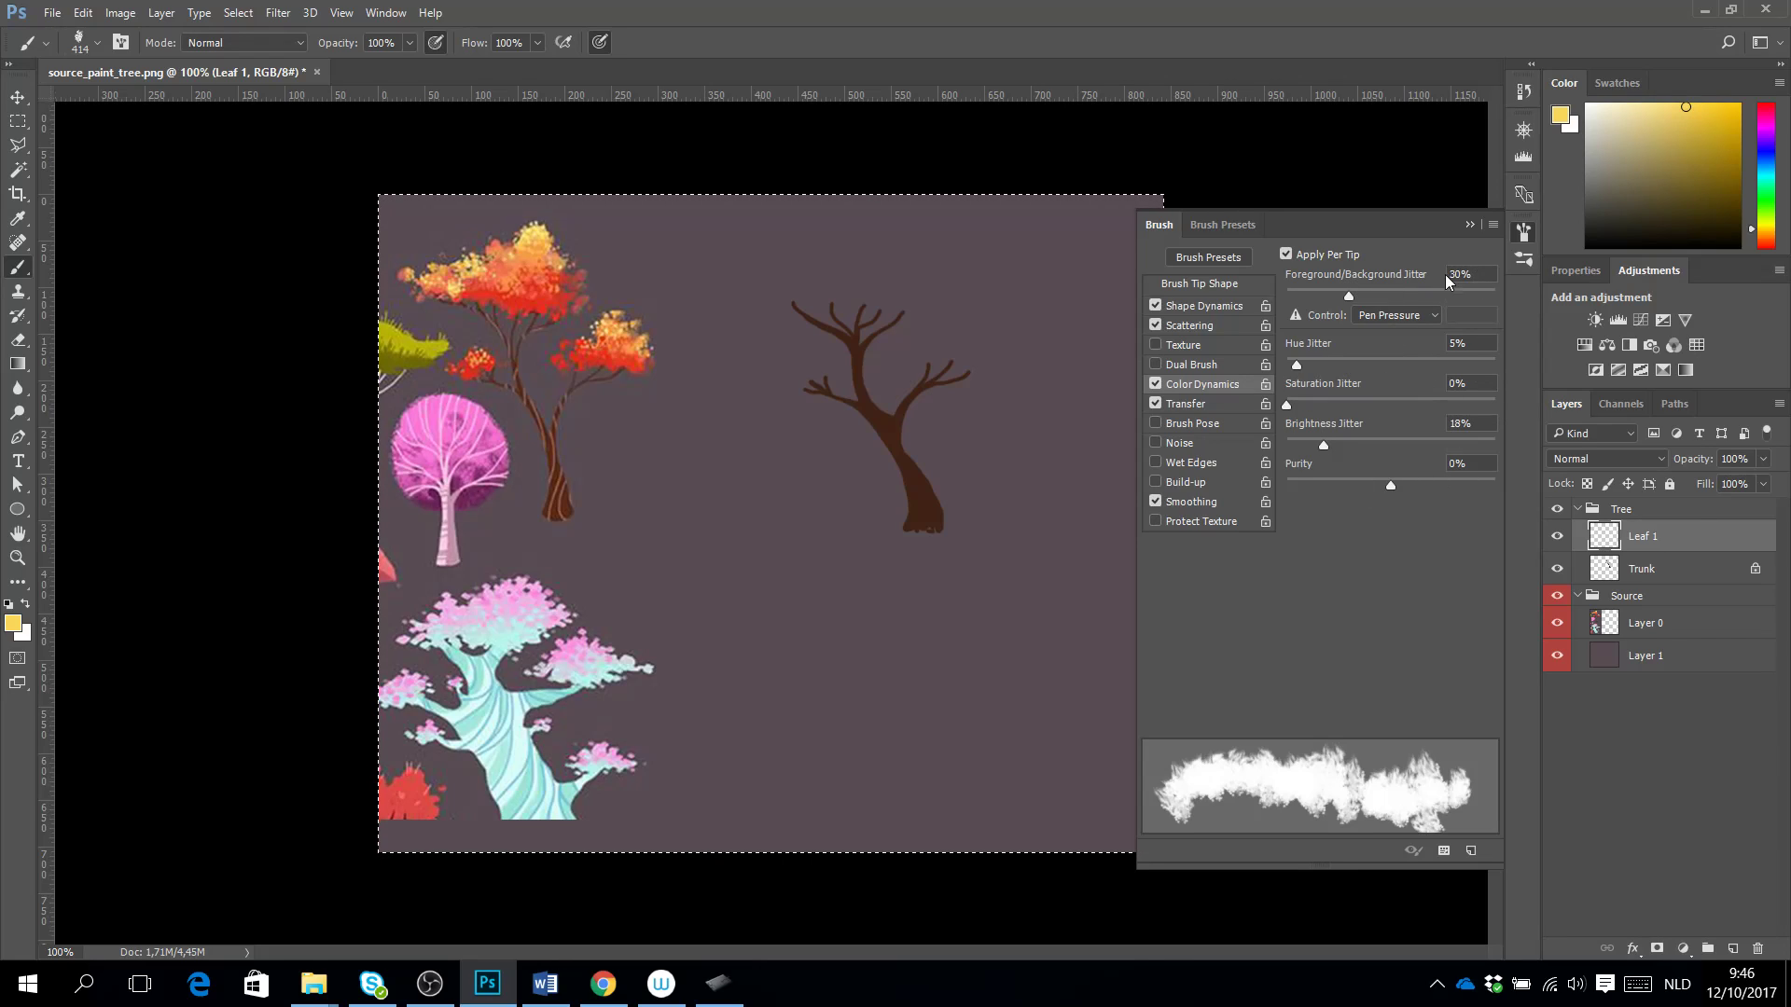
left_click(1188, 405)
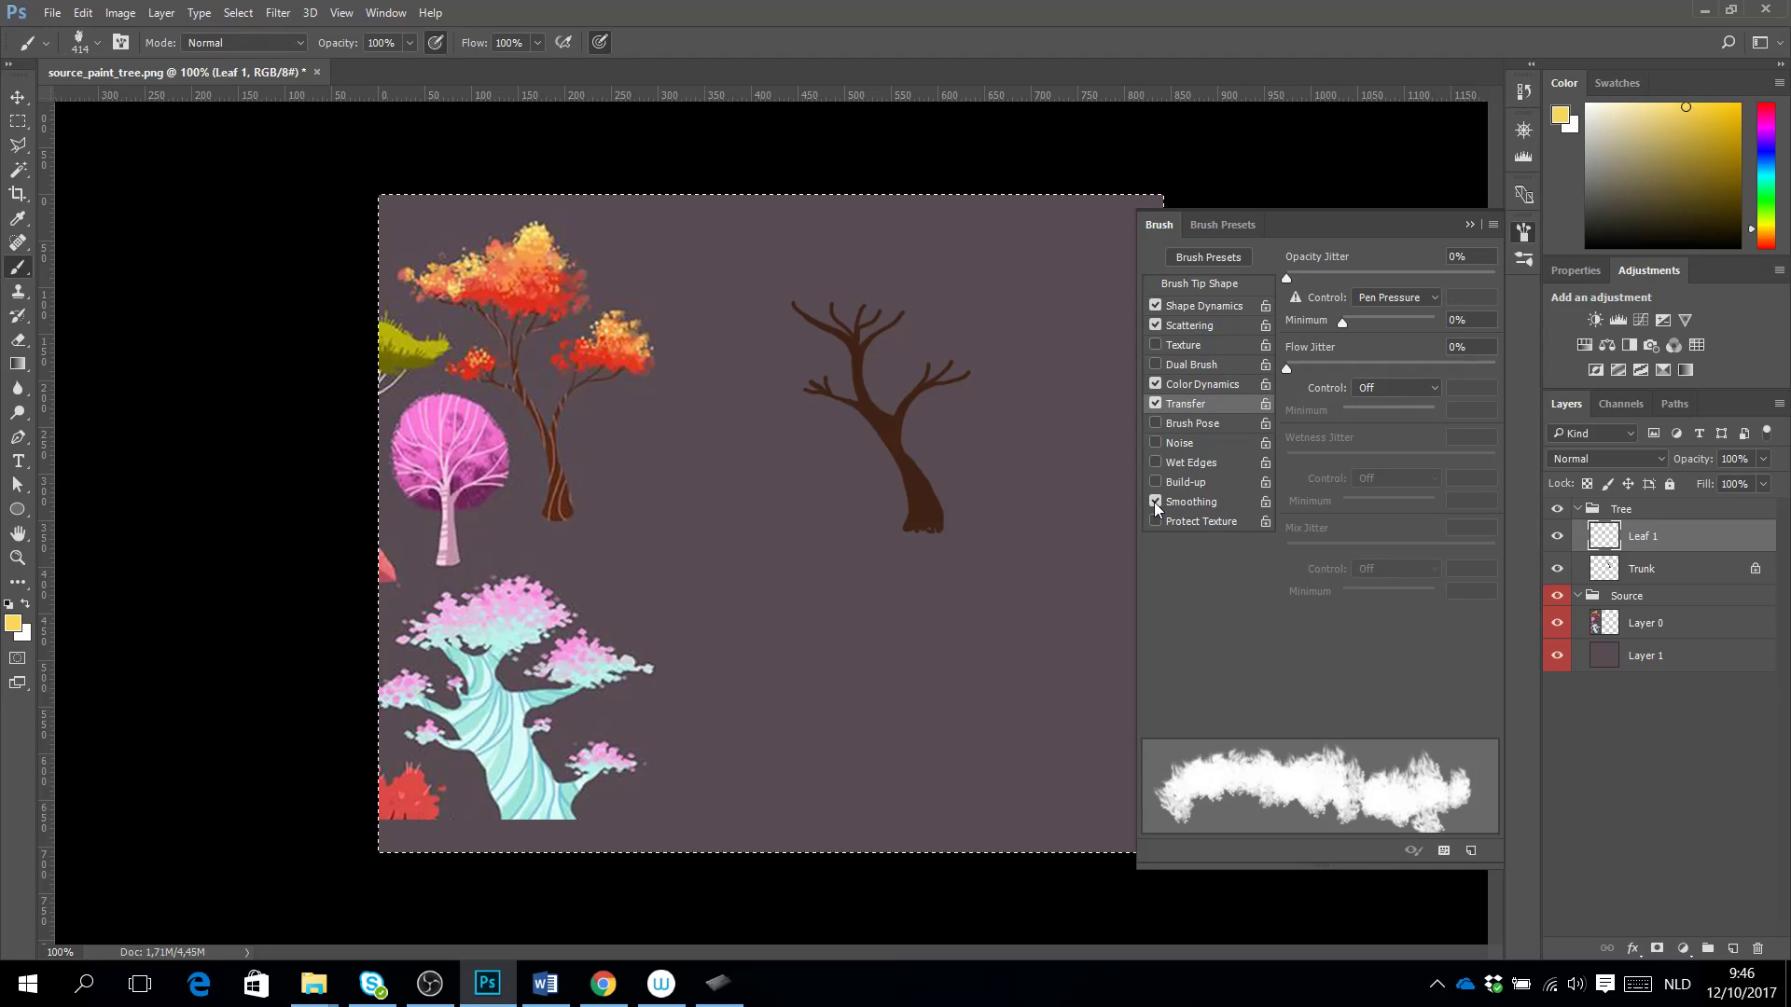
left_click(1154, 501)
left_click(1157, 404)
left_click(1155, 385)
left_click(1155, 323)
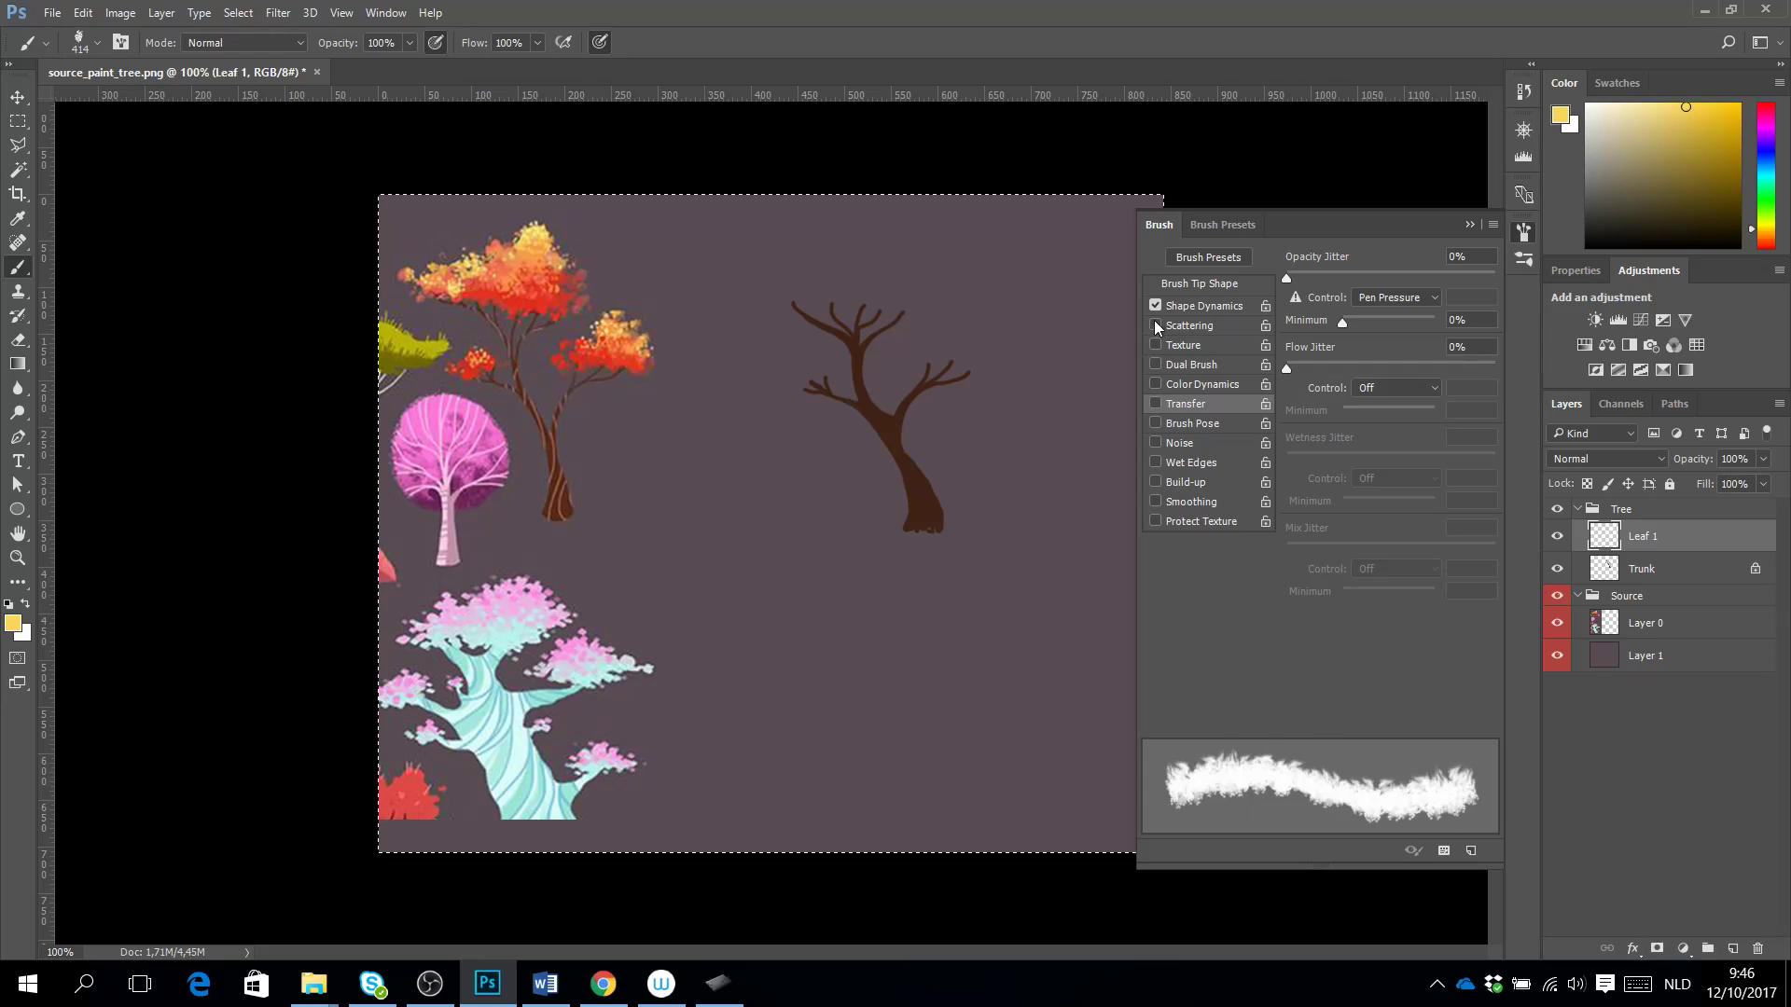
left_click(1155, 307)
left_click(1237, 284)
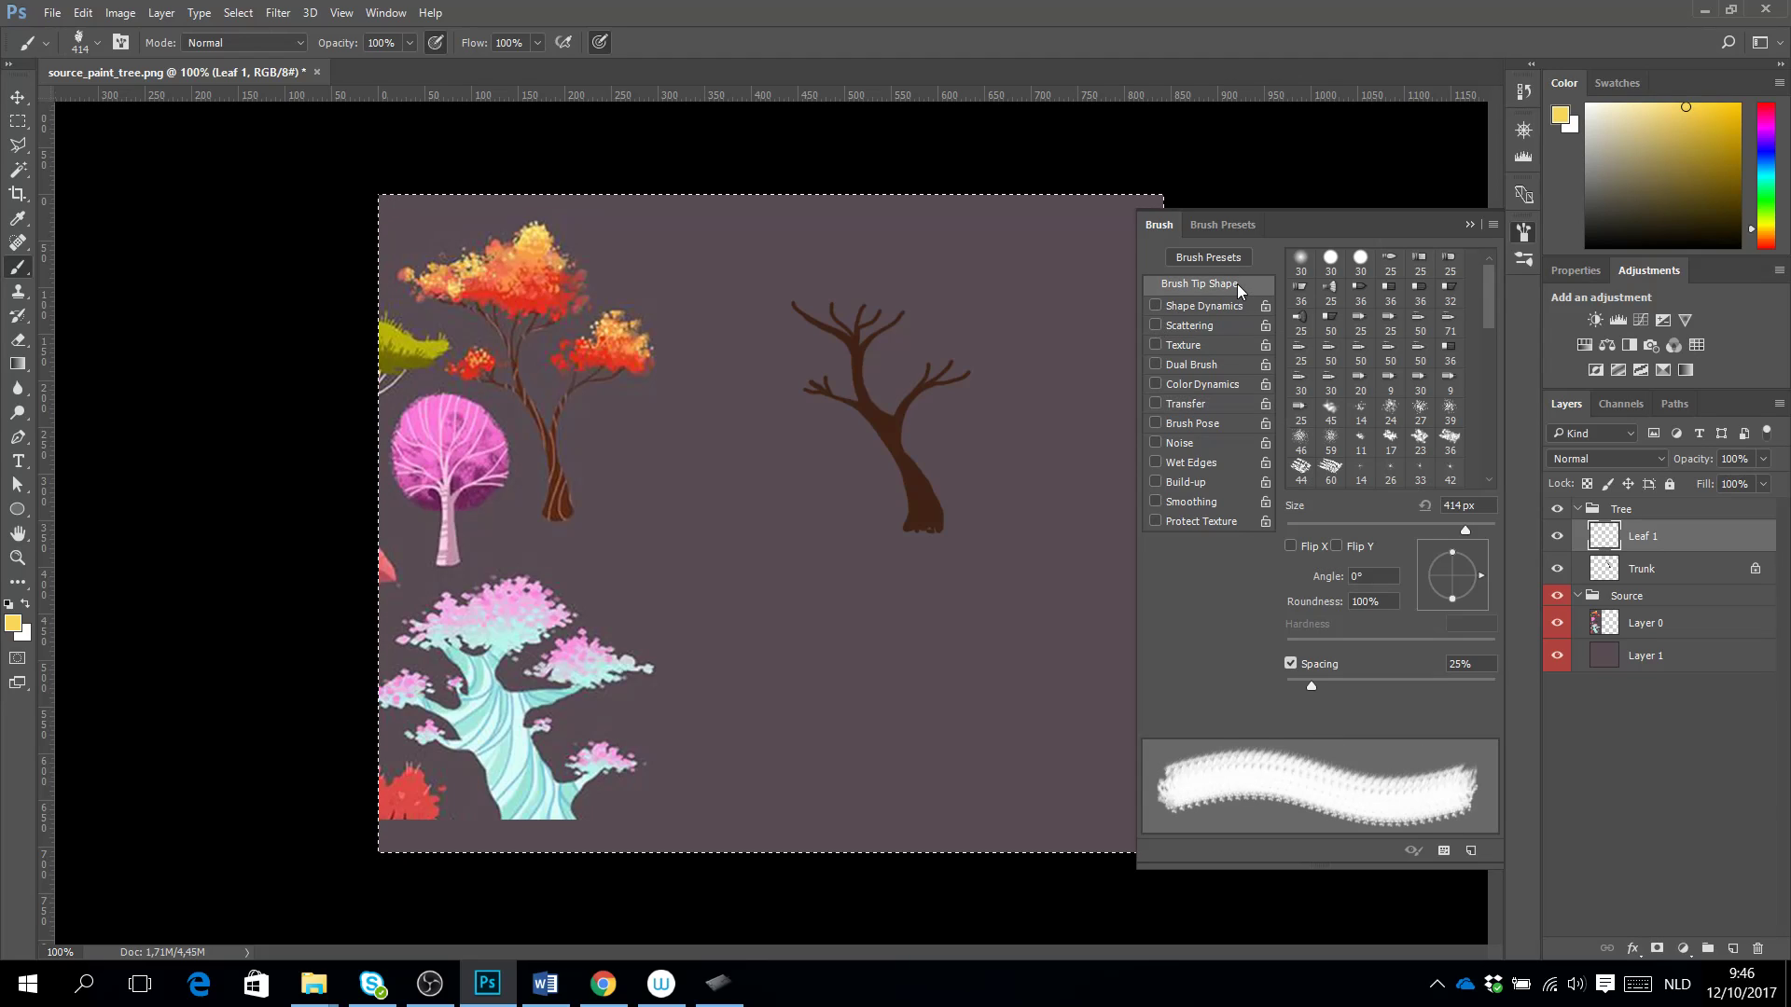
Set the foliage brush's spacing to 1000% and test it with yellow stamps on Leaf 1, clearing them again.
left_click_drag(1310, 685, 1495, 689)
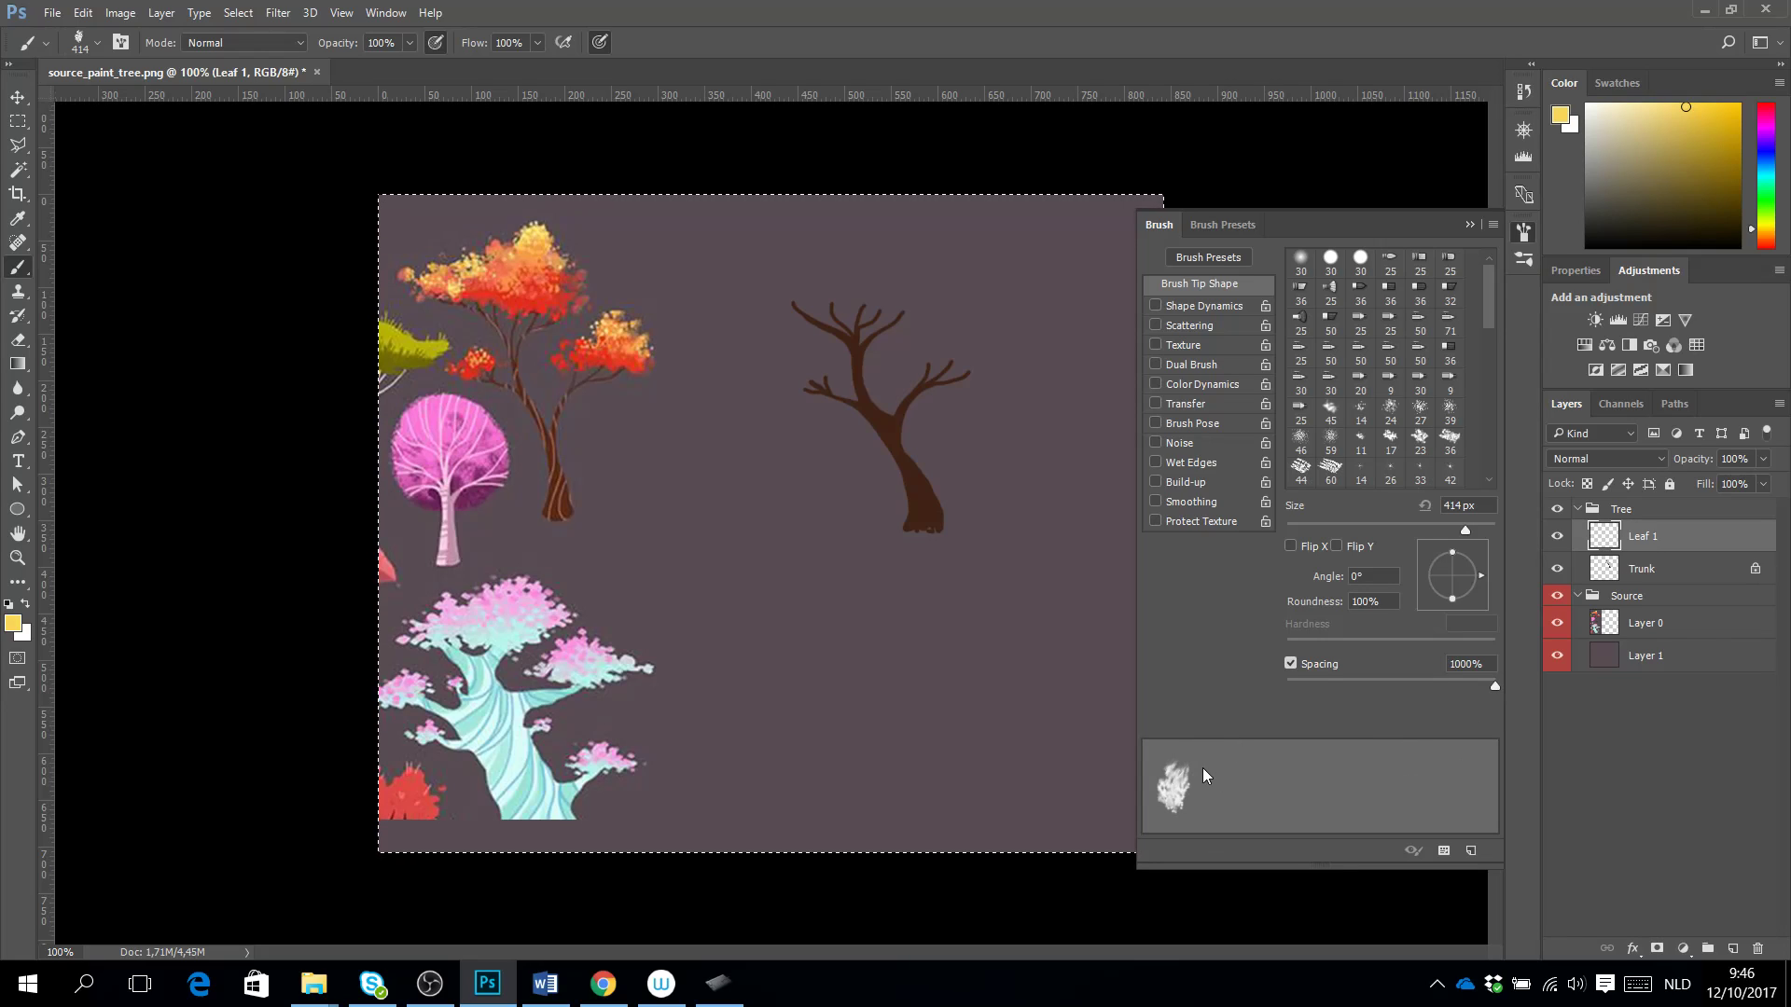
mouse_move(811, 419)
left_mouse_down()
mouse_move(918, 600)
mouse_move(919, 560)
mouse_move(760, 573)
mouse_move(872, 420)
left_mouse_up()
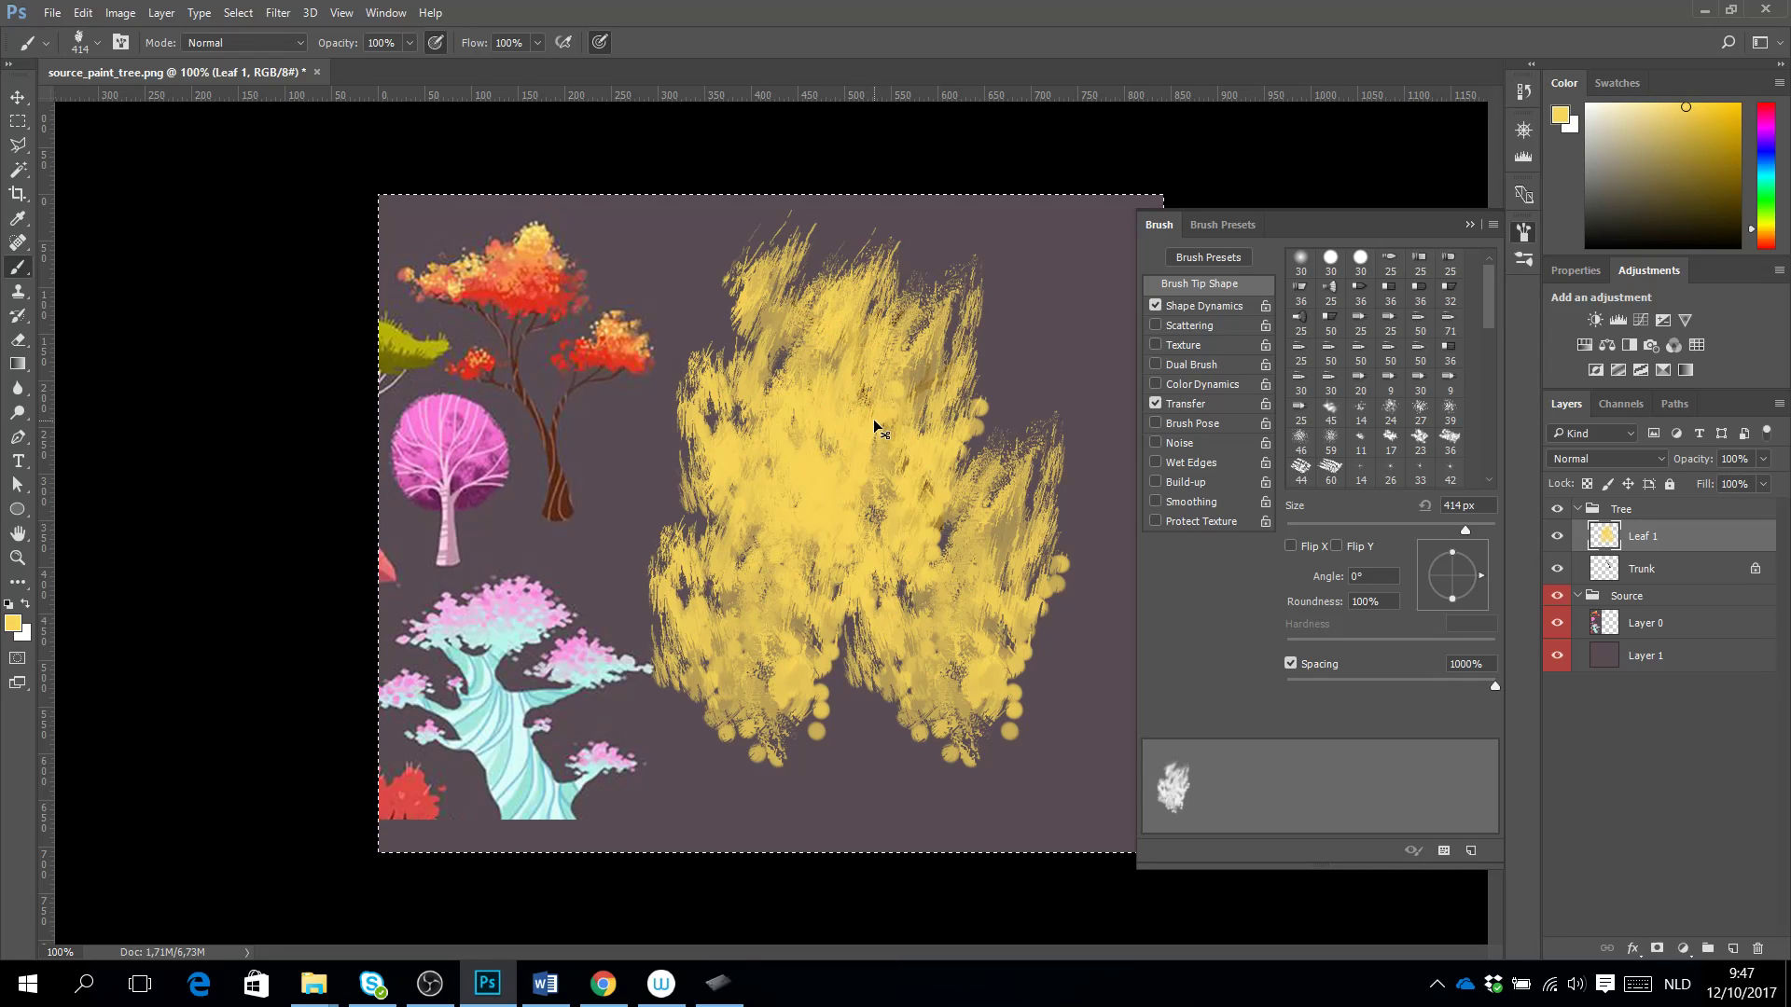
key("Delete")
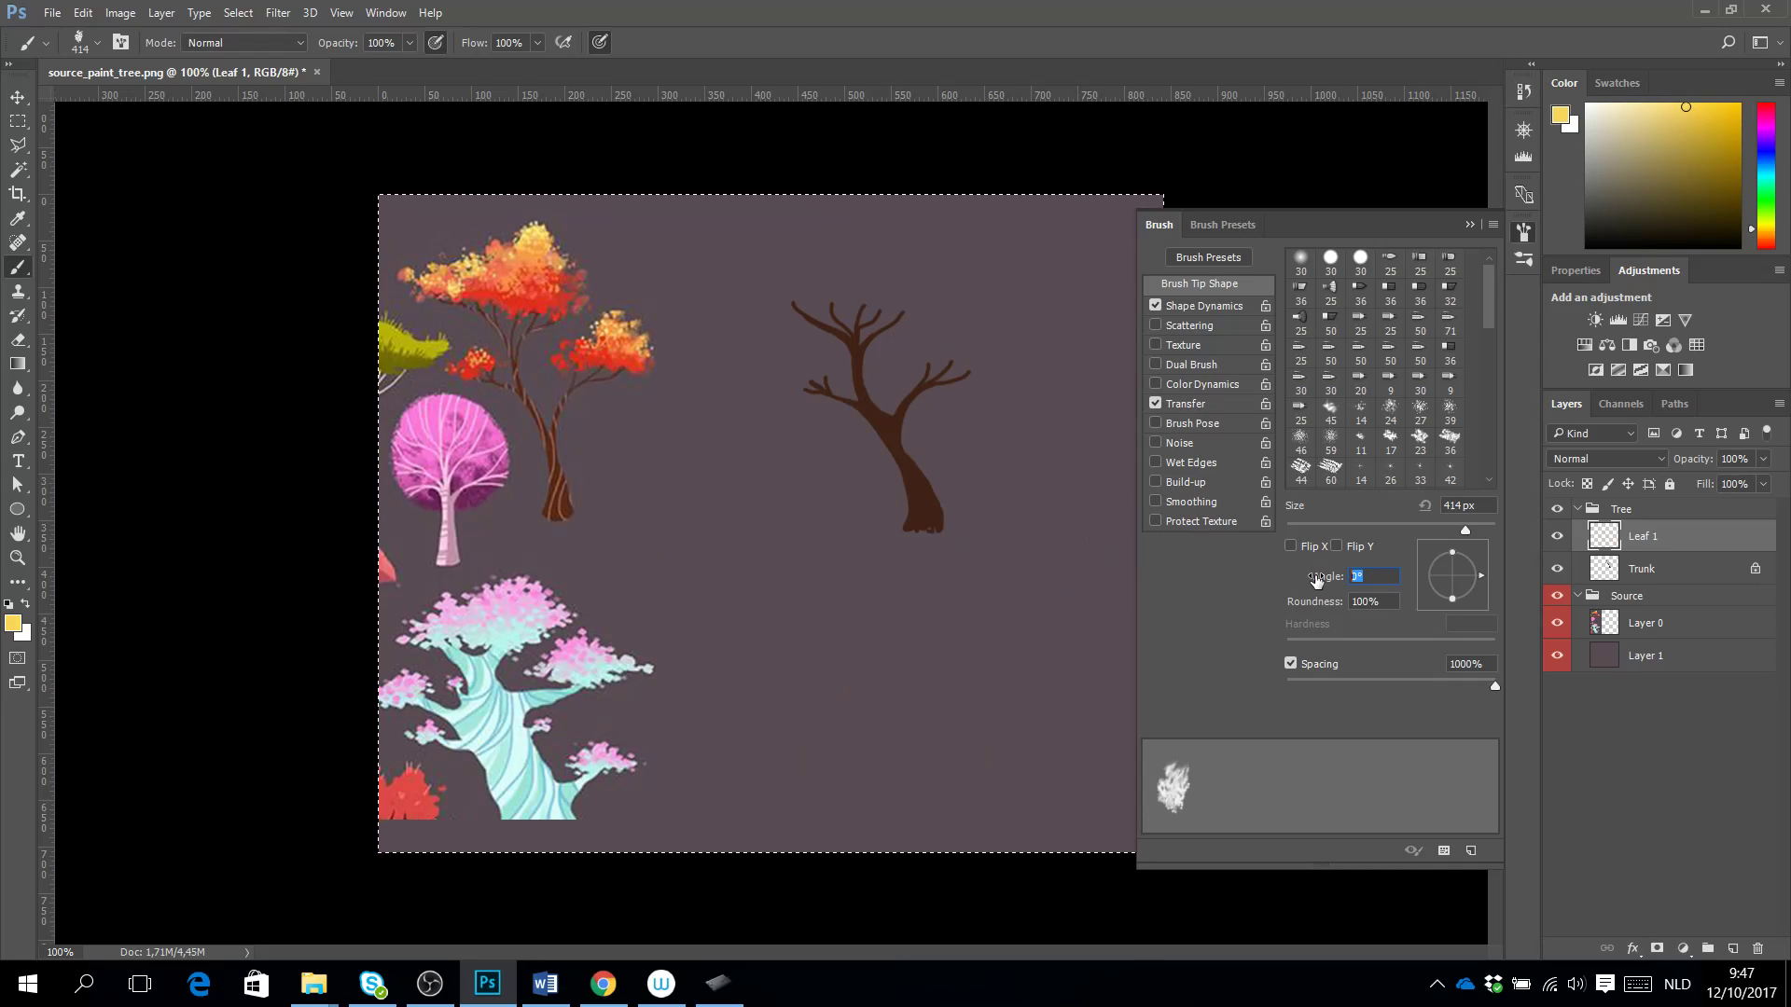
Set the foliage brush's angle to -90° and test it with one yellow stamp over the tree, clearing it again.
type("-90")
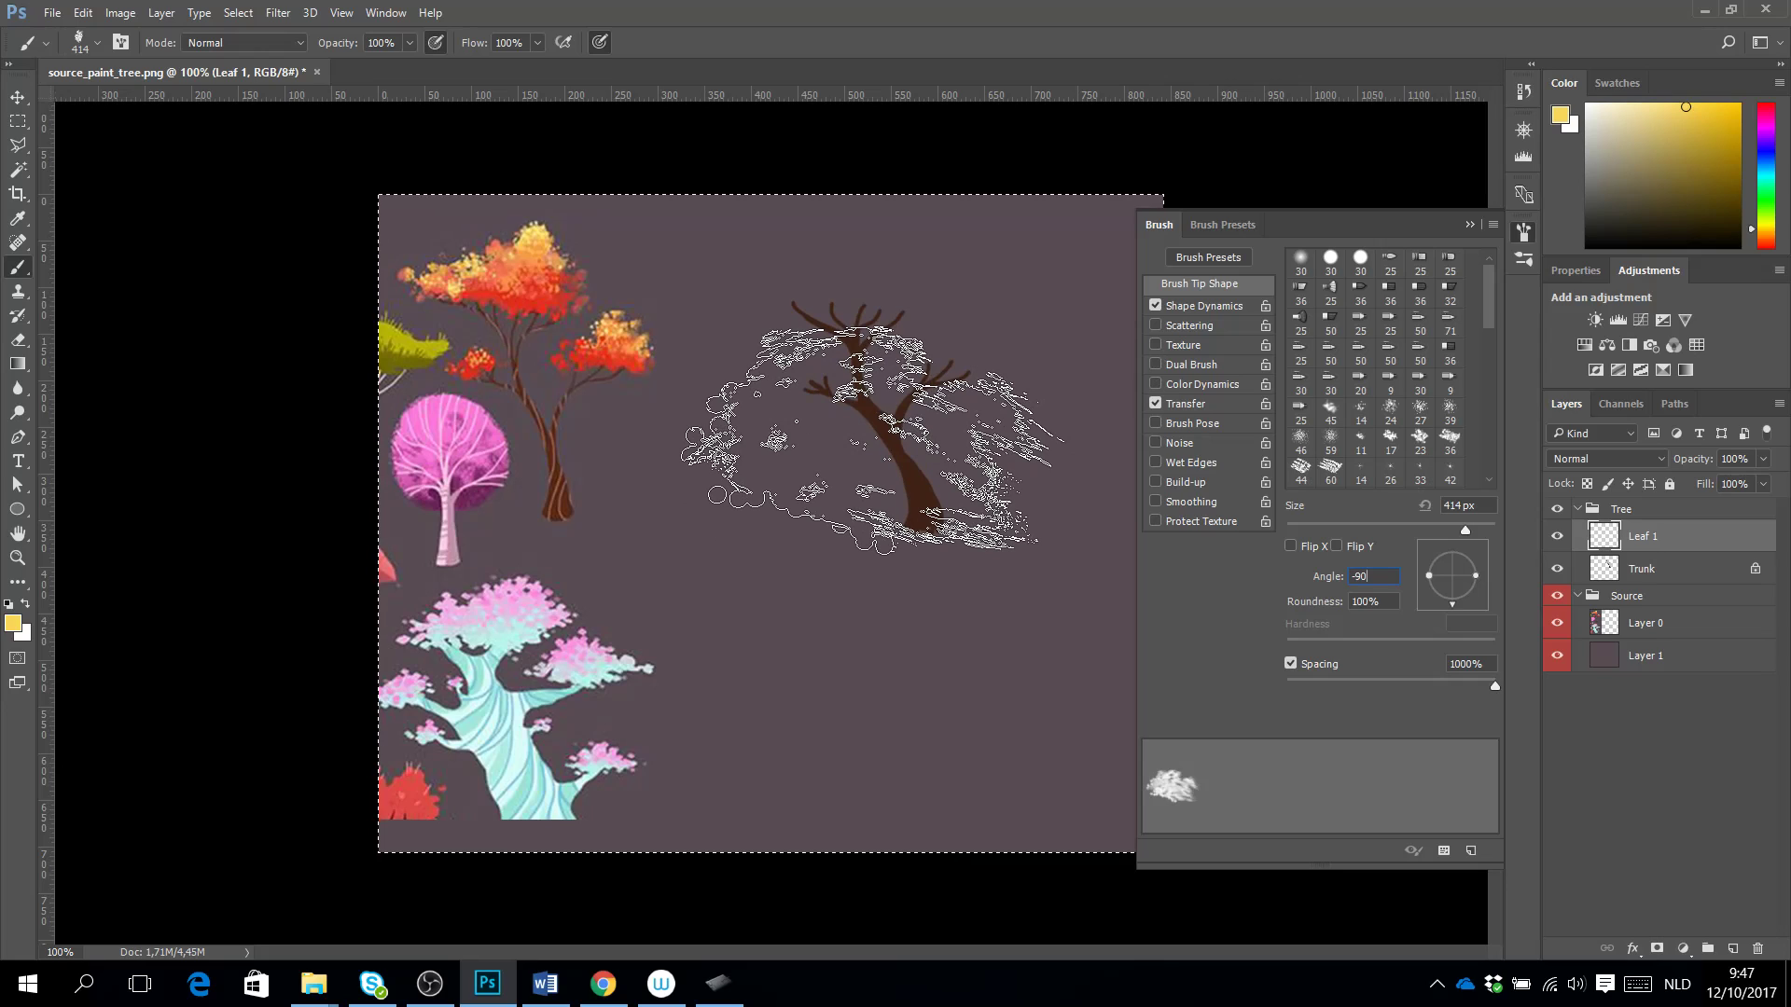
left_click(874, 446)
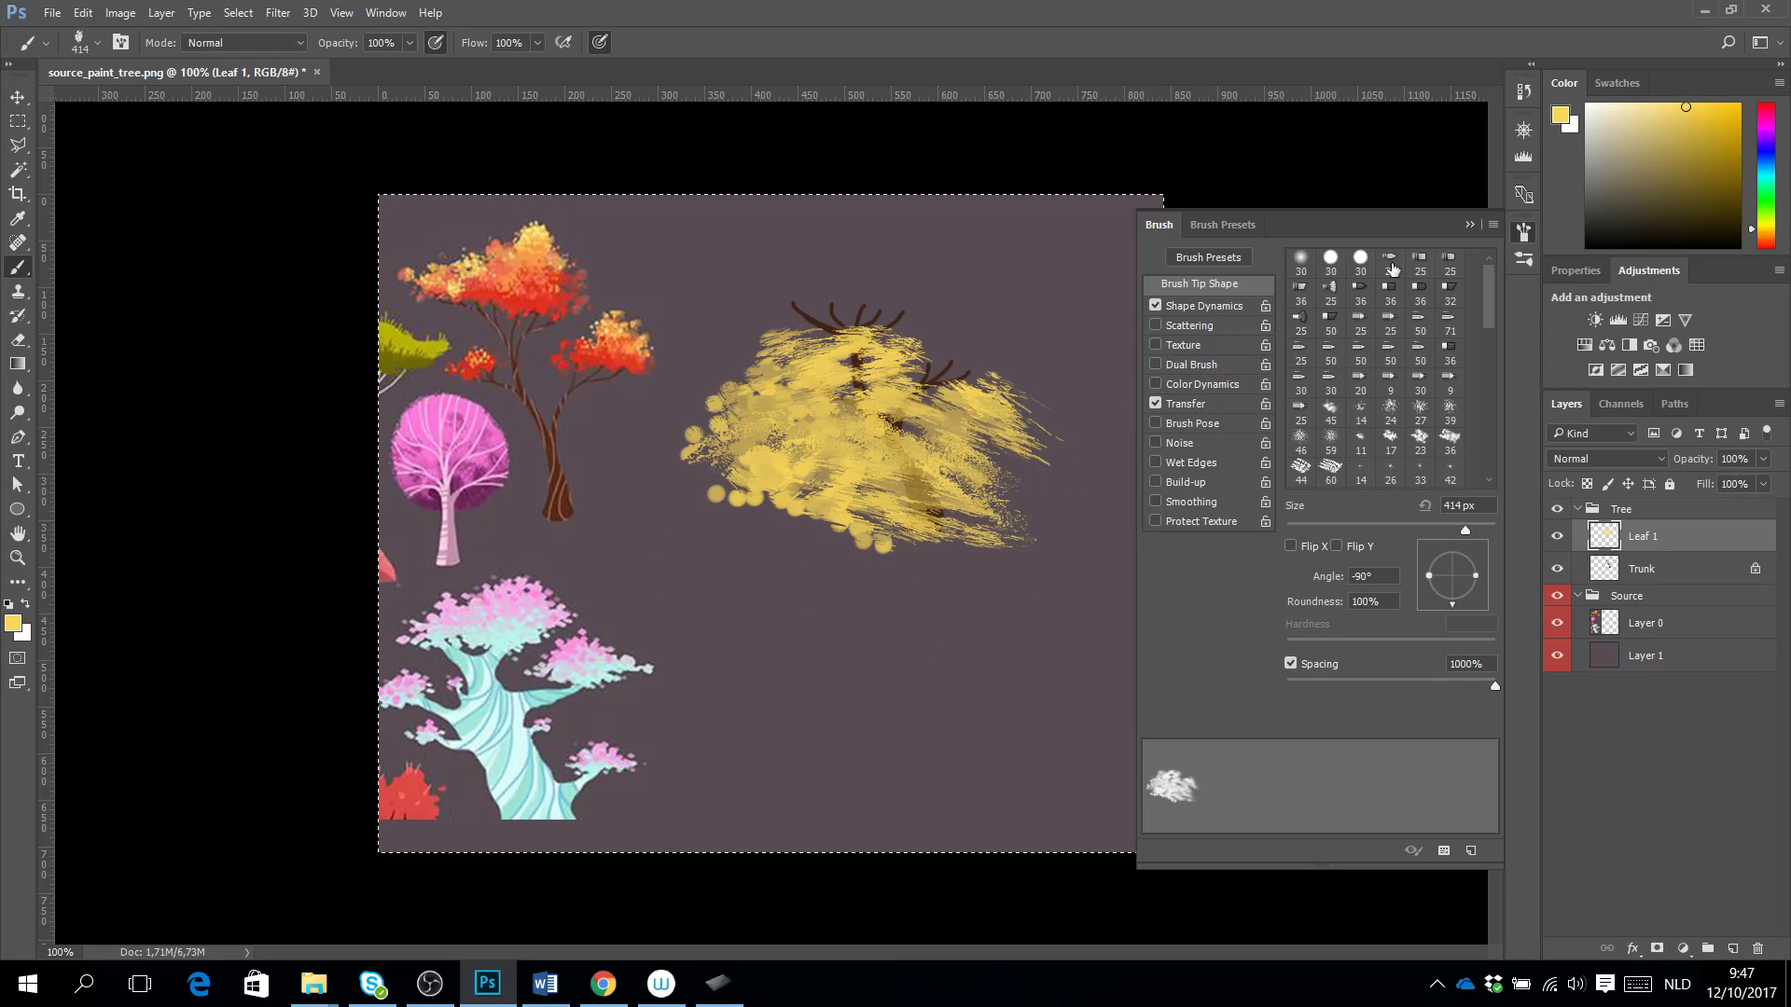
left_click(1470, 225)
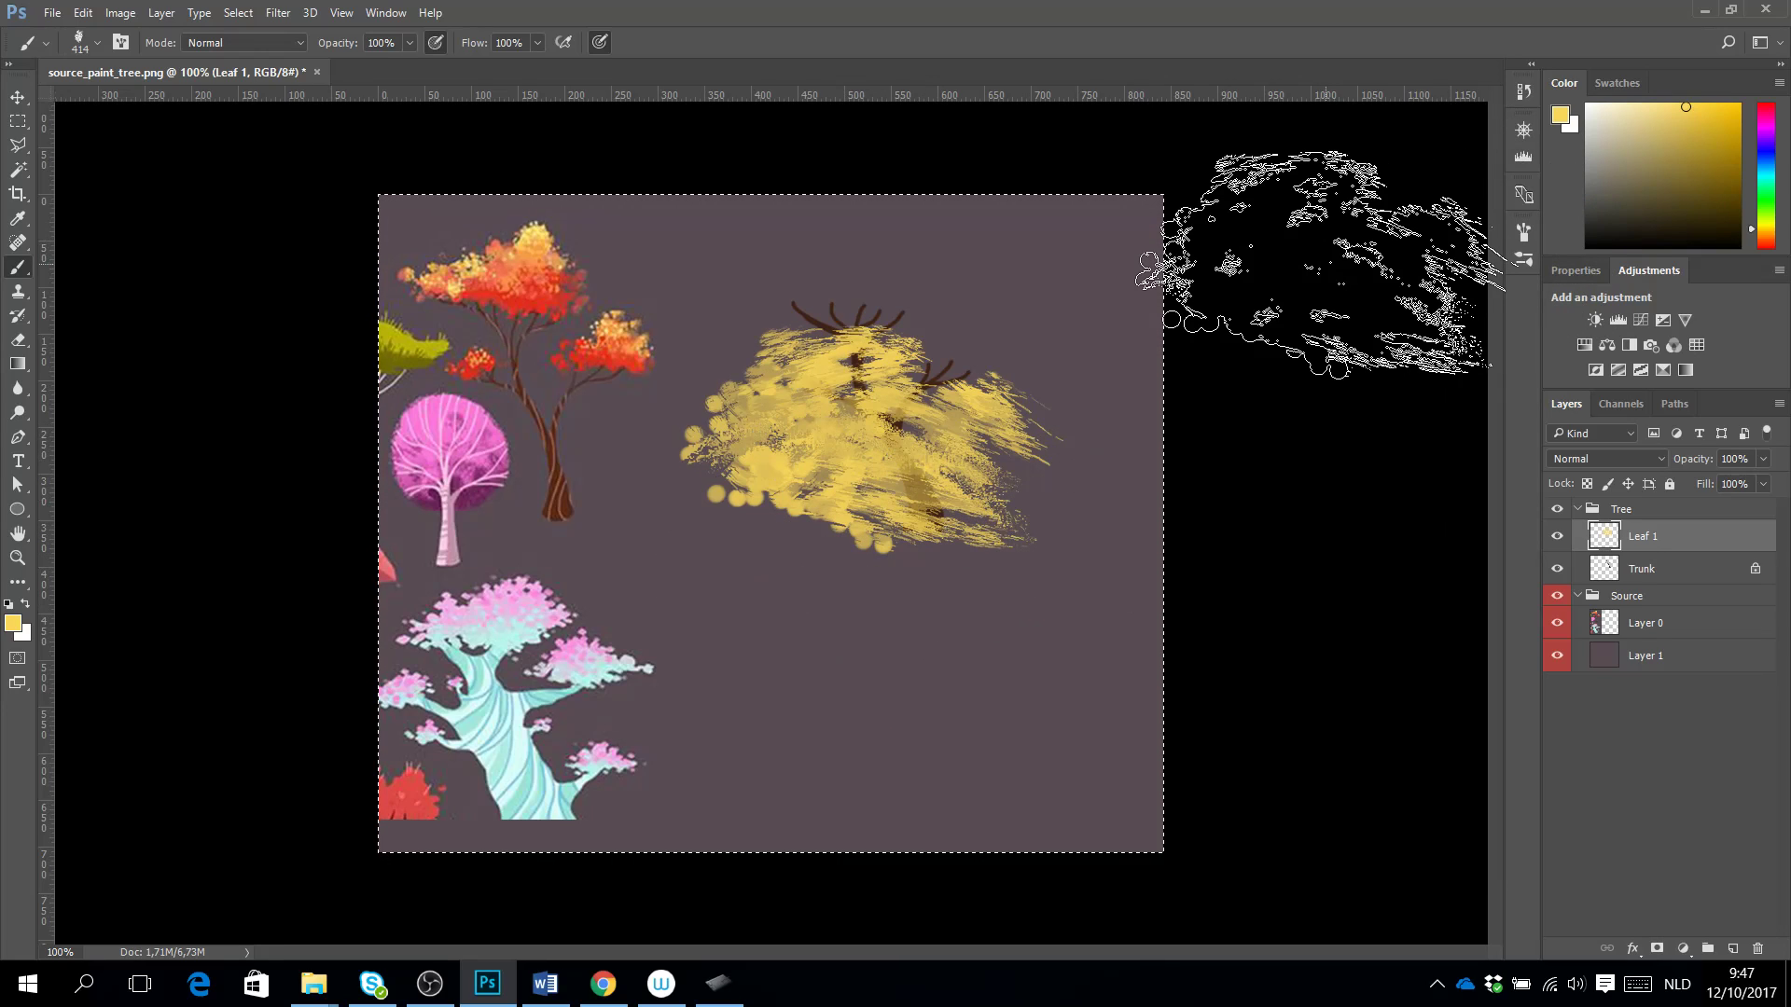
key("Delete")
Sample red from the orange reference tree's smaller right-hand crown as the brush colour.
key("z")
left_click(886, 386)
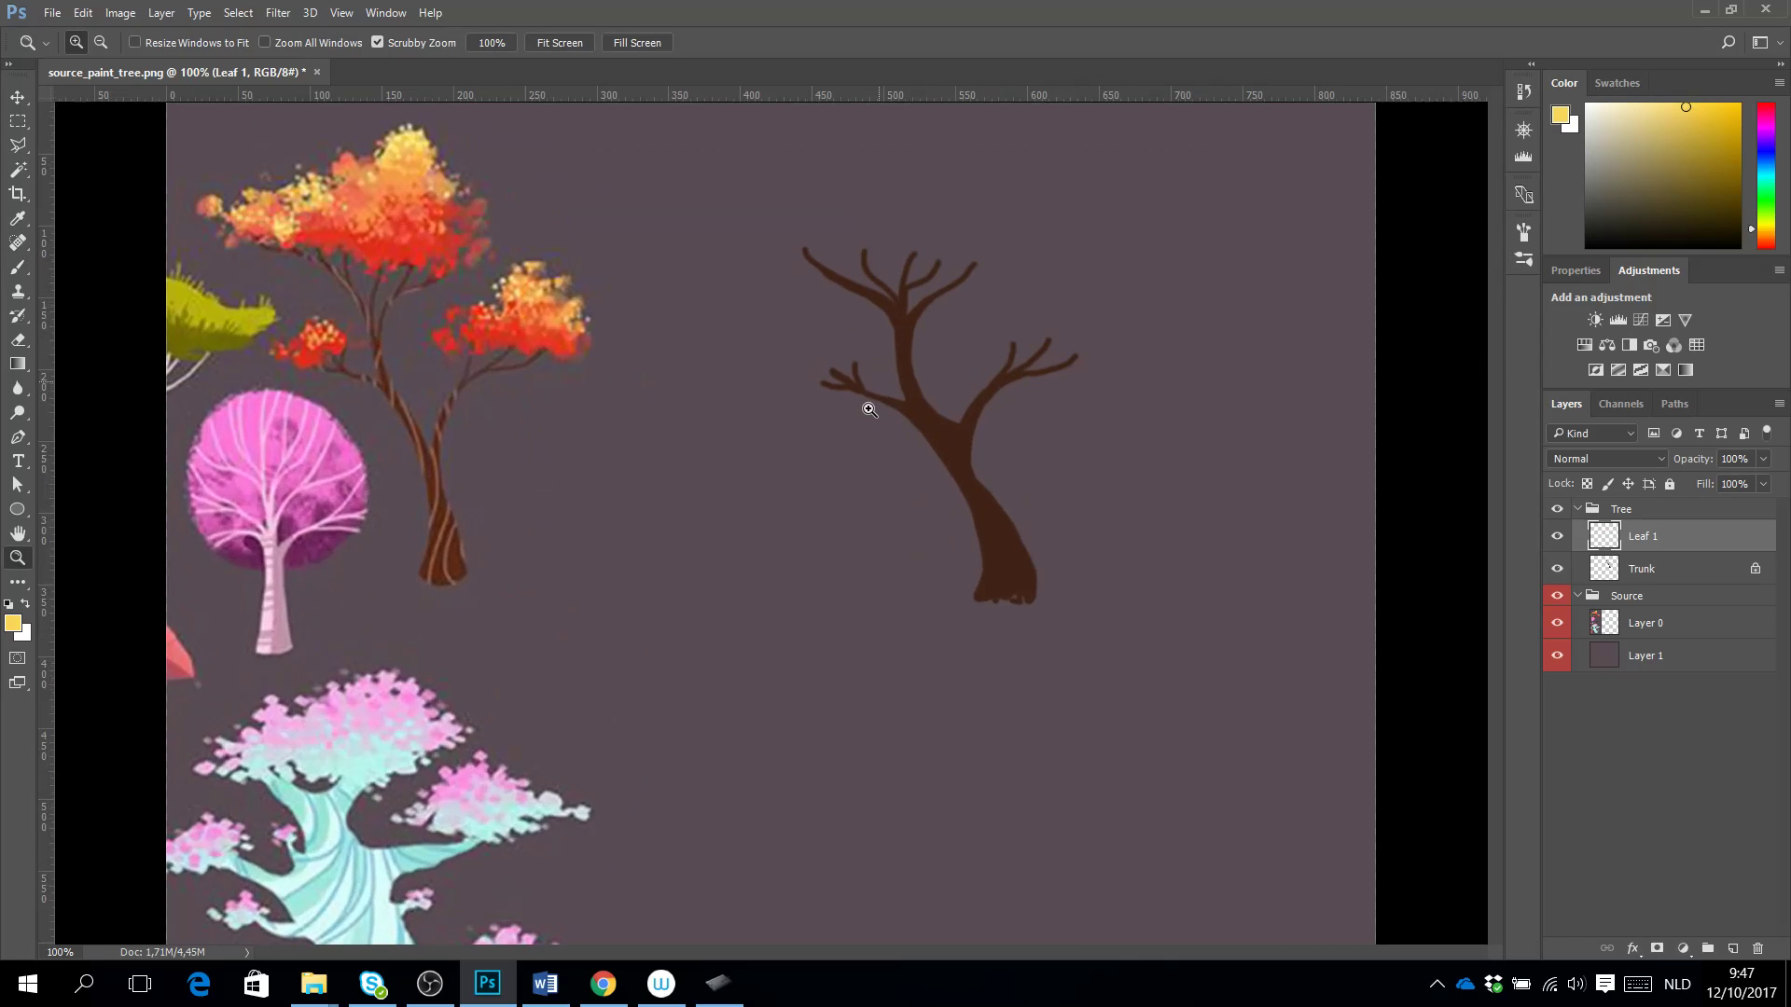
left_click_drag(948, 352, 902, 454)
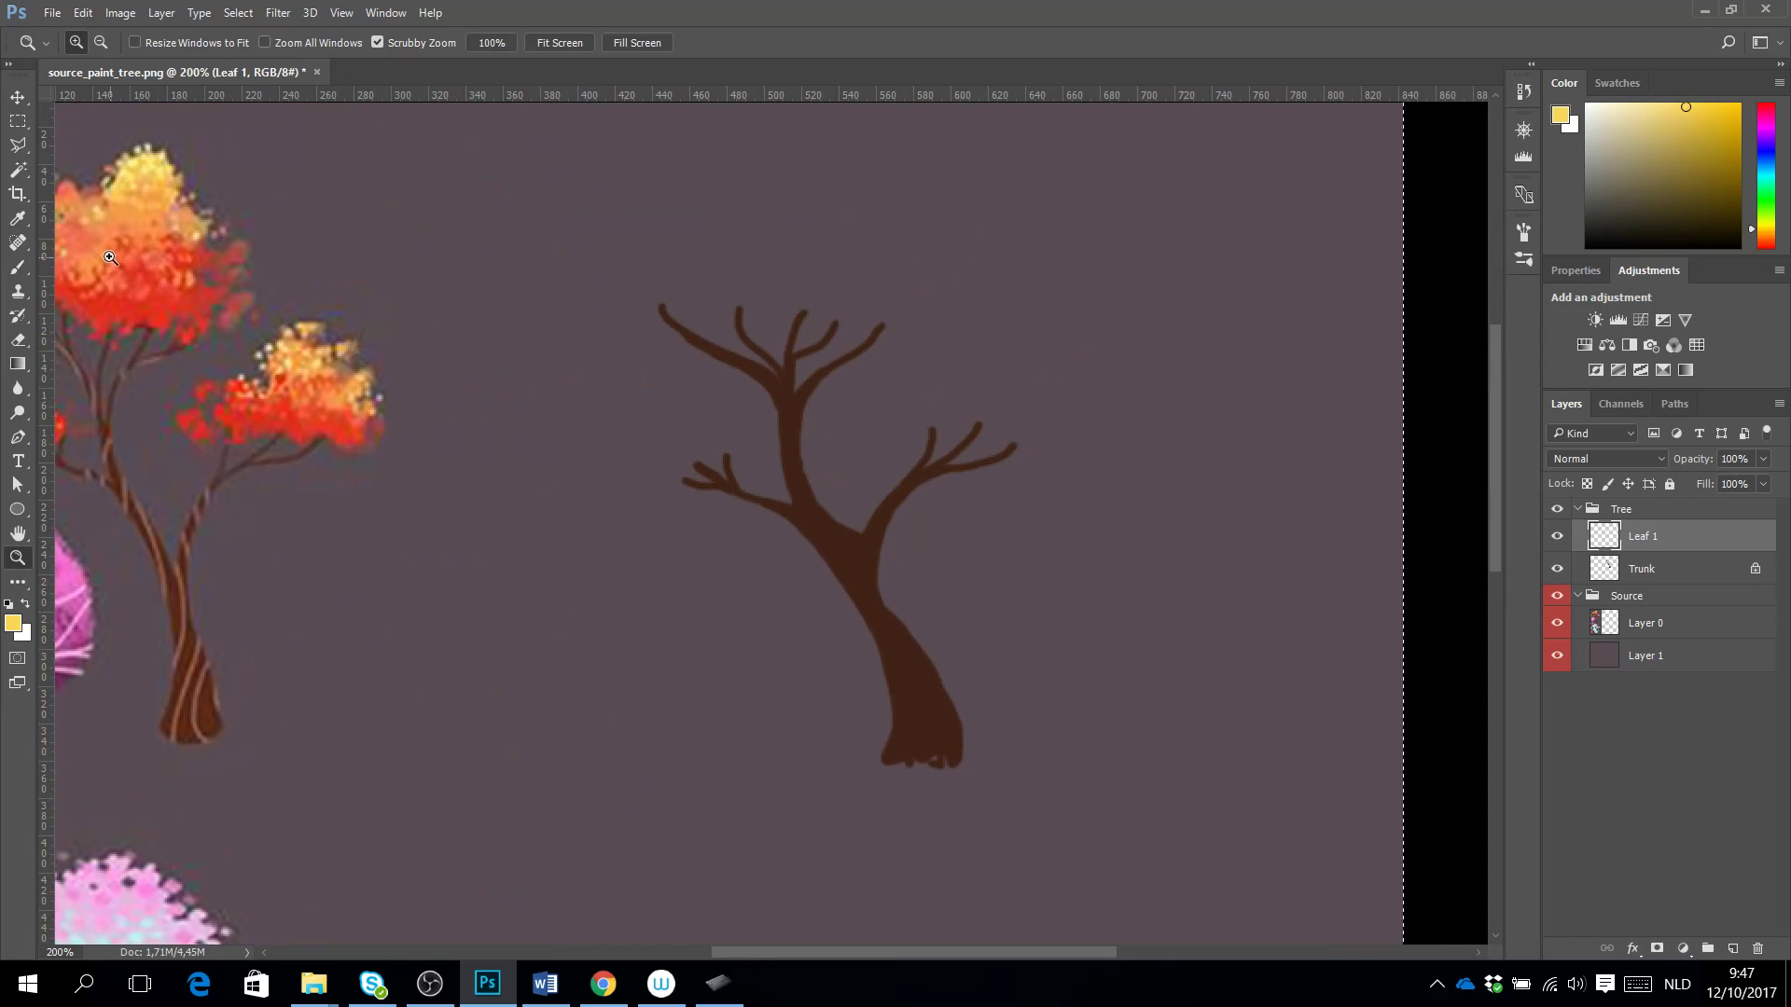
key("i")
left_click(273, 420)
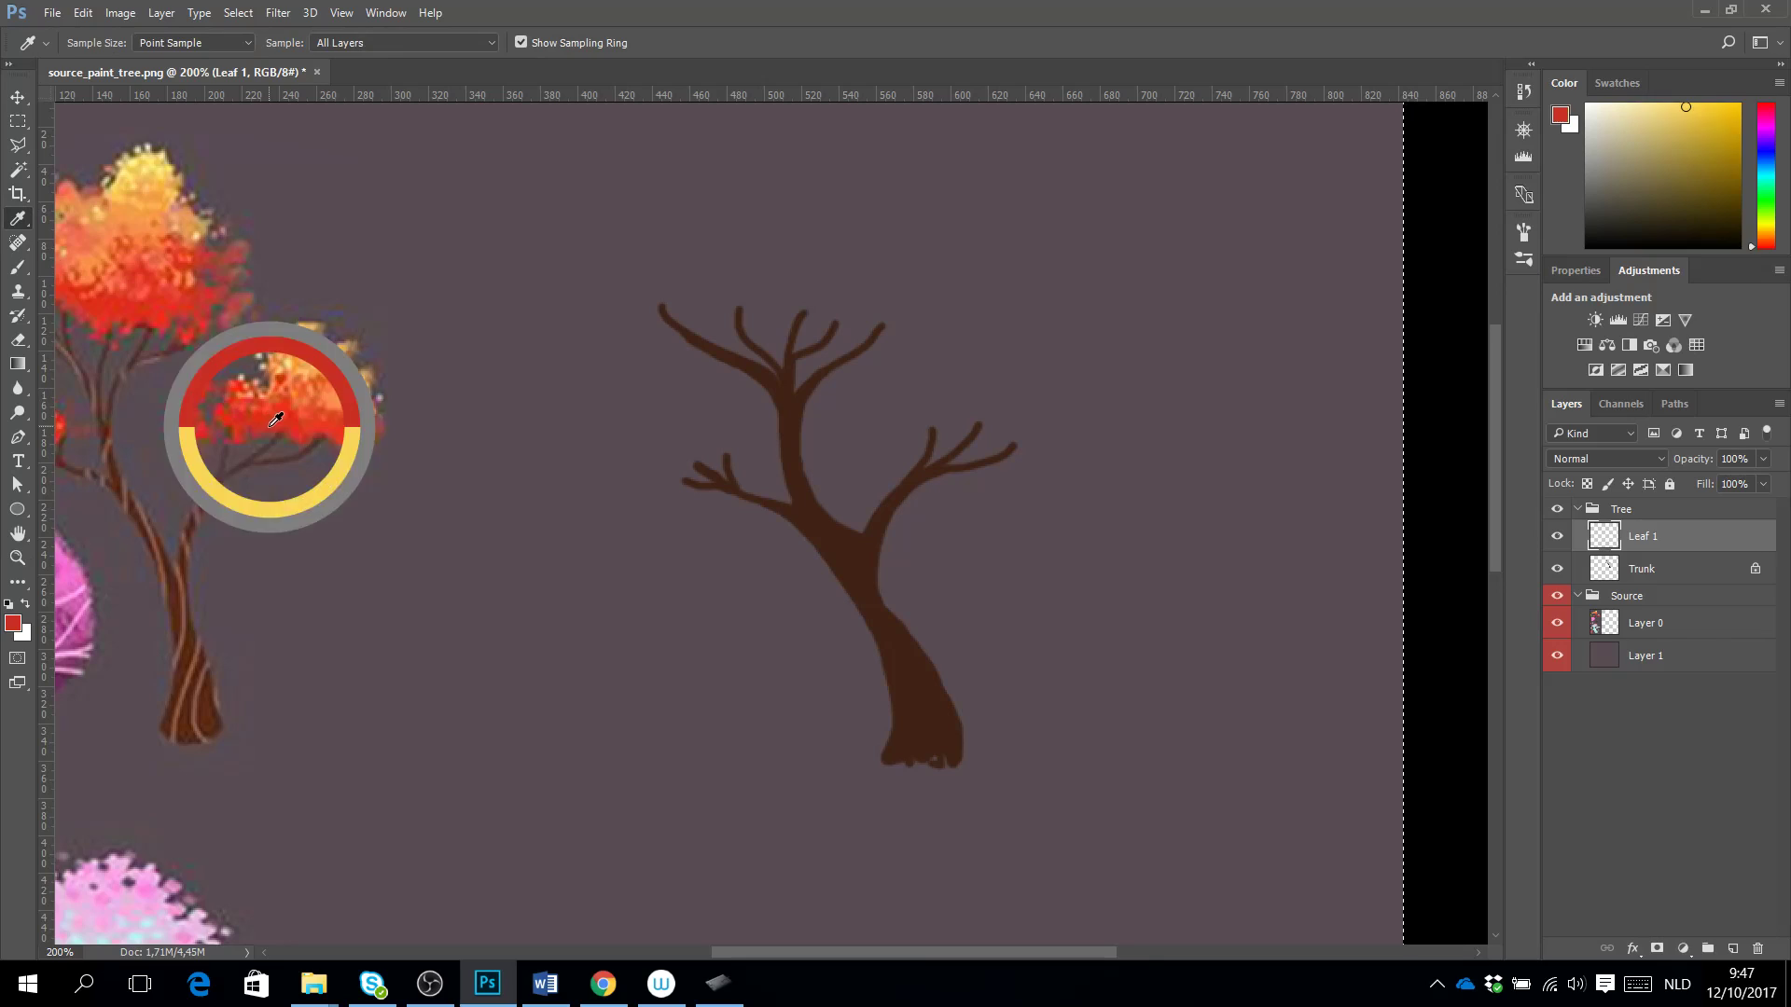
left_click(18, 268)
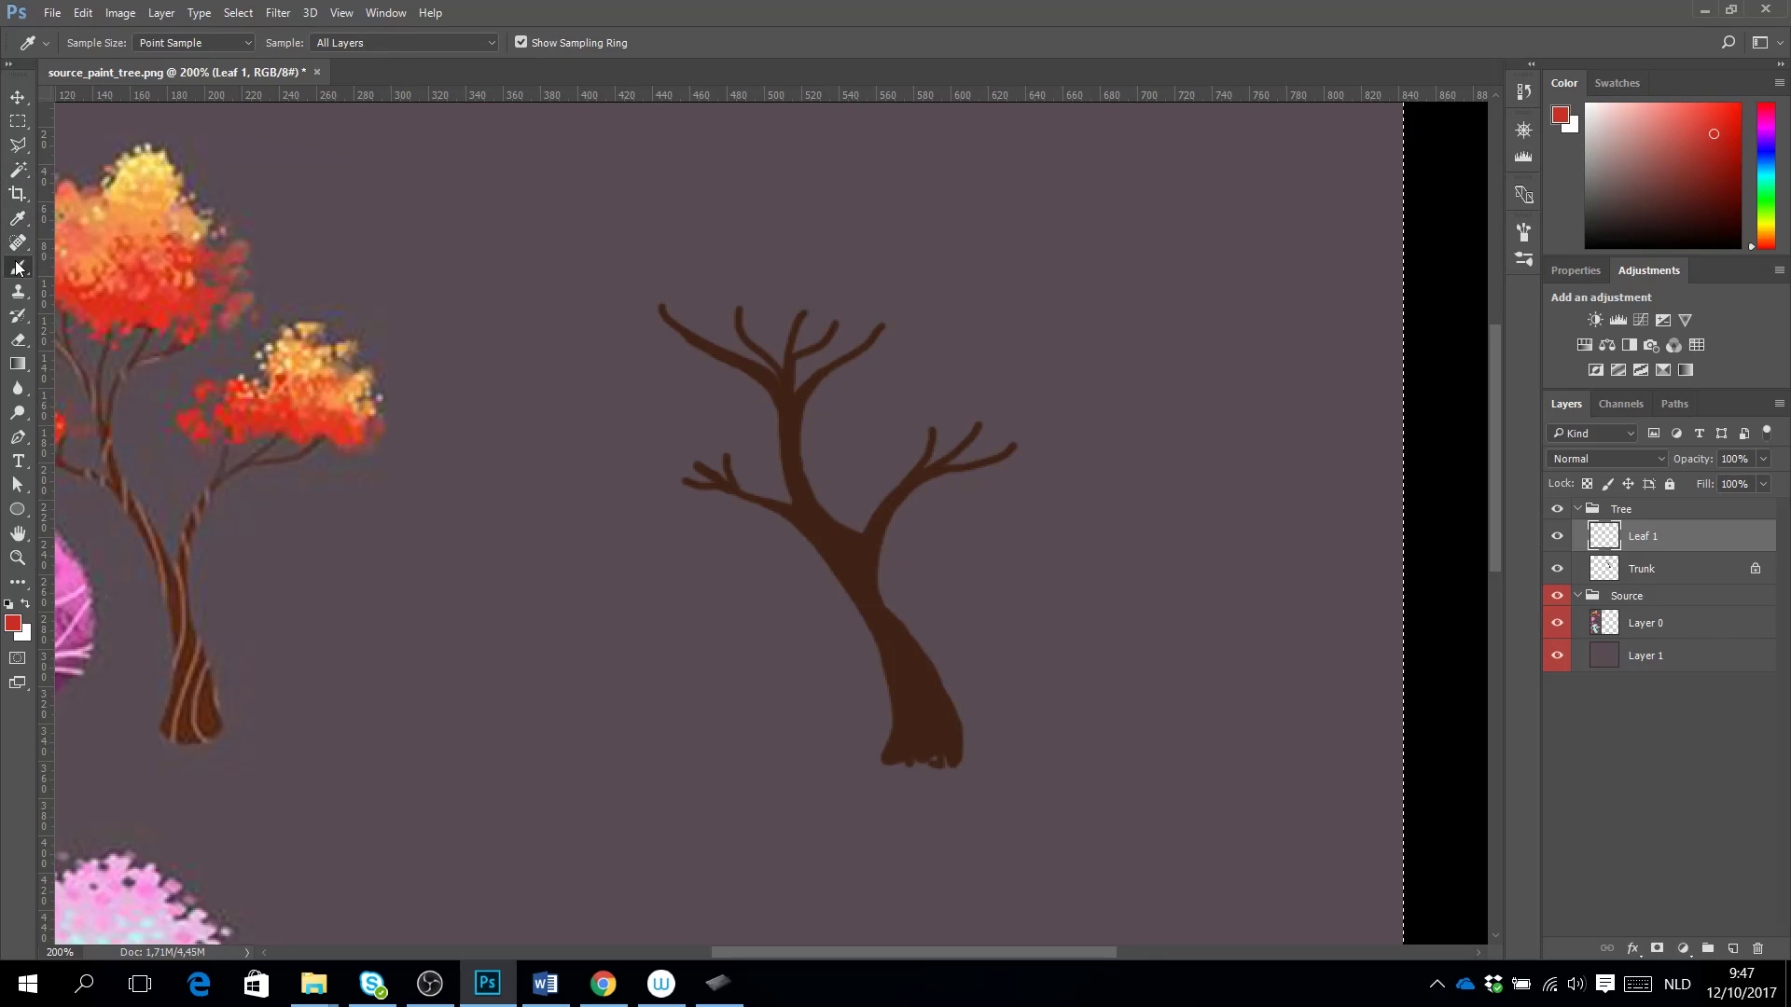
Paint red foliage on Leaf 1 over the upper, right and left branches, using brush sizes of 77, 97 and 38 px.
left_click_drag(858, 392, 621, 419)
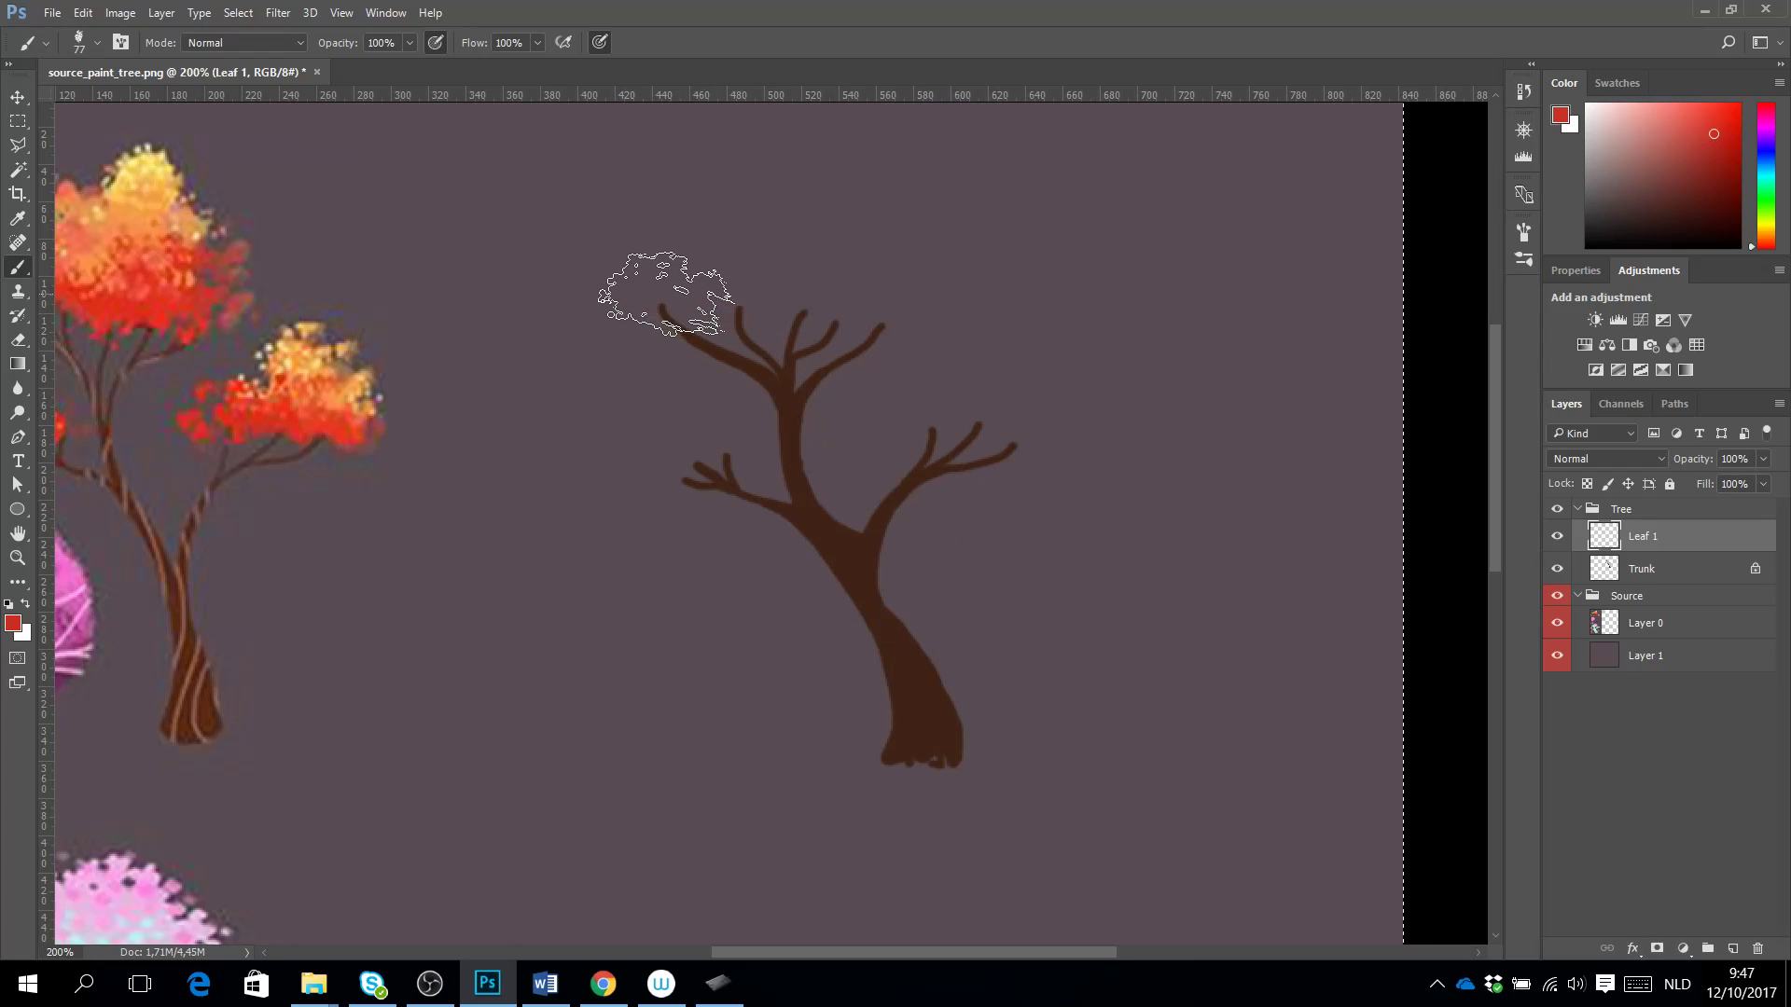
mouse_move(640, 286)
left_mouse_down()
mouse_move(782, 267)
mouse_move(846, 295)
mouse_move(835, 315)
mouse_move(909, 278)
mouse_move(732, 257)
left_mouse_up()
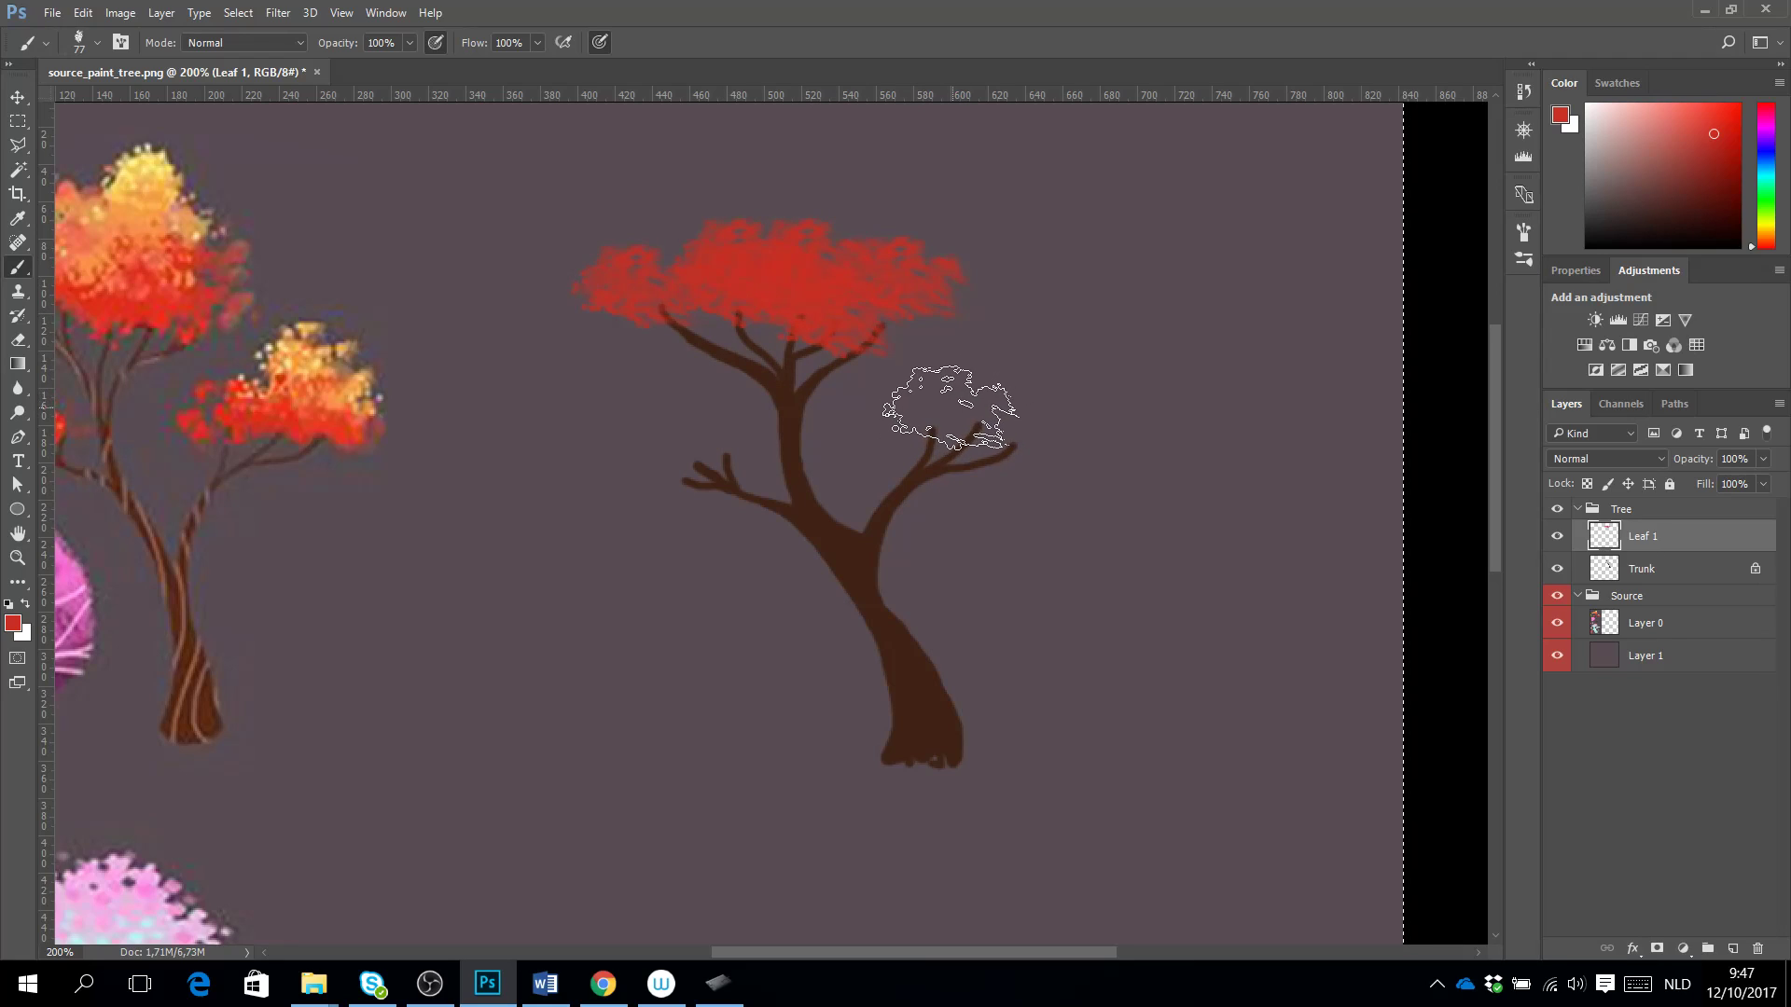
right_click(972, 422, "ctrl")
right_click(983, 423, "alt")
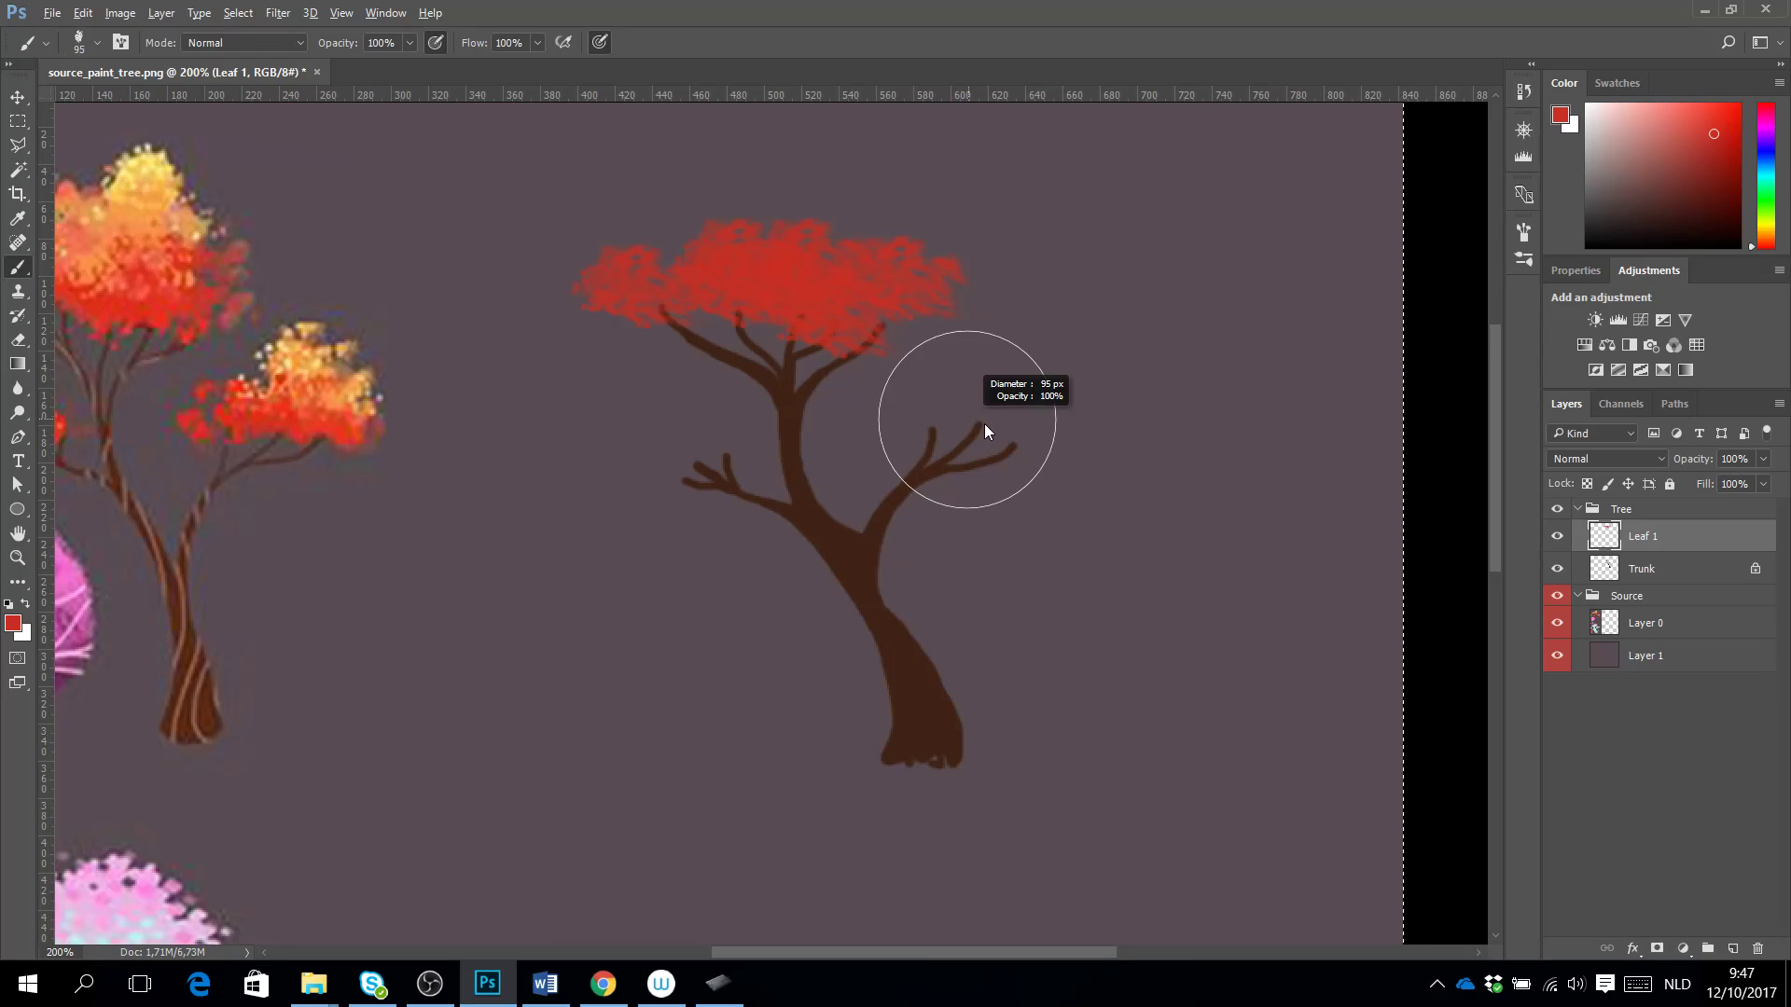
left_click_drag(987, 423, 924, 415)
right_click(905, 431, "alt")
left_click(659, 457)
mouse_move(660, 457)
left_mouse_down()
mouse_move(724, 453)
mouse_move(679, 459)
left_mouse_up()
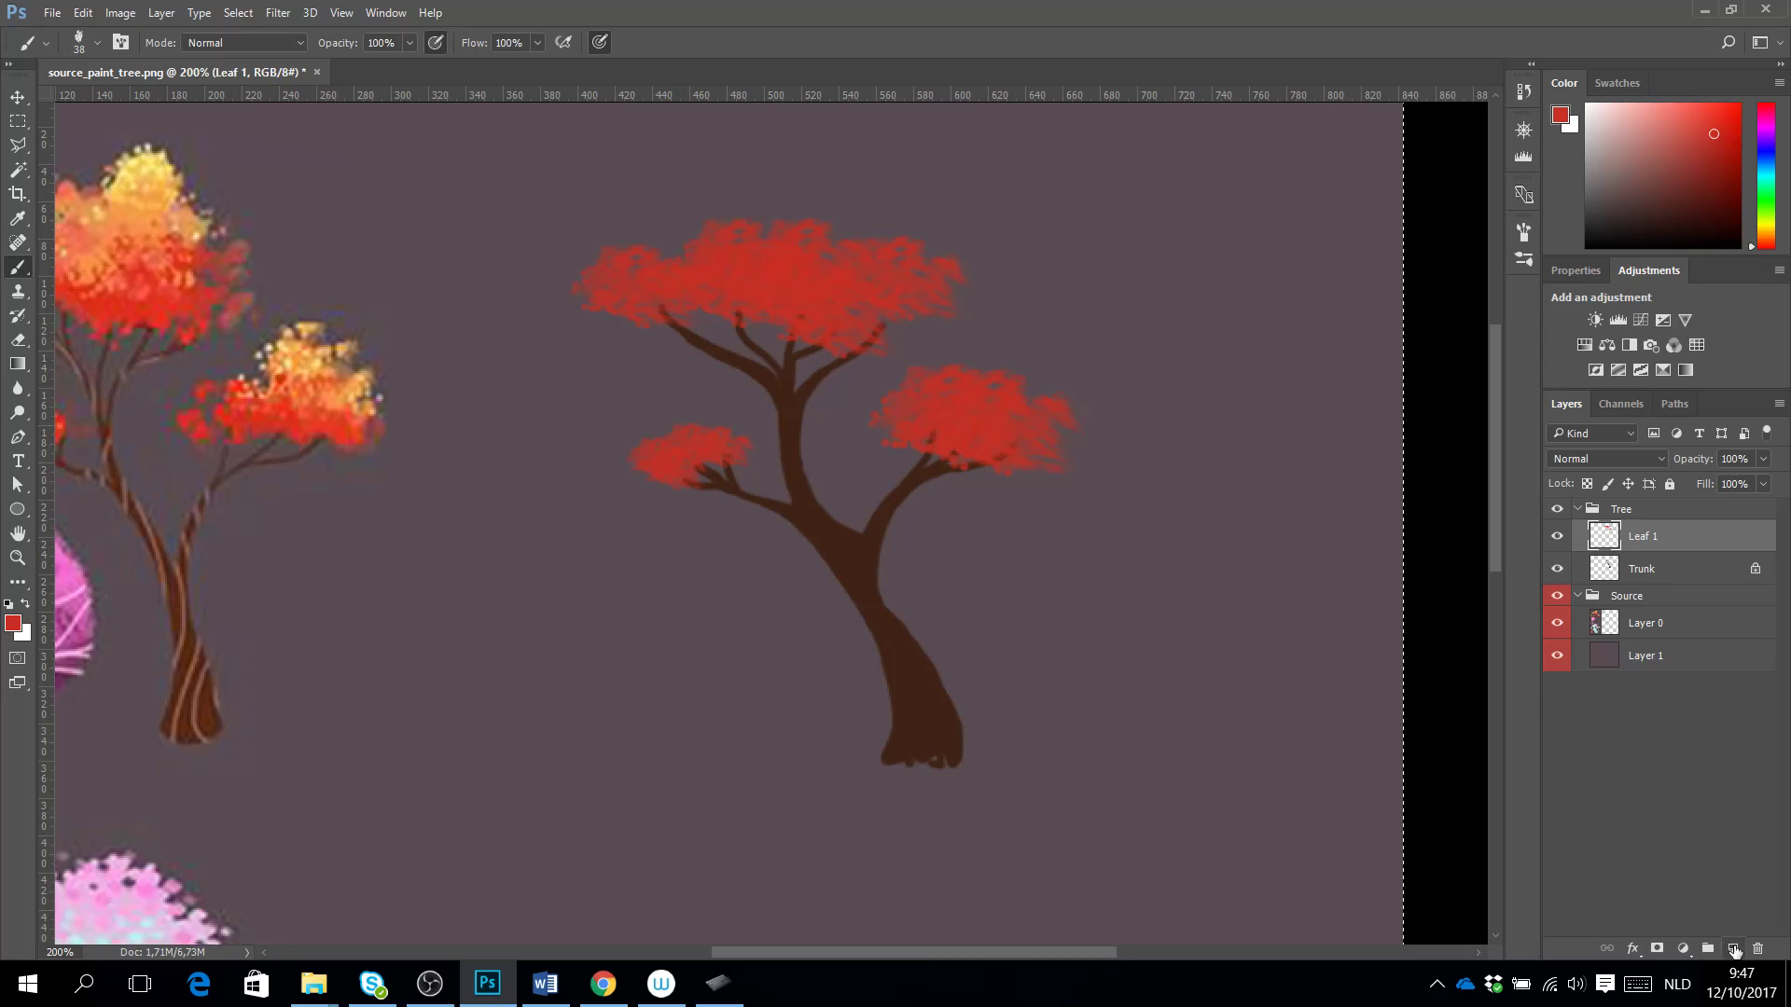
Add a layer named Leaf 2 above Leaf 1 and sample light orange from the reference tree's main crown for the brush.
left_click(1734, 948)
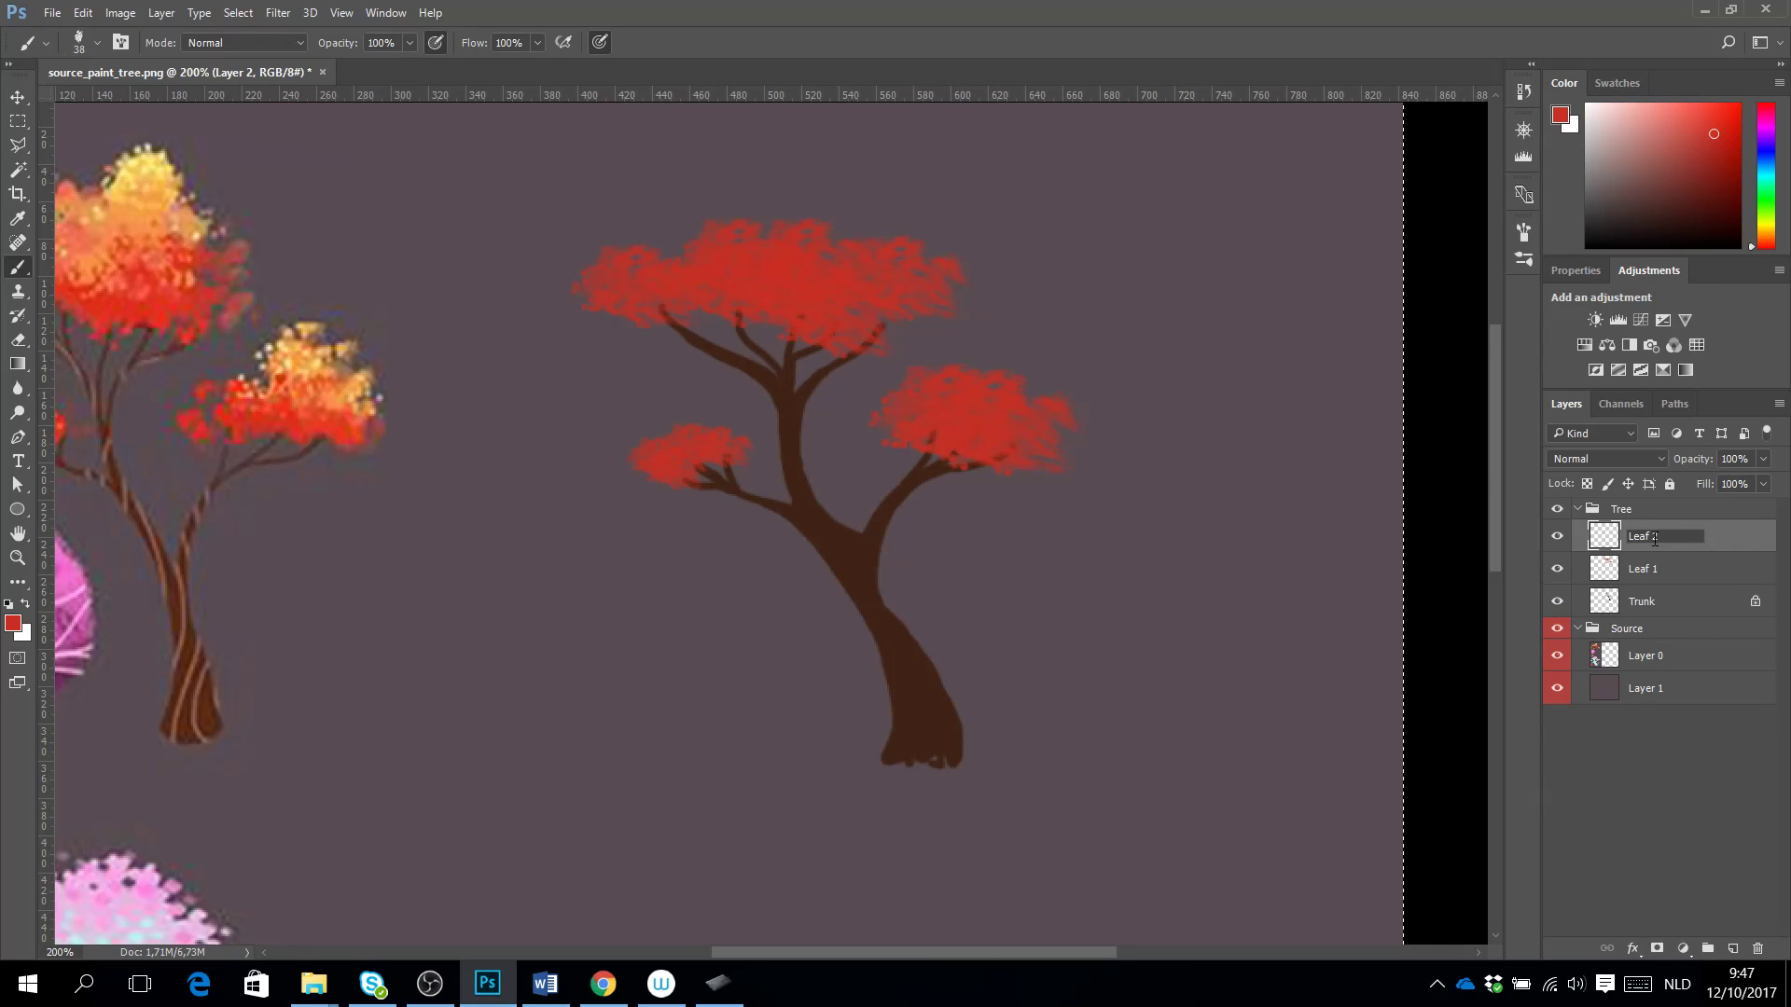
left_click(16, 218)
left_click(134, 213)
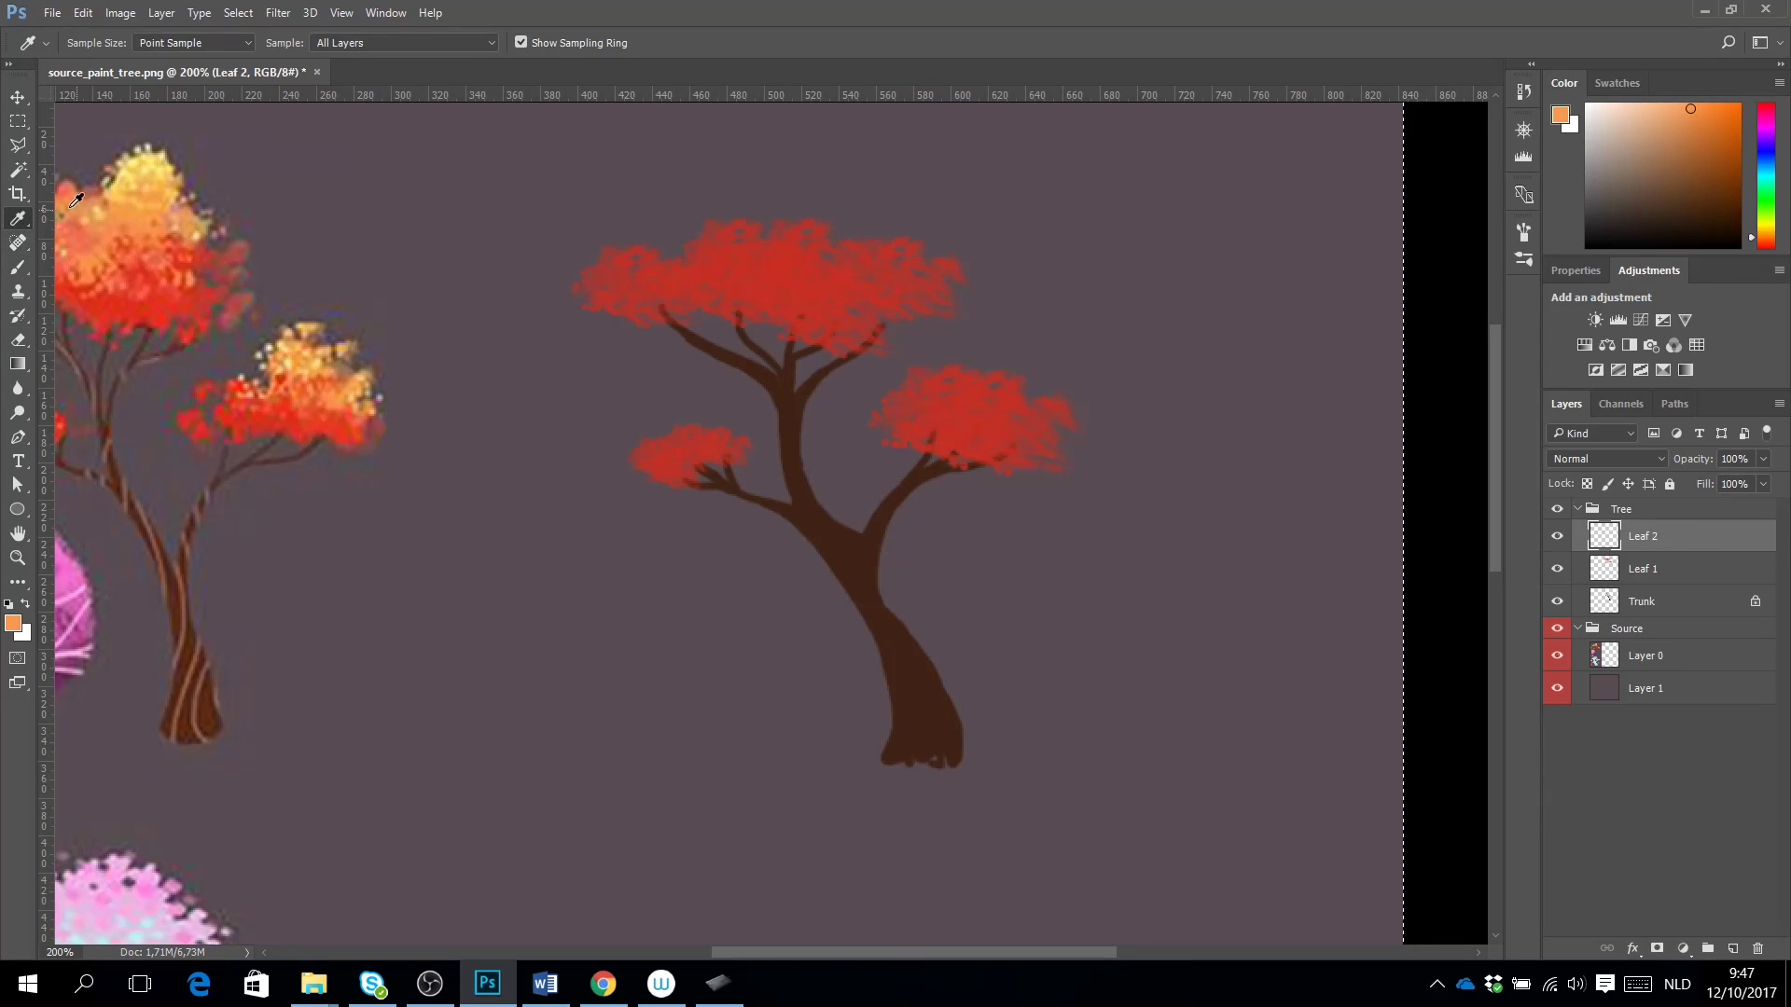
left_click(9, 272)
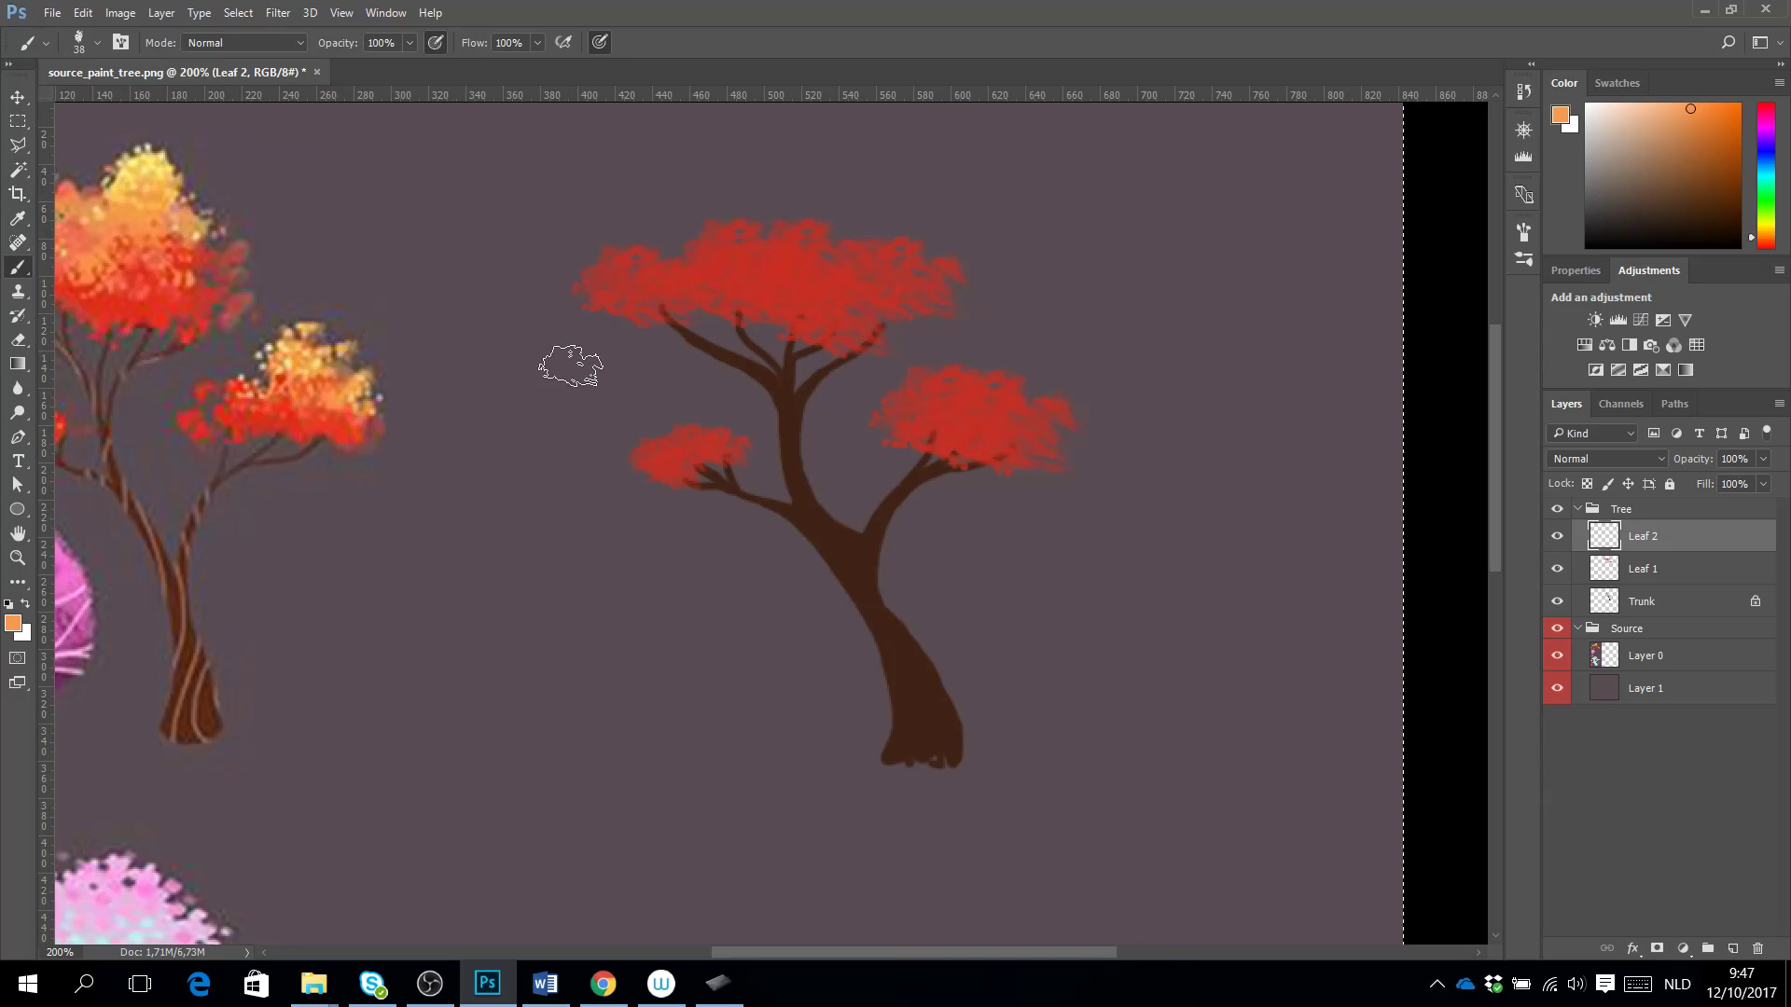
Paint orange foliage on Leaf 2 over the upper parts of the three red crowns with the brush at about 66 px.
left_click_drag(573, 377, 580, 376)
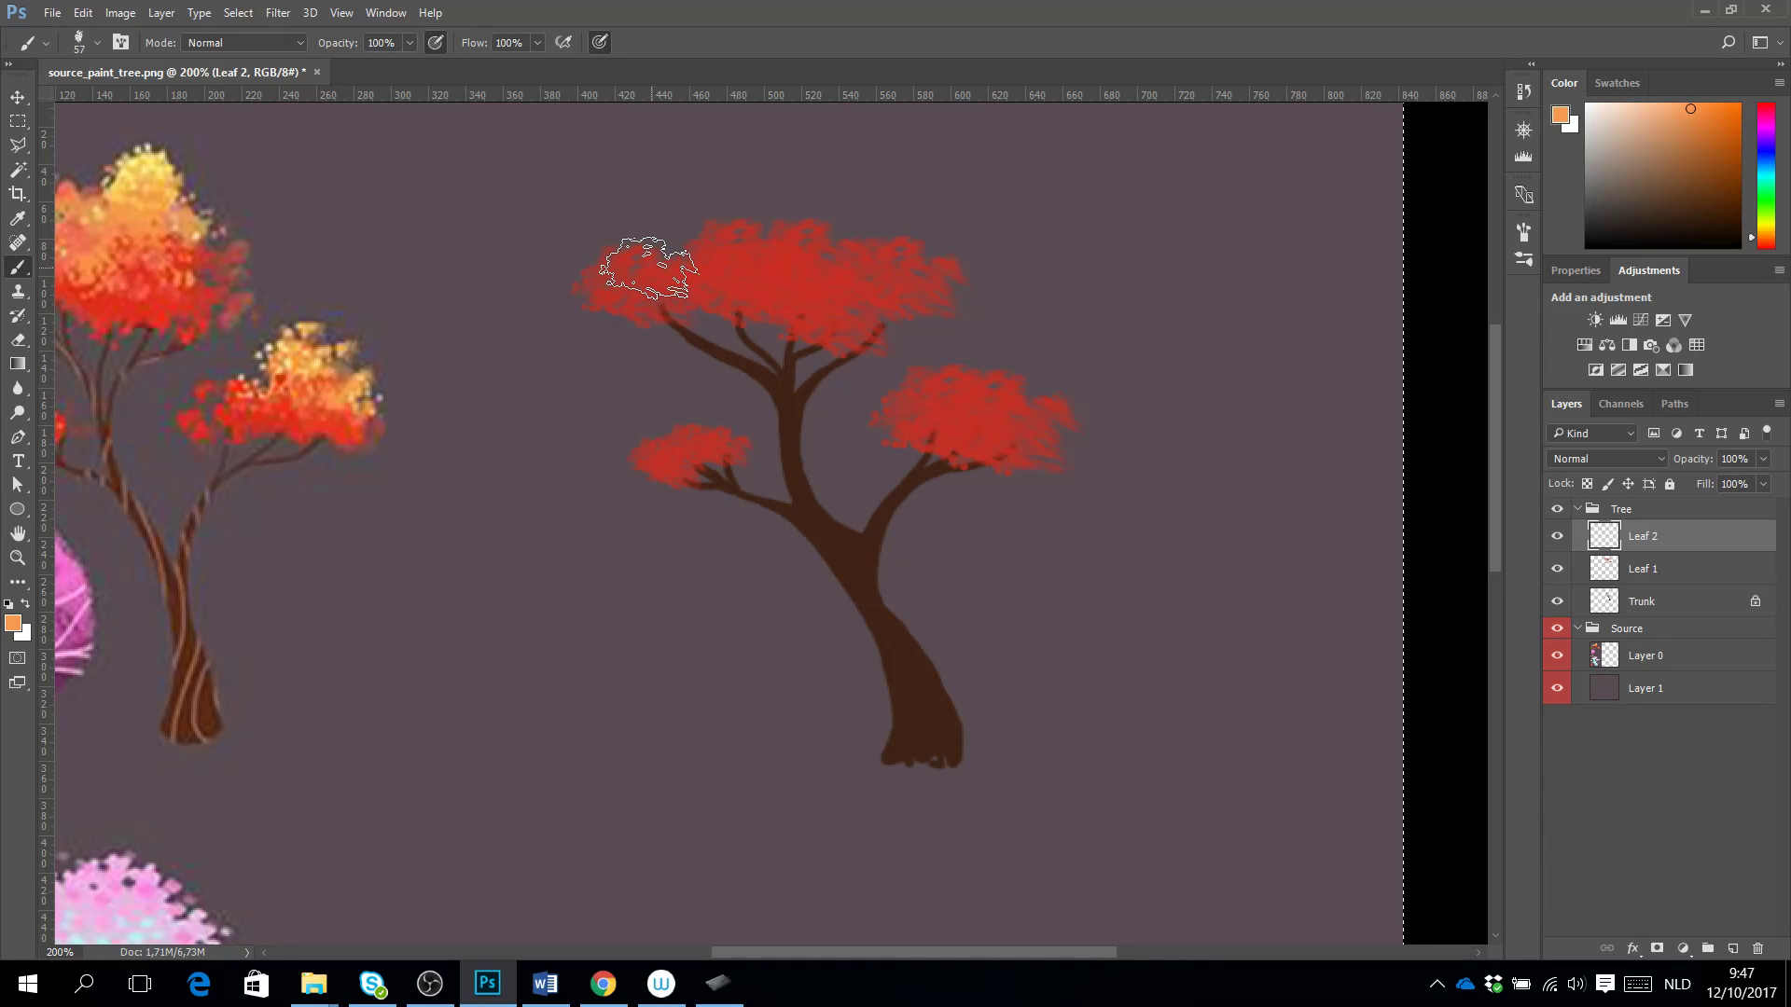
mouse_move(664, 264)
left_mouse_down()
mouse_move(740, 269)
mouse_move(765, 241)
mouse_move(806, 271)
mouse_move(867, 257)
left_mouse_up()
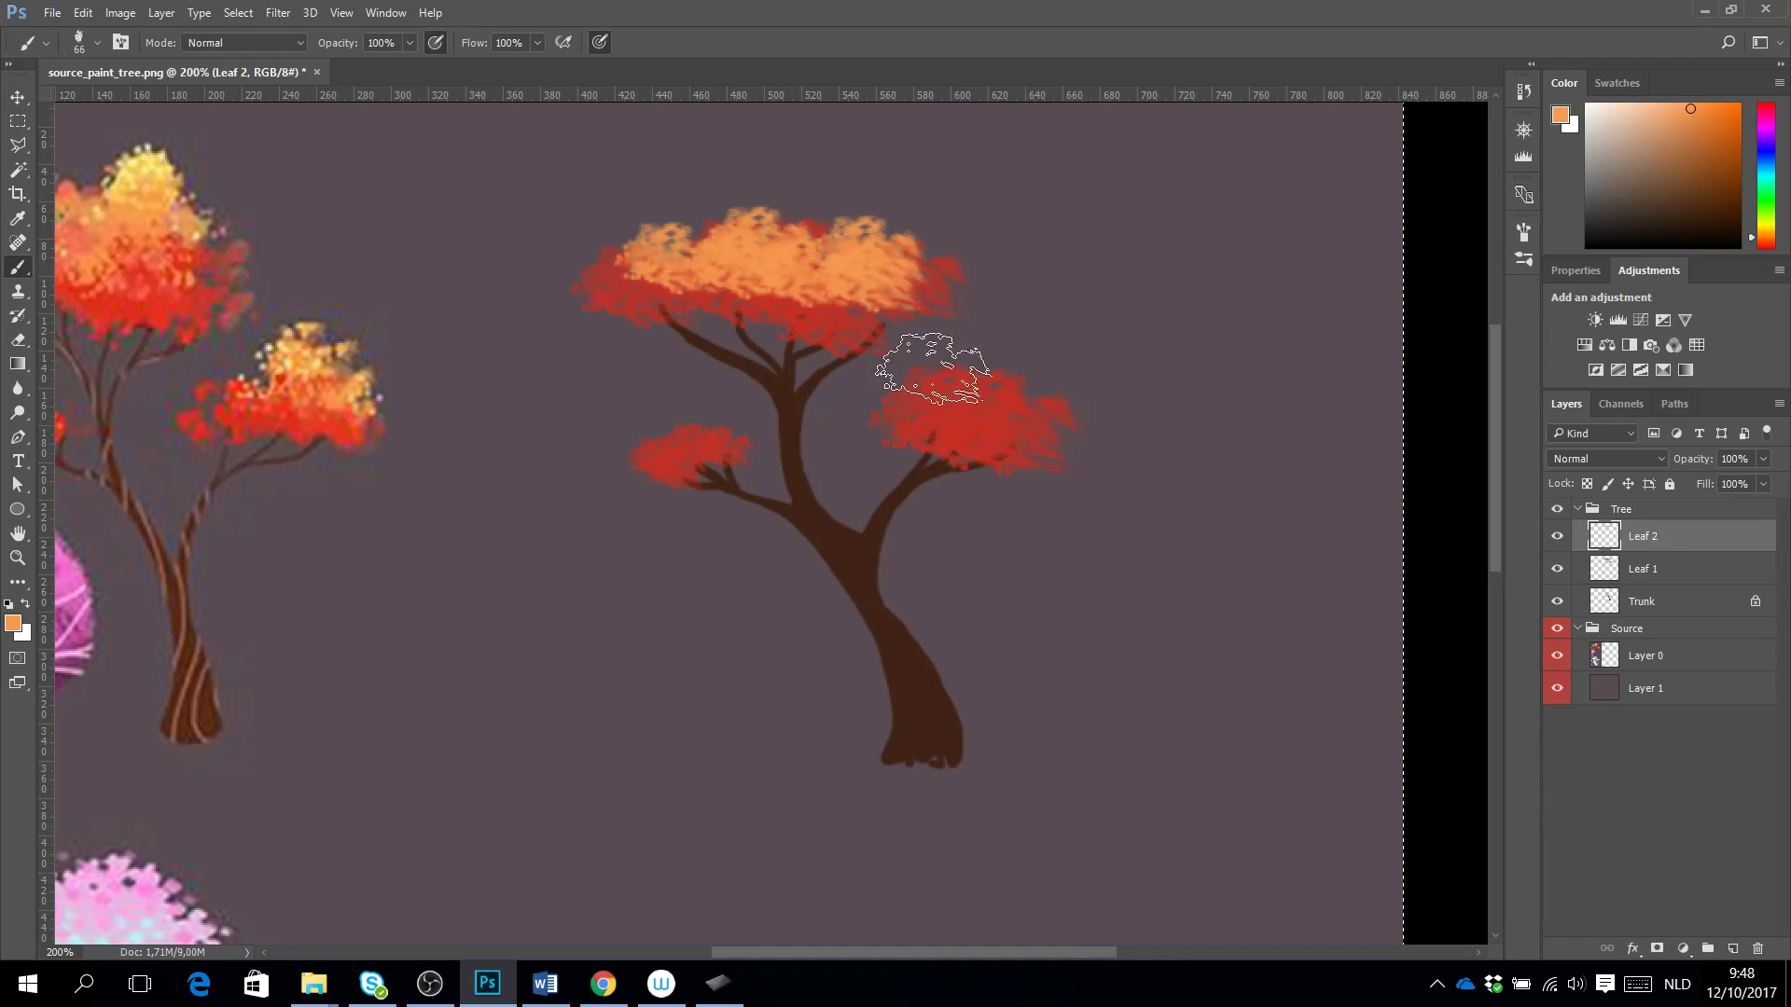
left_click_drag(960, 399, 1023, 401)
left_click_drag(685, 424, 700, 432)
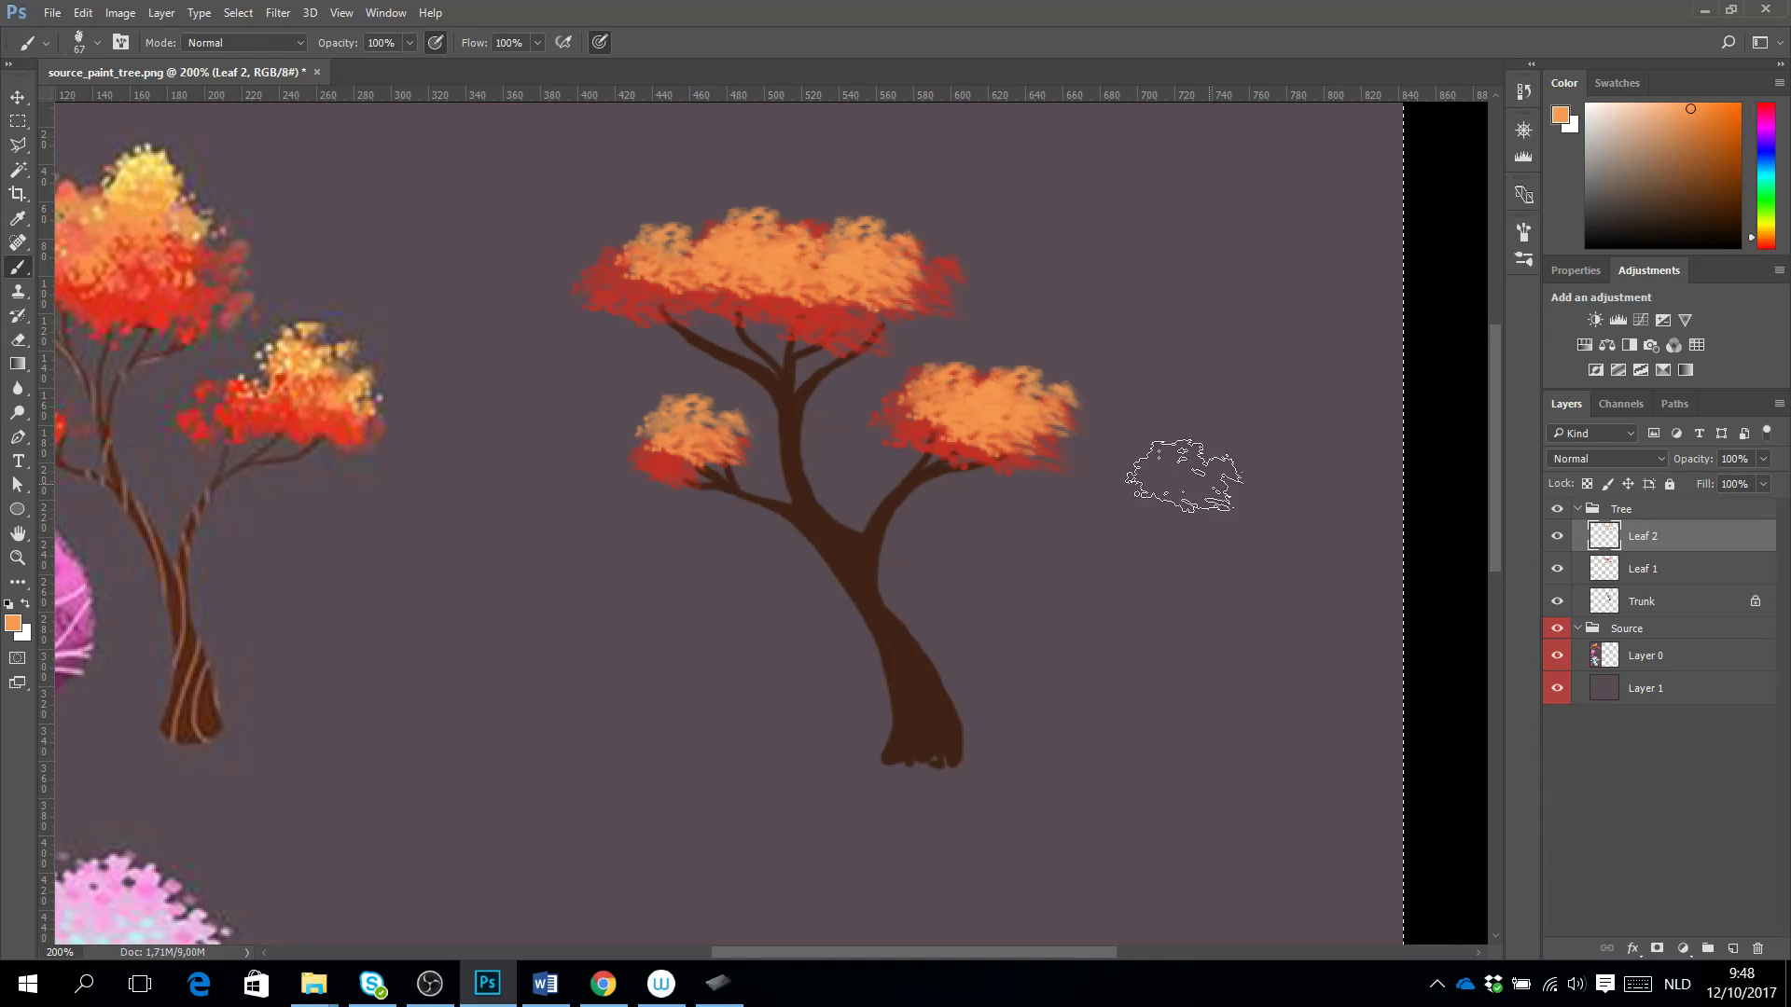
Add a layer named Leaf 3 above Leaf 2 and sample pale yellow from the very top of the reference tree's crown.
left_click(1732, 949)
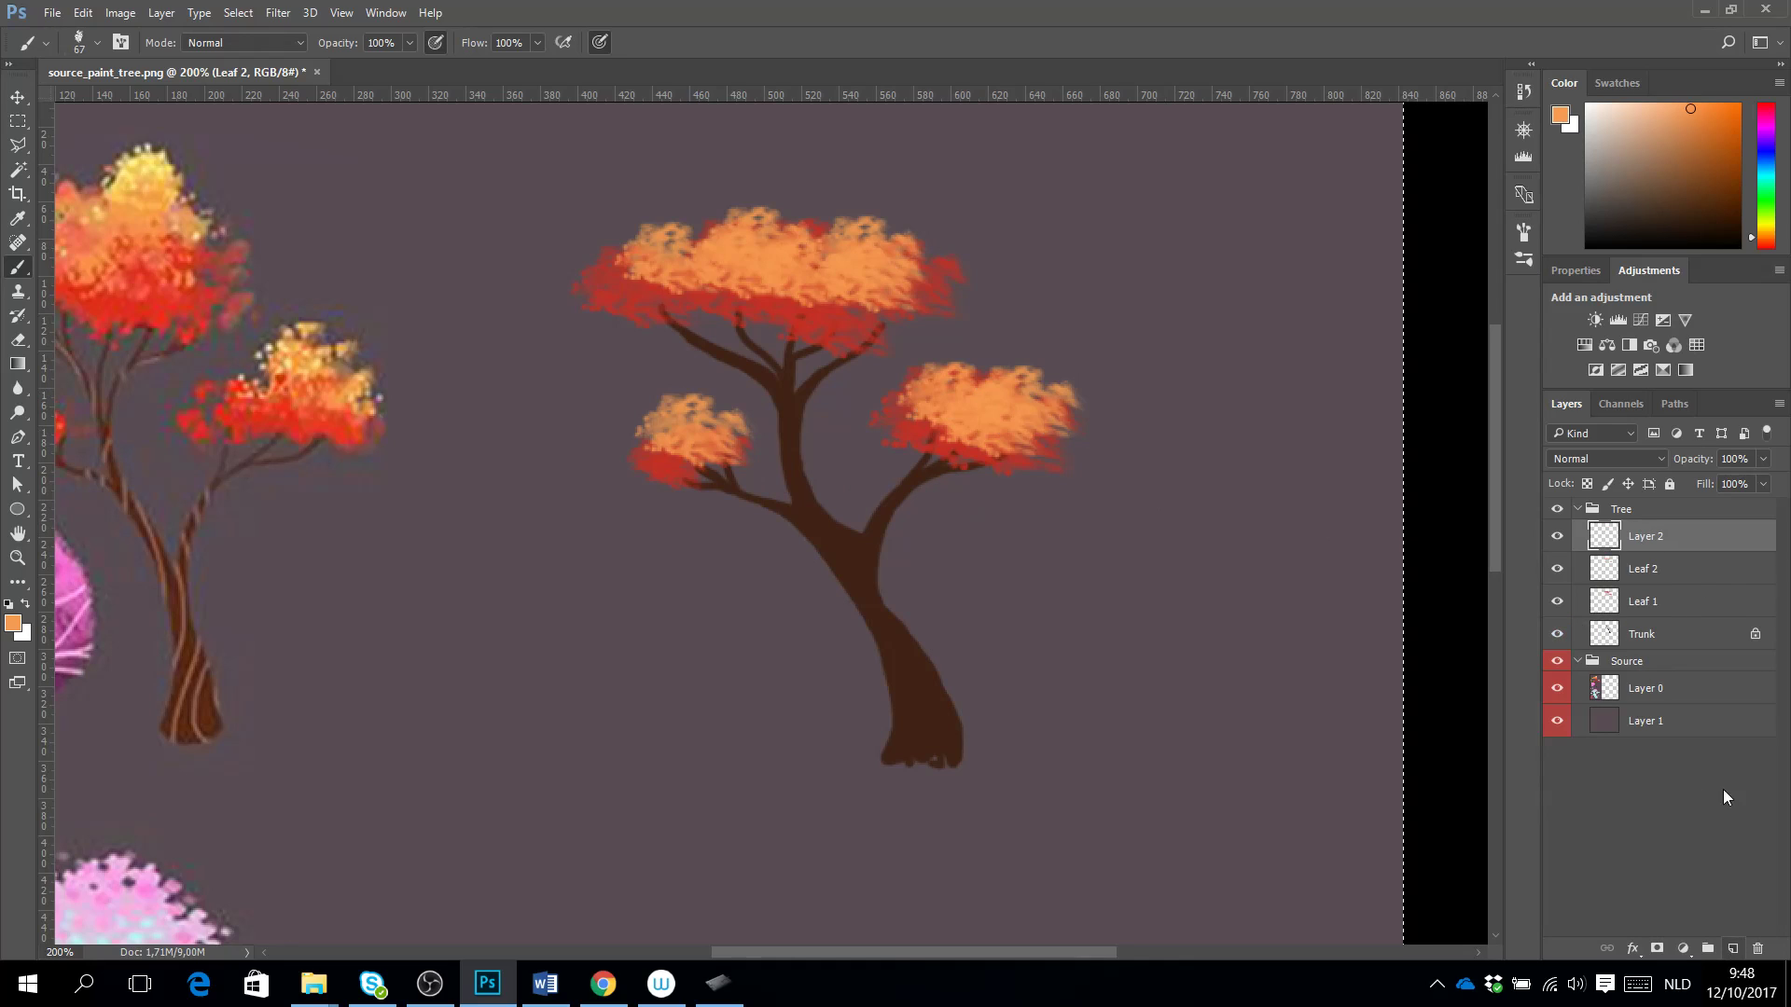
type("Leaf 3")
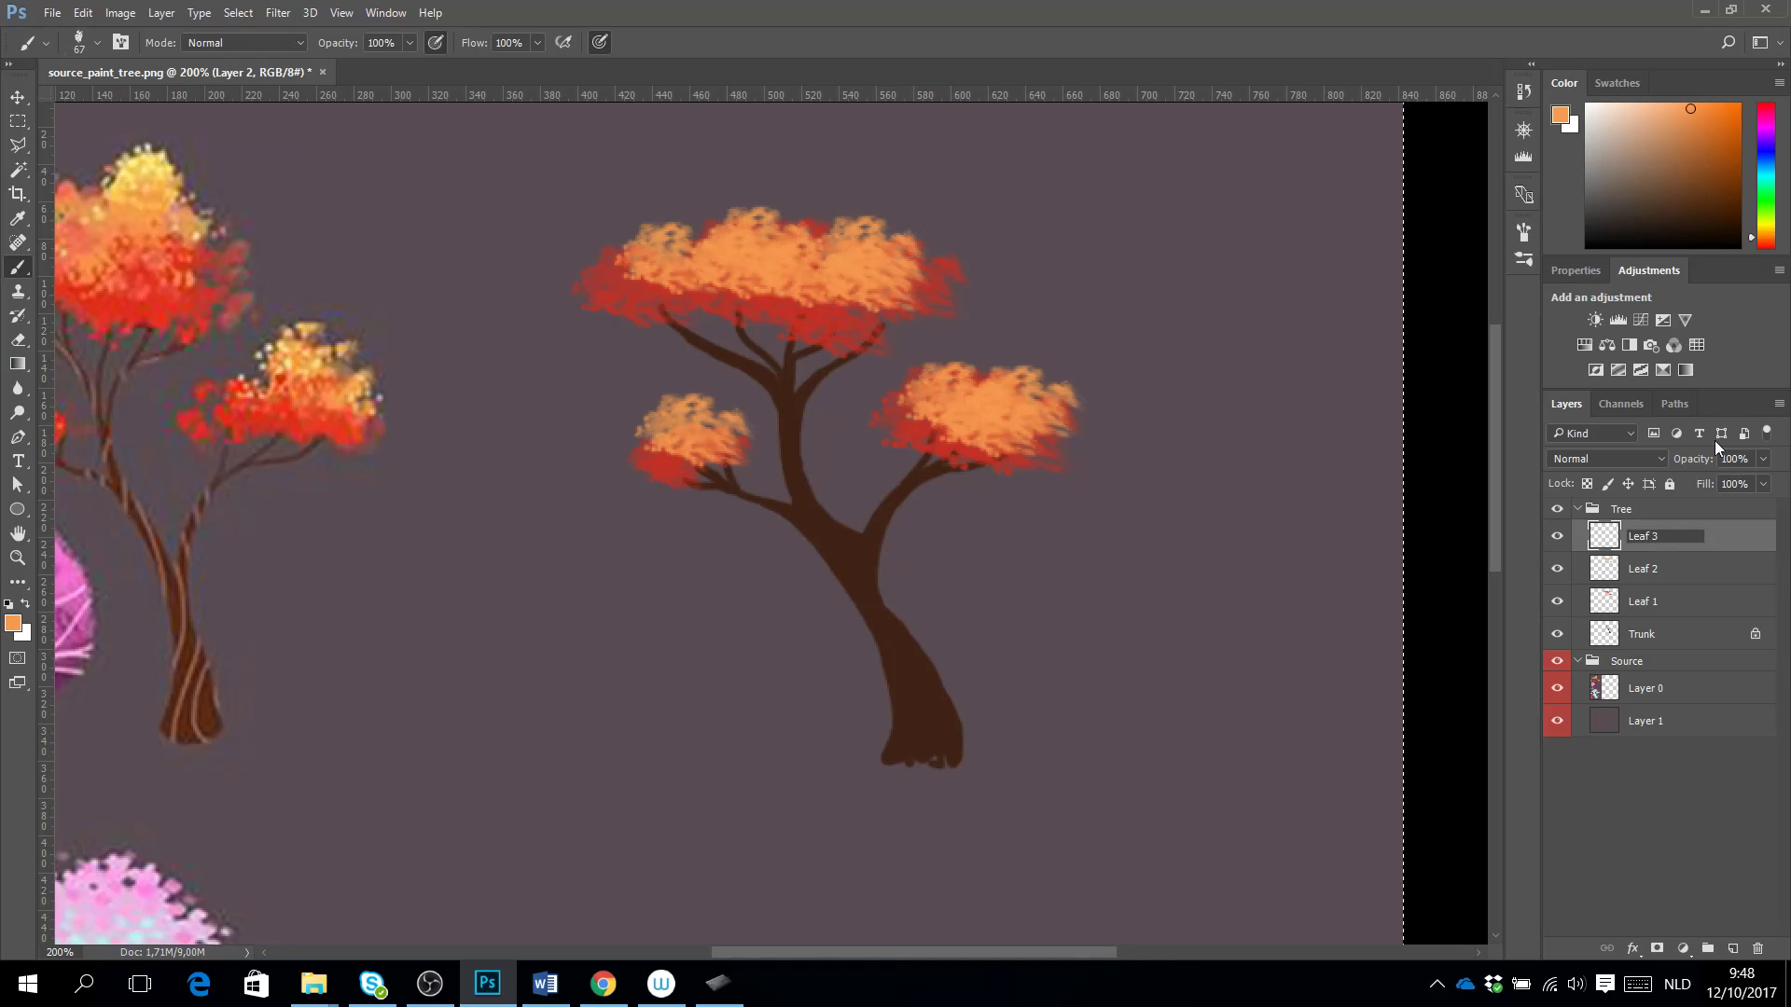
key("Return")
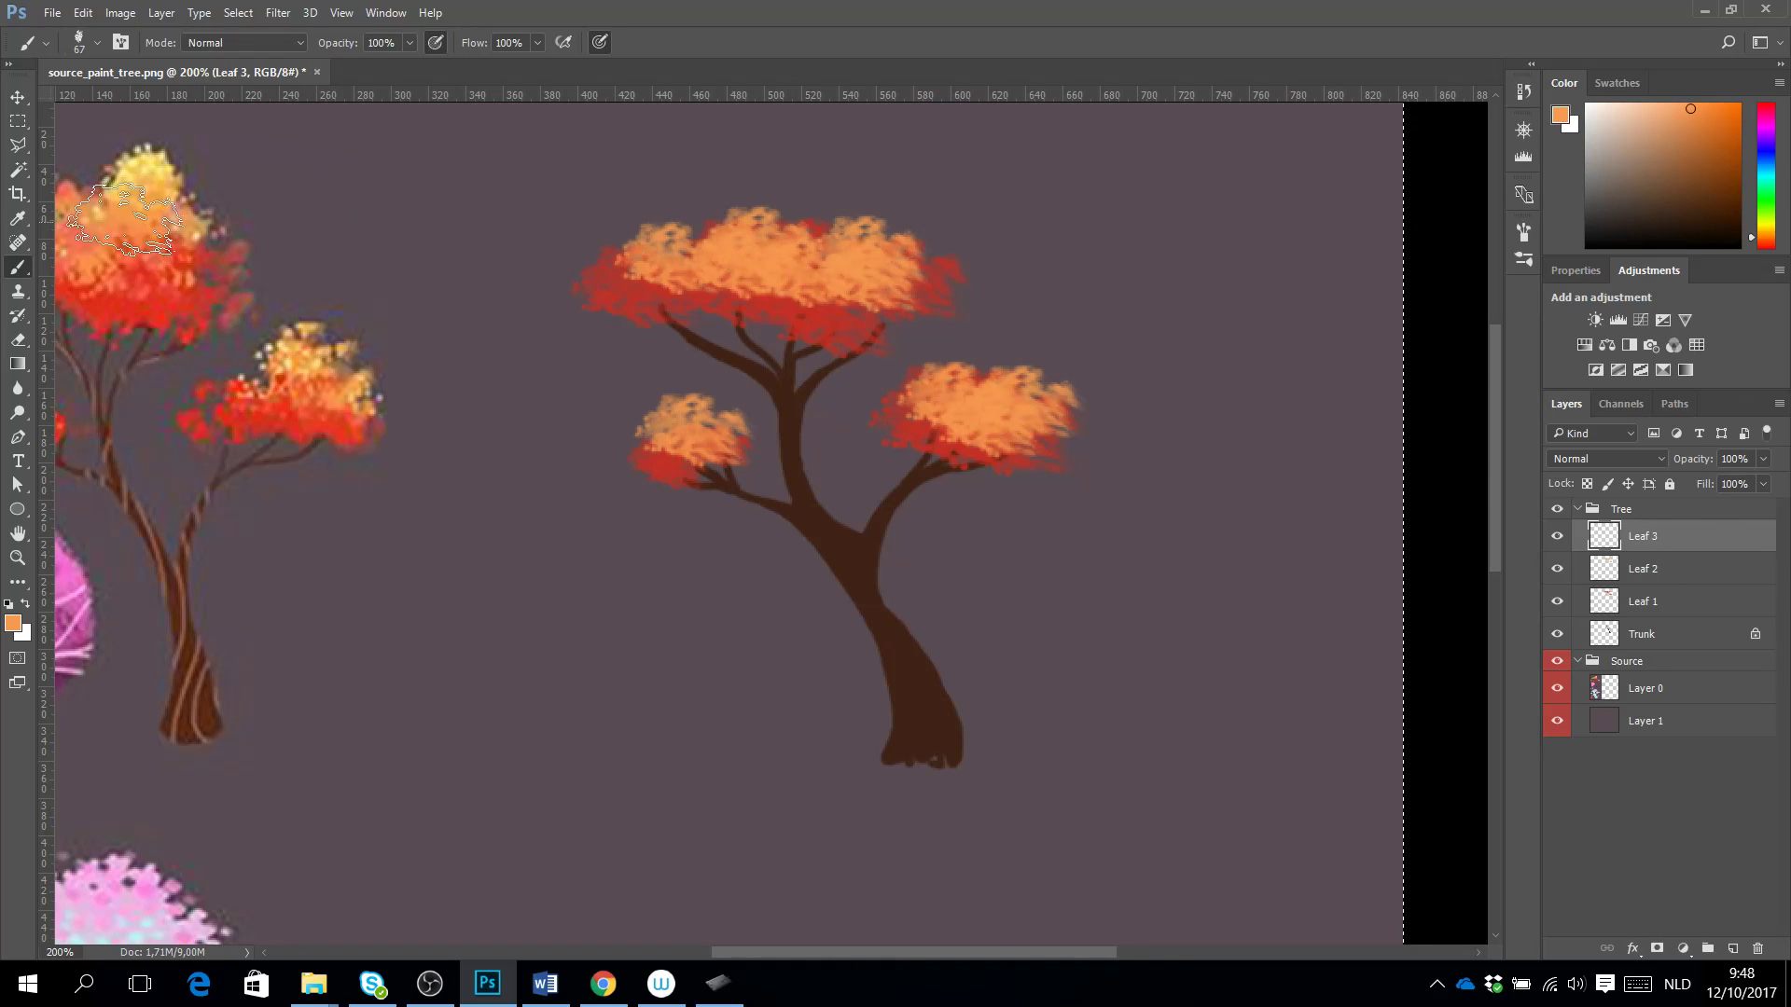
left_click(17, 218)
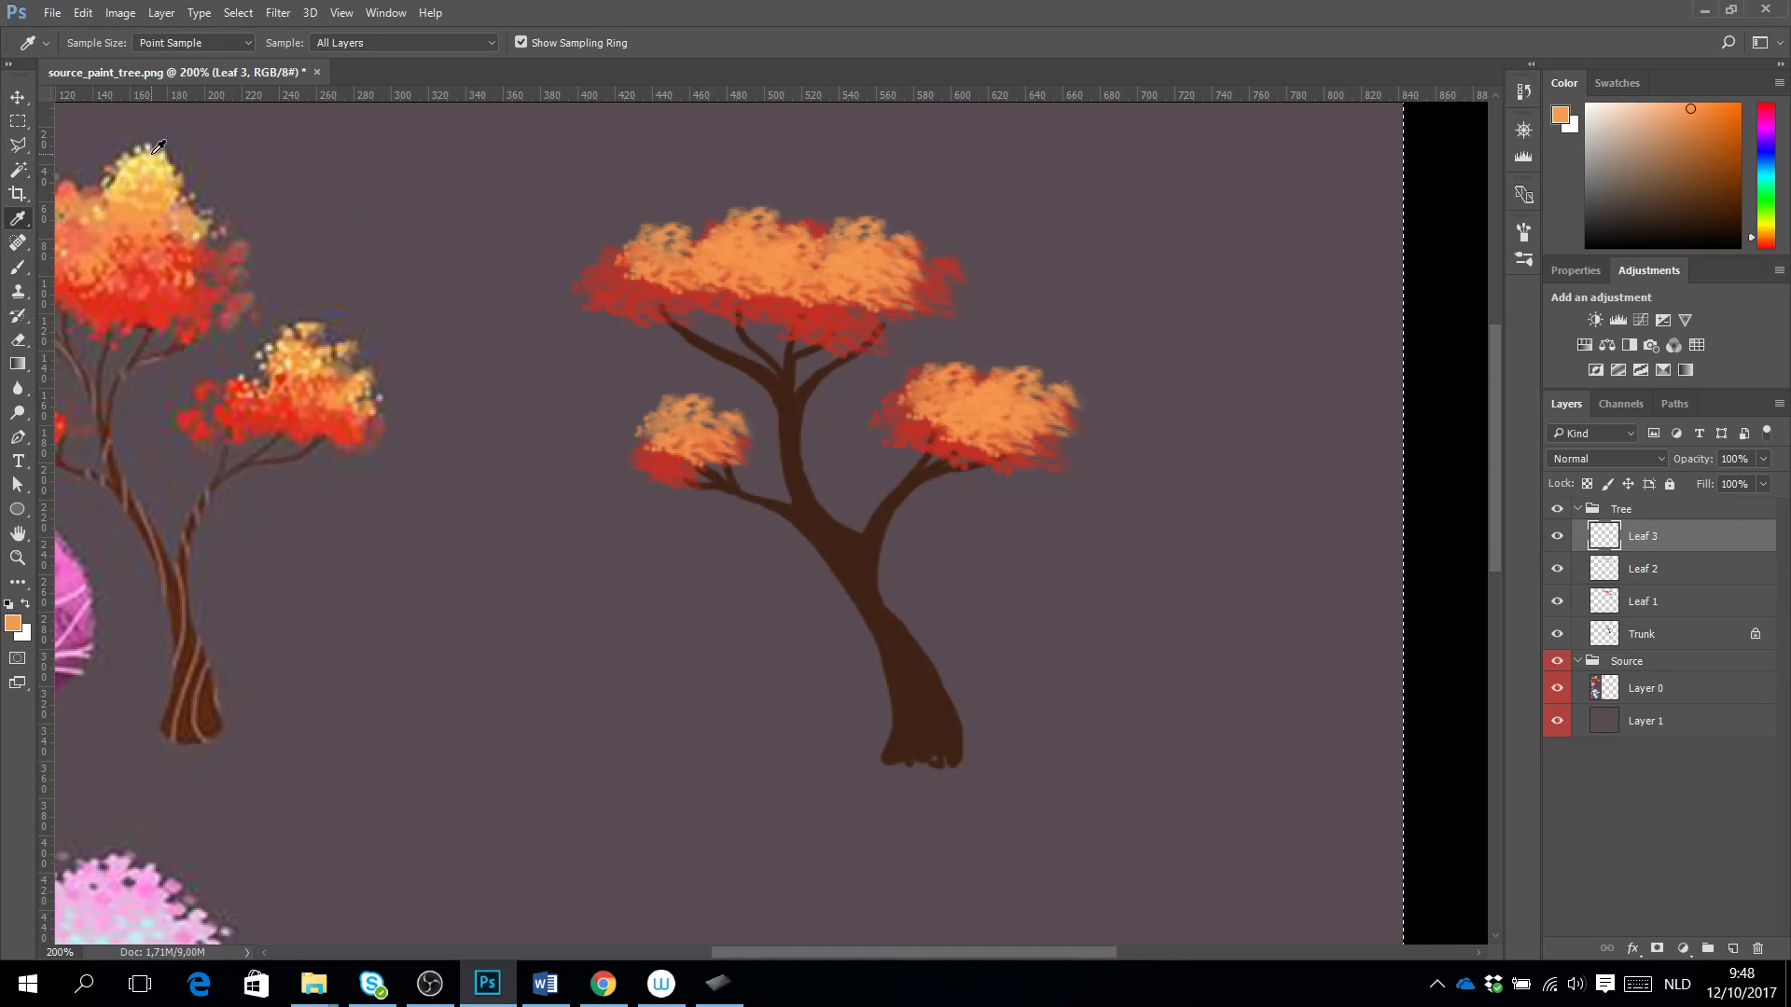
left_click(152, 154)
Set the foliage brush's tip angle to -70°.
left_click(1523, 259)
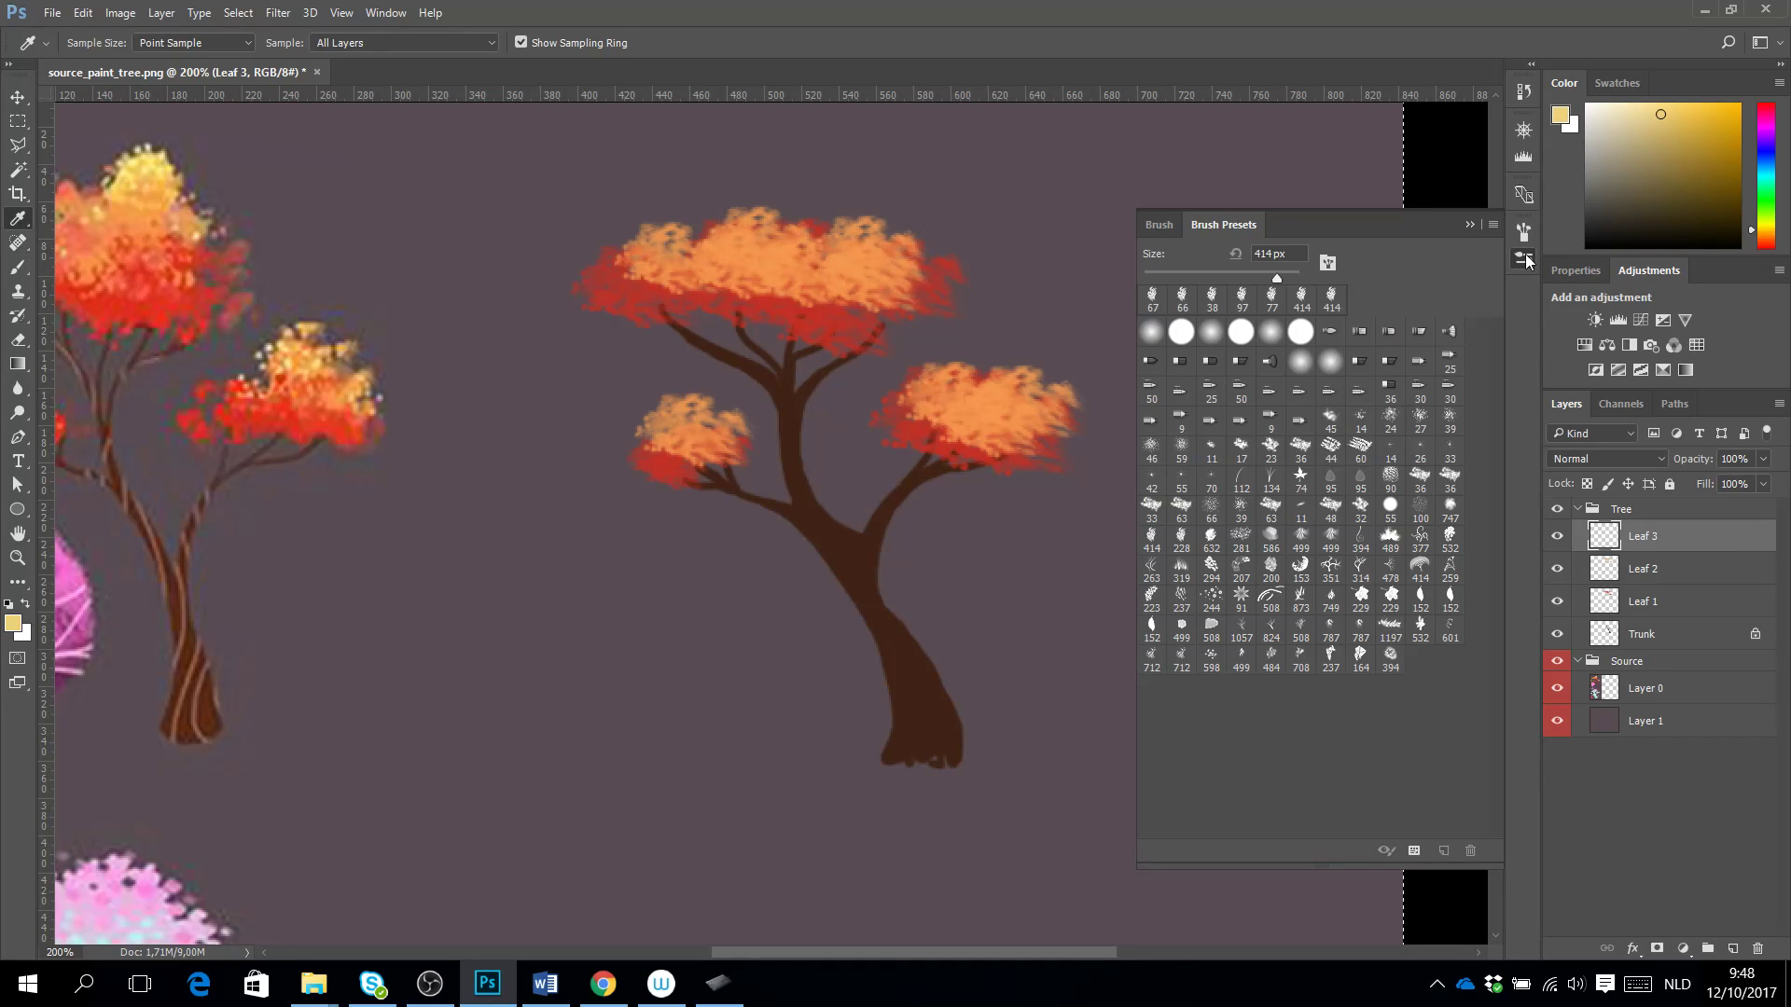
left_click(1158, 225)
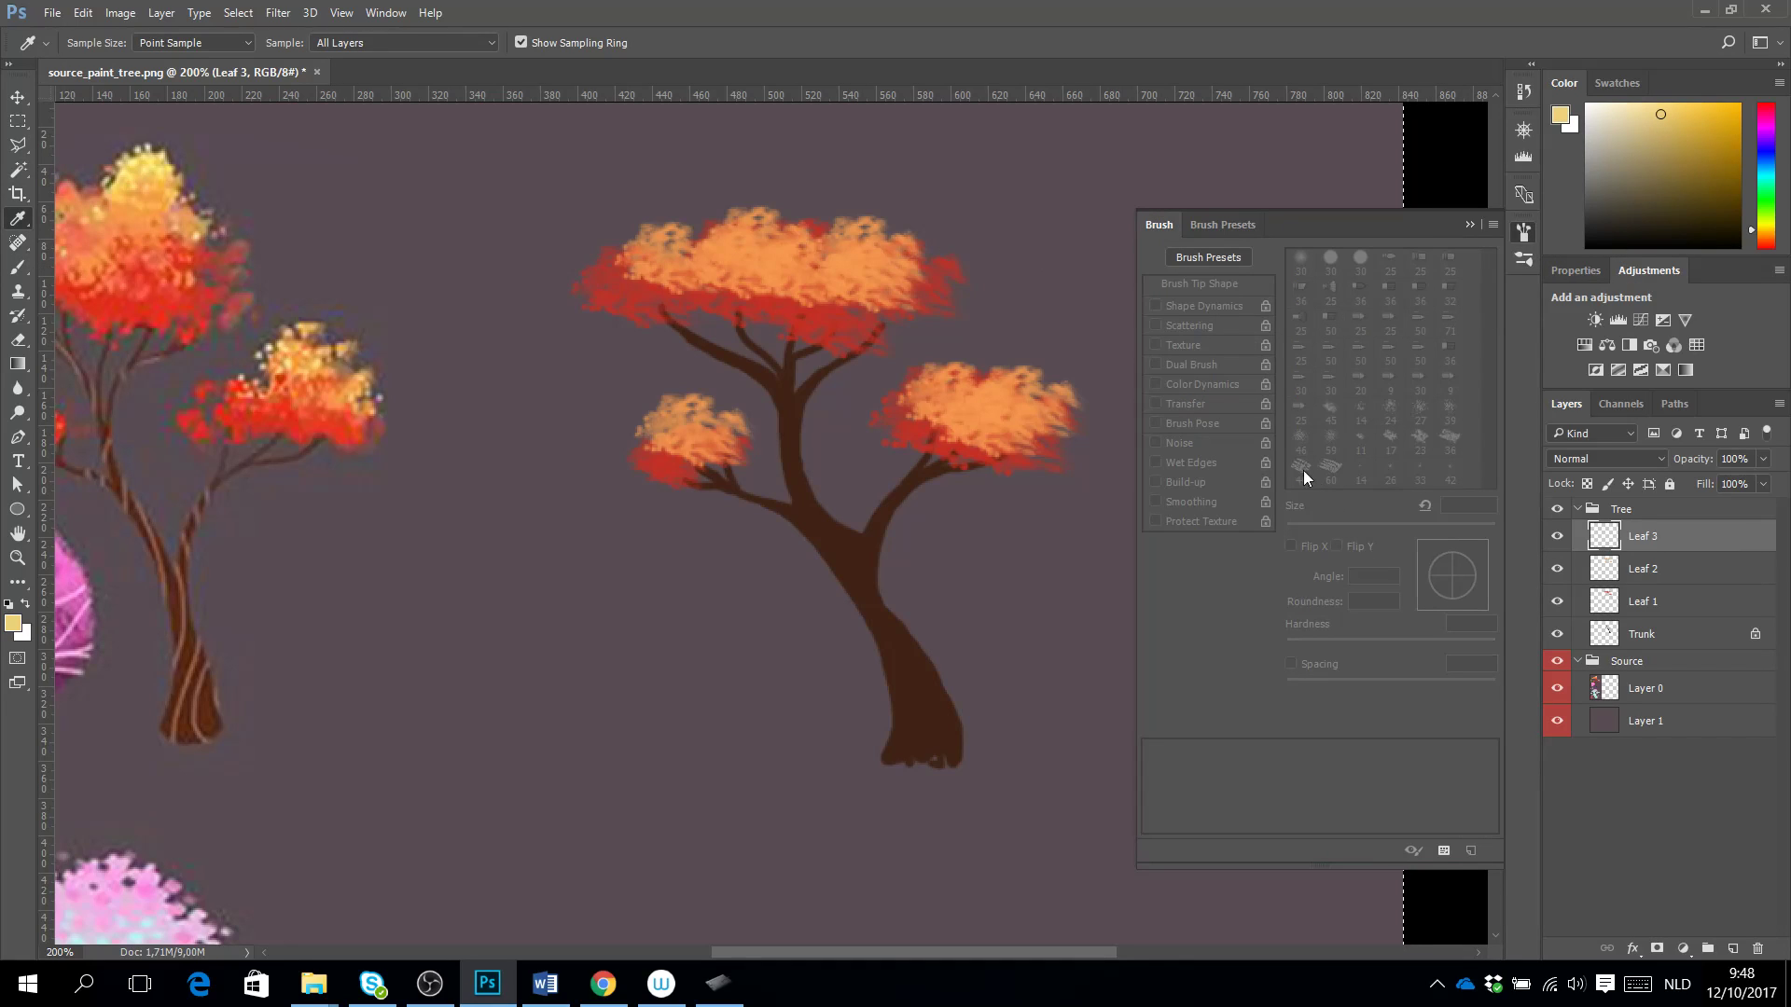
left_click(1223, 224)
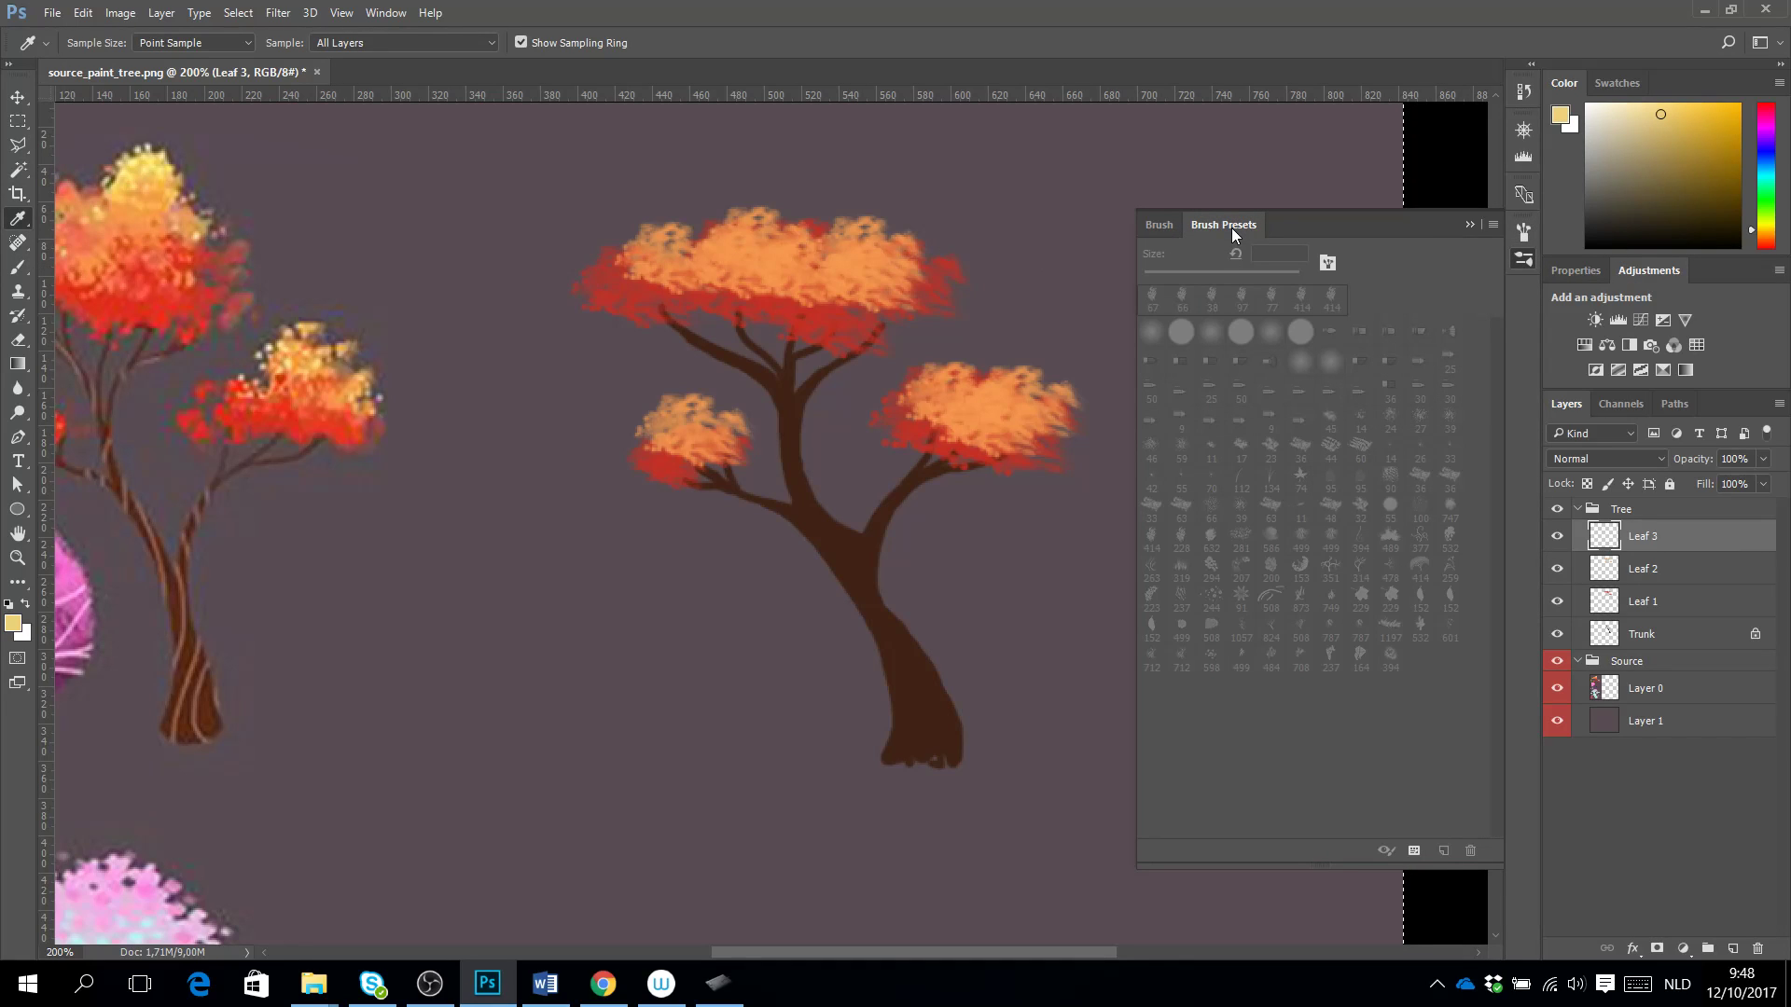
left_click(1159, 225)
left_click(18, 267)
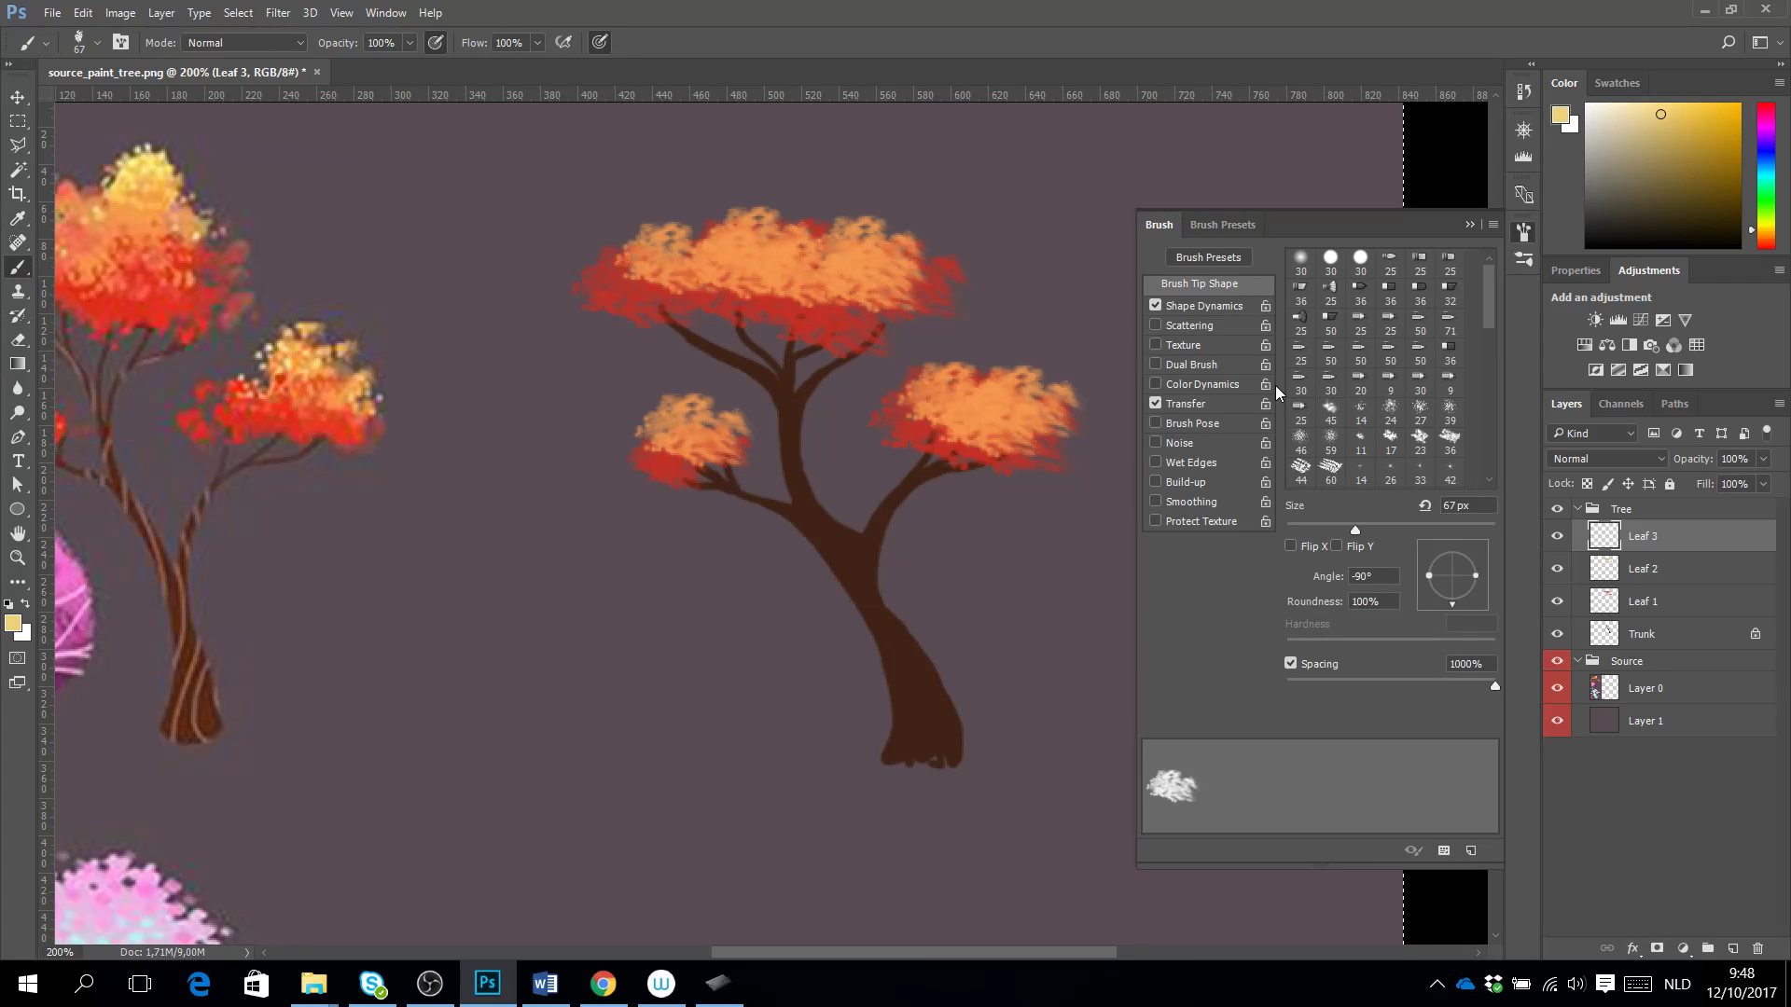
type("-70")
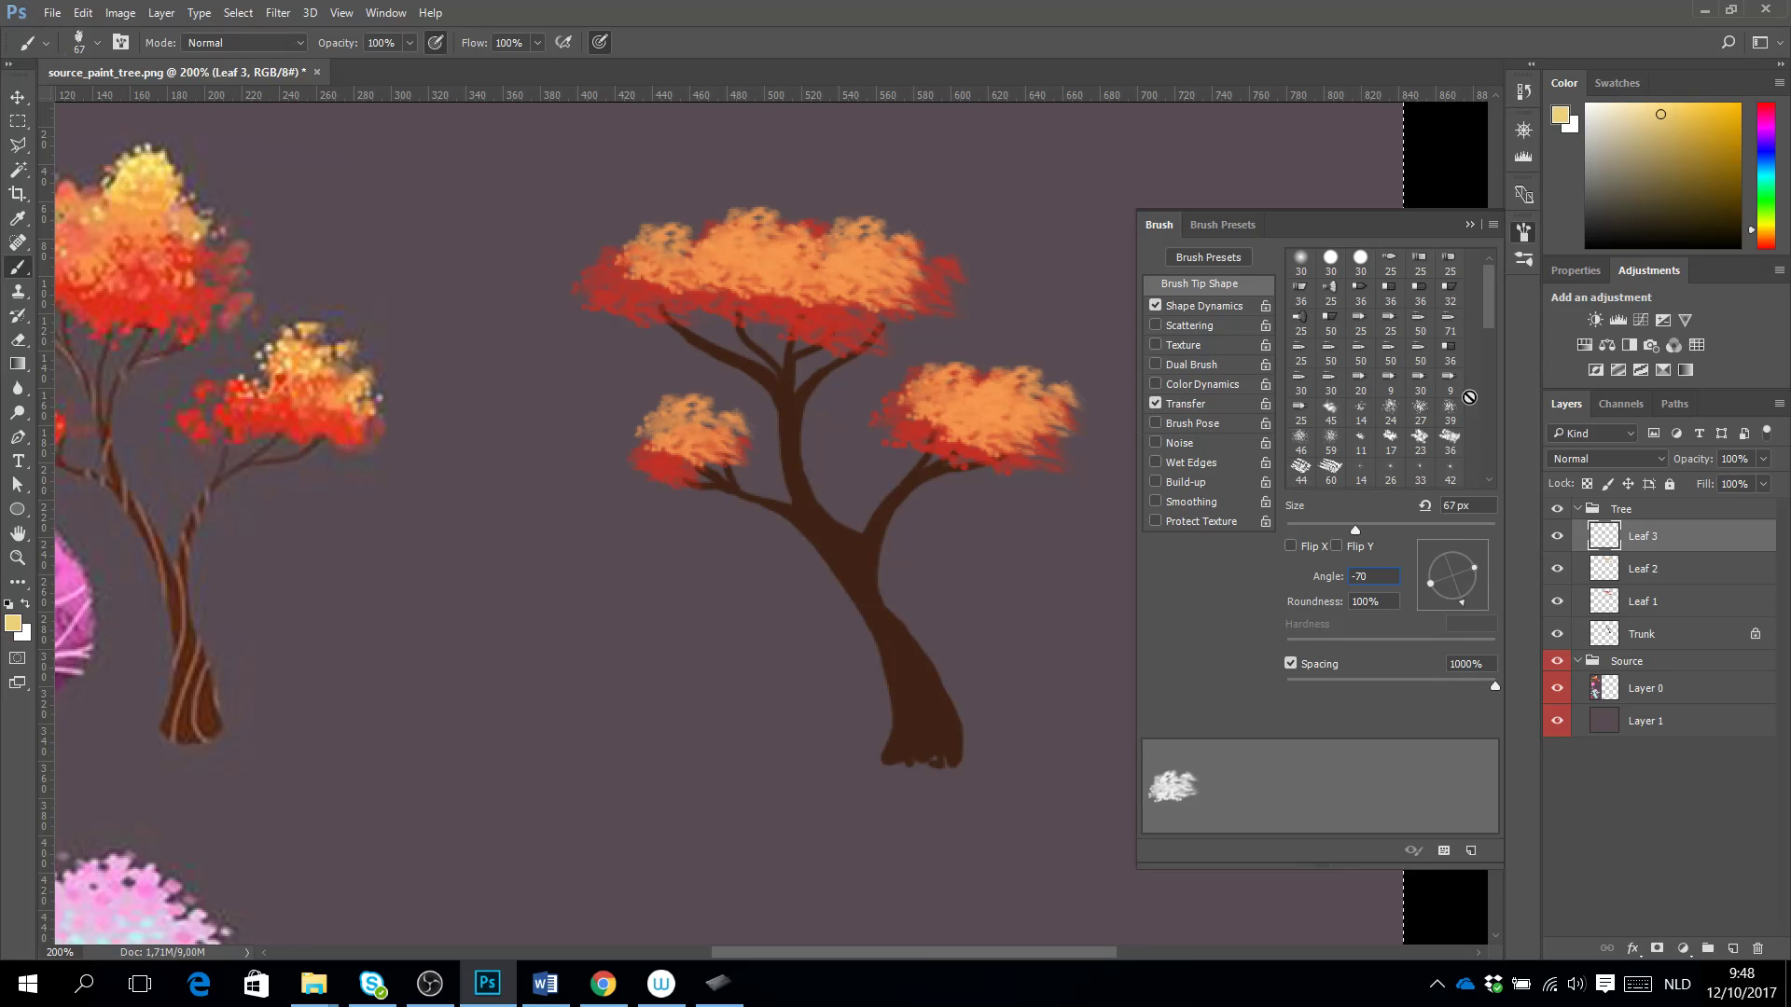
left_click(1469, 227)
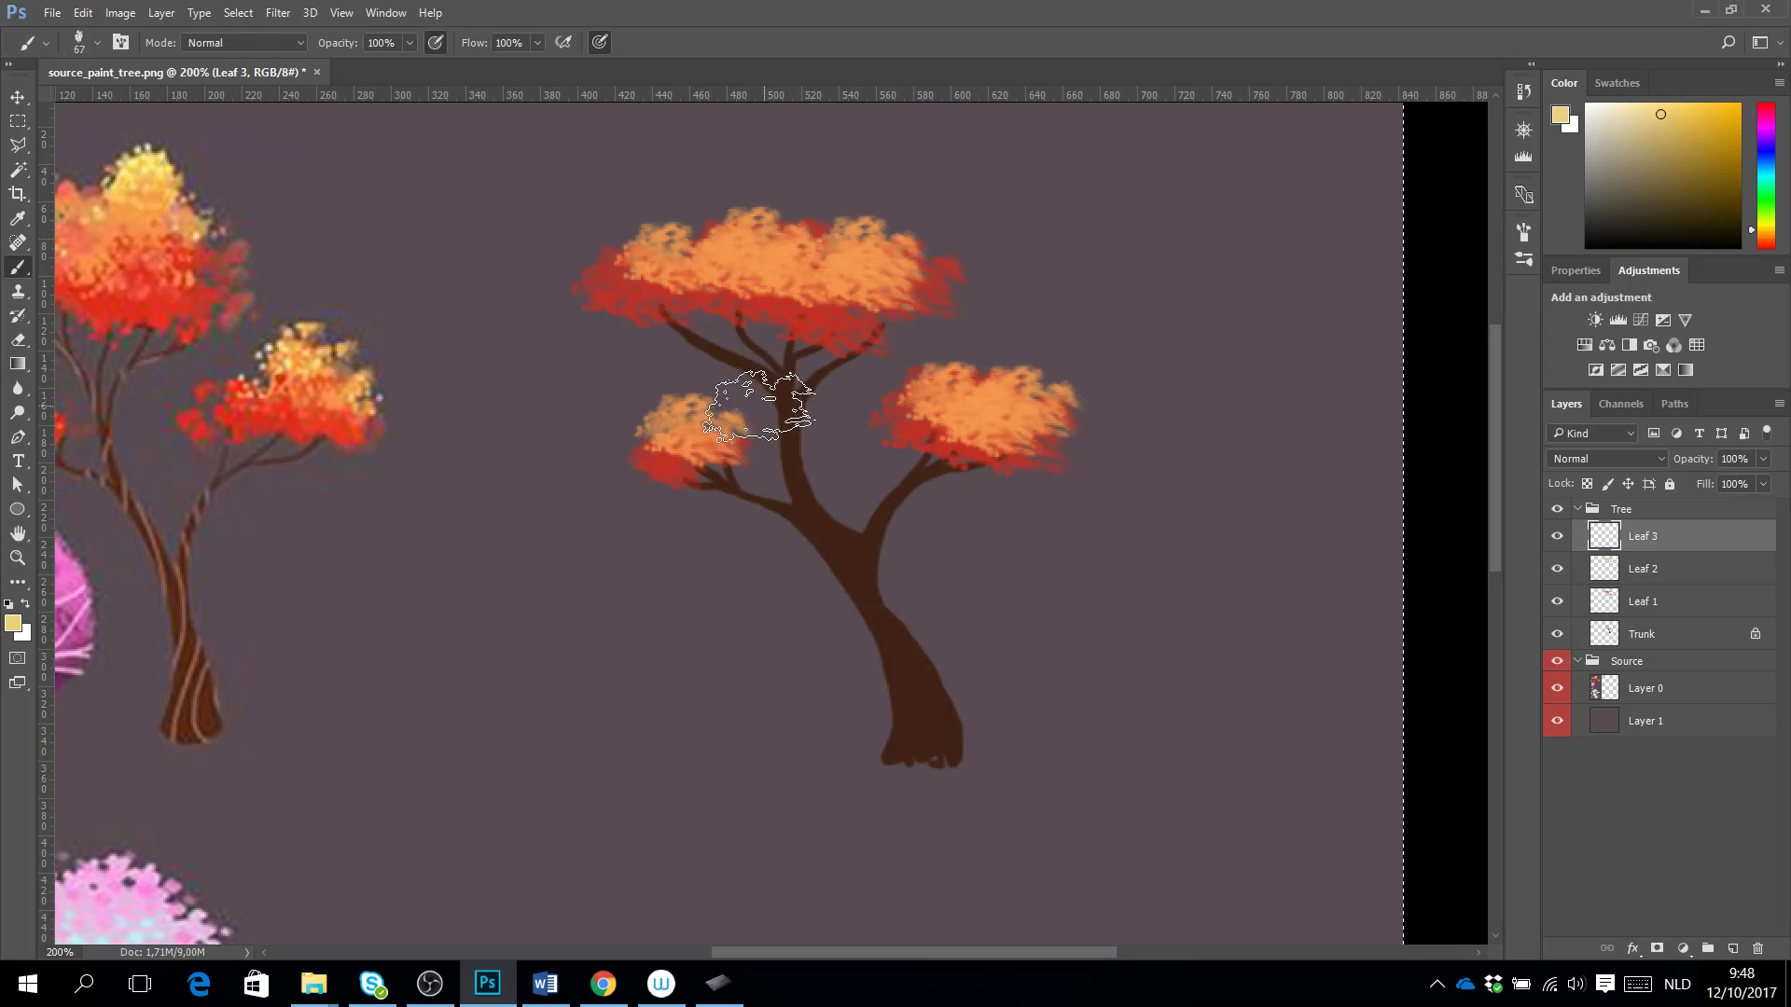
Paint pale yellow foliage on Leaf 3 over the tops of the three crowns, using brush sizes of 50 and 58 px.
right_click(695, 425, "alt")
mouse_move(686, 431)
left_mouse_down()
mouse_move(657, 436)
mouse_move(676, 431)
left_mouse_up()
right_click(698, 278, "alt")
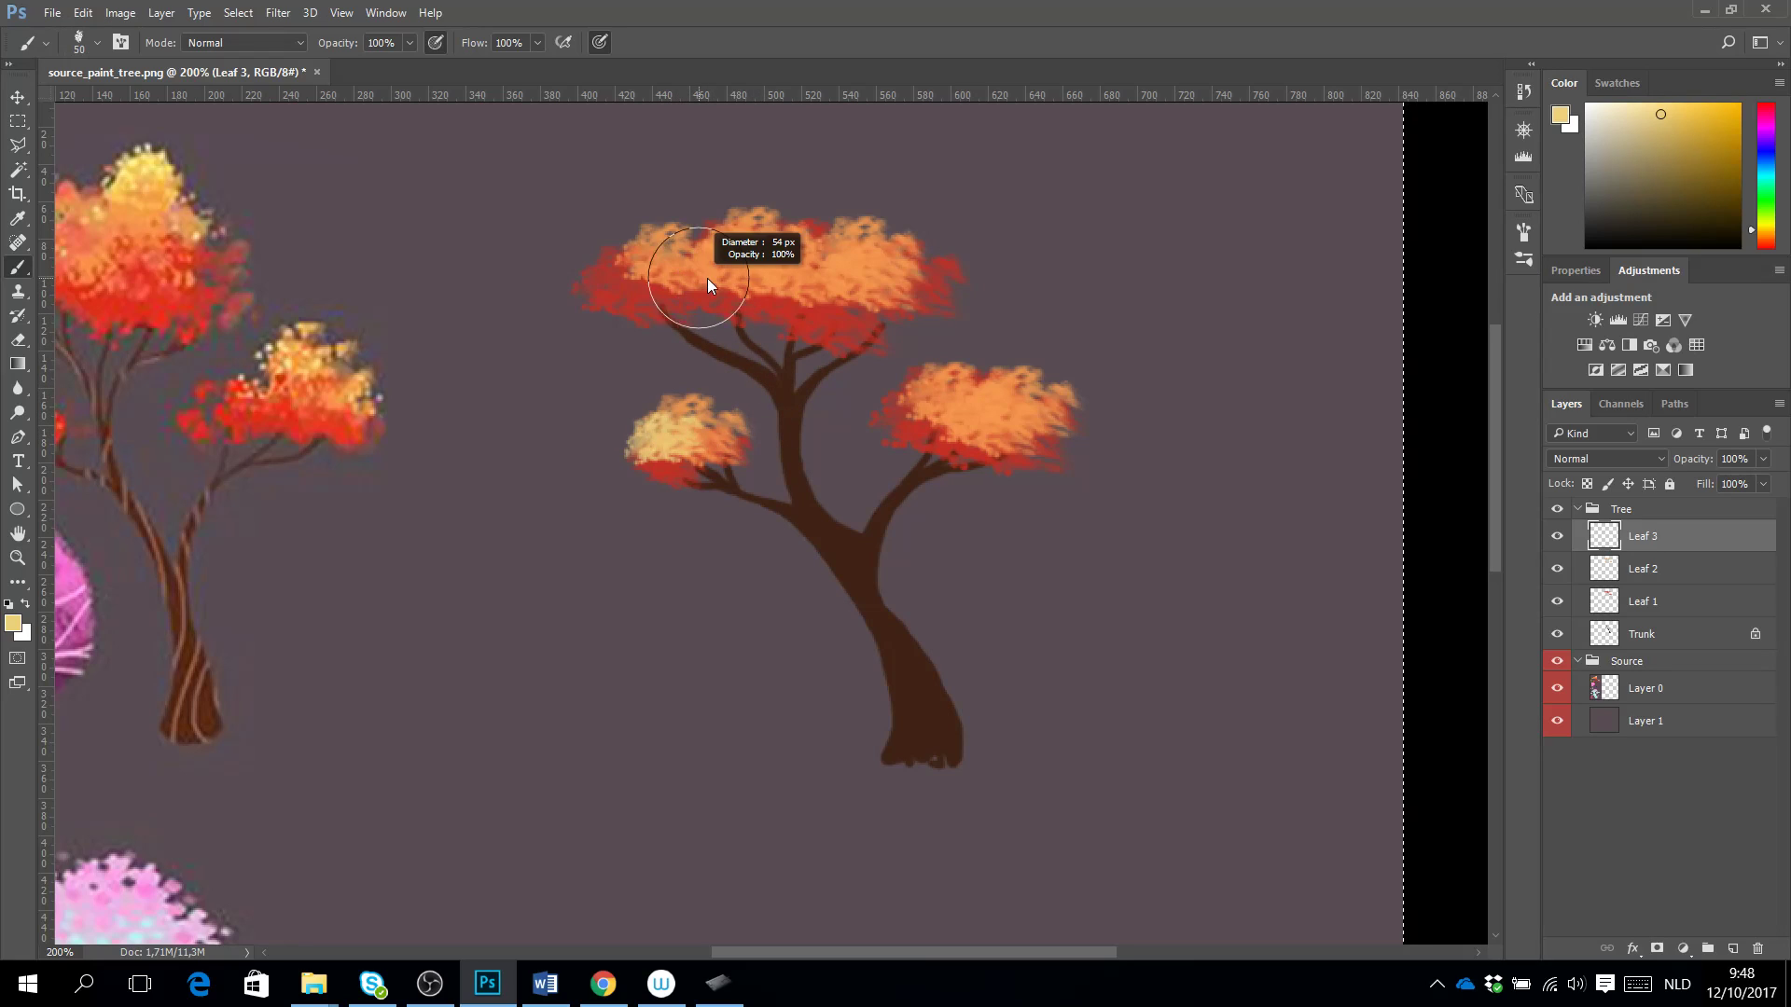
left_click_drag(756, 266, 821, 219)
right_click(805, 225, "alt")
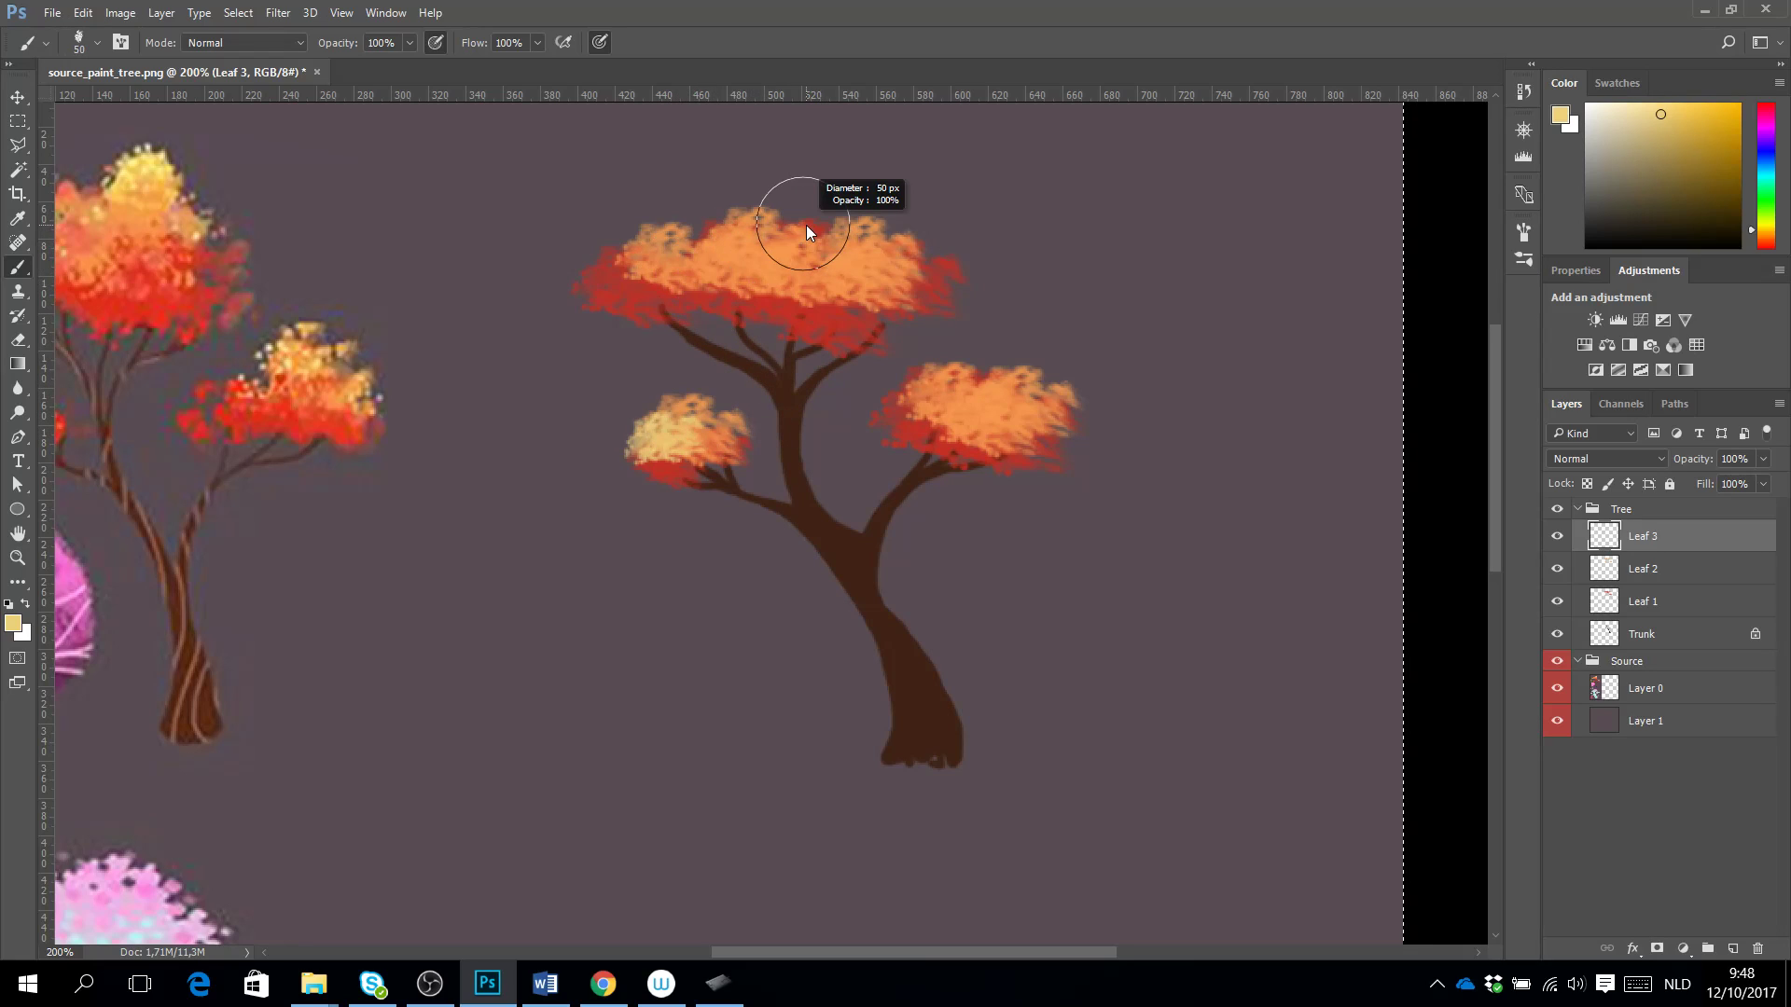
right_click(810, 223, "alt")
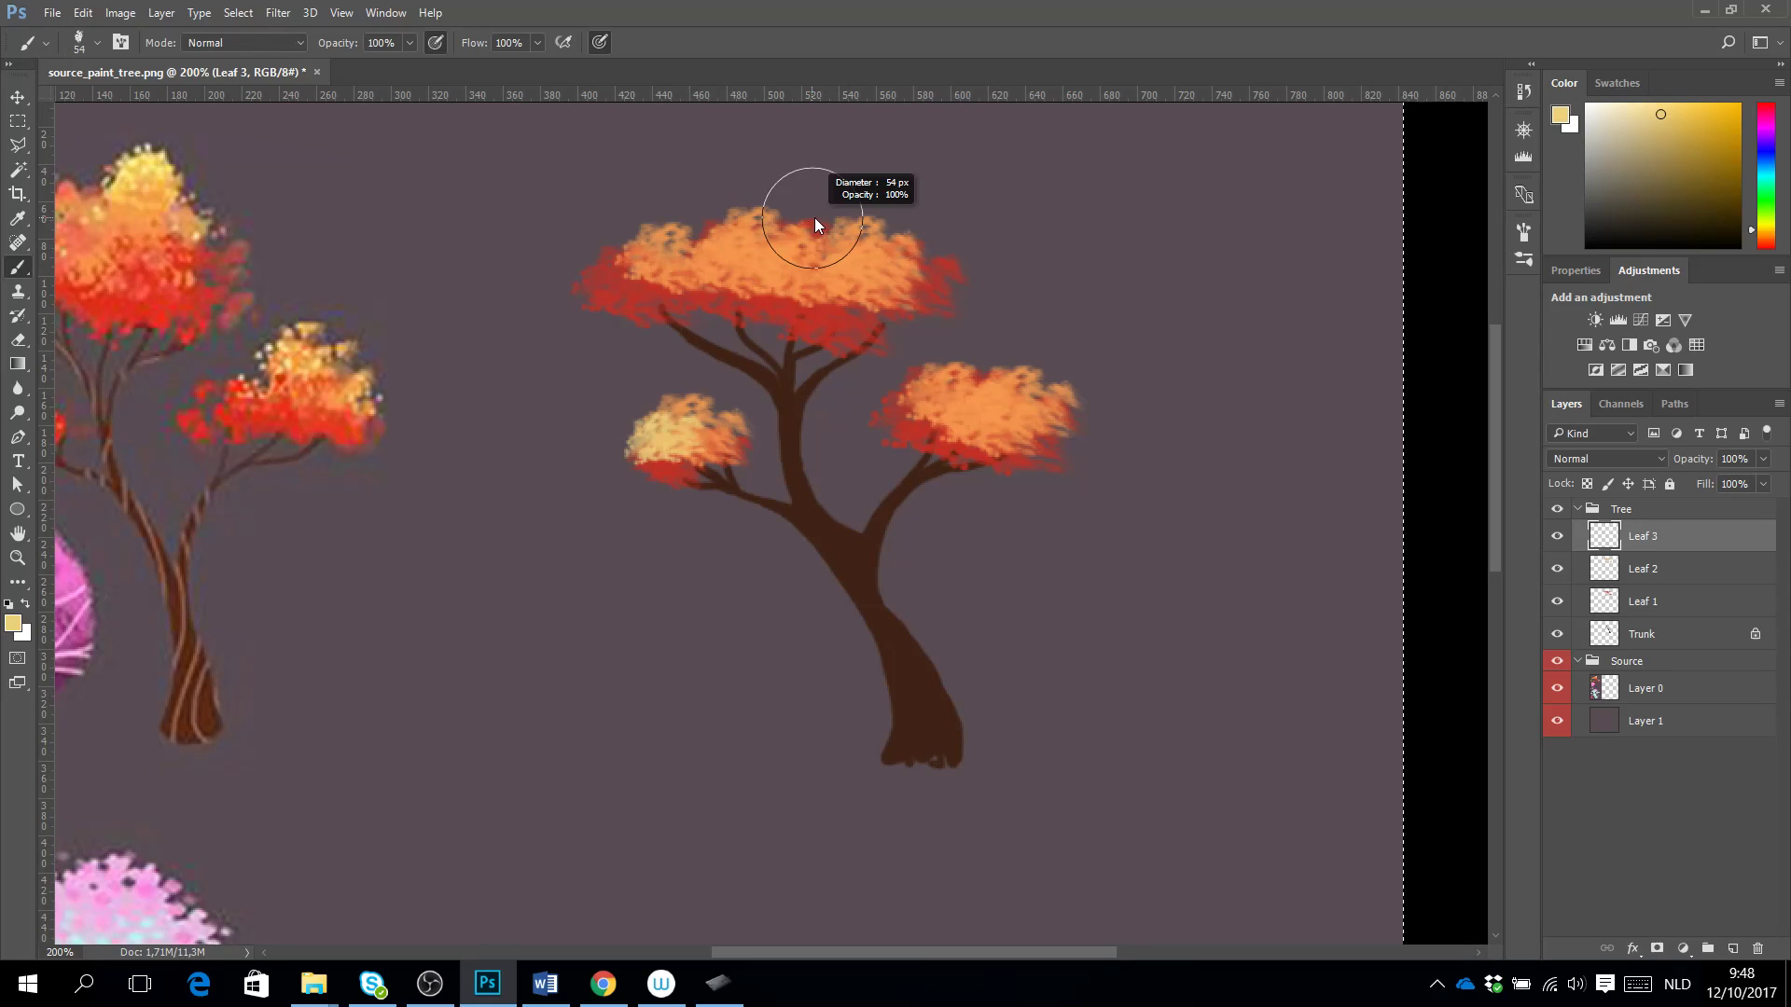
mouse_move(809, 217)
left_mouse_down()
mouse_move(850, 243)
mouse_move(896, 220)
left_mouse_up()
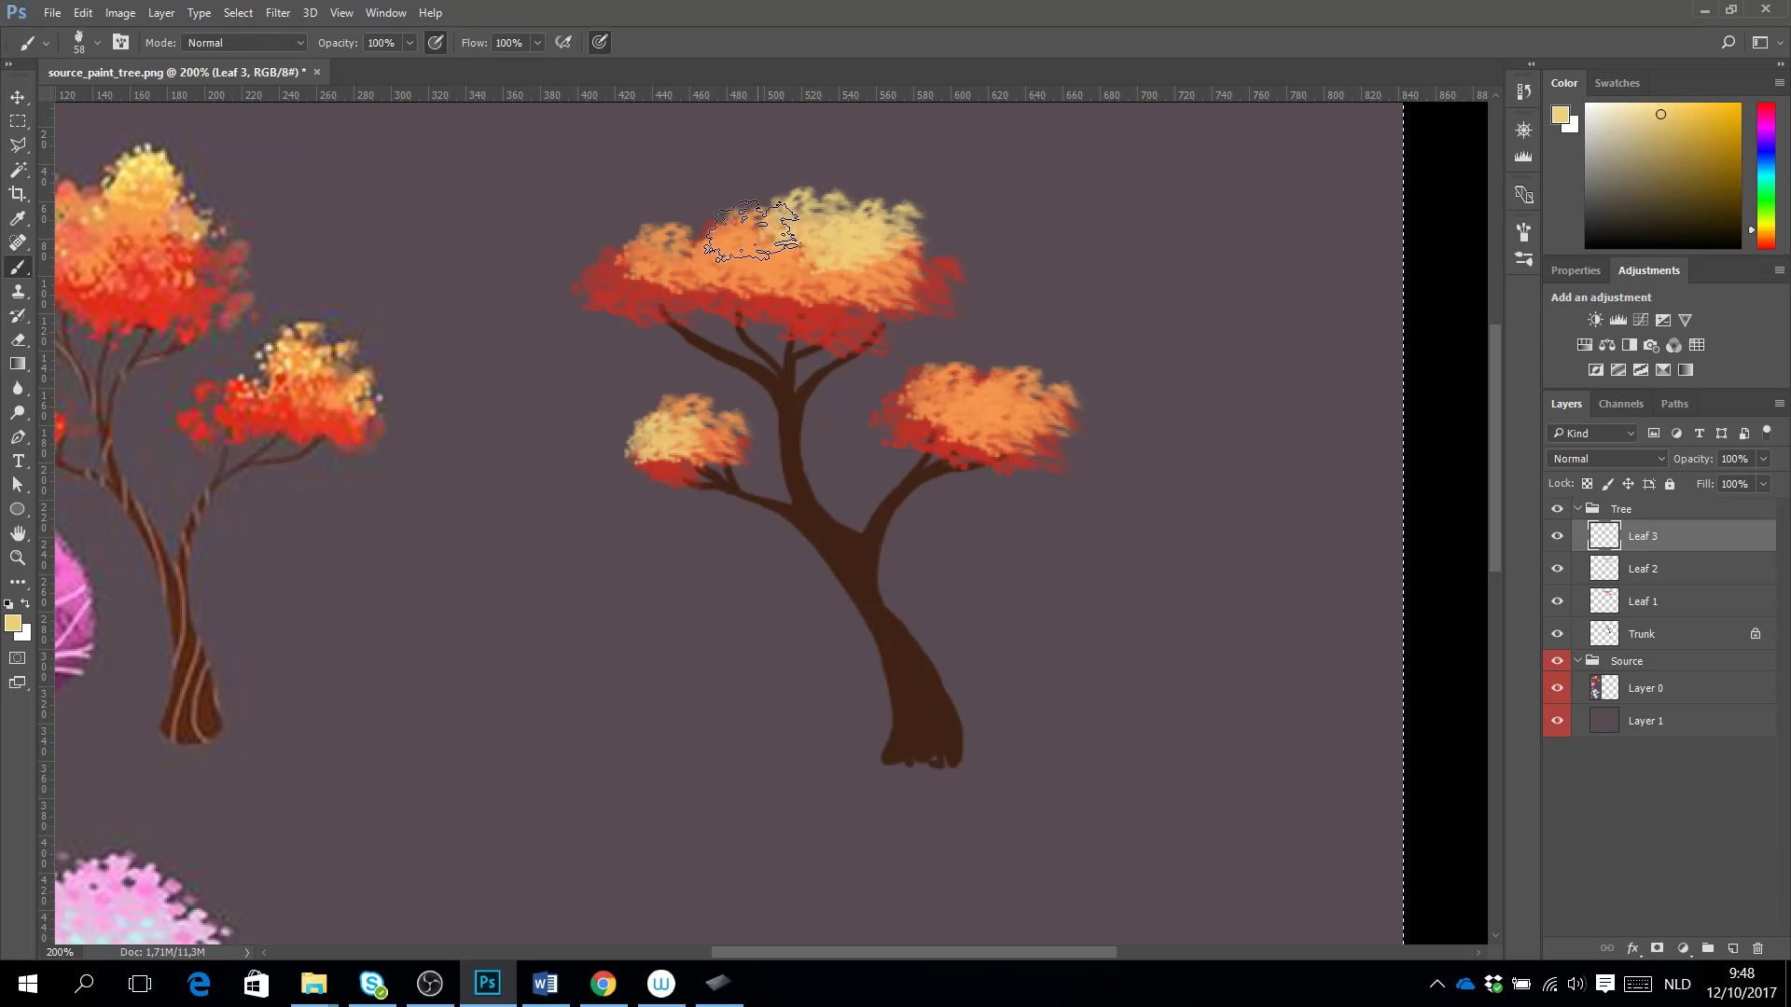
left_click_drag(695, 239, 723, 228)
mouse_move(942, 378)
left_mouse_down()
mouse_move(998, 369)
mouse_move(1029, 407)
mouse_move(1073, 378)
left_mouse_up()
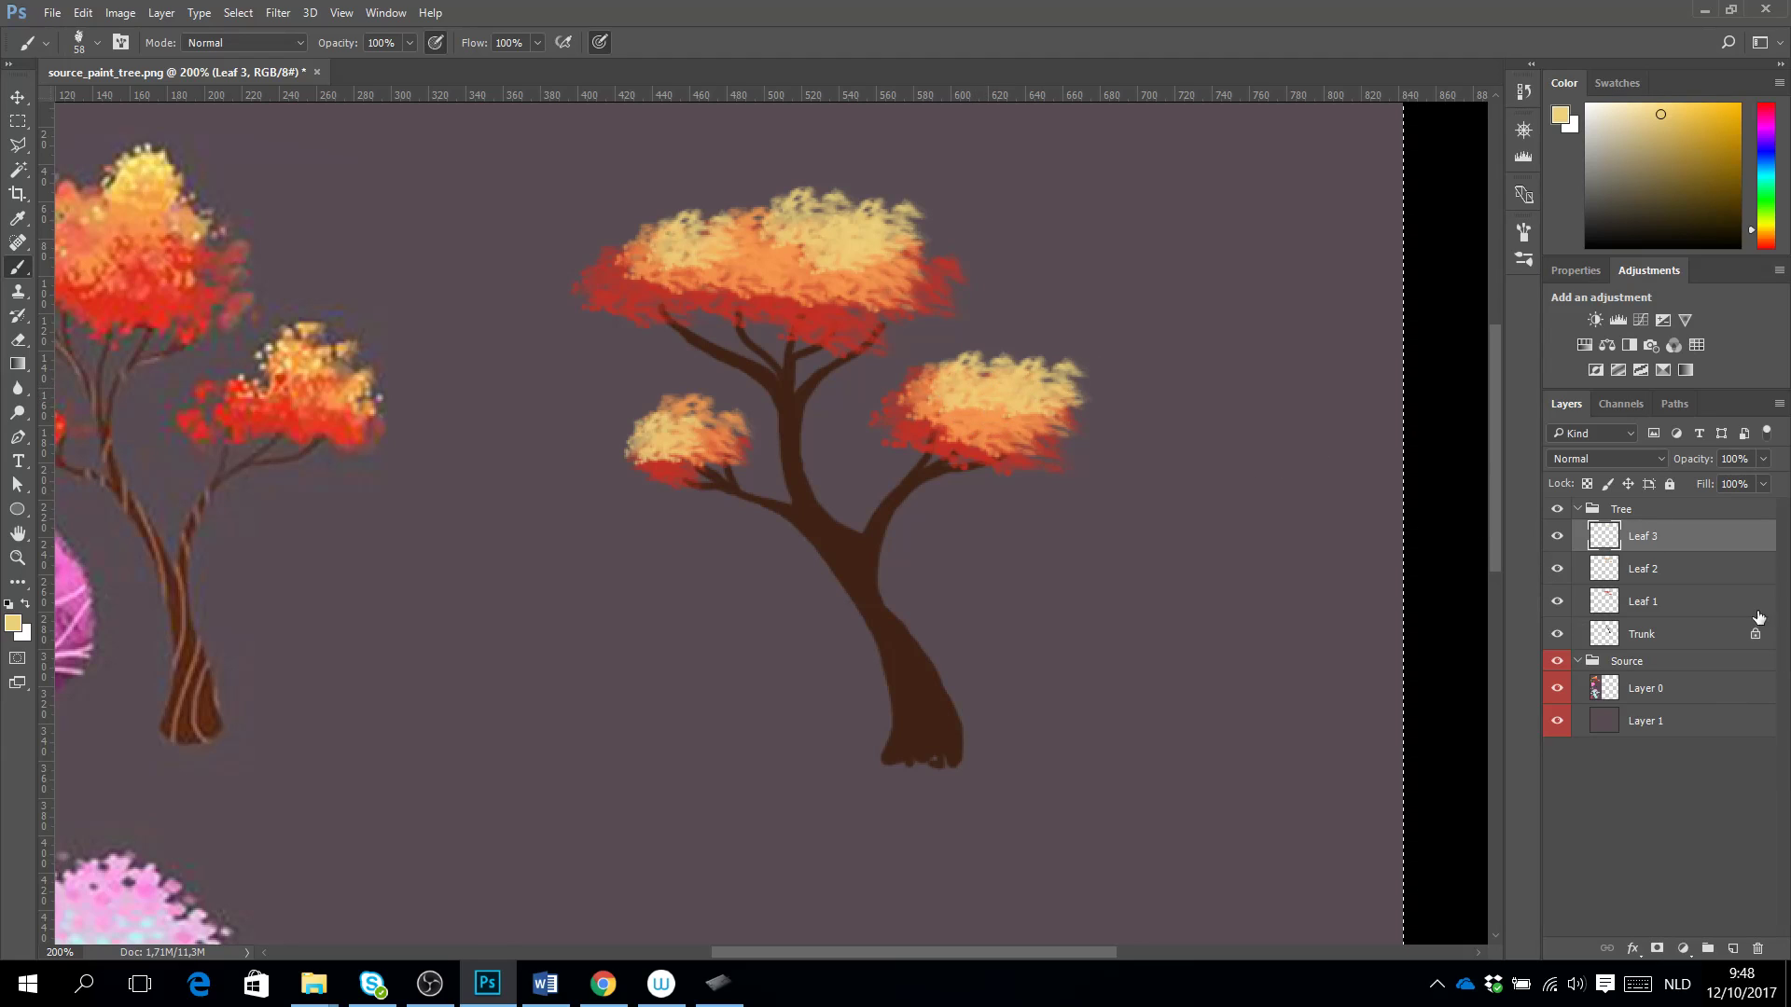
Add a layer named Leaf 0 between Leaf 1 and Trunk and pick a dark red based on the reference tree's right crown.
left_click(1684, 604)
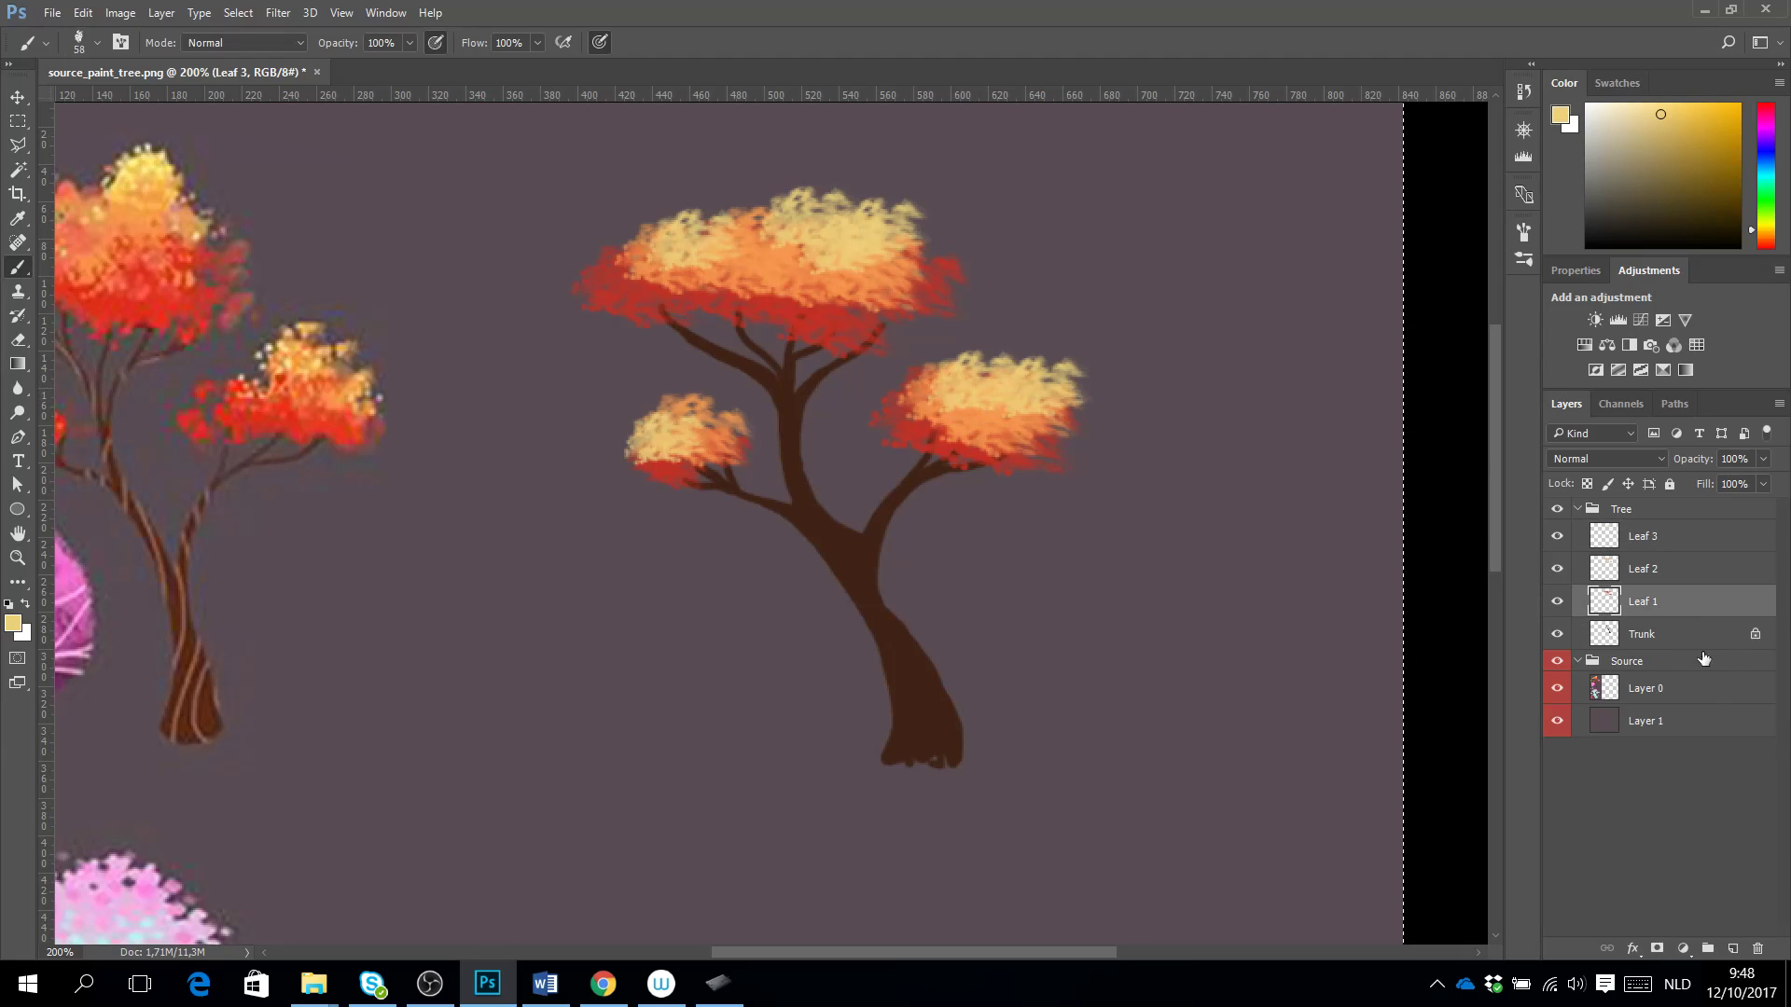
left_click(1733, 948)
left_click_drag(1672, 604, 1661, 637)
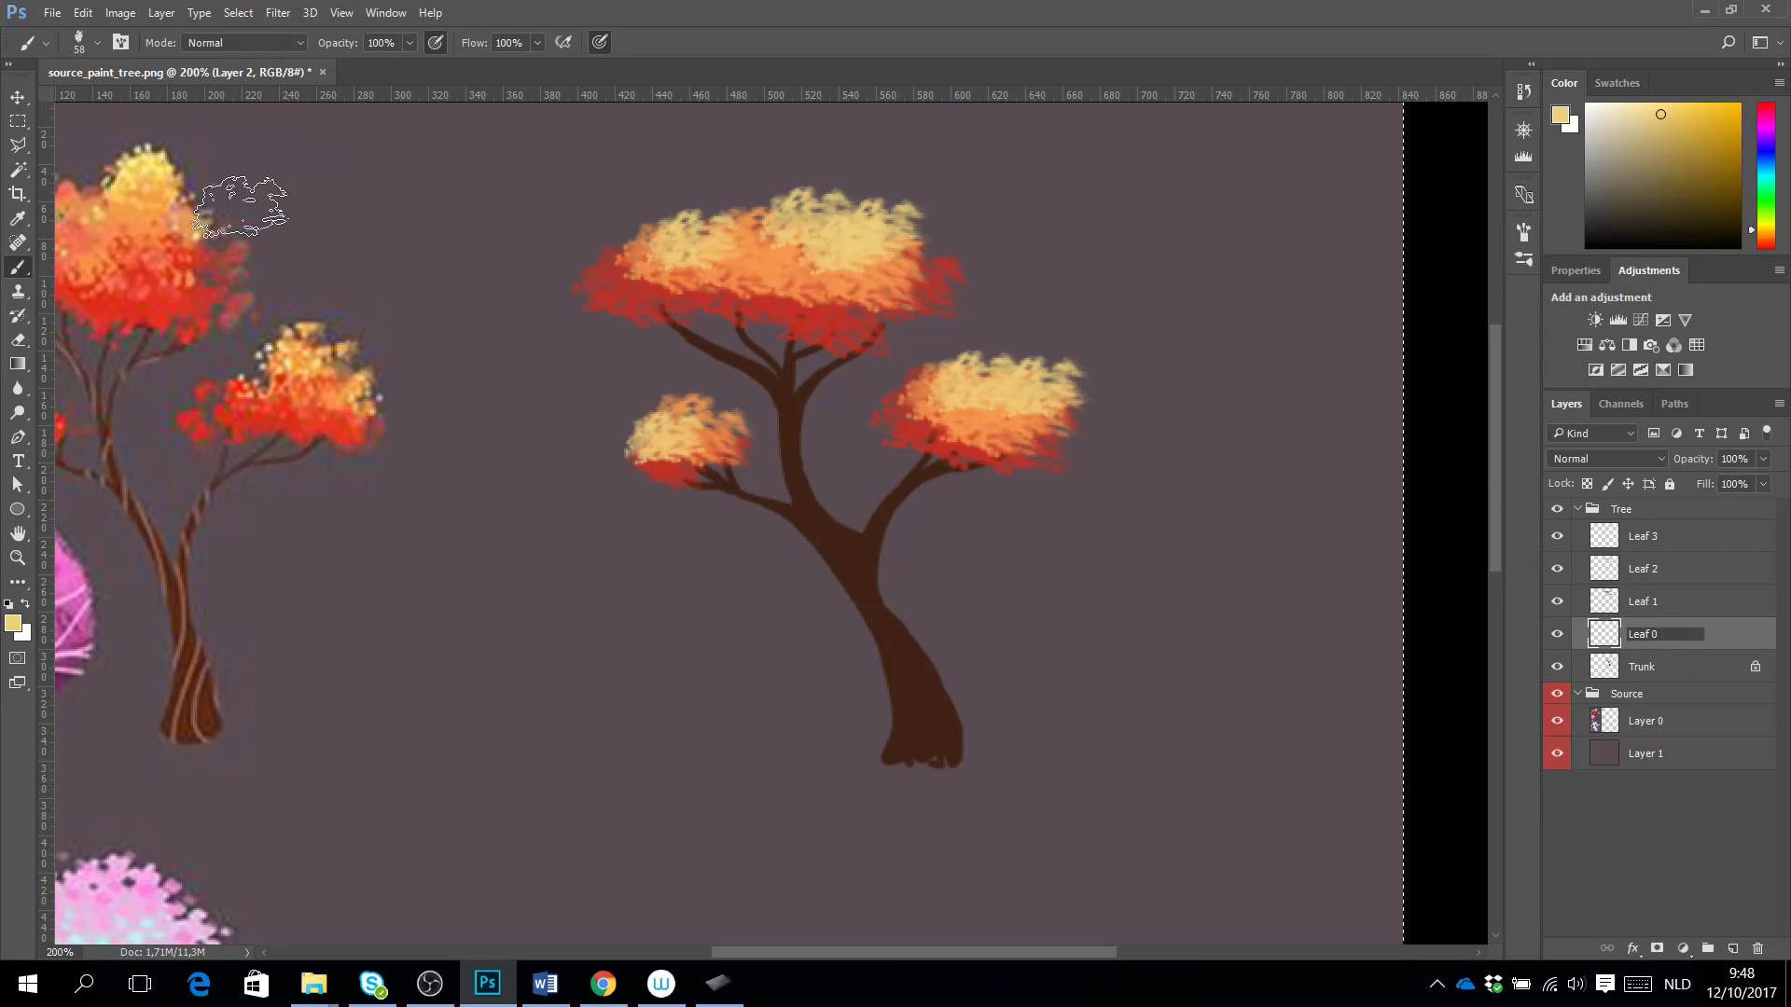
left_click(19, 219)
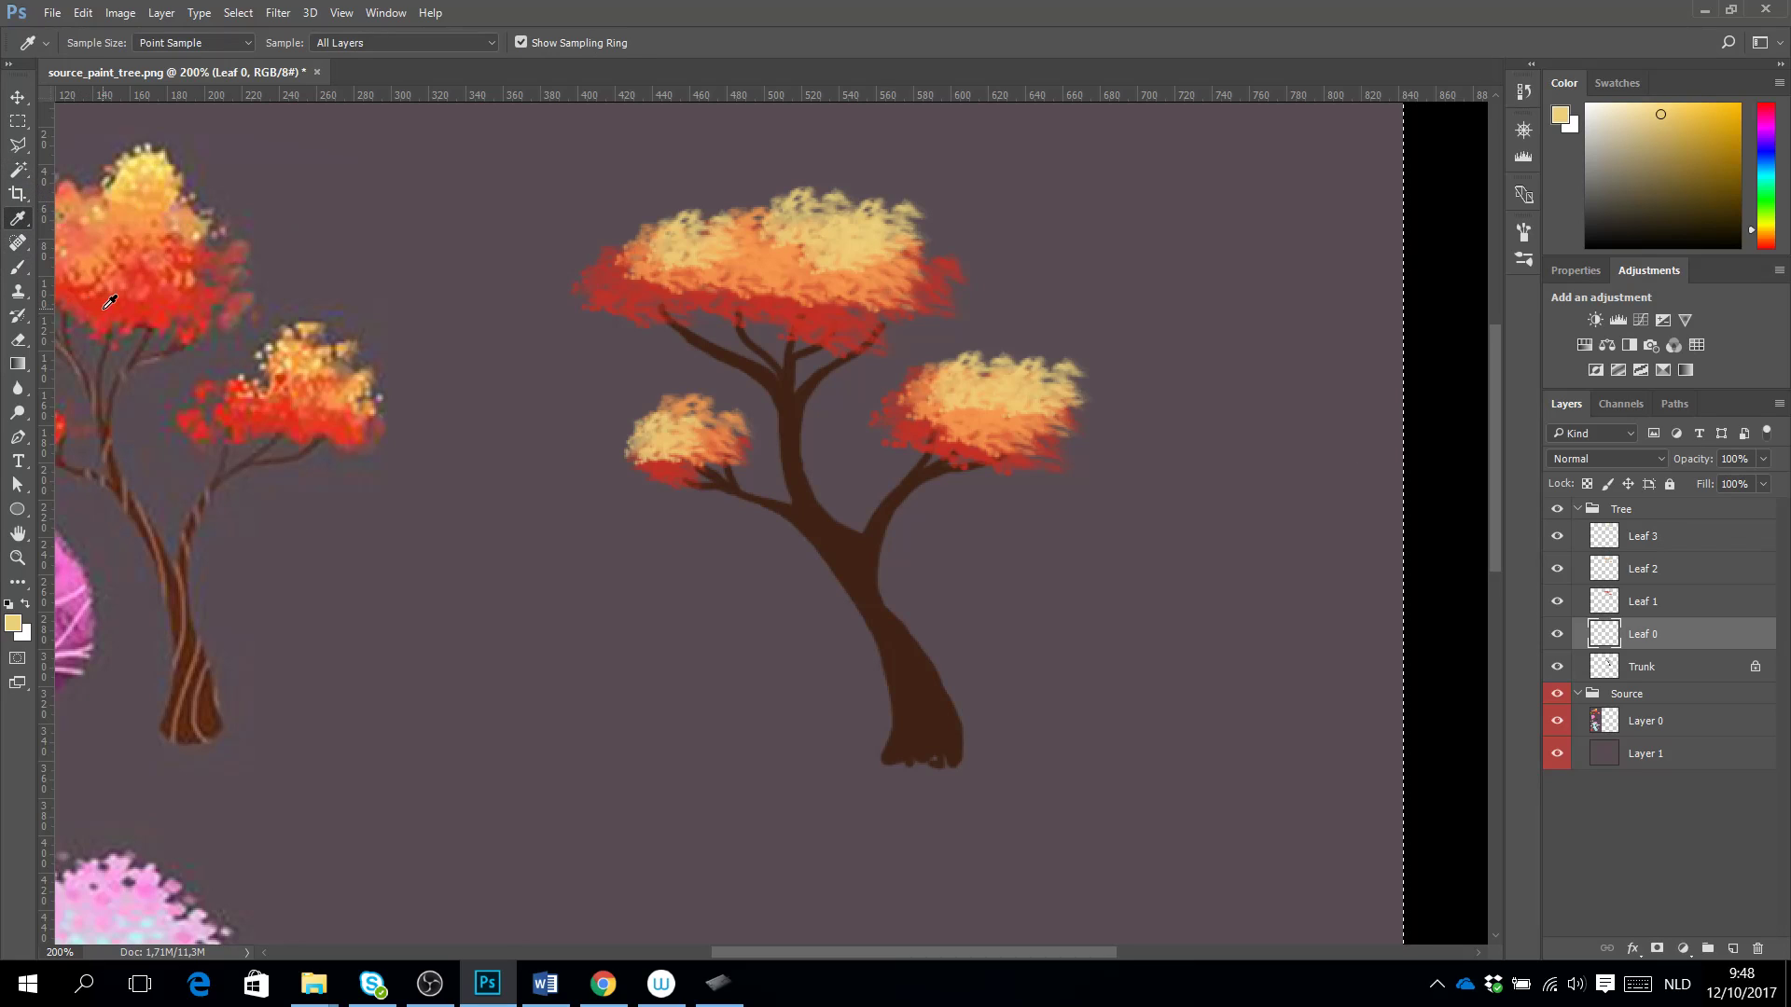
left_click(359, 424)
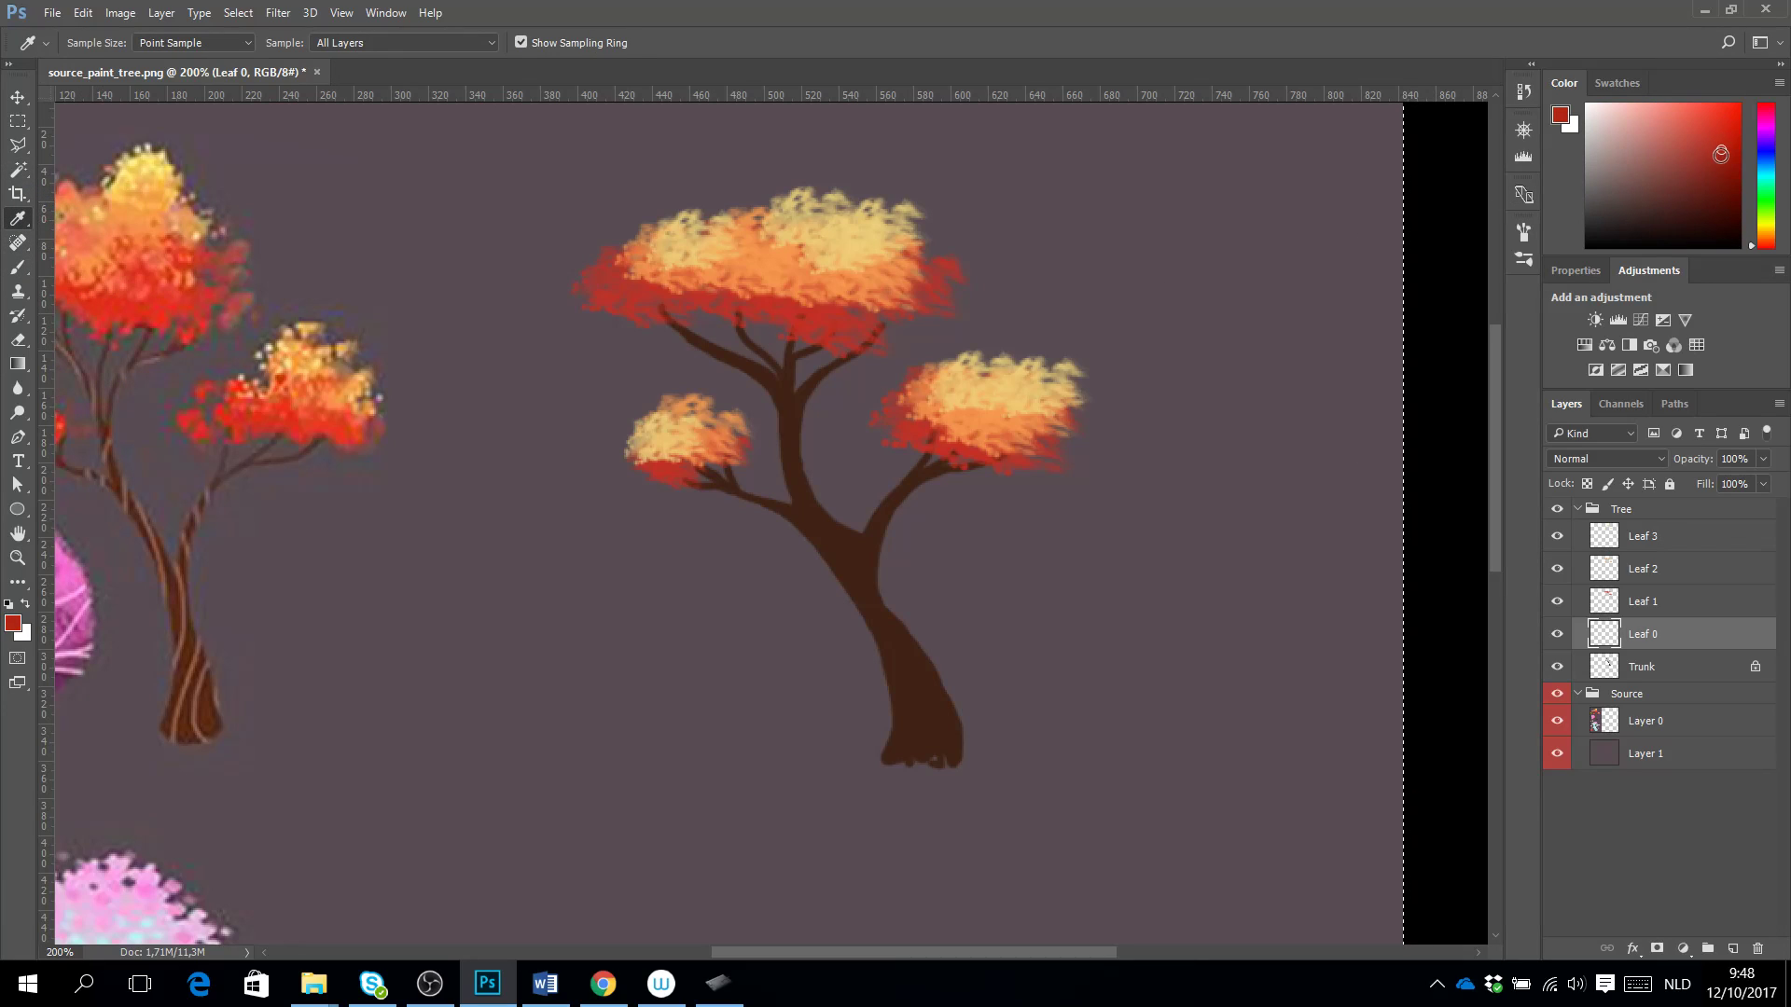
Paint dark red foliage on Leaf 0 along the undersides of the three crowns with the brush at 85 px.
left_click(19, 271)
left_click_drag(664, 373, 691, 385)
mouse_move(632, 310)
left_mouse_down()
mouse_move(750, 299)
mouse_move(760, 340)
mouse_move(867, 289)
left_mouse_up()
left_click_drag(947, 485, 942, 431)
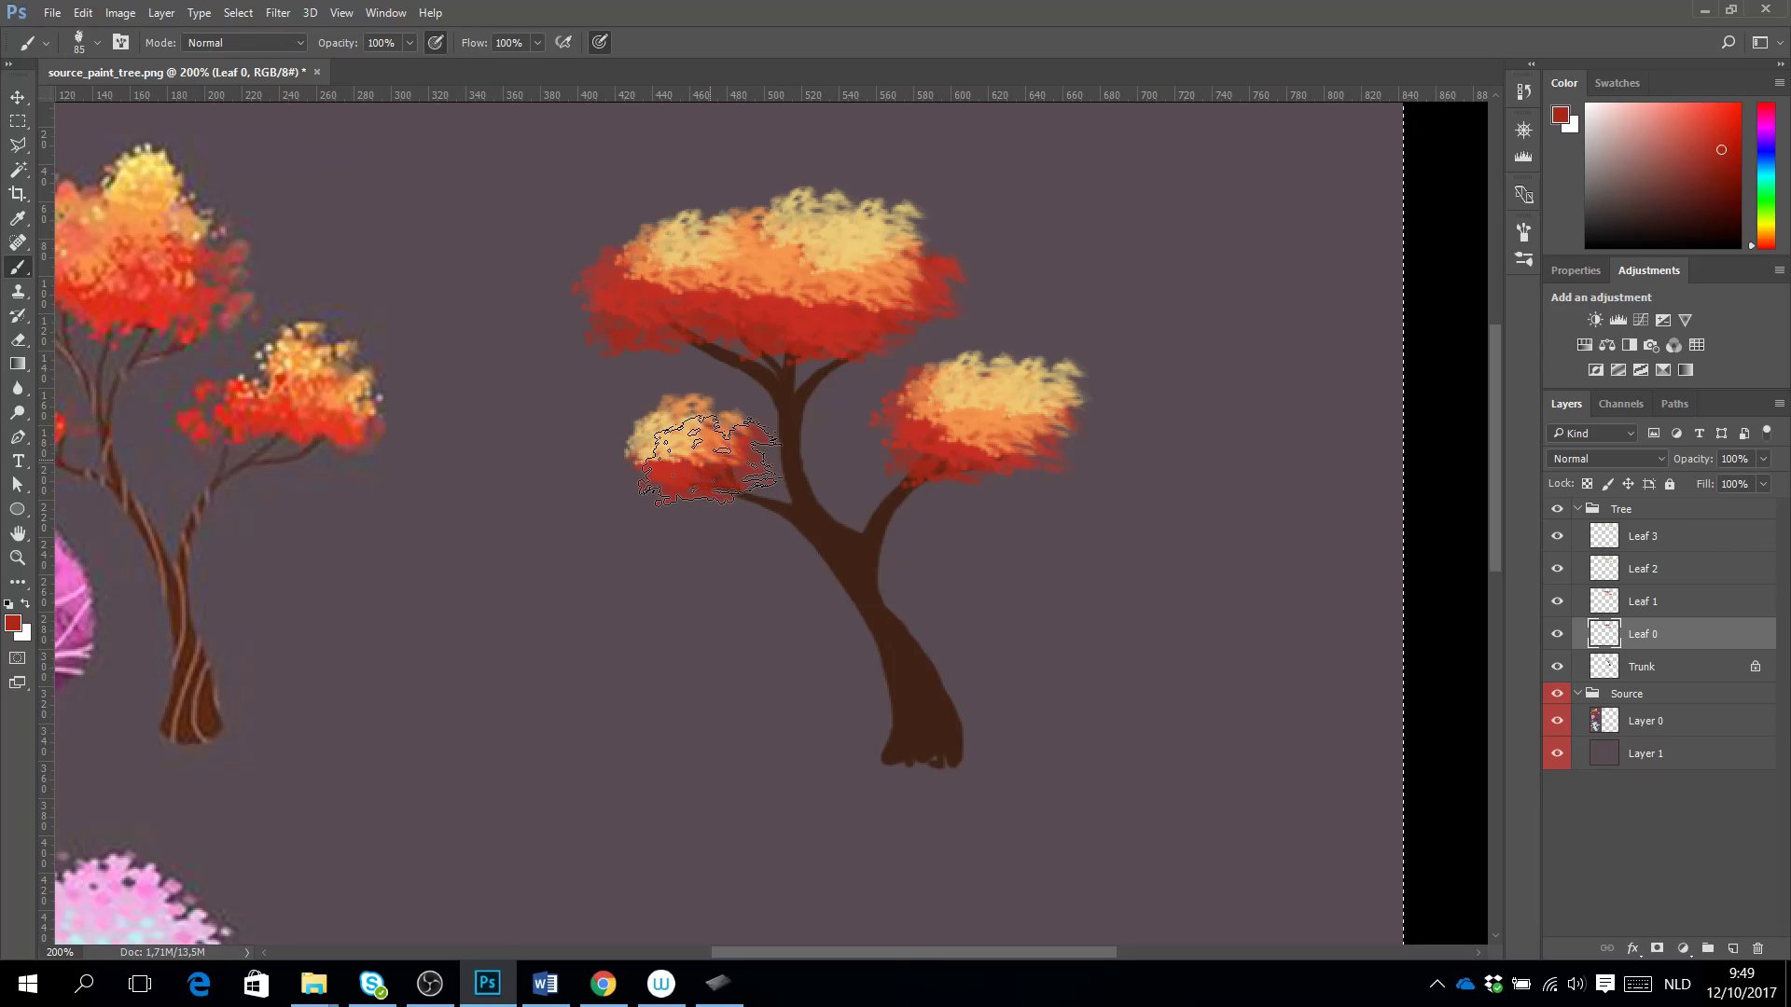
Add a new layer between Leaf 1 and Leaf 2.
left_click(1686, 579)
left_click(1555, 569)
left_click(1555, 569)
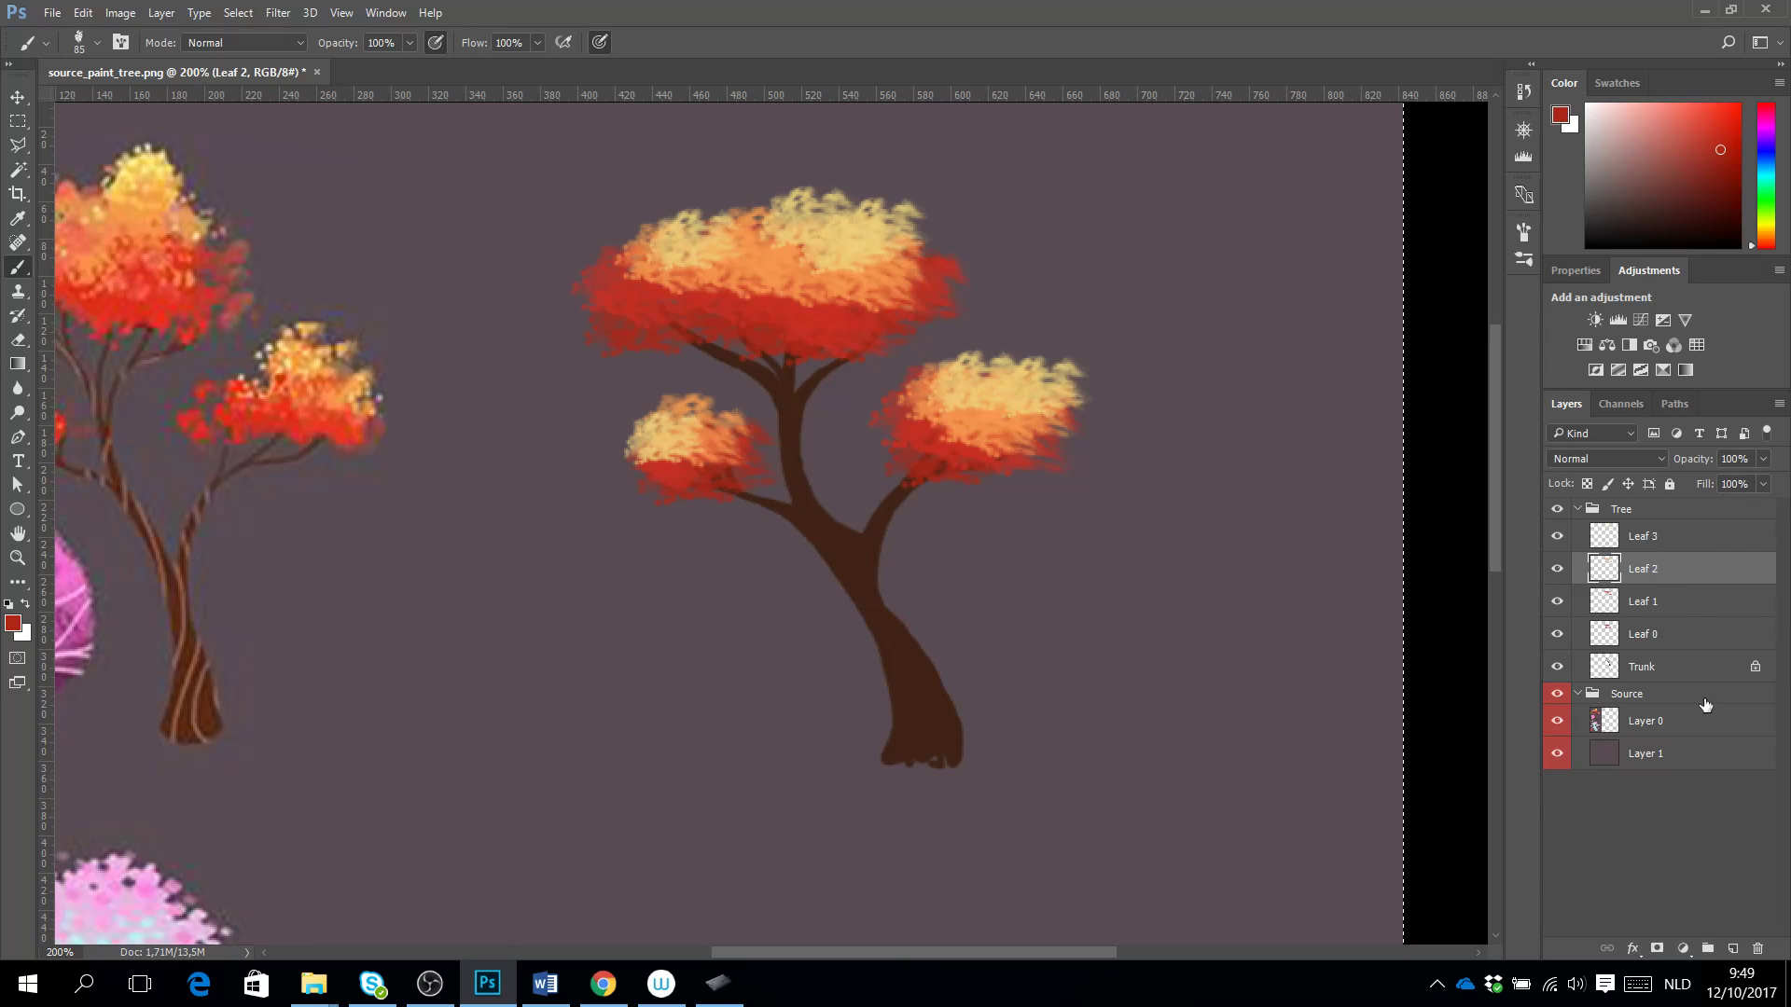
left_click(1700, 604)
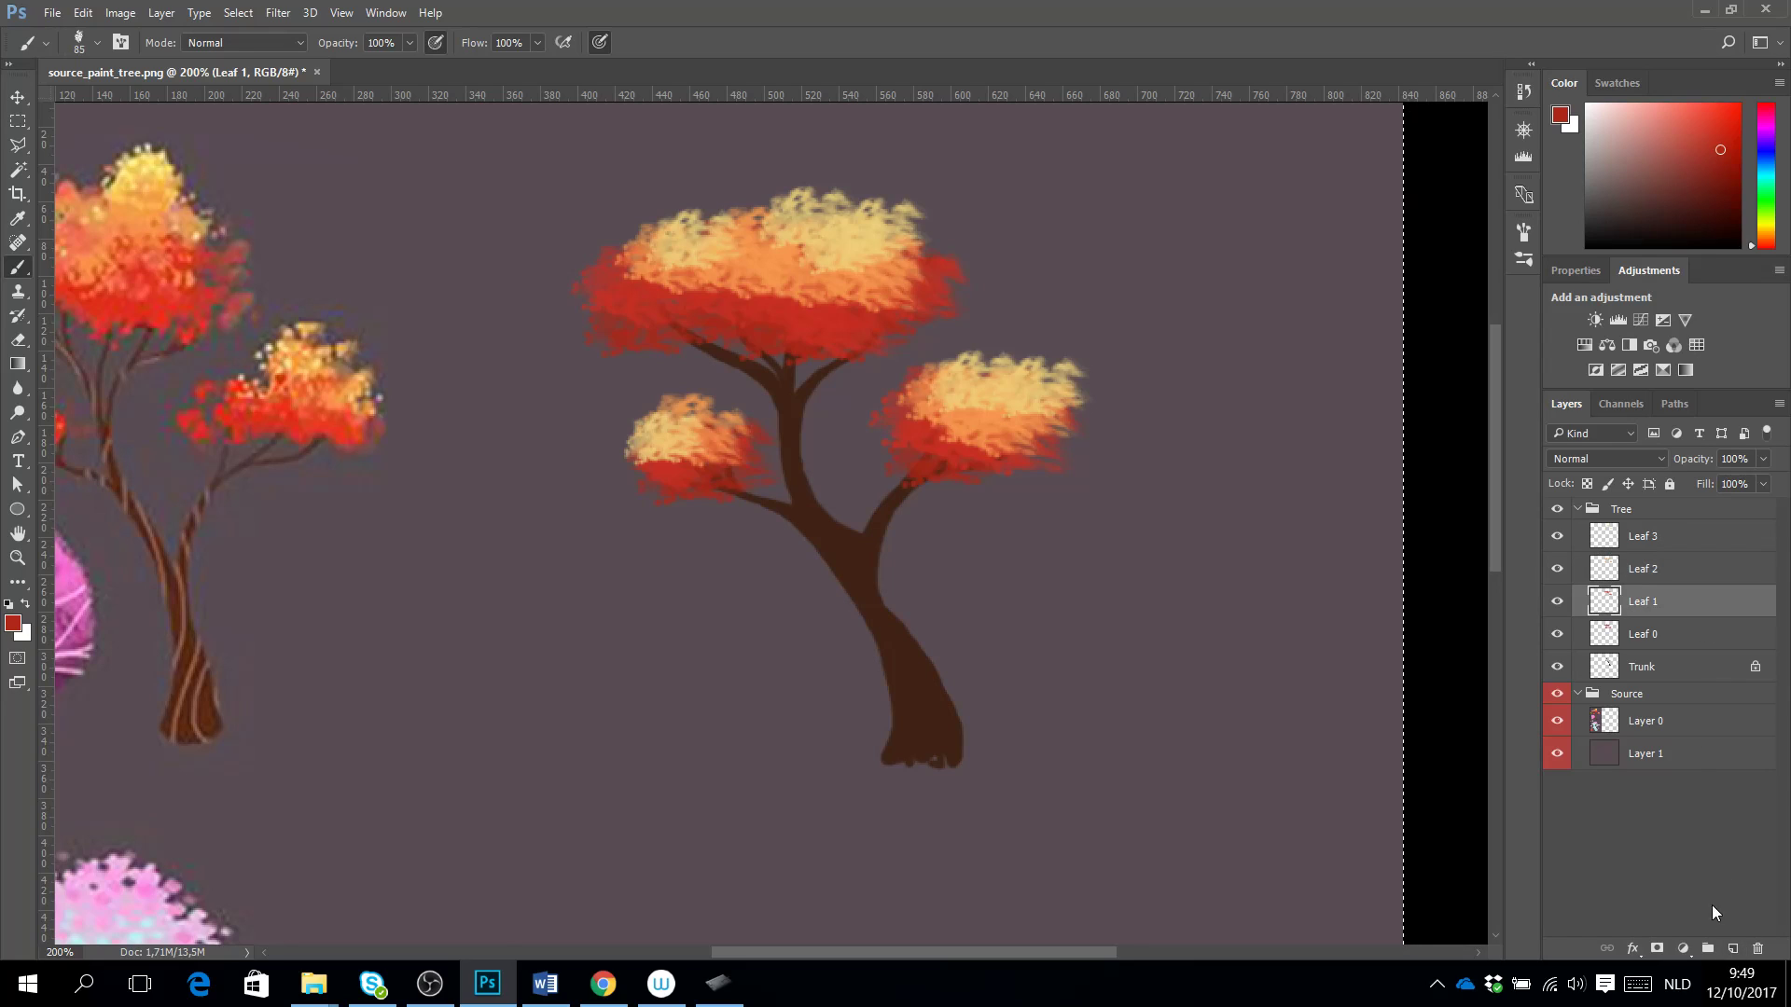
left_click(1729, 950)
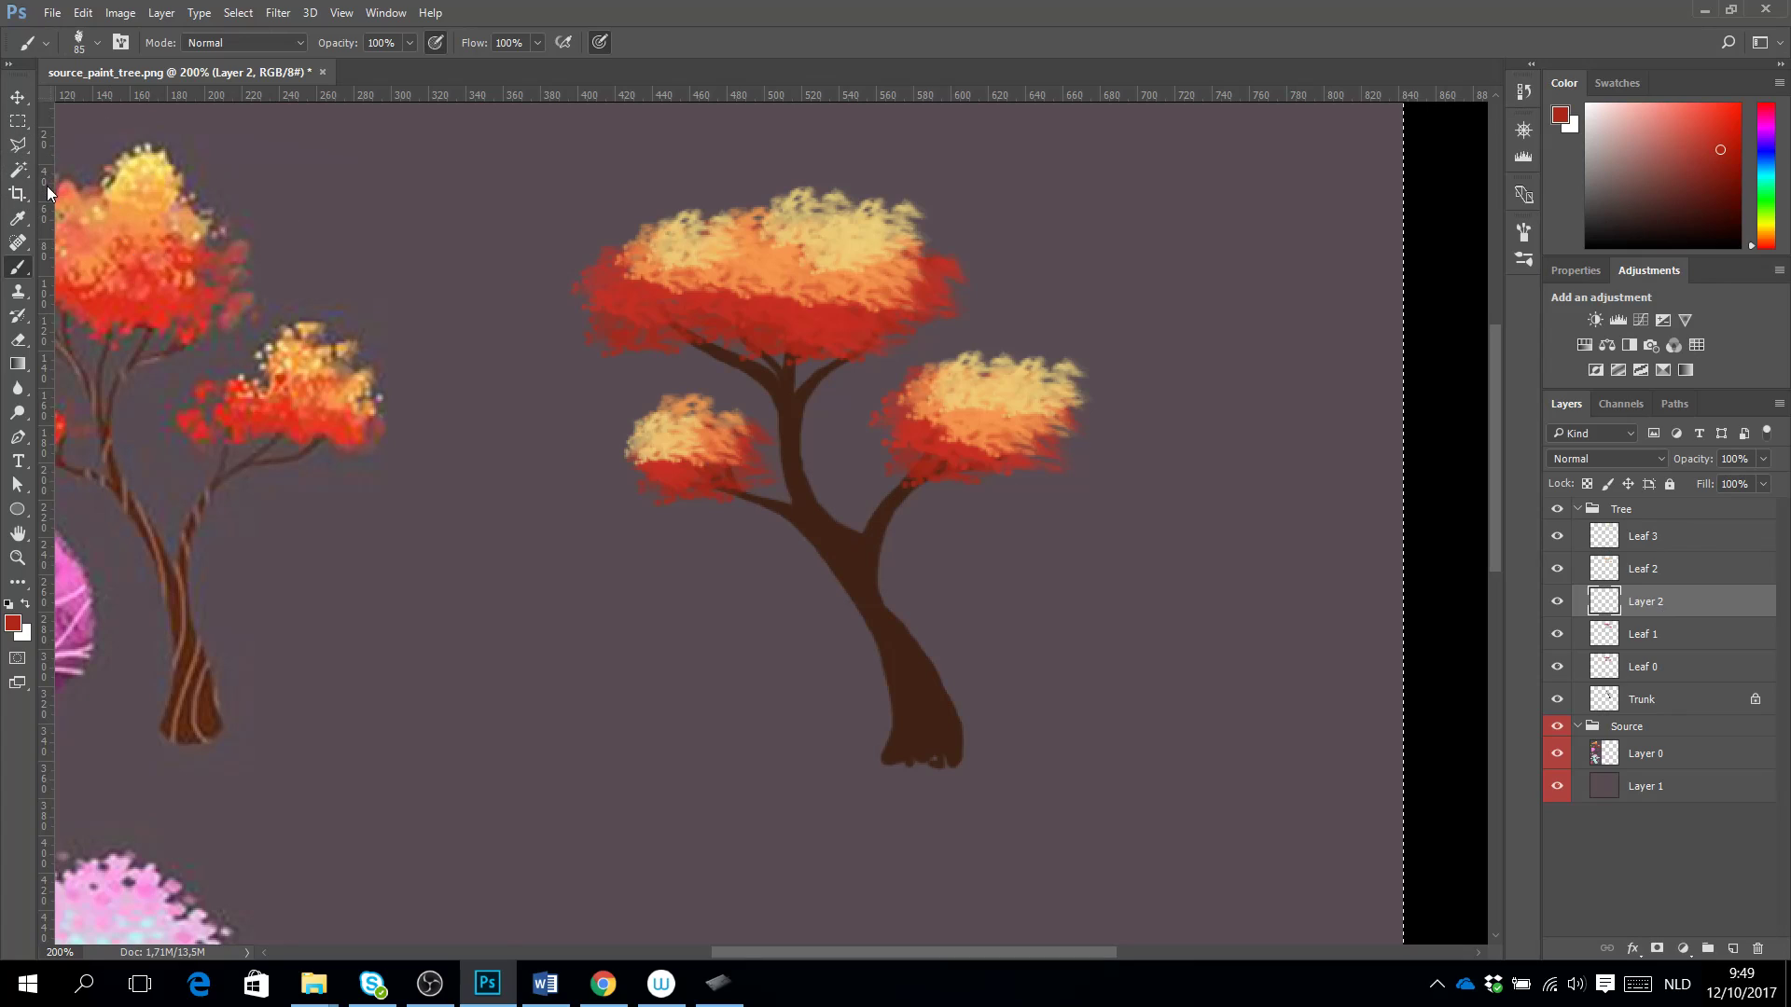
Sample orange from the painted upper crown and brush it on the new layer where the orange foliage meets the red.
left_click(17, 218)
left_click(792, 277)
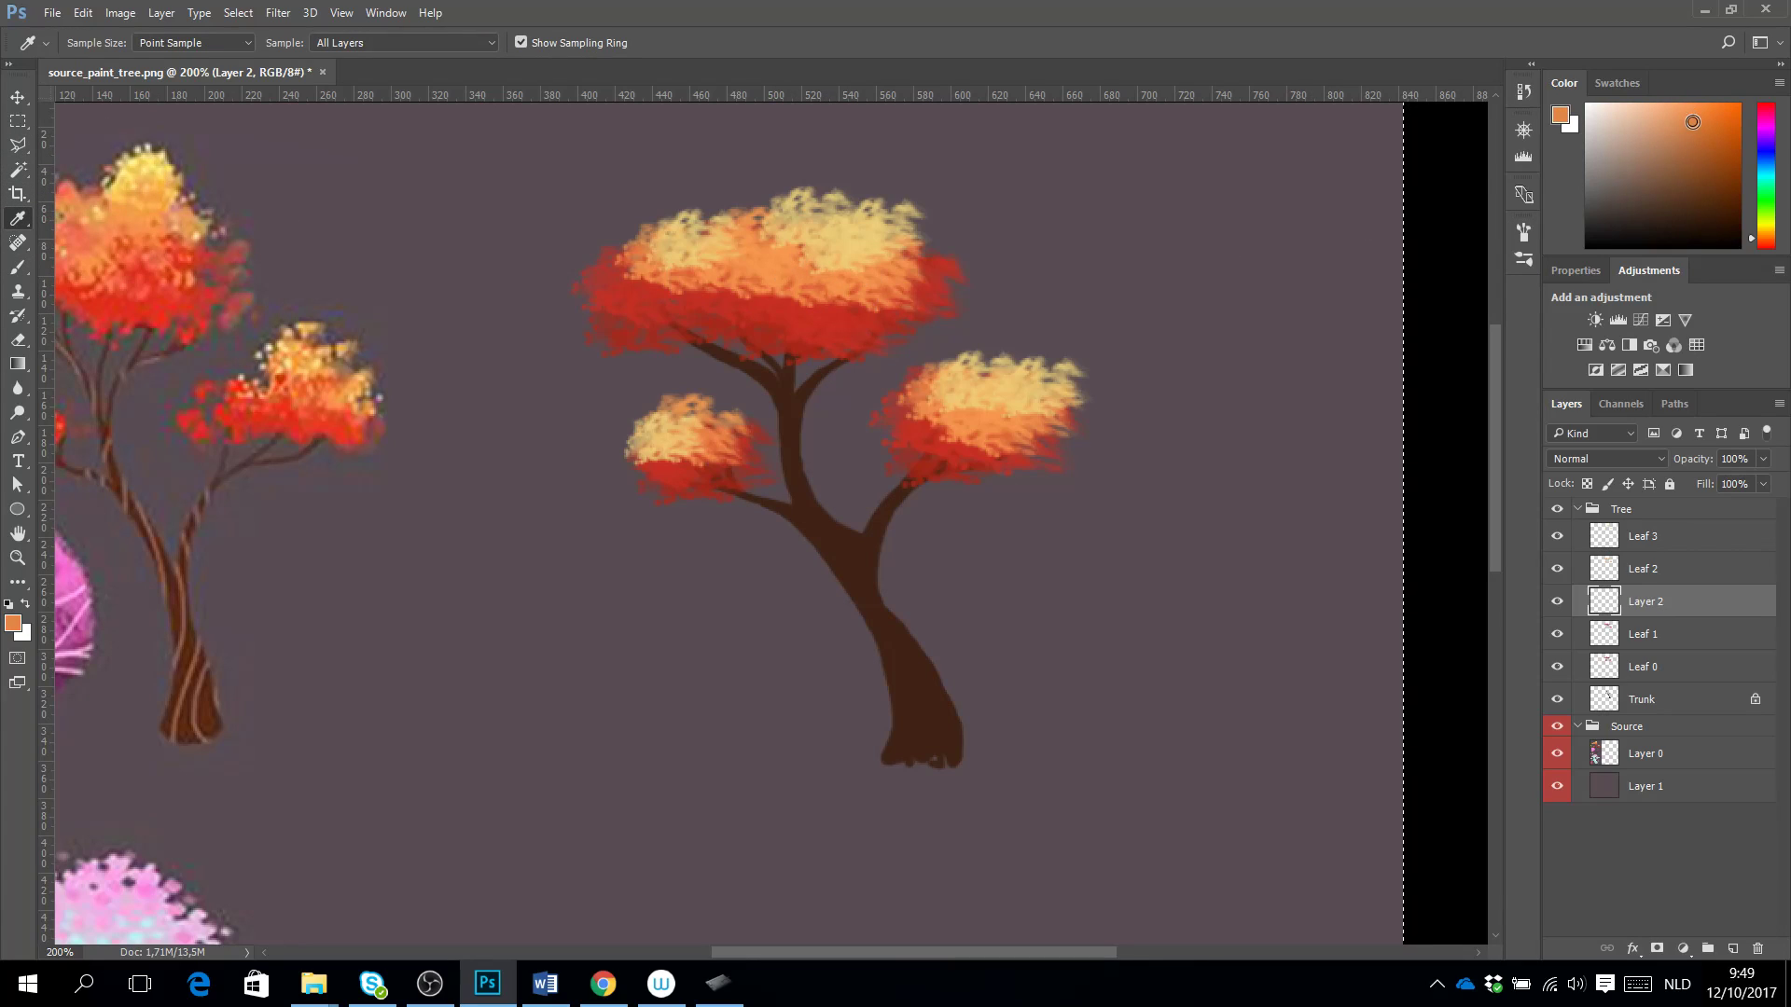
left_click(17, 268)
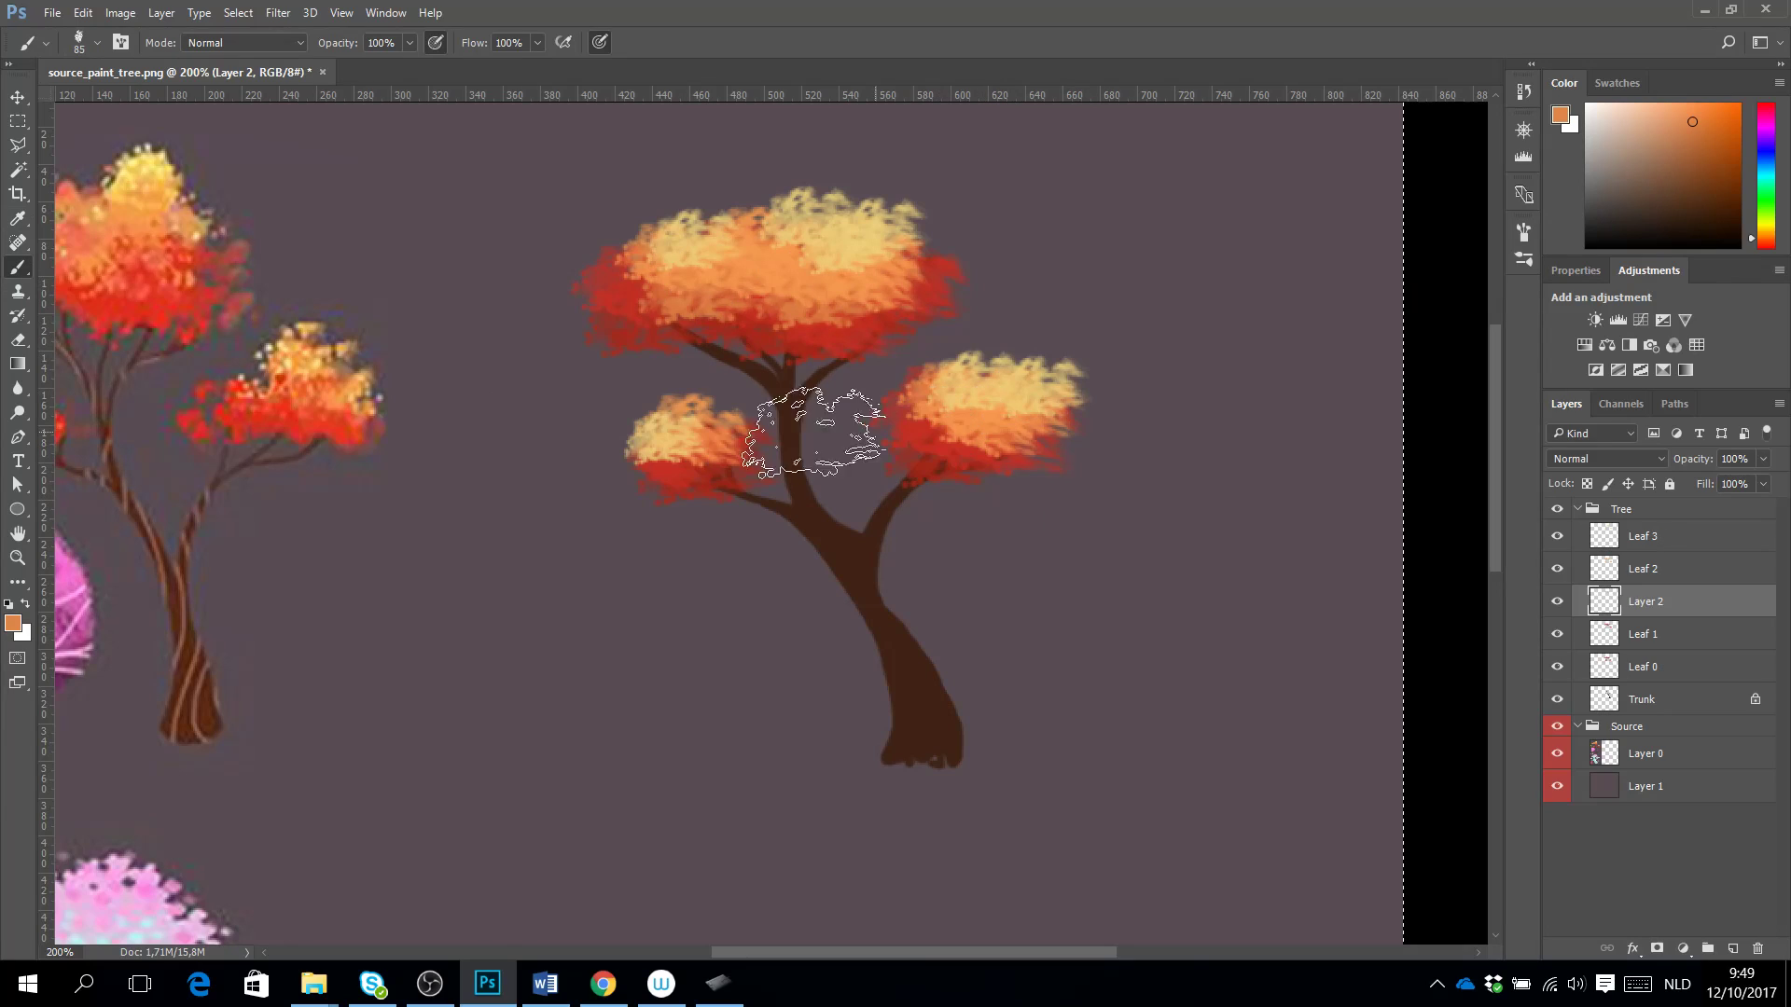
Compare the whole painted tree with the reference tree at 100% zoom.
left_click(23, 97)
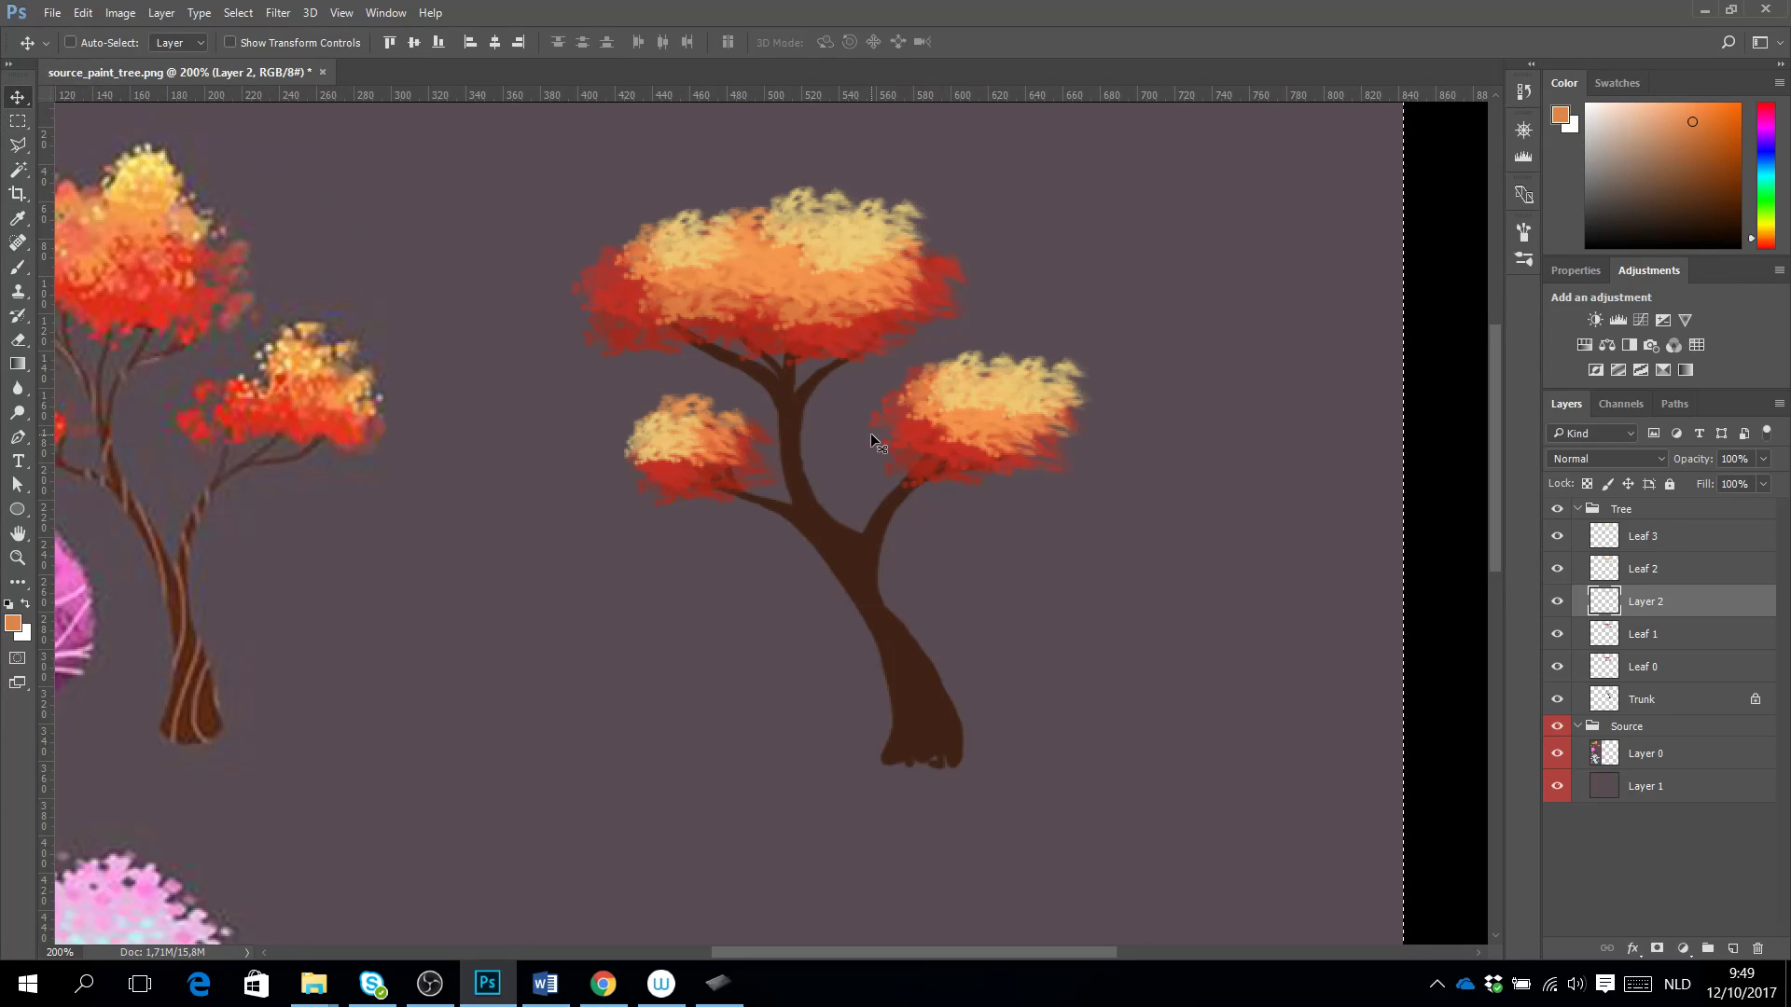
key("z")
left_click(924, 497, "alt")
left_click(833, 469)
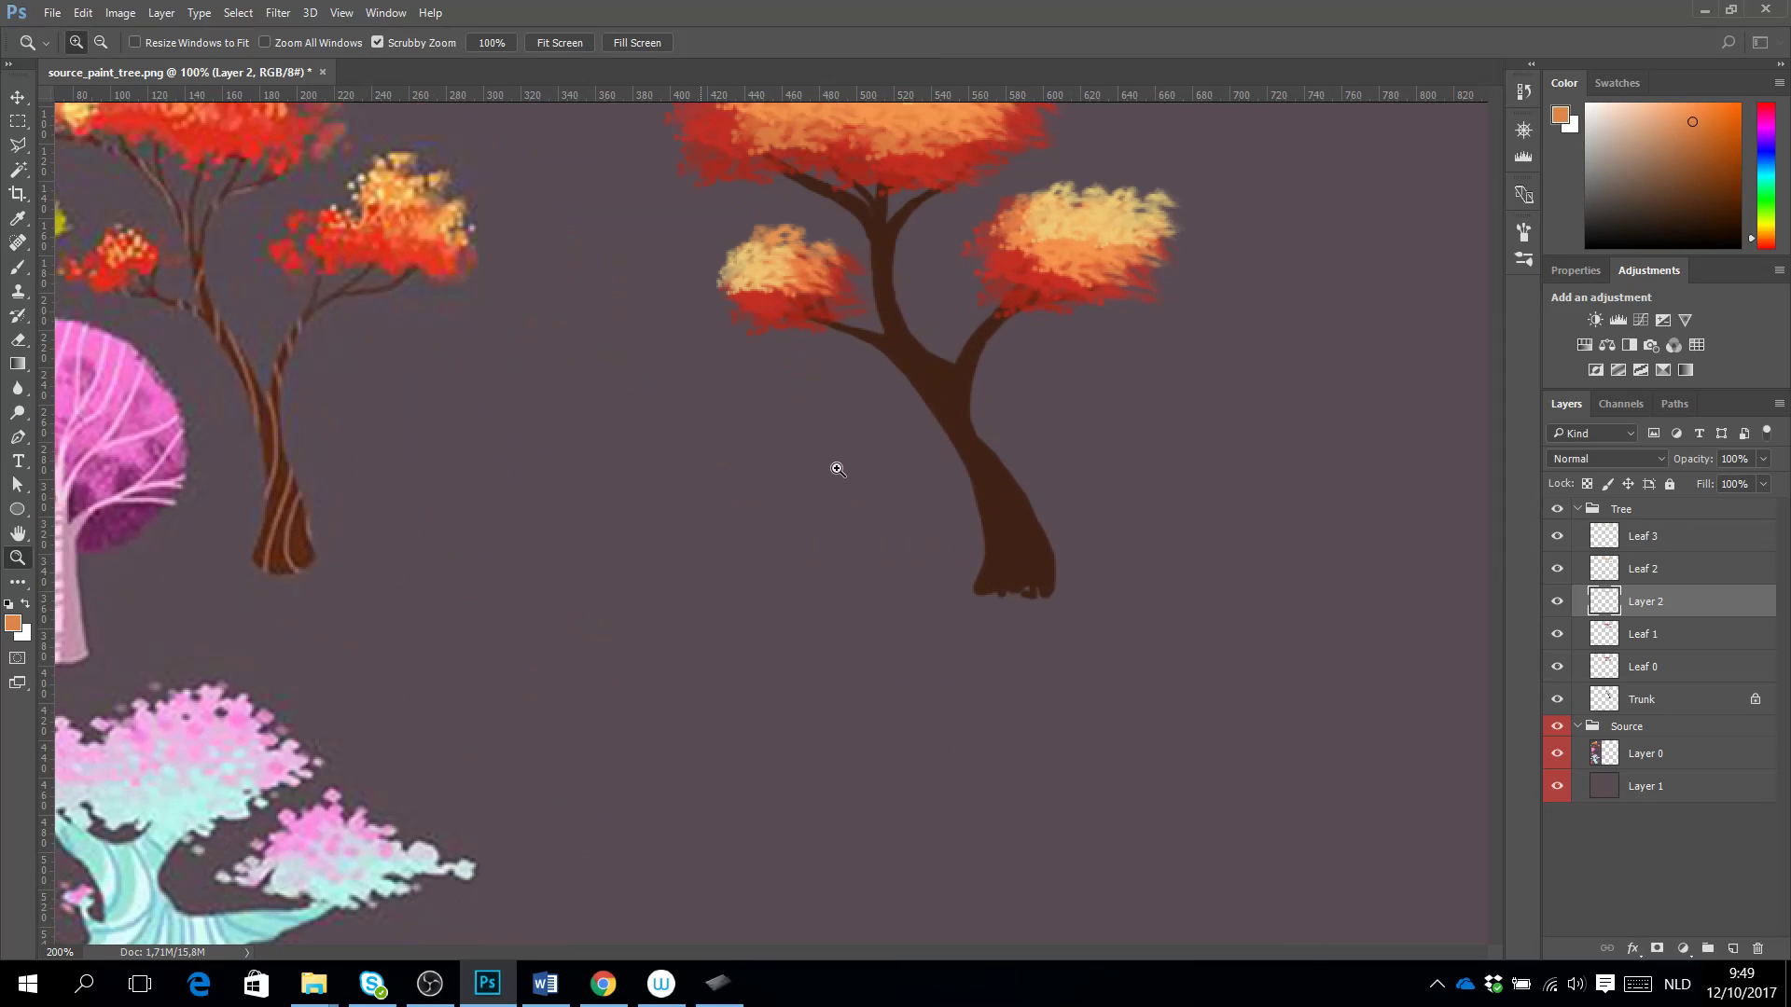
left_click(874, 471, "alt")
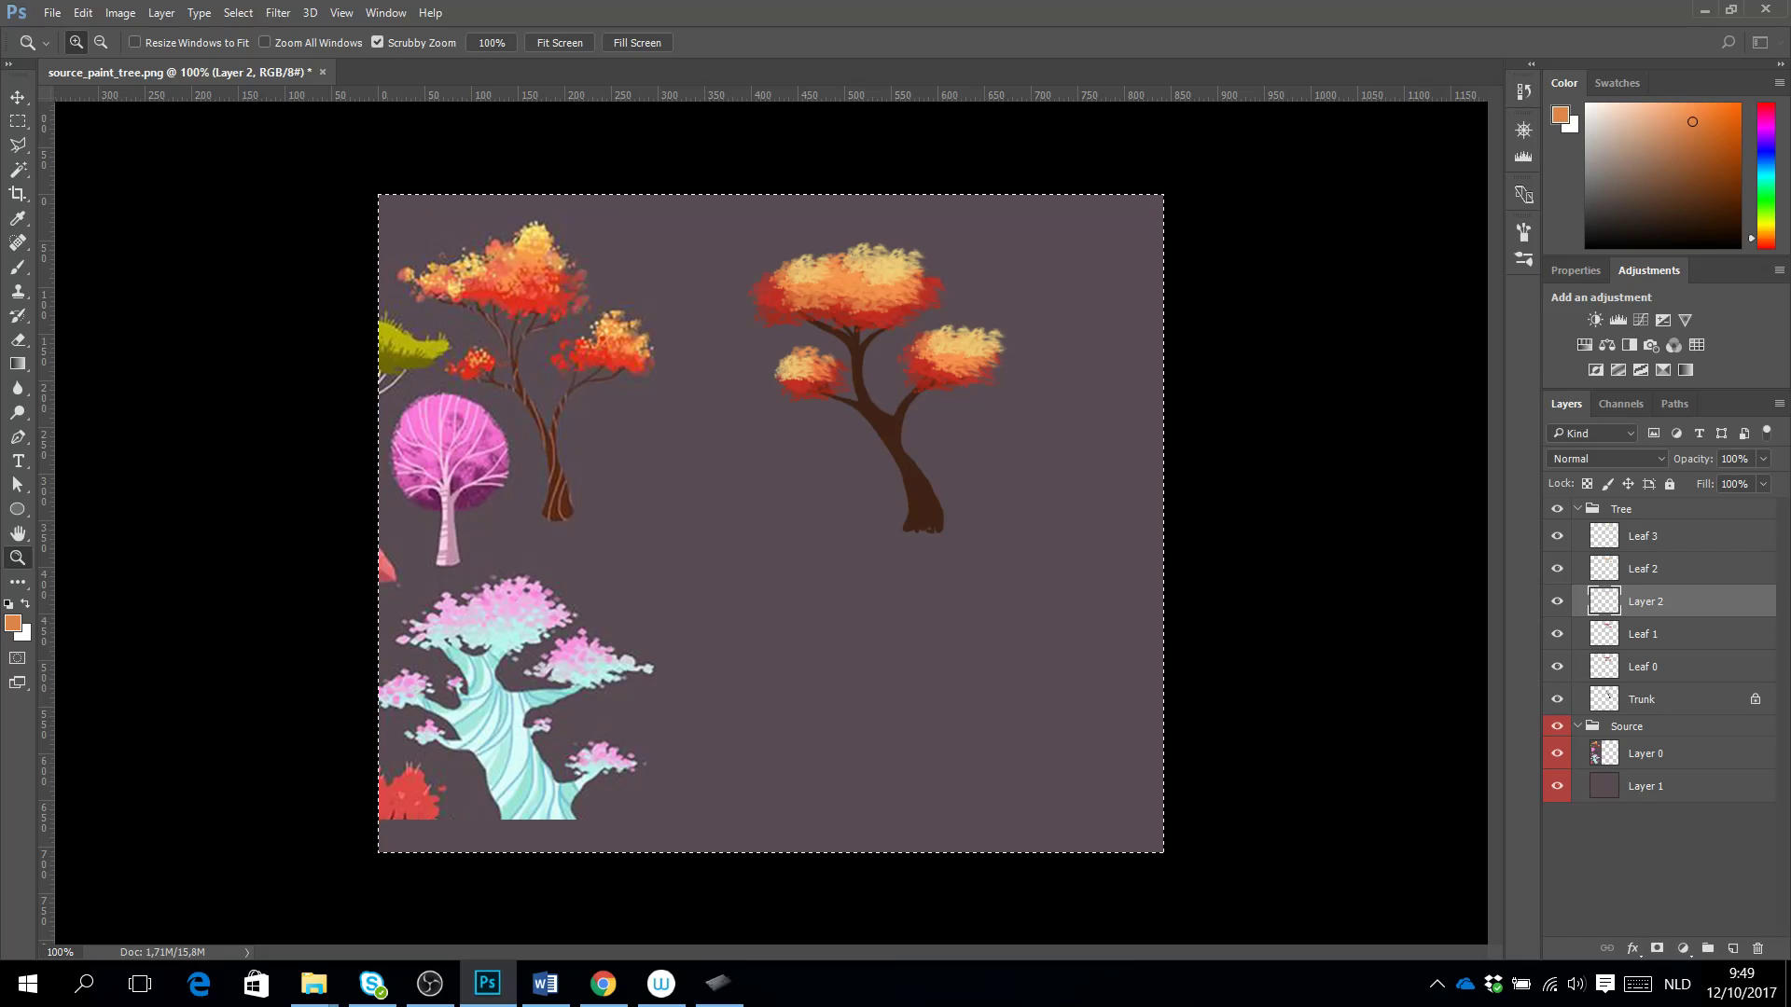
left_click(921, 508)
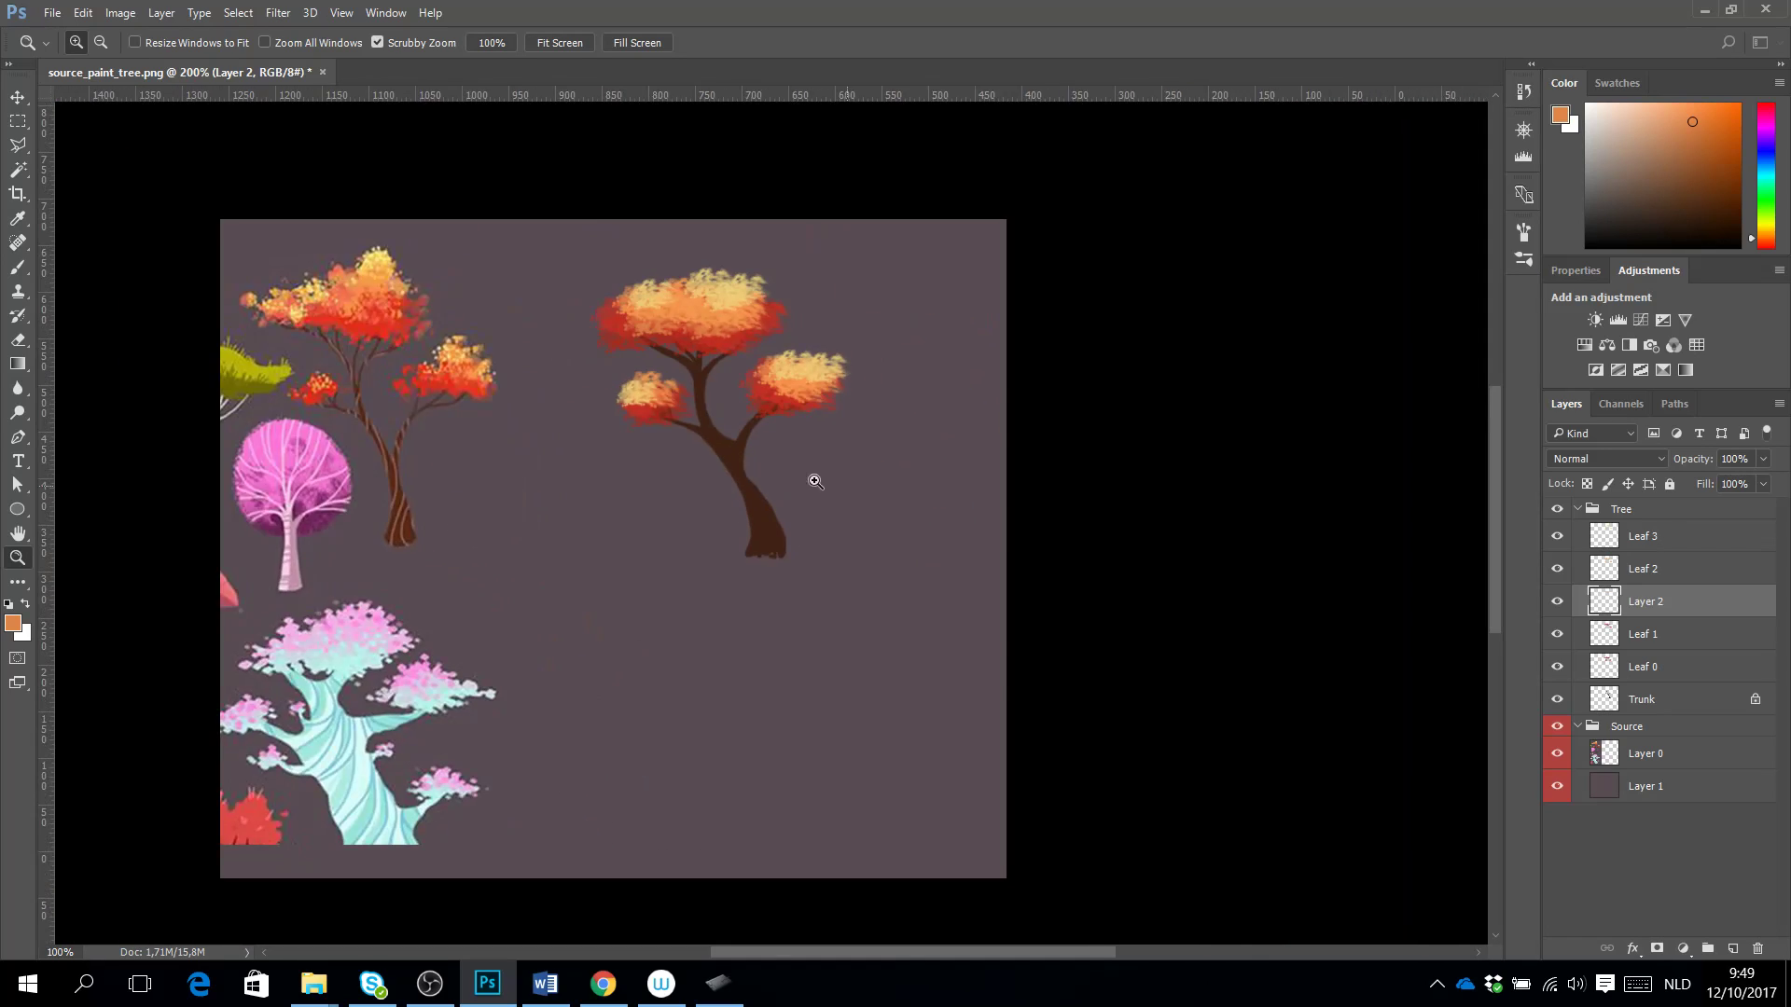
left_click(568, 511, "alt")
key("ctrl+a")
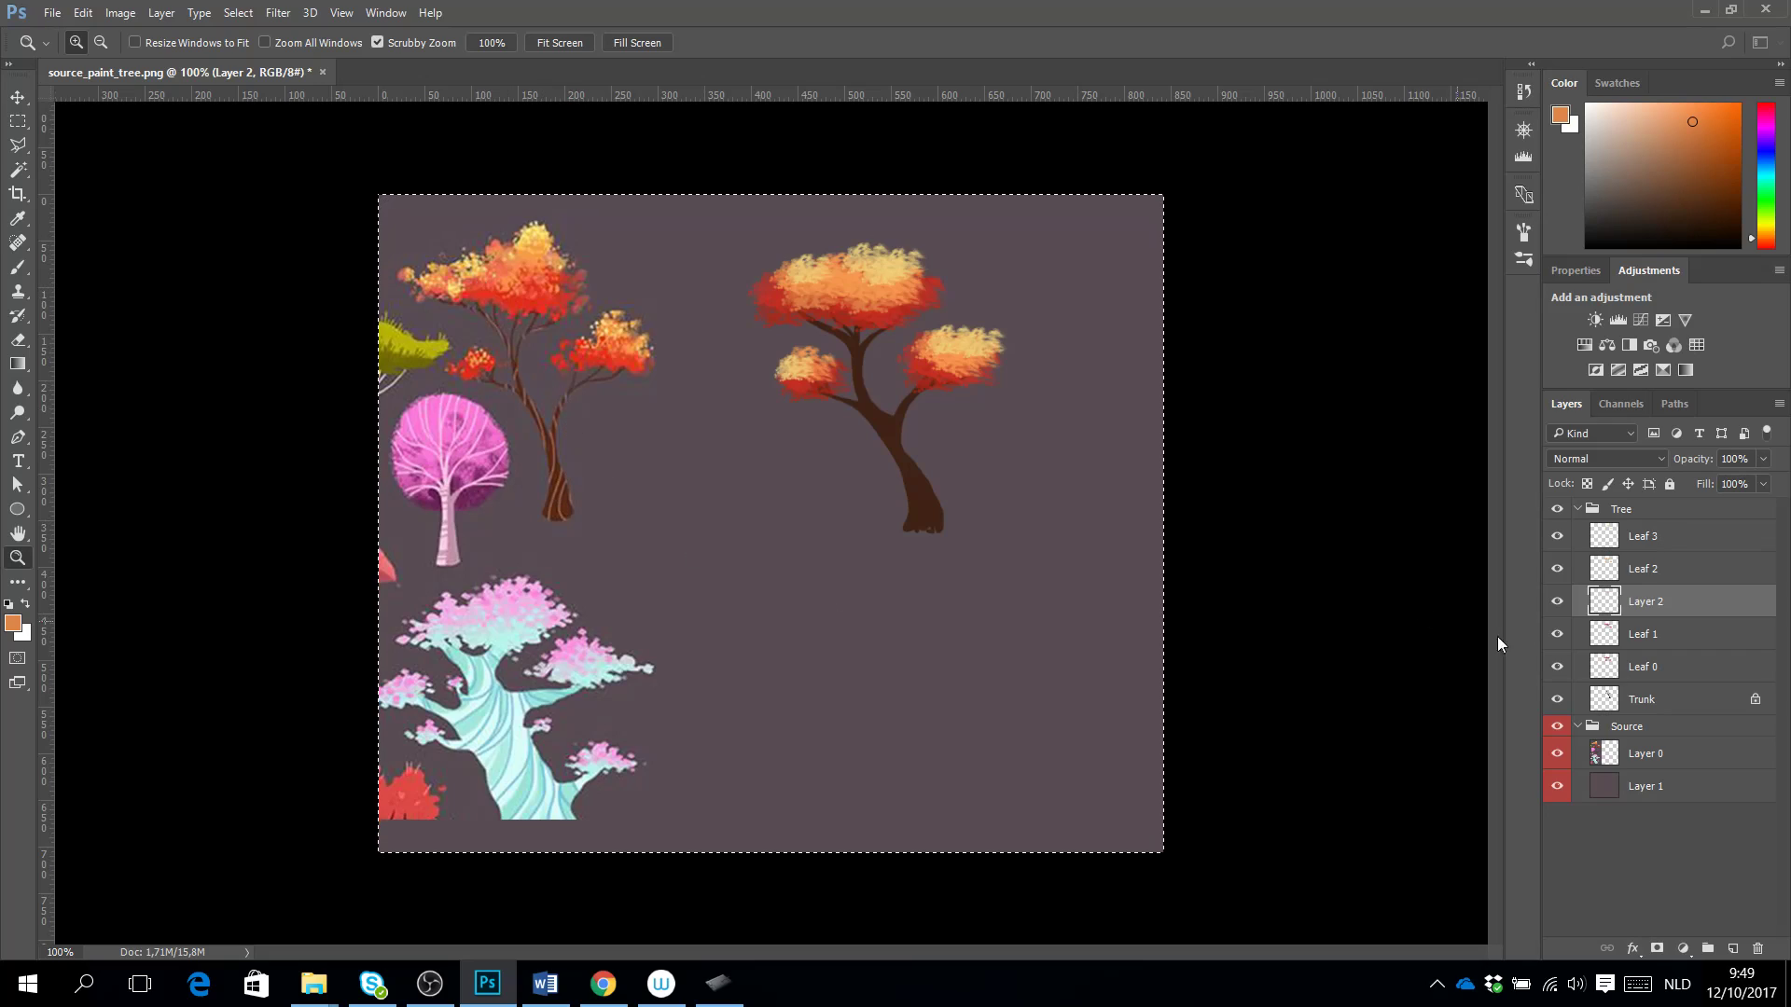
Add a layer named Top Tunk directly above the Trunk layer.
left_click(1676, 703)
left_click(1732, 949)
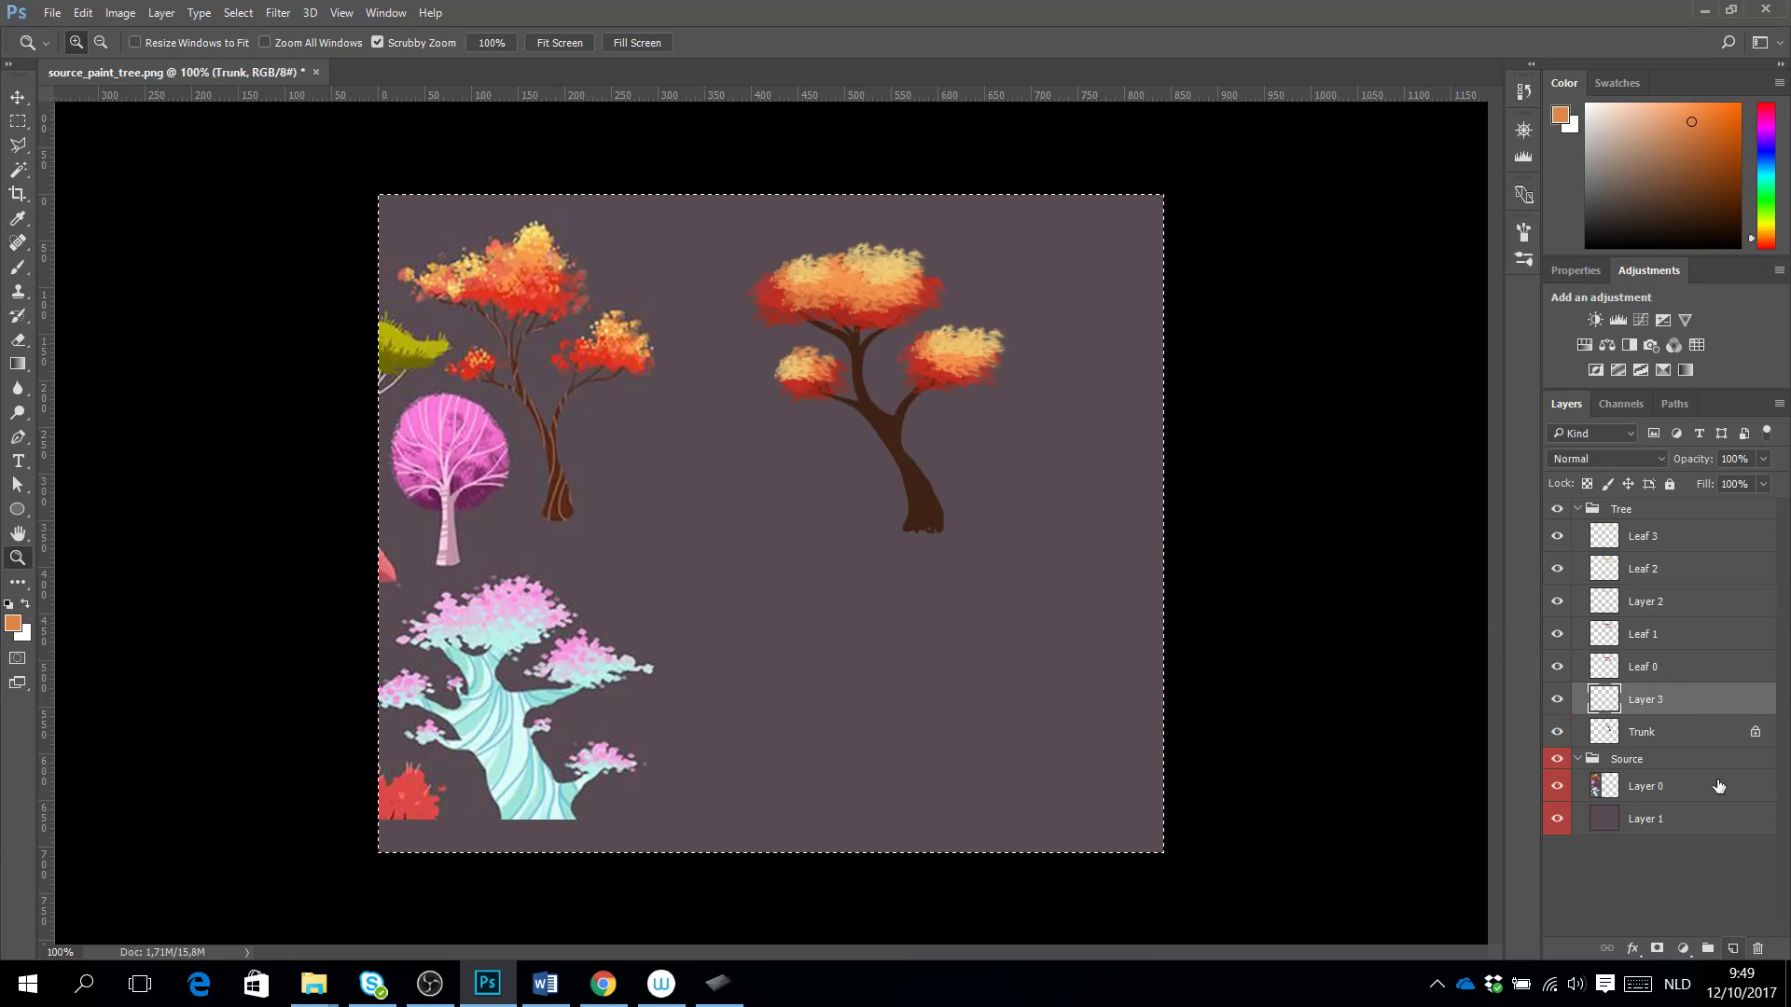
double_click(1646, 700)
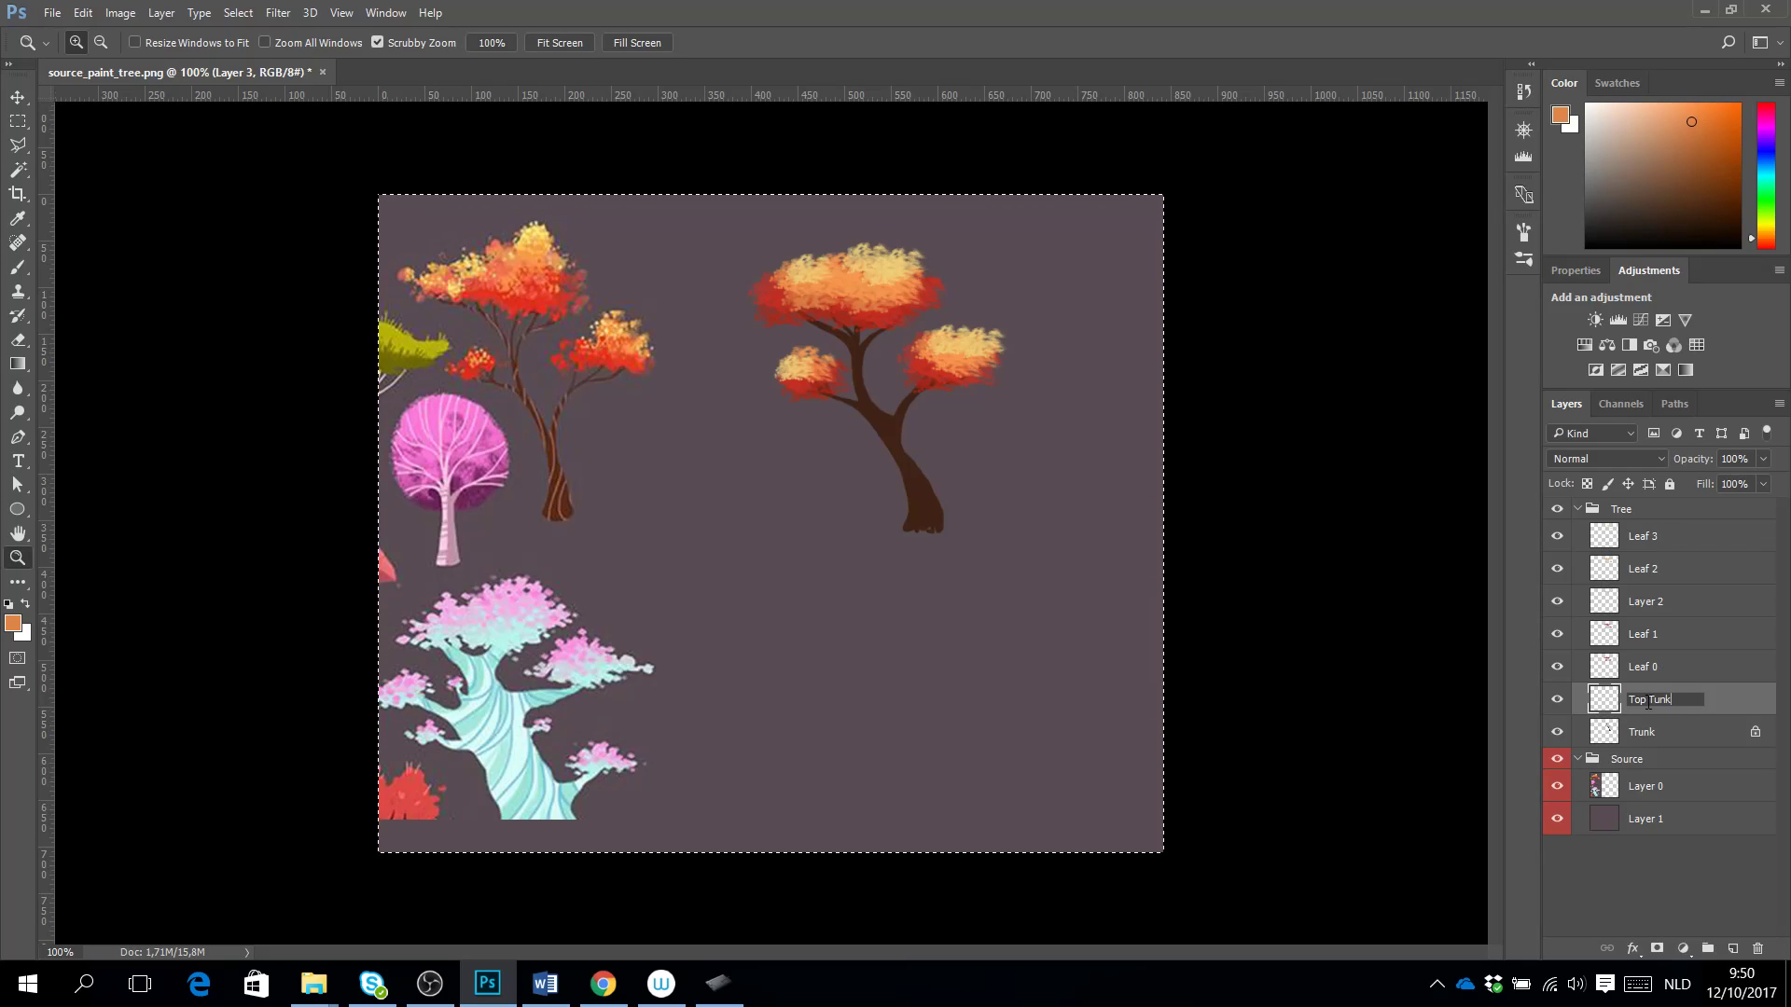
key("Return")
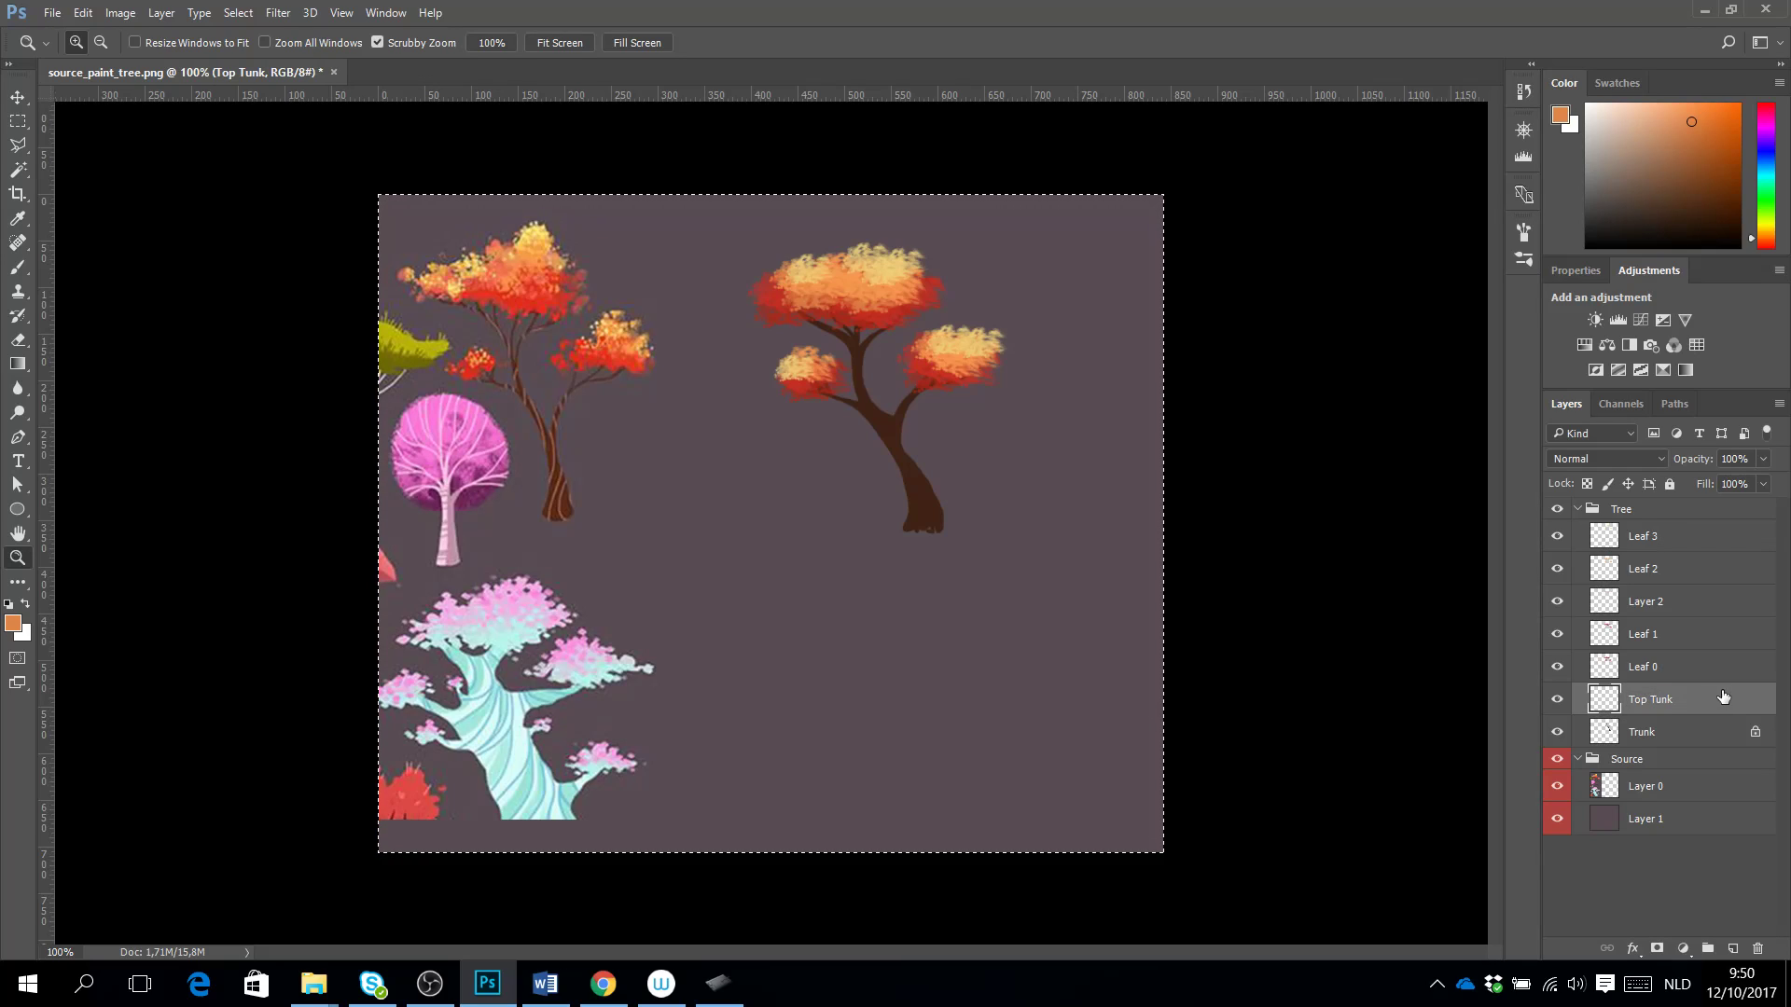
Sample light yellow-orange from the painted tree's left crown as the foreground color.
left_click(968, 494)
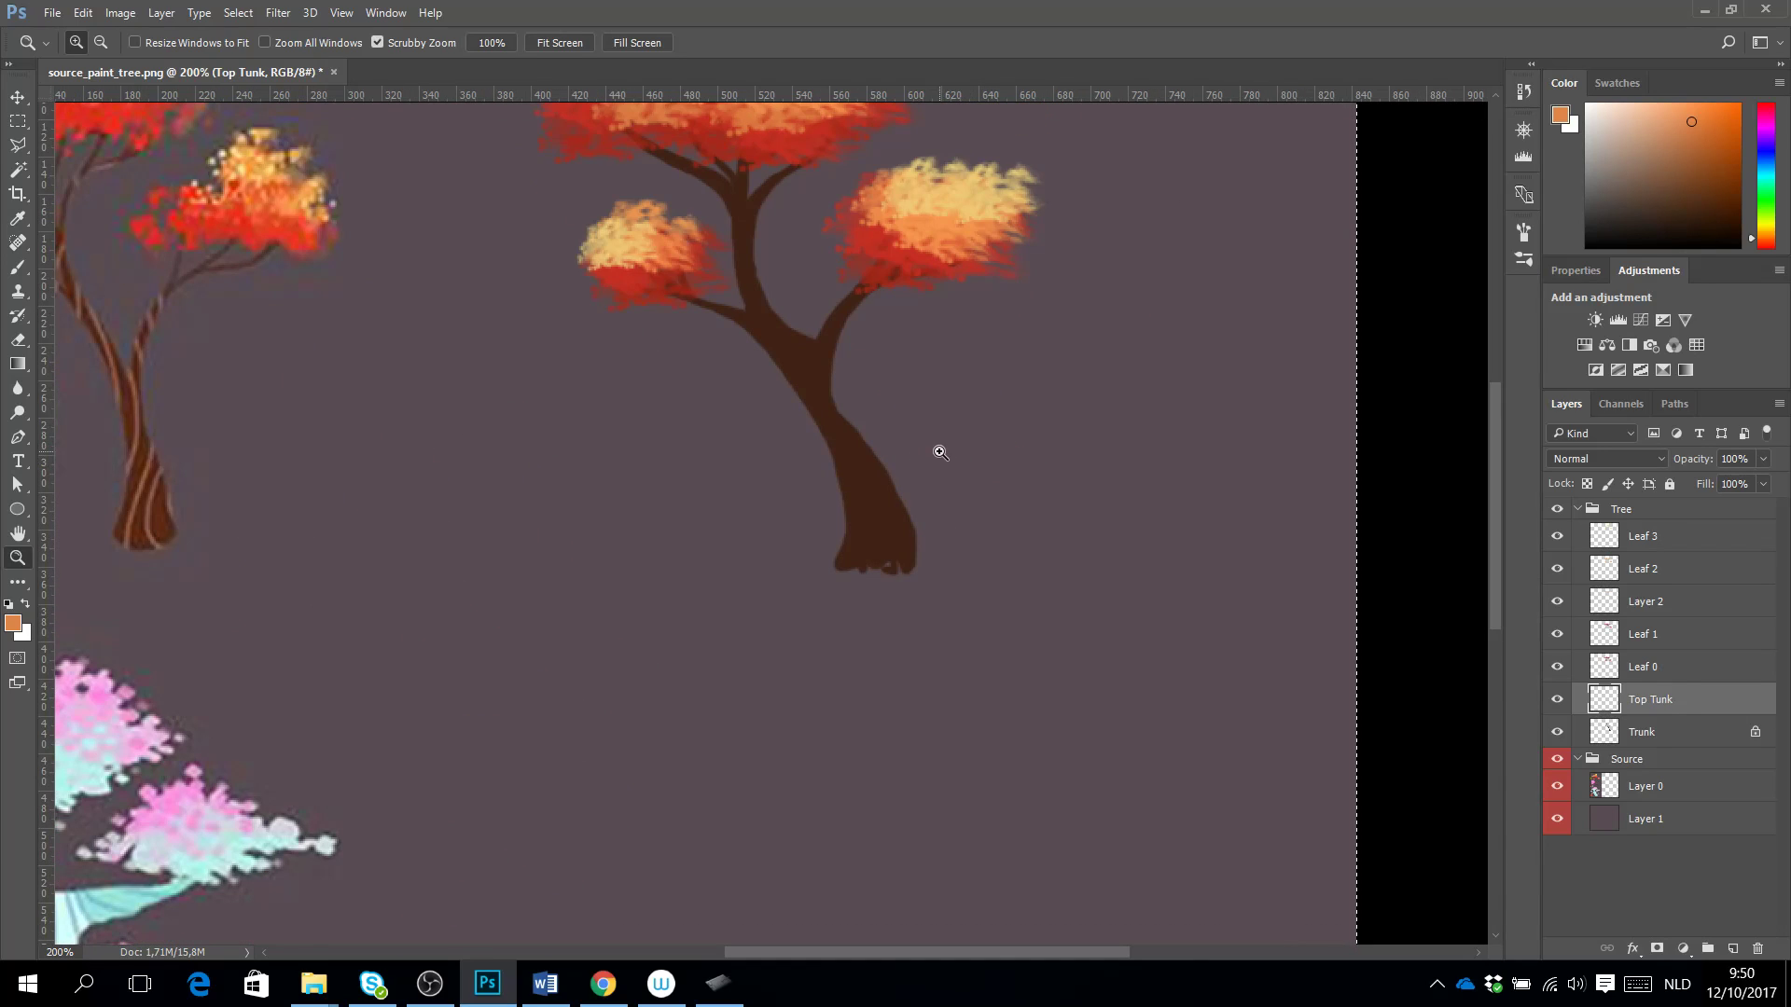
left_click(18, 267)
left_click(18, 218)
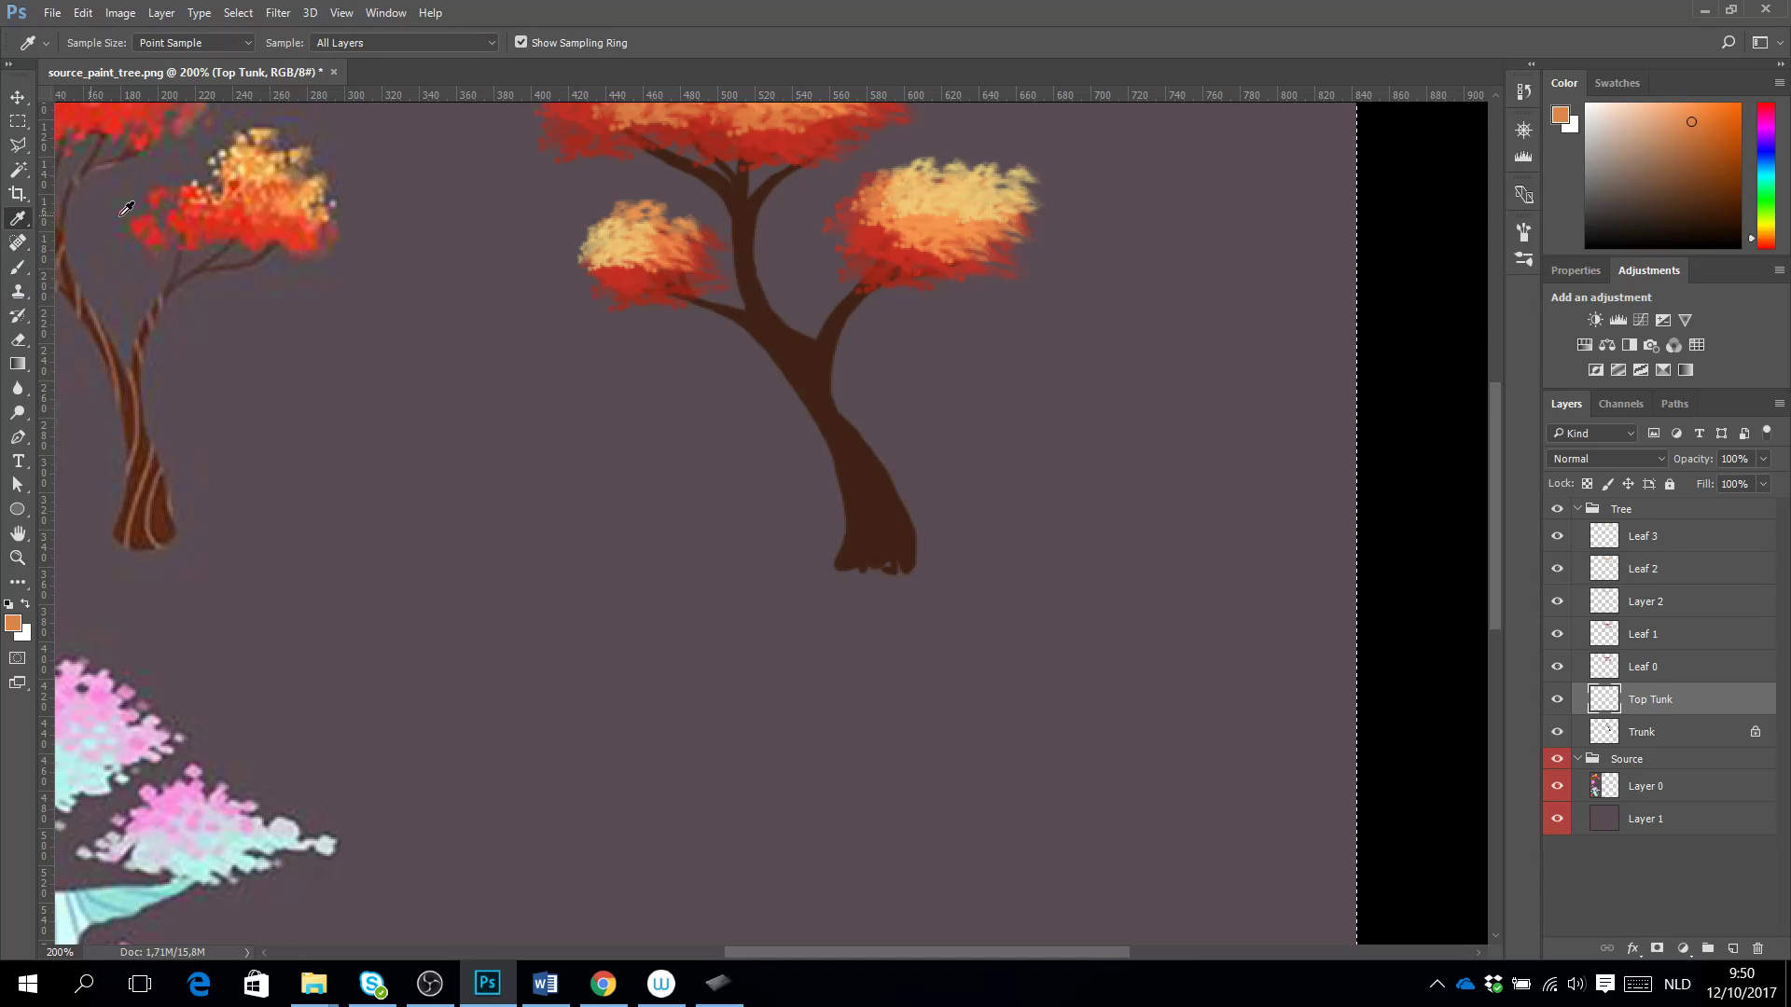
left_click(616, 240)
left_click_drag(939, 348, 862, 457)
left_click(17, 97)
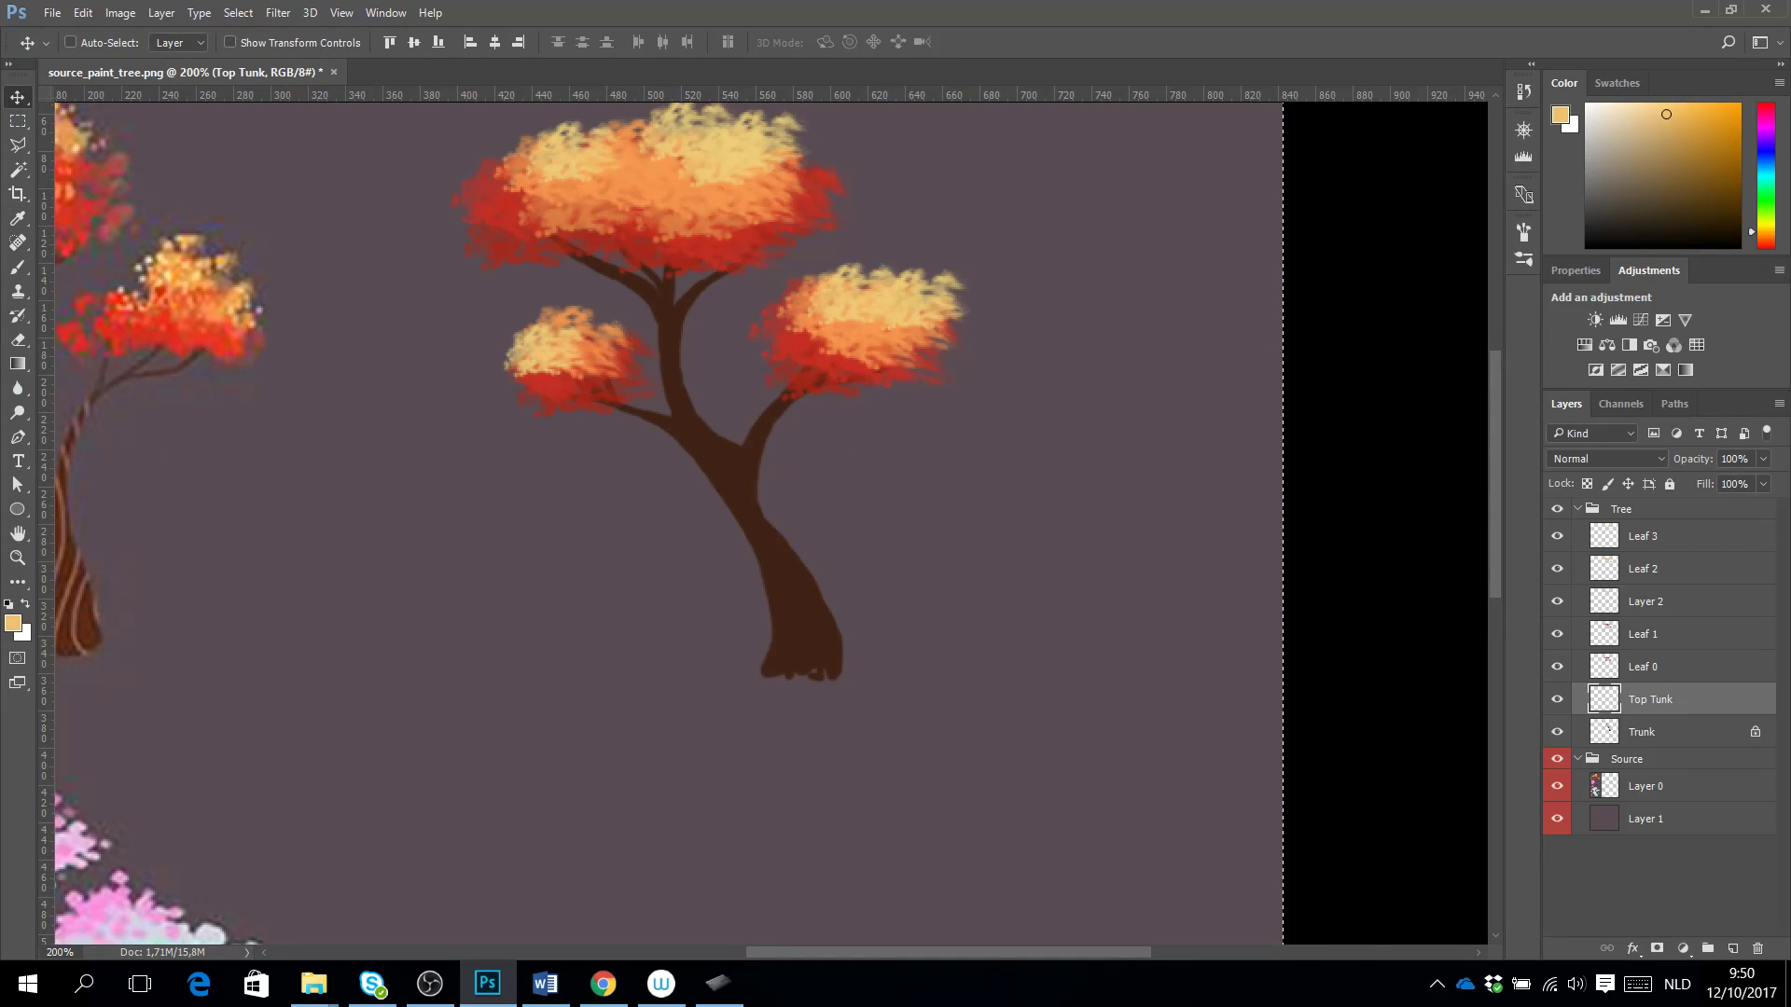
Pick a hard round brush preset and reduce its size to 3 px for the trunk detail.
left_click(1517, 261)
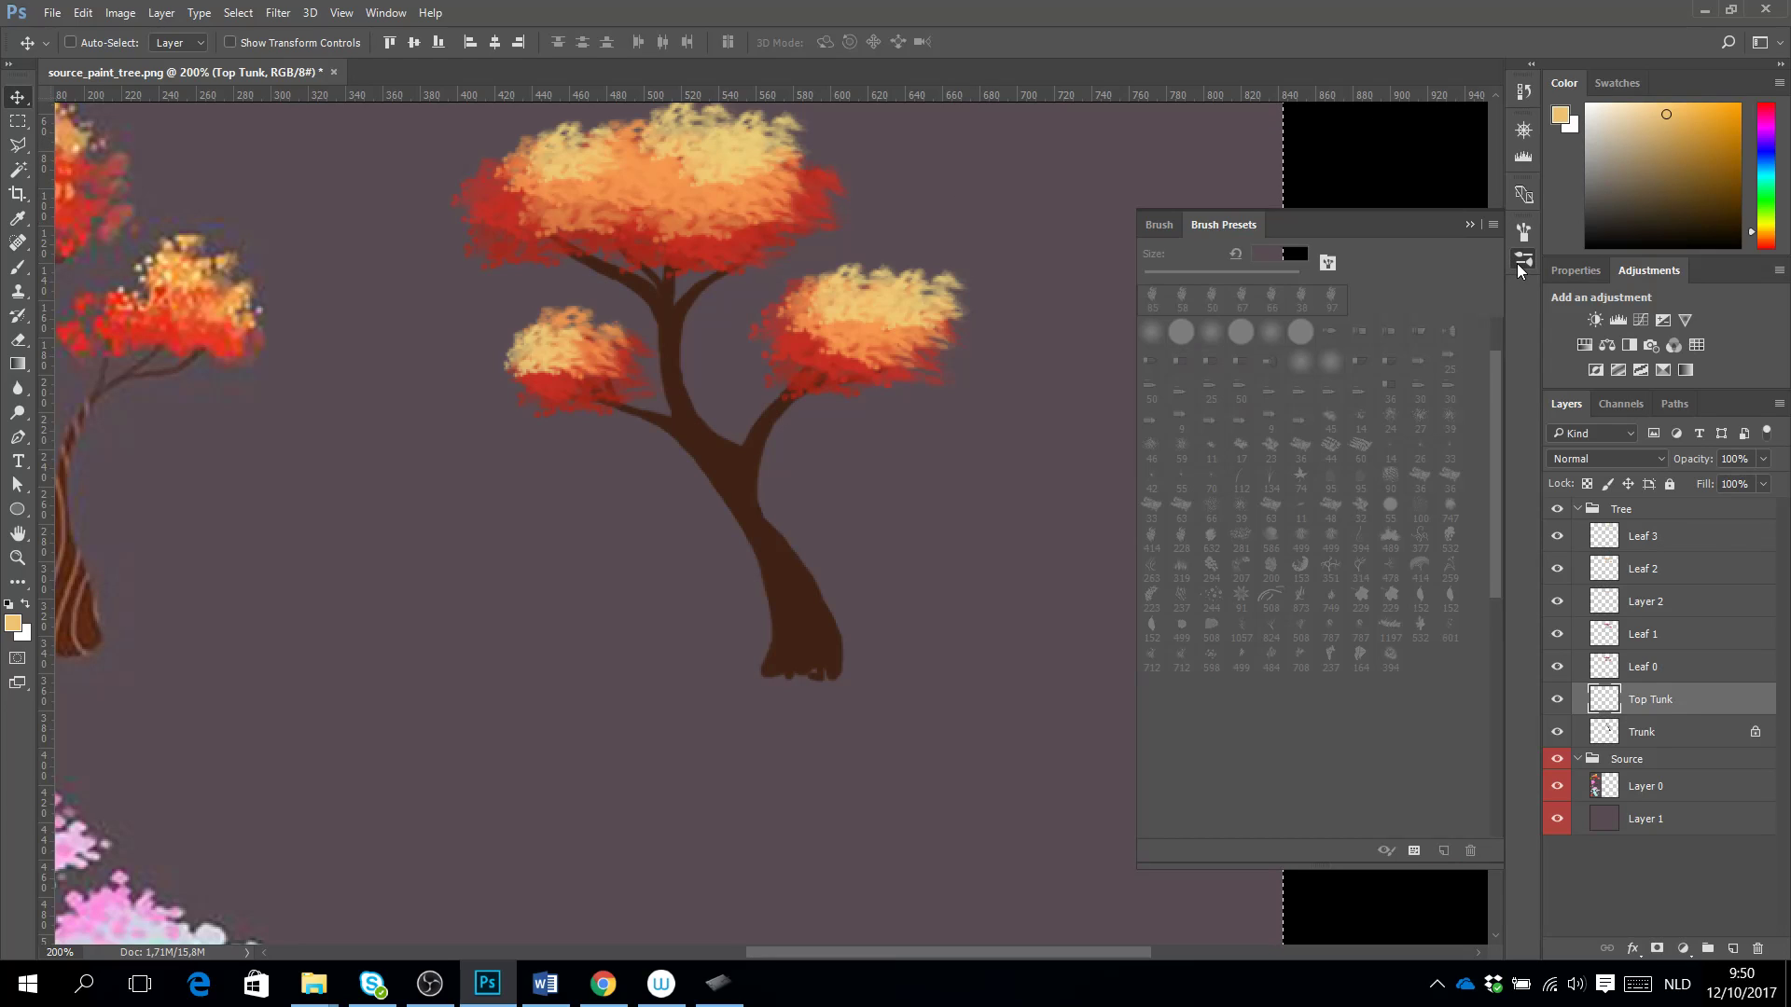
left_click(1159, 225)
key("b")
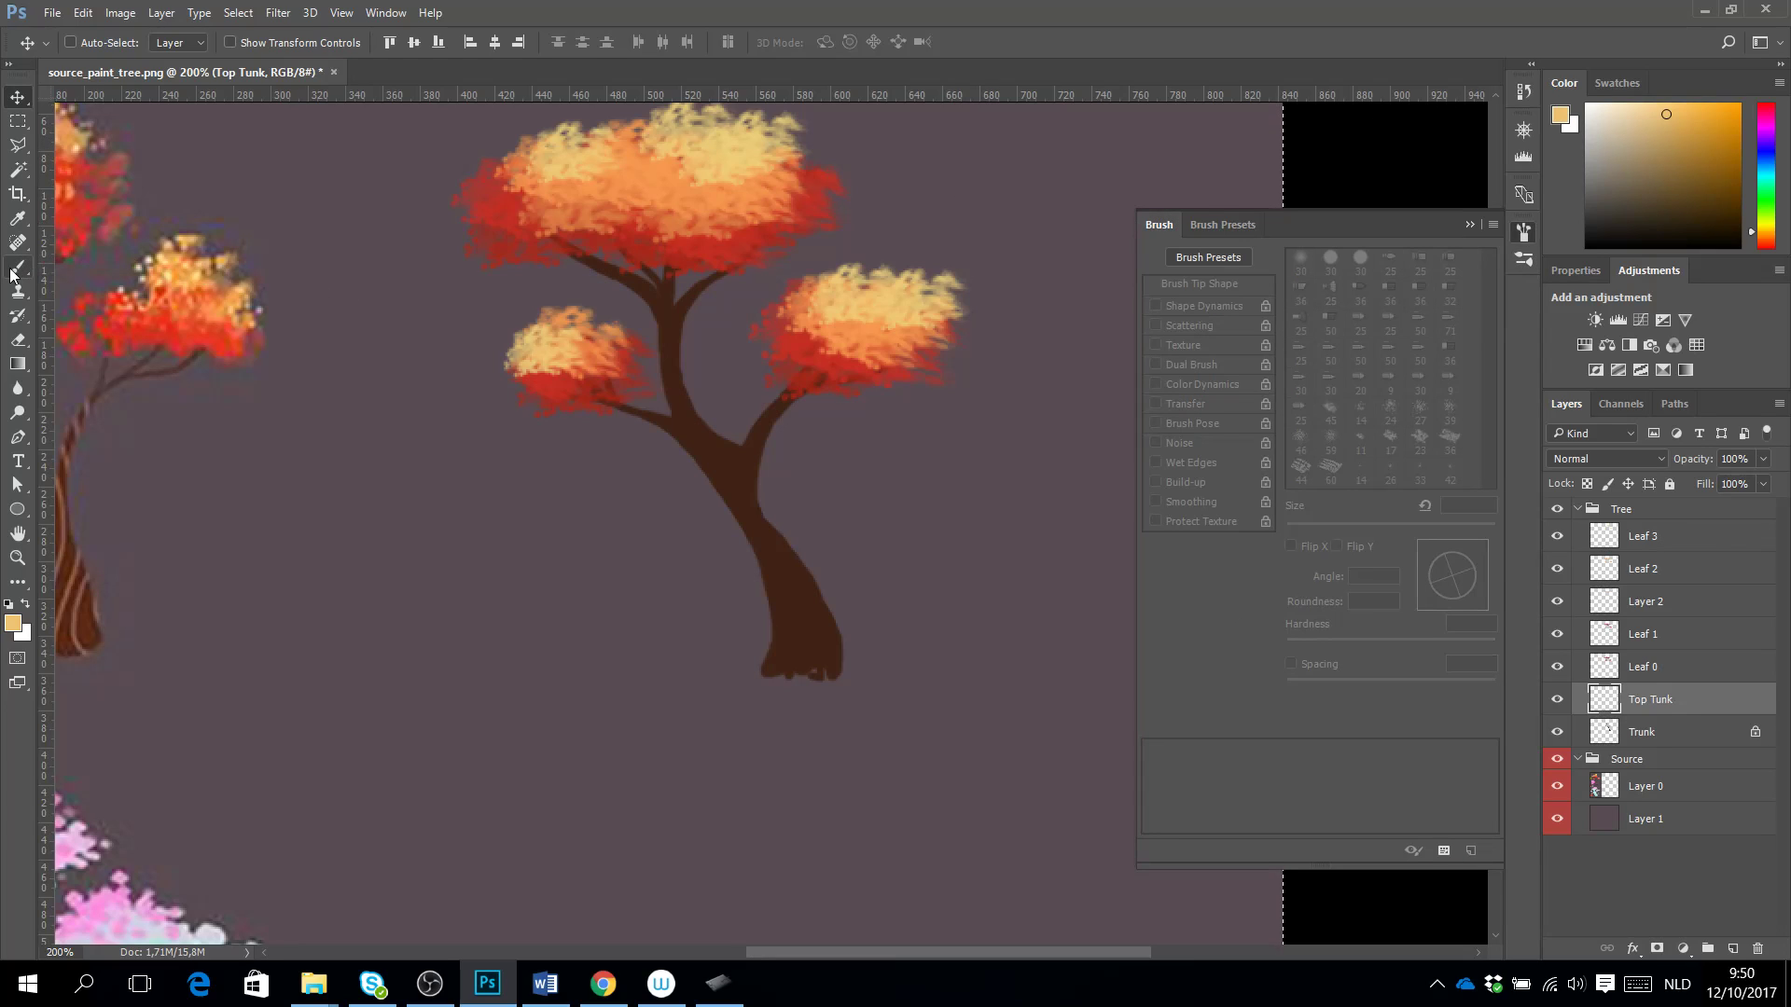
left_click(1223, 225)
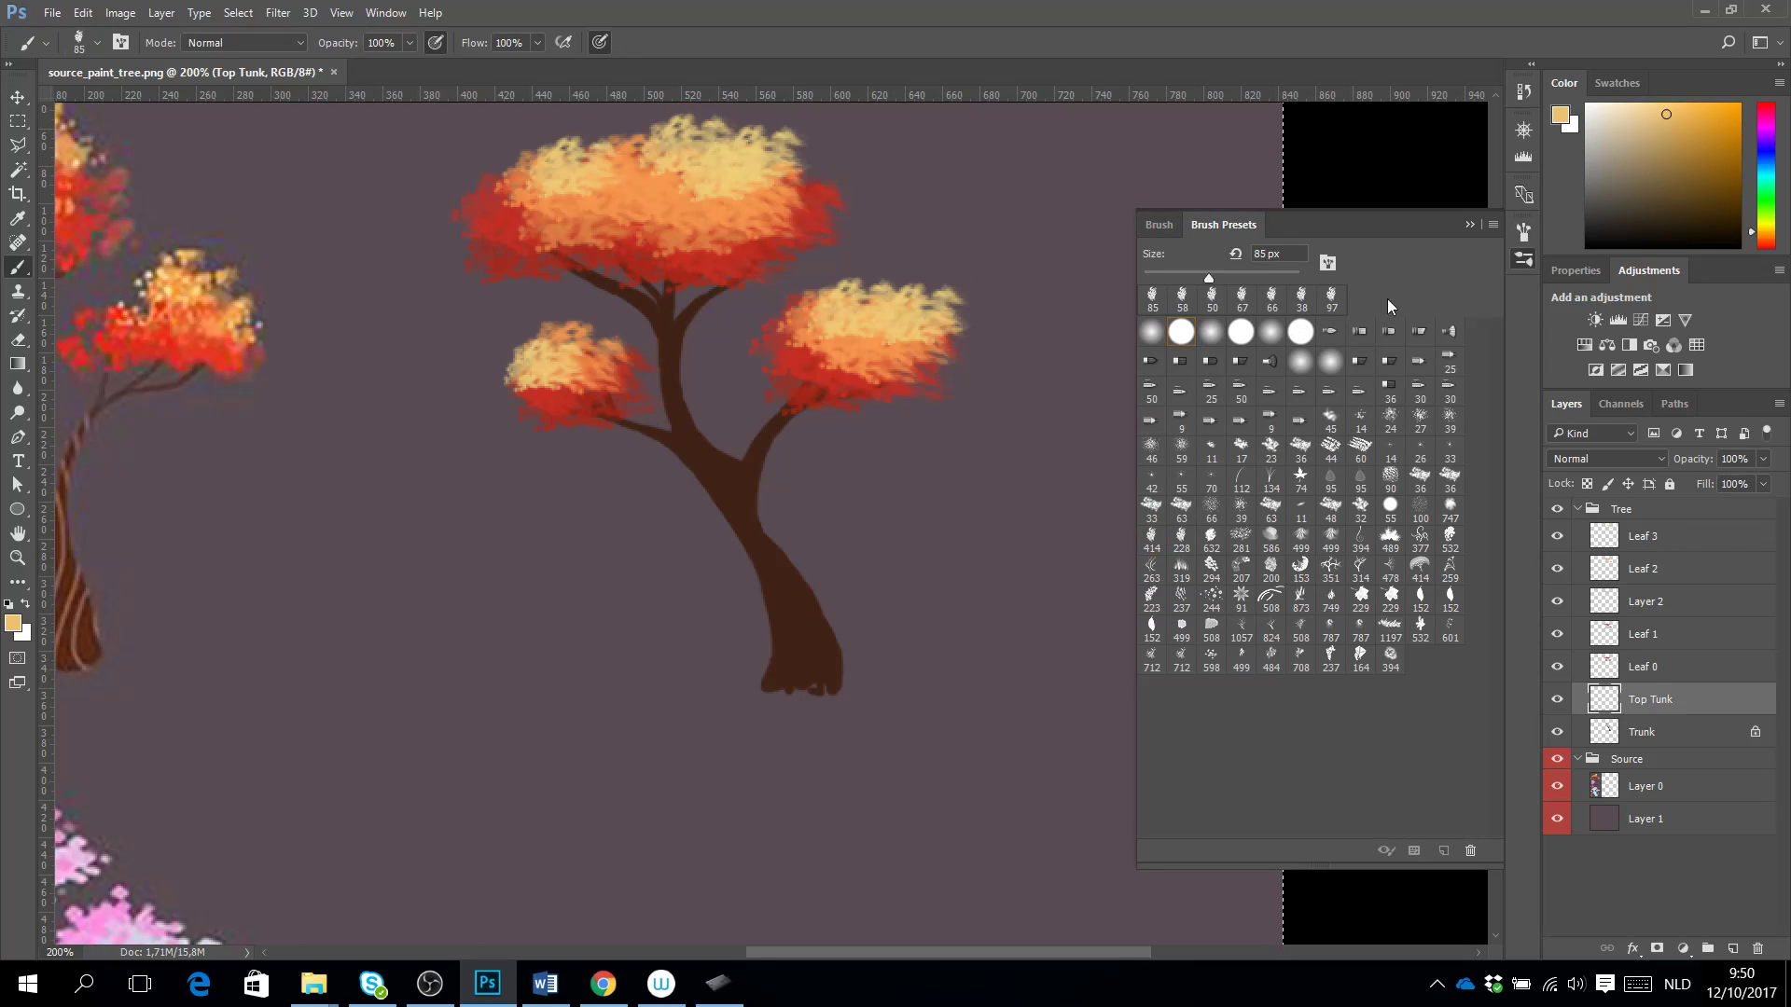
left_click(1469, 225)
key("bracketleft")
key("bracketleft")
key("bracketleft")
key("bracketleft")
key("bracketleft")
key("bracketleft")
key("bracketleft")
key("bracketleft")
key("bracketleft")
key("bracketleft")
key("bracketleft")
key("bracketleft")
key("bracketleft")
key("bracketleft")
key("bracketleft")
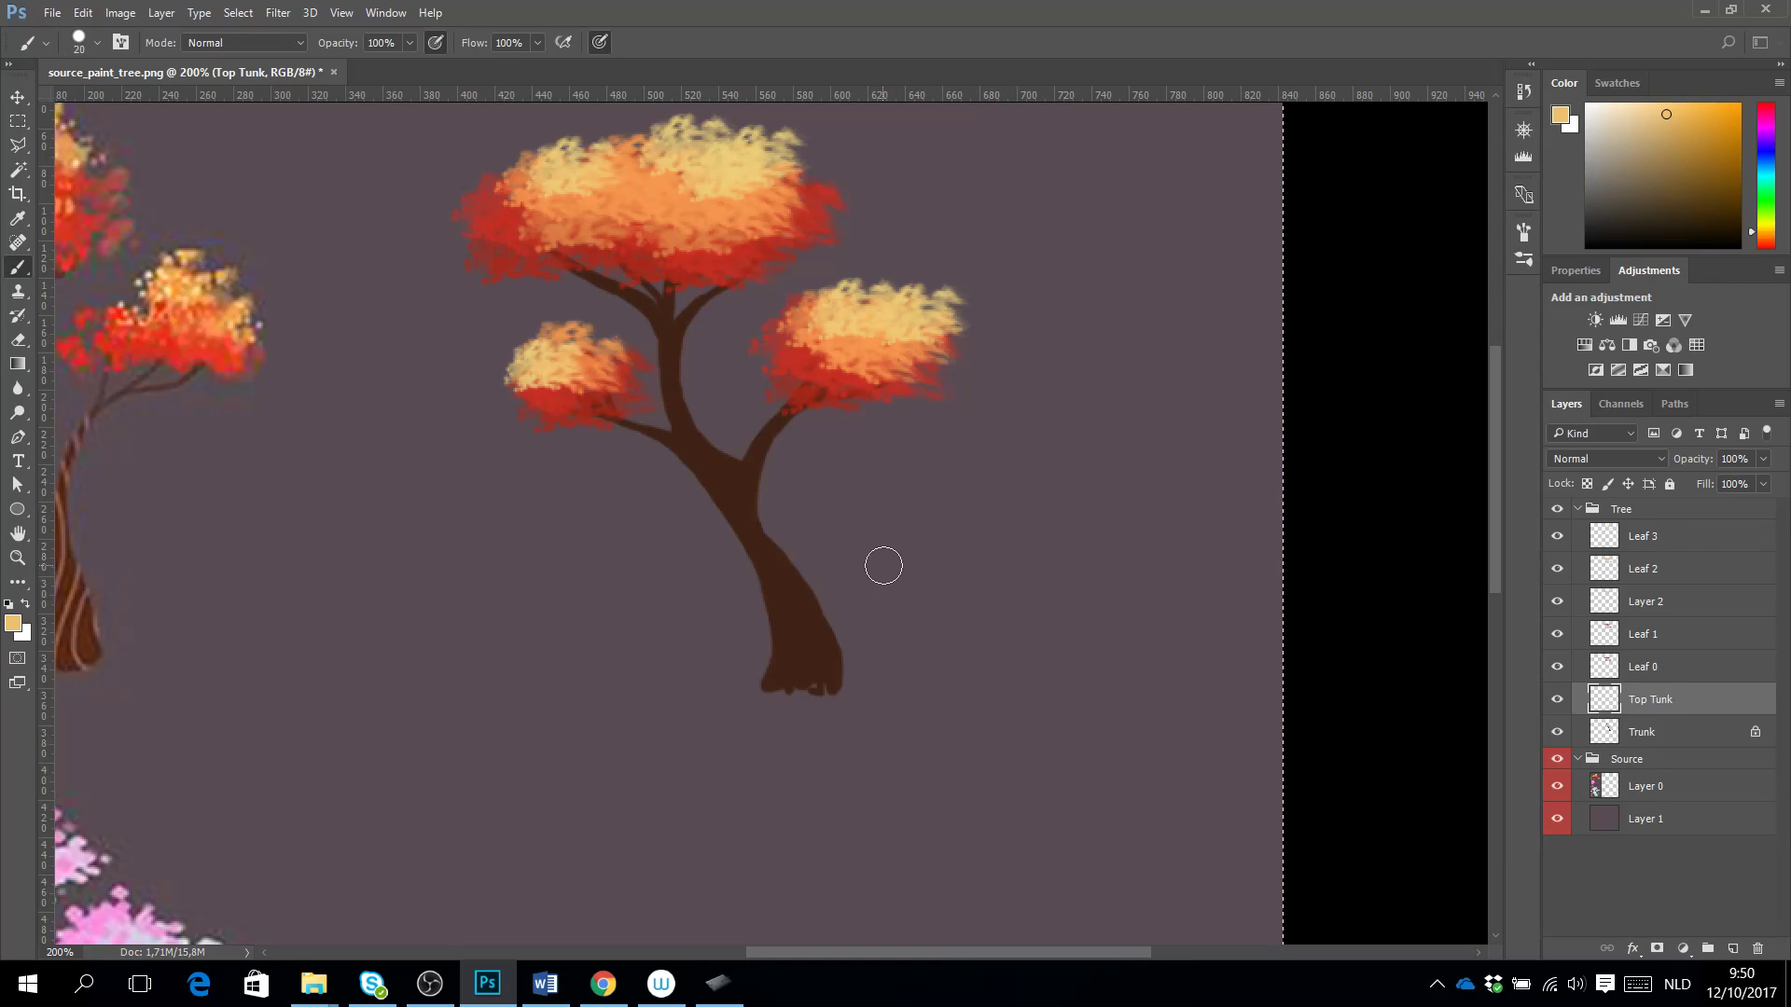
key("bracketleft")
Paint long curved light yellow-orange stripes across the lower and middle trunk on the Top Tunk layer, overshooting its edges.
mouse_move(842, 736)
left_mouse_down()
mouse_move(814, 658)
mouse_move(855, 579)
left_mouse_up()
mouse_move(795, 751)
left_mouse_down()
mouse_move(773, 717)
mouse_move(795, 539)
mouse_move(772, 529)
left_mouse_up()
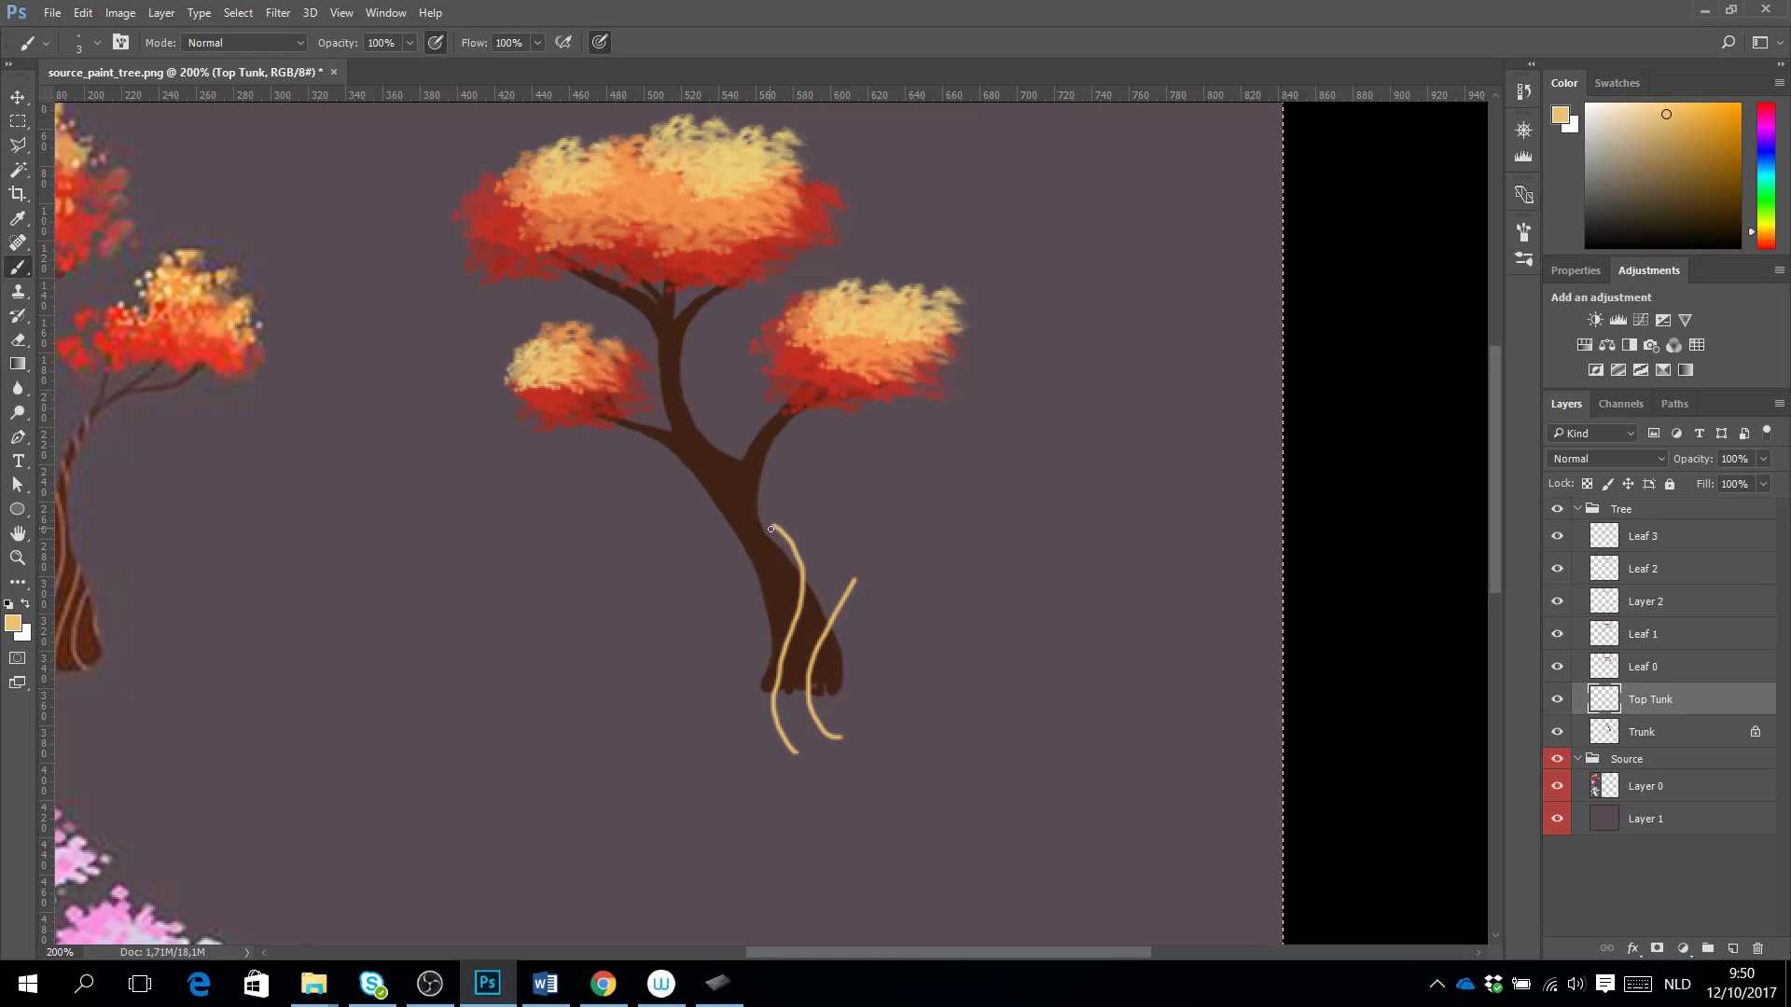
mouse_move(747, 642)
left_mouse_down()
mouse_move(775, 552)
mouse_move(758, 495)
mouse_move(659, 415)
mouse_move(626, 369)
mouse_move(643, 343)
mouse_move(766, 413)
mouse_move(855, 493)
left_mouse_up()
left_click_drag(726, 421, 812, 474)
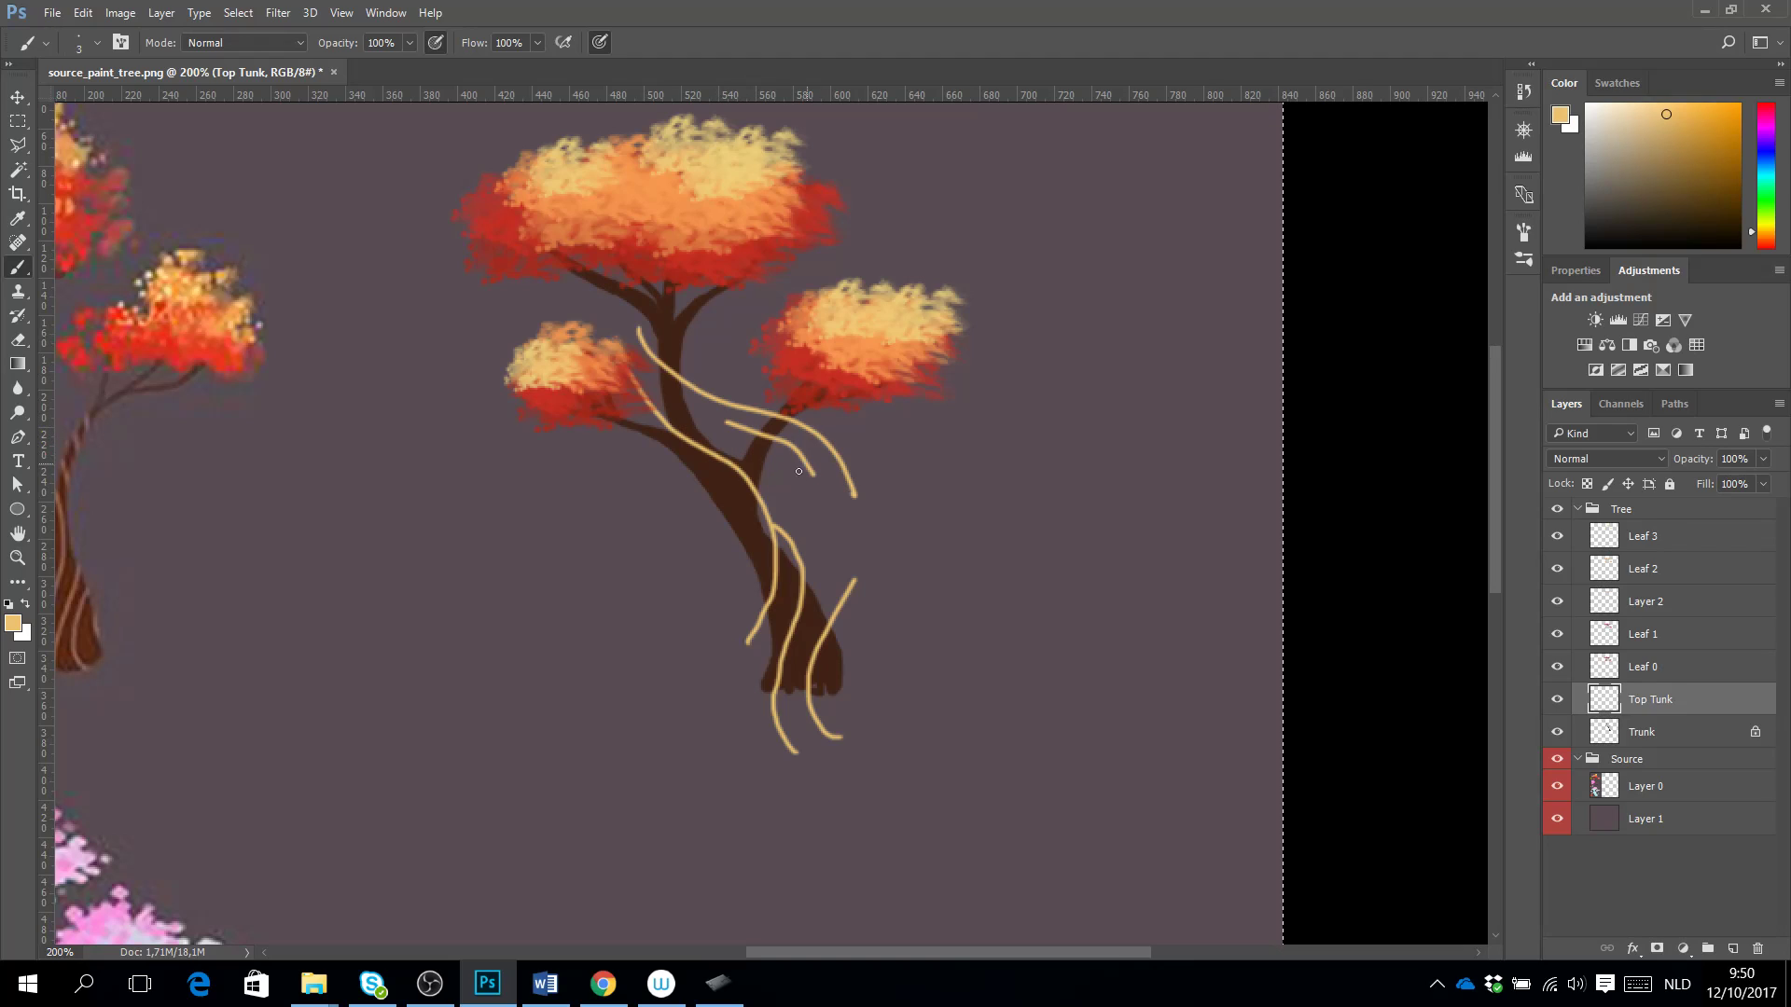
mouse_move(640, 470)
left_mouse_down()
mouse_move(710, 471)
mouse_move(741, 499)
mouse_move(731, 593)
left_mouse_up()
left_click_drag(644, 378, 711, 407)
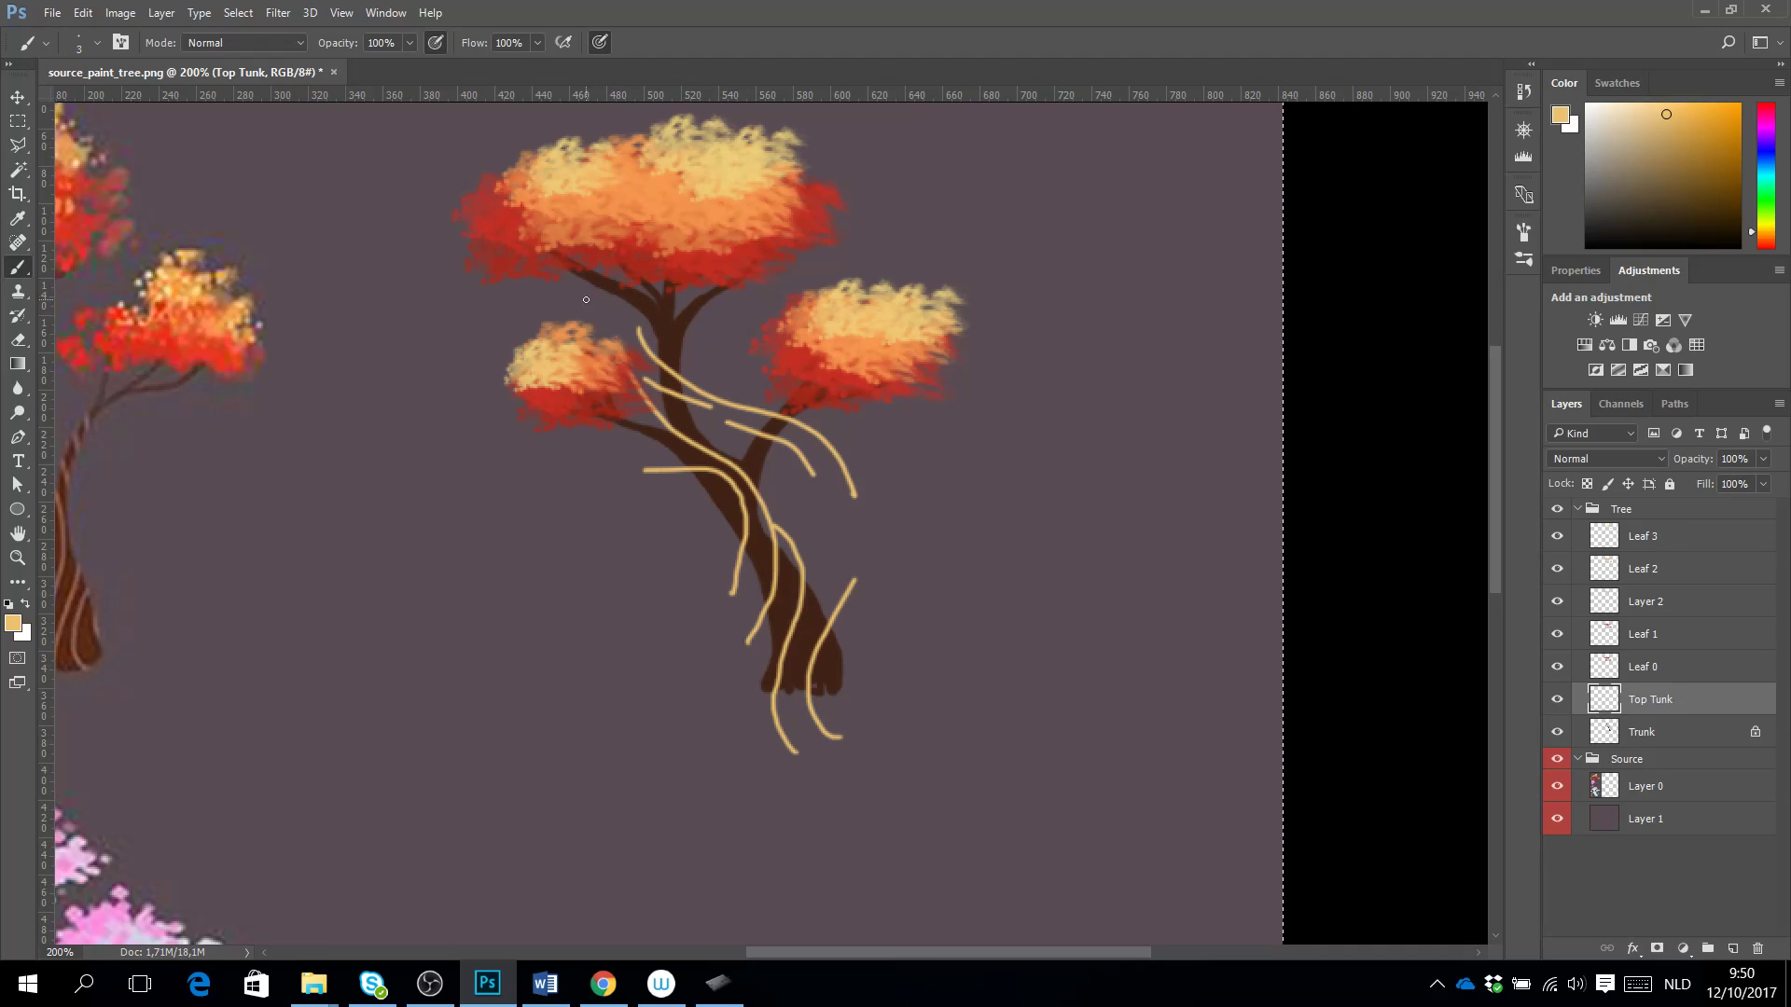
Paint curved stripes across the upper trunk and the branches beneath the main crown.
left_click_drag(707, 365, 628, 315)
left_click_drag(710, 338, 508, 257)
mouse_move(622, 274)
left_mouse_down()
mouse_move(730, 322)
mouse_move(743, 304)
left_mouse_up()
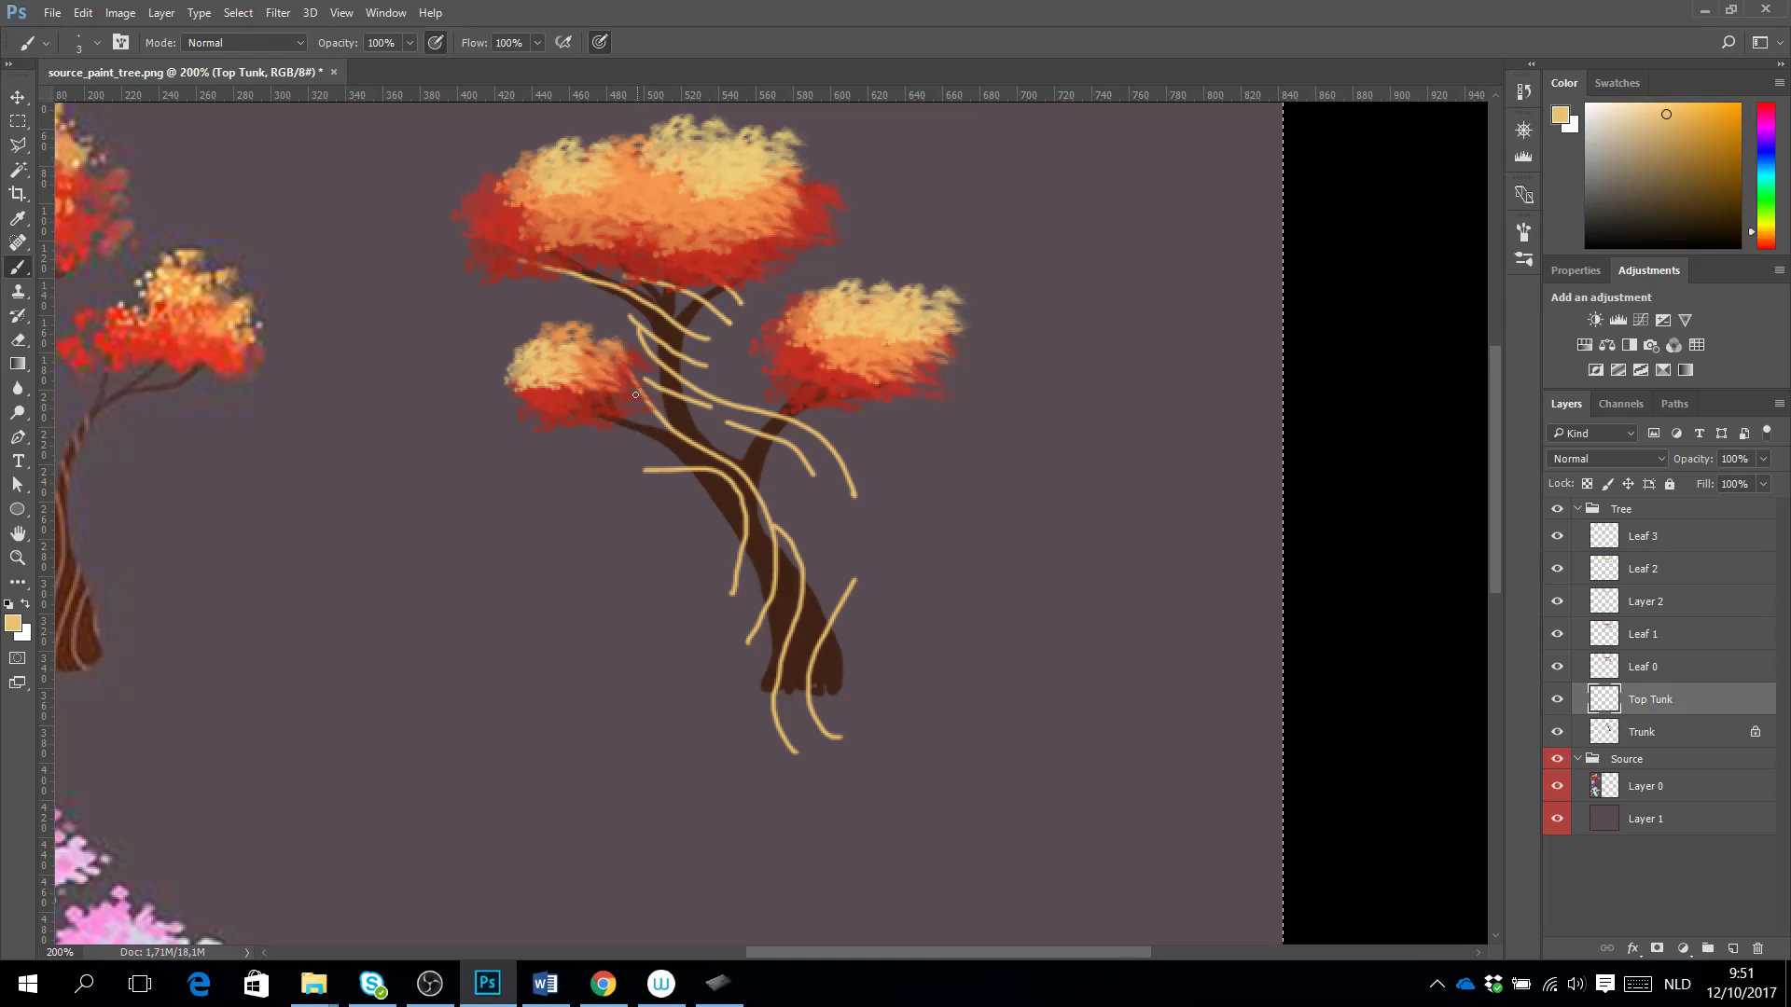
Add short curved stripes across the tree's left side branch and right side branch.
right_click(642, 434)
key("Escape")
right_click(615, 424)
key("Escape")
left_click_drag(791, 479, 764, 457)
right_click(732, 444)
key("Escape")
left_click_drag(723, 443, 770, 452)
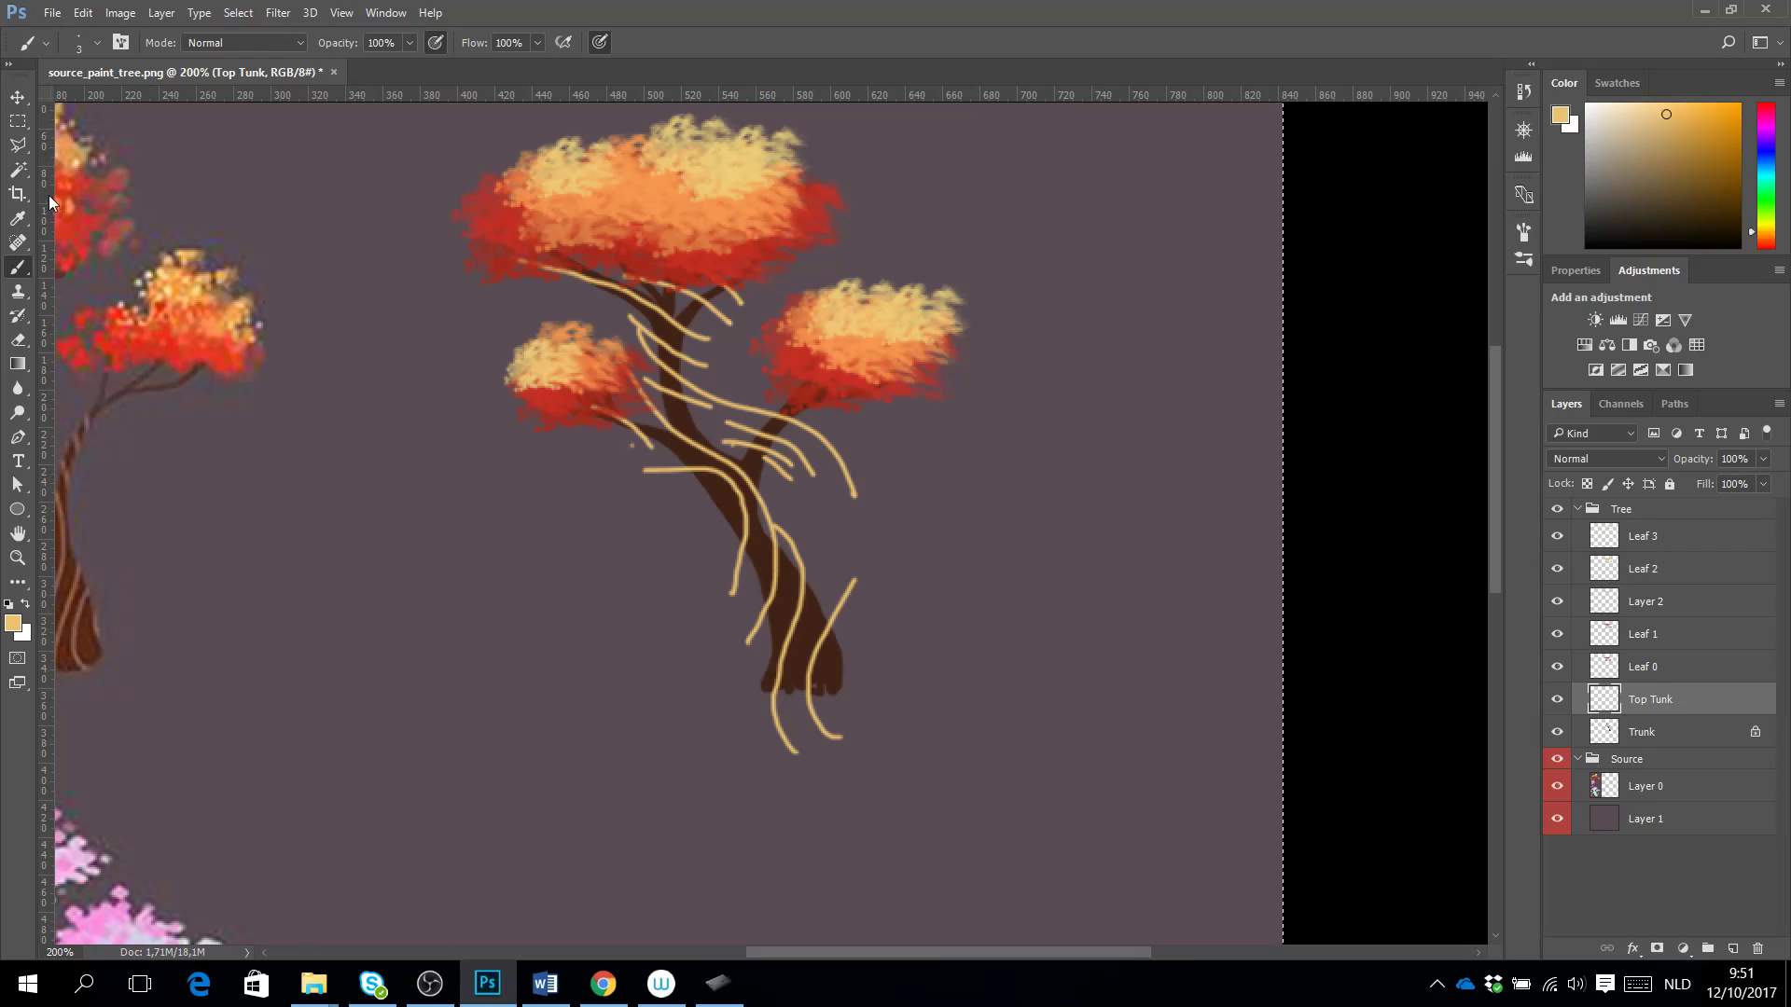
Select the brown trunk shape on the Trunk layer with the Magic Wand tool.
left_click(17, 169)
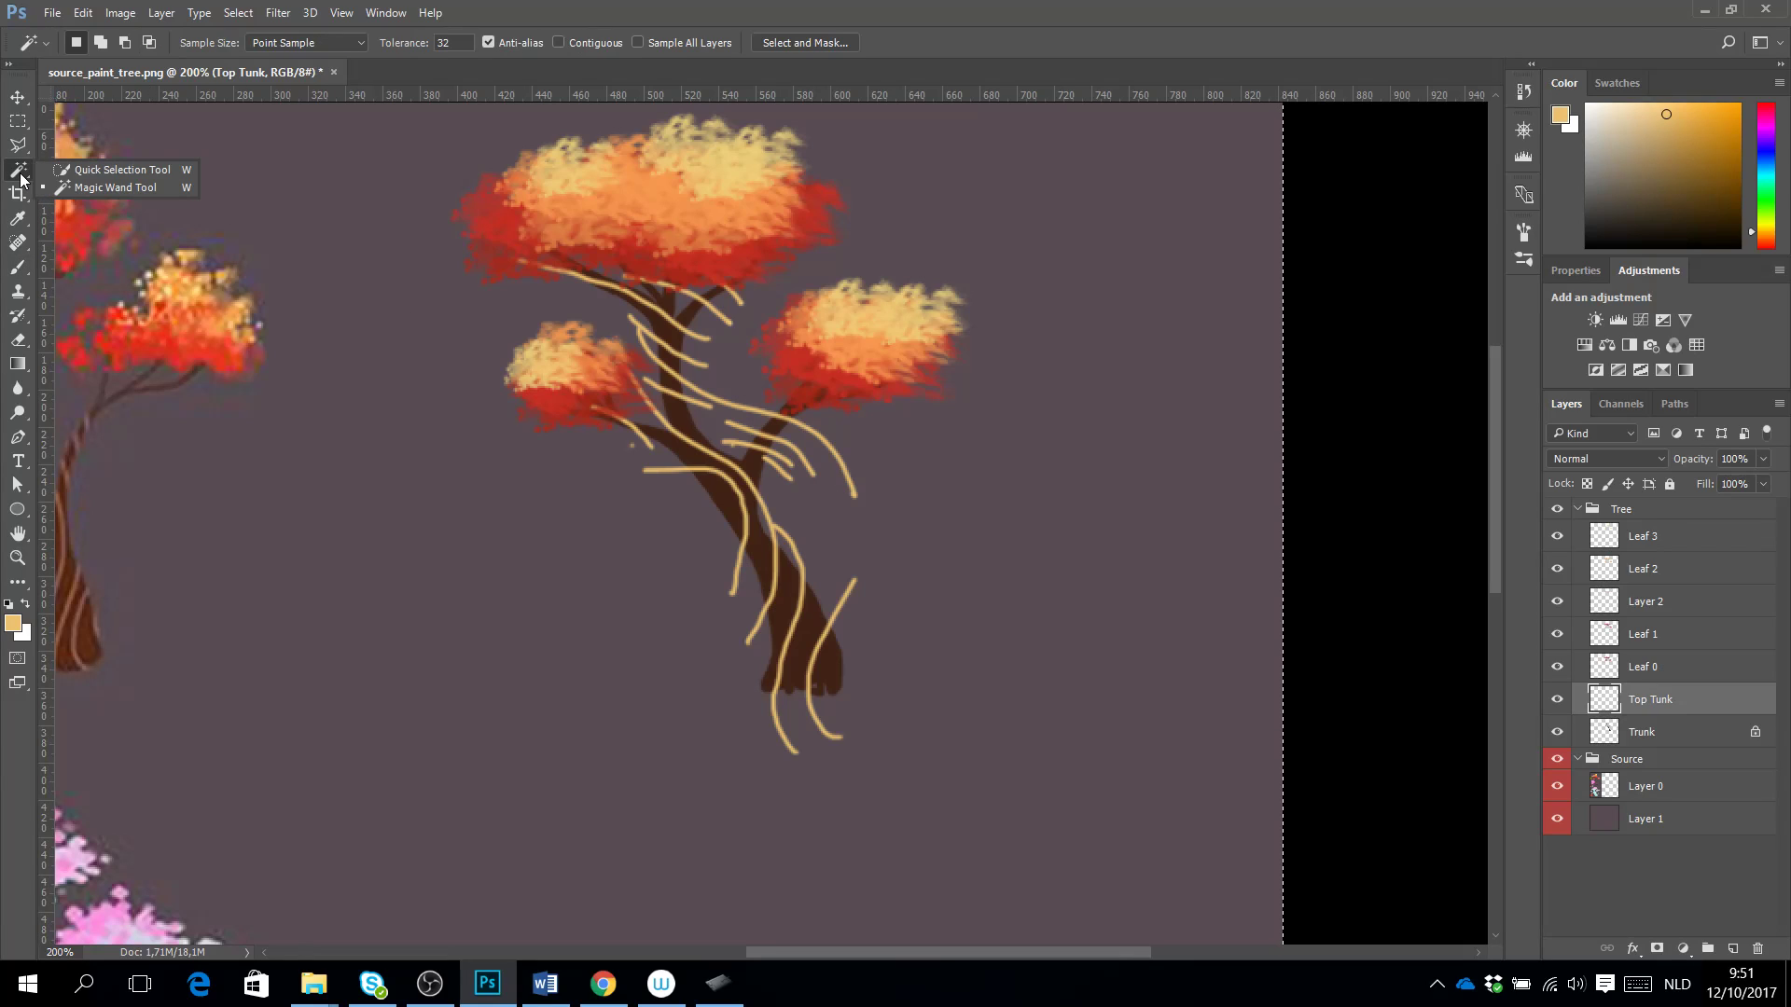
left_click(90, 189)
left_click(1635, 737)
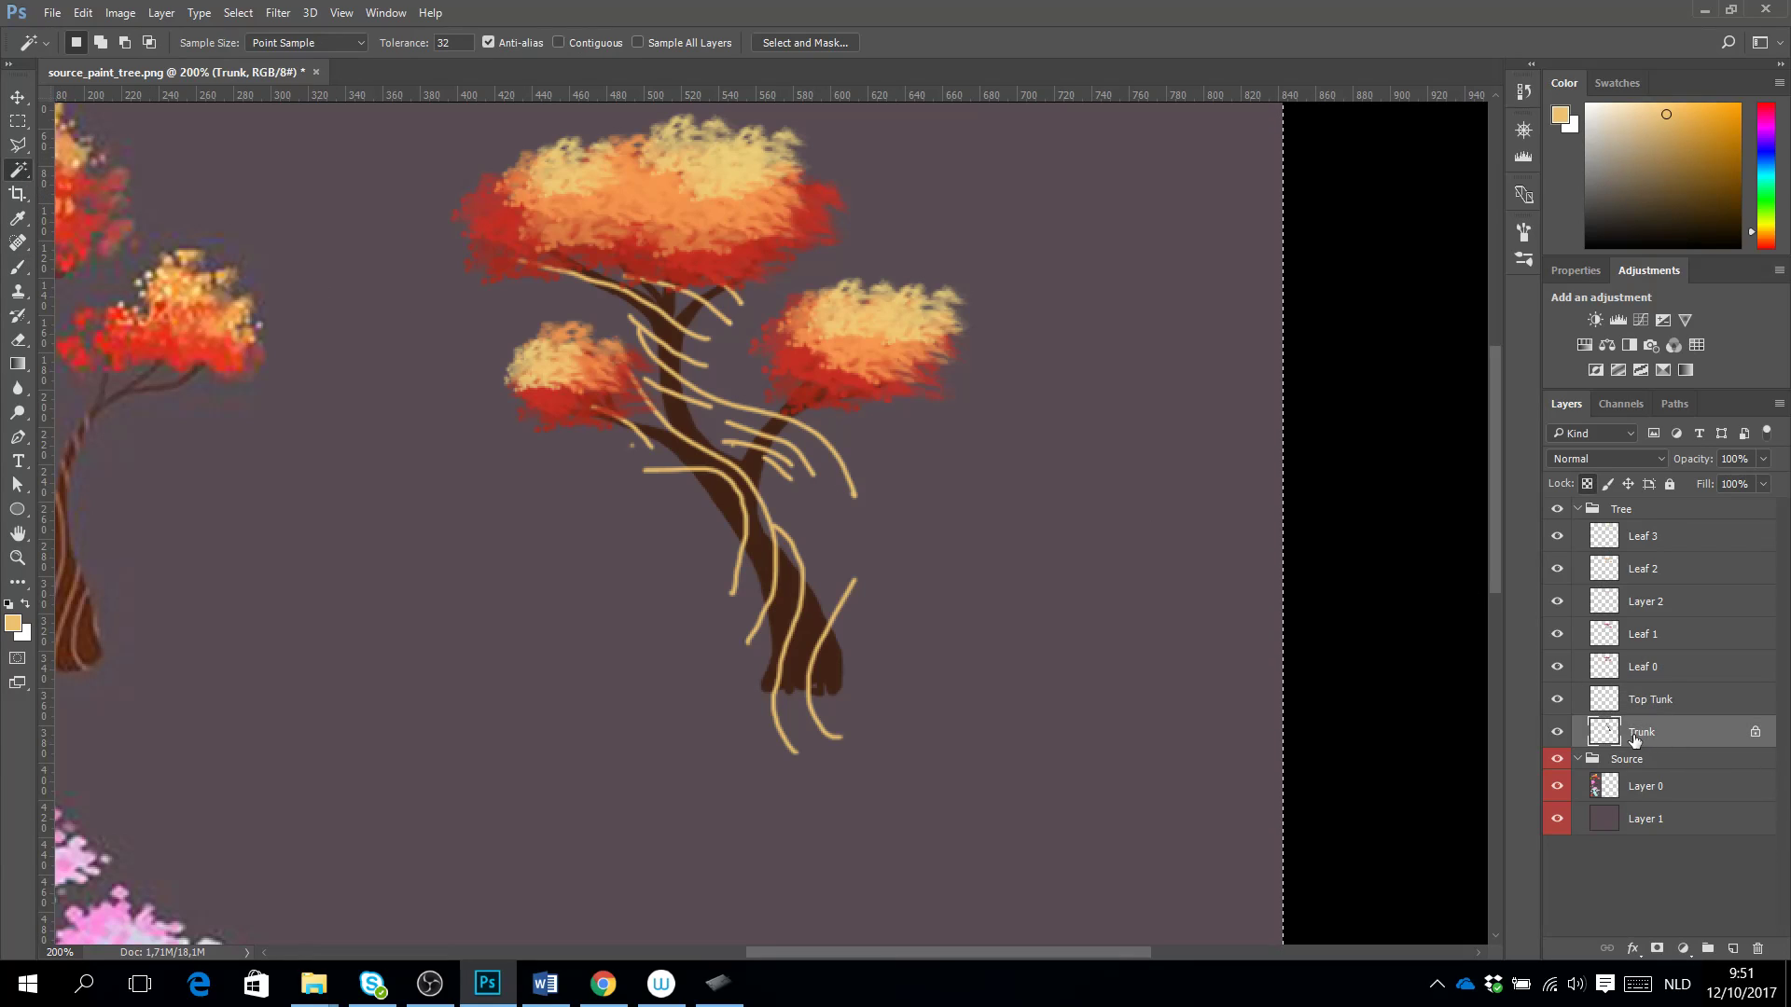
left_click(730, 512)
Contract the trunk selection by 2 pixels and smooth it with a 2-pixel sample radius.
left_click(238, 12)
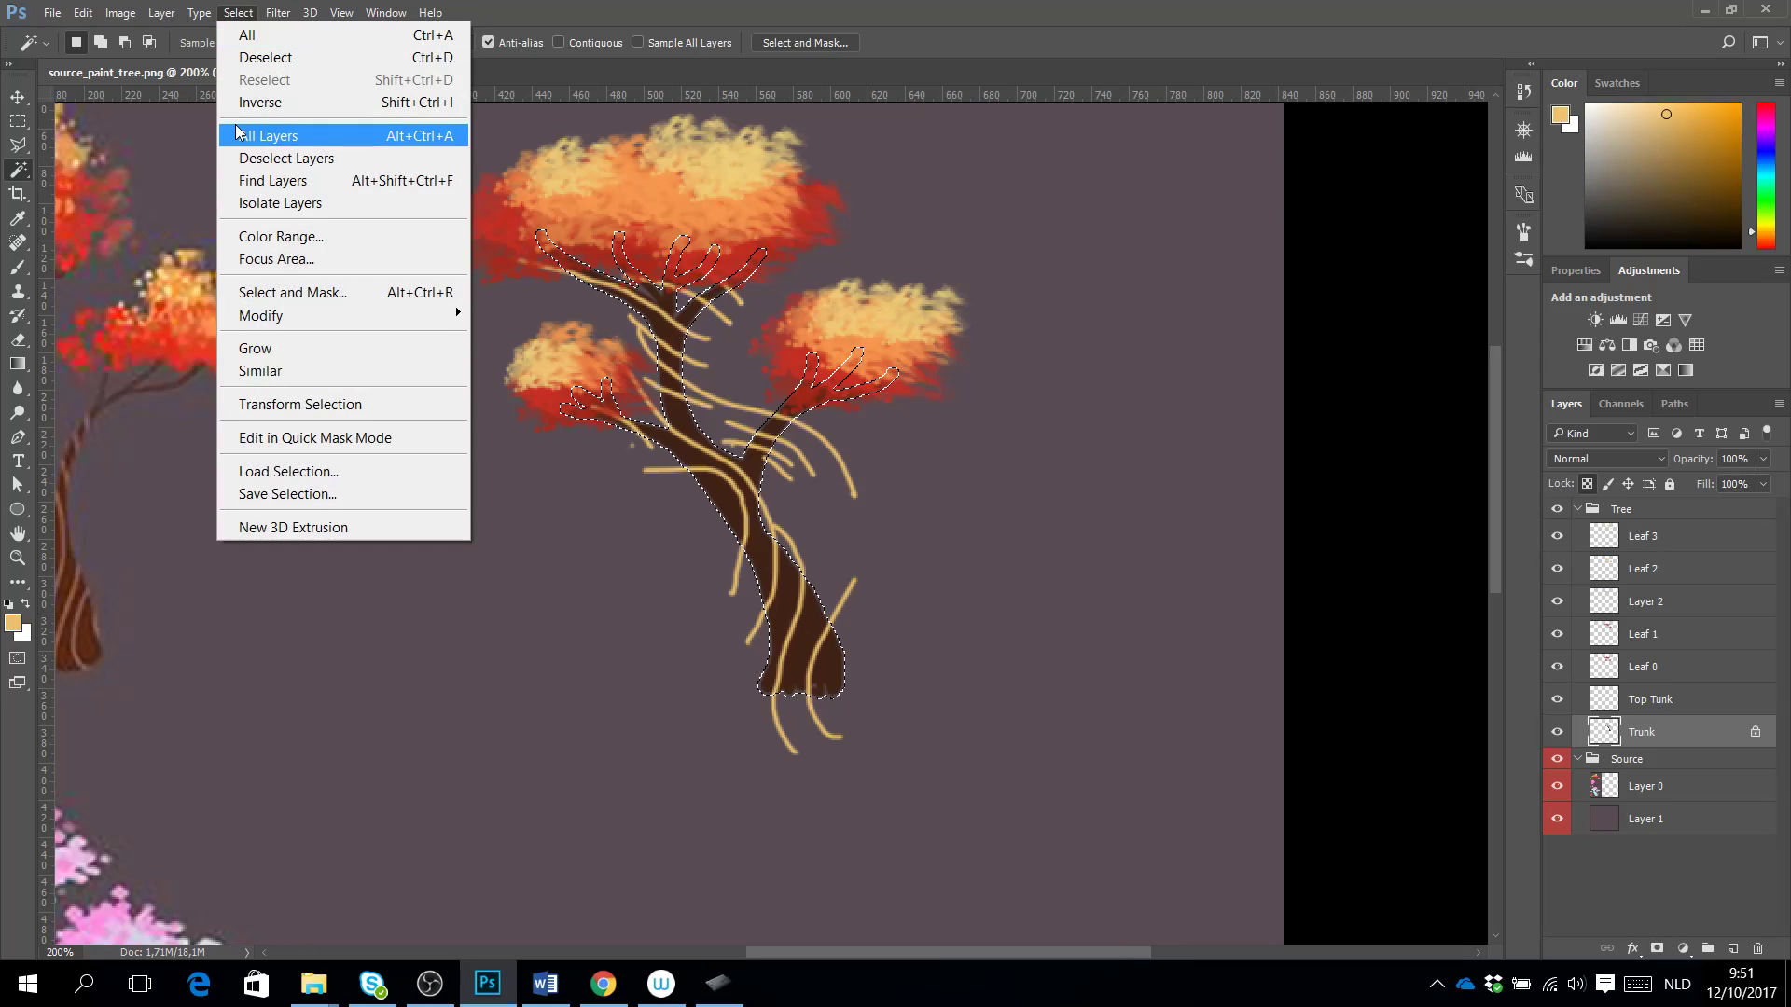
mouse_move(280, 316)
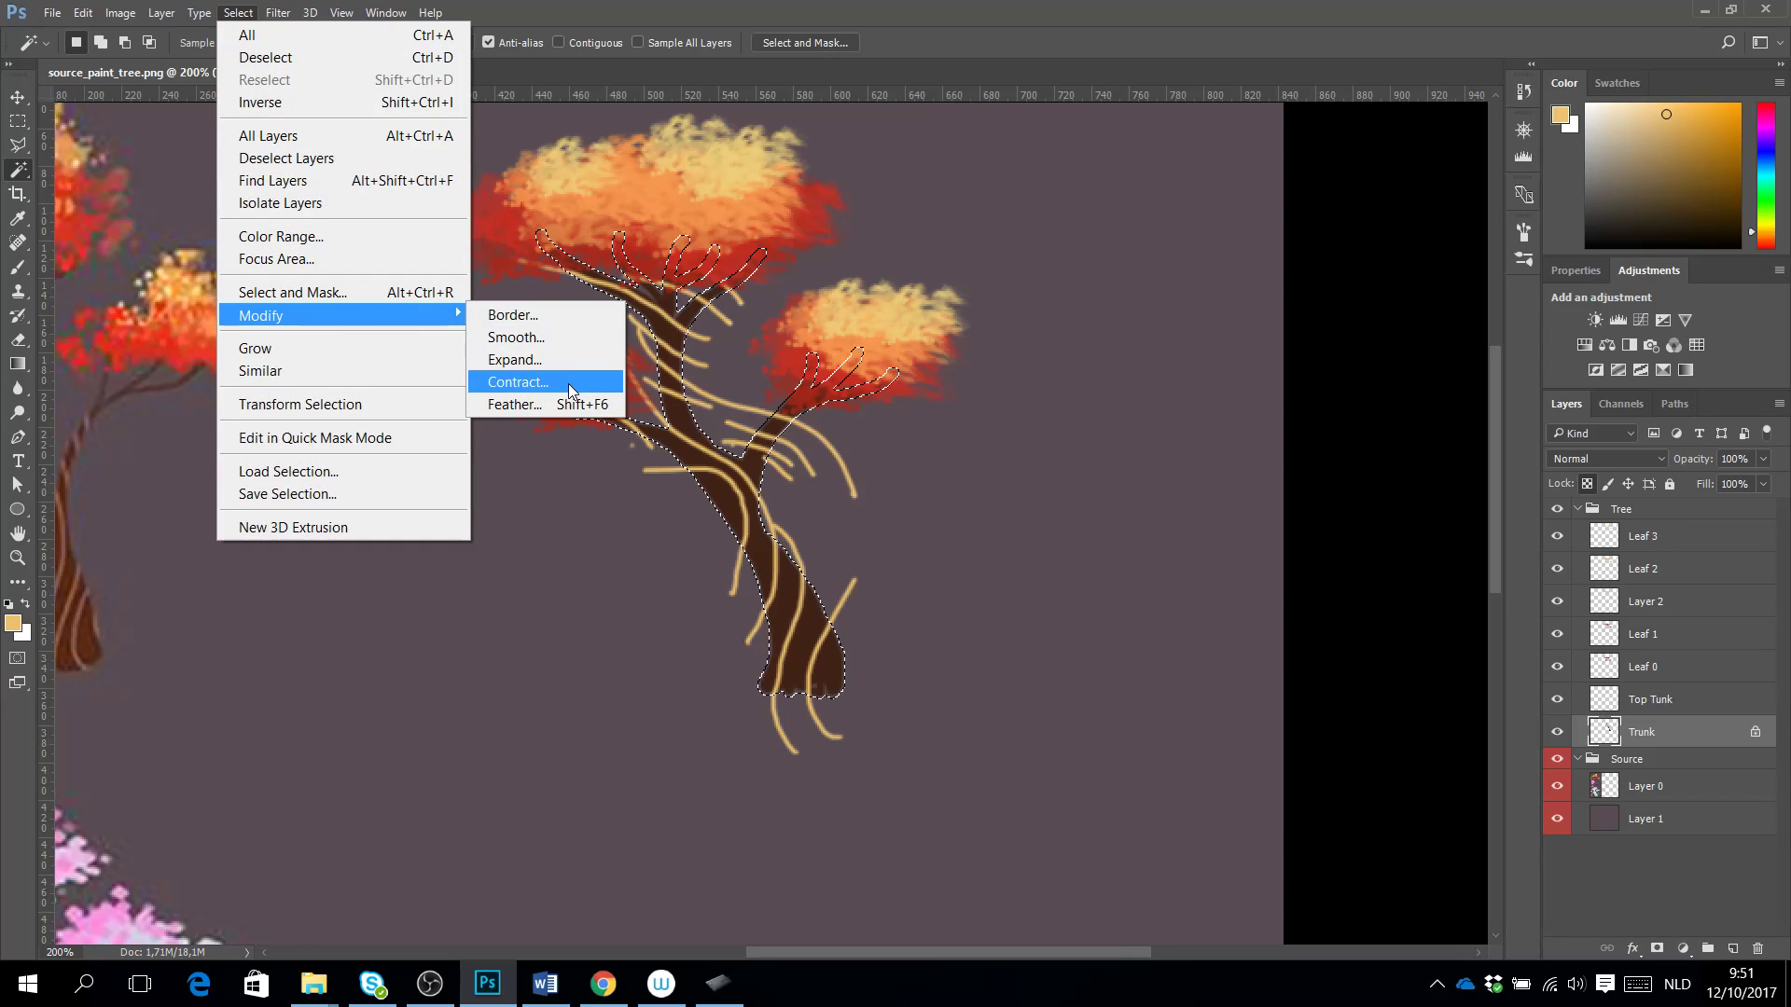
left_click(569, 389)
type("2")
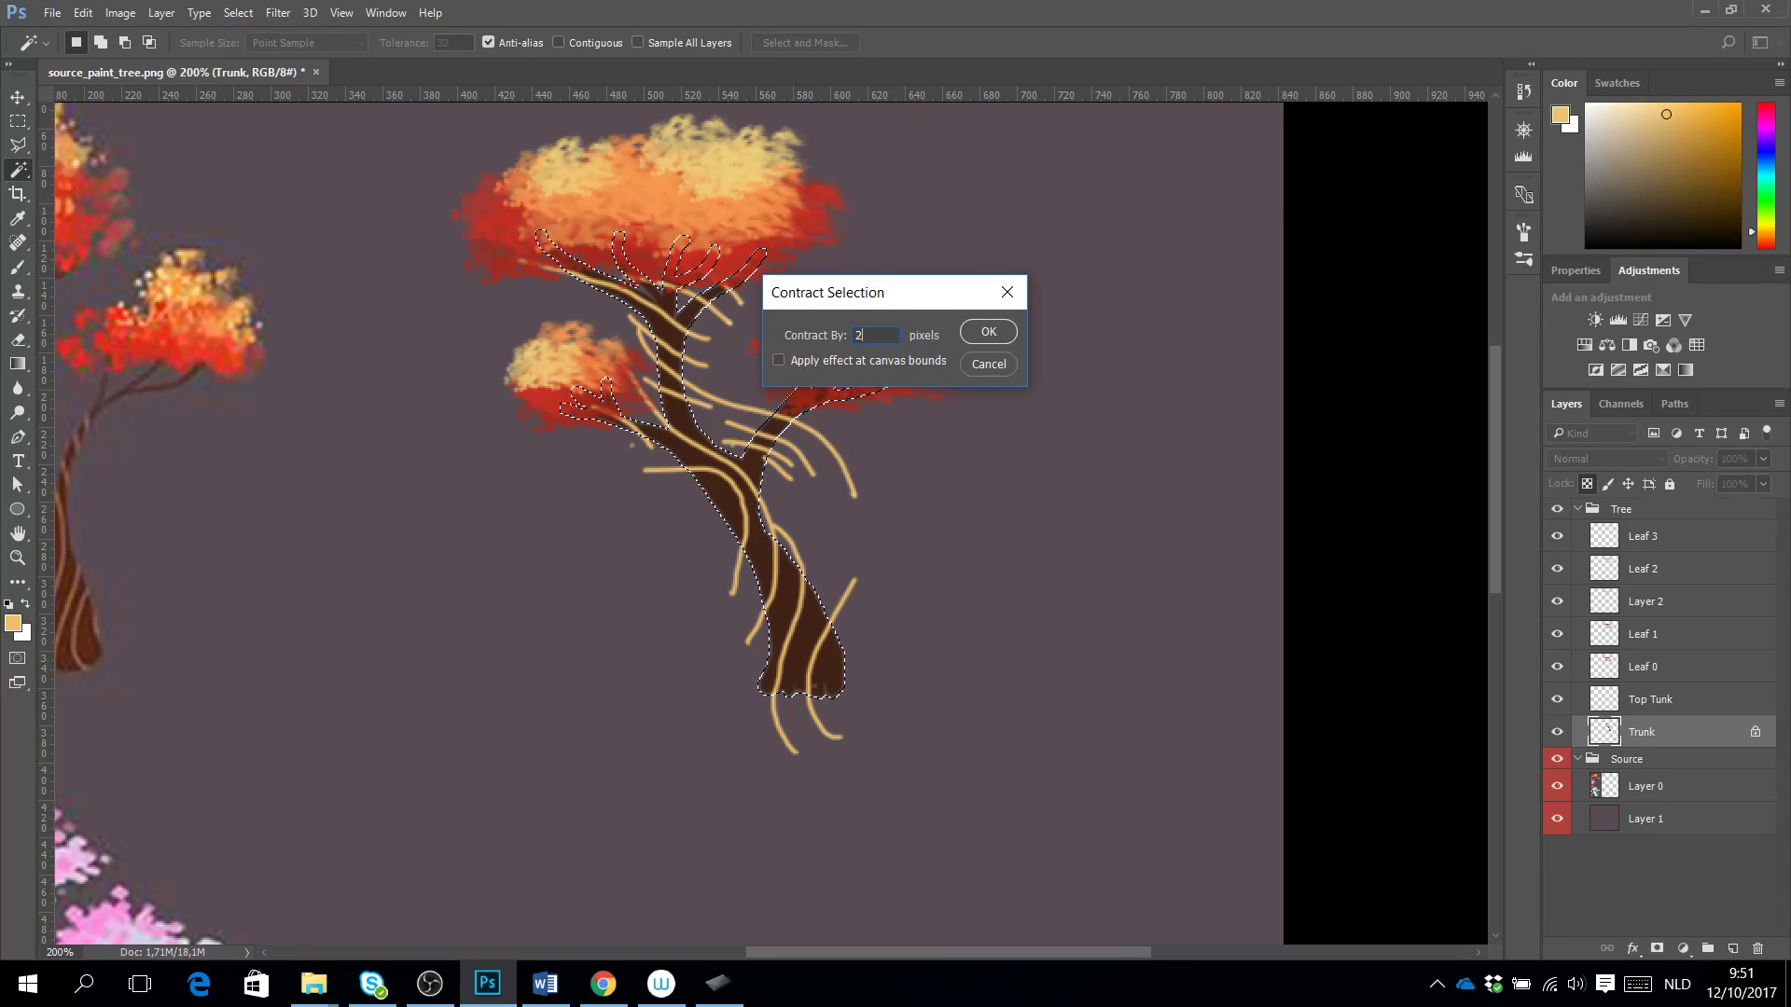
left_click(991, 333)
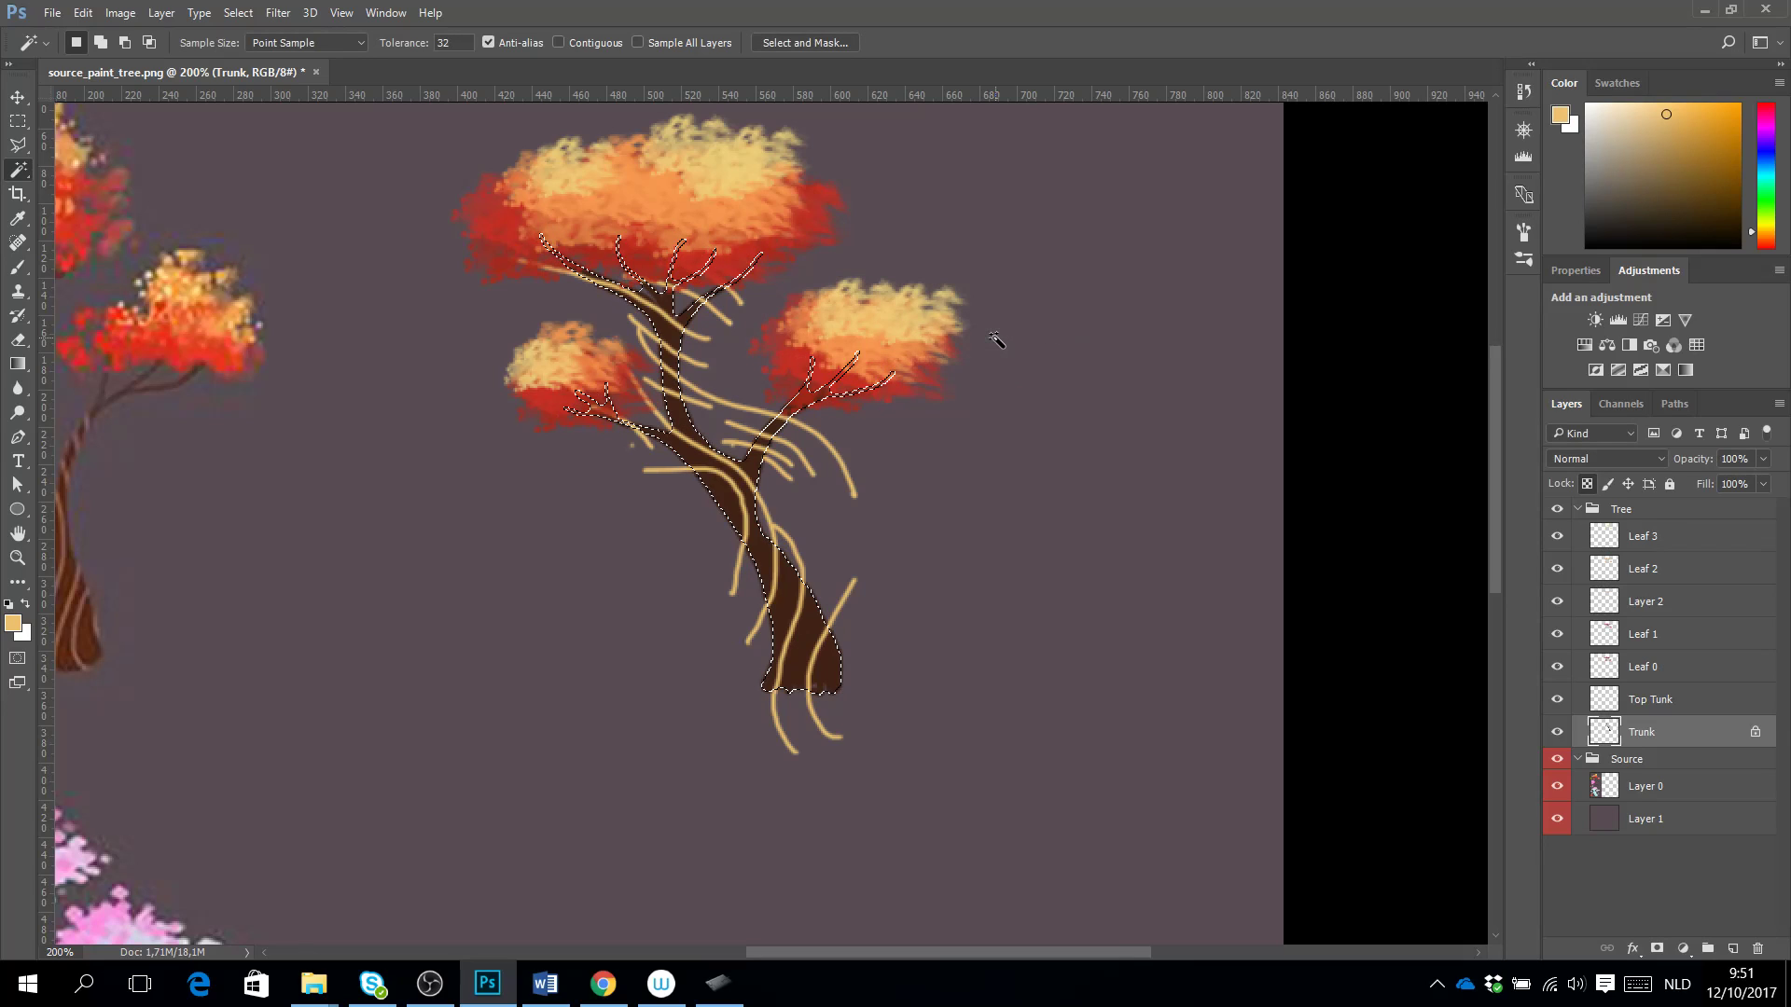
left_click(239, 12)
mouse_move(355, 322)
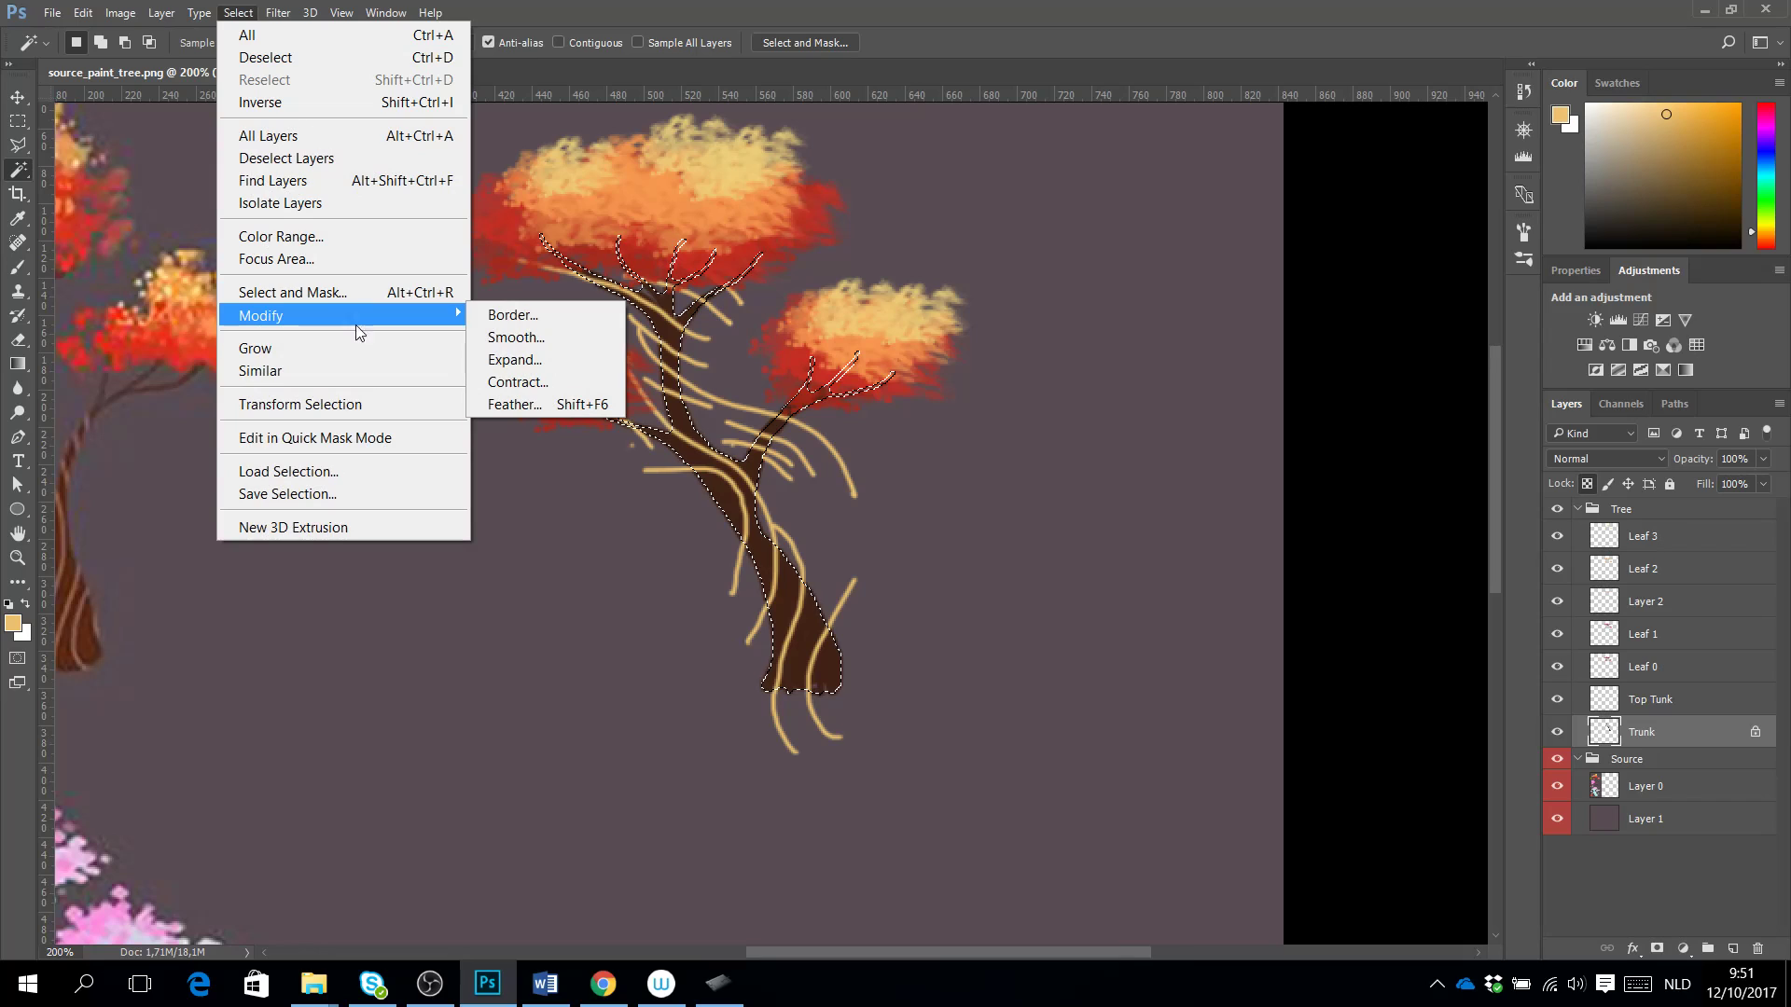
left_click(540, 339)
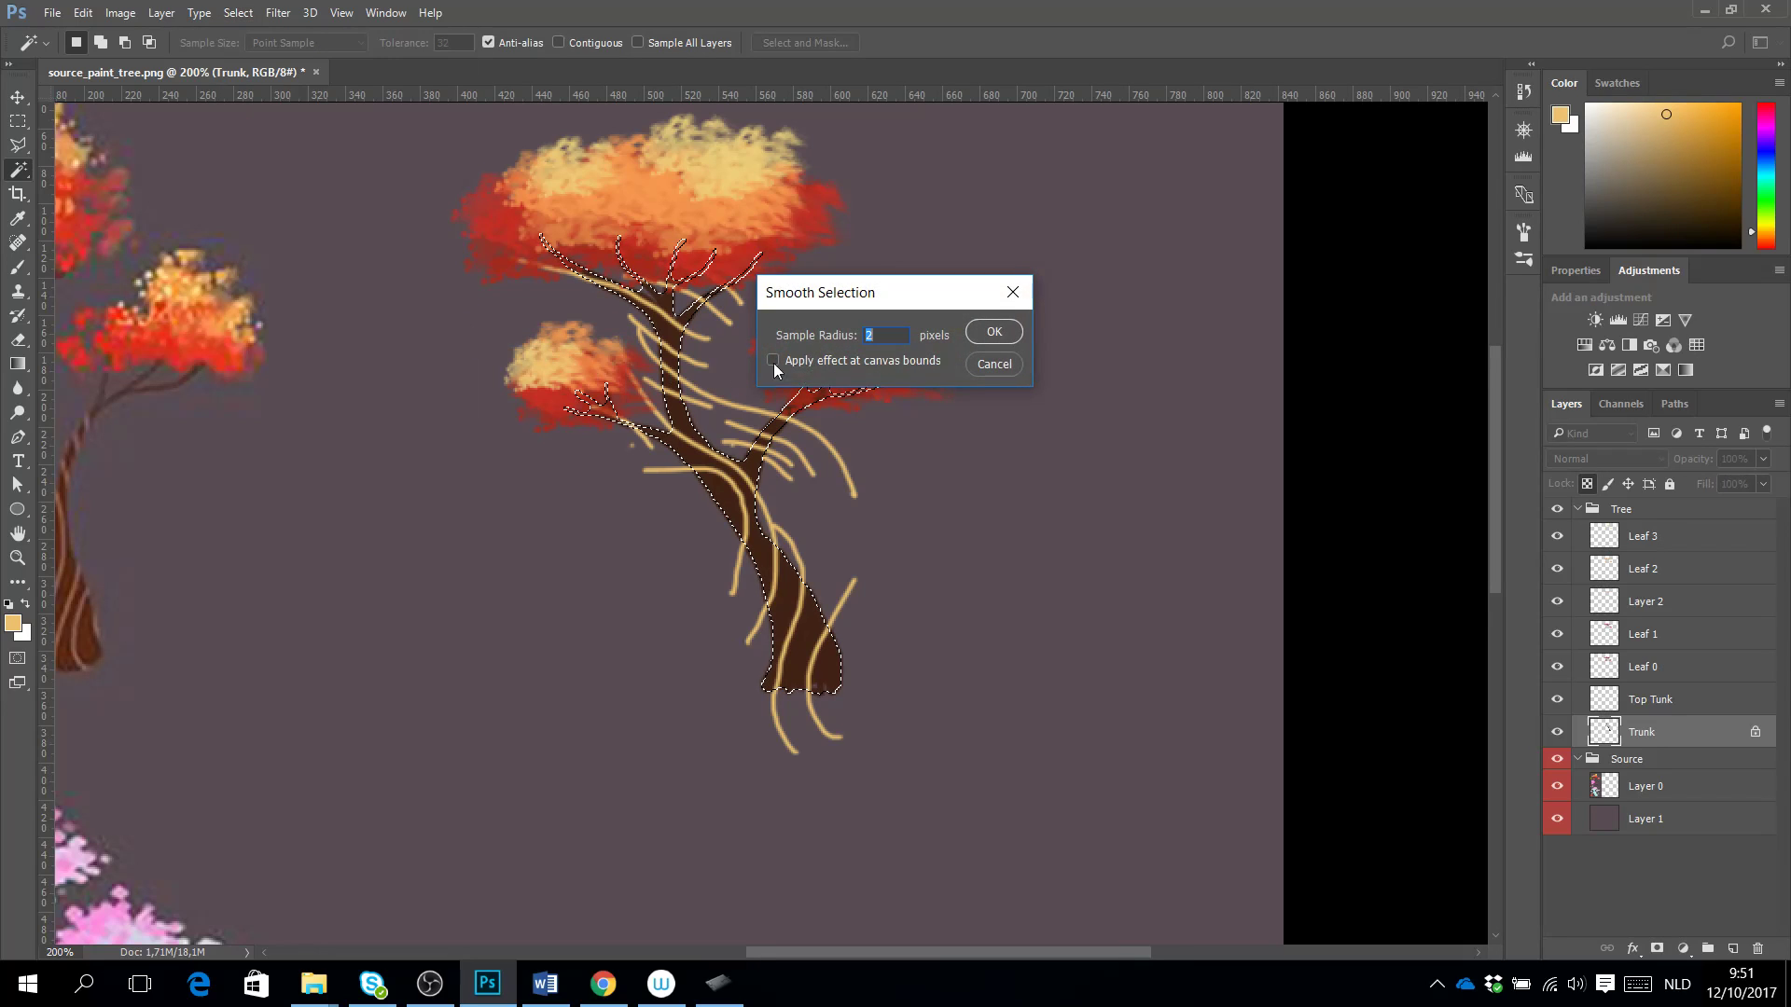
left_click(986, 332)
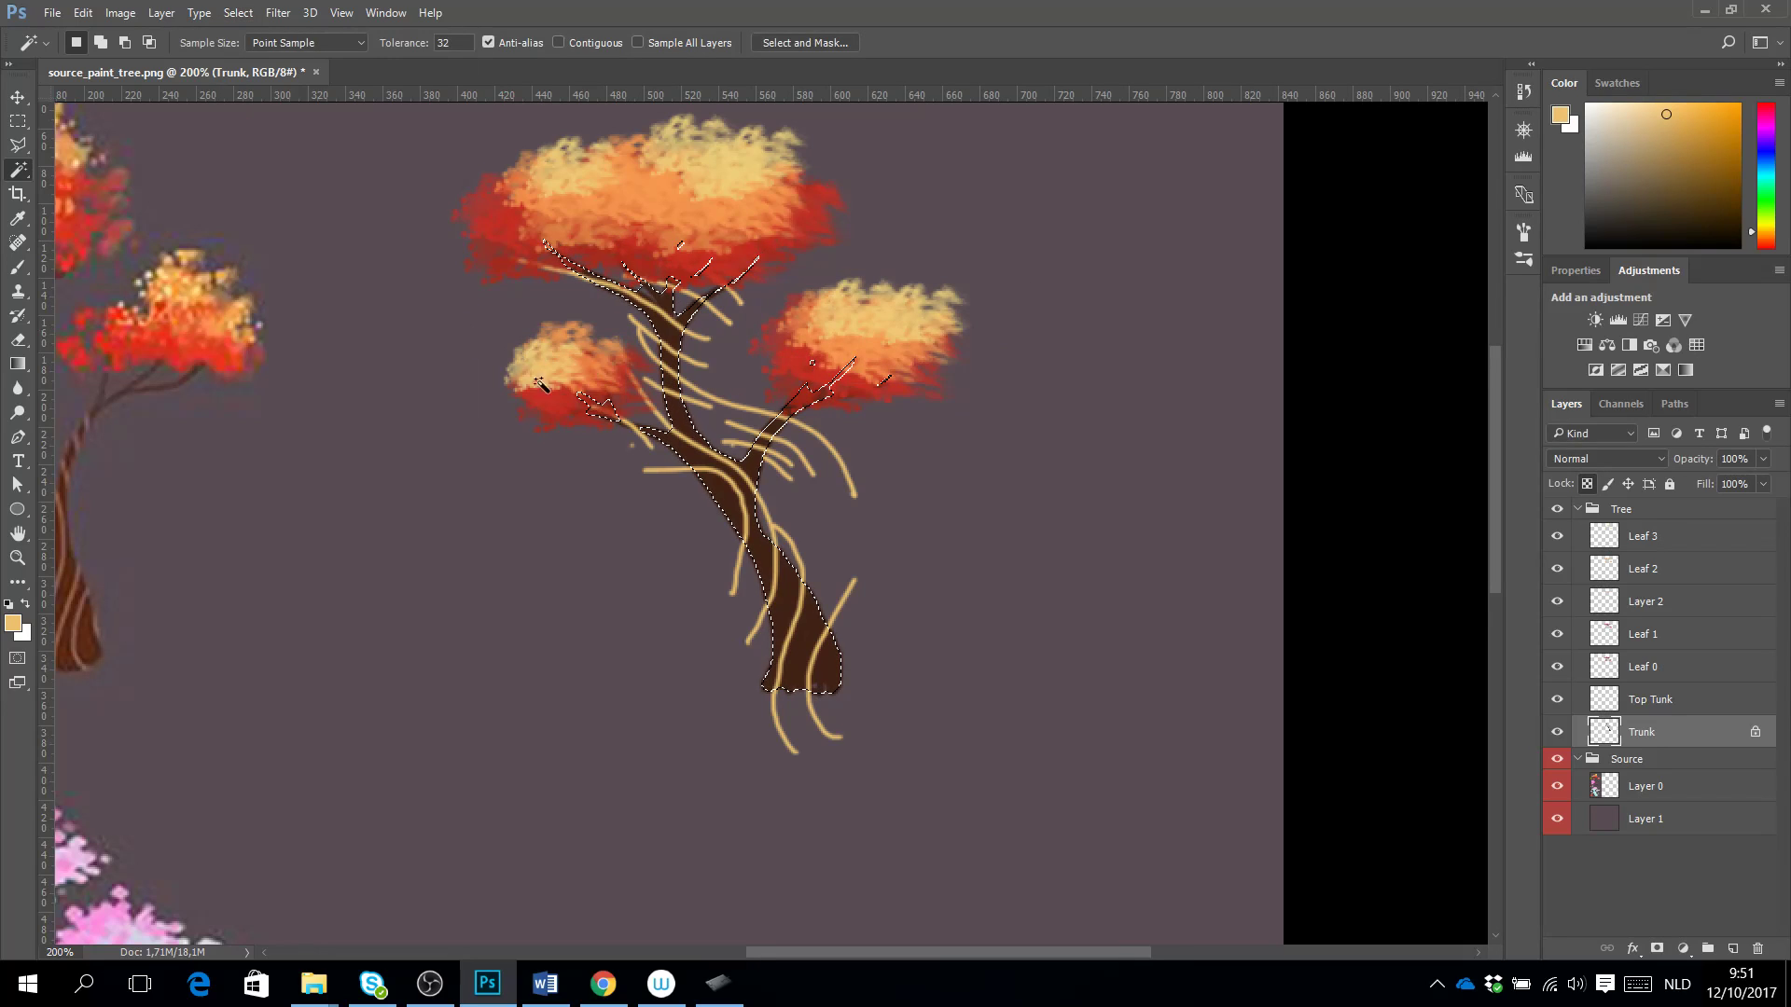
Add a layer mask to Top Tunk from the trunk selection and lower the layer's opacity to 54%.
left_click(1652, 706)
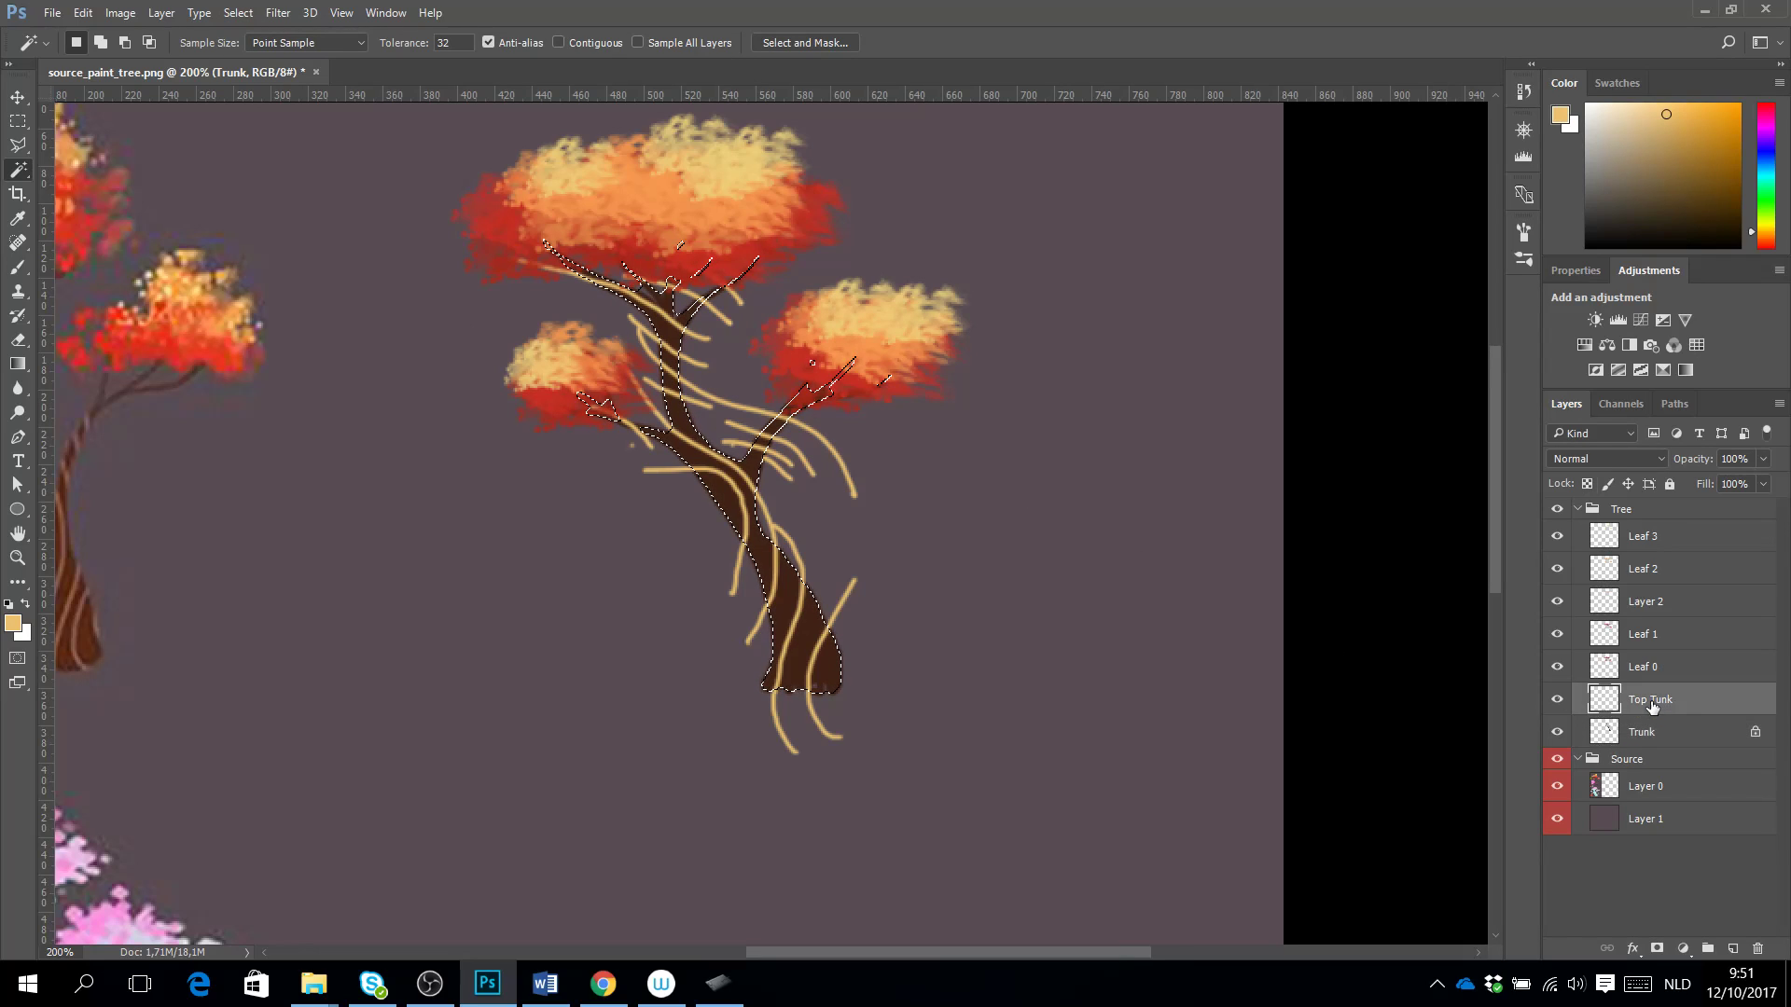
left_click(1655, 948)
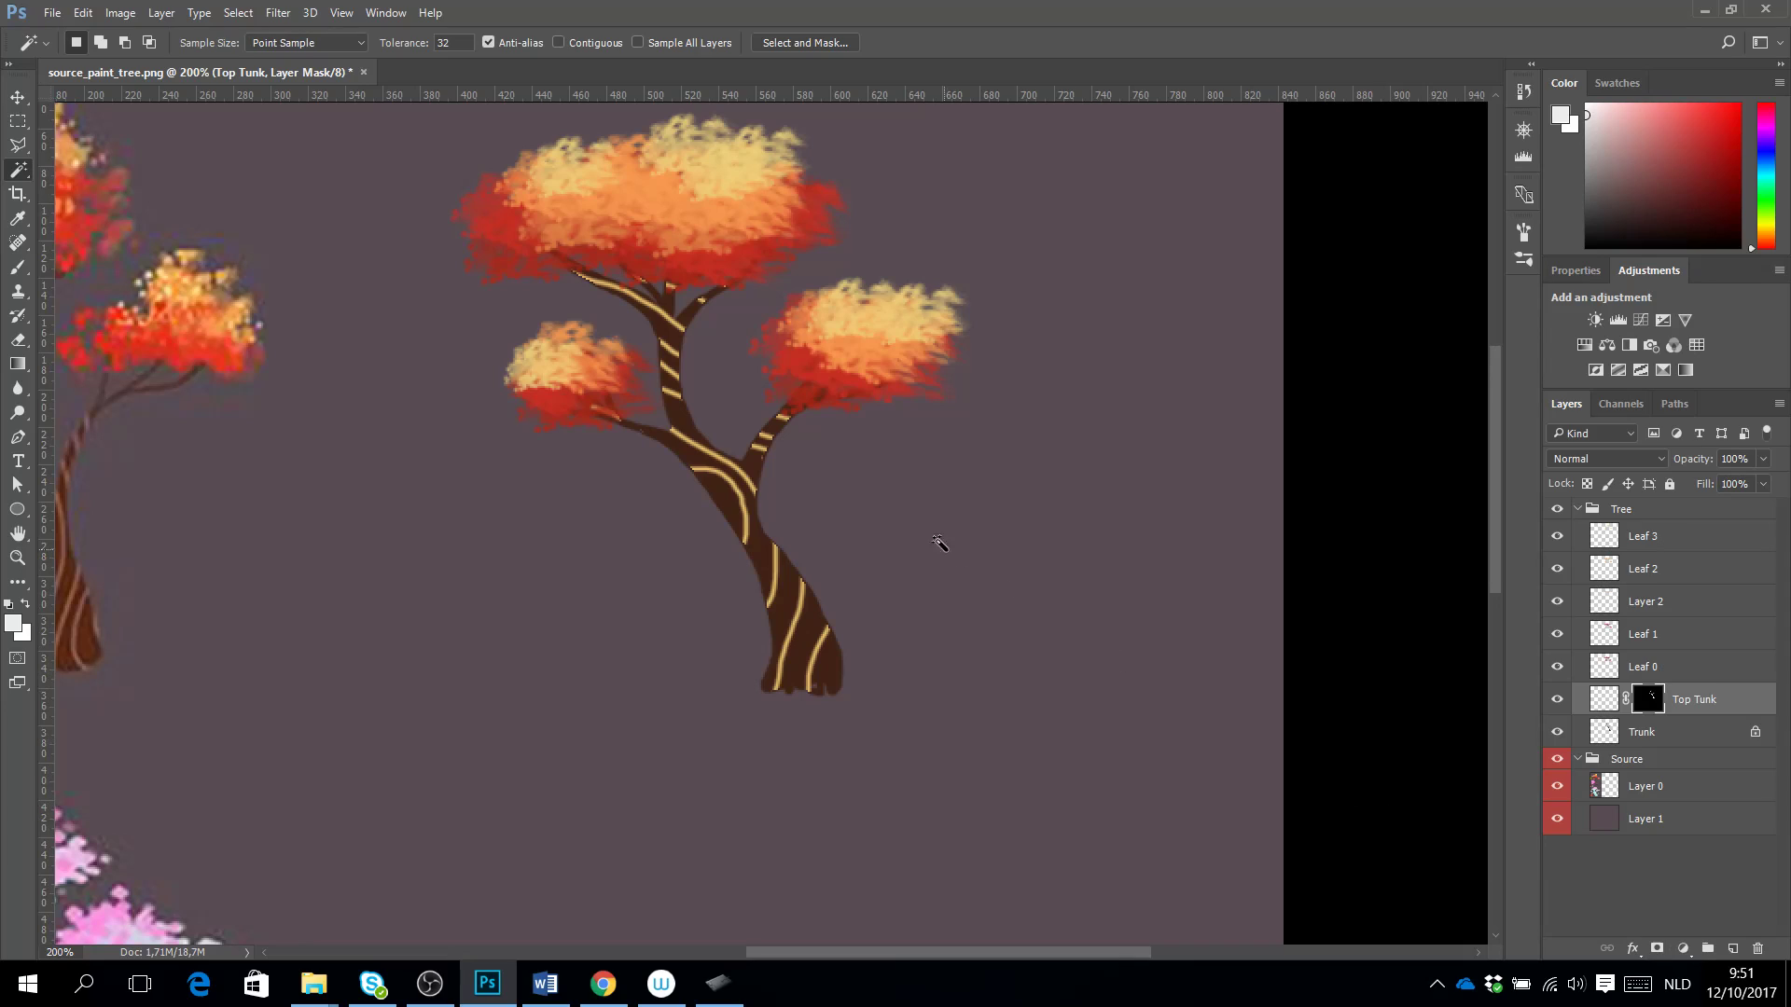
left_click(1764, 459)
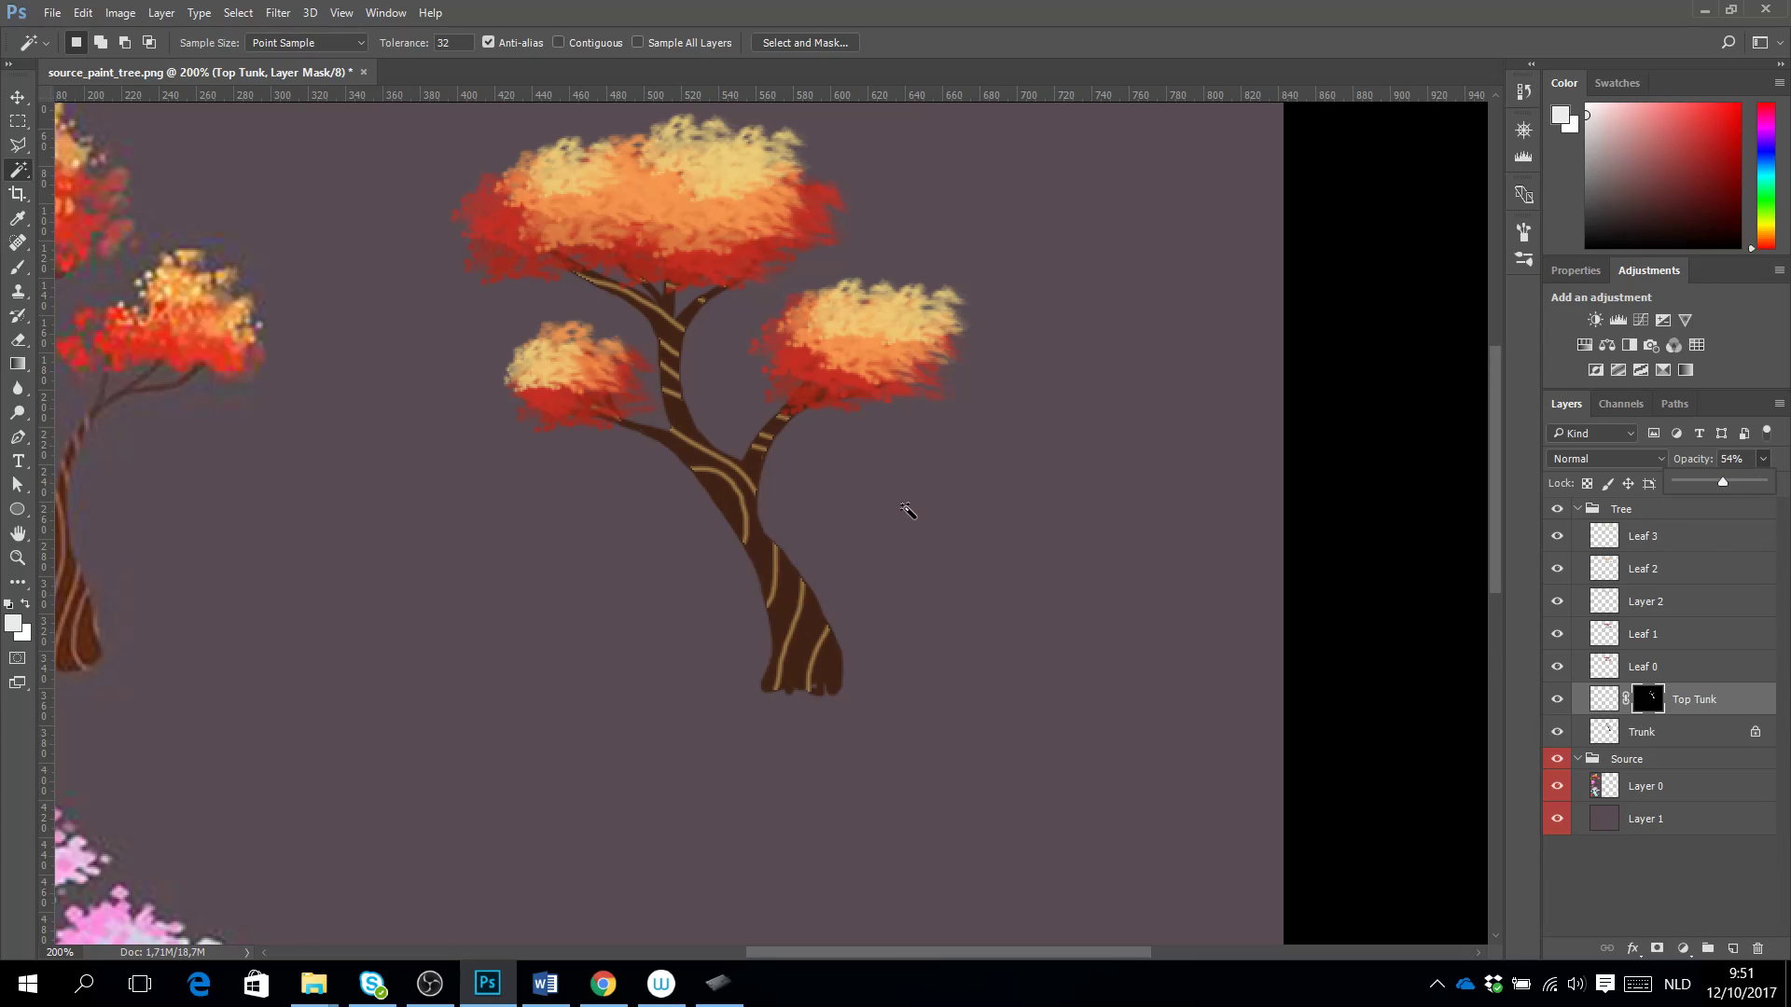
key("z")
left_click(711, 527, "alt")
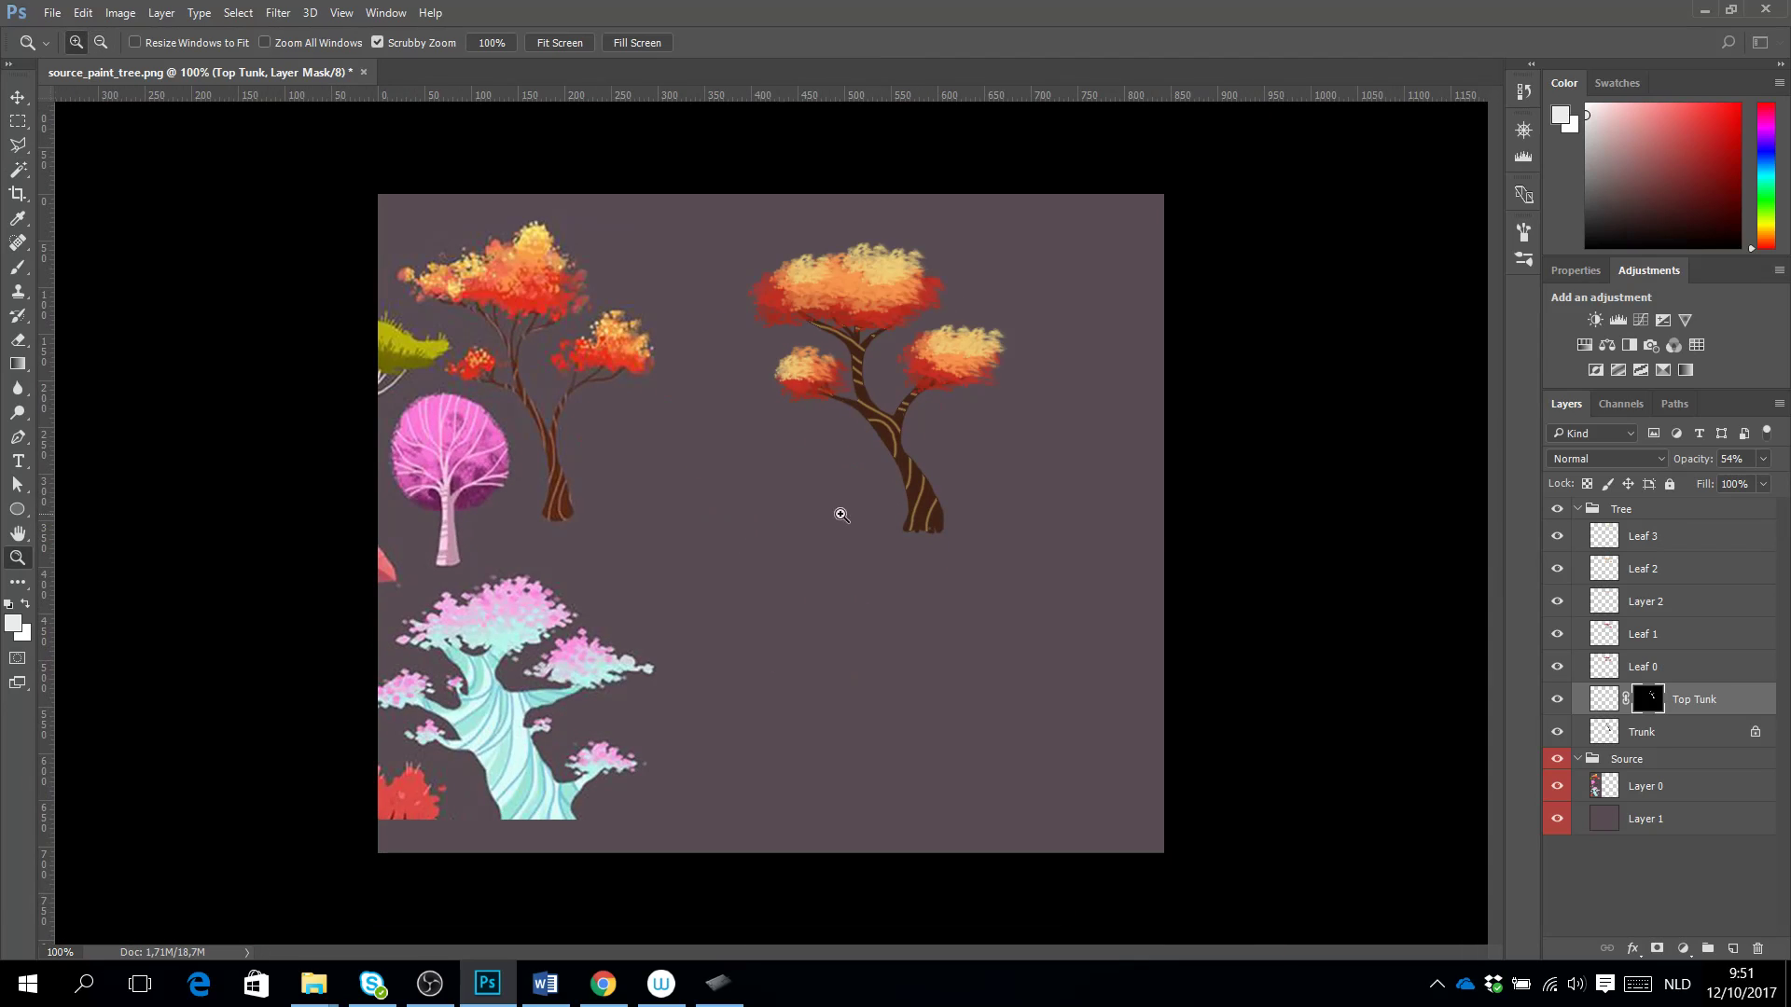
key("v")
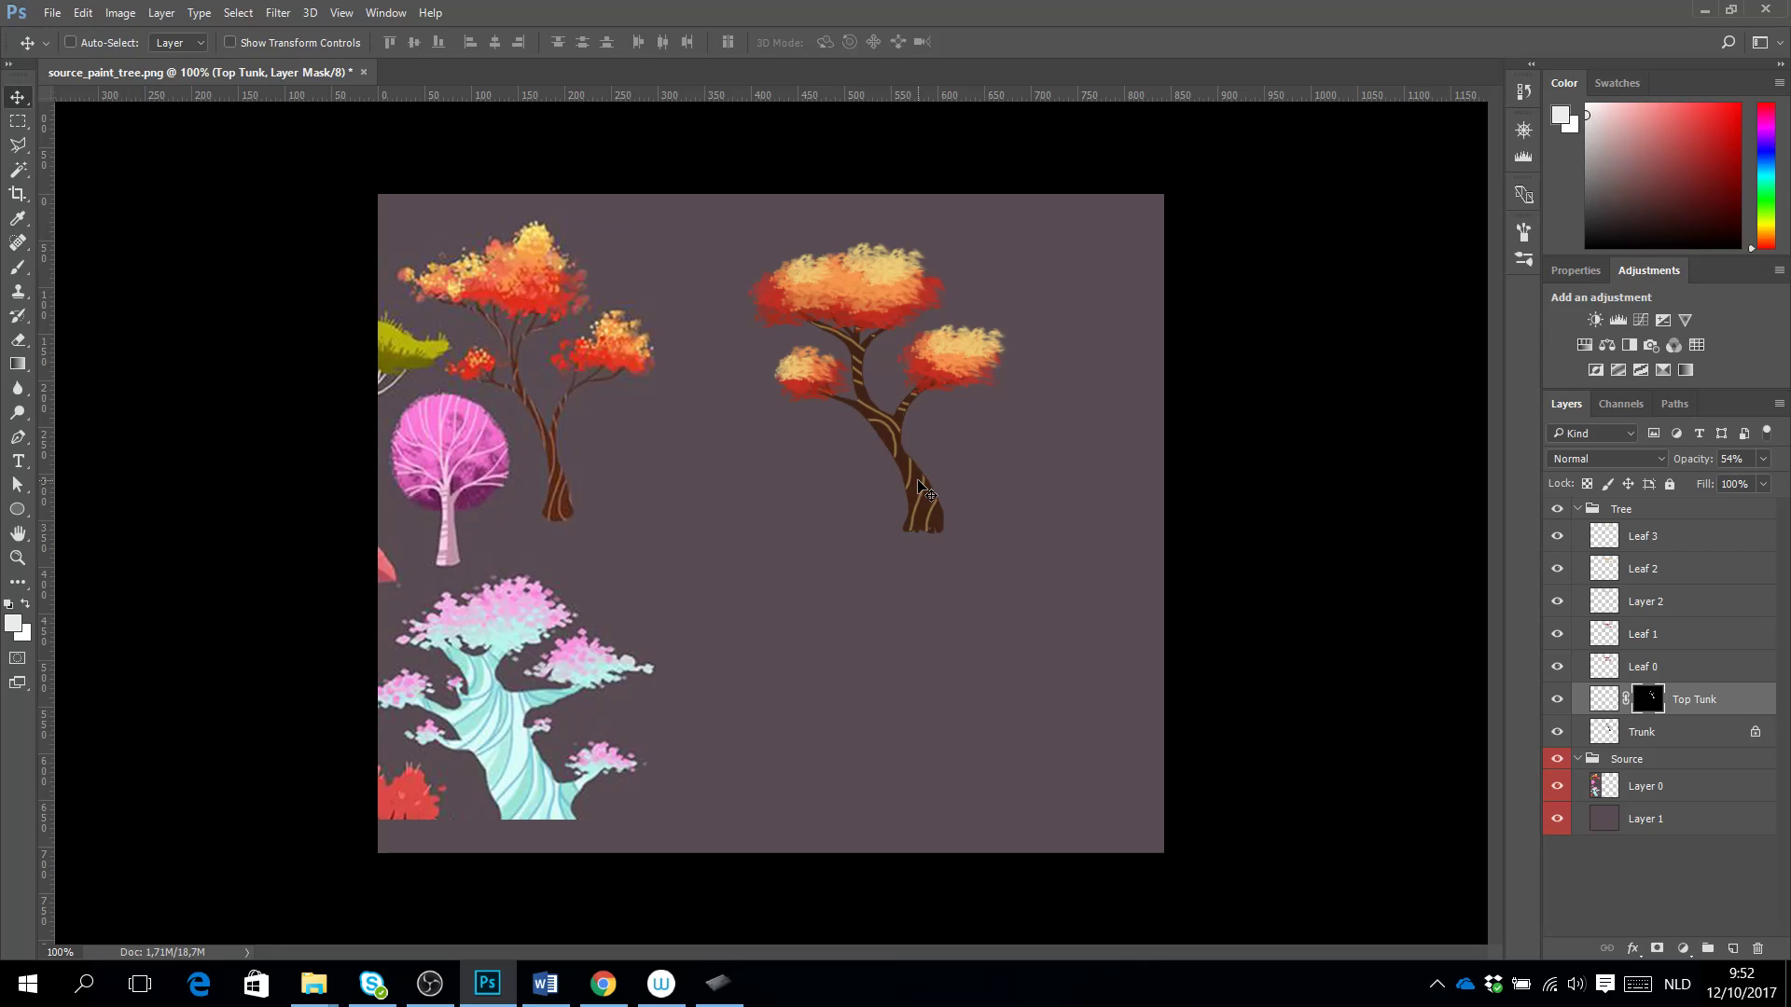
Switch to Wacom Desktop Center to view the tablet settings.
mouse_move(664, 986)
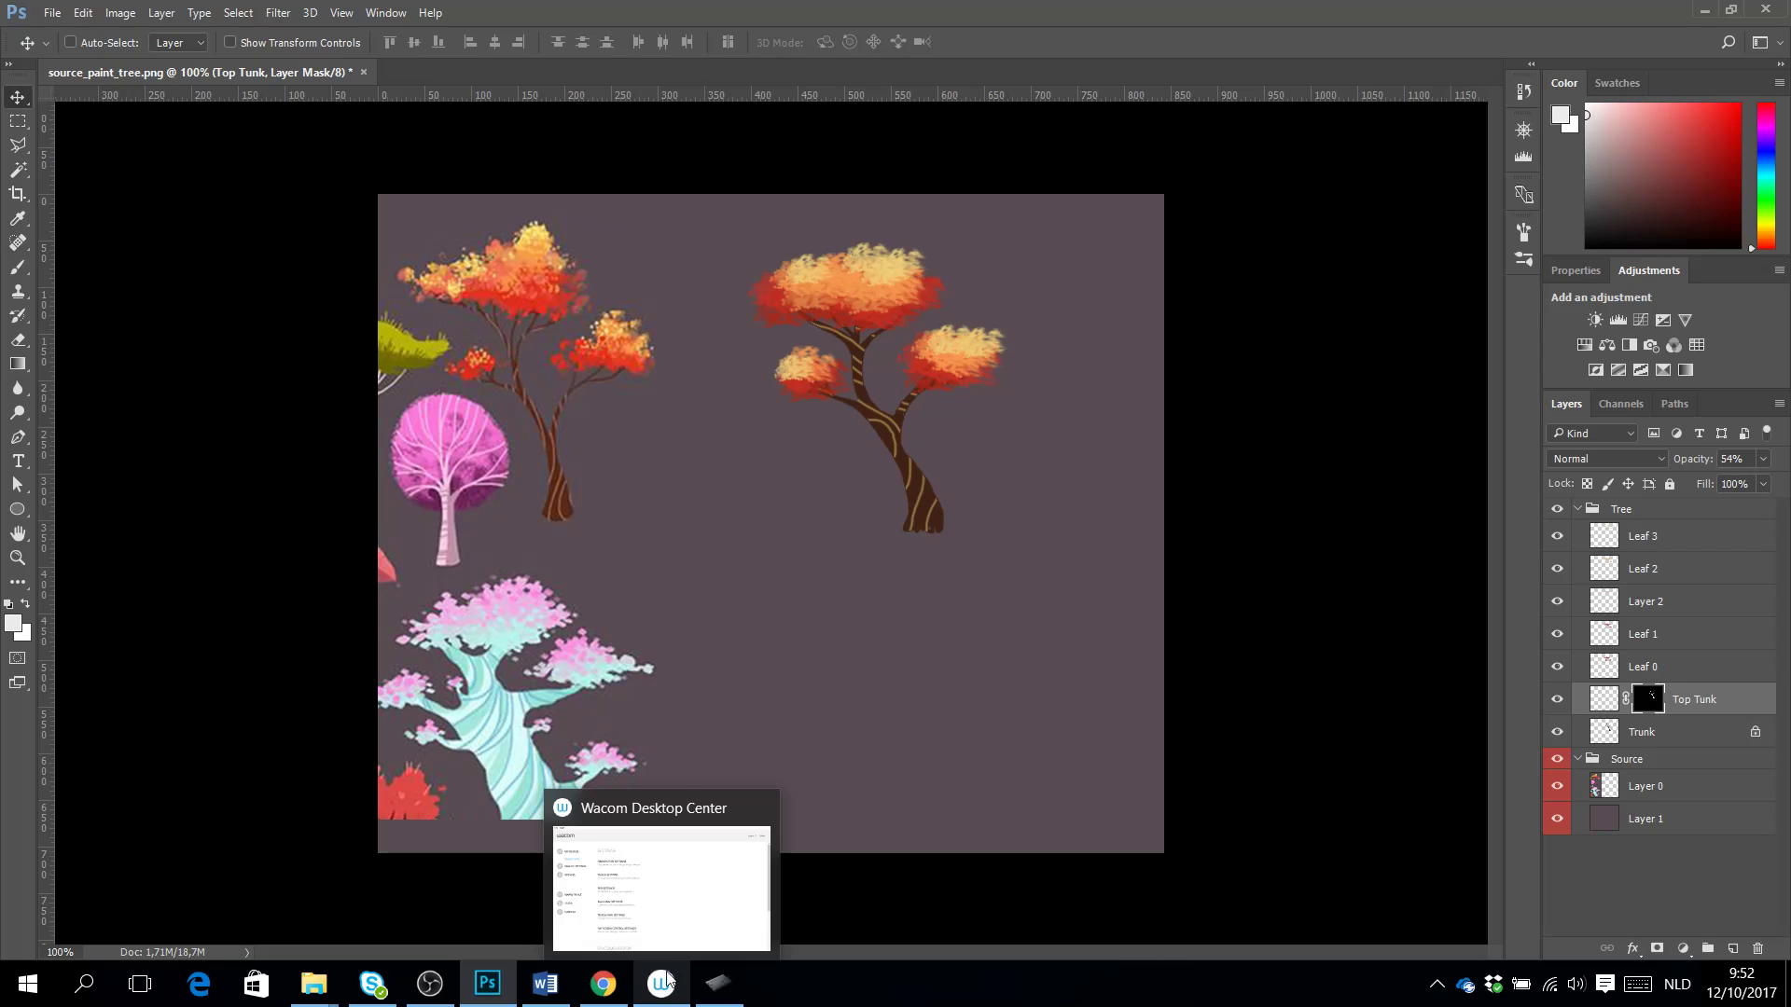
mouse_move(640, 853)
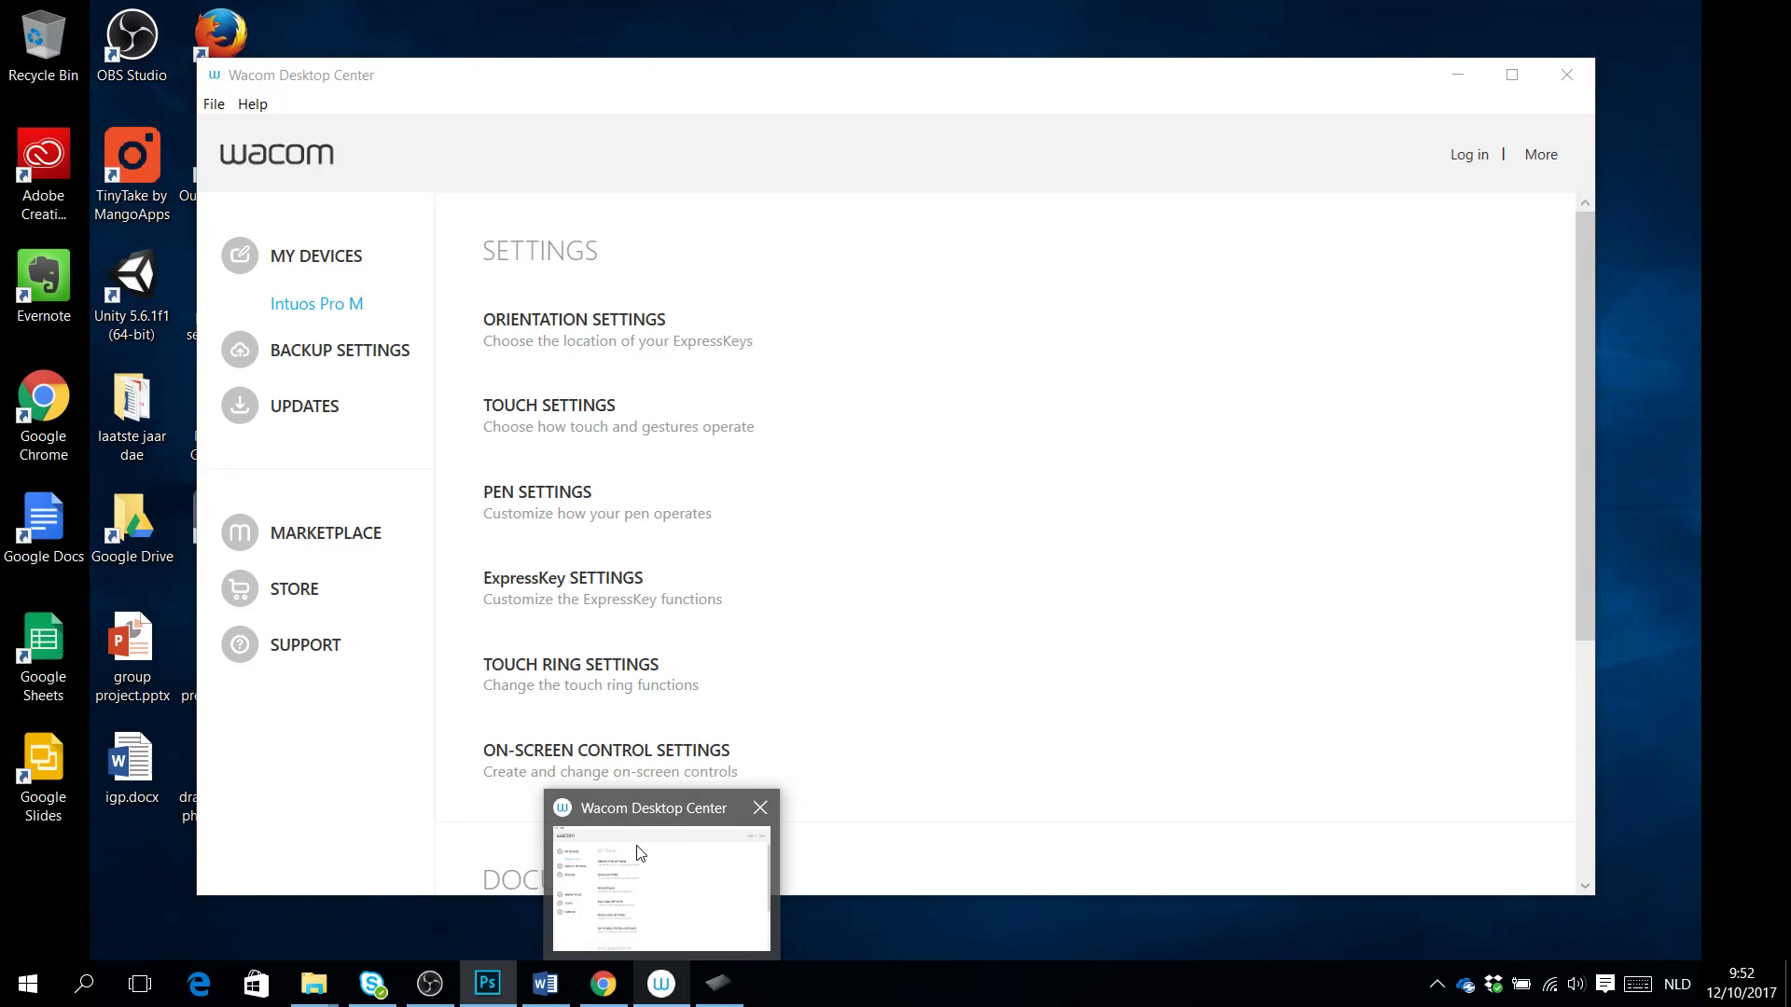